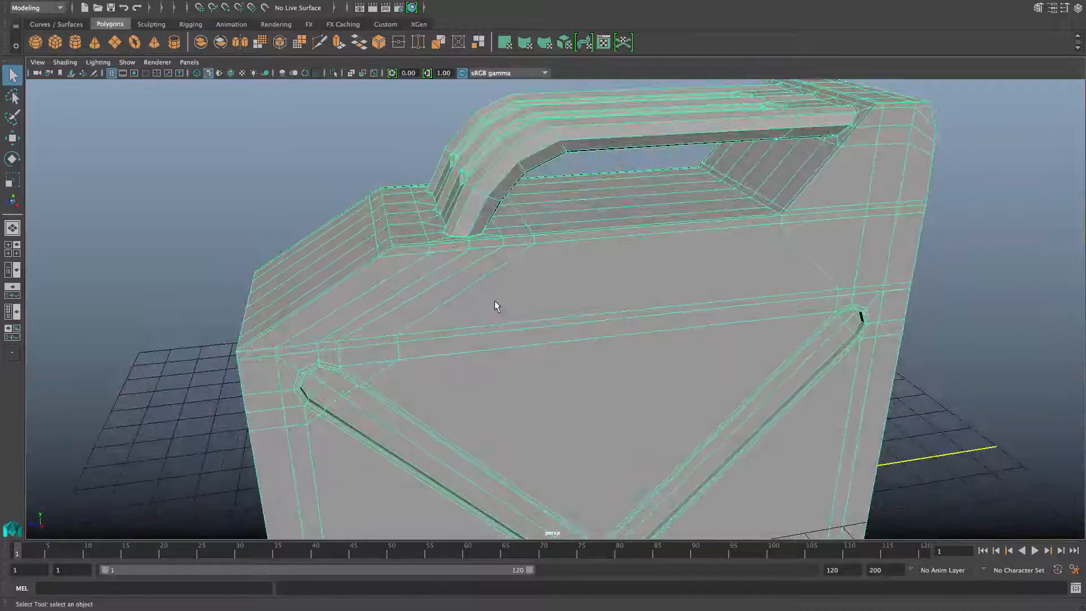
# Add three evenly spaced horizontal edge loops across the sloped front face of the jerry can.
pyautogui.keyDown('alt'); pyautogui.moveTo(329, 286); pyautogui.dragTo(439, 296); pyautogui.keyUp('alt')
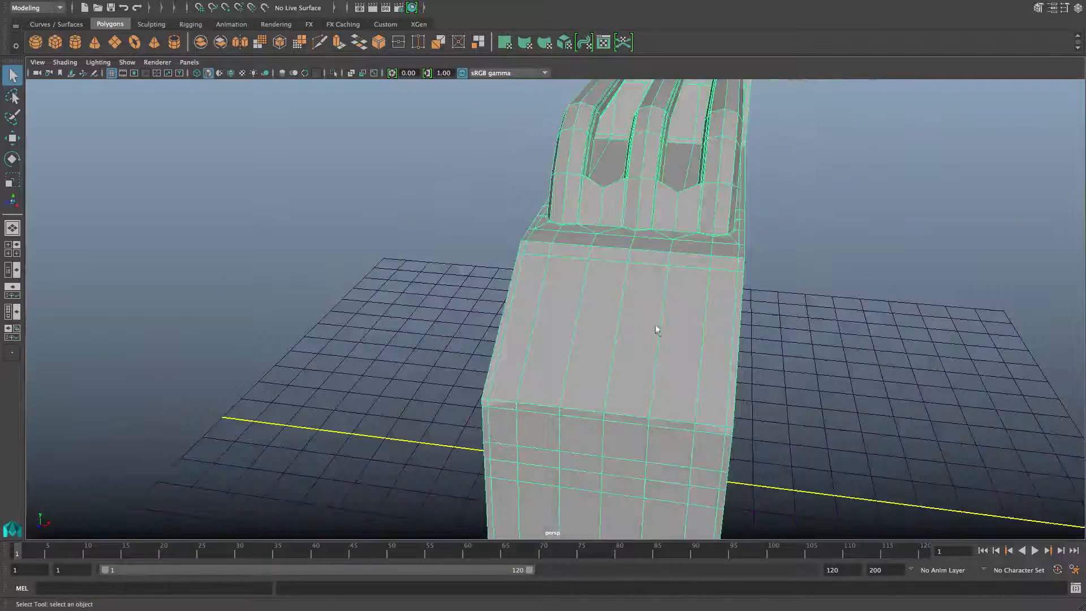
pyautogui.keyDown('alt'); pyautogui.moveTo(660, 337); pyautogui.dragTo(566, 318); pyautogui.keyUp('alt')
pyautogui.moveTo(558, 288); pyautogui.dragTo(558, 258, button='right')
pyautogui.click(577, 314)
pyautogui.keyDown('shift'); pyautogui.moveTo(578, 314); pyautogui.dragTo(557, 342, button='right'); pyautogui.keyUp('shift')
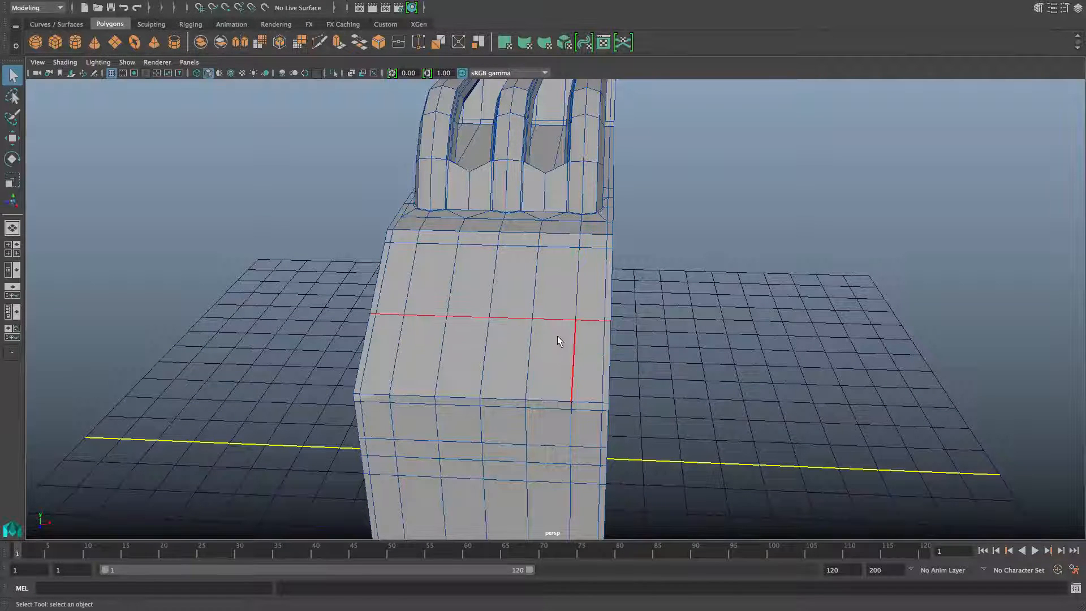
pyautogui.keyDown('alt'); pyautogui.moveTo(576, 284); pyautogui.dragTo(572, 297); pyautogui.keyUp('alt')
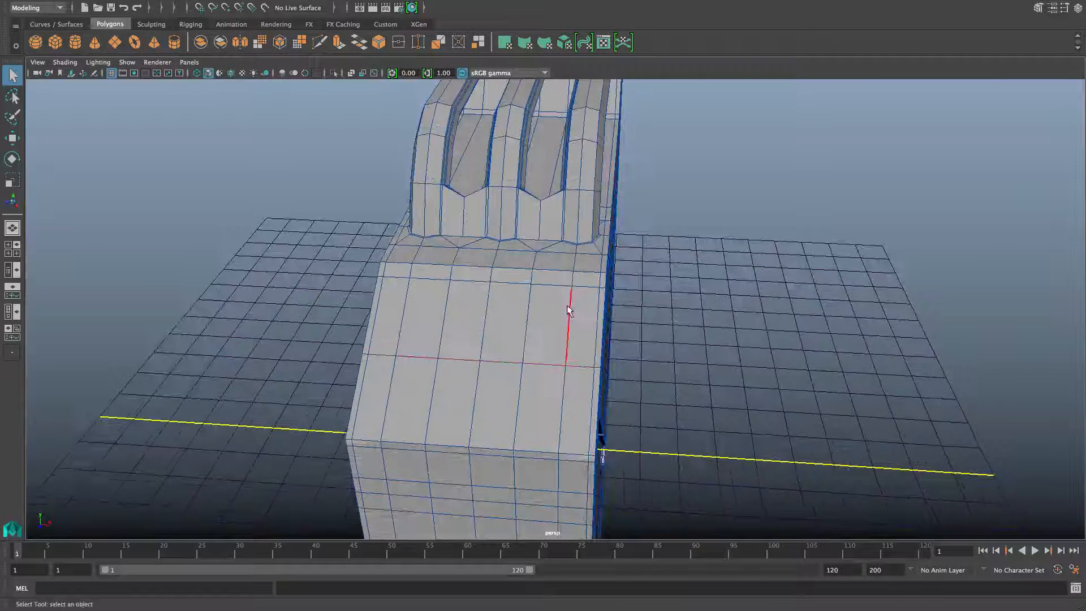
pyautogui.click(560, 404)
pyautogui.press('g')
pyautogui.keyDown('alt'); pyautogui.moveTo(568, 375); pyautogui.dragTo(537, 319); pyautogui.keyUp('alt')
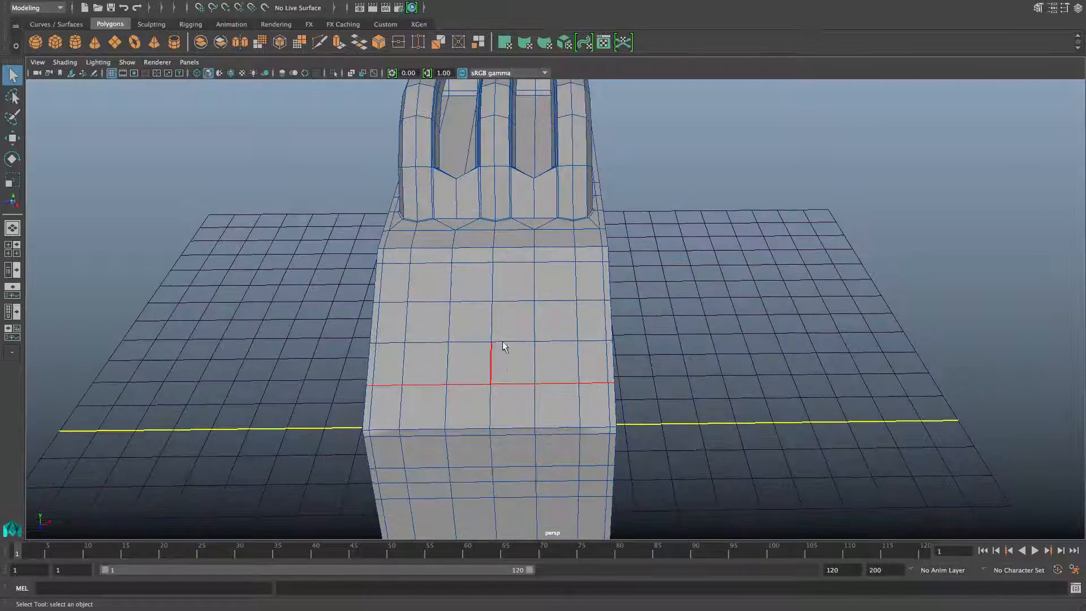
# Examine the edge grid on the can's sloped front face from several angles and distances.
pyautogui.scroll(-2, 500, 353)
pyautogui.keyDown('alt'); pyautogui.moveTo(517, 362); pyautogui.dragTo(522, 211); pyautogui.keyUp('alt')
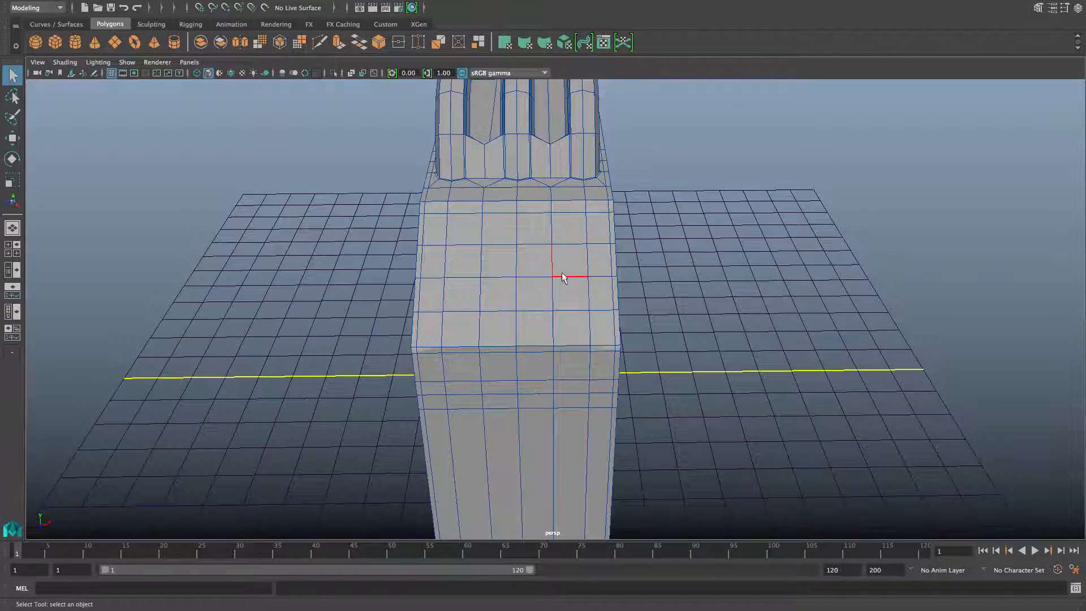
pyautogui.keyDown('alt'); pyautogui.moveTo(573, 265); pyautogui.dragTo(542, 292); pyautogui.keyUp('alt')
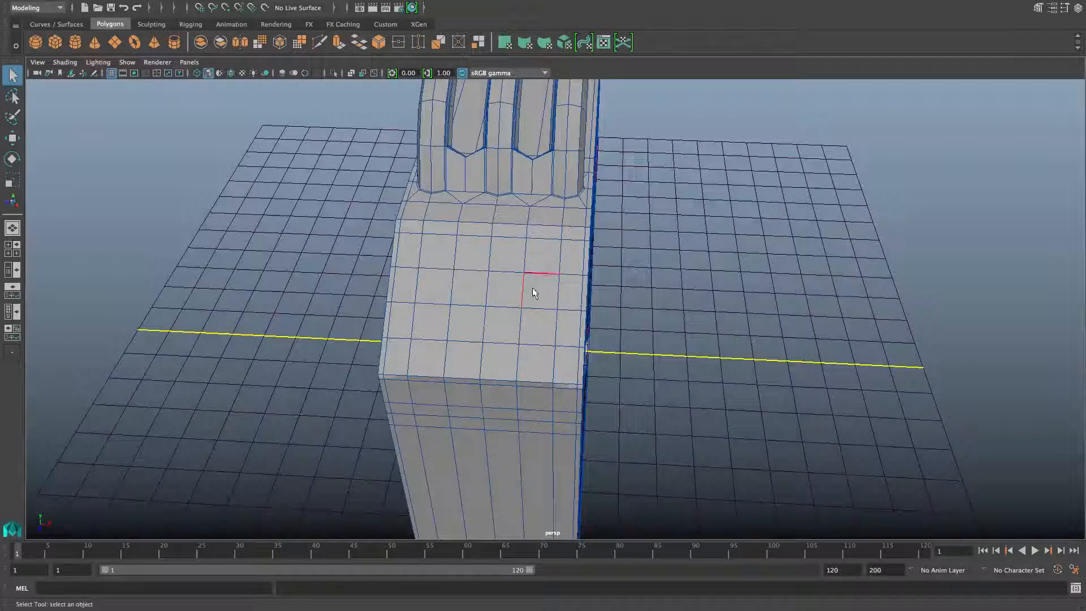
pyautogui.scroll(-3, 534, 310)
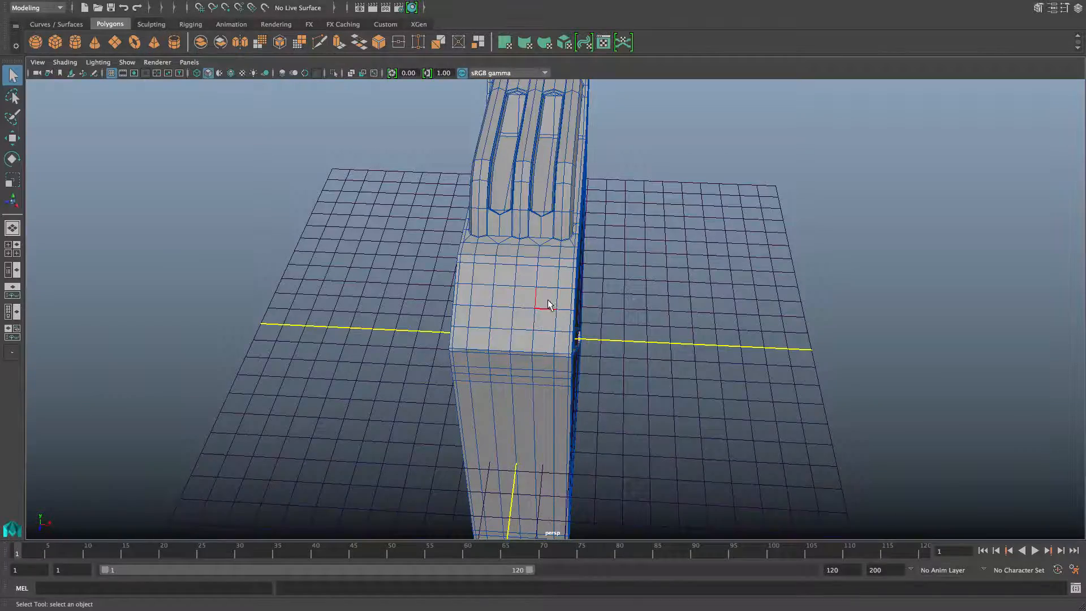
pyautogui.keyDown('alt'); pyautogui.moveTo(547, 306); pyautogui.dragTo(518, 310); pyautogui.keyUp('alt')
pyautogui.keyDown('alt'); pyautogui.moveTo(518, 310); pyautogui.dragTo(518, 338, button='right'); pyautogui.keyUp('alt')
pyautogui.keyDown('alt'); pyautogui.moveTo(518, 338); pyautogui.dragTo(542, 363, button='middle'); pyautogui.keyUp('alt')
pyautogui.scroll(-2, 543, 362)
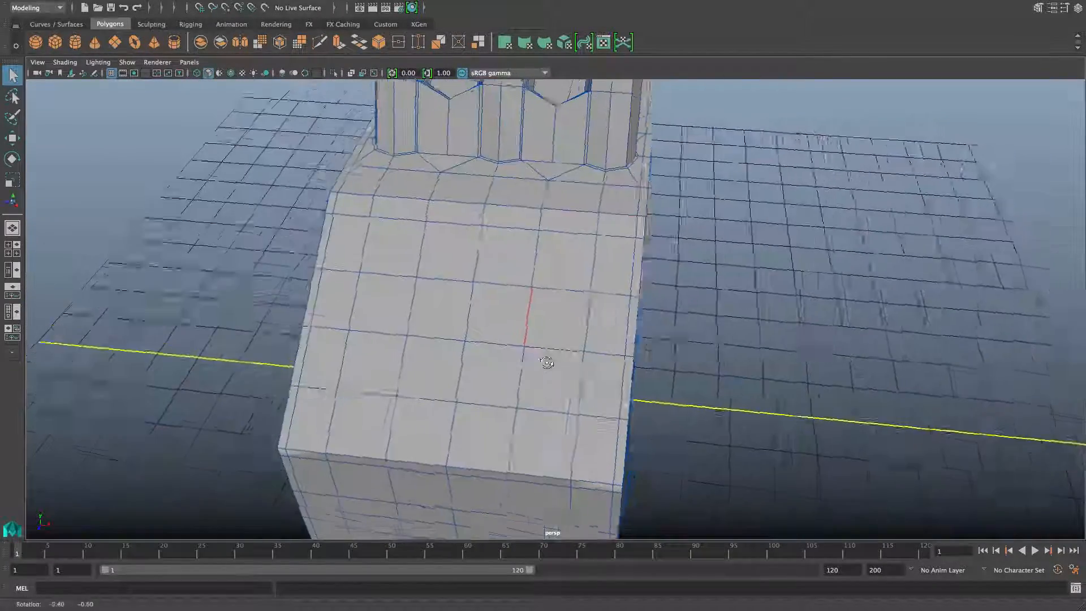
pyautogui.keyDown('alt'); pyautogui.moveTo(545, 358); pyautogui.dragTo(441, 331); pyautogui.keyUp('alt')
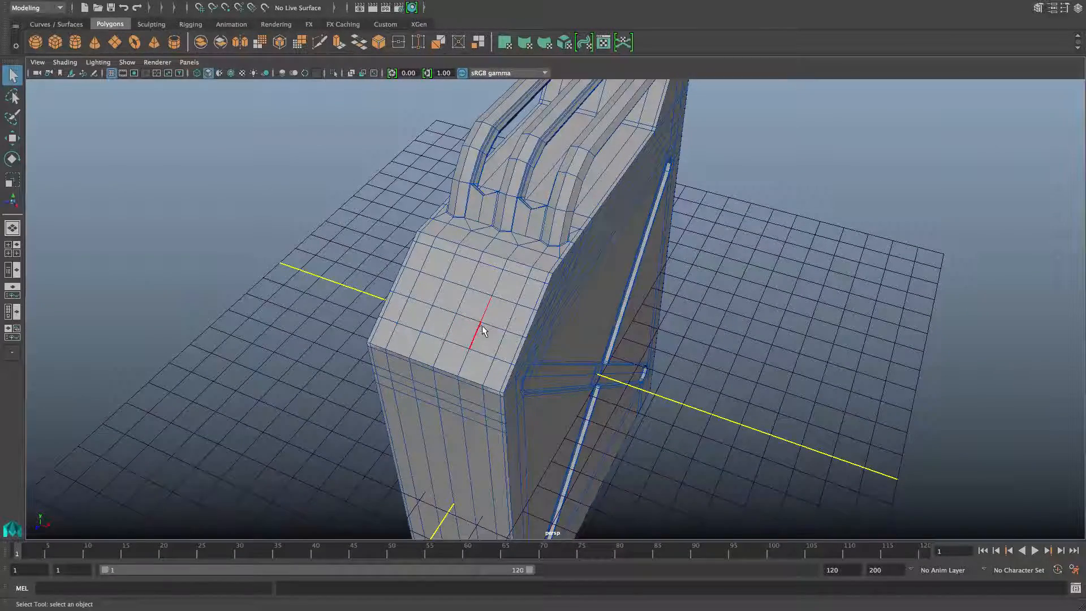
pyautogui.scroll(3, 482, 326)
pyautogui.moveTo(483, 327)
pyautogui.keyDown('alt'); pyautogui.mouseDown()
pyautogui.moveTo(473, 324)
pyautogui.moveTo(490, 320)
pyautogui.mouseUp(); pyautogui.keyUp('alt')
pyautogui.scroll(1, 490, 320)
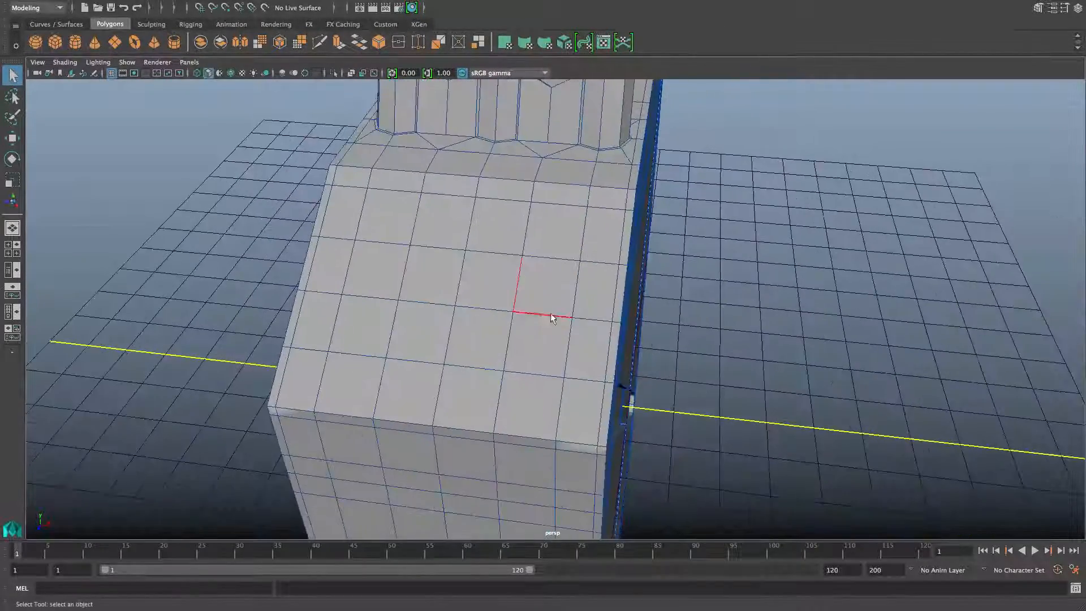
pyautogui.keyDown('alt'); pyautogui.moveTo(539, 279); pyautogui.dragTo(574, 298); pyautogui.keyUp('alt')
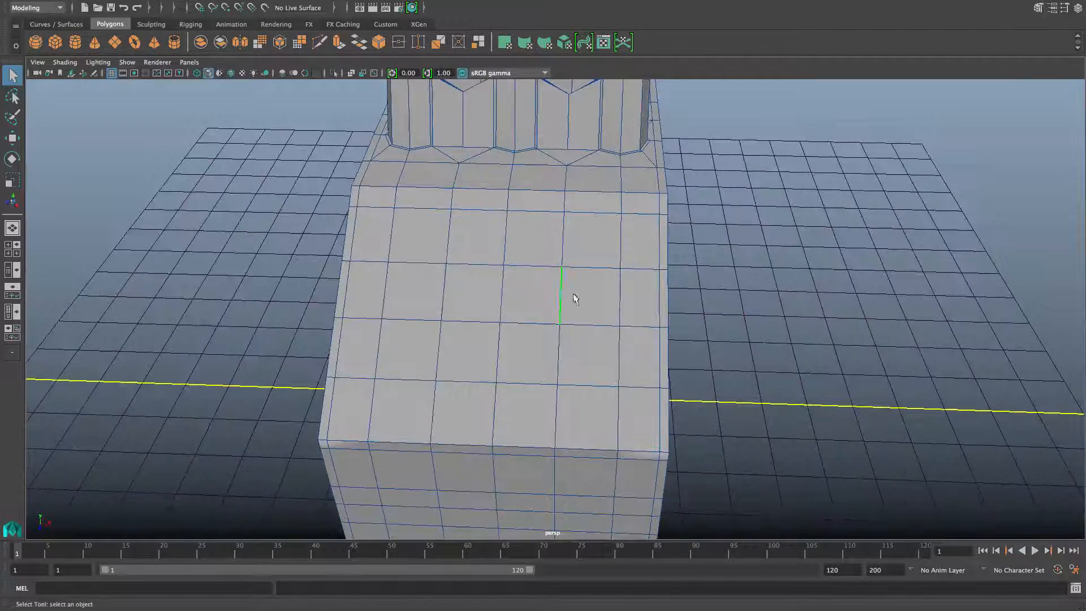
# Return to object selection, create a polygon pipe and move it along Z out in front of the can.
pyautogui.rightClick(586, 296)
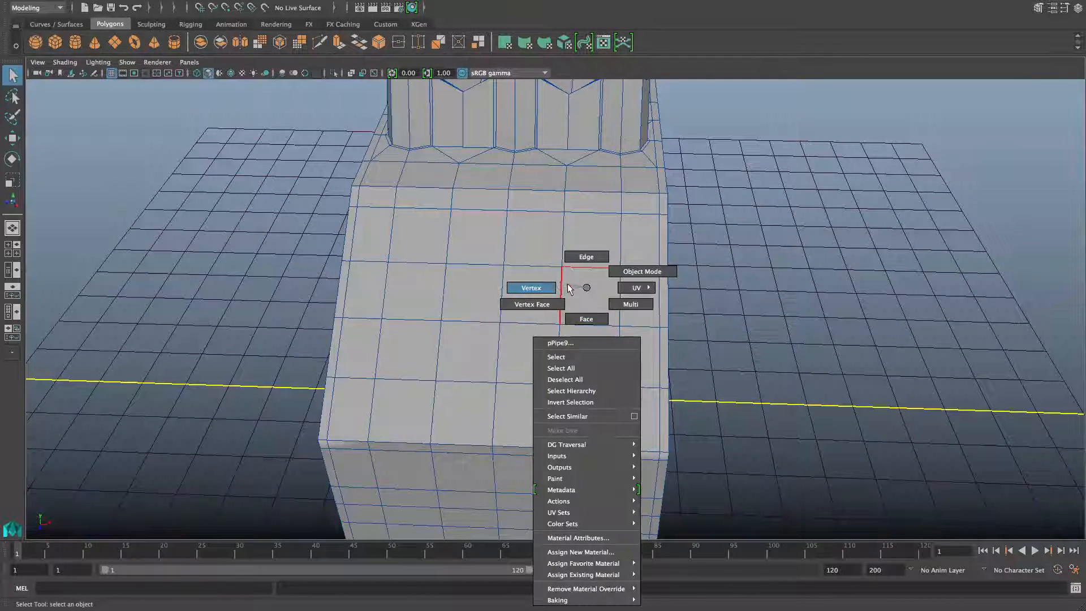
pyautogui.click(175, 41)
pyautogui.scroll(-6, 511, 299)
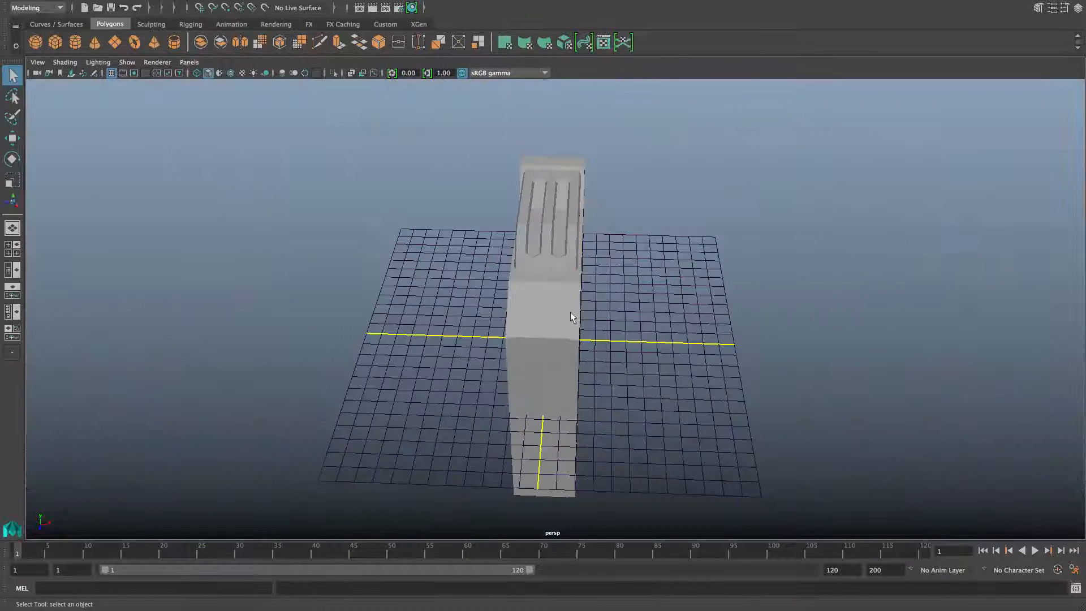
pyautogui.keyDown('alt'); pyautogui.moveTo(570, 312); pyautogui.dragTo(453, 315); pyautogui.keyUp('alt')
pyautogui.press('w')
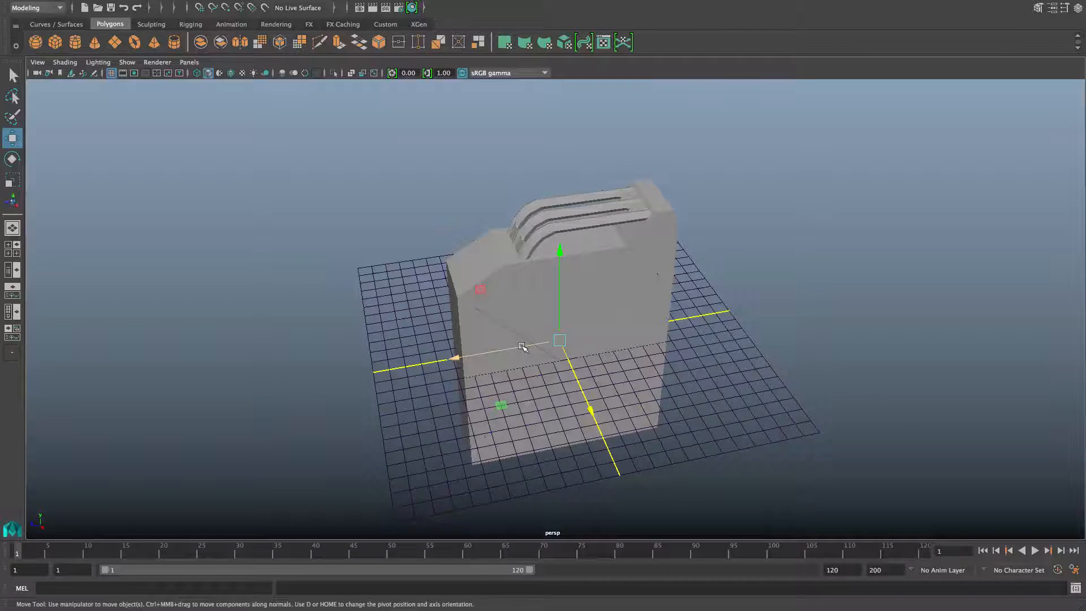
pyautogui.moveTo(522, 347); pyautogui.dragTo(388, 358)
# Turn on Wireframe on Shaded for the viewport and move the pipe farther away from the can along Z.
pyautogui.keyDown('alt'); pyautogui.moveTo(385, 318); pyautogui.dragTo(469, 266, button='middle'); pyautogui.keyUp('alt')
pyautogui.keyDown('alt'); pyautogui.moveTo(475, 323); pyautogui.dragTo(768, 352, button='right'); pyautogui.keyUp('alt')
pyautogui.keyDown('alt'); pyautogui.moveTo(523, 314); pyautogui.dragTo(580, 357, button='middle'); pyautogui.keyUp('alt')
pyautogui.keyDown('alt'); pyautogui.moveTo(493, 337); pyautogui.dragTo(577, 358, button='right'); pyautogui.keyUp('alt')
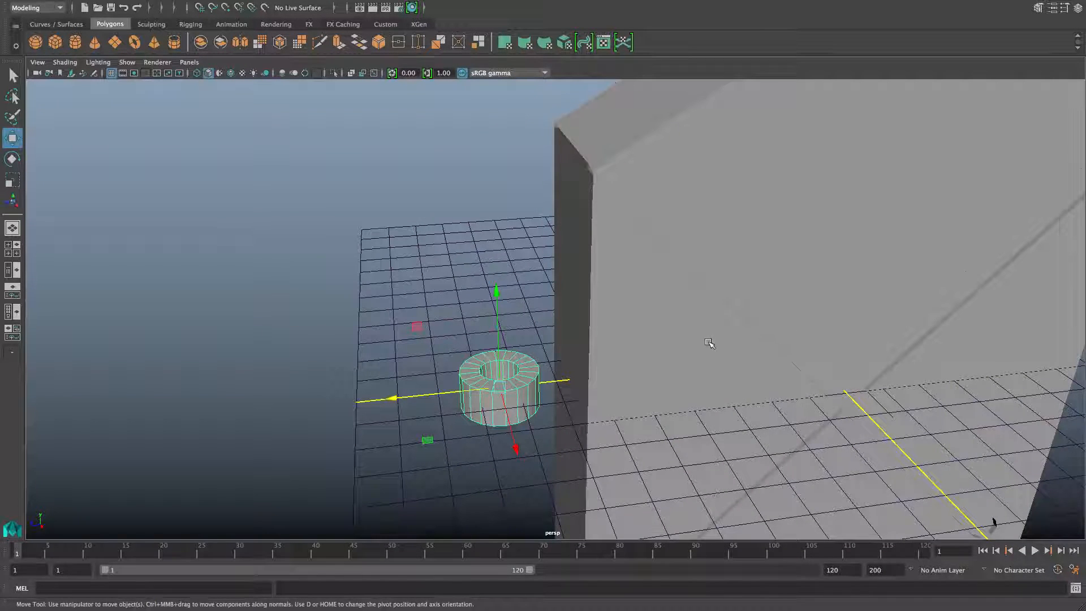
pyautogui.click(65, 62)
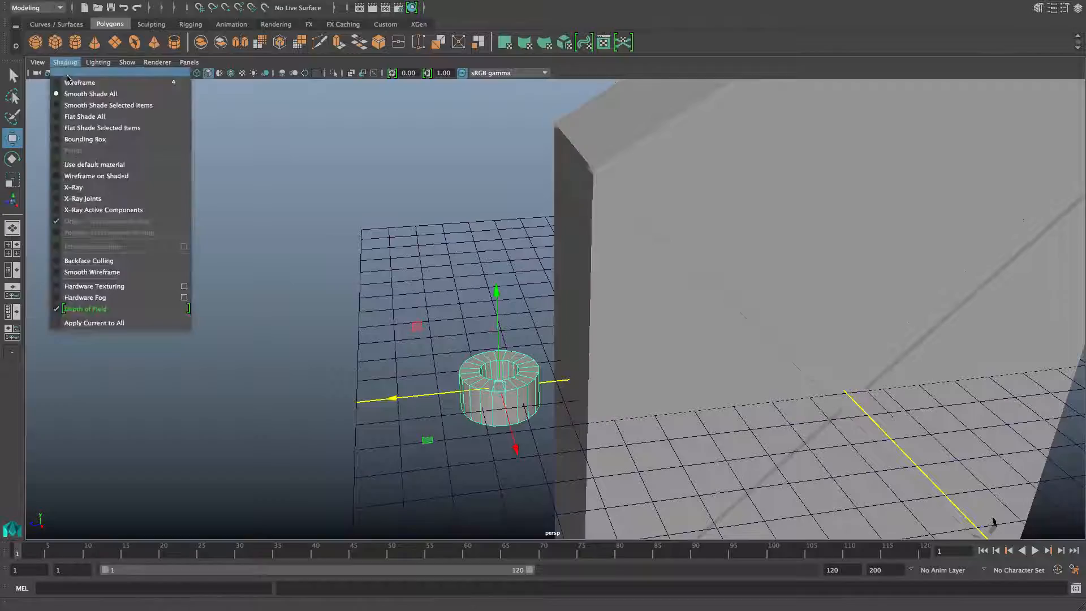
pyautogui.click(101, 177)
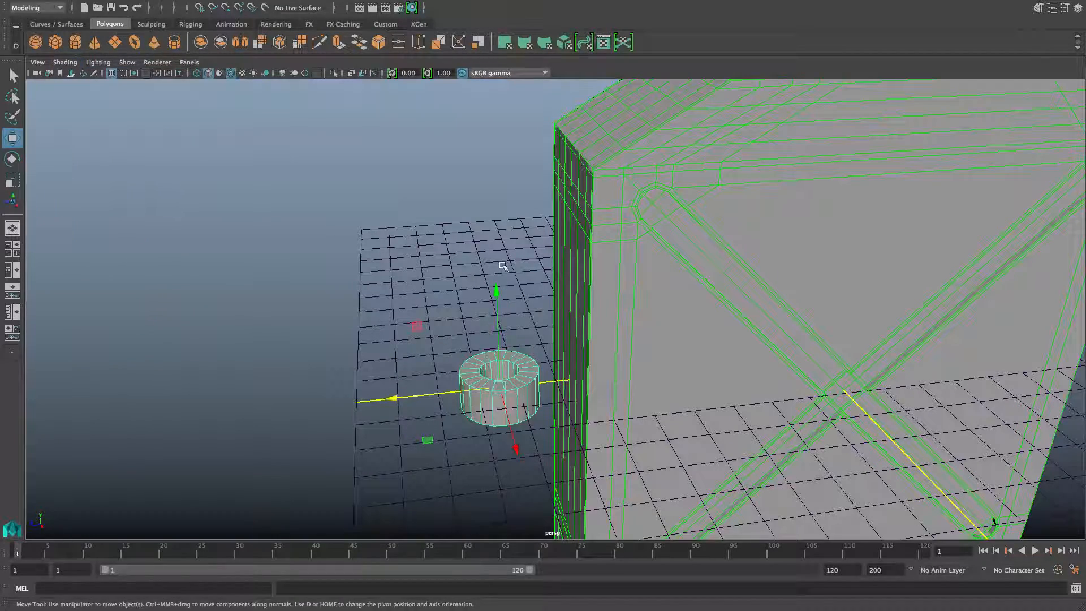
pyautogui.keyDown('alt'); pyautogui.moveTo(632, 234); pyautogui.dragTo(471, 235); pyautogui.keyUp('alt')
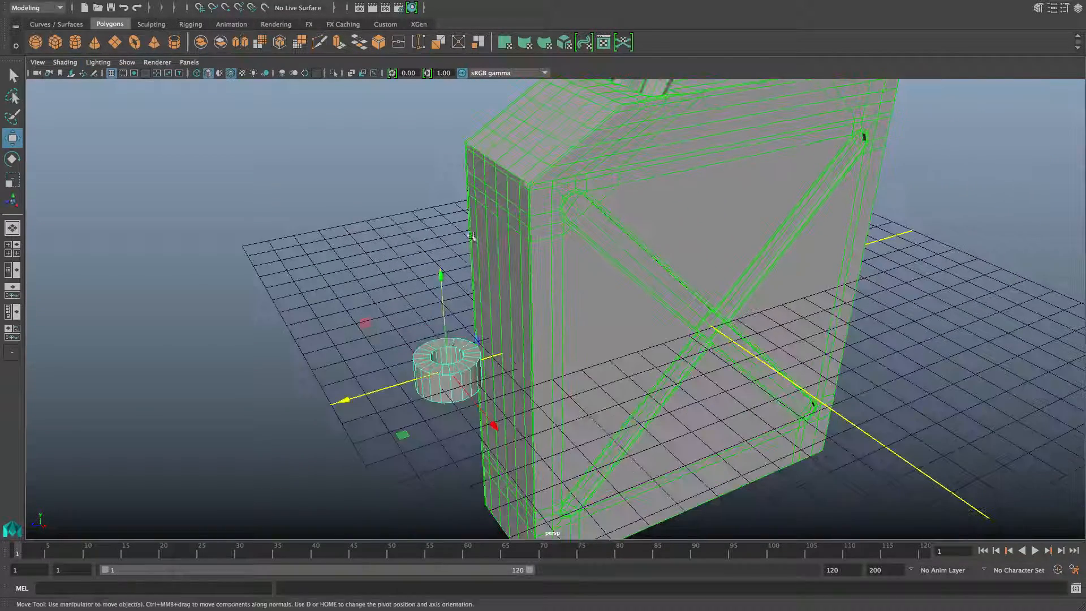
pyautogui.moveTo(412, 383); pyautogui.dragTo(356, 398)
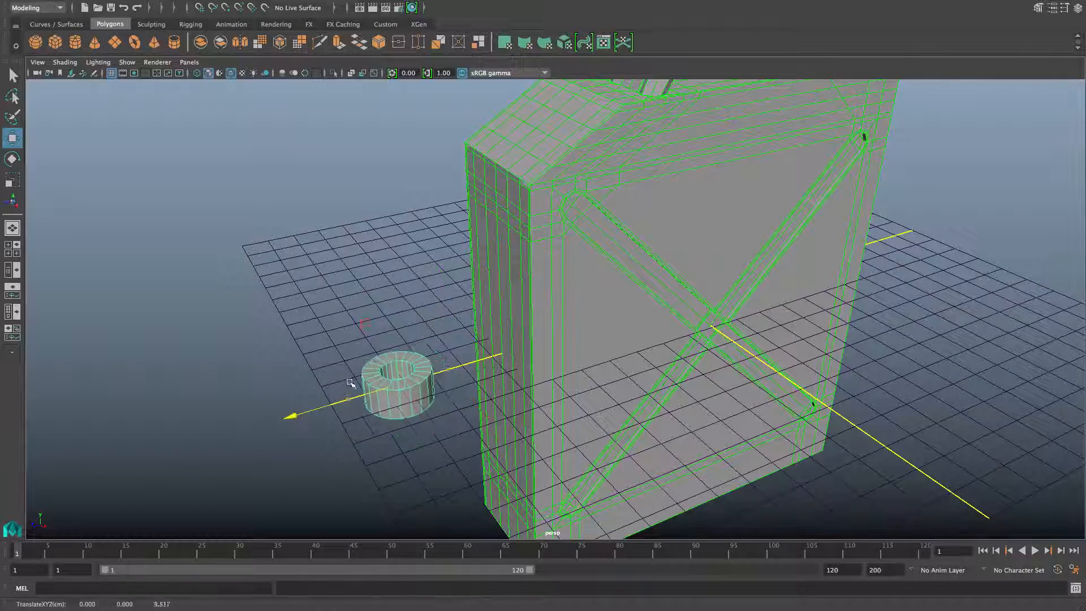
# Set the pipe's axis subdivisions to 8 and its thickness to 0.1 in its construction history.
pyautogui.click(1038, 8)
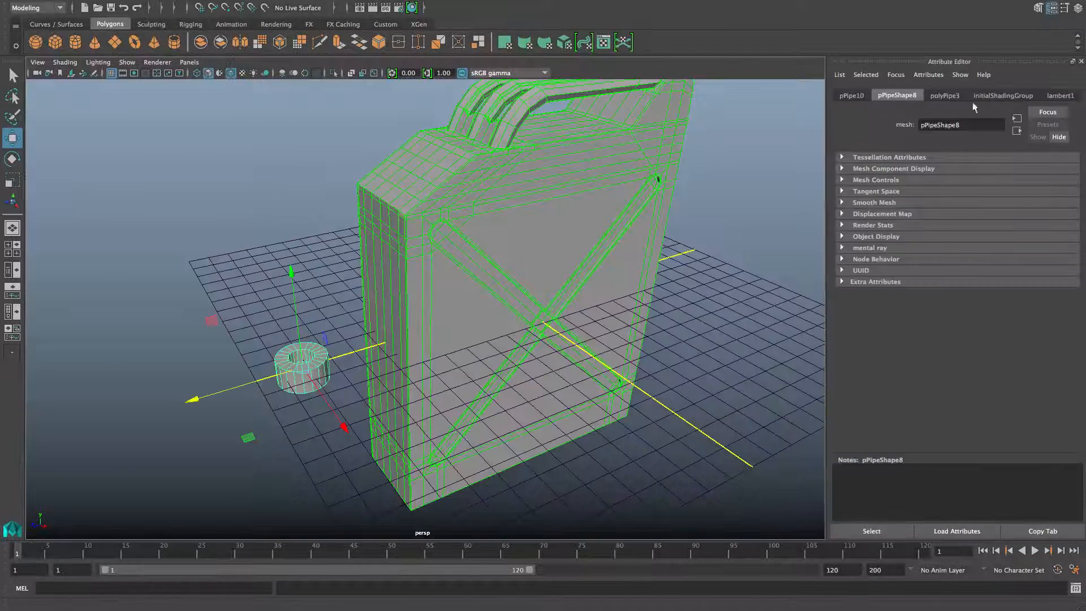
pyautogui.click(941, 96)
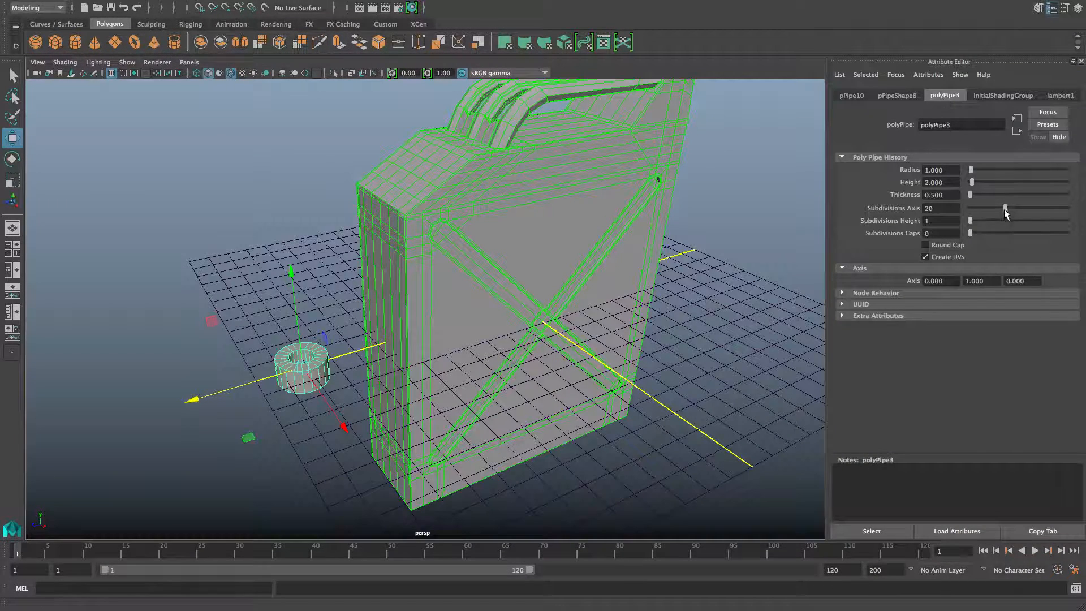
pyautogui.moveTo(1005, 212); pyautogui.dragTo(980, 215)
pyautogui.keyDown('alt'); pyautogui.moveTo(354, 303); pyautogui.dragTo(317, 284); pyautogui.keyUp('alt')
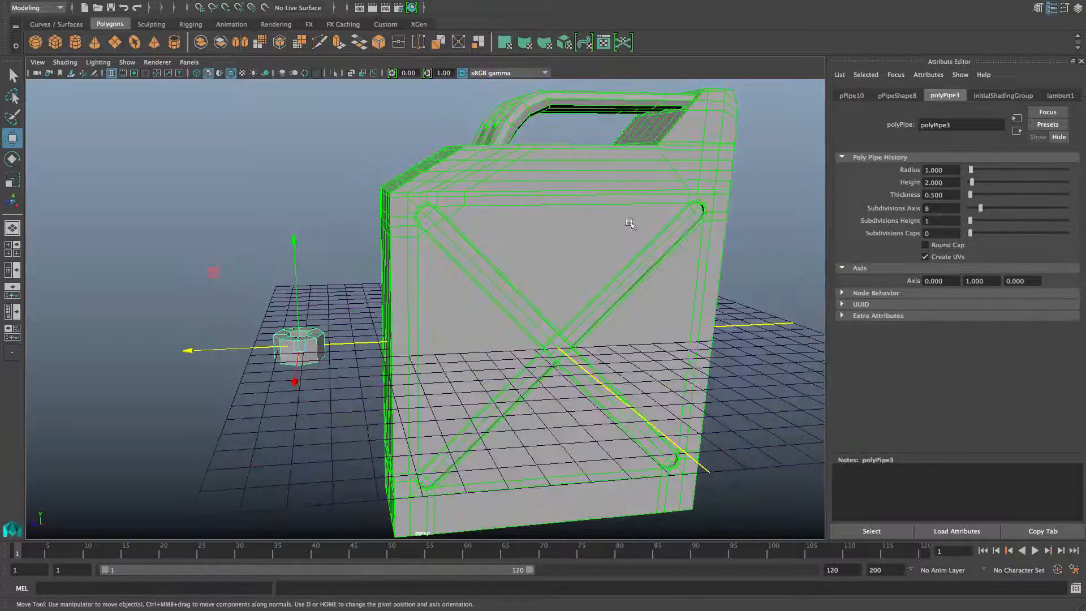
pyautogui.moveTo(936, 195); pyautogui.dragTo(931, 195)
pyautogui.press('Return')
# Delete the pipe's side and bottom faces, keep only the flat octagonal top ring, and return to object selection.
pyautogui.keyDown('alt'); pyautogui.moveTo(296, 326); pyautogui.dragTo(362, 327, button='middle'); pyautogui.keyUp('alt')
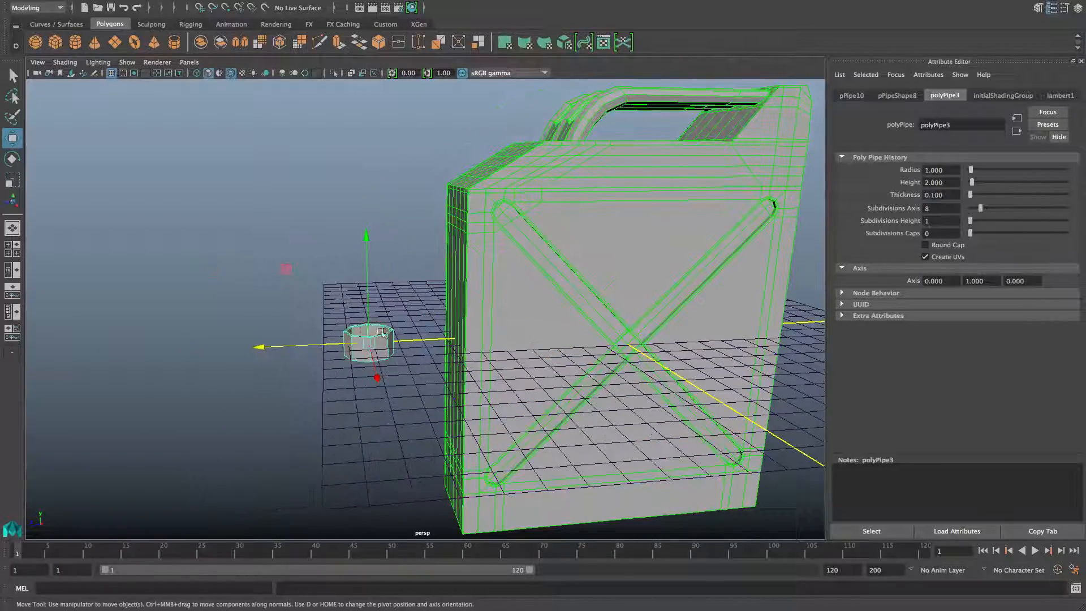
pyautogui.keyDown('alt'); pyautogui.moveTo(350, 323); pyautogui.dragTo(345, 318); pyautogui.keyUp('alt')
pyautogui.keyDown('alt'); pyautogui.moveTo(345, 317); pyautogui.dragTo(518, 419, button='right'); pyautogui.keyUp('alt')
pyautogui.keyDown('alt'); pyautogui.moveTo(317, 368); pyautogui.dragTo(371, 350); pyautogui.keyUp('alt')
pyautogui.keyDown('alt'); pyautogui.moveTo(371, 350); pyautogui.dragTo(528, 432, button='right'); pyautogui.keyUp('alt')
pyautogui.keyDown('alt'); pyautogui.moveTo(376, 362); pyautogui.dragTo(394, 304, button='middle'); pyautogui.keyUp('alt')
pyautogui.keyDown('alt'); pyautogui.moveTo(383, 338); pyautogui.dragTo(387, 333); pyautogui.keyUp('alt')
pyautogui.moveTo(452, 285); pyautogui.dragTo(452, 311, button='right')
pyautogui.moveTo(233, 360); pyautogui.dragTo(557, 478)
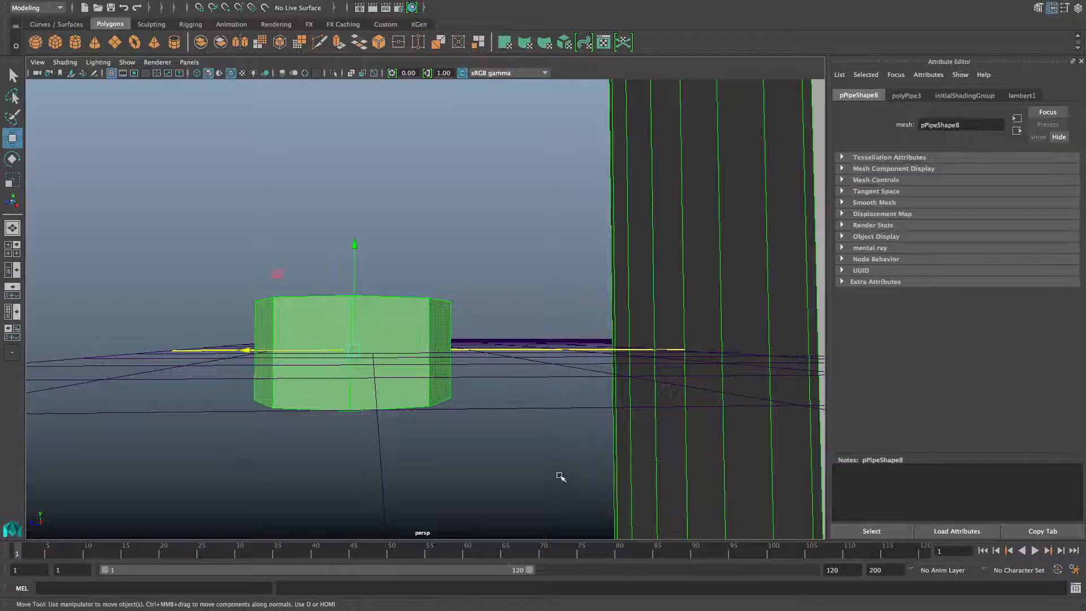
pyautogui.press('Delete')
pyautogui.keyDown('alt'); pyautogui.moveTo(451, 355); pyautogui.dragTo(383, 333); pyautogui.keyUp('alt')
pyautogui.press('F8')
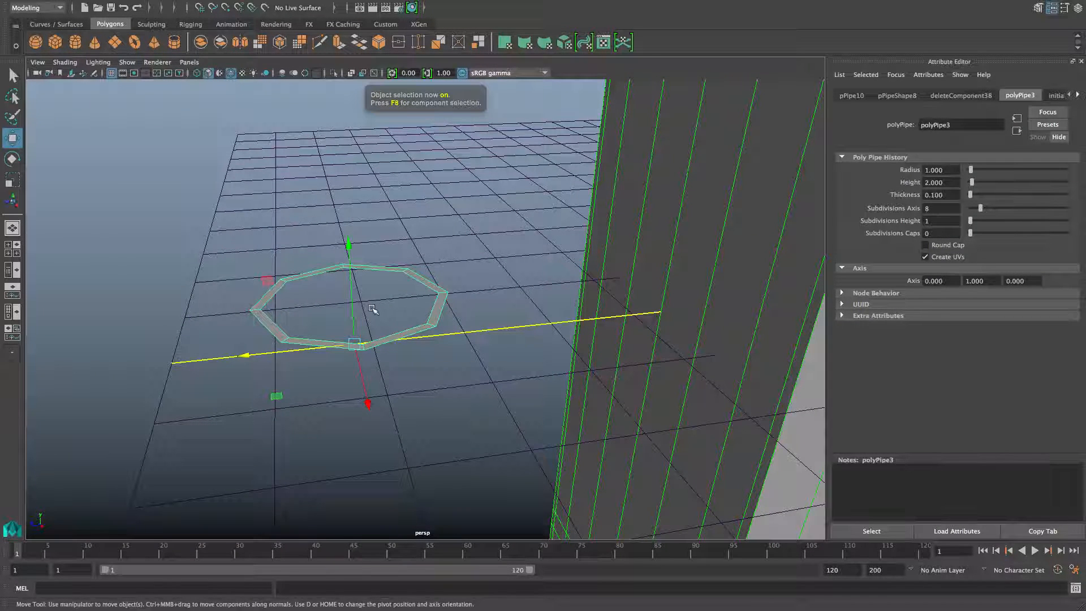
# Center the ring's pivot and move the ring up and over to the can's sloped front face.
pyautogui.scroll(-5, 375, 311)
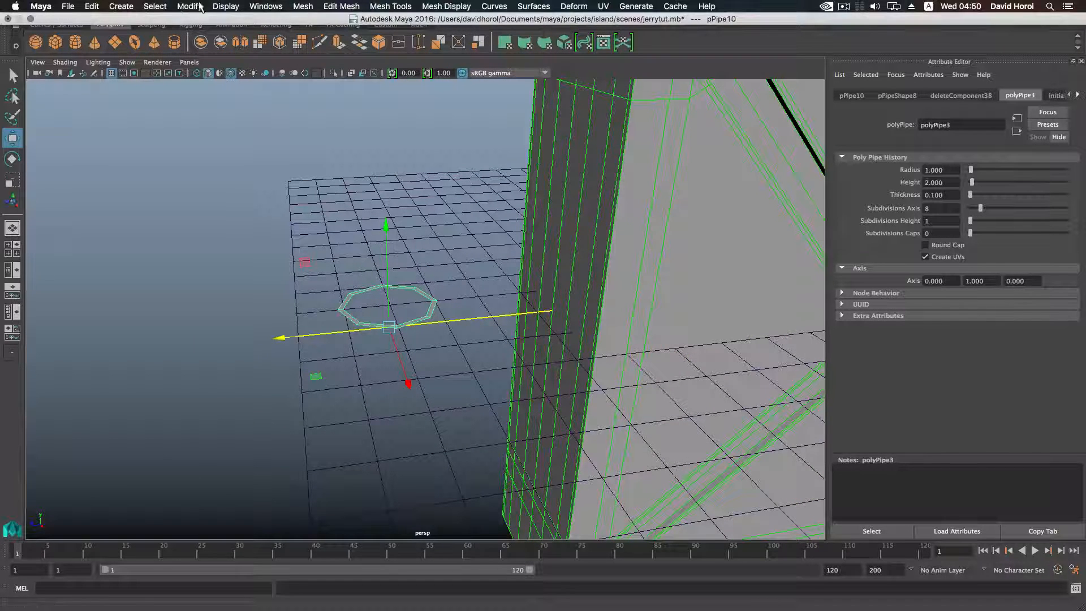
pyautogui.click(184, 6)
pyautogui.click(215, 76)
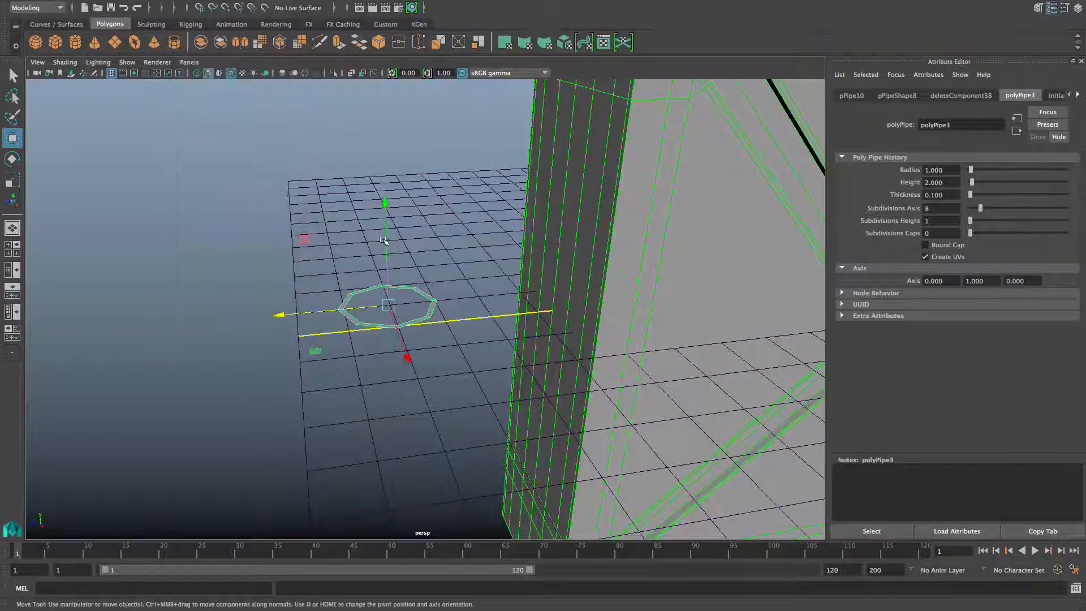
pyautogui.moveTo(387, 235); pyautogui.dragTo(387, 117)
pyautogui.scroll(-5, 395, 228)
pyautogui.scroll(-4, 394, 228)
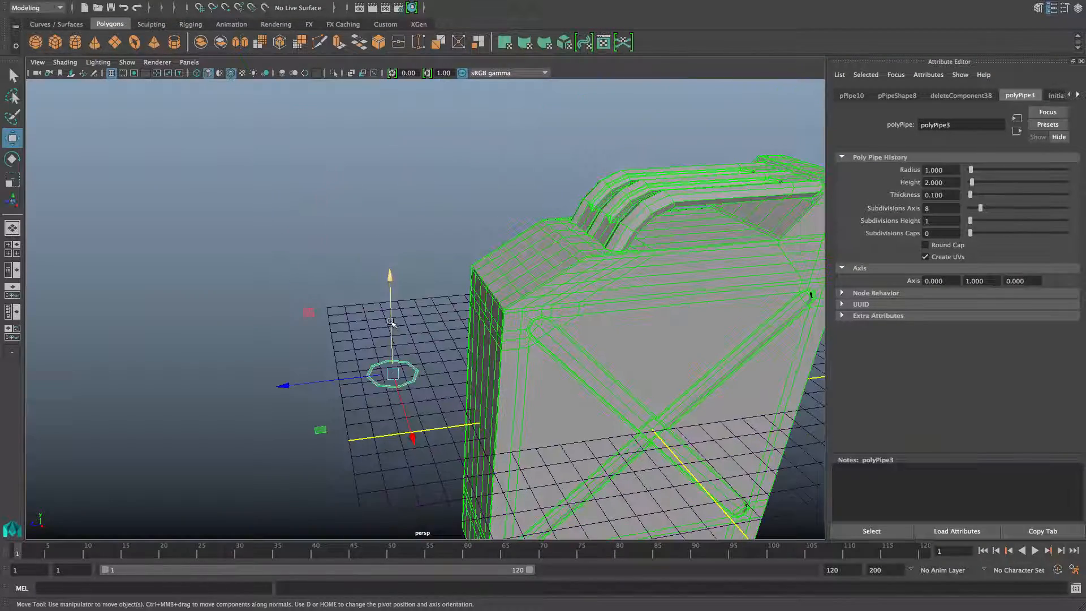
pyautogui.keyDown('alt'); pyautogui.moveTo(393, 326); pyautogui.dragTo(401, 262); pyautogui.keyUp('alt')
pyautogui.keyDown('alt'); pyautogui.moveTo(495, 303); pyautogui.dragTo(323, 354, button='middle'); pyautogui.keyUp('alt')
pyautogui.keyDown('alt'); pyautogui.moveTo(348, 365); pyautogui.dragTo(372, 322); pyautogui.keyUp('alt')
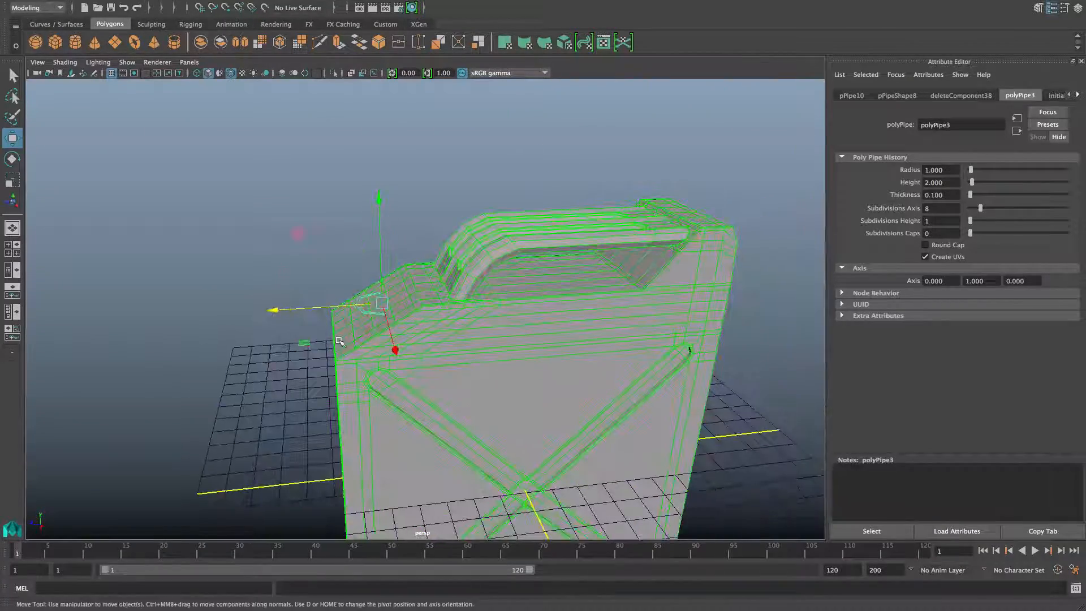
# Place the ring's pivot on its outer corner vertex near the front of the slope, with the axes aligned there.
pyautogui.scroll(4, 341, 343)
pyautogui.keyDown('alt'); pyautogui.moveTo(319, 350); pyautogui.dragTo(385, 367, button='middle'); pyautogui.keyUp('alt')
pyautogui.keyDown('alt'); pyautogui.moveTo(363, 362); pyautogui.dragTo(365, 351); pyautogui.keyUp('alt')
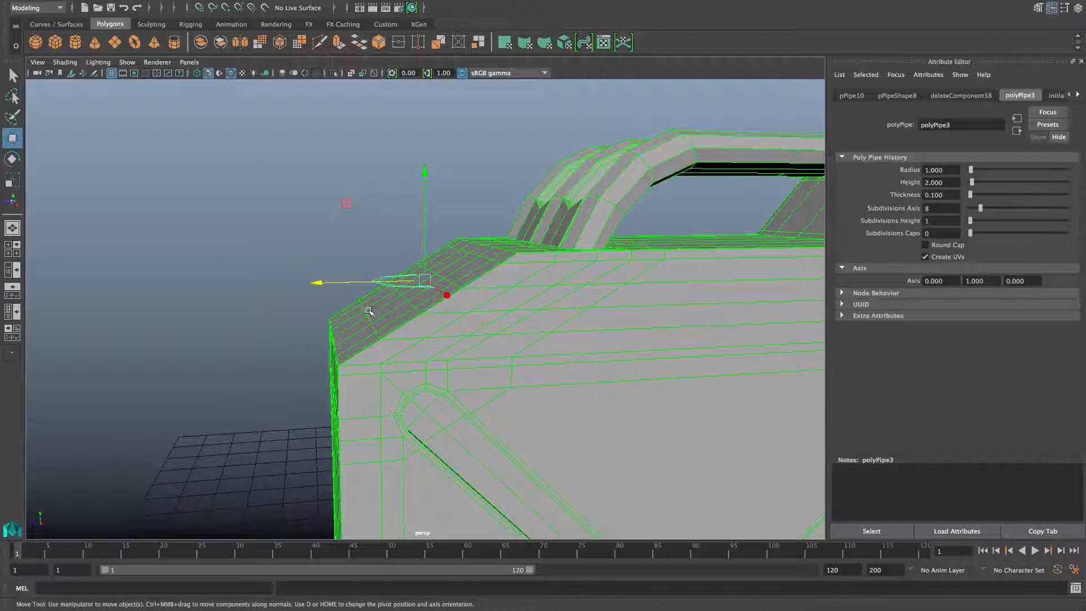
pyautogui.keyDown('alt'); pyautogui.moveTo(389, 315); pyautogui.dragTo(398, 339); pyautogui.keyUp('alt')
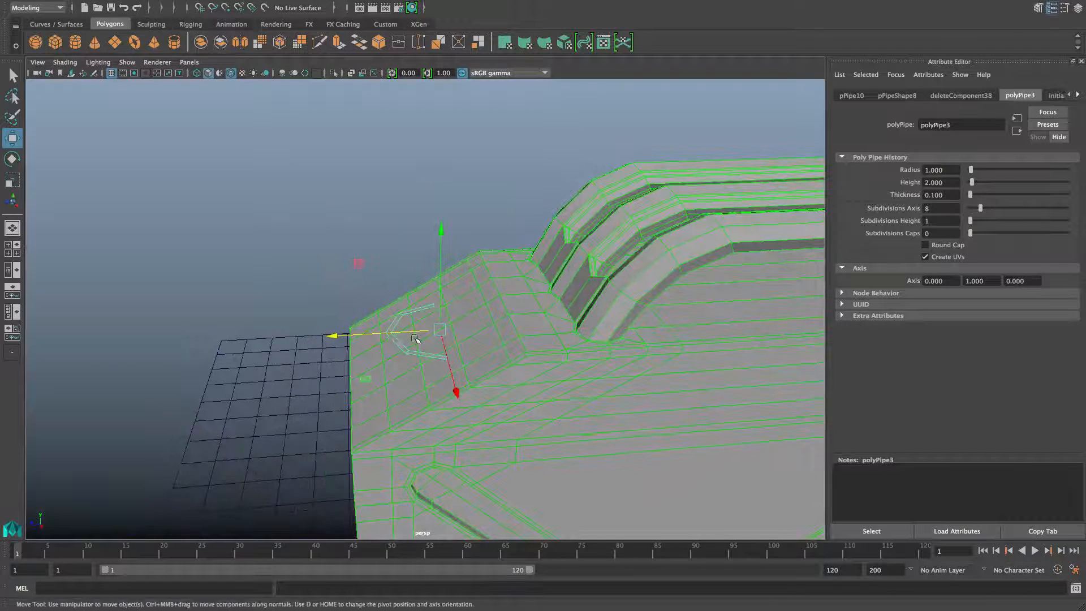
pyautogui.press('d')
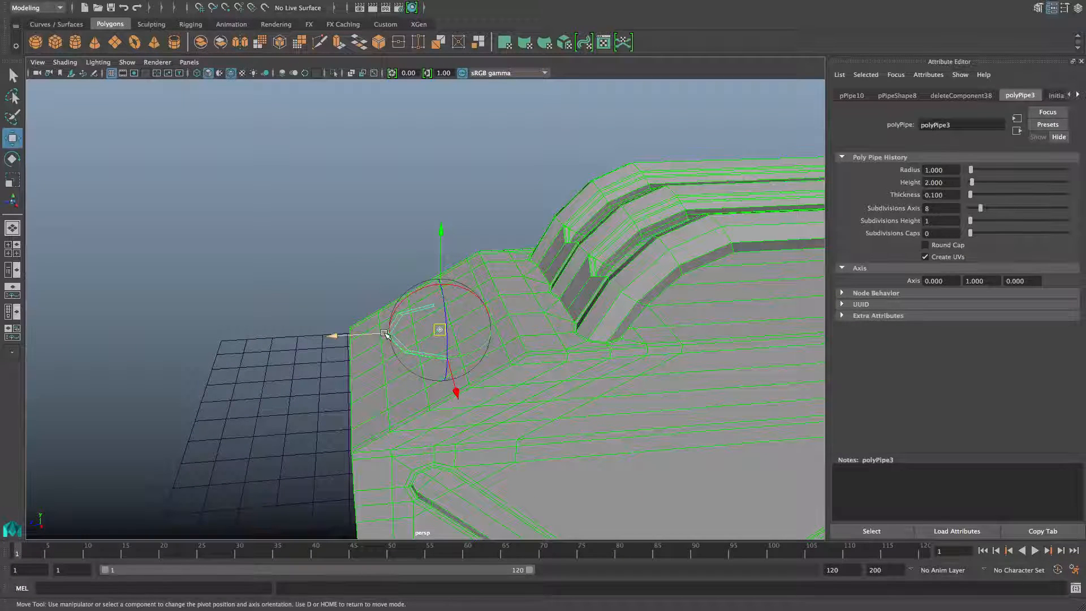
pyautogui.press('d')
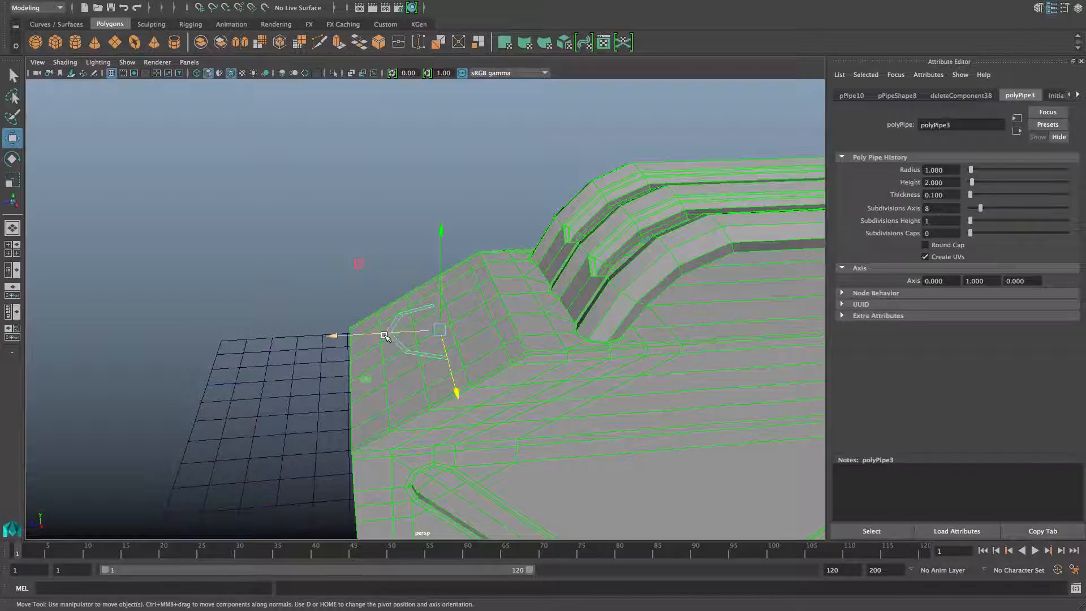
pyautogui.keyDown('alt'); pyautogui.moveTo(385, 336); pyautogui.dragTo(534, 388); pyautogui.keyUp('alt')
pyautogui.press('d')
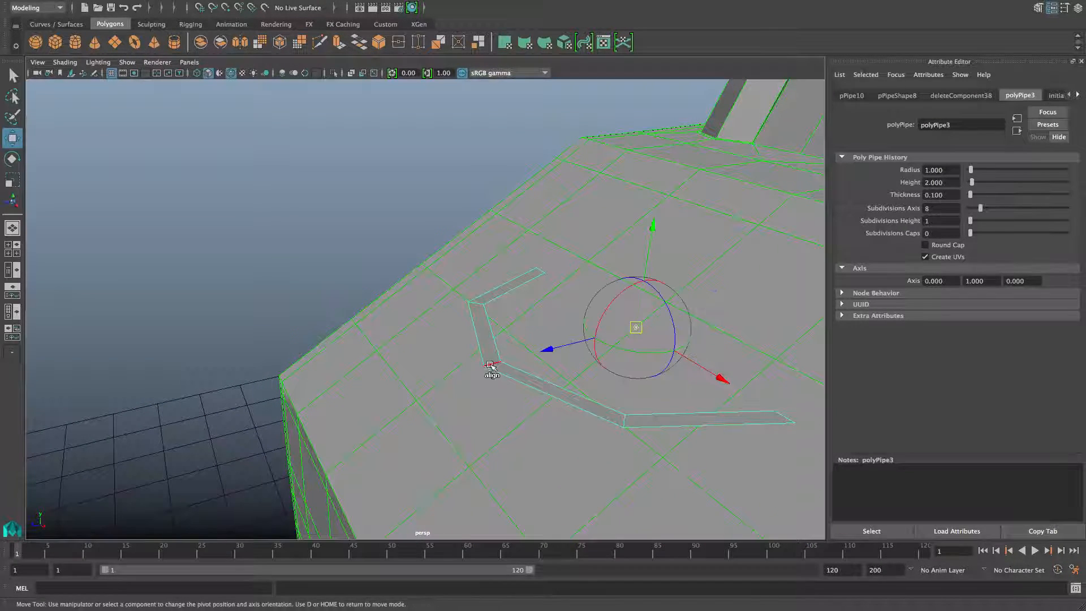
pyautogui.click(485, 366)
pyautogui.press('d')
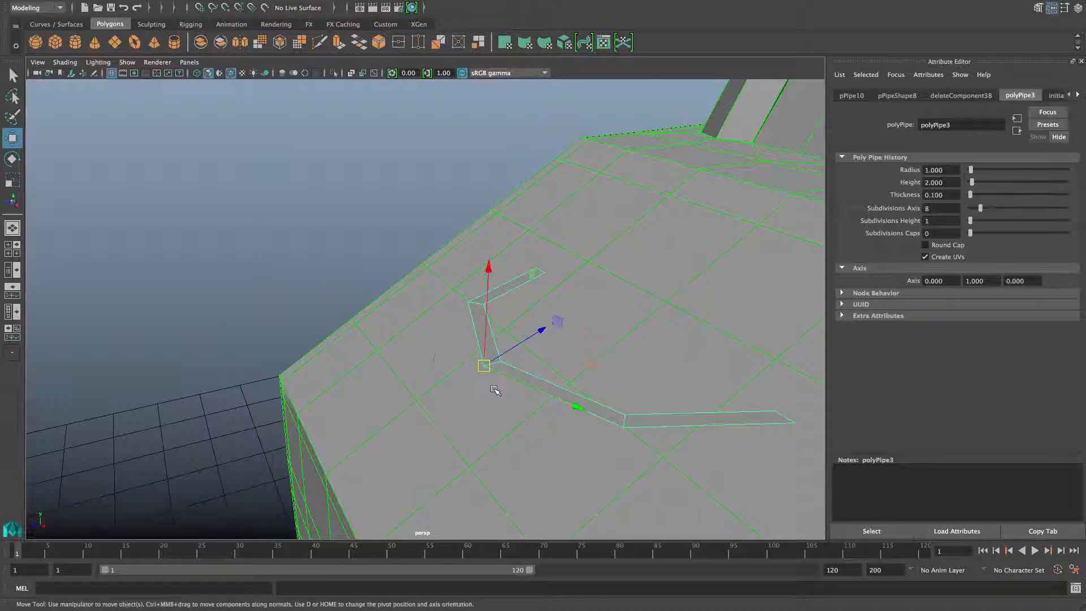
# Snap the ring's corner to a grid vertex on the sloped face, and reset the Rotate tool to its default object axes.
pyautogui.keyDown('alt'); pyautogui.moveTo(484, 368); pyautogui.dragTo(303, 300); pyautogui.keyUp('alt')
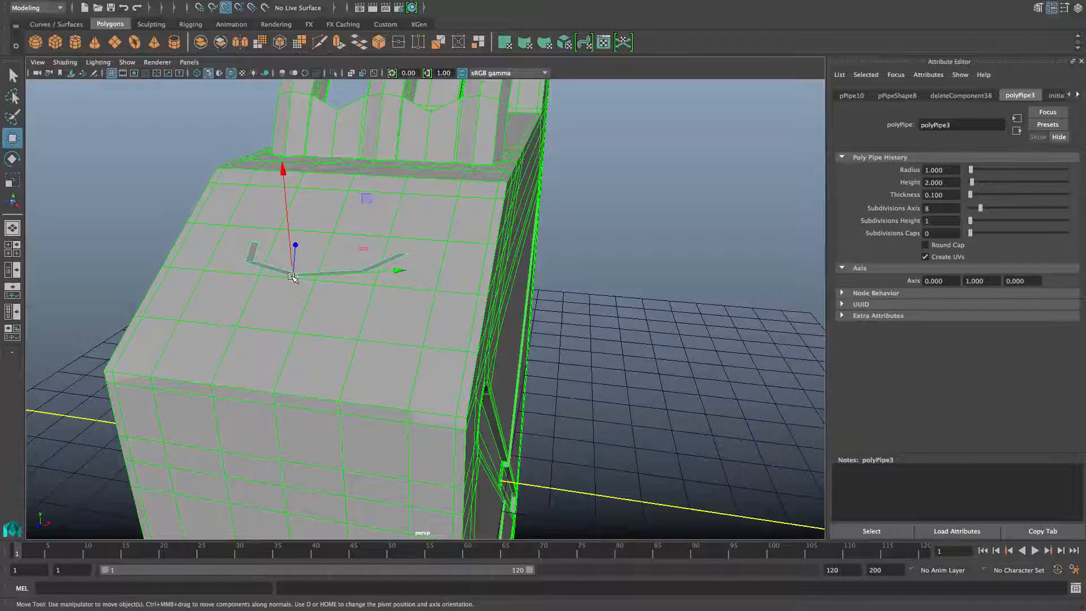
pyautogui.moveTo(292, 277); pyautogui.dragTo(389, 340)
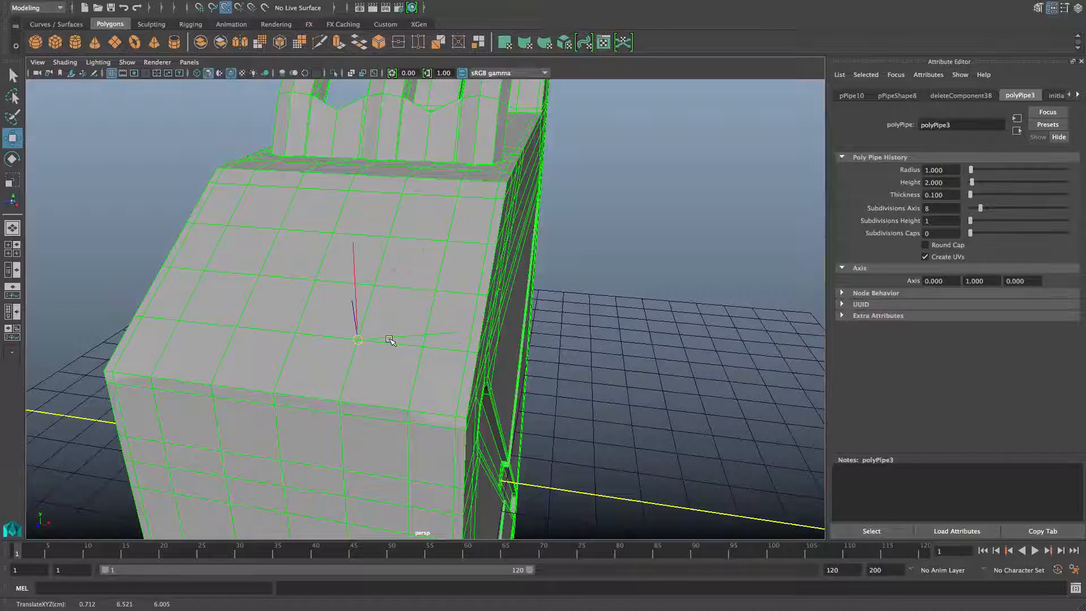
pyautogui.press('e')
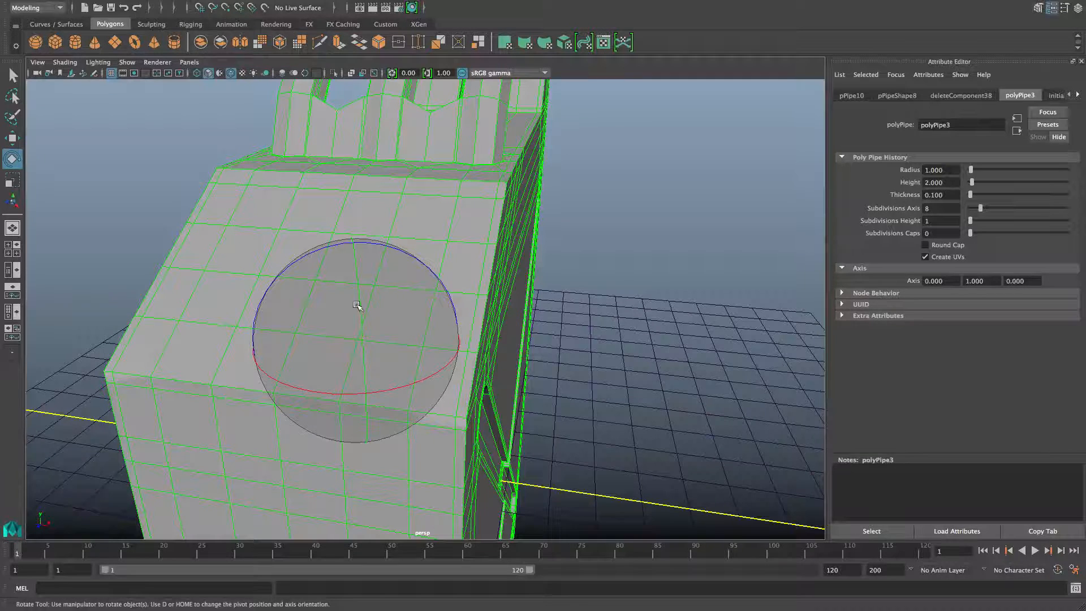
pyautogui.doubleClick(12, 160)
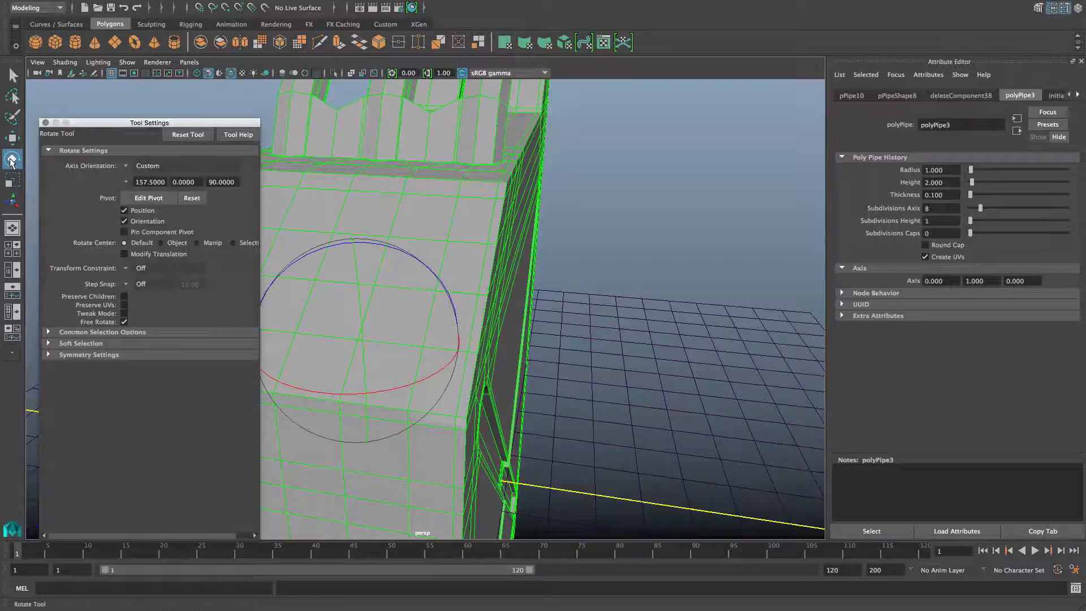
pyautogui.click(189, 135)
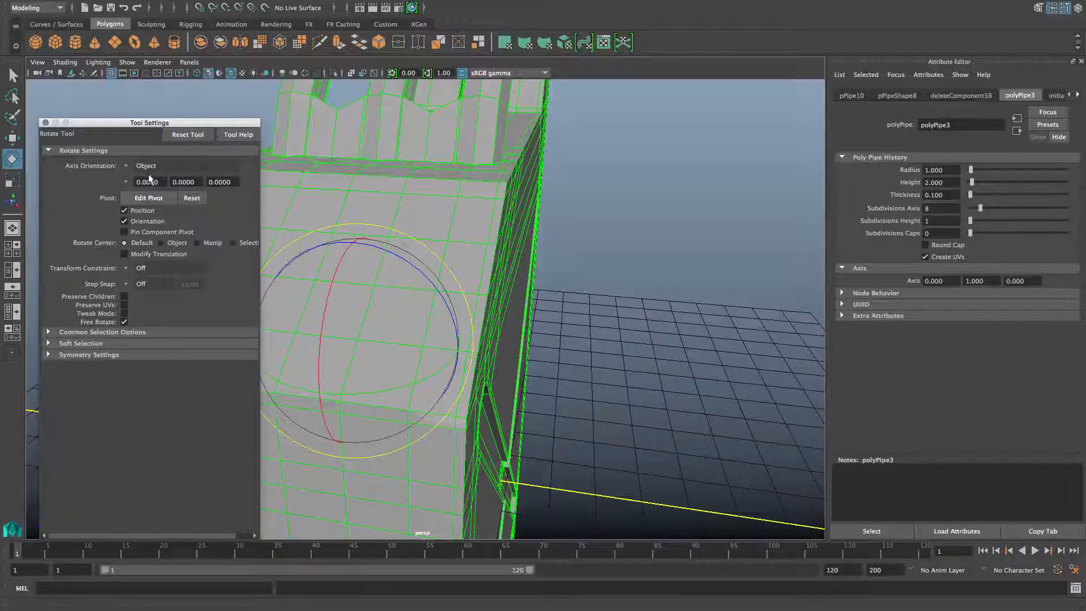
pyautogui.click(46, 122)
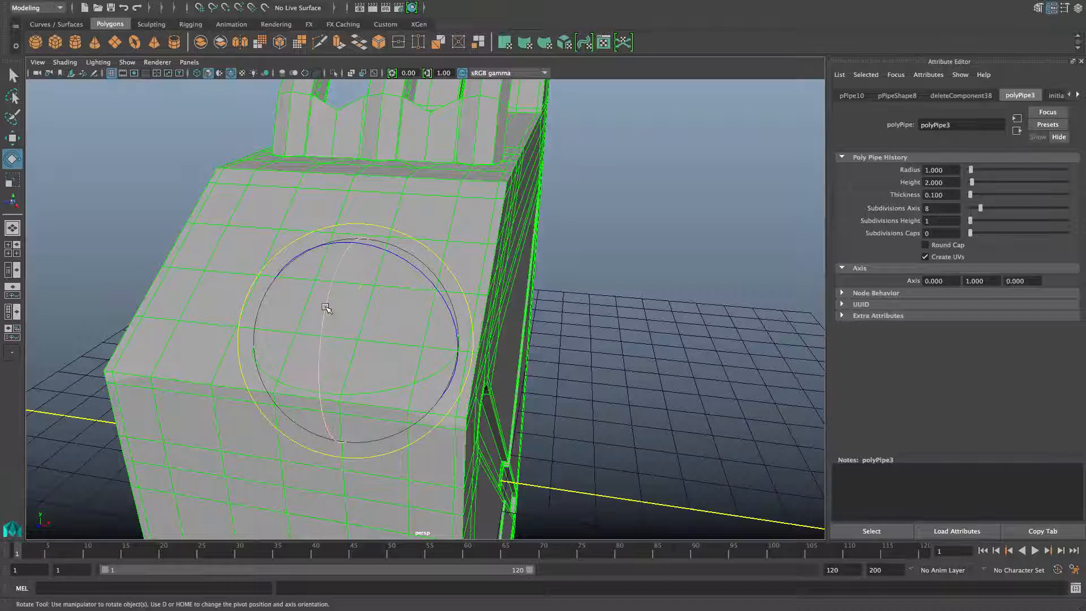
# Rotate the ring about 31 degrees around its X axis to lie flat along the can's sloped face.
pyautogui.moveTo(323, 308); pyautogui.dragTo(330, 341)
pyautogui.keyDown('alt'); pyautogui.moveTo(413, 332); pyautogui.dragTo(400, 364); pyautogui.keyUp('alt')
pyautogui.moveTo(340, 244); pyautogui.dragTo(365, 262)
pyautogui.moveTo(364, 260); pyautogui.dragTo(366, 258)
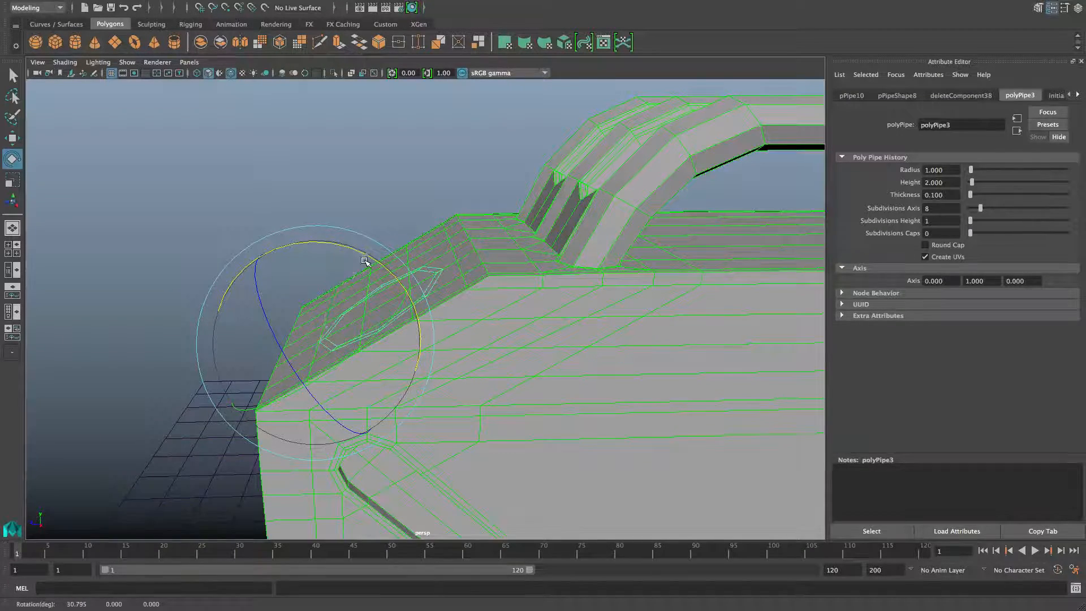
pyautogui.moveTo(365, 305)
pyautogui.keyDown('alt'); pyautogui.mouseDown()
pyautogui.moveTo(359, 288)
pyautogui.moveTo(373, 304)
pyautogui.moveTo(357, 325)
pyautogui.mouseUp(); pyautogui.keyUp('alt')
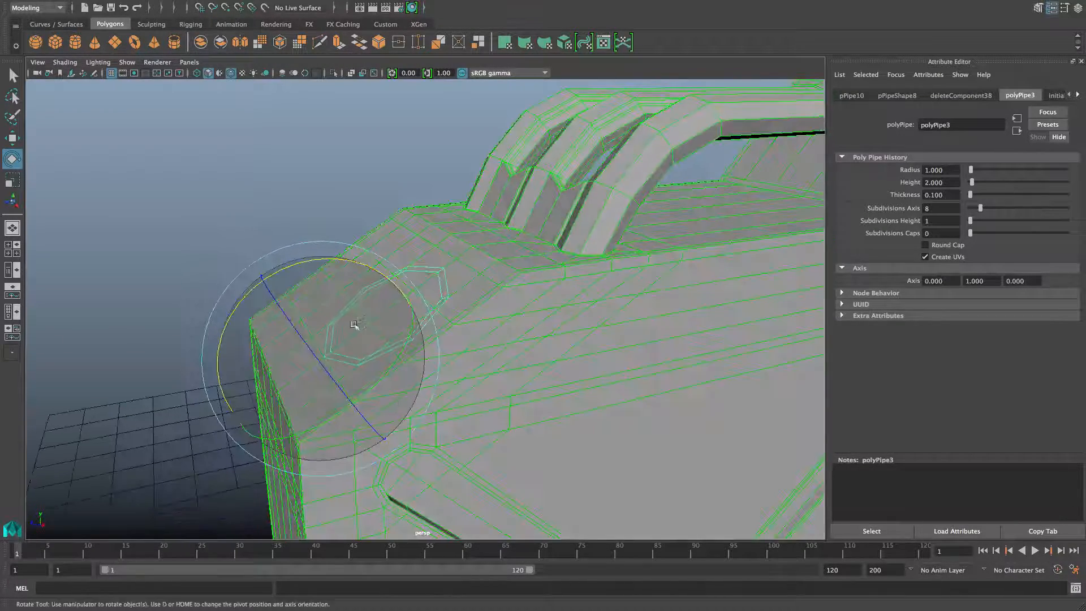
pyautogui.keyDown('alt'); pyautogui.moveTo(356, 324); pyautogui.dragTo(534, 381, button='right'); pyautogui.keyUp('alt')
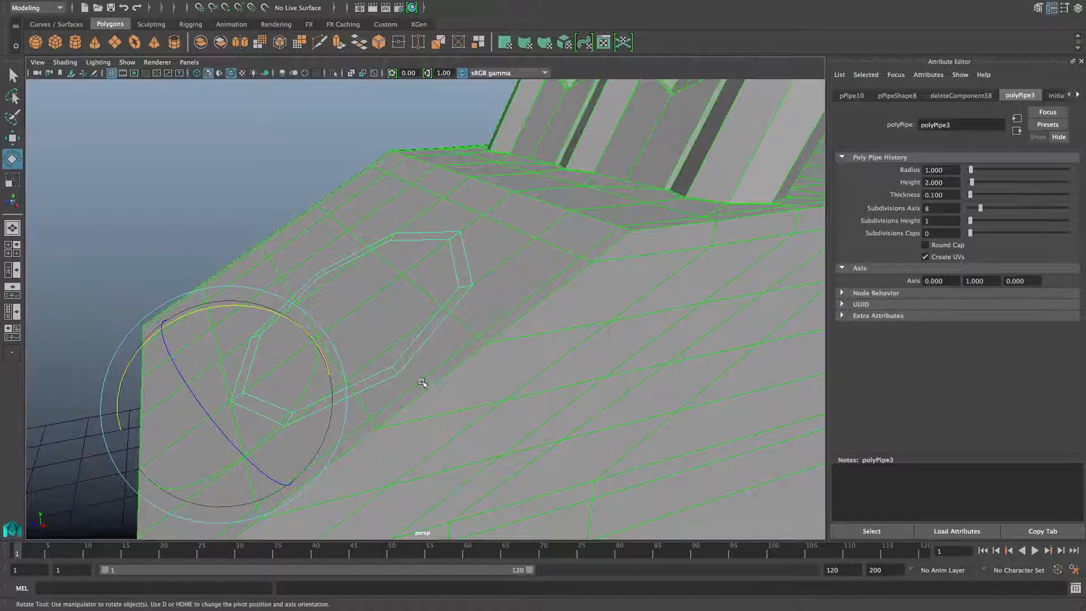
pyautogui.keyDown('alt'); pyautogui.moveTo(373, 382); pyautogui.dragTo(388, 380); pyautogui.keyUp('alt')
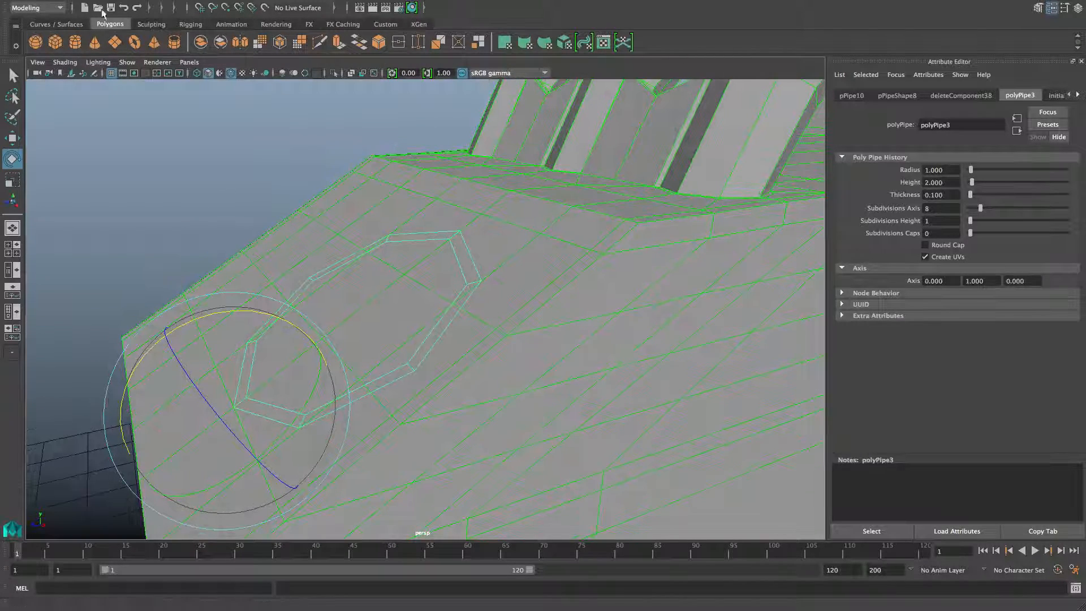
# Center the ring's pivot and scale the ring down uniformly on the sloped face.
pyautogui.moveTo(83, 4)
pyautogui.click(189, 6)
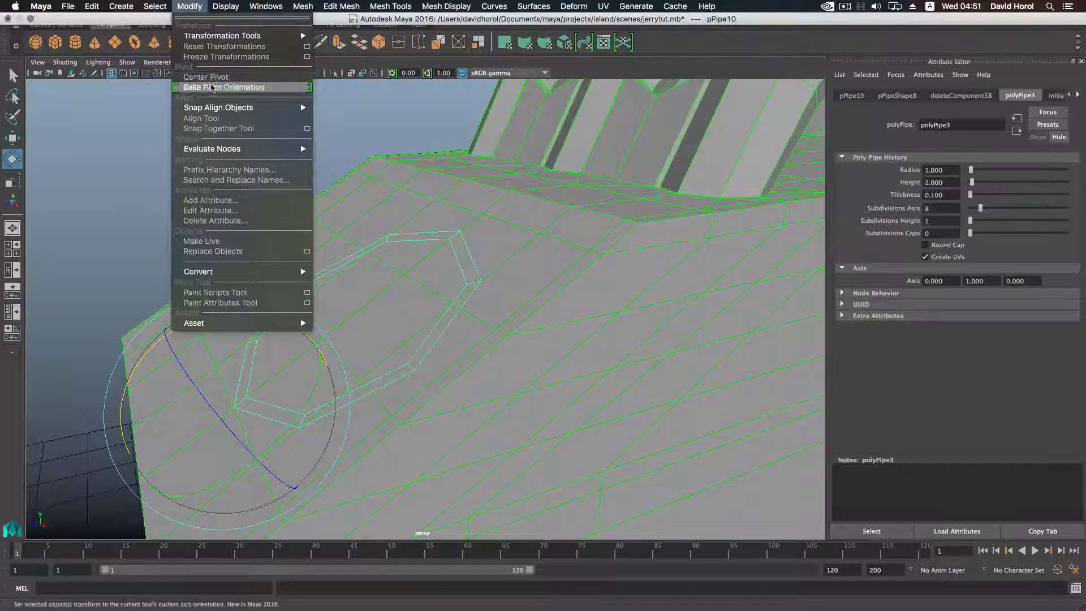
pyautogui.click(205, 77)
pyautogui.press('r')
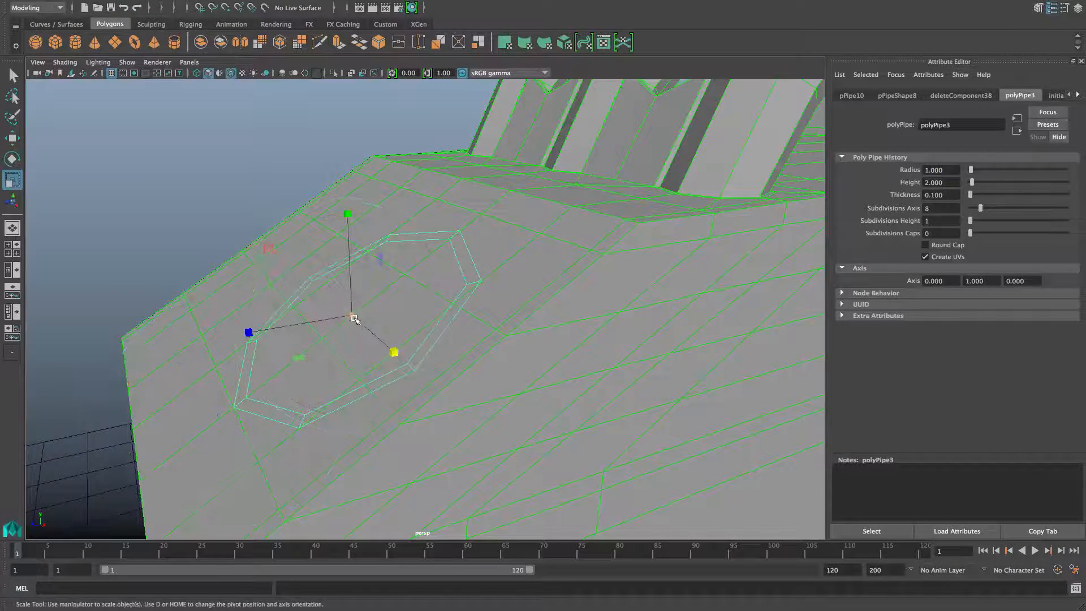
pyautogui.moveTo(351, 315); pyautogui.dragTo(393, 359)
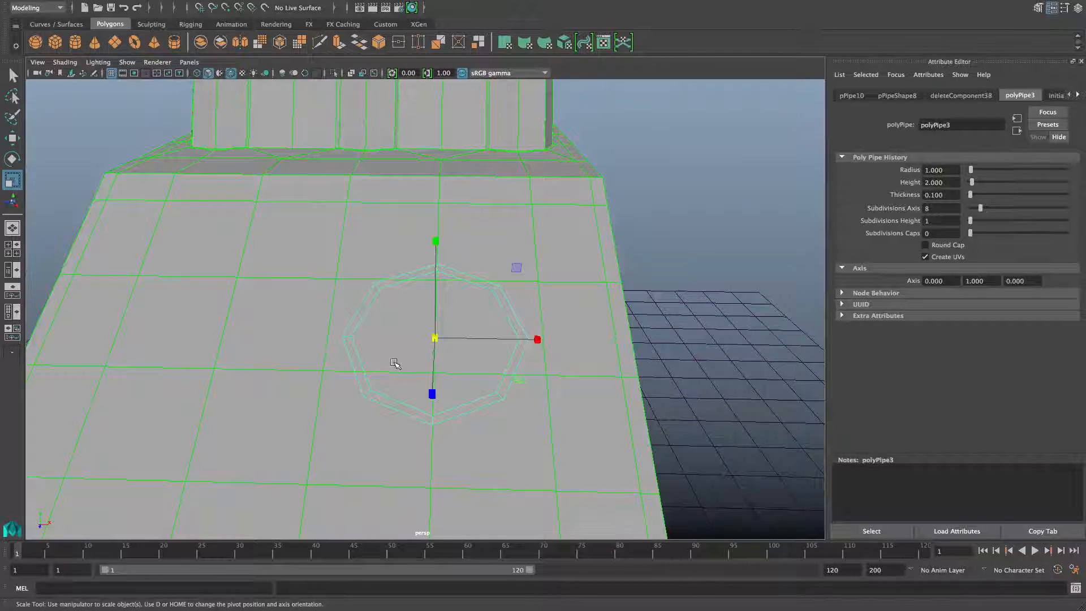
pyautogui.keyDown('alt'); pyautogui.moveTo(449, 358); pyautogui.dragTo(461, 355); pyautogui.keyUp('alt')
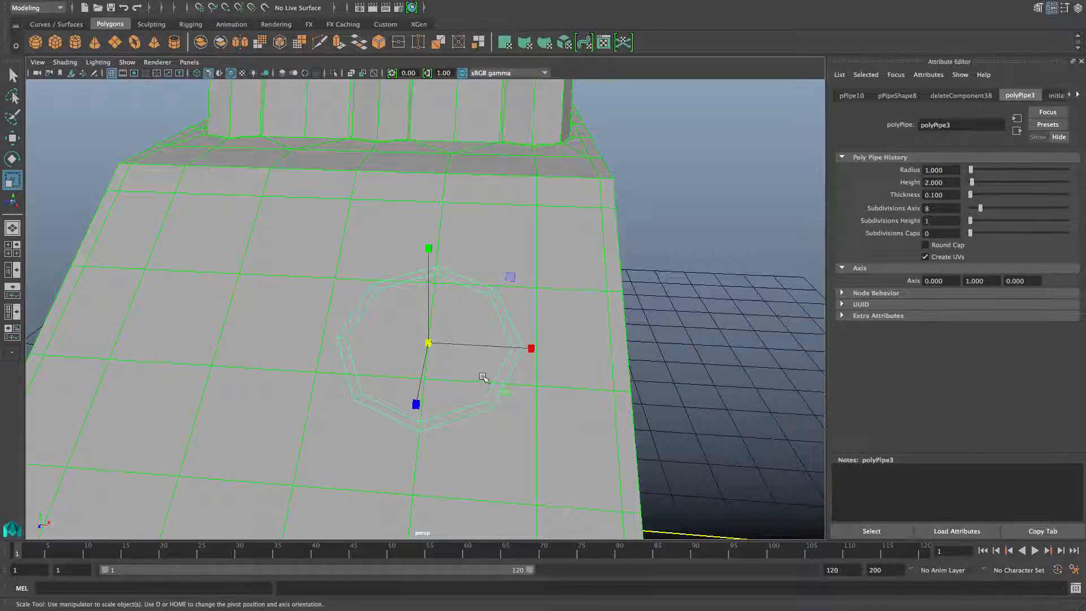
pyautogui.scroll(-3, 478, 376)
pyautogui.moveTo(472, 374)
pyautogui.keyDown('alt'); pyautogui.mouseDown()
pyautogui.moveTo(477, 390)
pyautogui.moveTo(474, 382)
pyautogui.mouseUp(); pyautogui.keyUp('alt')
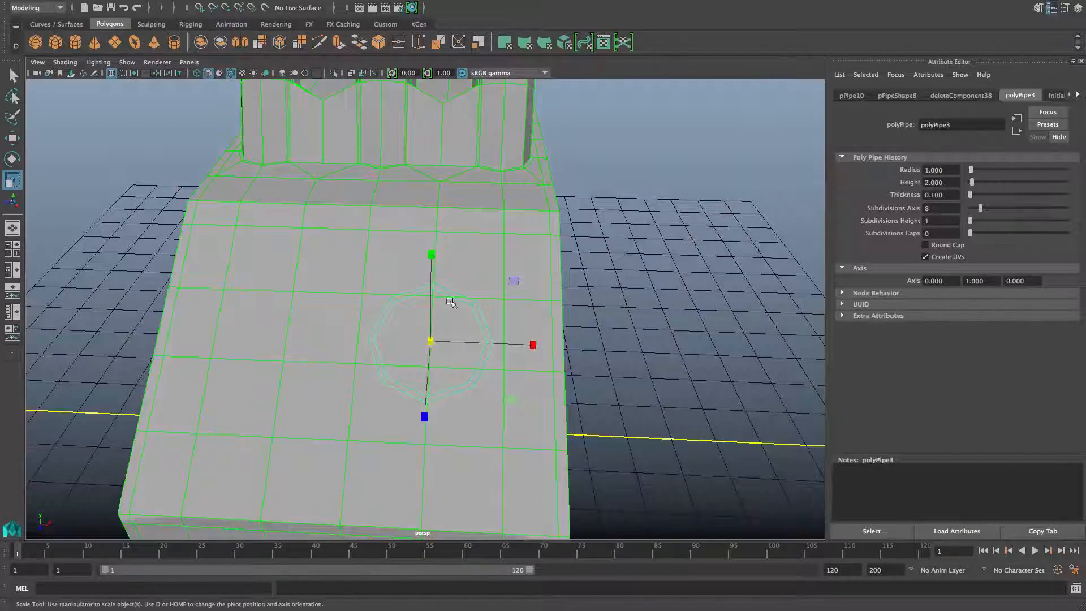
# Delete the two diagonal edges meeting in front of the gap between the handle's middle bar and the bar nearest the ring.
pyautogui.keyDown('alt'); pyautogui.moveTo(458, 299); pyautogui.dragTo(439, 354, button='middle'); pyautogui.keyUp('alt')
pyautogui.scroll(5, 439, 354)
pyautogui.keyDown('alt'); pyautogui.moveTo(434, 311); pyautogui.dragTo(417, 383, button='middle'); pyautogui.keyUp('alt')
pyautogui.keyDown('alt'); pyautogui.moveTo(416, 383); pyautogui.dragTo(390, 387); pyautogui.keyUp('alt')
pyautogui.scroll(4, 450, 396)
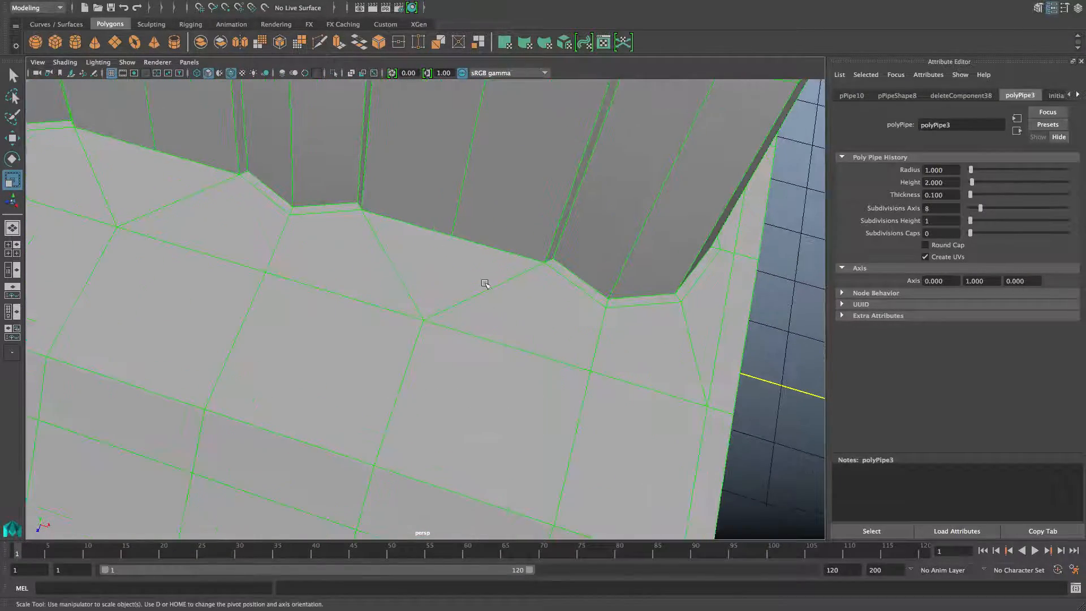
pyautogui.moveTo(480, 279); pyautogui.dragTo(477, 247, button='right')
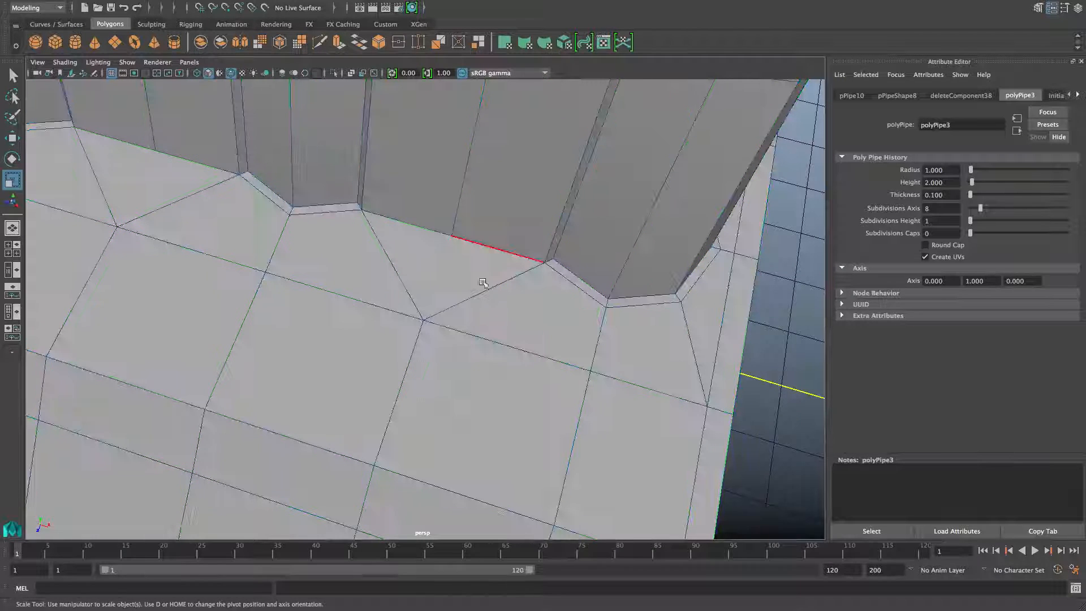
pyautogui.click(478, 292)
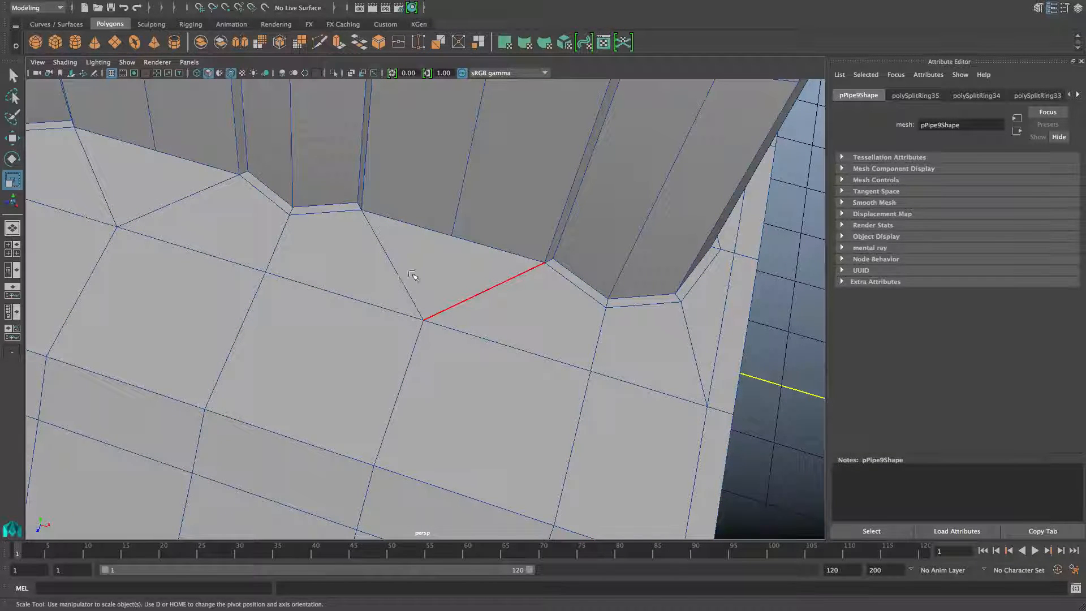
pyautogui.keyDown('shift'); pyautogui.click(395, 267); pyautogui.keyUp('shift')
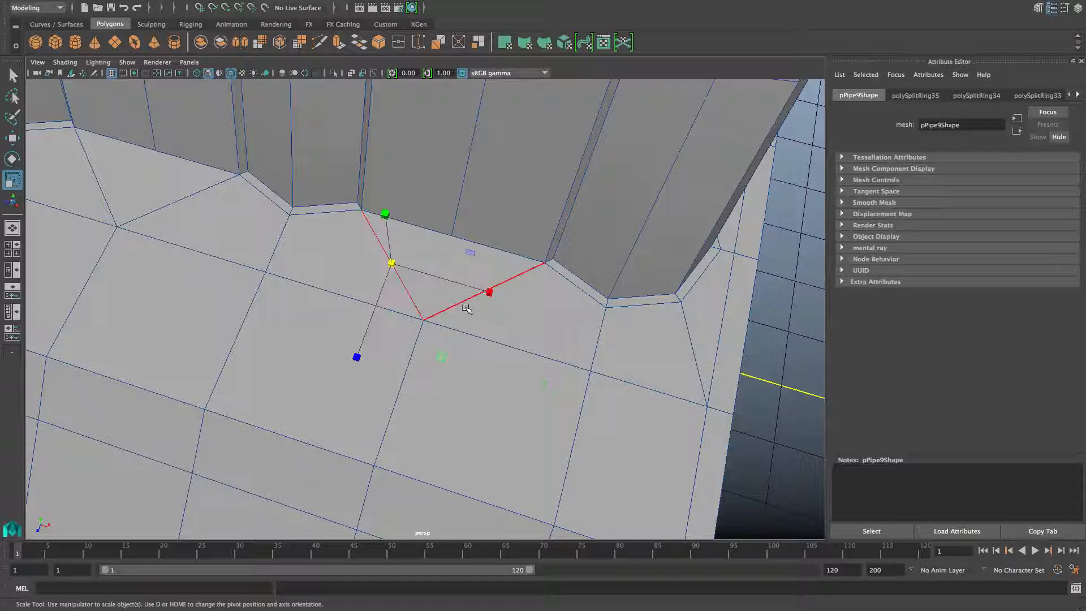
pyautogui.keyDown('shift'); pyautogui.moveTo(458, 303); pyautogui.dragTo(401, 320, button='right'); pyautogui.keyUp('shift')
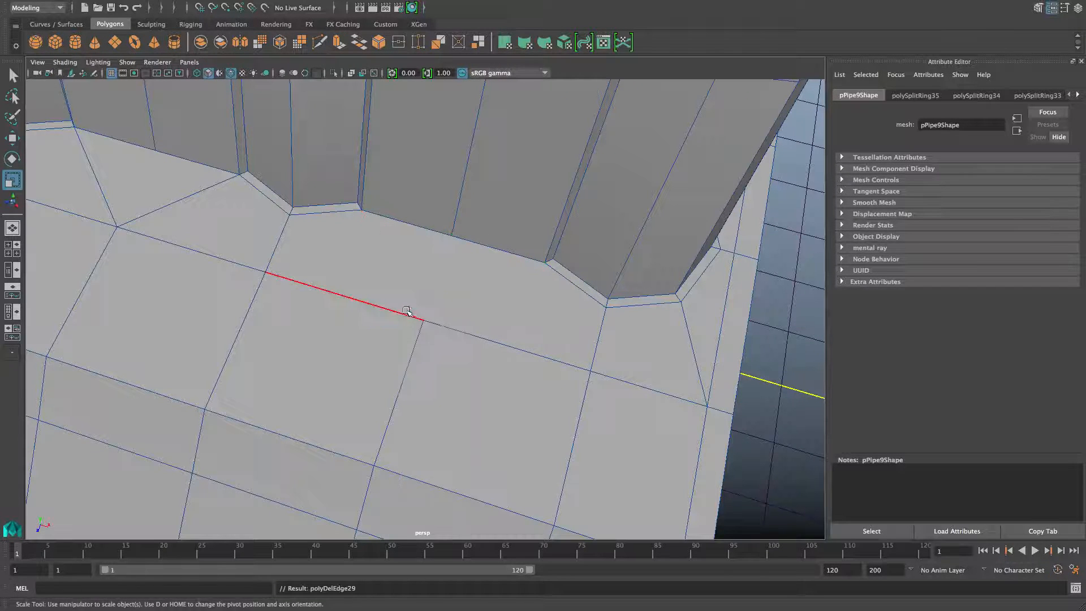
# Use Multi-Cut to connect the gap's middle vertex straight to the vertex in front of it, and check the smoothed result.
pyautogui.keyDown('shift'); pyautogui.rightClick(411, 266); pyautogui.keyUp('shift')
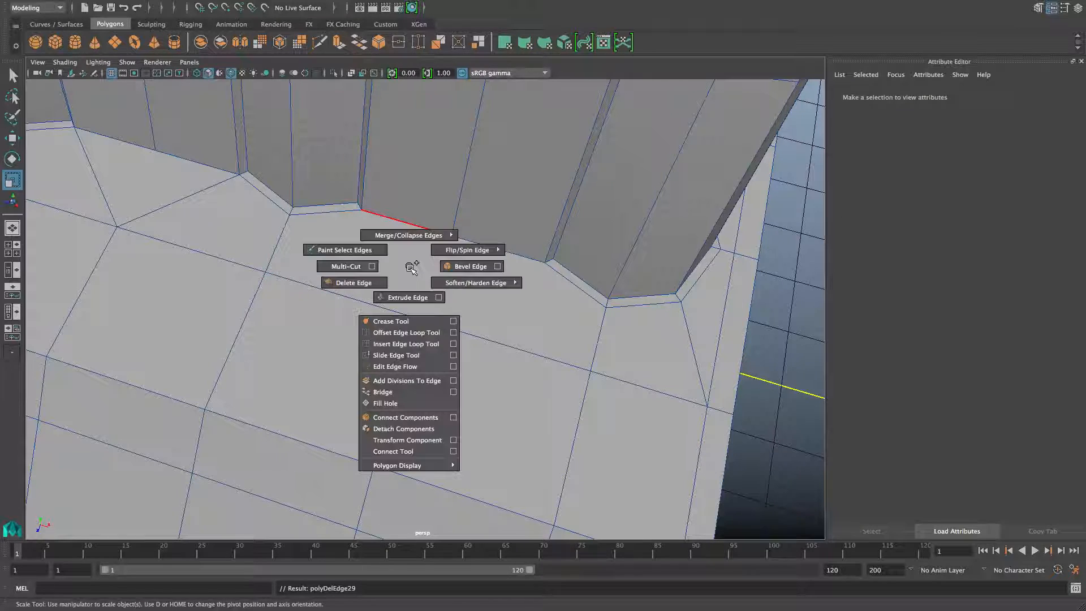
pyautogui.click(346, 266)
pyautogui.click(451, 235)
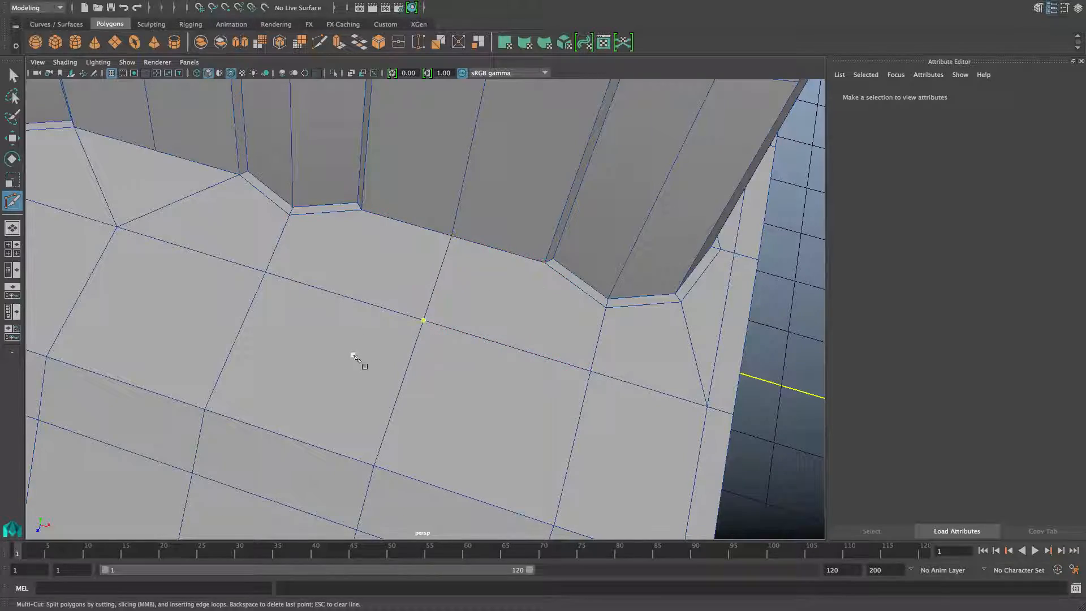
pyautogui.scroll(-3, 353, 357)
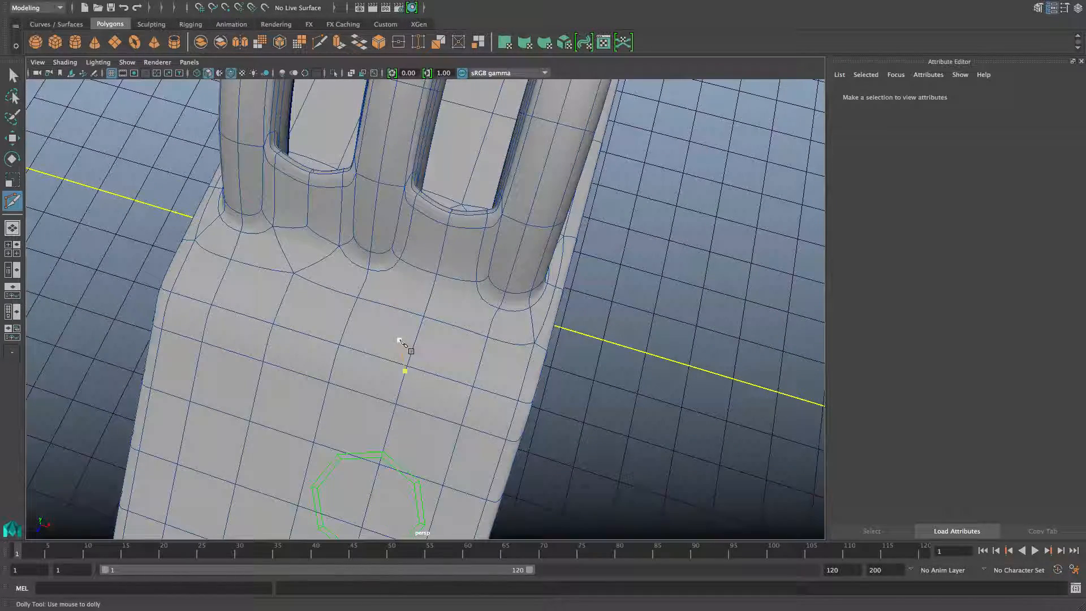
pyautogui.keyDown('alt'); pyautogui.moveTo(399, 341); pyautogui.dragTo(509, 346); pyautogui.keyUp('alt')
pyautogui.press('1')
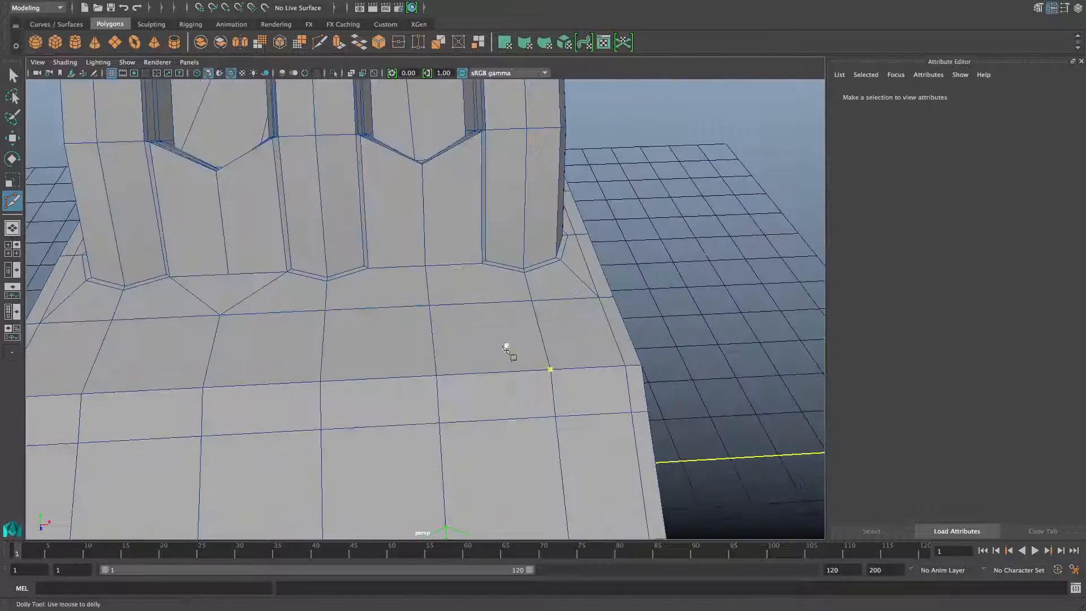
# Replace the two diagonal edges in front of the other handle gap with one straight edge from the gap's middle vertex.
pyautogui.keyDown('alt'); pyautogui.moveTo(509, 346); pyautogui.dragTo(493, 368, button='middle'); pyautogui.keyUp('alt')
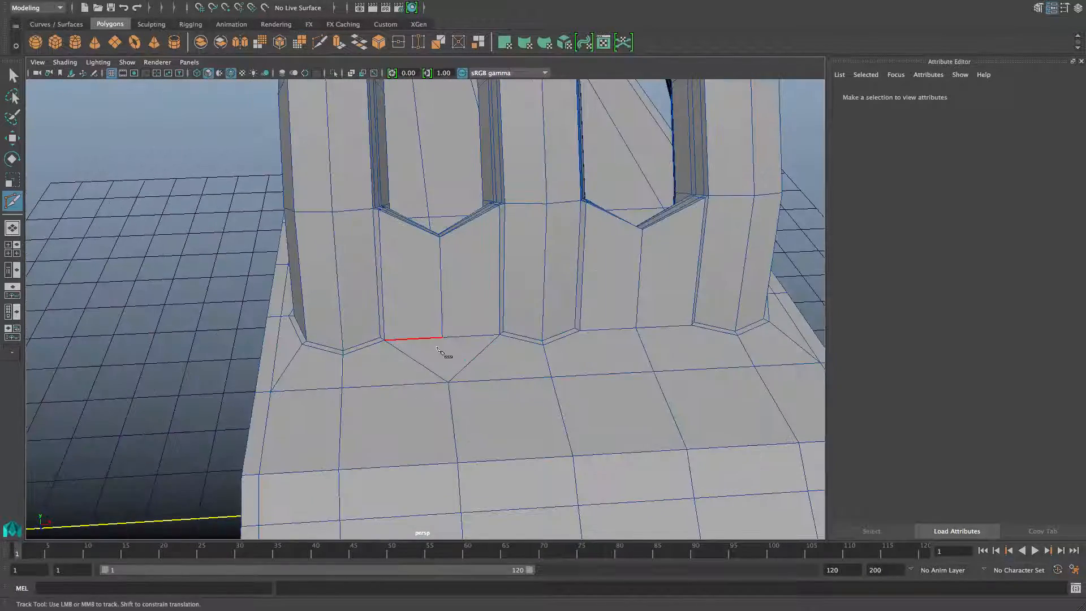
pyautogui.moveTo(437, 347); pyautogui.dragTo(437, 257, button='right')
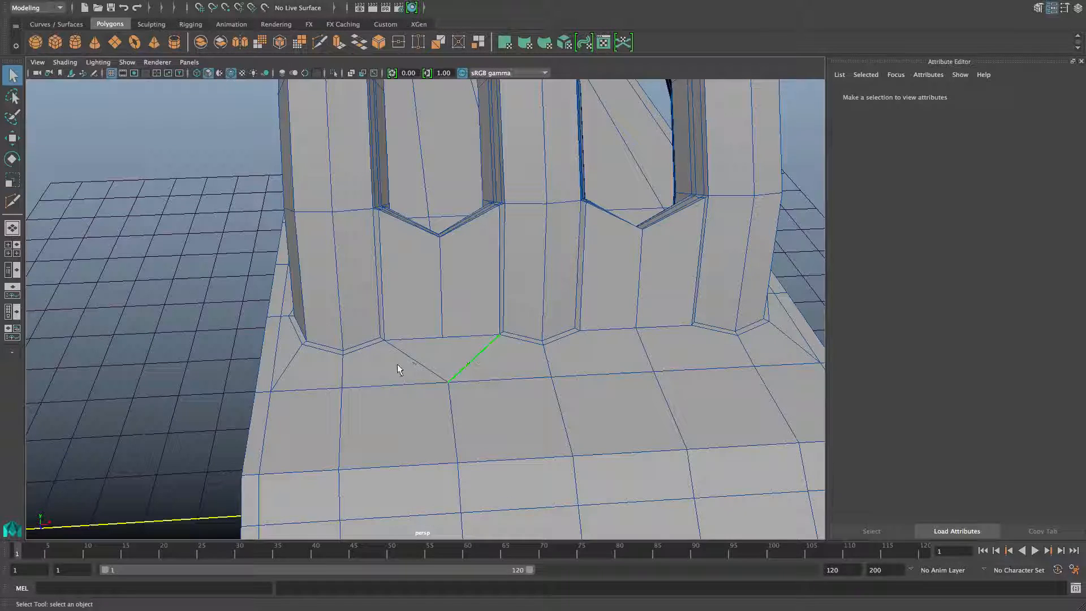
pyautogui.click(416, 358)
pyautogui.keyDown('shift'); pyautogui.moveTo(415, 358); pyautogui.dragTo(415, 358, button='right'); pyautogui.keyUp('shift')
pyautogui.keyDown('shift'); pyautogui.moveTo(357, 379); pyautogui.dragTo(357, 378, button='right'); pyautogui.keyUp('shift')
pyautogui.keyDown('shift'); pyautogui.moveTo(459, 363); pyautogui.dragTo(396, 367, button='right'); pyautogui.keyUp('shift')
pyautogui.click(442, 339)
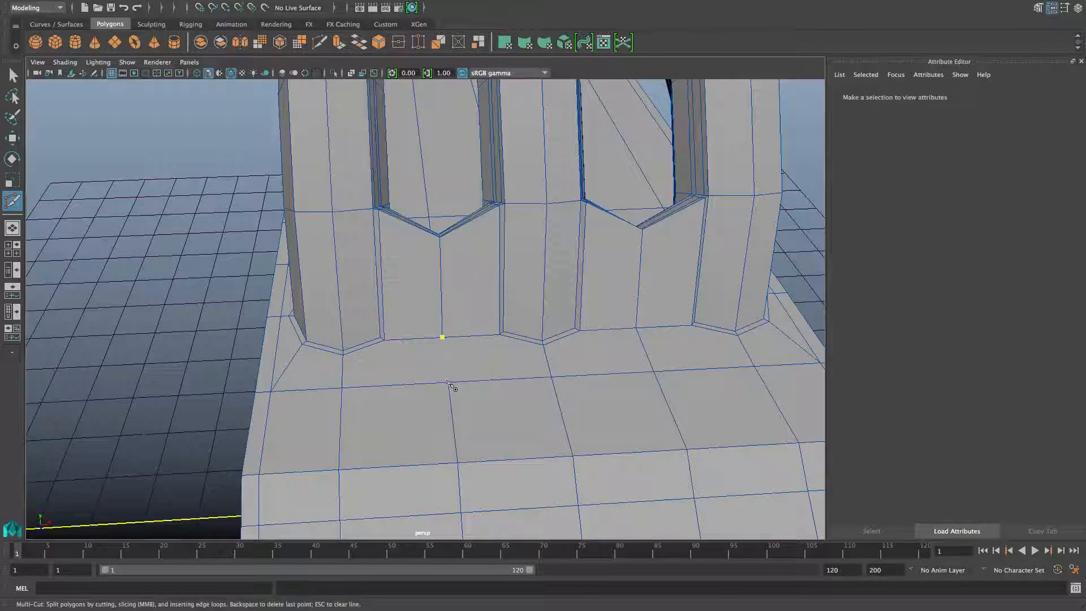
# On the inner side of the handle base, replace the first gap's two diagonal edges with one straight Multi-Cut edge.
pyautogui.keyDown('alt'); pyautogui.moveTo(389, 382); pyautogui.dragTo(442, 371); pyautogui.keyUp('alt')
pyautogui.keyDown('alt'); pyautogui.moveTo(440, 369); pyautogui.dragTo(541, 450, button='right'); pyautogui.keyUp('alt')
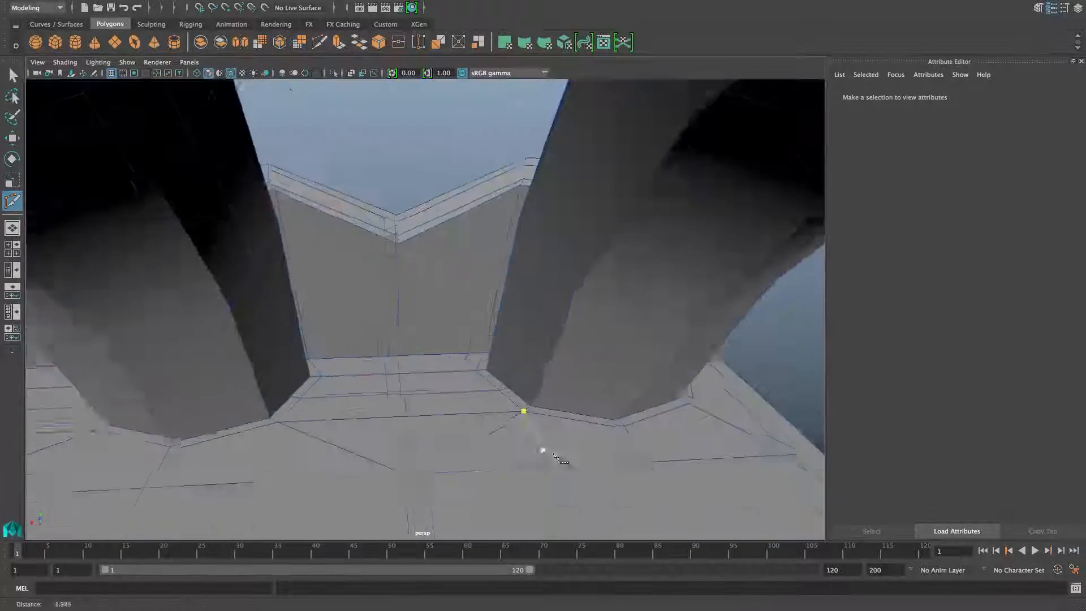
pyautogui.keyDown('alt'); pyautogui.moveTo(541, 450); pyautogui.dragTo(487, 412); pyautogui.keyUp('alt')
pyautogui.keyDown('alt'); pyautogui.moveTo(487, 412); pyautogui.dragTo(477, 377, button='middle'); pyautogui.keyUp('alt')
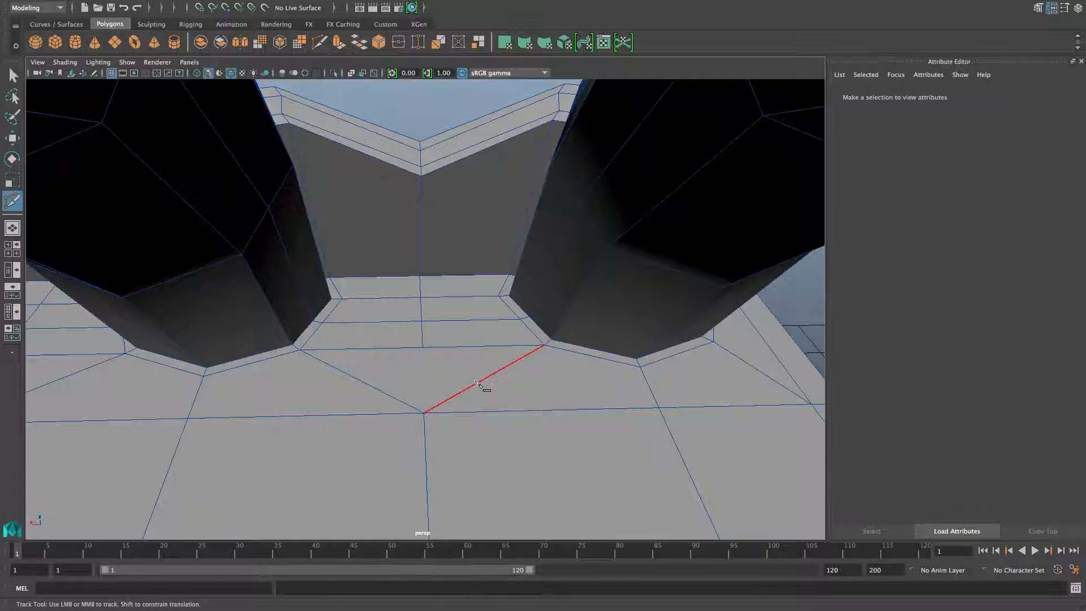
pyautogui.moveTo(477, 384); pyautogui.dragTo(476, 257, button='right')
pyautogui.press('q')
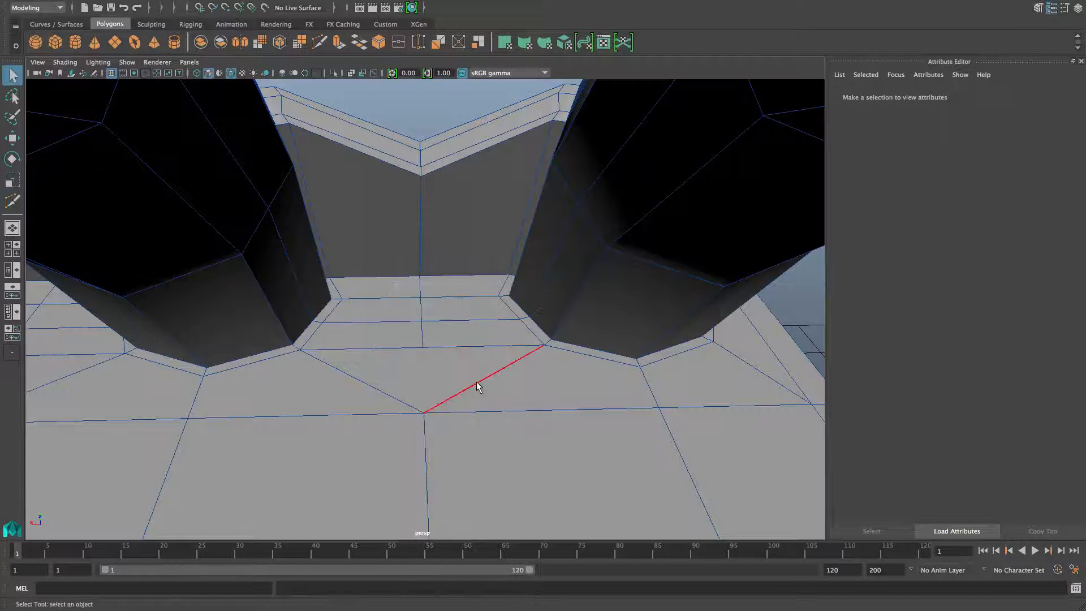
pyautogui.click(479, 384)
pyautogui.keyDown('shift'); pyautogui.moveTo(368, 387); pyautogui.dragTo(335, 400, button='right'); pyautogui.keyUp('shift')
pyautogui.keyDown('shift'); pyautogui.moveTo(432, 355); pyautogui.dragTo(367, 359, button='right'); pyautogui.keyUp('shift')
pyautogui.click(423, 347)
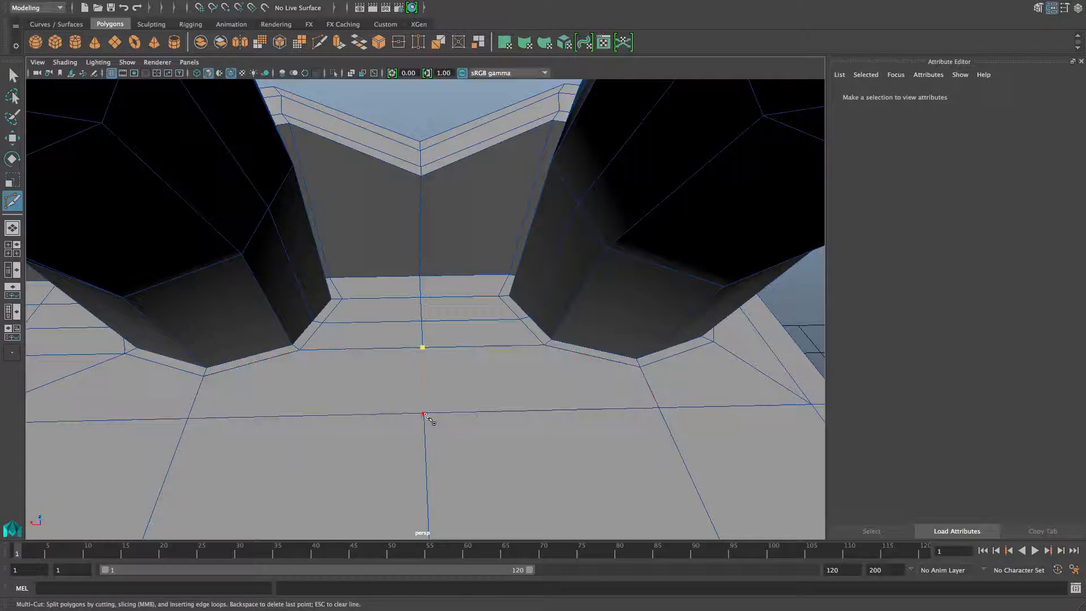
# Replace the two diagonal edges at the remaining inner handle gap with a straight cut from the gap's middle vertex.
pyautogui.keyDown('alt'); pyautogui.moveTo(314, 415); pyautogui.dragTo(628, 400, button='middle'); pyautogui.keyUp('alt')
pyautogui.moveTo(426, 367); pyautogui.dragTo(423, 257, button='right')
pyautogui.press('q')
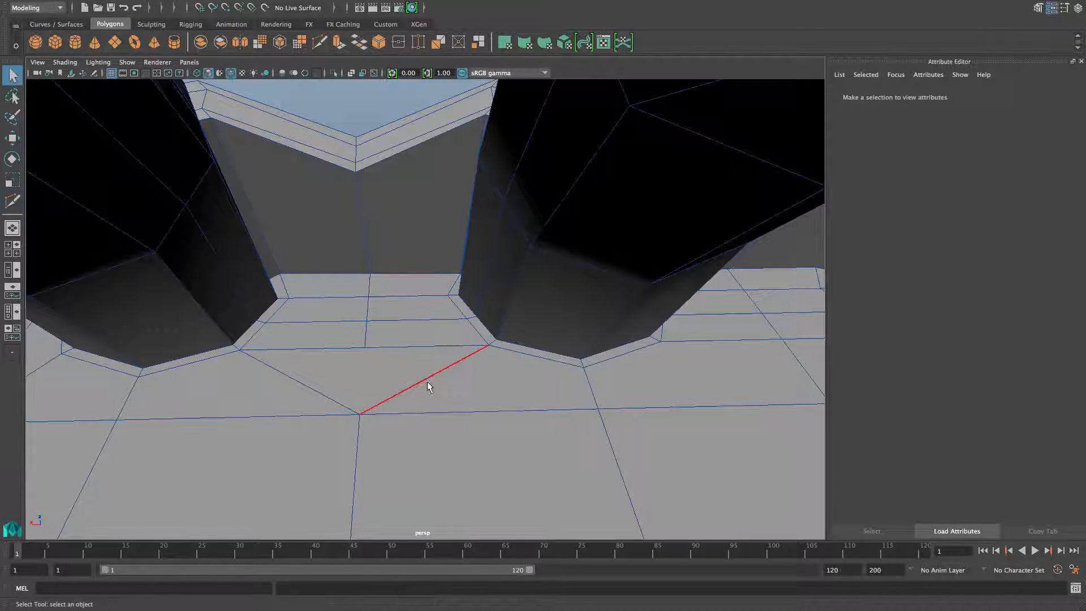
pyautogui.click(428, 383)
pyautogui.keyDown('shift'); pyautogui.click(327, 390); pyautogui.keyUp('shift')
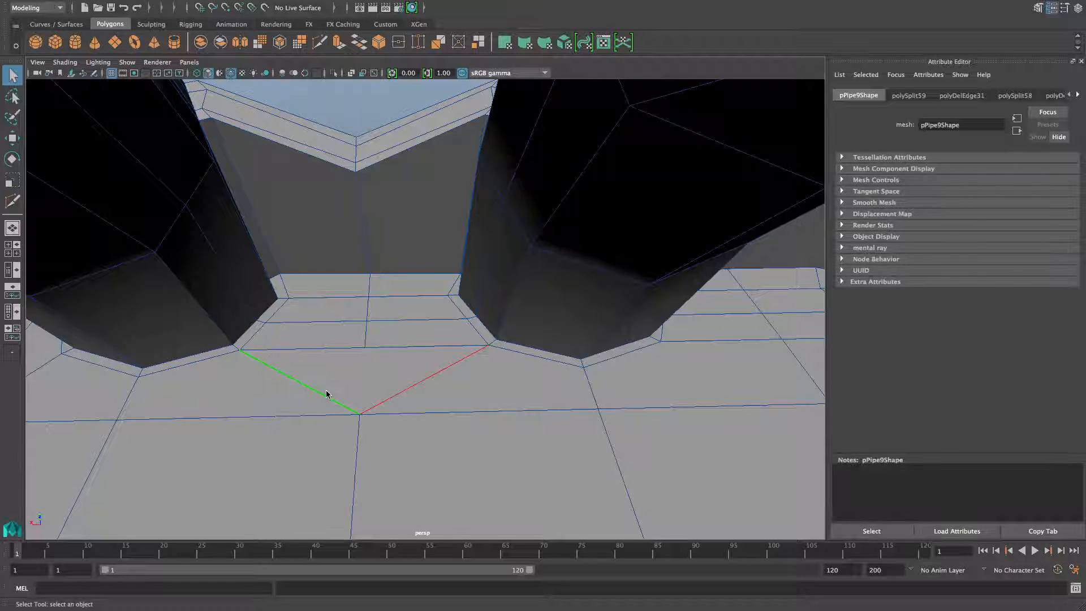
pyautogui.keyDown('shift'); pyautogui.moveTo(325, 392); pyautogui.dragTo(271, 407, button='right'); pyautogui.keyUp('shift')
pyautogui.keyDown('shift'); pyautogui.moveTo(362, 378); pyautogui.dragTo(295, 378, button='right'); pyautogui.keyUp('shift')
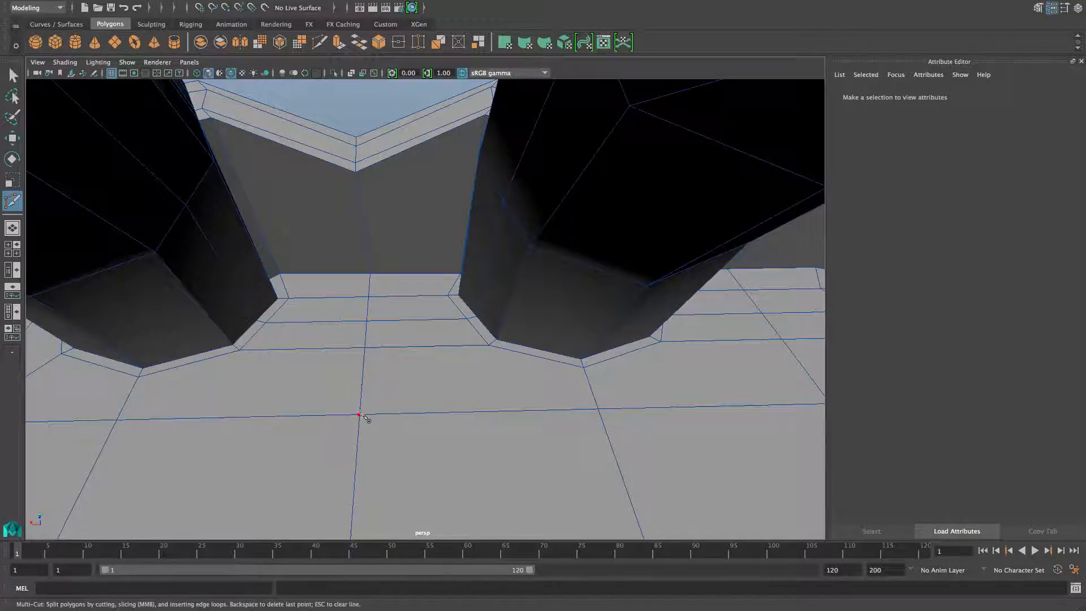
# Examine the can in smooth preview around the handle base, and view the ring on the sloped face up close.
pyautogui.press('3')
pyautogui.keyDown('alt'); pyautogui.moveTo(364, 424); pyautogui.dragTo(489, 418); pyautogui.keyUp('alt')
pyautogui.press('1')
pyautogui.keyDown('alt'); pyautogui.moveTo(374, 415); pyautogui.dragTo(352, 417); pyautogui.keyUp('alt')
pyautogui.keyDown('alt'); pyautogui.moveTo(352, 417); pyautogui.dragTo(288, 397, button='right'); pyautogui.keyUp('alt')
pyautogui.keyDown('alt'); pyautogui.moveTo(291, 402); pyautogui.dragTo(368, 409); pyautogui.keyUp('alt')
pyautogui.keyDown('alt'); pyautogui.moveTo(368, 410); pyautogui.dragTo(443, 334, button='middle'); pyautogui.keyUp('alt')
pyautogui.keyDown('alt'); pyautogui.moveTo(371, 433); pyautogui.dragTo(366, 415, button='right'); pyautogui.keyUp('alt')
pyautogui.keyDown('alt'); pyautogui.moveTo(367, 419); pyautogui.dragTo(374, 390); pyautogui.keyUp('alt')
pyautogui.press('w')
pyautogui.keyDown('alt'); pyautogui.moveTo(279, 334); pyautogui.dragTo(416, 360, button='right'); pyautogui.keyUp('alt')
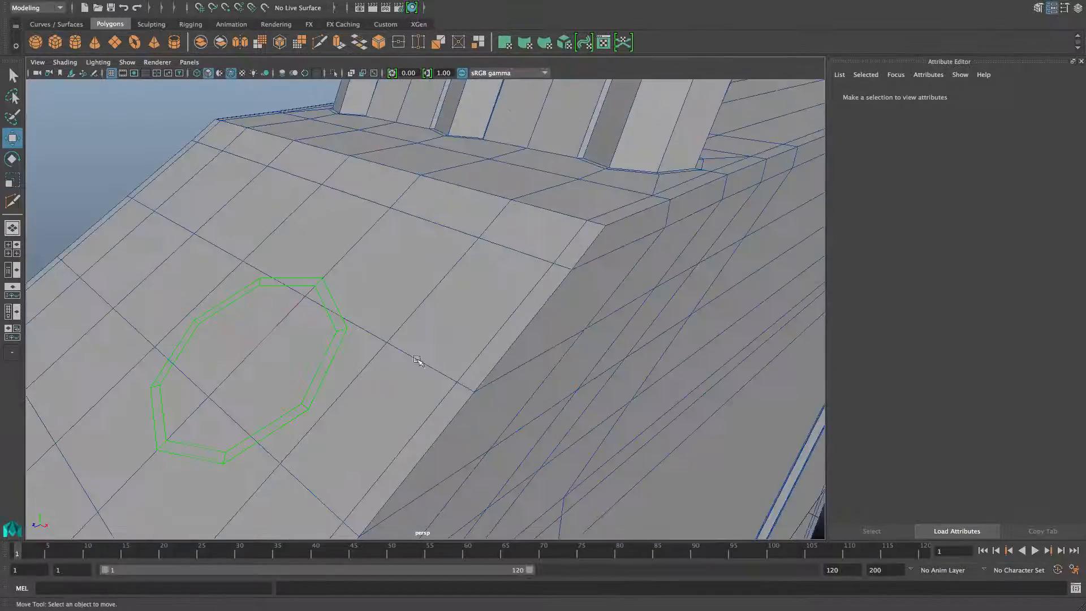
# Apply Center Pivot to the eight-sided ring on the can's sloped front face.
pyautogui.keyDown('alt'); pyautogui.moveTo(311, 349); pyautogui.dragTo(410, 344, button='middle'); pyautogui.keyUp('alt')
pyautogui.keyDown('alt'); pyautogui.moveTo(410, 345); pyautogui.dragTo(322, 343, button='right'); pyautogui.keyUp('alt')
pyautogui.keyDown('alt'); pyautogui.moveTo(322, 342); pyautogui.dragTo(390, 345); pyautogui.keyUp('alt')
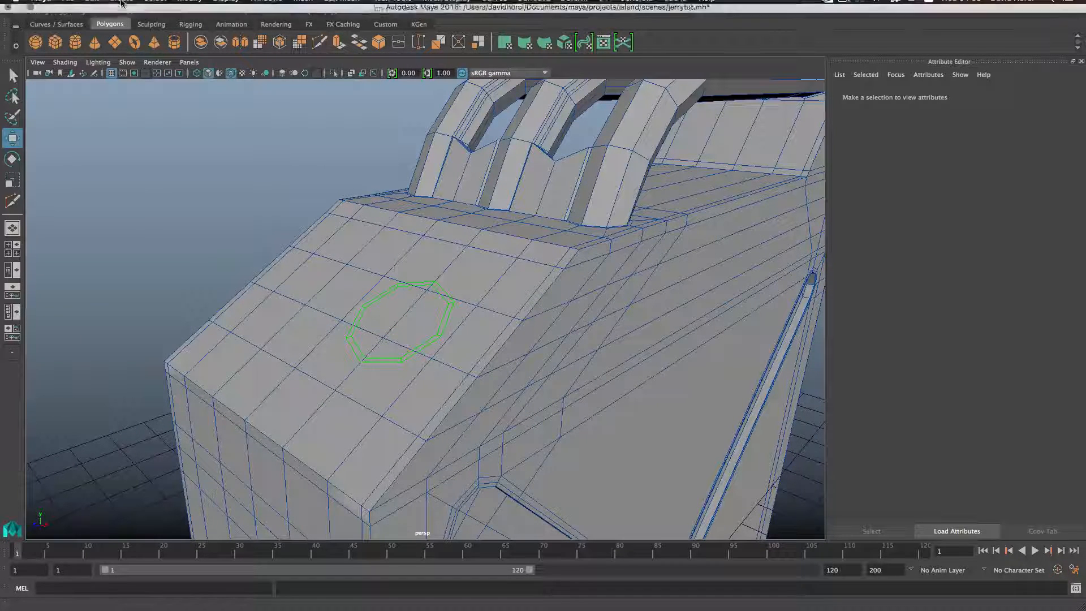
pyautogui.click(192, 6)
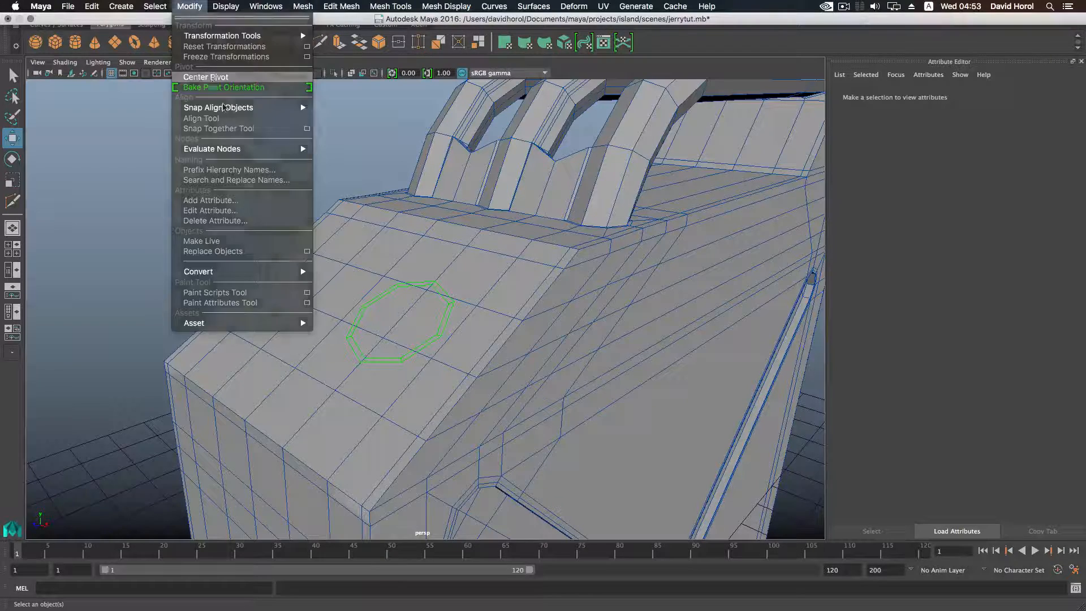
pyautogui.click(210, 77)
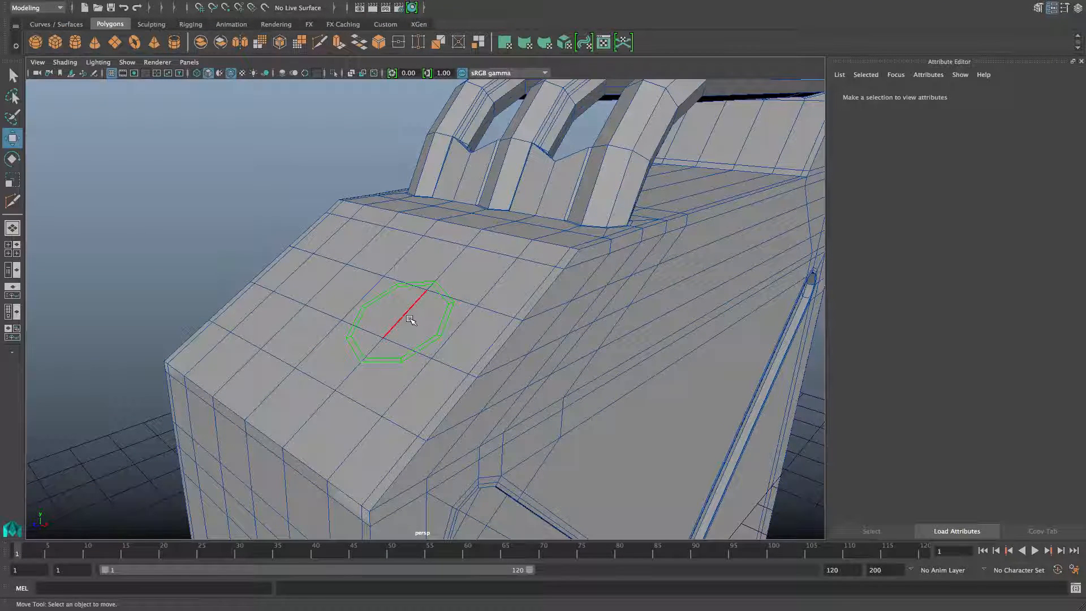
# Select only the ring in object mode and slide it along X to about -0.79 on the other half of the sloped face.
pyautogui.press('F8')
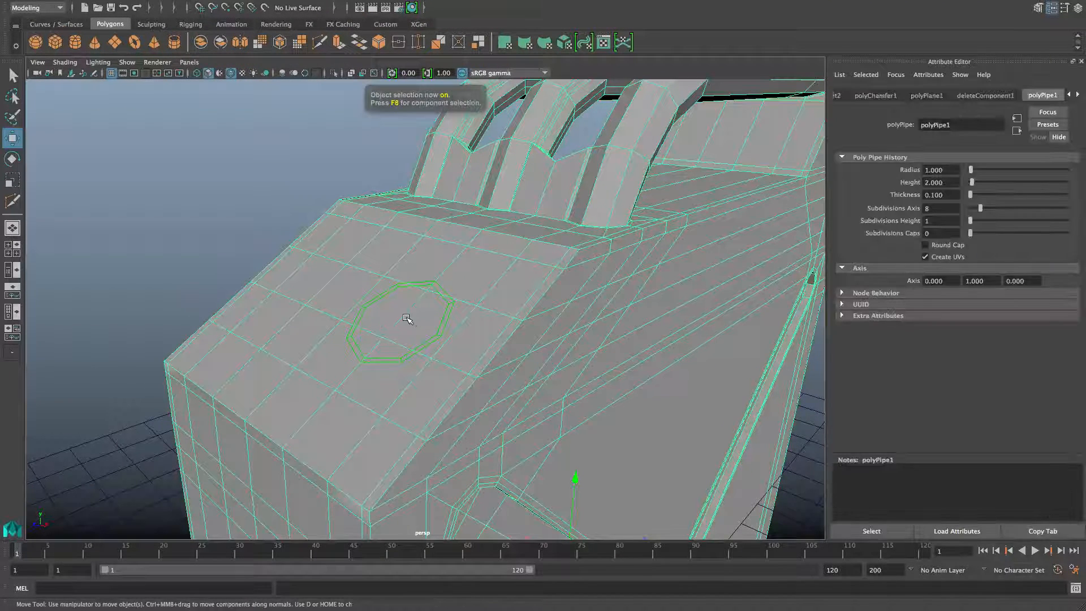
pyautogui.keyDown('alt'); pyautogui.moveTo(407, 319); pyautogui.dragTo(390, 322); pyautogui.keyUp('alt')
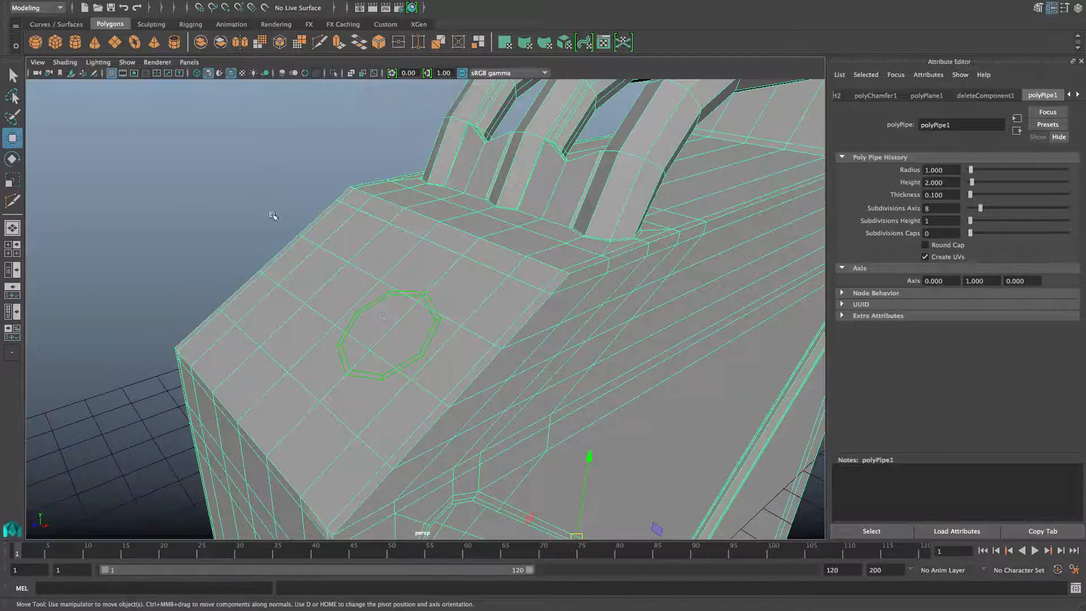
pyautogui.scroll(-3, 424, 315)
pyautogui.scroll(4, 425, 330)
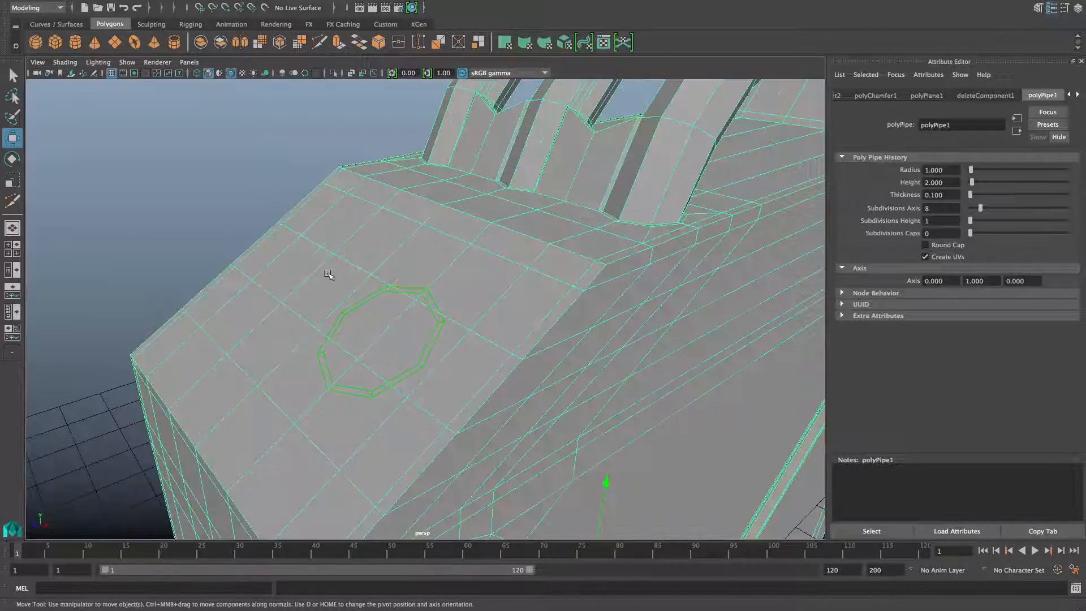
pyautogui.keyDown('shift'); pyautogui.click(342, 303); pyautogui.keyUp('shift')
pyautogui.keyDown('shift'); pyautogui.click(354, 209); pyautogui.keyUp('shift')
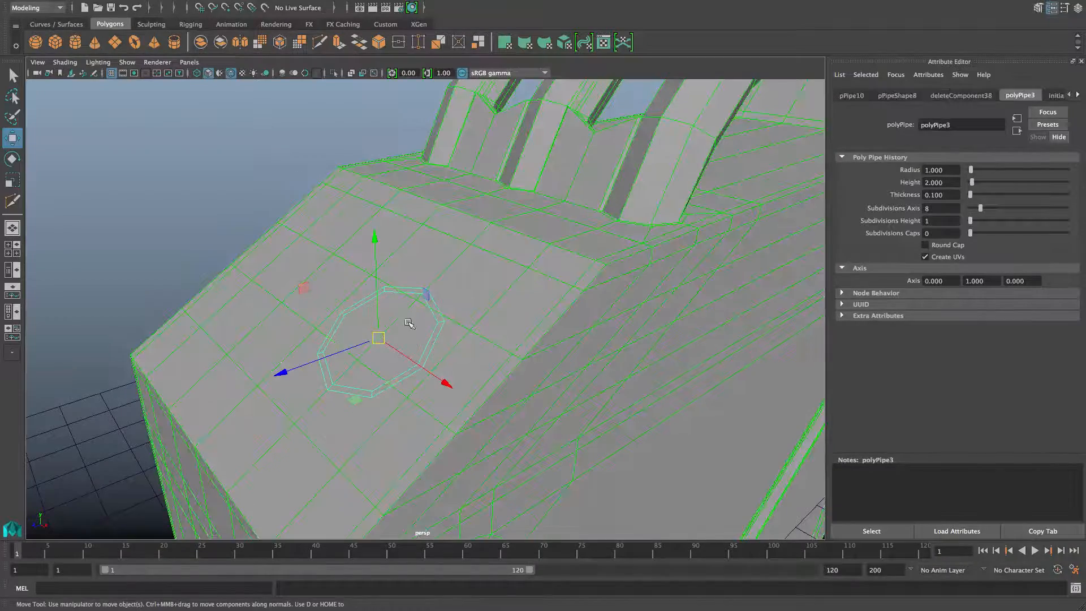
pyautogui.moveTo(408, 322)
pyautogui.keyDown('alt'); pyautogui.mouseDown()
pyautogui.moveTo(453, 308)
pyautogui.moveTo(439, 294)
pyautogui.moveTo(415, 333)
pyautogui.mouseUp(); pyautogui.keyUp('alt')
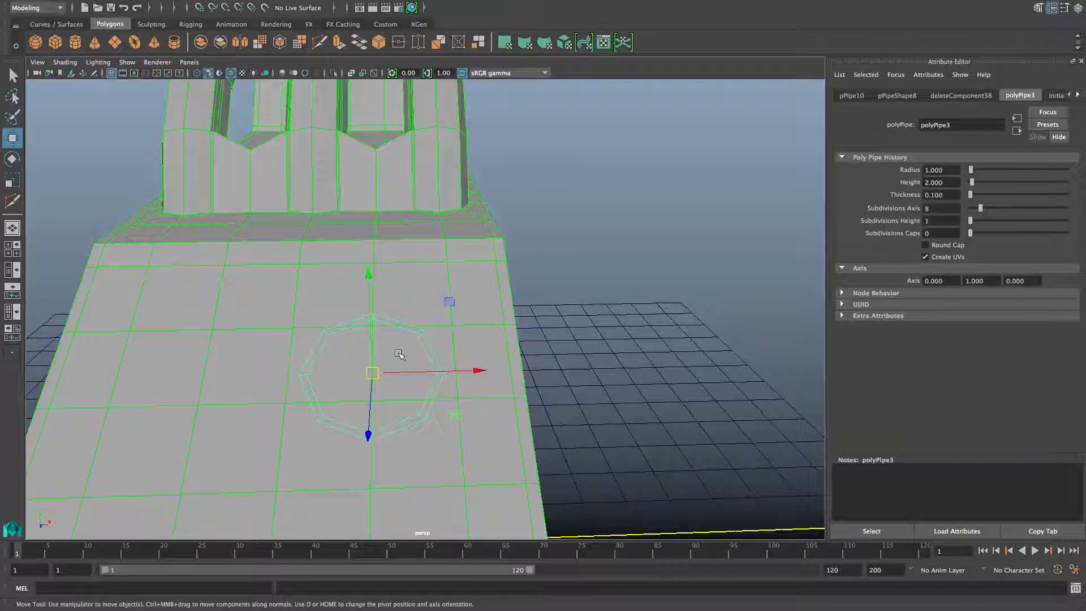
pyautogui.moveTo(474, 373); pyautogui.dragTo(298, 373)
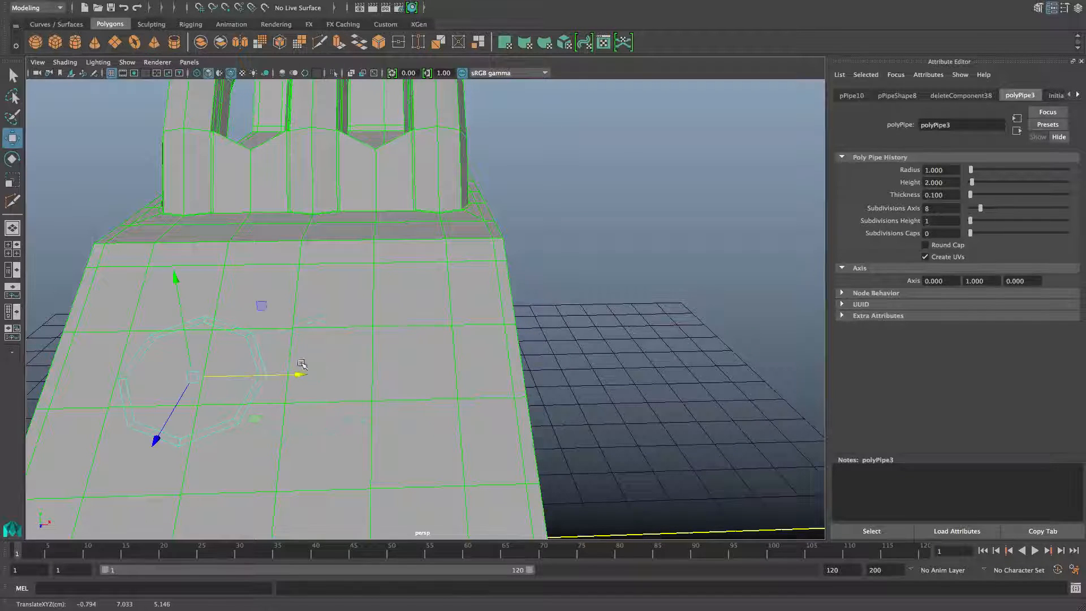
# Insert a lengthwise edge loop on the can midway between the two edge columns where the ring was.
pyautogui.moveTo(416, 288); pyautogui.dragTo(416, 255, button='right')
pyautogui.click(414, 327)
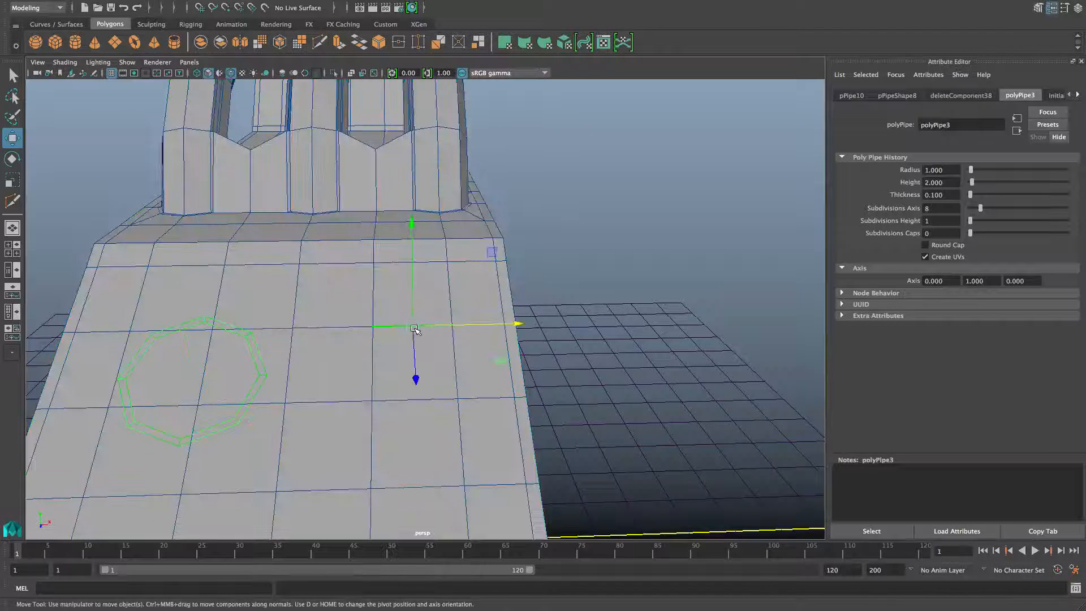
pyautogui.keyDown('shift'); pyautogui.moveTo(415, 328); pyautogui.dragTo(417, 364, button='right'); pyautogui.keyUp('shift')
pyautogui.keyDown('alt'); pyautogui.moveTo(420, 352); pyautogui.dragTo(419, 378); pyautogui.keyUp('alt')
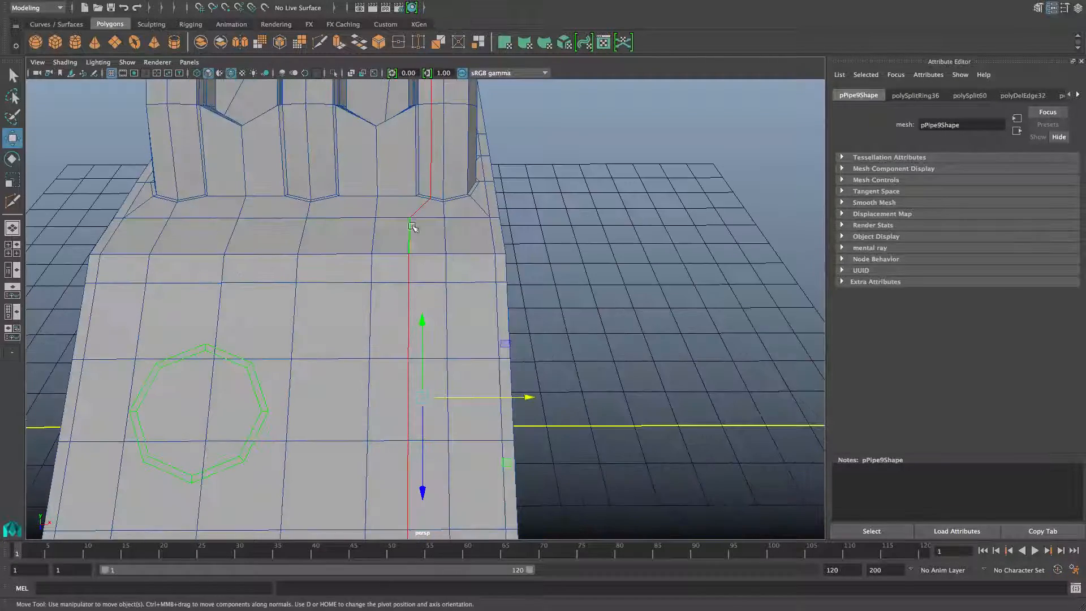
pyautogui.keyDown('alt'); pyautogui.moveTo(422, 247); pyautogui.dragTo(417, 308, button='right'); pyautogui.keyUp('alt')
pyautogui.keyDown('alt'); pyautogui.moveTo(417, 307); pyautogui.dragTo(432, 283); pyautogui.keyUp('alt')
pyautogui.keyDown('alt'); pyautogui.moveTo(432, 283); pyautogui.dragTo(477, 310, button='middle'); pyautogui.keyUp('alt')
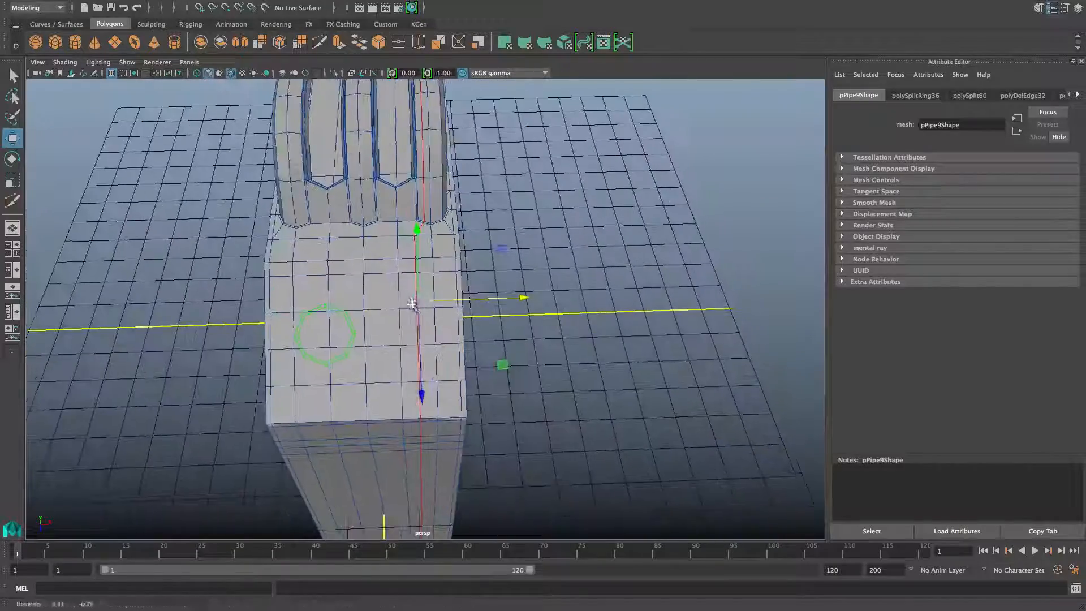
pyautogui.keyDown('alt'); pyautogui.moveTo(452, 317); pyautogui.dragTo(559, 390, button='right'); pyautogui.keyUp('alt')
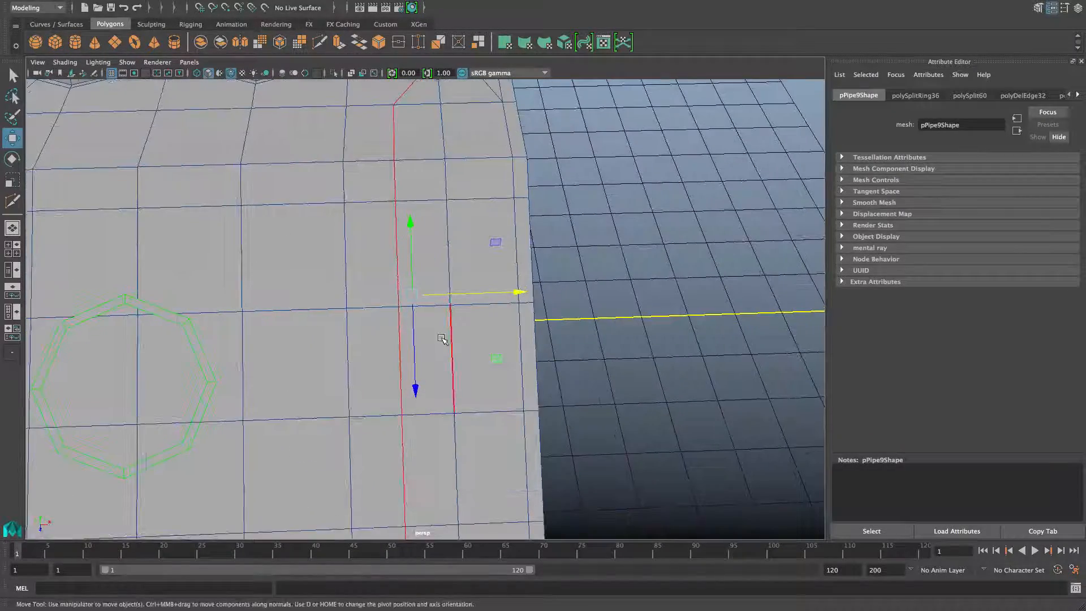
pyautogui.scroll(-4, 441, 337)
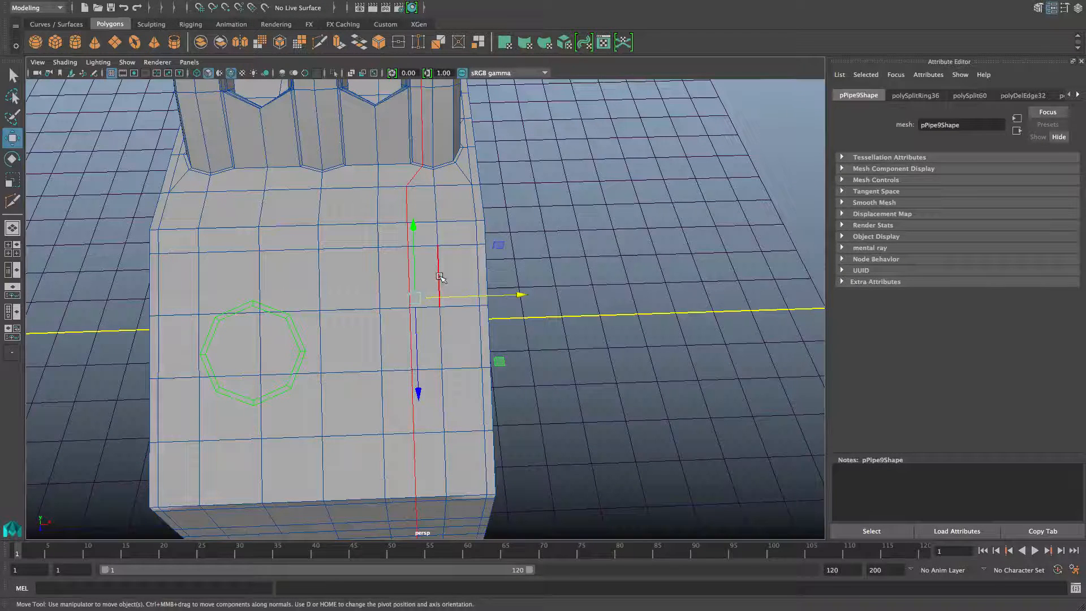
# Try to move the sloped face's outer edge column, from the handle base to the front border, outward along X.
pyautogui.doubleClick(439, 276)
pyautogui.click(438, 203)
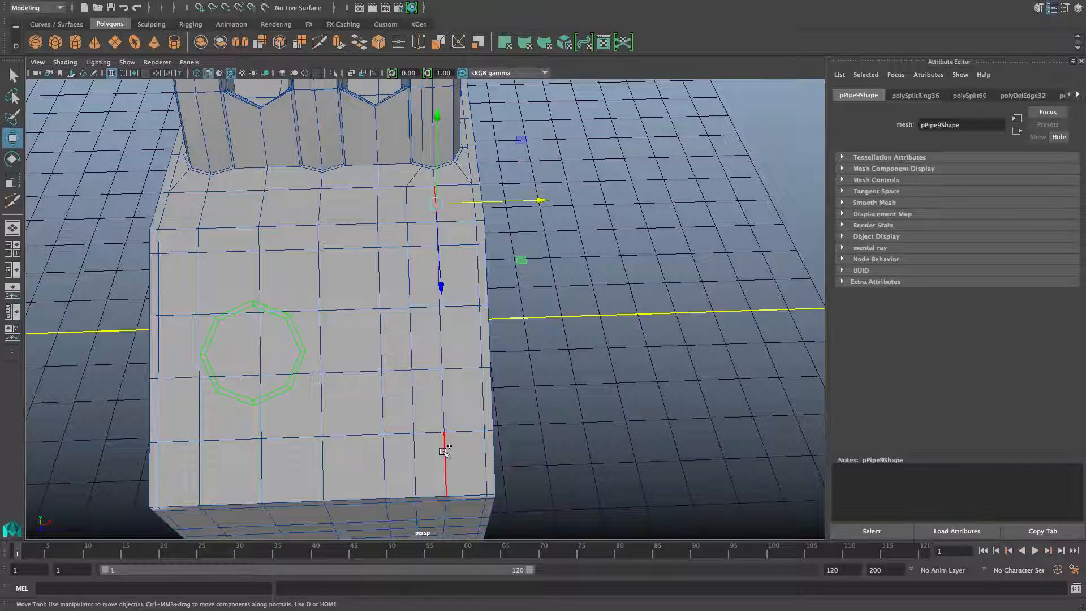
pyautogui.keyDown('shift'); pyautogui.click(445, 449); pyautogui.keyUp('shift')
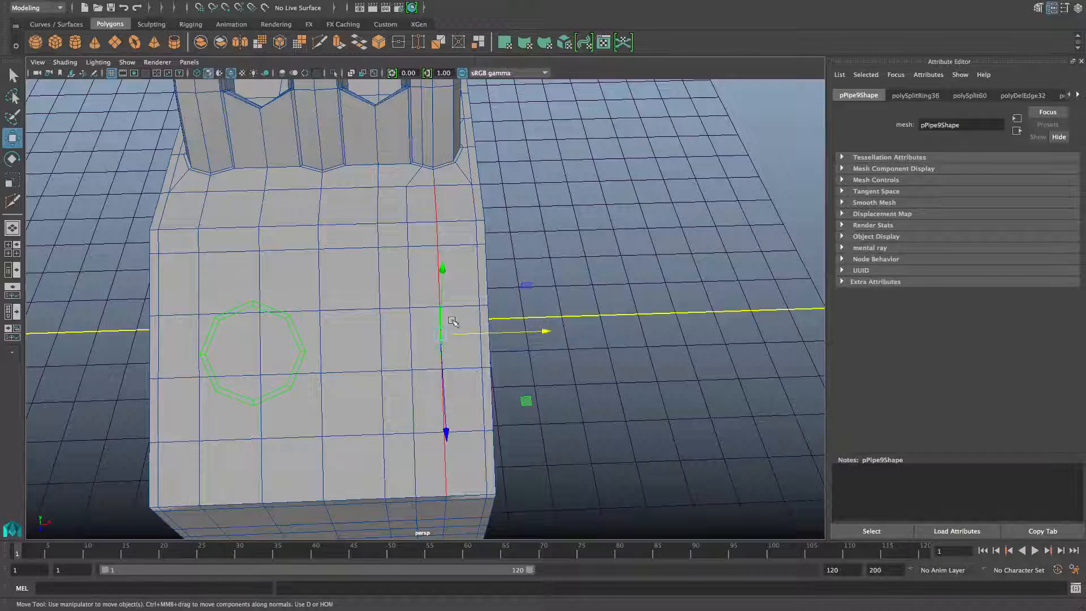
pyautogui.moveTo(545, 331)
pyautogui.mouseDown()
pyautogui.moveTo(575, 334)
pyautogui.moveTo(534, 317)
pyautogui.moveTo(447, 338)
pyautogui.moveTo(572, 337)
pyautogui.moveTo(563, 340)
pyautogui.mouseUp()
pyautogui.press('1')
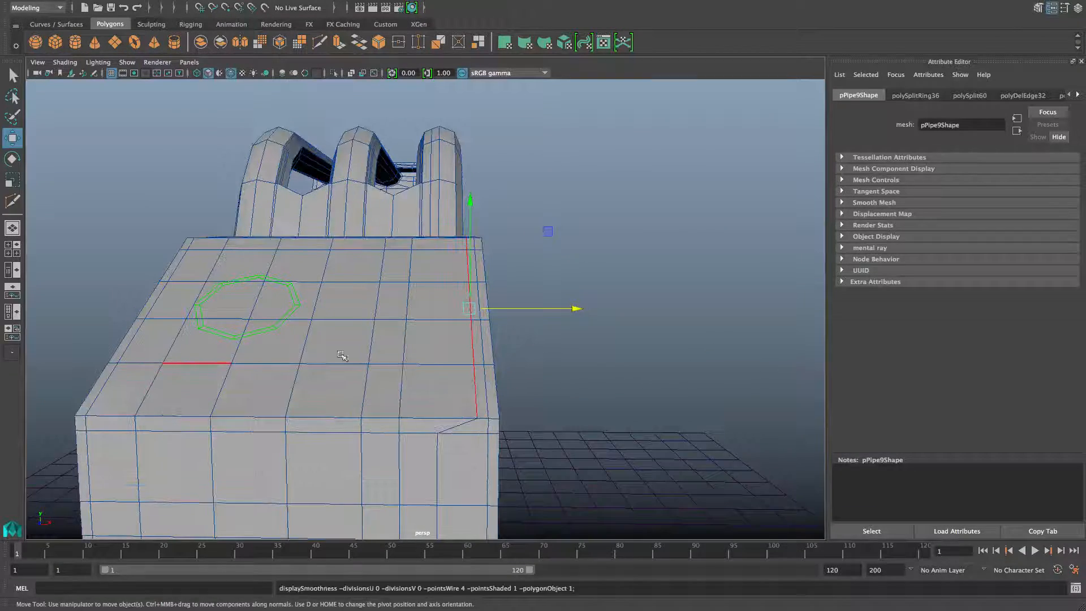
pyautogui.keyDown('alt'); pyautogui.moveTo(343, 355); pyautogui.dragTo(334, 372); pyautogui.keyUp('alt')
pyautogui.keyDown('alt'); pyautogui.moveTo(426, 427); pyautogui.dragTo(413, 376); pyautogui.keyUp('alt')
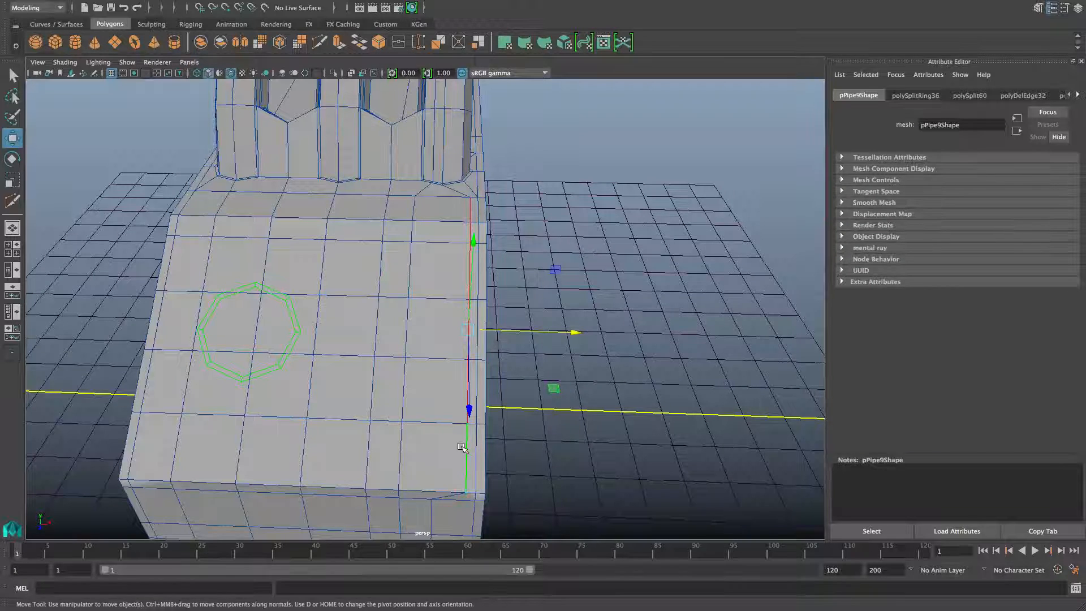
pyautogui.keyDown('alt'); pyautogui.moveTo(454, 419); pyautogui.dragTo(459, 423); pyautogui.keyUp('alt')
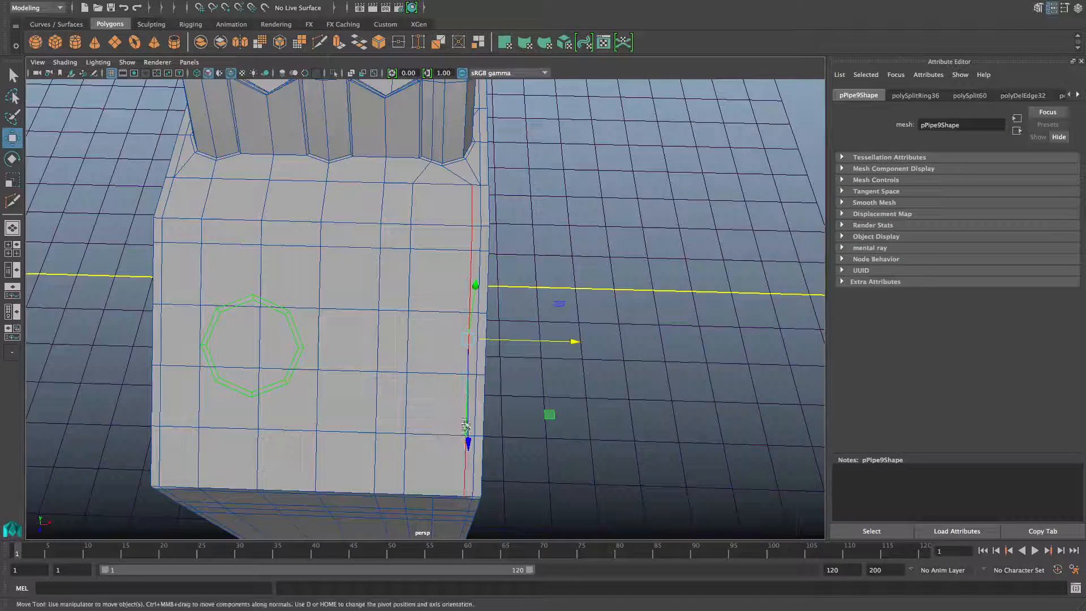
pyautogui.hotkey('ctrl', 'z')
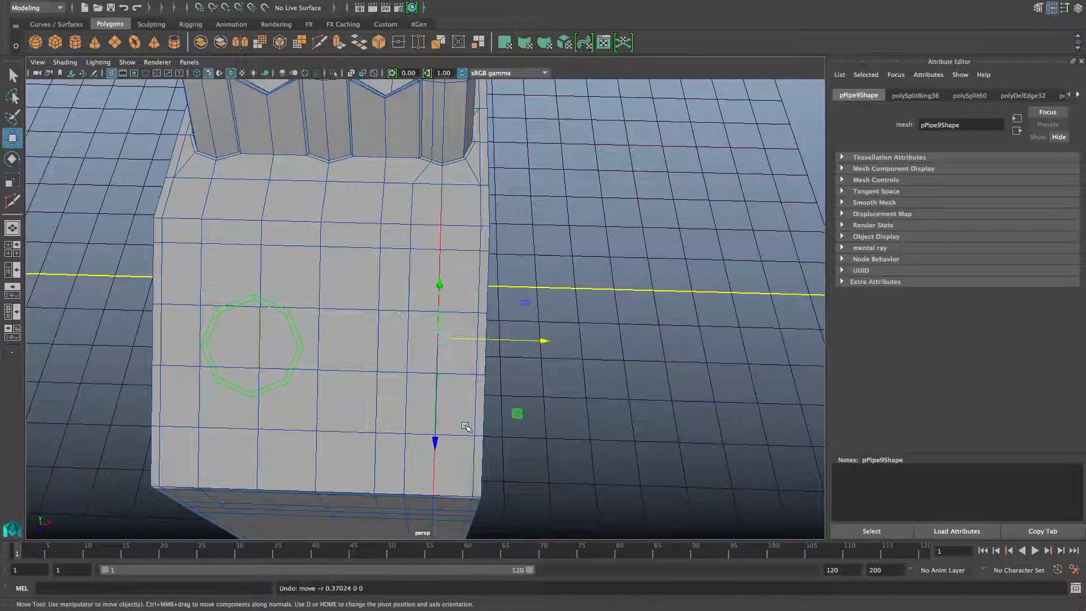
# Deselect the outer column's two end edges and move its remaining middle edges outward along X to about 1.8.
pyautogui.keyDown('ctrl'); pyautogui.click(435, 466); pyautogui.keyUp('ctrl')
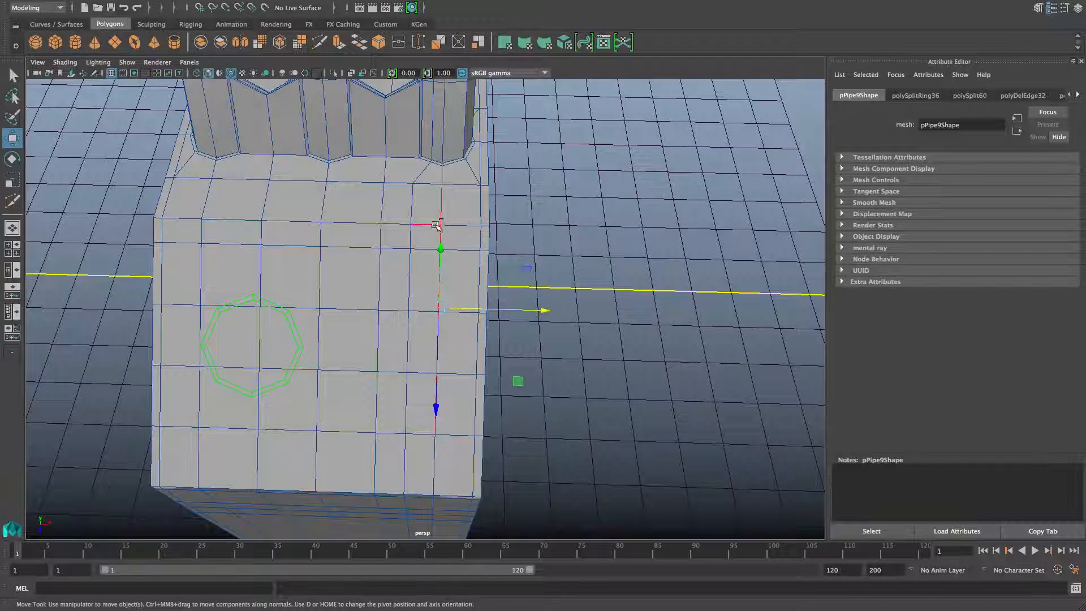
pyautogui.keyDown('ctrl'); pyautogui.click(441, 209); pyautogui.keyUp('ctrl')
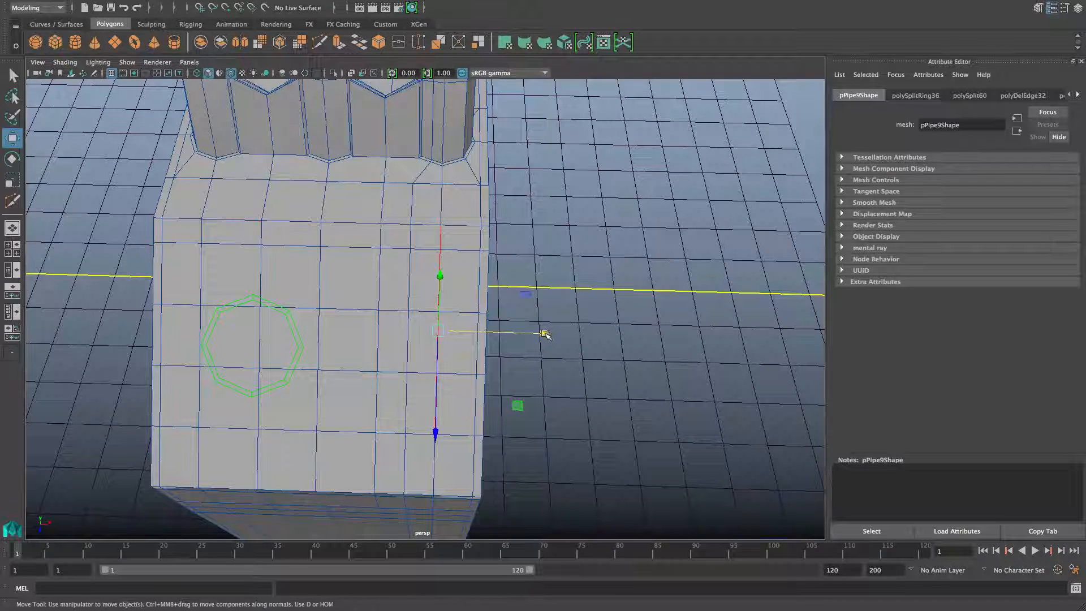
pyautogui.moveTo(545, 334); pyautogui.dragTo(573, 340)
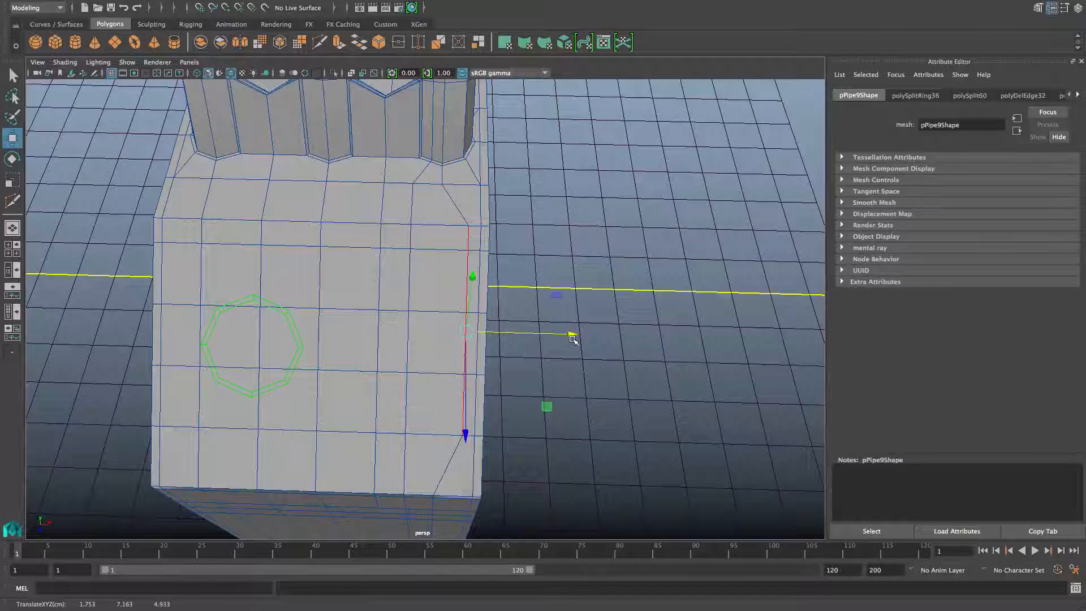
pyautogui.hotkey('ctrl', 'z')
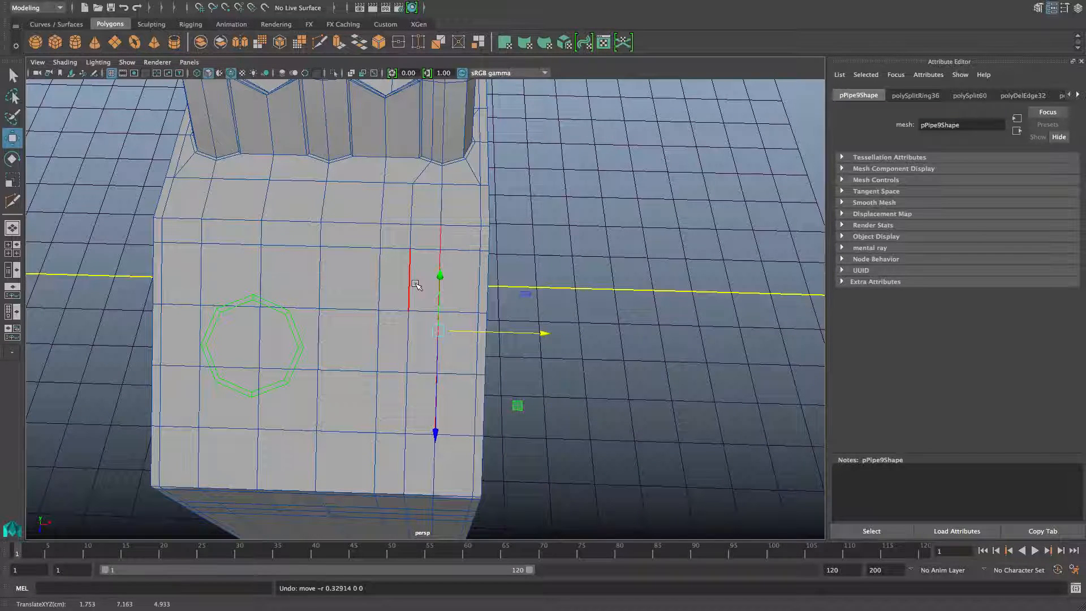
pyautogui.moveTo(542, 332); pyautogui.dragTo(574, 341)
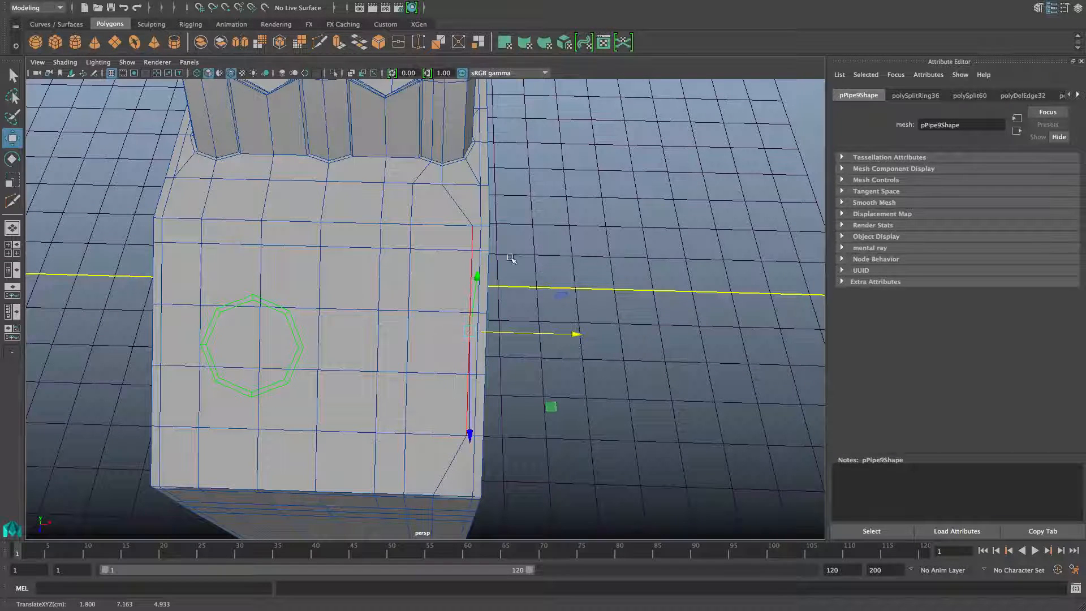
# Select the inserted edge column from the handle base to the front border and move it slightly outward along X.
pyautogui.click(413, 206)
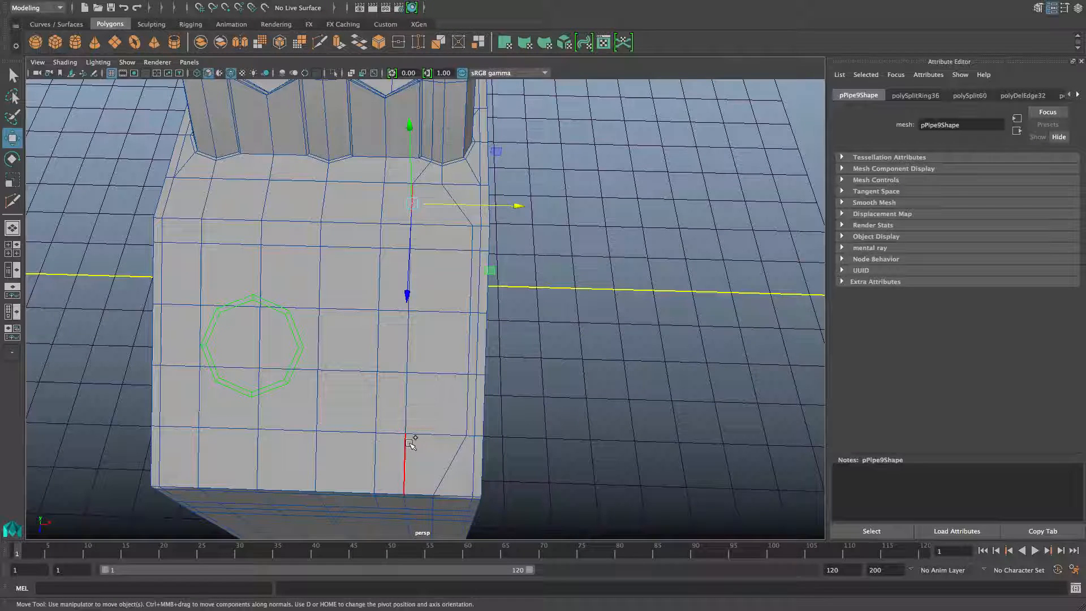
pyautogui.doubleClick(410, 441)
pyautogui.moveTo(503, 338)
pyautogui.keyDown('alt'); pyautogui.mouseDown()
pyautogui.moveTo(441, 332)
pyautogui.moveTo(485, 345)
pyautogui.mouseUp(); pyautogui.keyUp('alt')
pyautogui.moveTo(529, 340); pyautogui.dragTo(530, 340)
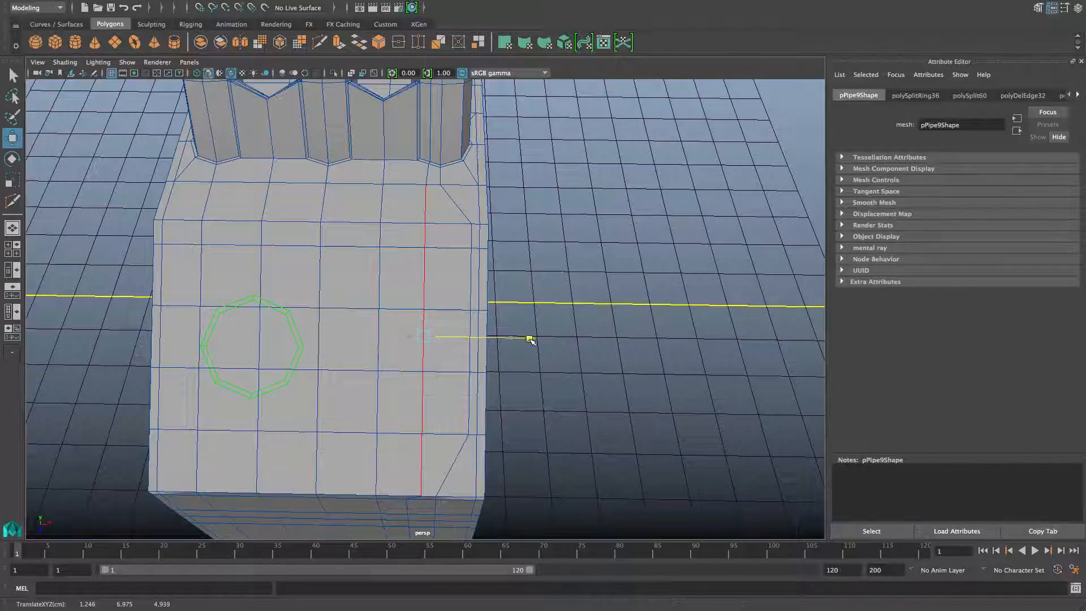
pyautogui.keyDown('alt'); pyautogui.moveTo(526, 340); pyautogui.dragTo(396, 342); pyautogui.keyUp('alt')
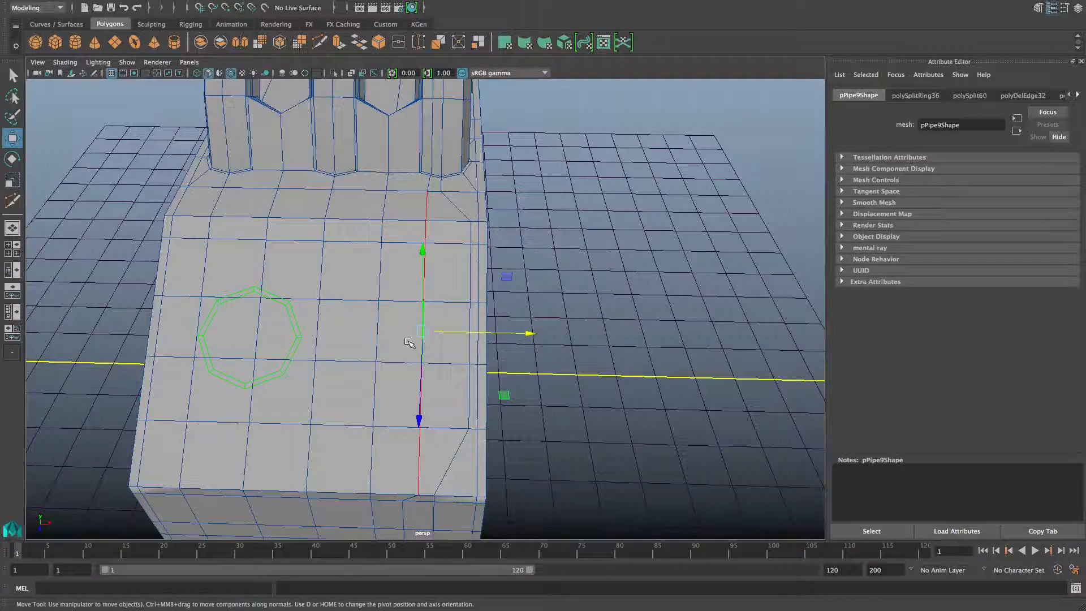
pyautogui.moveTo(525, 334); pyautogui.dragTo(520, 333)
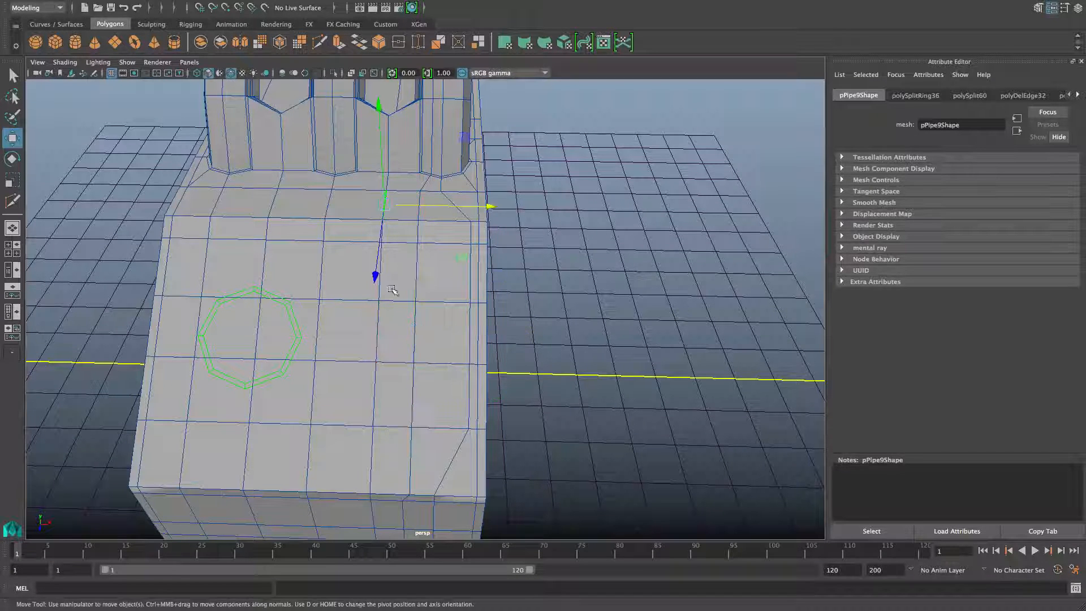
# Move the next inner column's sloped-face edges, excluding its end edges, inward along X to about 0.22, and check the shape in smooth preview.
pyautogui.click(373, 444)
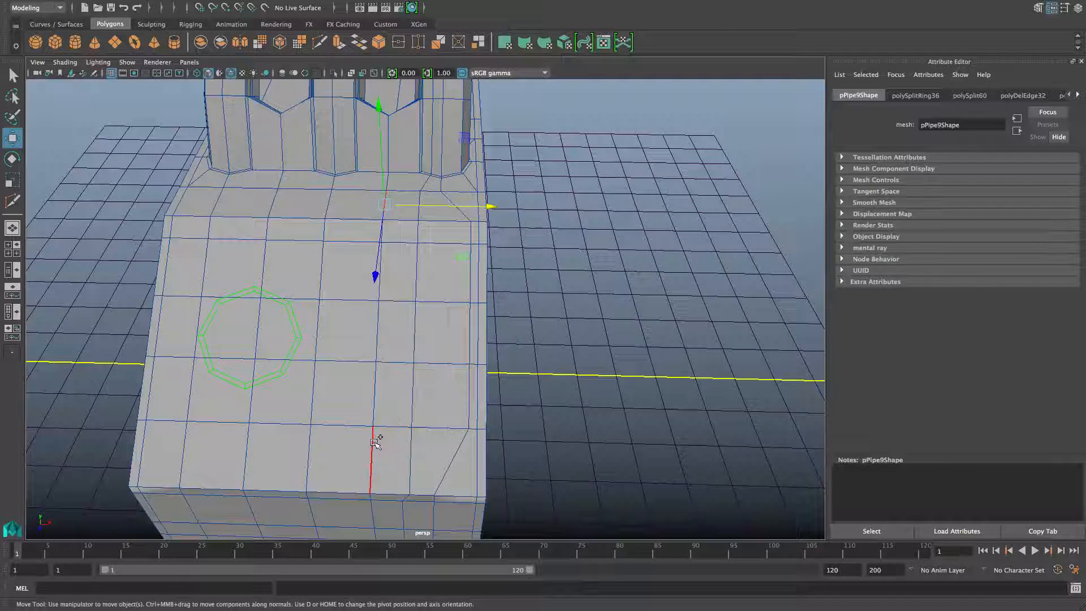
pyautogui.keyDown('shift'); pyautogui.doubleClick(375, 404); pyautogui.keyUp('shift')
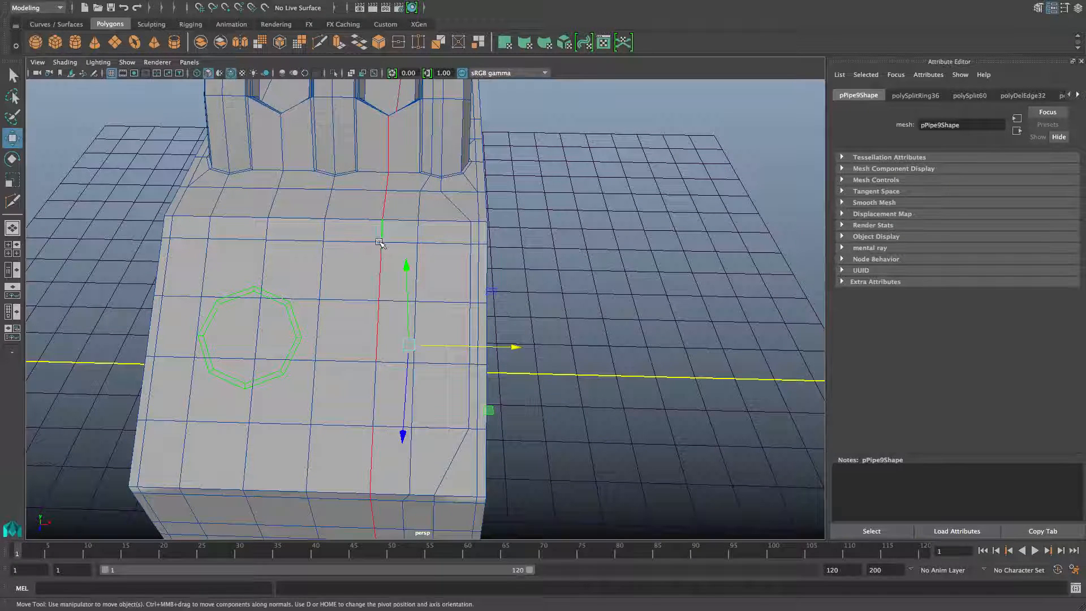
pyautogui.click(380, 235)
pyautogui.keyDown('shift'); pyautogui.doubleClick(374, 406); pyautogui.keyUp('shift')
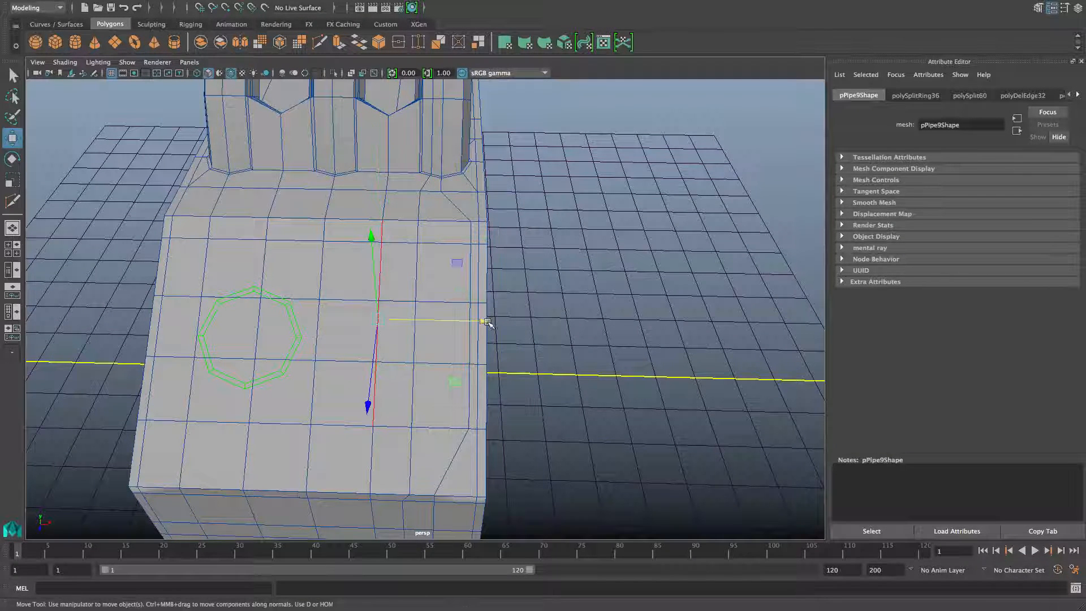
pyautogui.moveTo(484, 322); pyautogui.dragTo(443, 323)
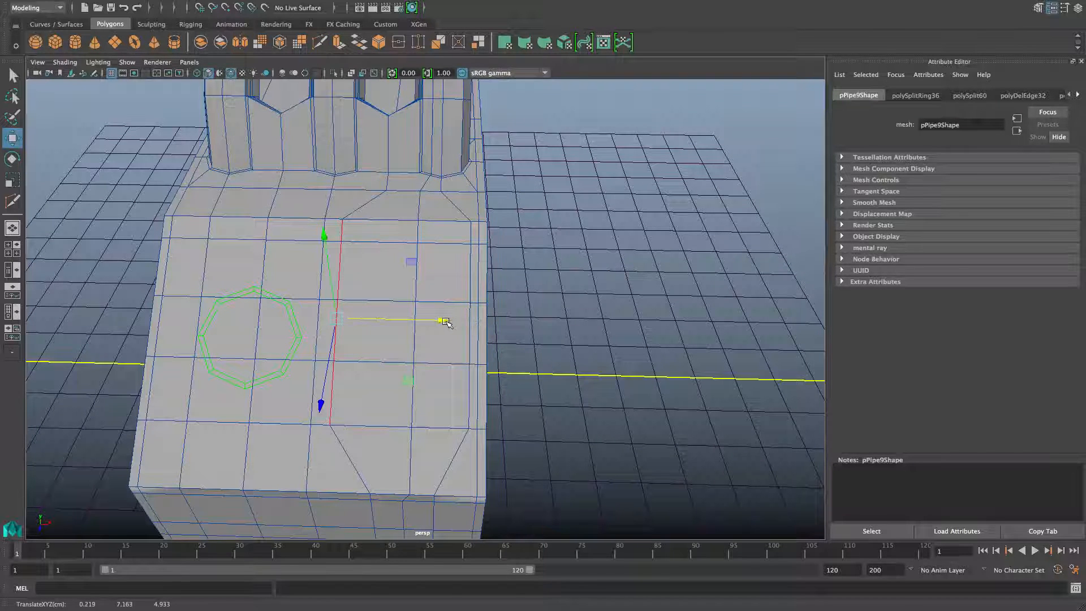
pyautogui.press('3')
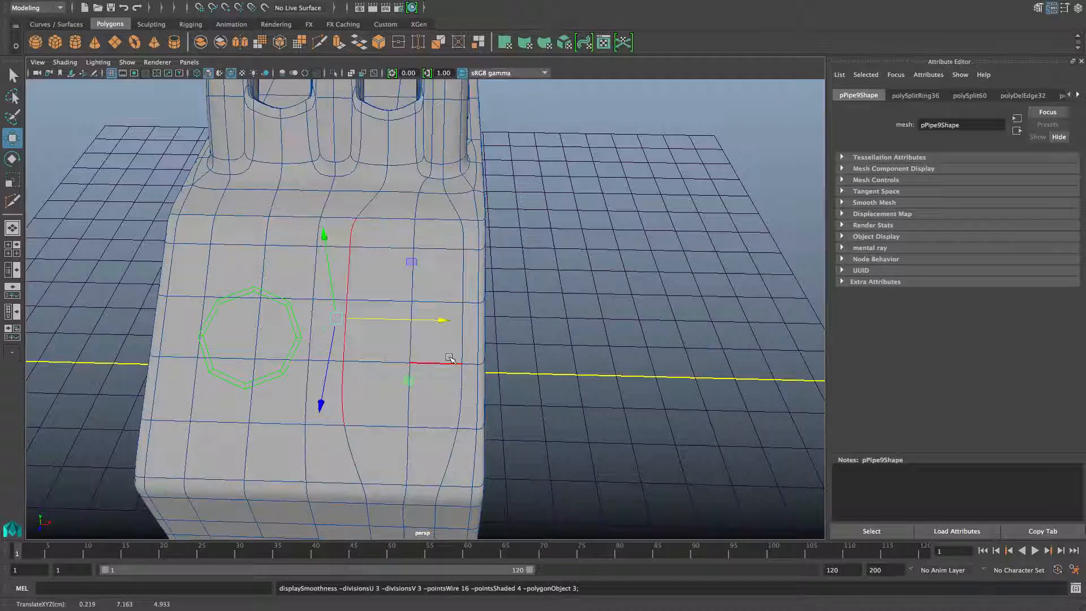
pyautogui.scroll(-3, 449, 357)
pyautogui.press('1')
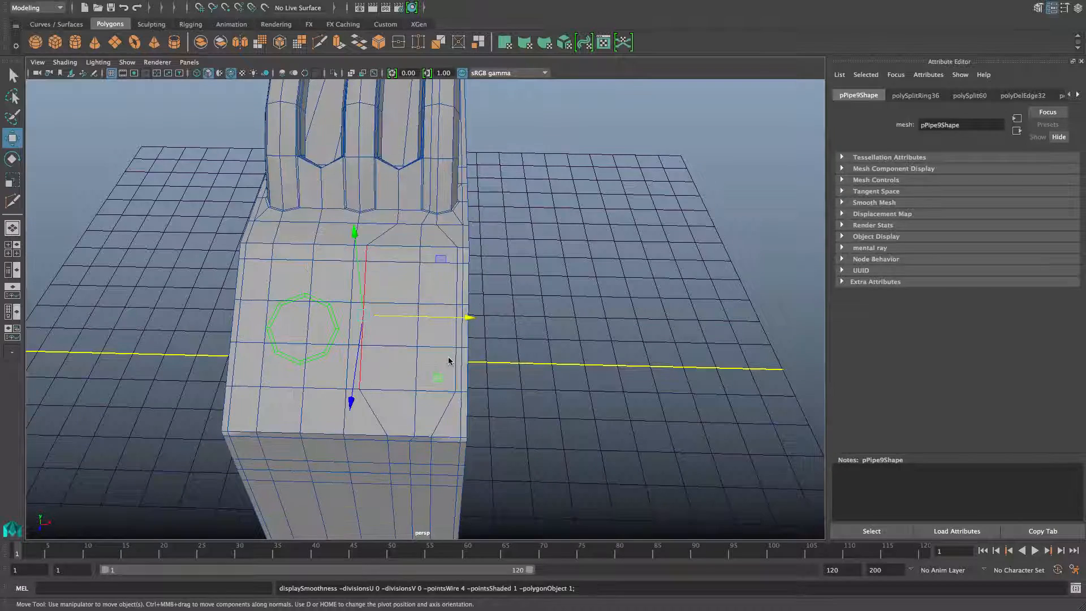
# Select the middle edge column on the sloped face from the handle base to the front border and move it inward along X to about 1.02.
pyautogui.scroll(2, 408, 356)
pyautogui.scroll(2, 432, 354)
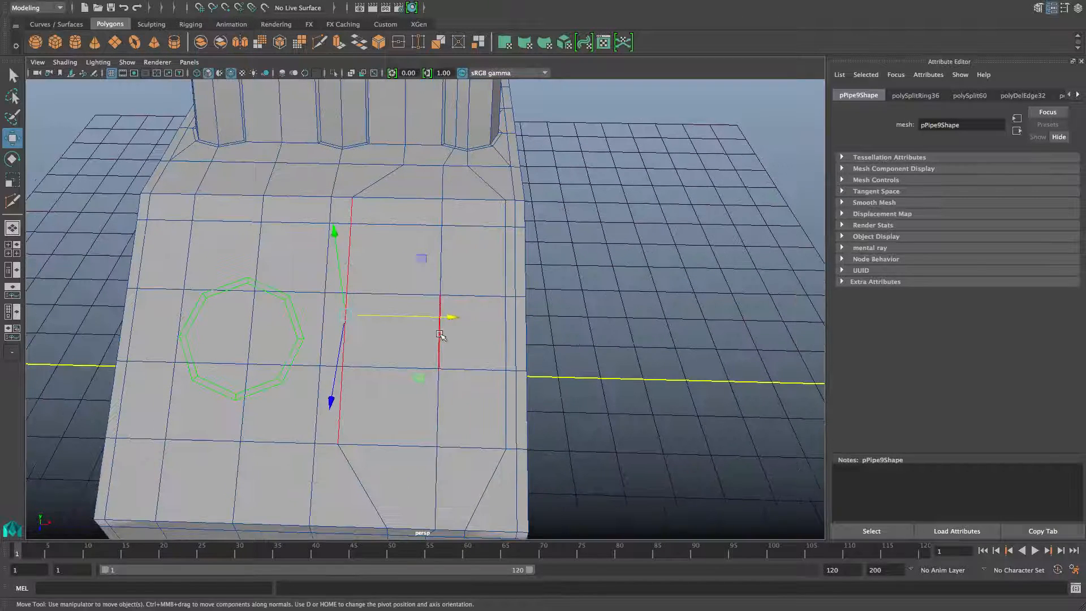
pyautogui.doubleClick(440, 334)
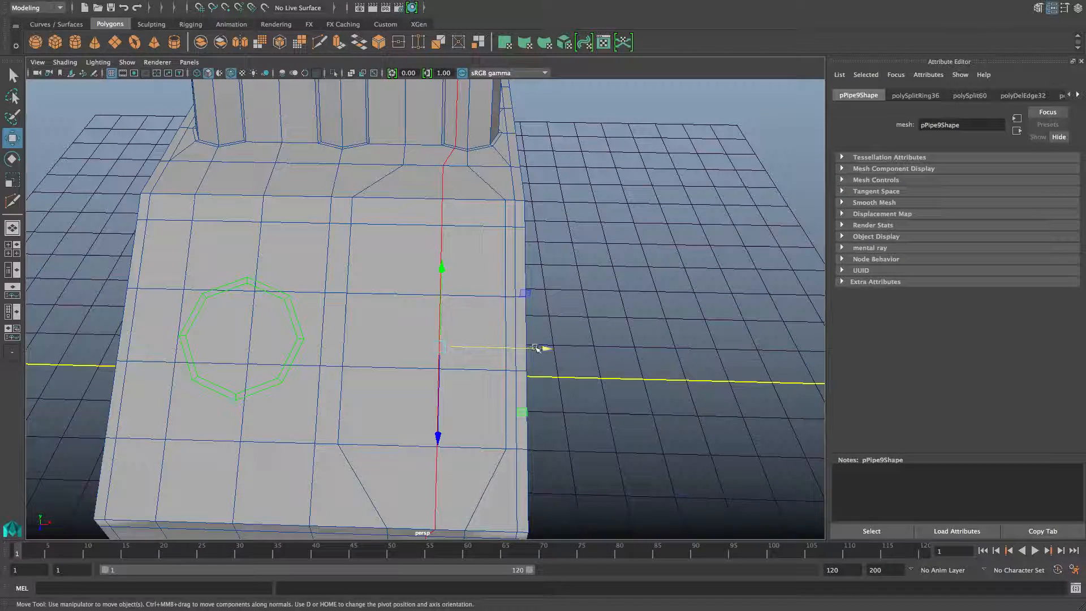
pyautogui.click(434, 188)
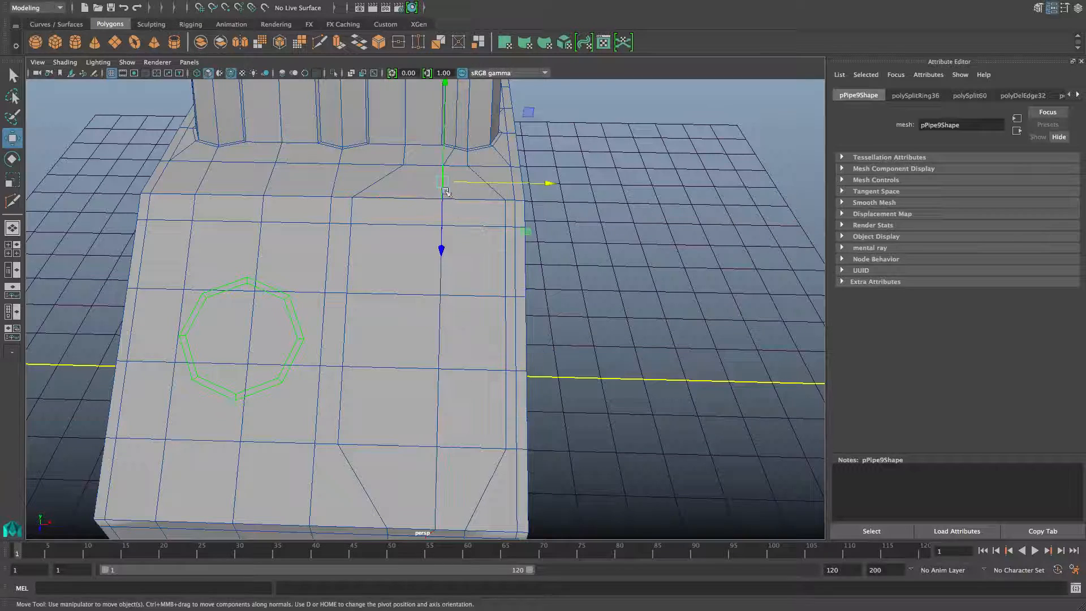
pyautogui.keyDown('alt'); pyautogui.moveTo(438, 421); pyautogui.dragTo(434, 415); pyautogui.keyUp('alt')
pyautogui.doubleClick(434, 417)
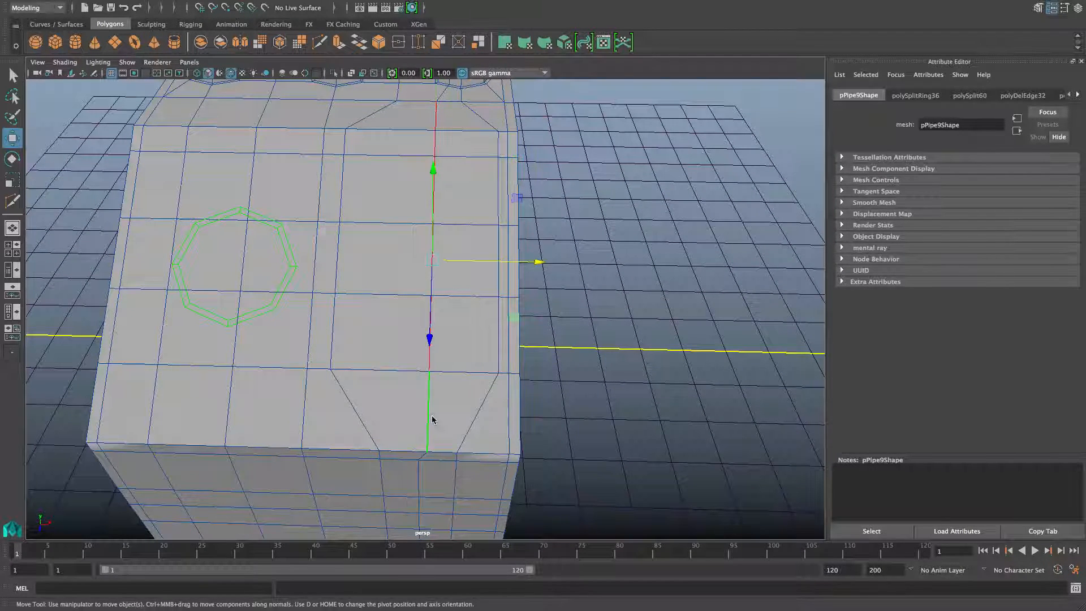
pyautogui.moveTo(540, 262); pyautogui.dragTo(525, 262)
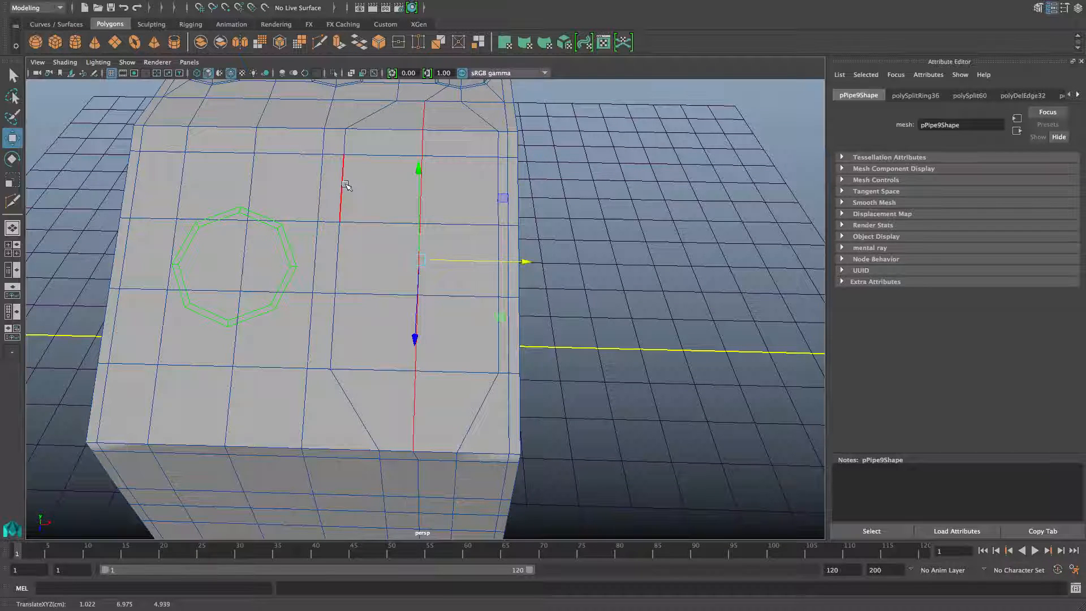
# Select the spout panel's inner side edges, excluding the end diagonals, and move them further inward along X to about 0.09.
pyautogui.click(342, 143)
pyautogui.keyDown('shift'); pyautogui.doubleClick(333, 321); pyautogui.keyUp('shift')
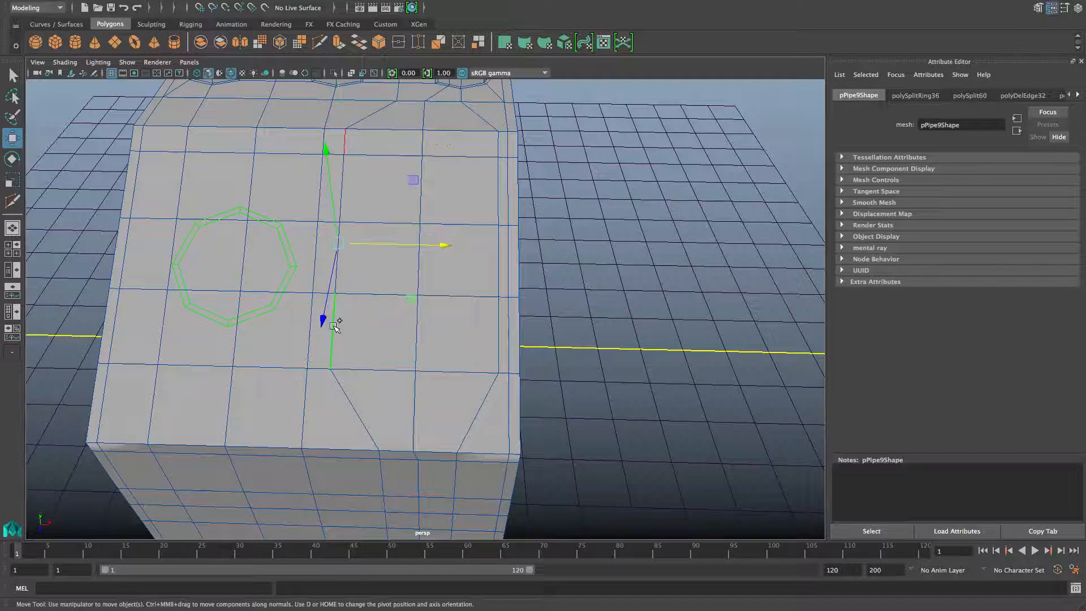
pyautogui.moveTo(445, 246); pyautogui.dragTo(433, 246)
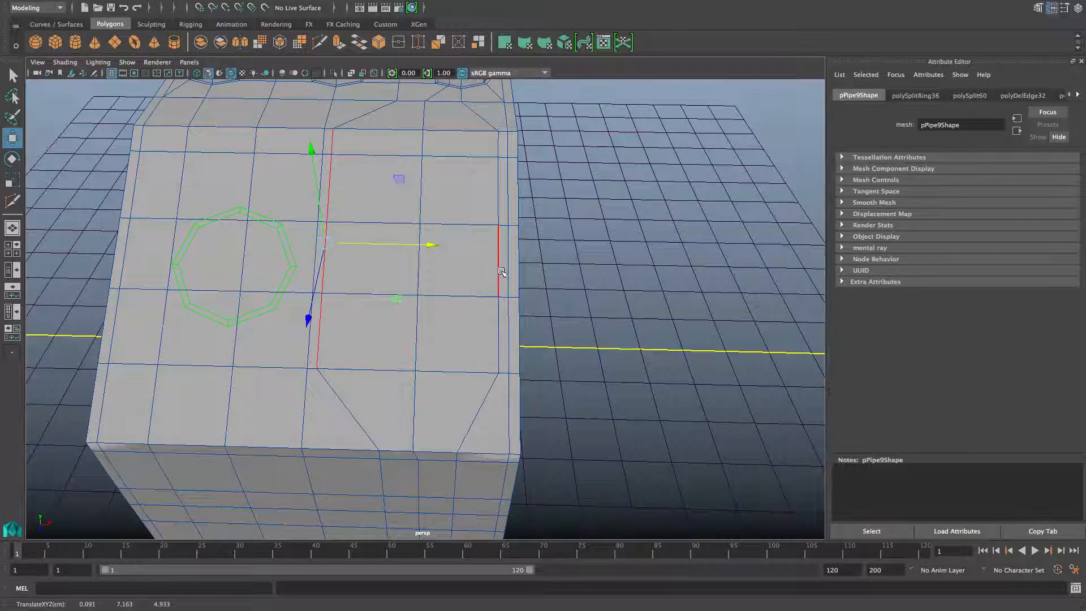
pyautogui.moveTo(425, 245); pyautogui.dragTo(430, 244)
pyautogui.keyDown('alt'); pyautogui.moveTo(424, 214); pyautogui.dragTo(428, 244, button='middle'); pyautogui.keyUp('alt')
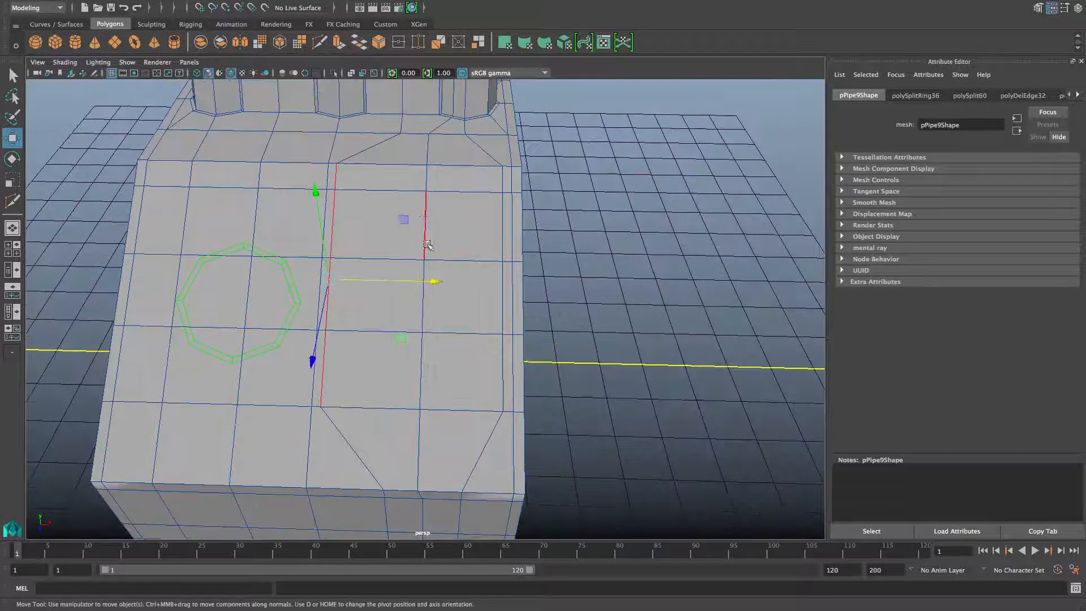
# Delete the spout panel's middle edge loop and insert a new one midway between the panel's two side columns.
pyautogui.doubleClick(425, 207)
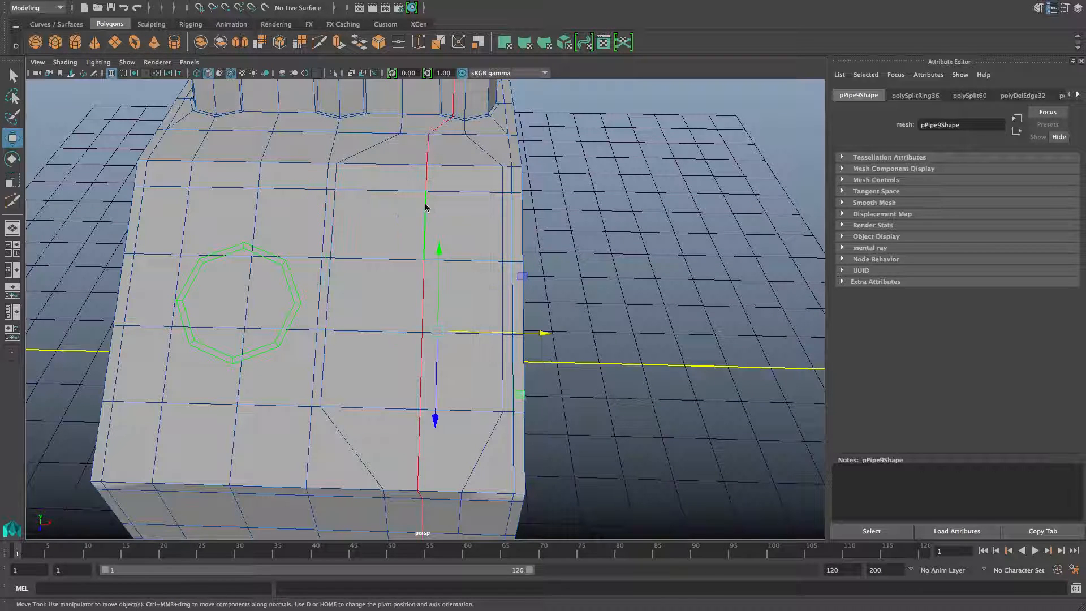
pyautogui.keyDown('shift'); pyautogui.moveTo(425, 207); pyautogui.dragTo(351, 224, button='right'); pyautogui.keyUp('shift')
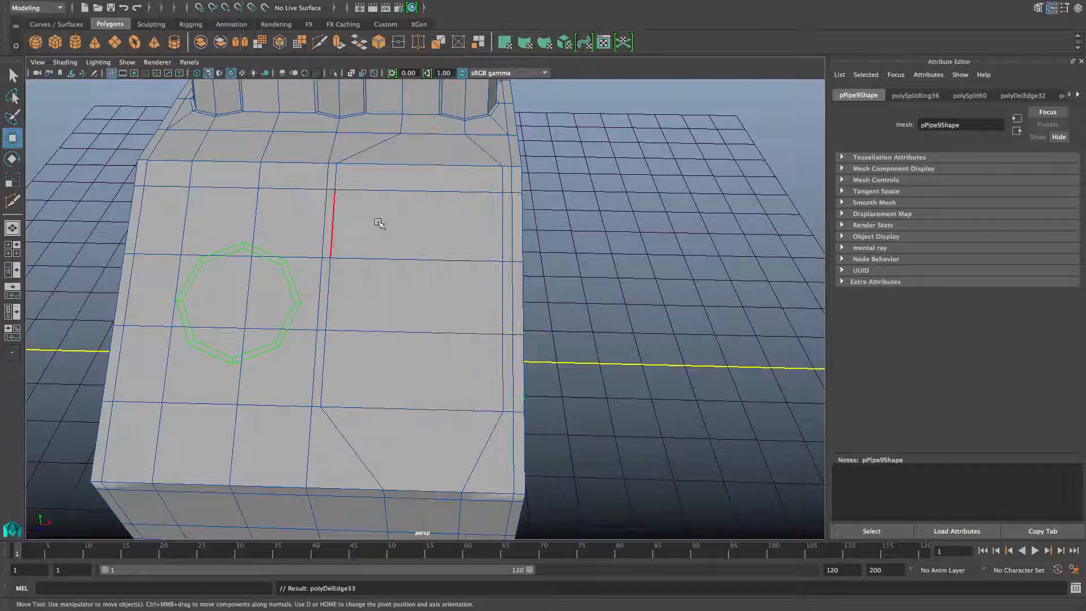
pyautogui.click(406, 192)
pyautogui.keyDown('shift'); pyautogui.moveTo(407, 193); pyautogui.dragTo(402, 234, button='right'); pyautogui.keyUp('shift')
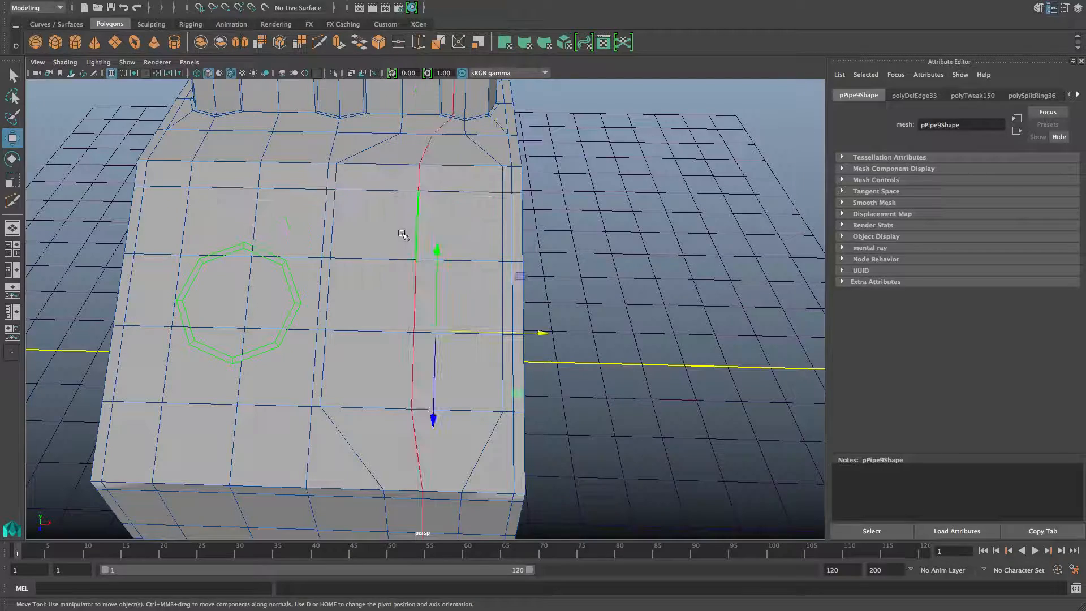
pyautogui.scroll(-3, 412, 297)
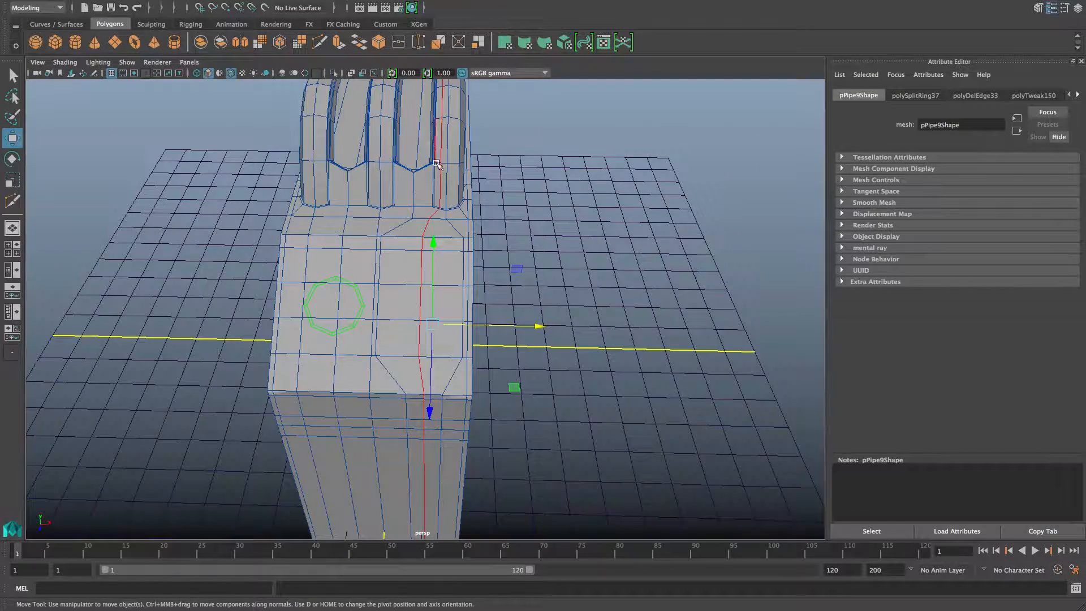
pyautogui.keyDown('alt'); pyautogui.moveTo(437, 345); pyautogui.dragTo(427, 299); pyautogui.keyUp('alt')
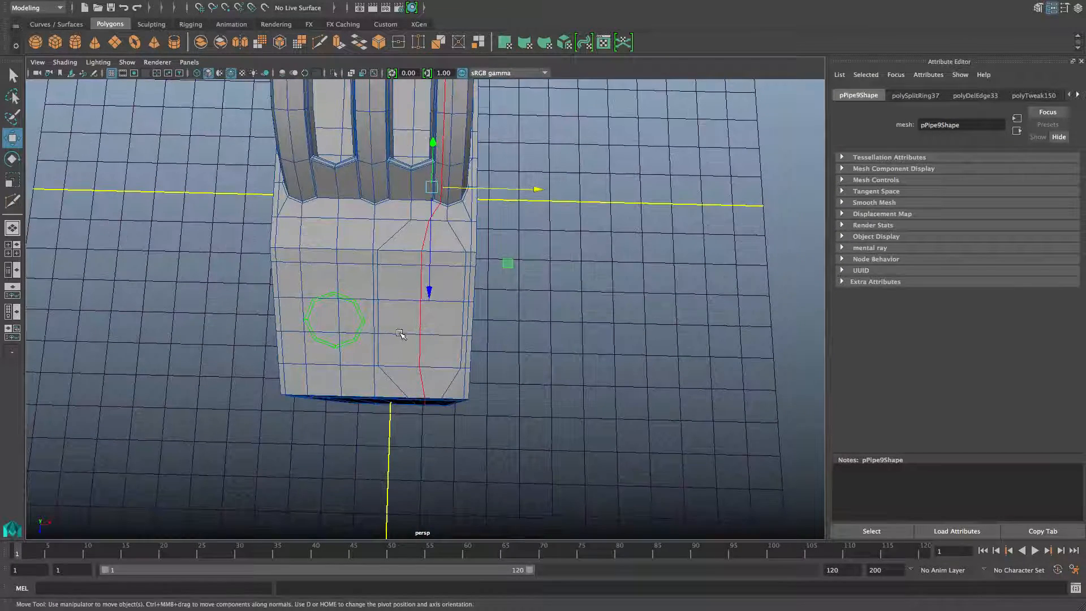
pyautogui.scroll(3, 400, 334)
pyautogui.keyDown('alt'); pyautogui.moveTo(417, 306); pyautogui.dragTo(439, 339); pyautogui.keyUp('alt')
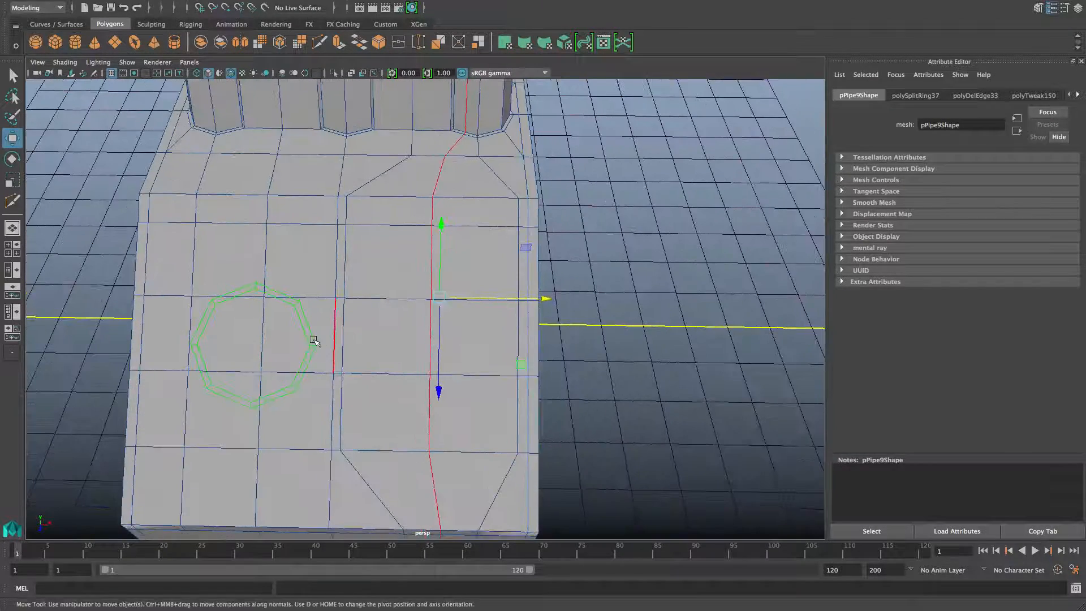
# Slide the sloped face's two middle horizontal edge loops apart with Slide Edge, one toward the handle and the other toward the front border.
pyautogui.press('F8')
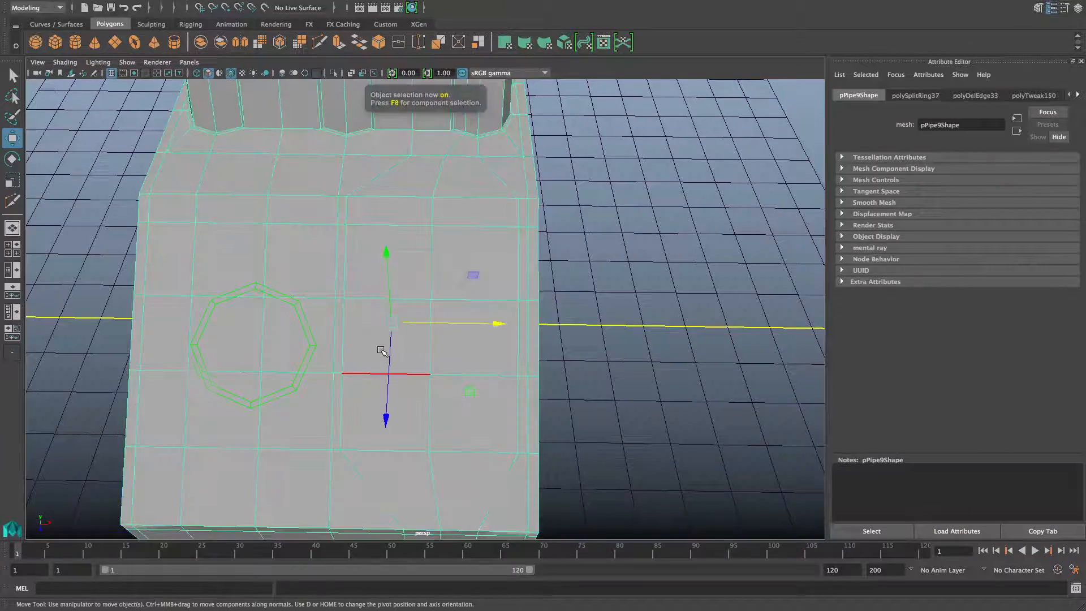
pyautogui.keyDown('alt'); pyautogui.moveTo(454, 338); pyautogui.dragTo(395, 291); pyautogui.keyUp('alt')
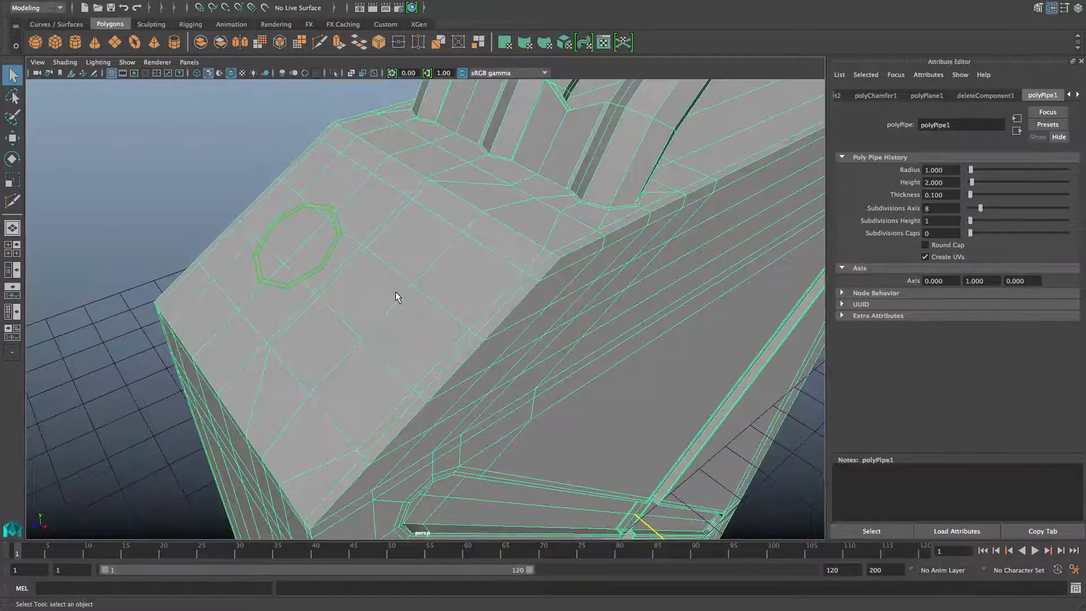
pyautogui.rightClick(396, 287)
pyautogui.click(395, 256)
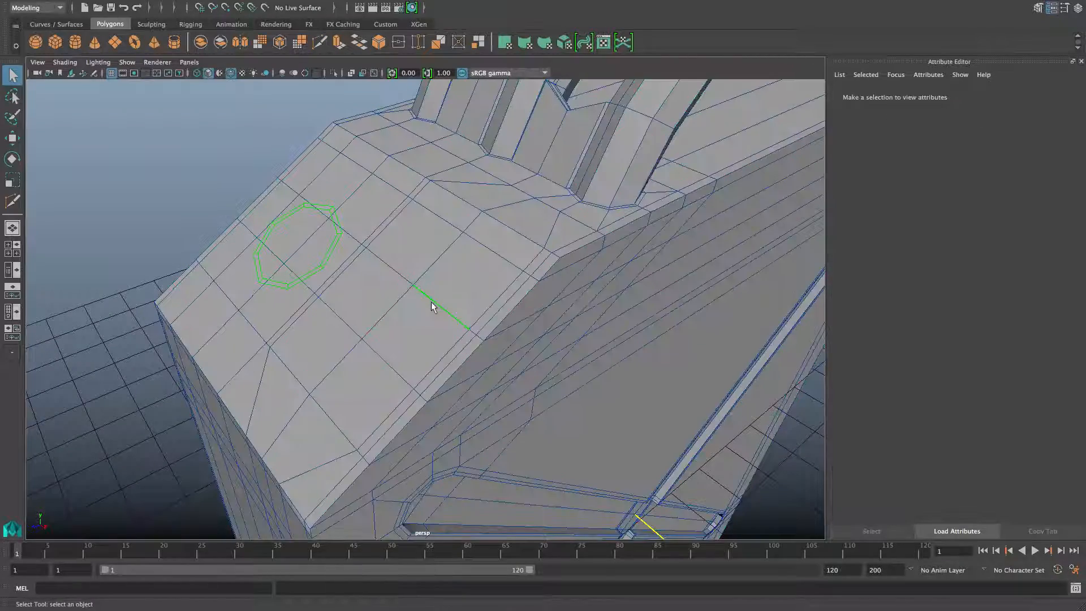
pyautogui.doubleClick(433, 306)
pyautogui.keyDown('alt'); pyautogui.moveTo(437, 328); pyautogui.dragTo(441, 331); pyautogui.keyUp('alt')
pyautogui.keyDown('shift'); pyautogui.rightClick(480, 323); pyautogui.keyUp('shift')
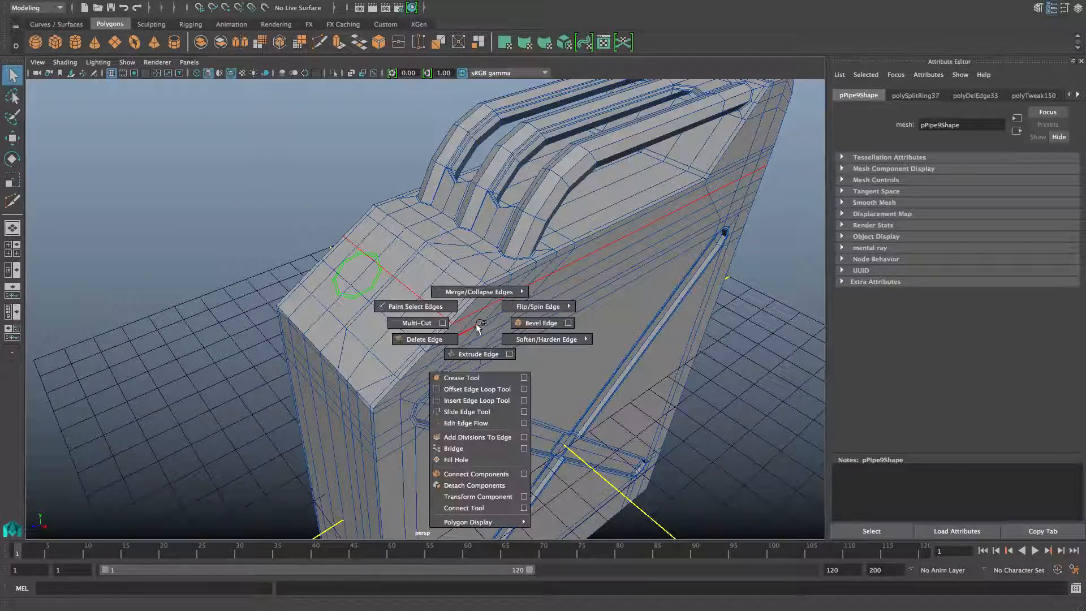
pyautogui.click(470, 411)
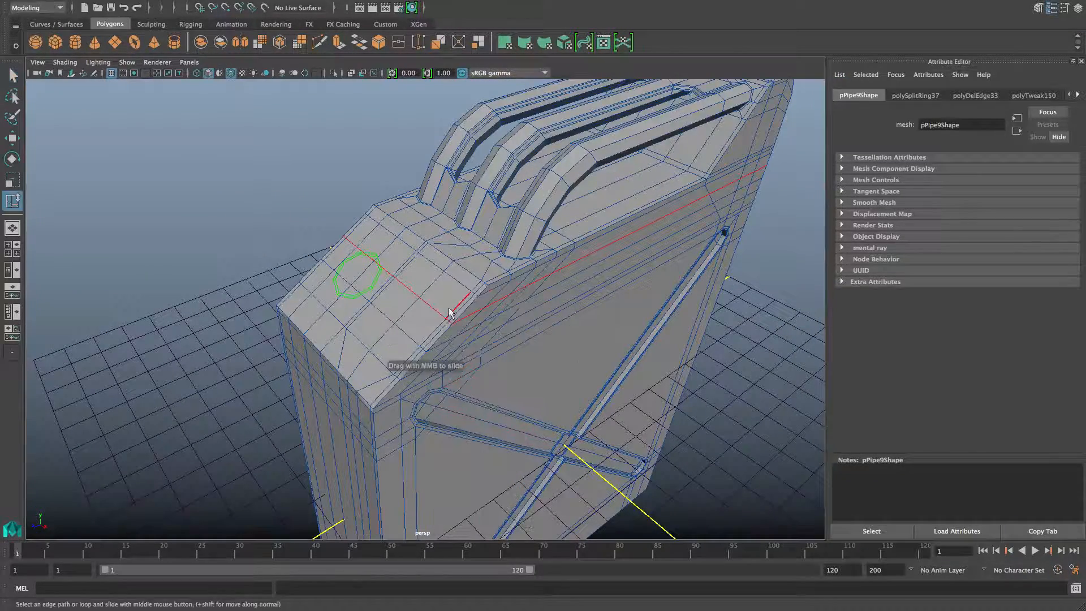
pyautogui.moveTo(444, 306); pyautogui.dragTo(481, 315, button='middle')
pyautogui.keyDown('alt'); pyautogui.moveTo(448, 321); pyautogui.dragTo(407, 334); pyautogui.keyUp('alt')
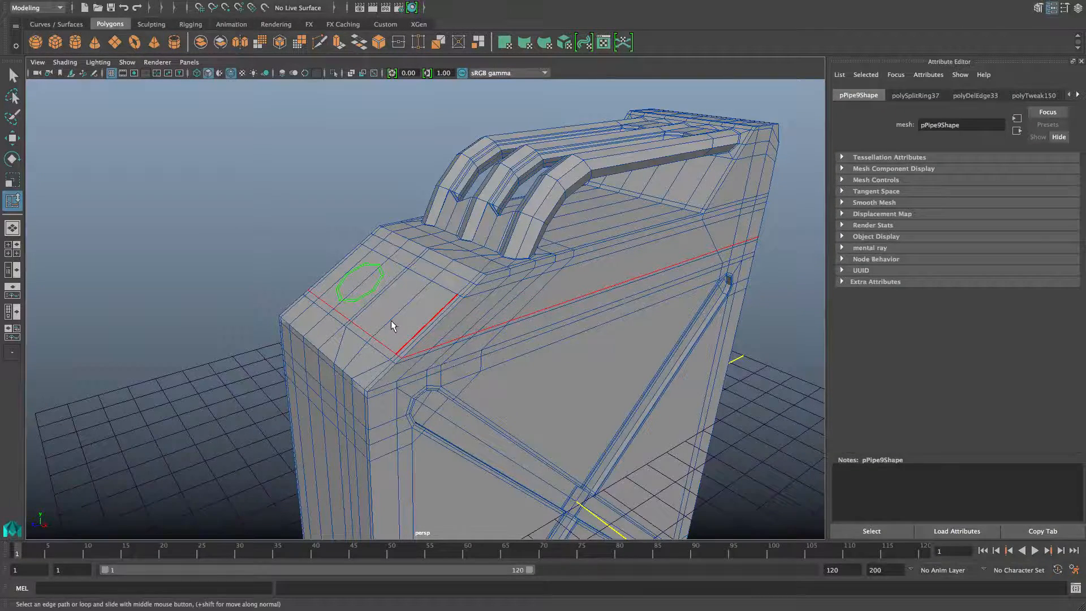
pyautogui.keyDown('alt'); pyautogui.moveTo(389, 327); pyautogui.dragTo(411, 334); pyautogui.keyUp('alt')
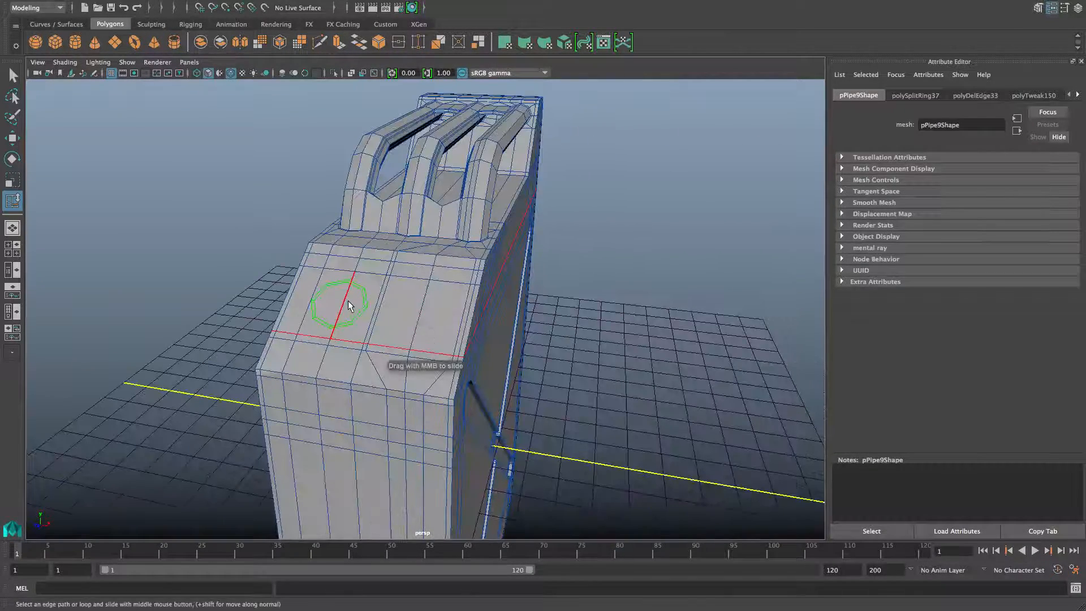
# Insert a horizontal edge loop across the sloped face, midway between the two separated loops.
pyautogui.press('F8')
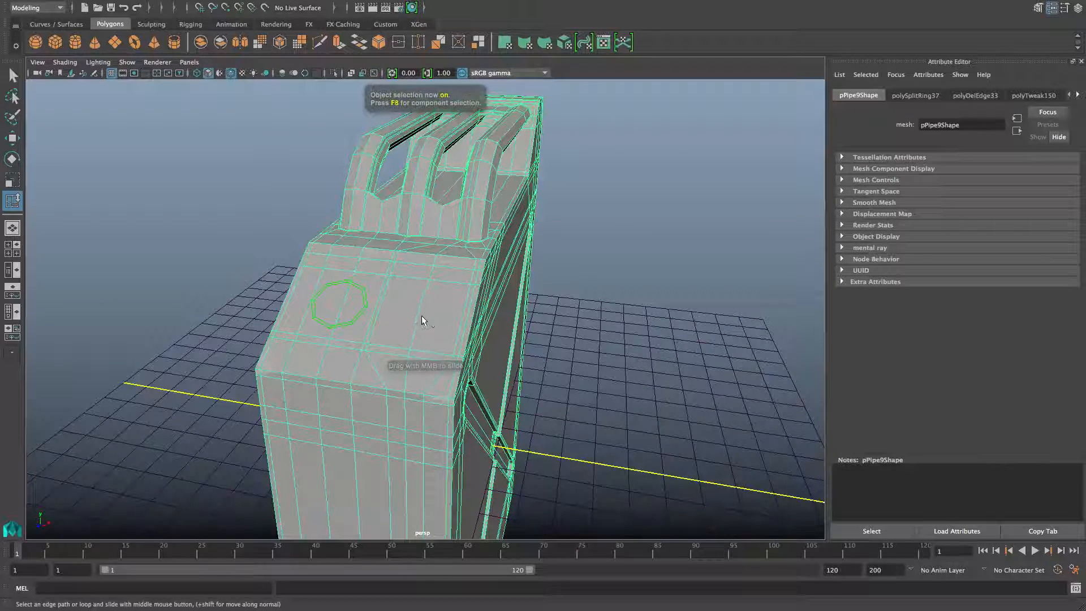
pyautogui.moveTo(429, 288); pyautogui.dragTo(426, 247, button='right')
pyautogui.keyDown('alt'); pyautogui.moveTo(443, 318); pyautogui.dragTo(402, 320); pyautogui.keyUp('alt')
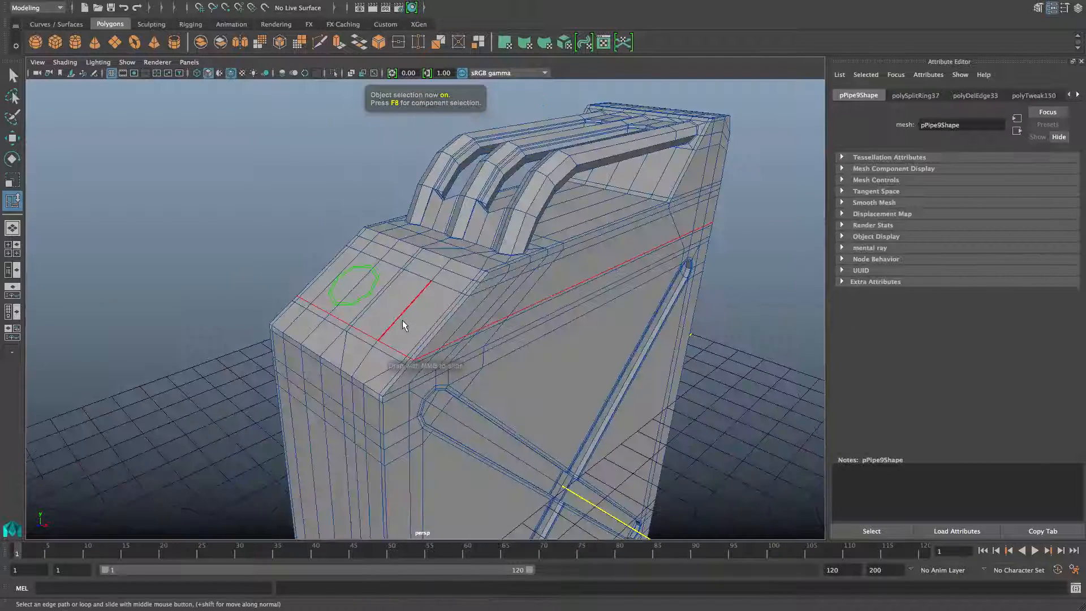
pyautogui.click(403, 311)
pyautogui.keyDown('shift'); pyautogui.rightClick(358, 335); pyautogui.keyUp('shift')
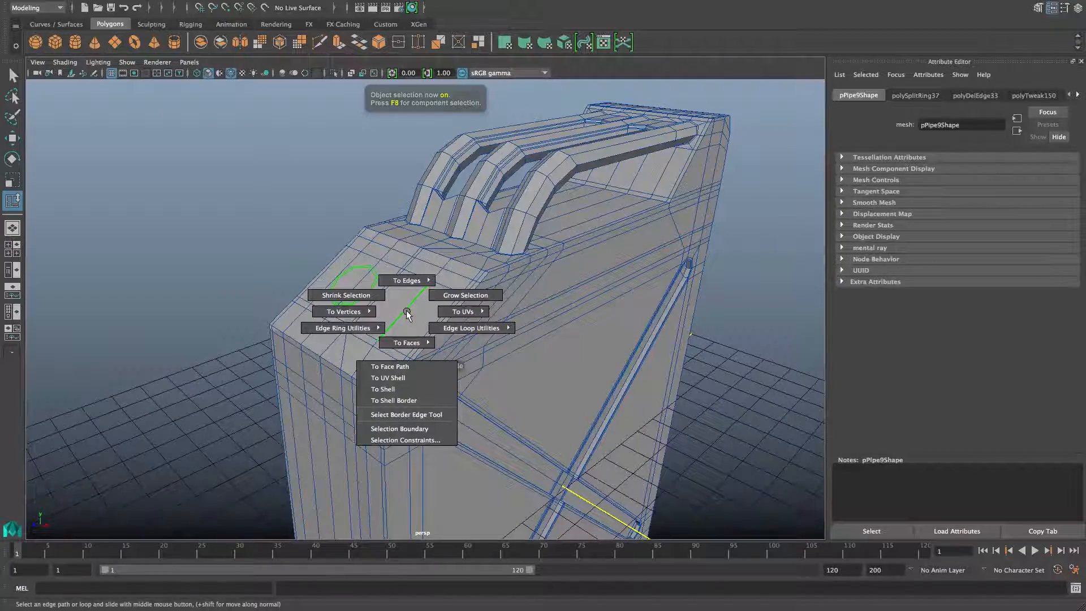
pyautogui.click(424, 352)
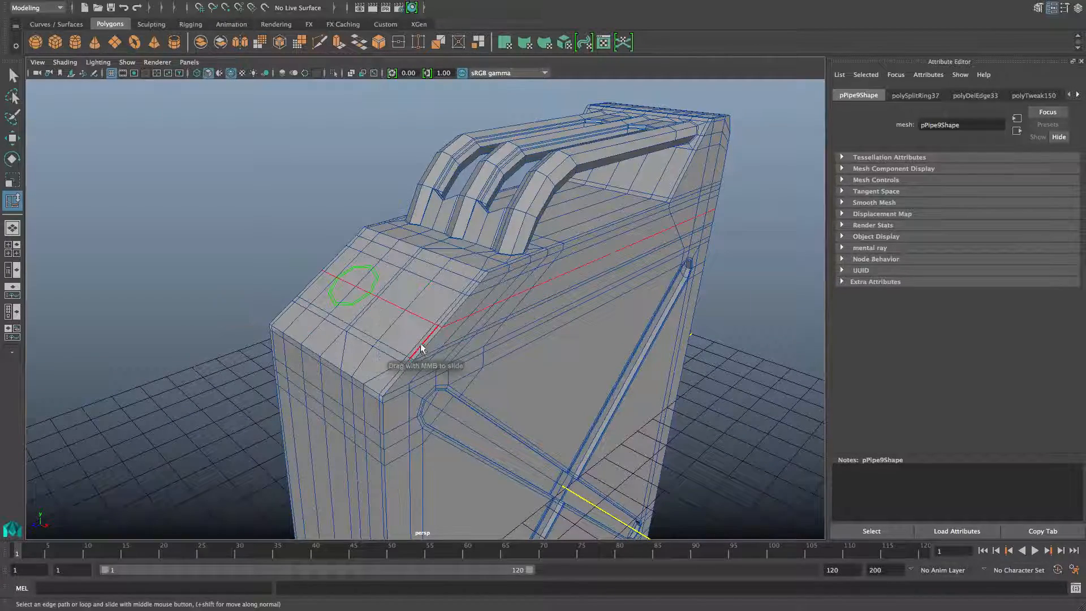
pyautogui.moveTo(424, 352)
pyautogui.keyDown('alt'); pyautogui.mouseDown()
pyautogui.moveTo(396, 345)
pyautogui.moveTo(430, 343)
pyautogui.mouseUp(); pyautogui.keyUp('alt')
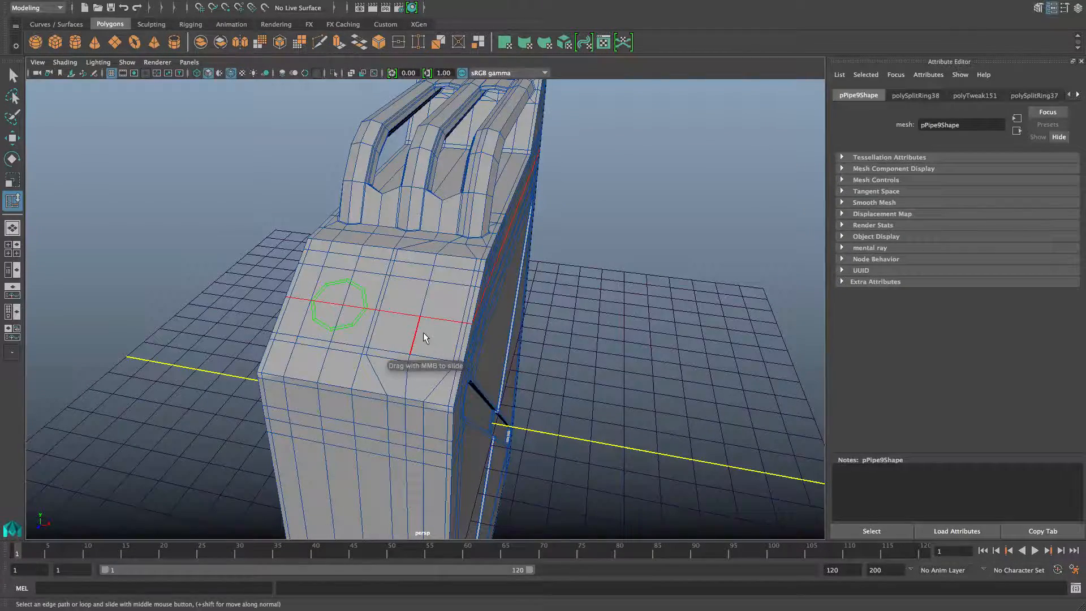
# Move the eight-sided guide ring along X until it is centred on the crossing of the spout panel's two middle edge loops.
pyautogui.press('F8')
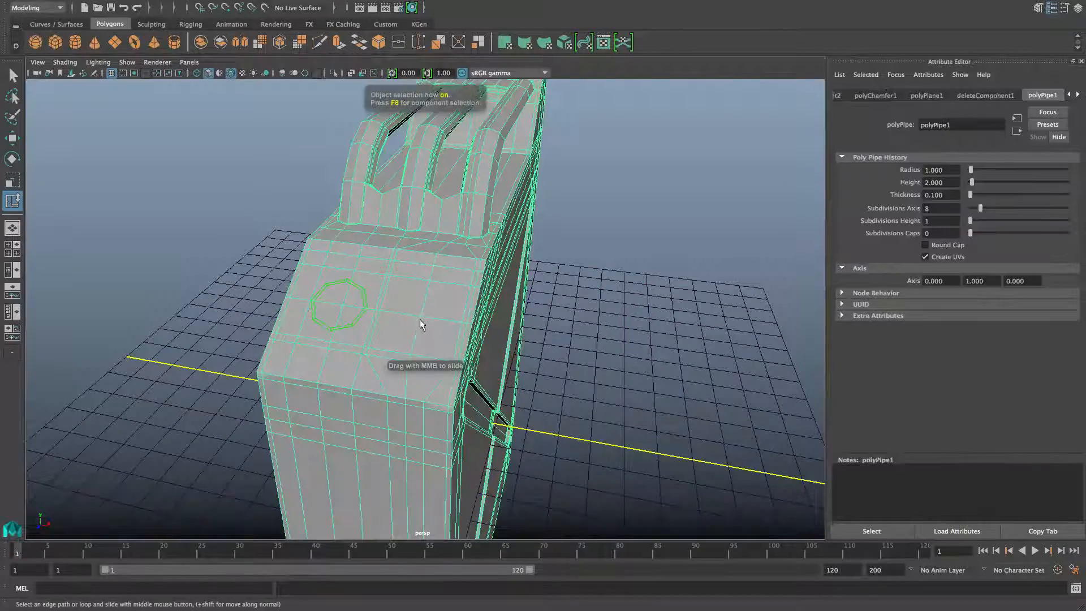
pyautogui.keyDown('alt'); pyautogui.moveTo(419, 322); pyautogui.dragTo(355, 236); pyautogui.keyUp('alt')
pyautogui.press('w')
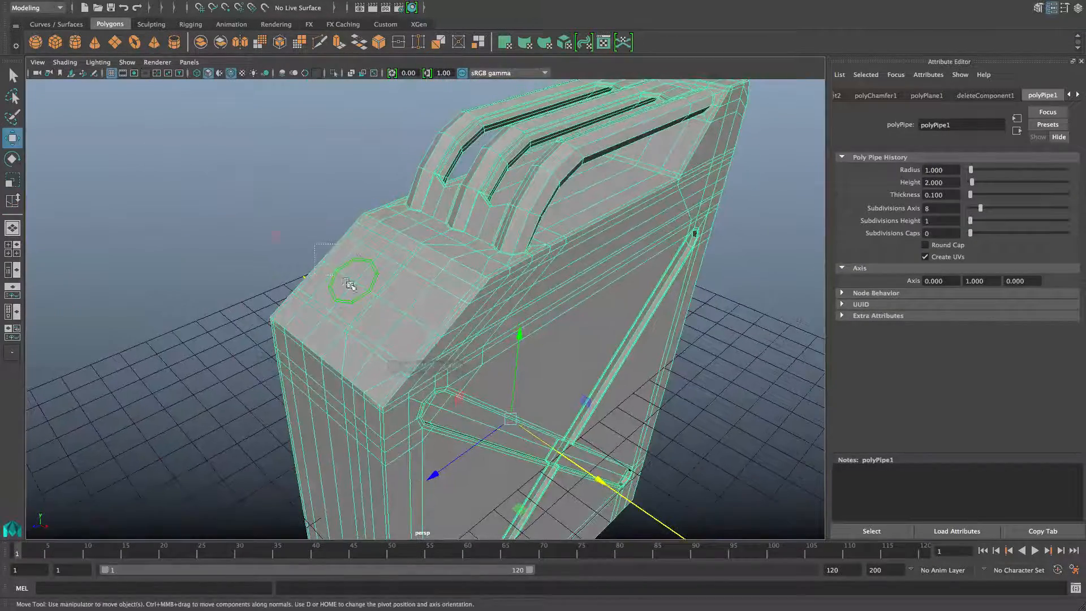
pyautogui.keyDown('shift'); pyautogui.click(350, 285); pyautogui.keyUp('shift')
pyautogui.keyDown('shift'); pyautogui.click(368, 244); pyautogui.keyUp('shift')
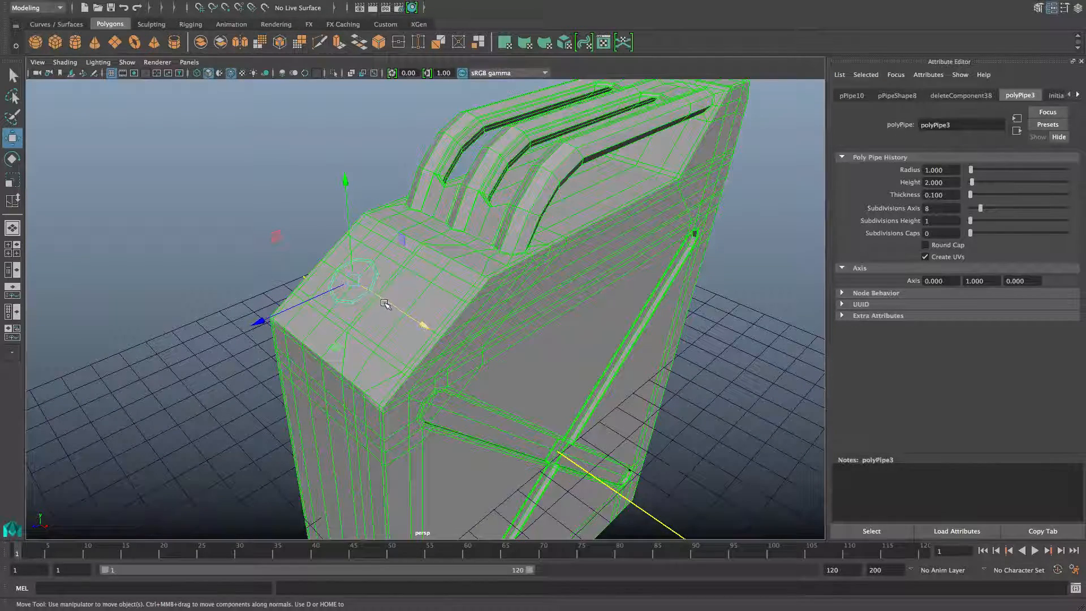
pyautogui.moveTo(389, 304); pyautogui.dragTo(451, 354)
pyautogui.keyDown('alt'); pyautogui.moveTo(451, 354); pyautogui.dragTo(538, 381, button='right'); pyautogui.keyUp('alt')
pyautogui.keyDown('alt'); pyautogui.moveTo(478, 363); pyautogui.dragTo(475, 355); pyautogui.keyUp('alt')
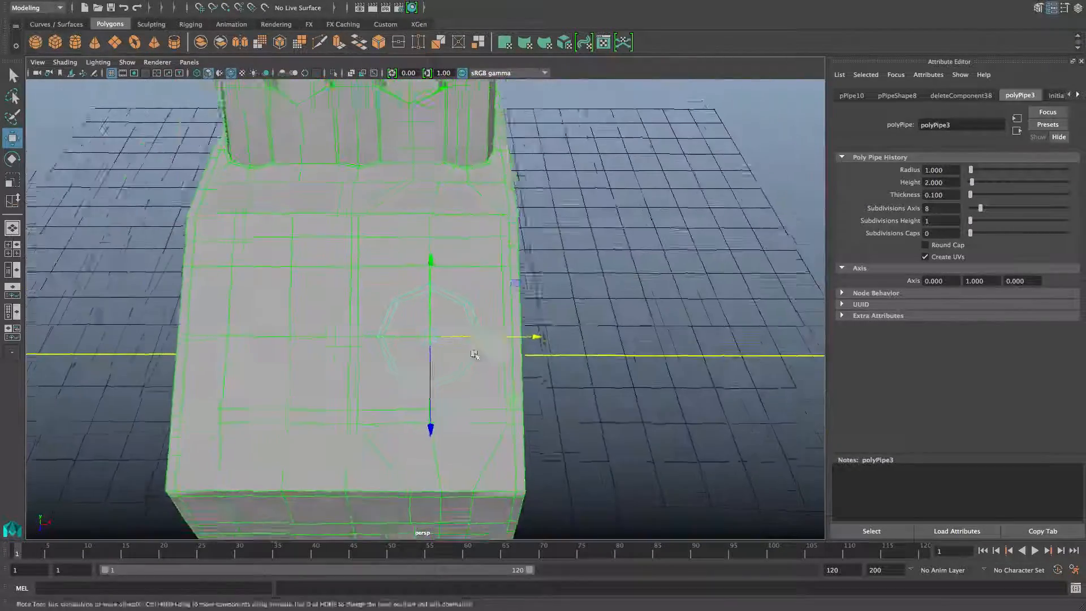
pyautogui.keyDown('alt'); pyautogui.moveTo(474, 354); pyautogui.dragTo(512, 369, button='right'); pyautogui.keyUp('alt')
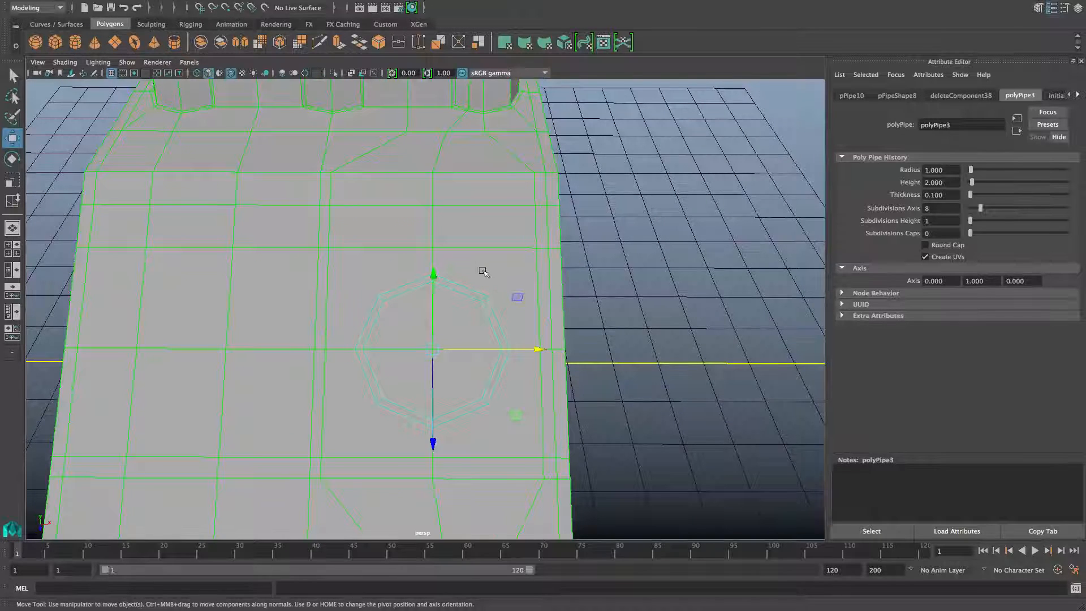
pyautogui.click(646, 253)
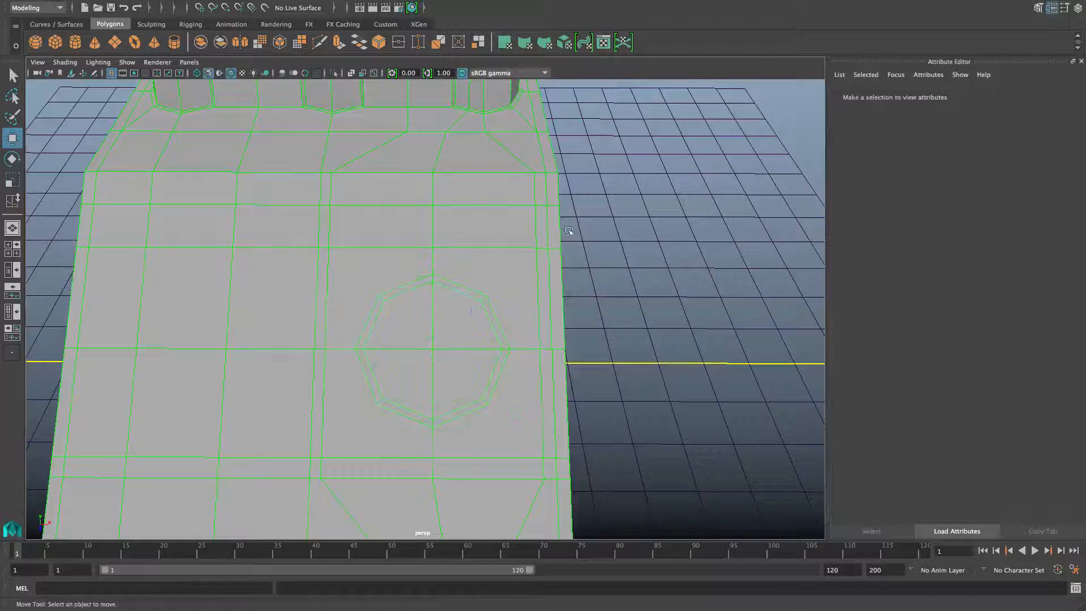
# Chamfer the vertex at the centre of the guide ring with a width of 0.25.
pyautogui.moveTo(500, 218); pyautogui.dragTo(453, 219, button='right')
pyautogui.click(433, 348)
pyautogui.keyDown('shift'); pyautogui.moveTo(433, 348); pyautogui.dragTo(481, 349, button='right'); pyautogui.keyUp('shift')
pyautogui.press('Delete')
pyautogui.moveTo(454, 288); pyautogui.dragTo(453, 286, button='right')
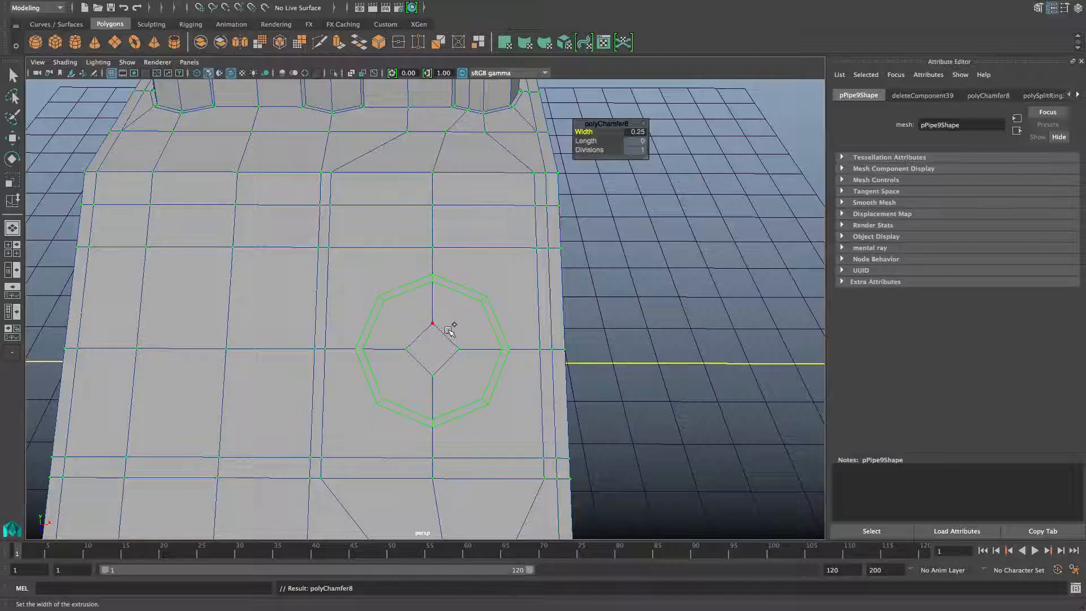
pyautogui.moveTo(448, 330)
pyautogui.keyDown('shift'); pyautogui.mouseDown(button='right')
pyautogui.moveTo(412, 320)
pyautogui.moveTo(444, 329)
pyautogui.mouseUp(button='right'); pyautogui.keyUp('shift')
pyautogui.press('t')
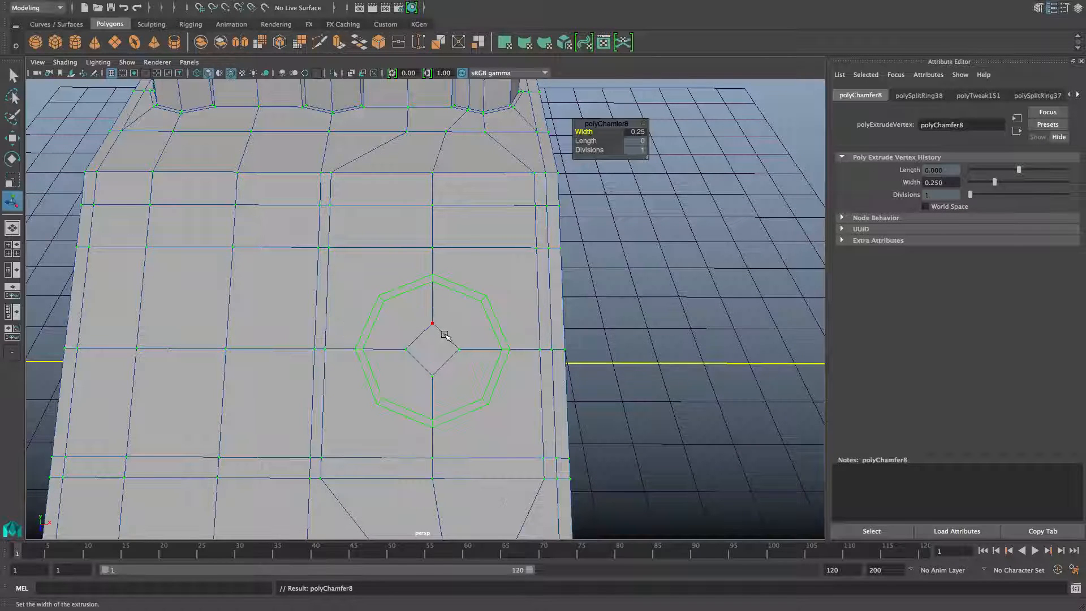
# Cut two crossing diagonals with Multi-Cut between opposite corners of the spout panel, through the central chamfered diamond.
pyautogui.moveTo(445, 287); pyautogui.dragTo(443, 258, button='right')
pyautogui.keyDown('shift'); pyautogui.moveTo(438, 324); pyautogui.dragTo(378, 330, button='right'); pyautogui.keyUp('shift')
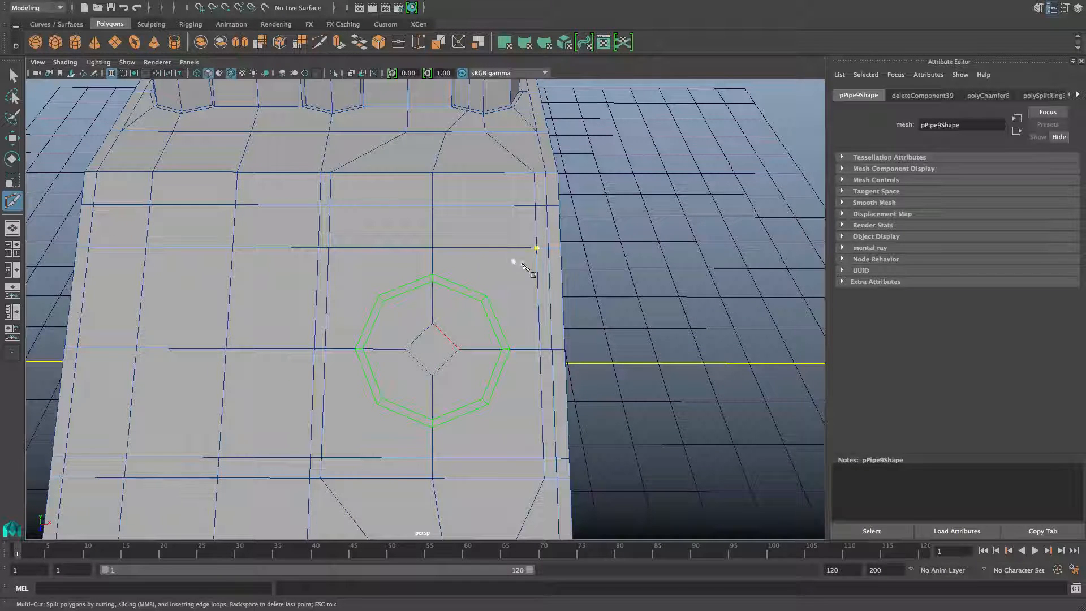
pyautogui.click(537, 248)
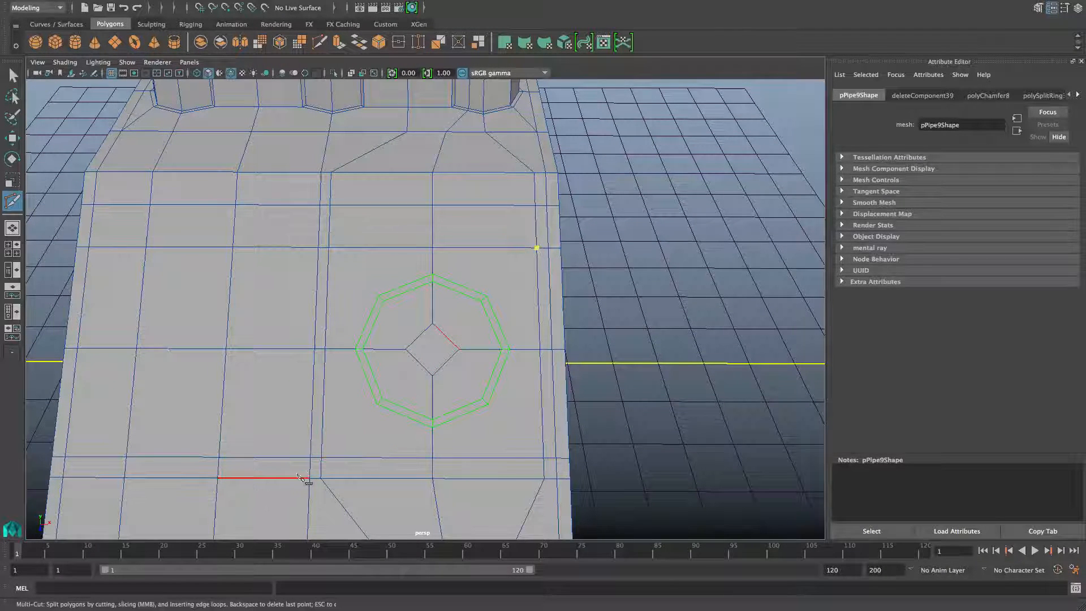
pyautogui.click(322, 457)
pyautogui.press('Return')
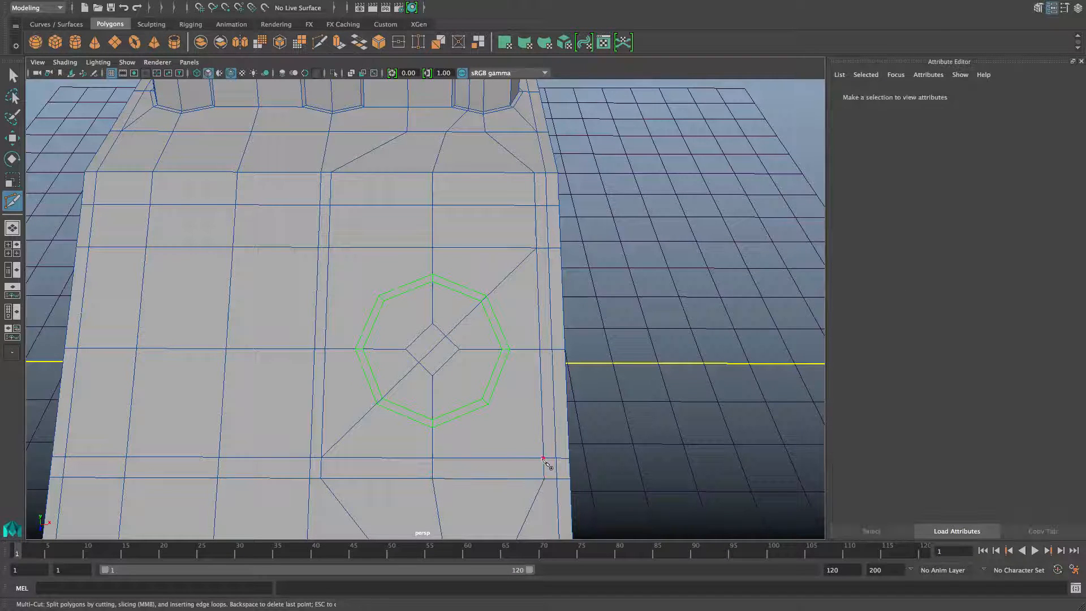
pyautogui.click(543, 458)
pyautogui.press('Escape')
# Delete the four faces inside the chamfered diamond at the centre of the guide ring.
pyautogui.moveTo(449, 287); pyautogui.dragTo(448, 319, button='right')
pyautogui.click(431, 341)
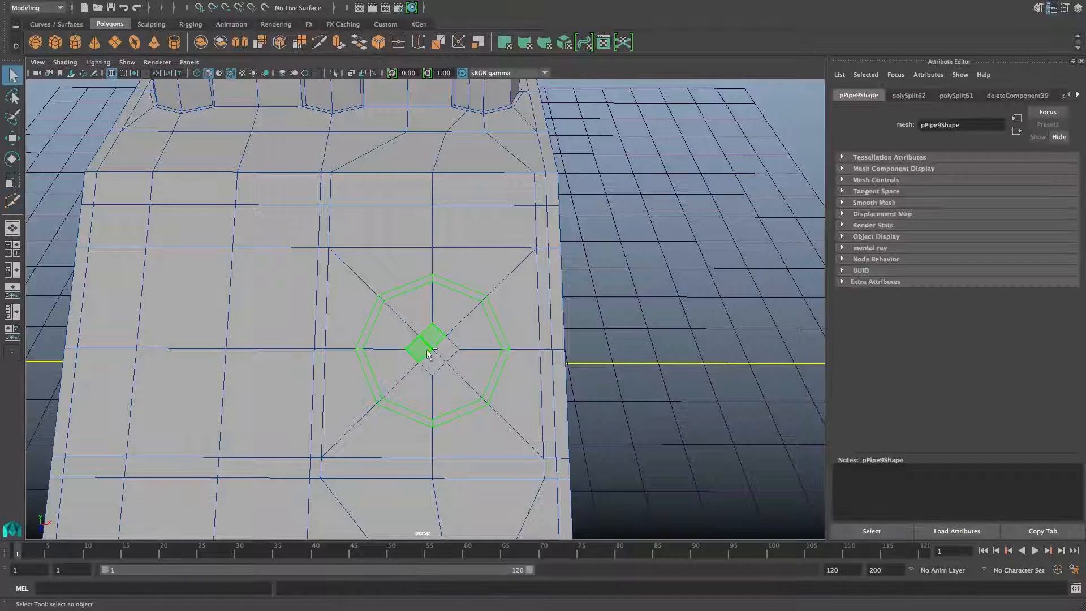
pyautogui.press('Delete')
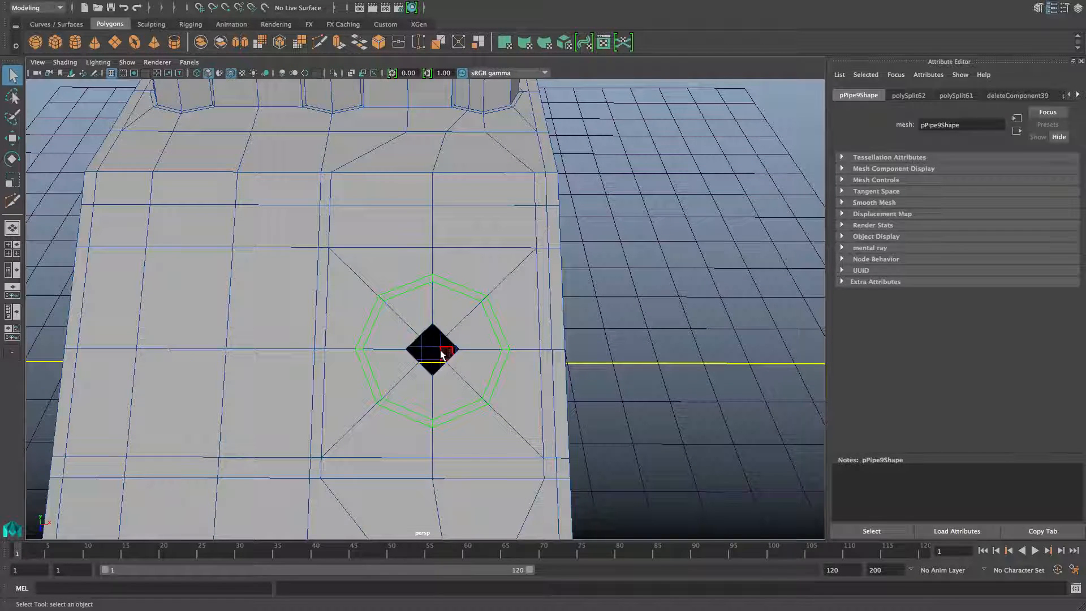
# Scale the diamond hole's border edge loop up uniformly until its corners extend just beyond the guide ring.
pyautogui.moveTo(448, 294); pyautogui.dragTo(438, 341, button='right')
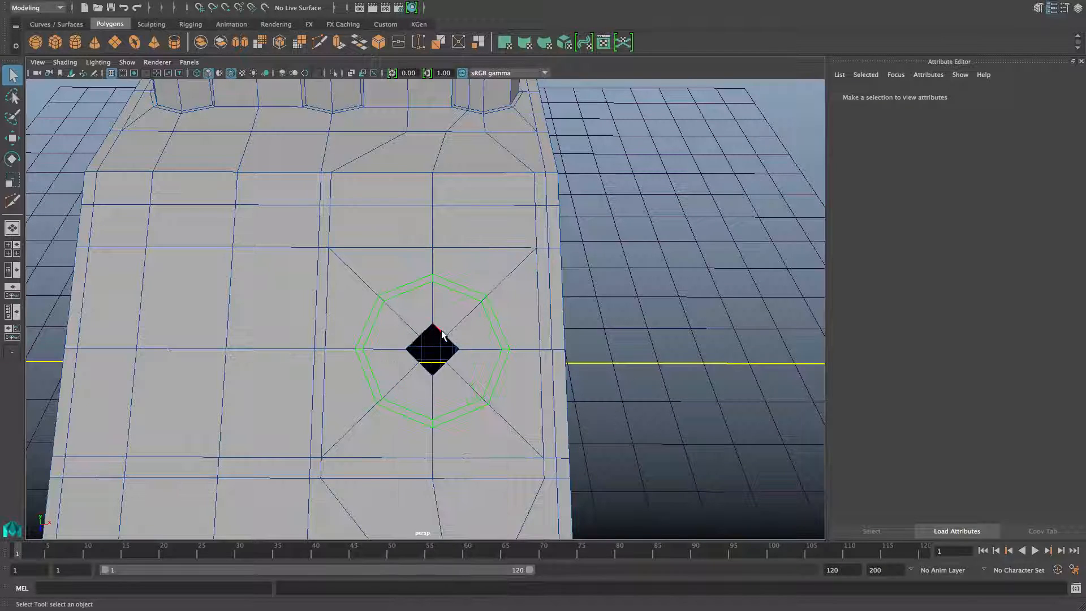
pyautogui.doubleClick(442, 331)
pyautogui.press('r')
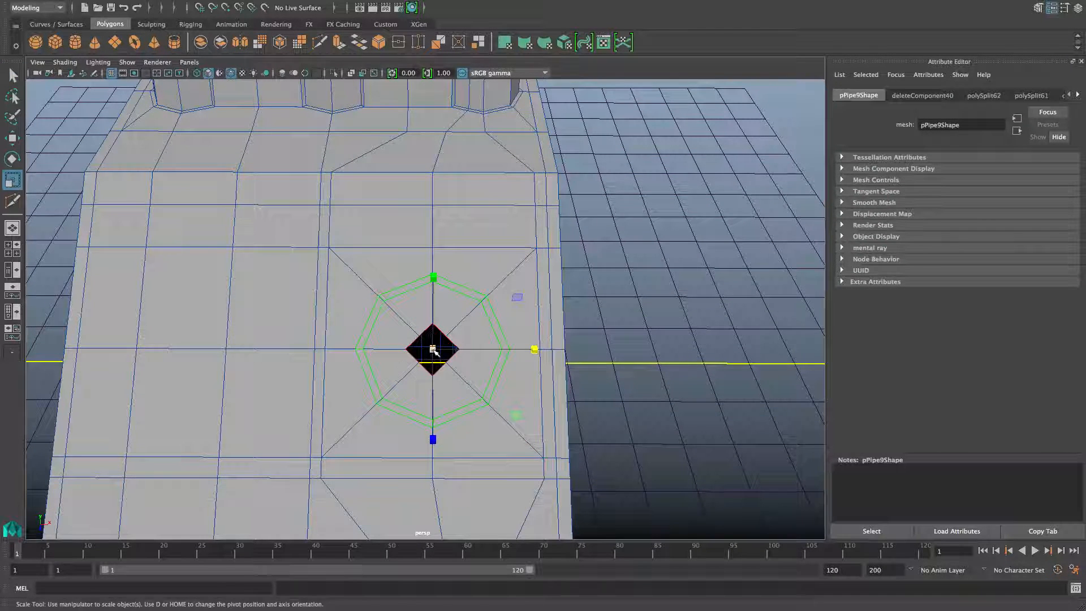
pyautogui.moveTo(433, 350); pyautogui.dragTo(535, 389)
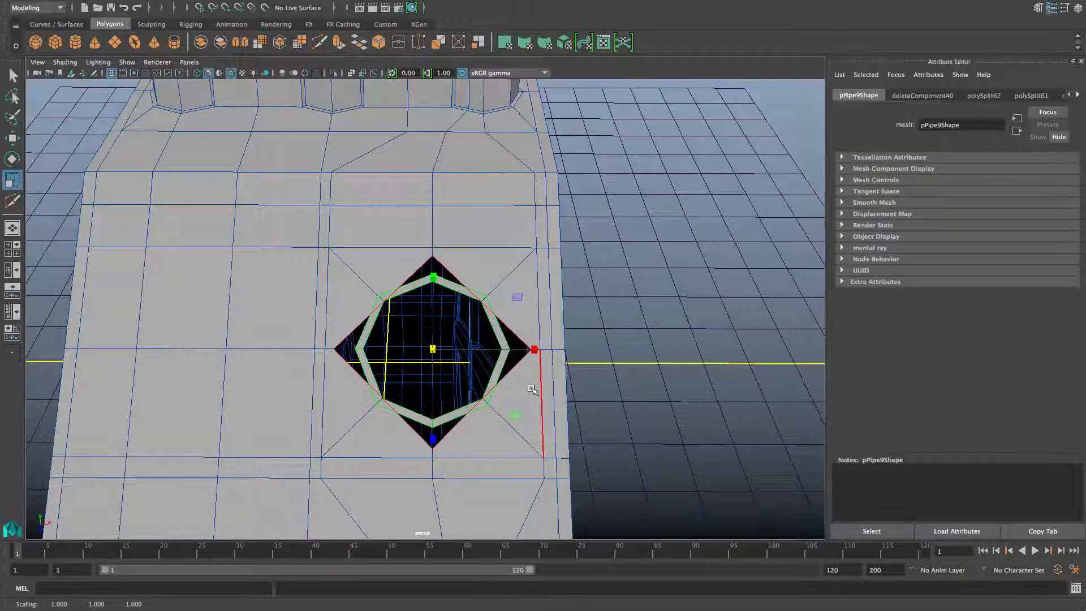
# Combine the jerry can body and the eight-sided guide ring into one mesh.
pyautogui.press('F8')
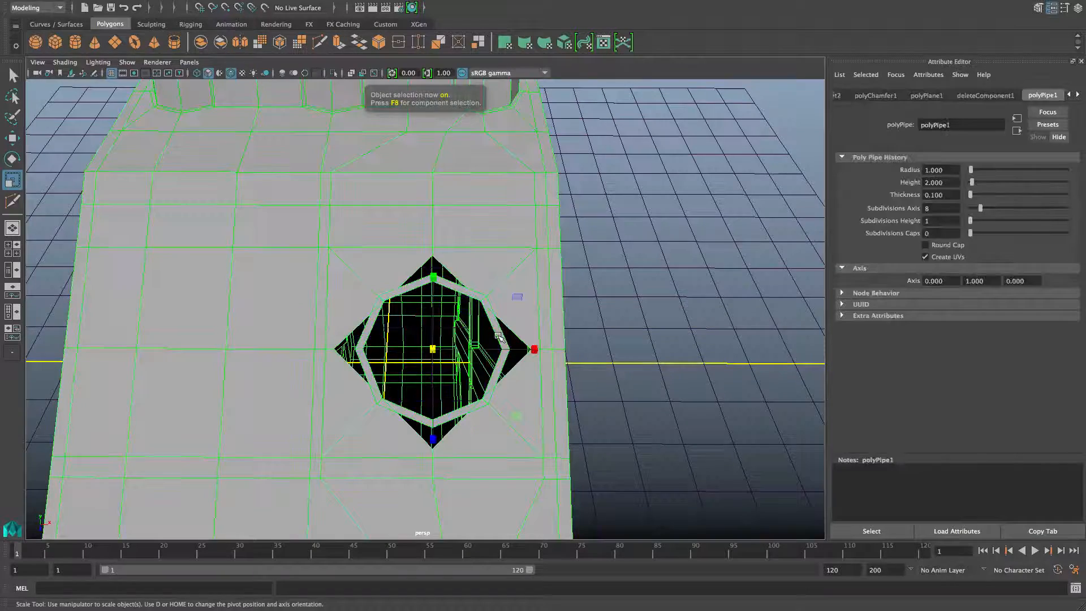
pyautogui.moveTo(432, 349)
pyautogui.mouseDown()
pyautogui.moveTo(454, 356)
pyautogui.moveTo(368, 339)
pyautogui.moveTo(444, 347)
pyautogui.moveTo(417, 337)
pyautogui.mouseUp()
pyautogui.moveTo(417, 337)
pyautogui.keyDown('alt'); pyautogui.mouseDown()
pyautogui.moveTo(396, 335)
pyautogui.moveTo(413, 352)
pyautogui.mouseUp(); pyautogui.keyUp('alt')
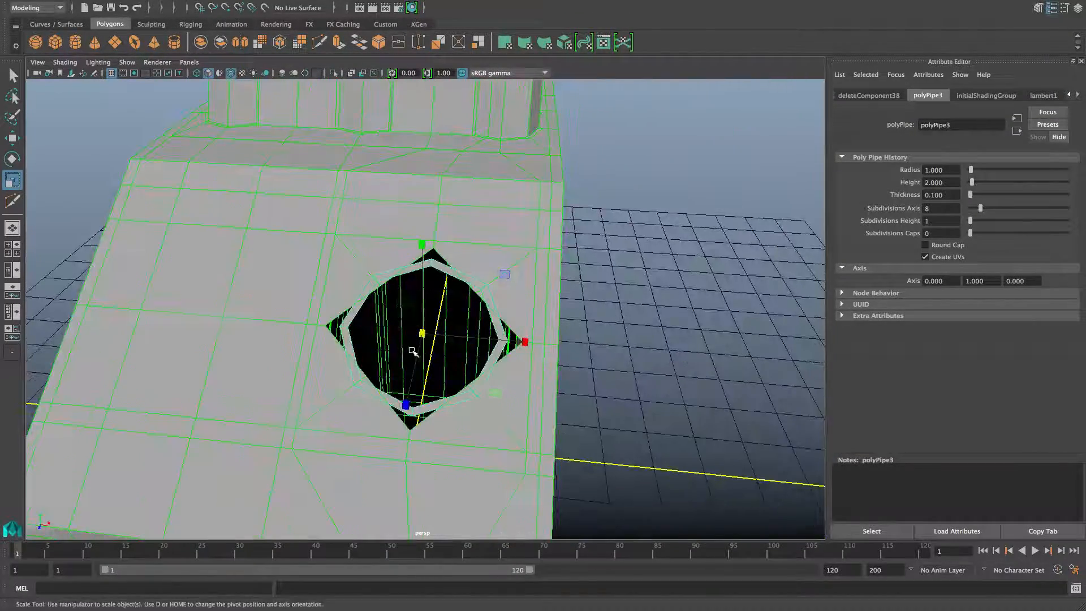
pyautogui.moveTo(321, 275); pyautogui.dragTo(445, 327)
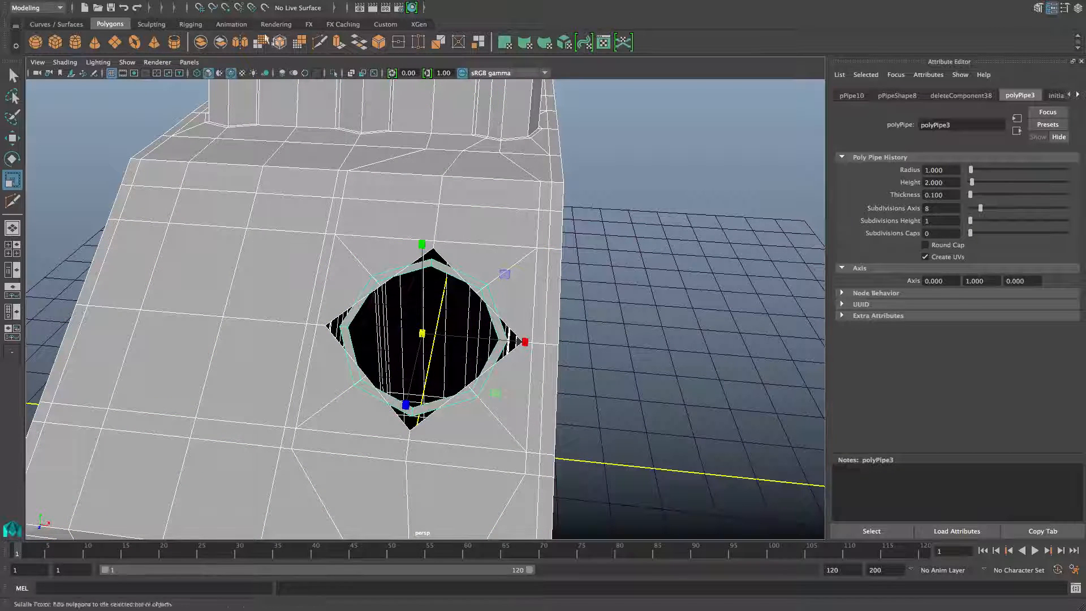
pyautogui.keyDown('shift'); pyautogui.moveTo(358, 247); pyautogui.dragTo(334, 438, button='right'); pyautogui.keyUp('shift')
pyautogui.keyDown('alt'); pyautogui.moveTo(401, 355); pyautogui.dragTo(402, 336); pyautogui.keyUp('alt')
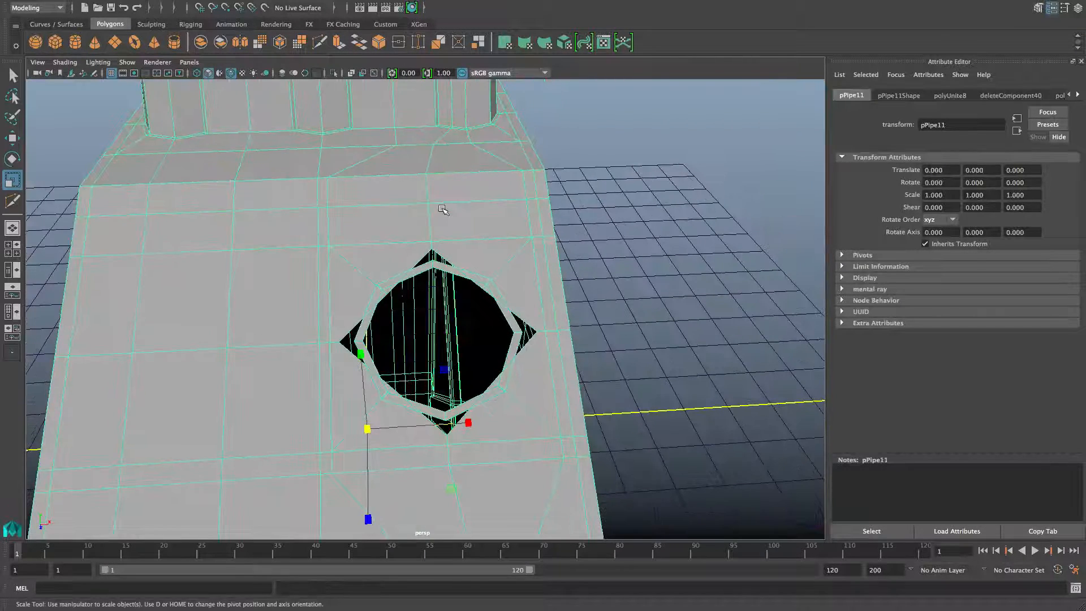
# Scale the four diagonal vertices on the hole's border outward together, shaping the opening into an octagon slightly larger than the guide ring.
pyautogui.moveTo(443, 210); pyautogui.dragTo(443, 180, button='right')
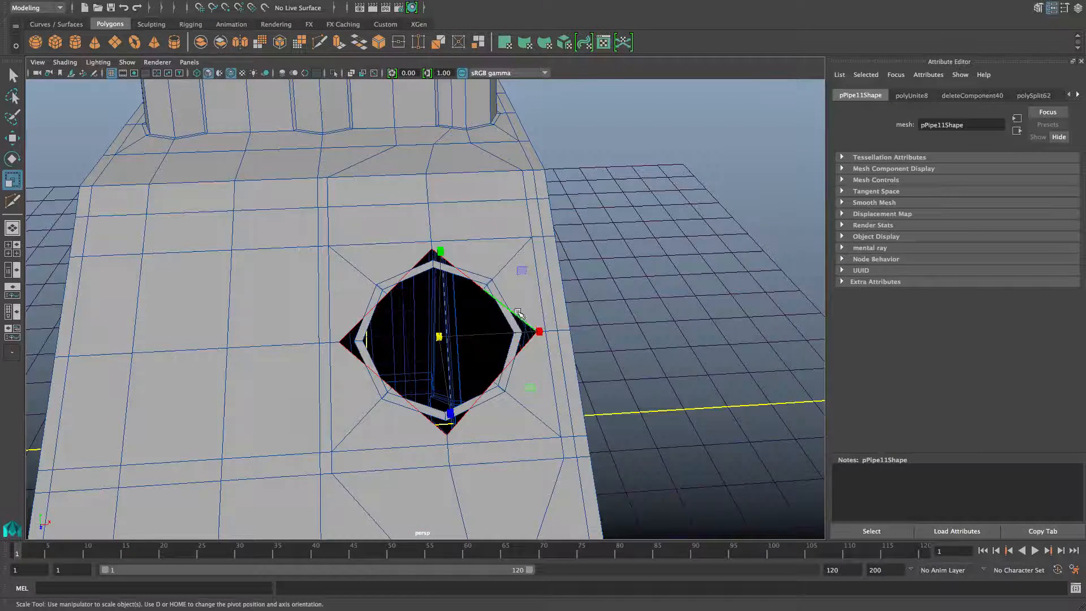
pyautogui.moveTo(518, 312); pyautogui.dragTo(491, 316, button='right')
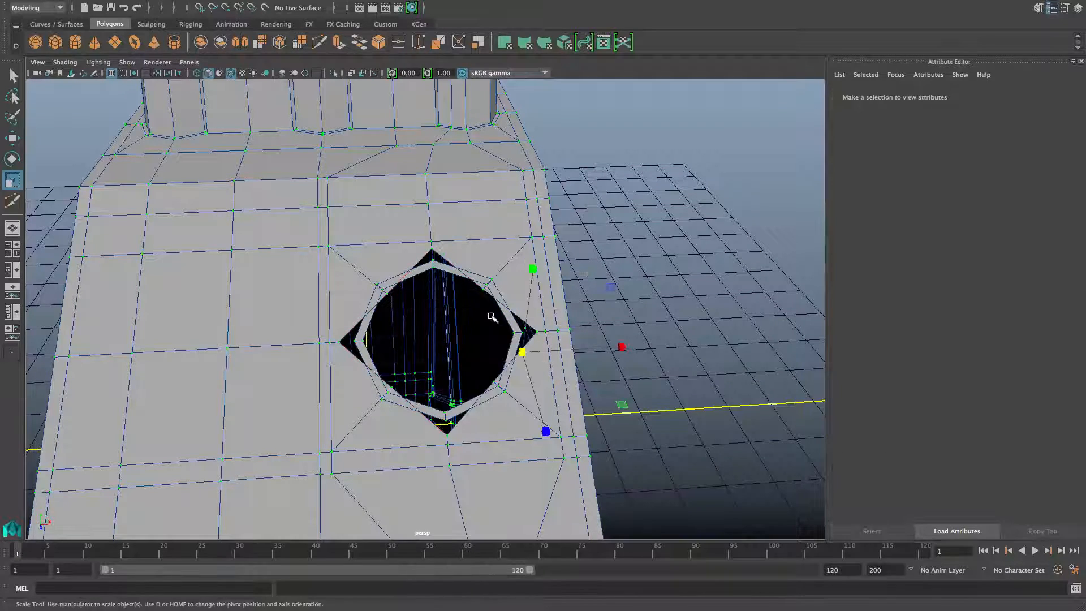
pyautogui.click(540, 273)
pyautogui.click(484, 289)
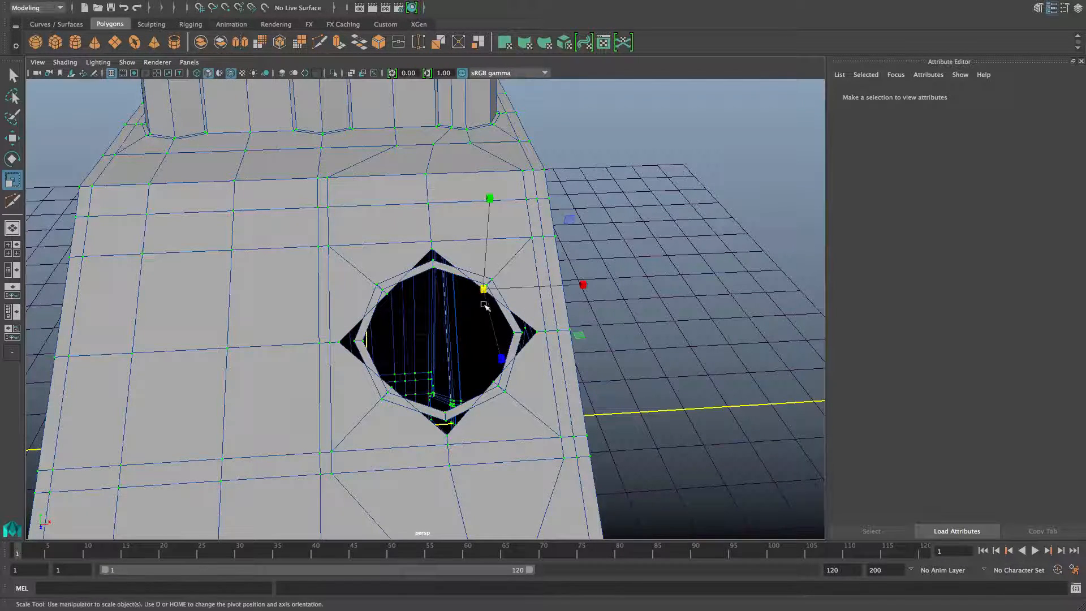
pyautogui.keyDown('alt'); pyautogui.moveTo(482, 296); pyautogui.dragTo(455, 386); pyautogui.keyUp('alt')
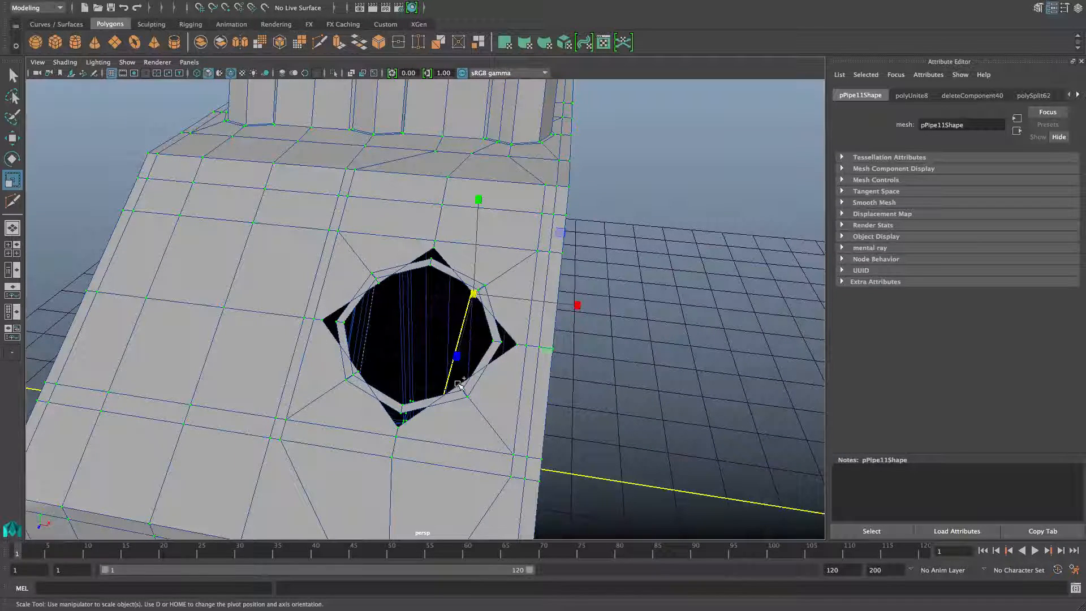
pyautogui.keyDown('shift'); pyautogui.click(458, 385); pyautogui.keyUp('shift')
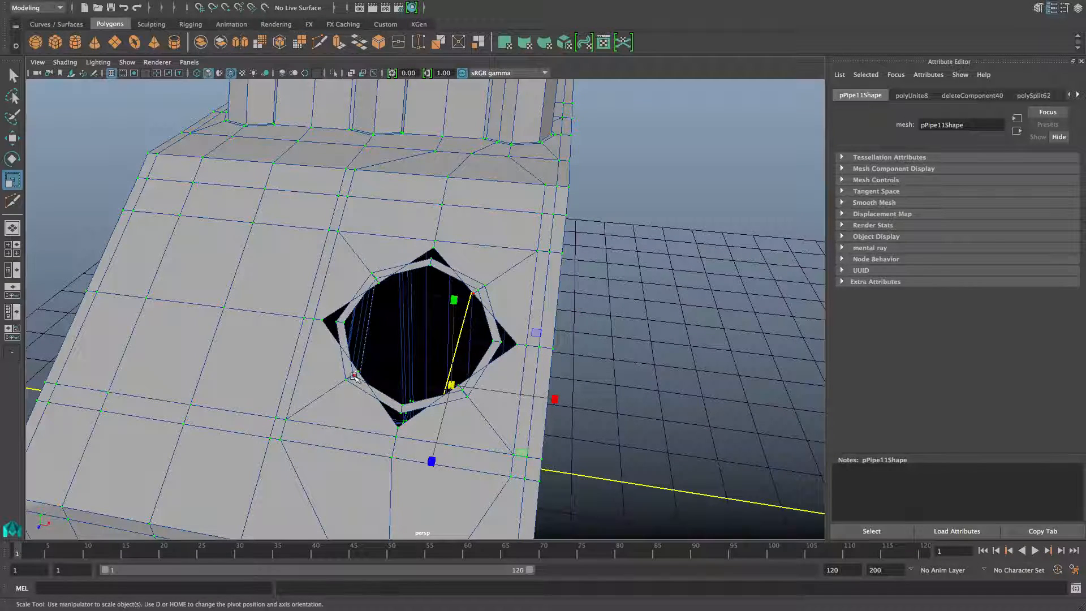
pyautogui.hotkey('ctrl', 'z')
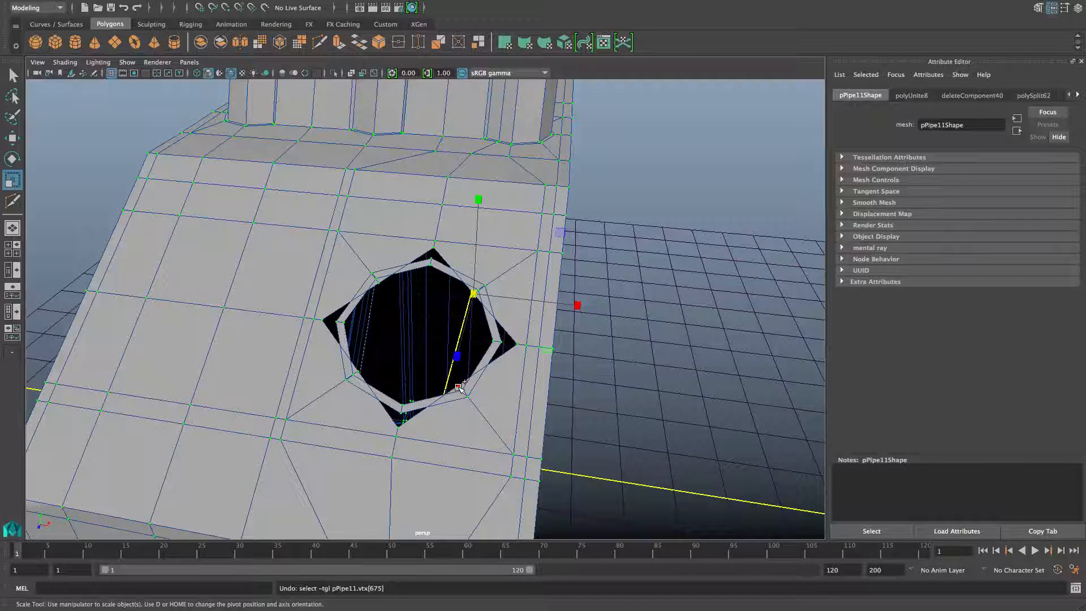
pyautogui.keyDown('shift'); pyautogui.click(459, 387); pyautogui.keyUp('shift')
pyautogui.keyDown('alt'); pyautogui.moveTo(393, 396); pyautogui.dragTo(422, 423); pyautogui.keyUp('alt')
pyautogui.keyDown('shift'); pyautogui.click(380, 390); pyautogui.keyUp('shift')
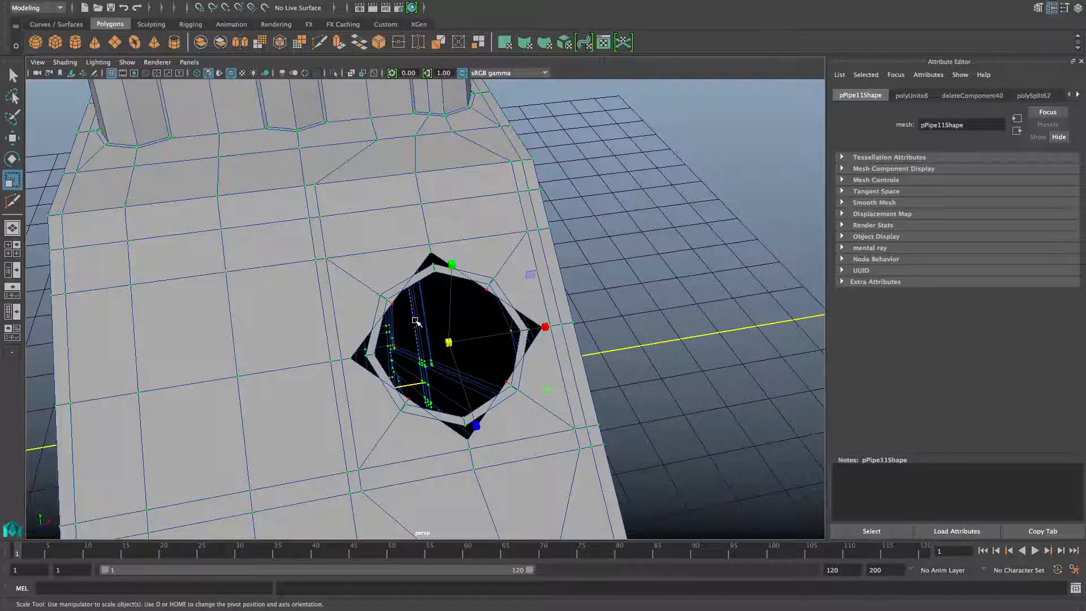
pyautogui.moveTo(451, 343); pyautogui.dragTo(423, 340)
pyautogui.press('F8')
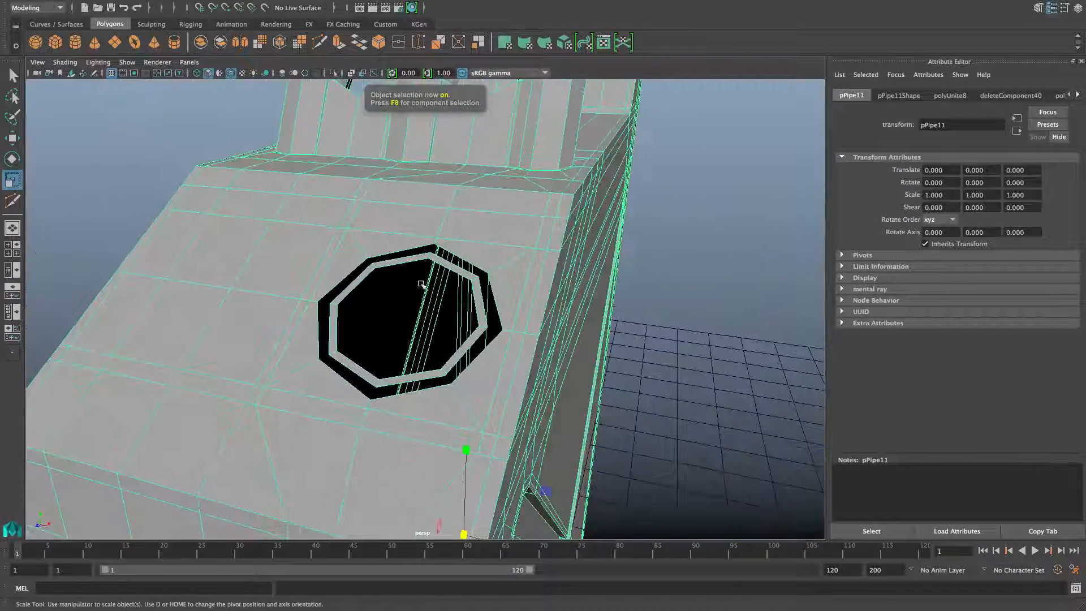
# Weld the octagonal opening's three corners nearest the handle onto the matching outer vertices of the guide ring with Target Weld.
pyautogui.keyDown('shift'); pyautogui.moveTo(385, 238); pyautogui.dragTo(384, 208, button='right'); pyautogui.keyUp('shift')
pyautogui.scroll(3, 508, 249)
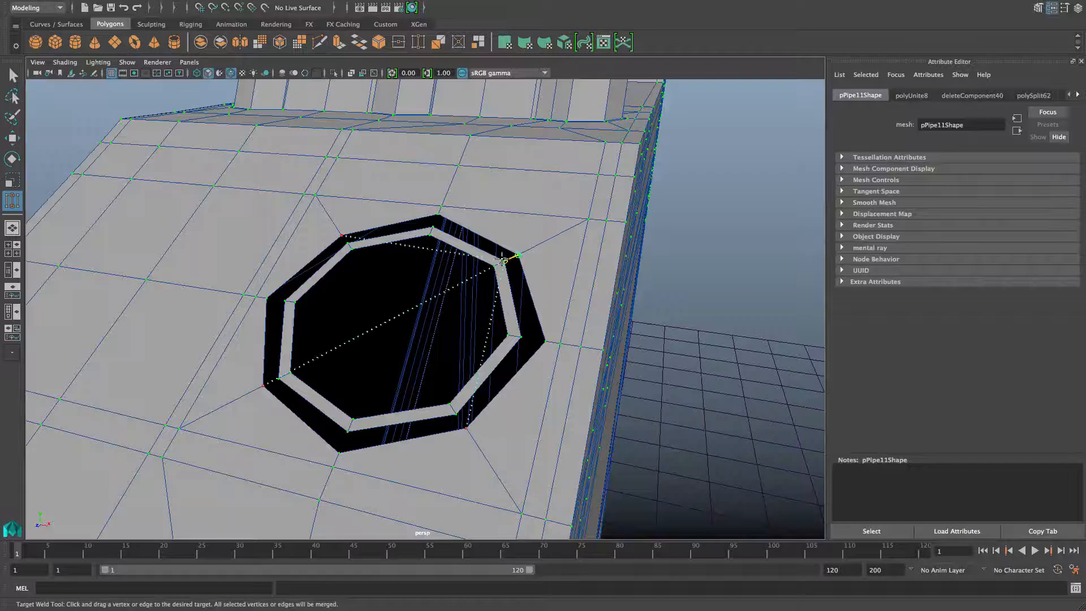
pyautogui.moveTo(503, 260); pyautogui.dragTo(503, 261)
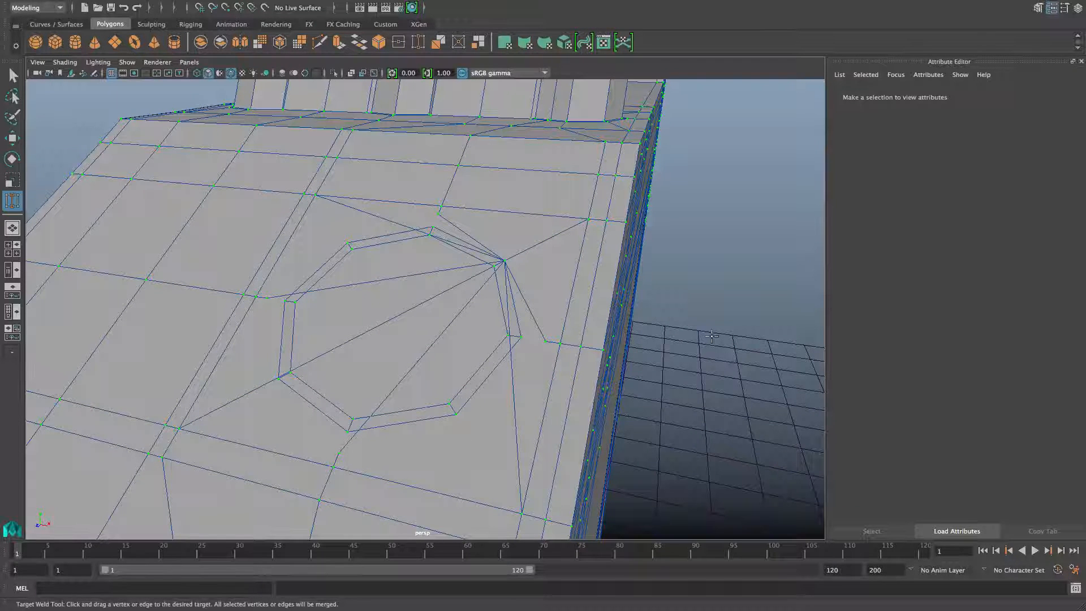
pyautogui.hotkey('ctrl', 'z')
pyautogui.click(695, 232)
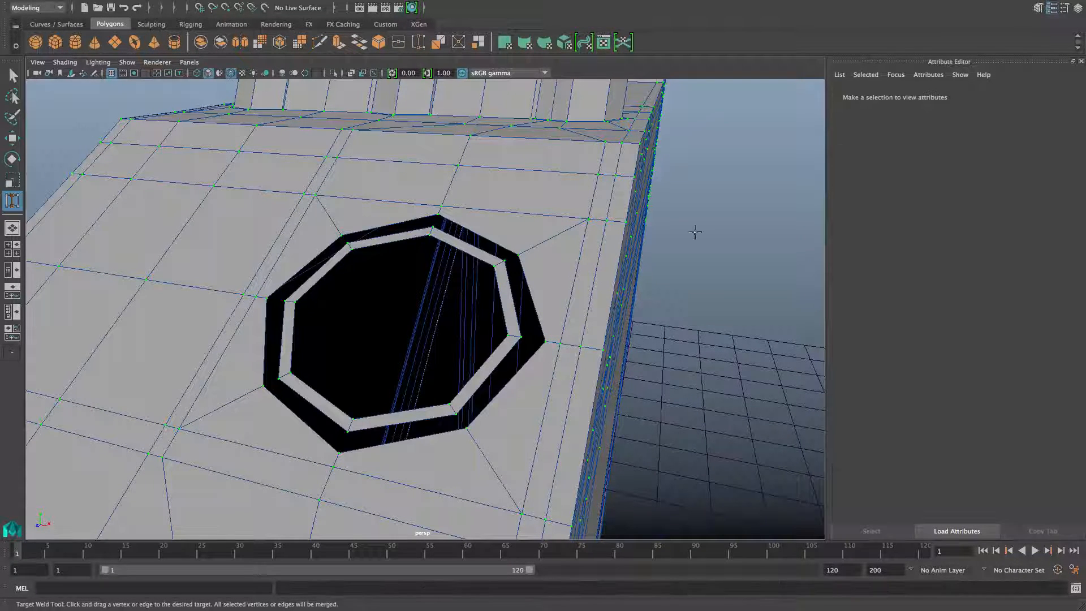
pyautogui.moveTo(509, 258); pyautogui.dragTo(503, 260)
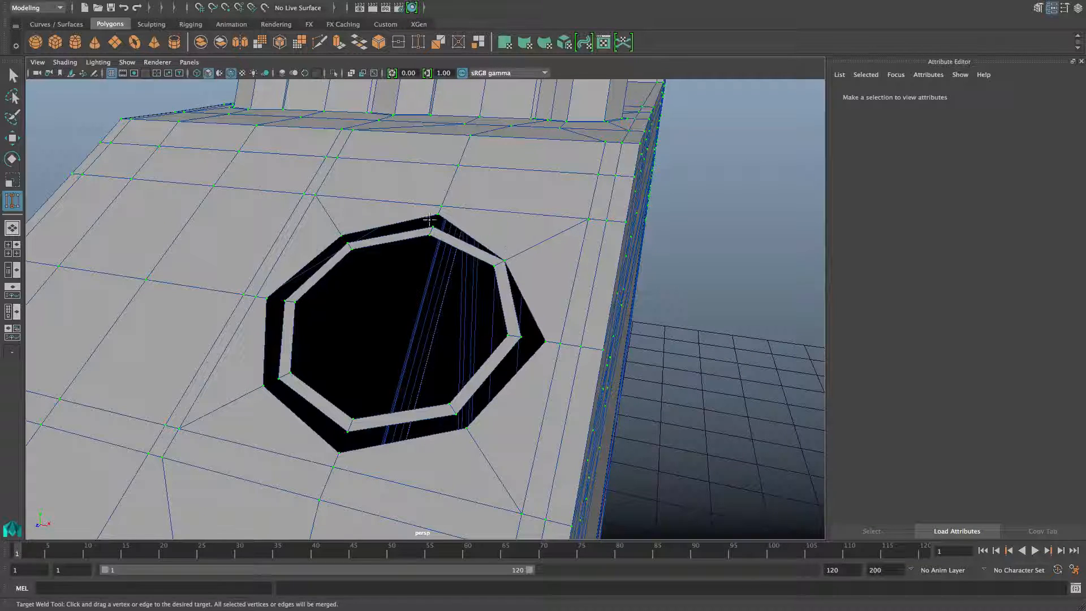
pyautogui.moveTo(433, 212); pyautogui.dragTo(430, 225)
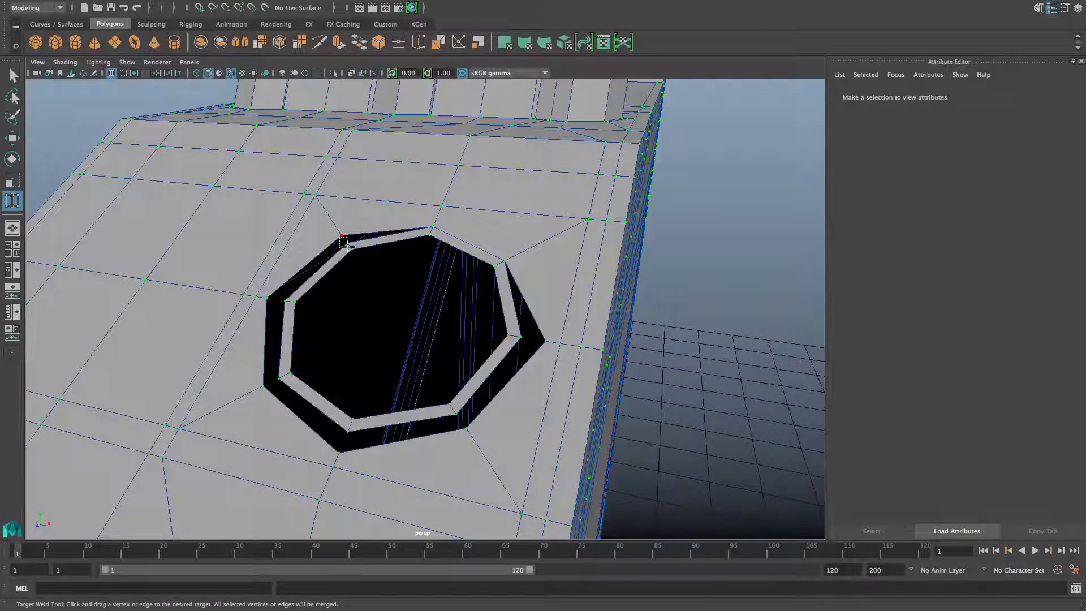
pyautogui.moveTo(348, 248); pyautogui.dragTo(348, 246)
pyautogui.click(750, 271)
pyautogui.moveTo(344, 237); pyautogui.dragTo(349, 246)
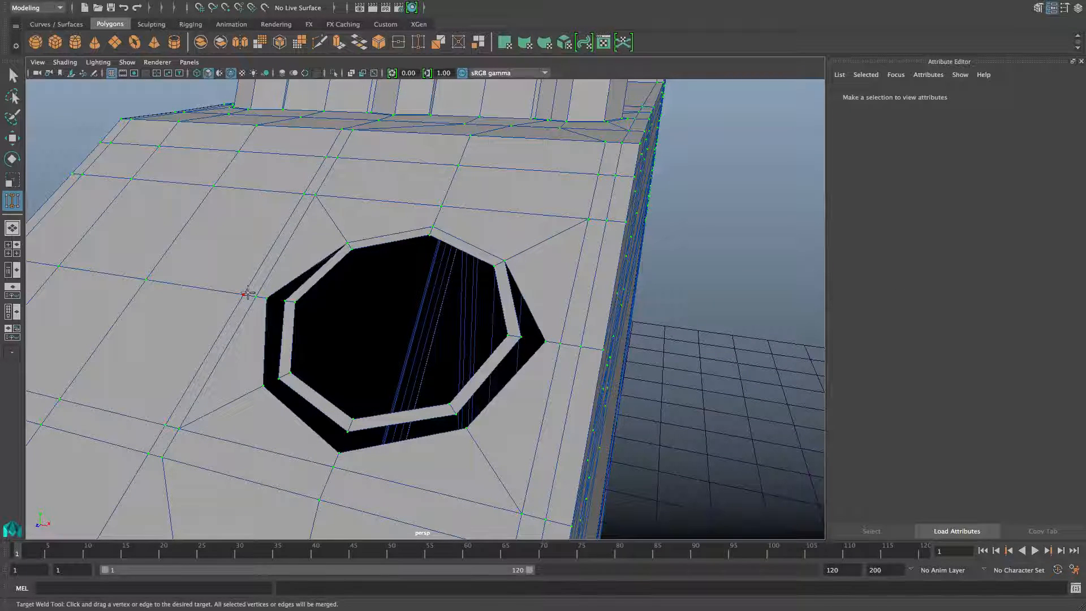
# Weld the opening's remaining five corner vertices onto the guide ring's matching outer vertices.
pyautogui.moveTo(276, 302); pyautogui.dragTo(284, 301)
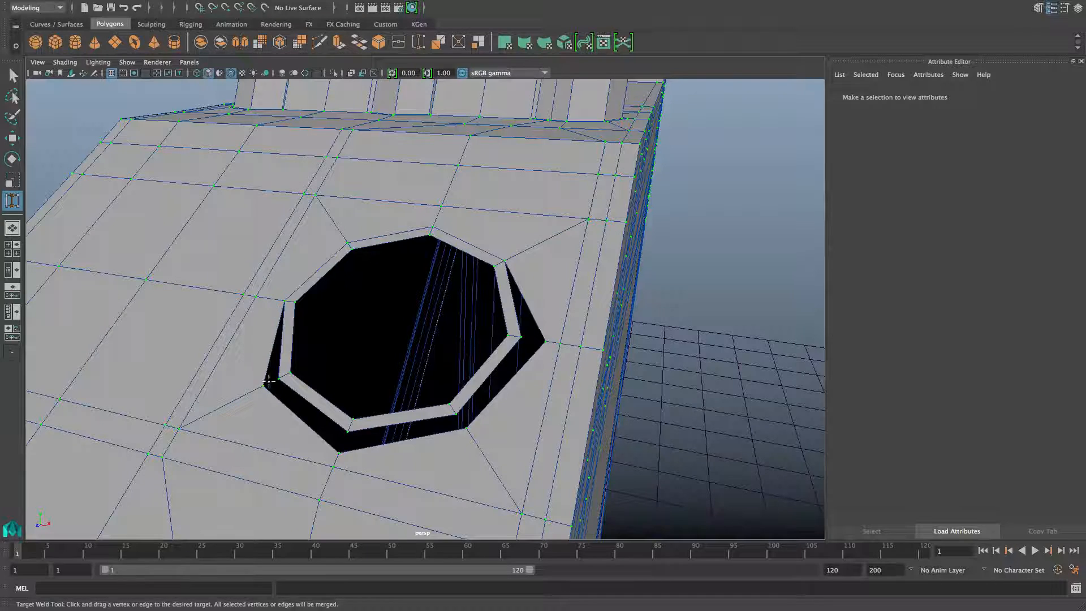
pyautogui.moveTo(279, 383); pyautogui.dragTo(278, 378)
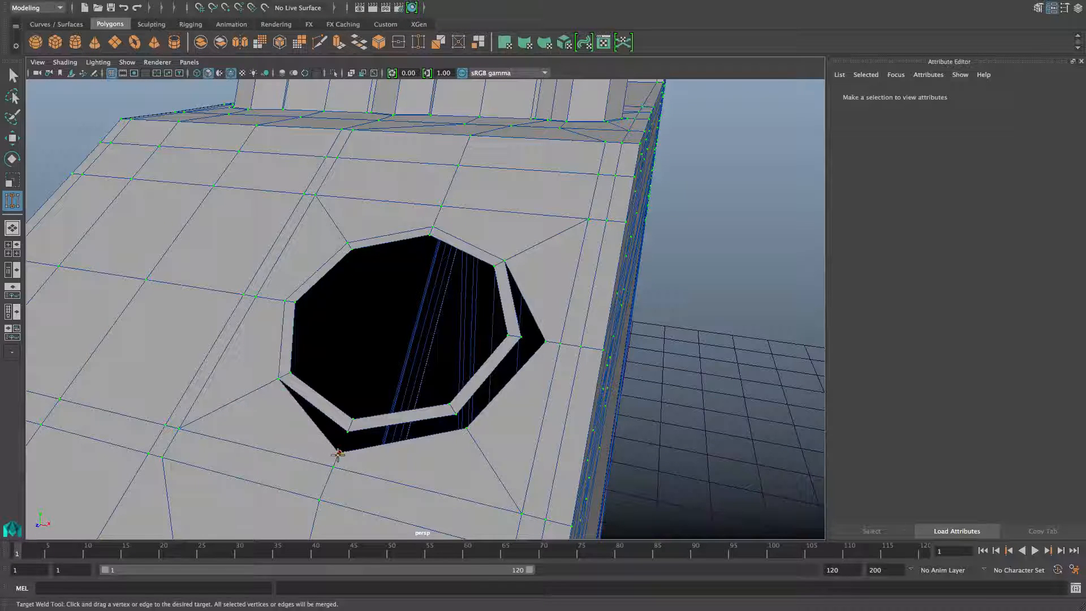
pyautogui.moveTo(345, 432); pyautogui.dragTo(349, 429)
pyautogui.moveTo(462, 427); pyautogui.dragTo(453, 405)
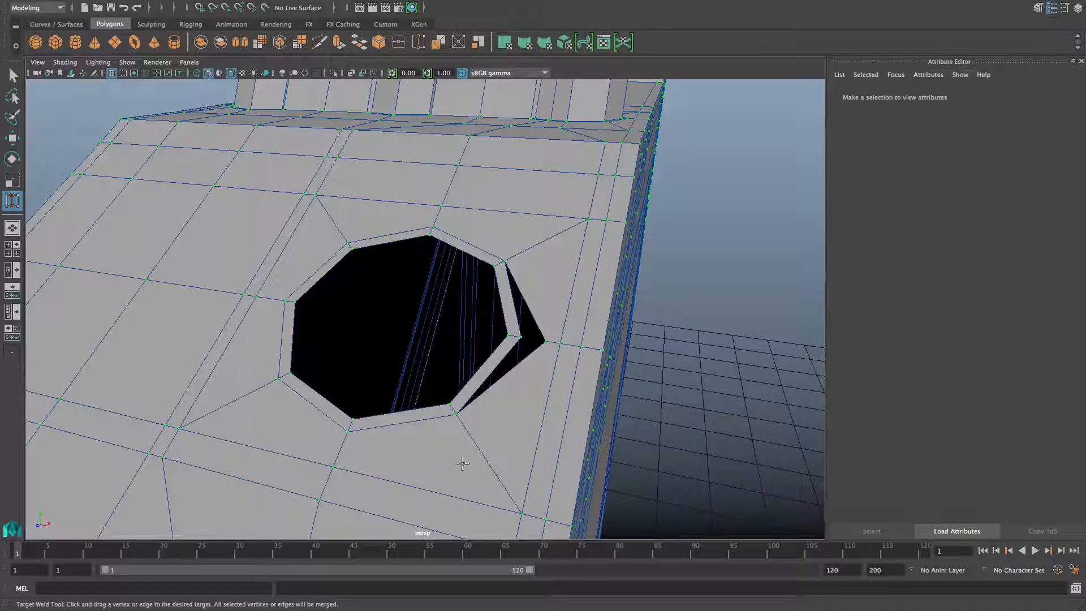
pyautogui.moveTo(527, 337); pyautogui.dragTo(407, 317)
# Extrude the guide ring's inner border edge loop outward from the sloped face with a local Z translation of 0.263.
pyautogui.rightClick(406, 279)
pyautogui.keyDown('alt'); pyautogui.moveTo(405, 278); pyautogui.dragTo(459, 297); pyautogui.keyUp('alt')
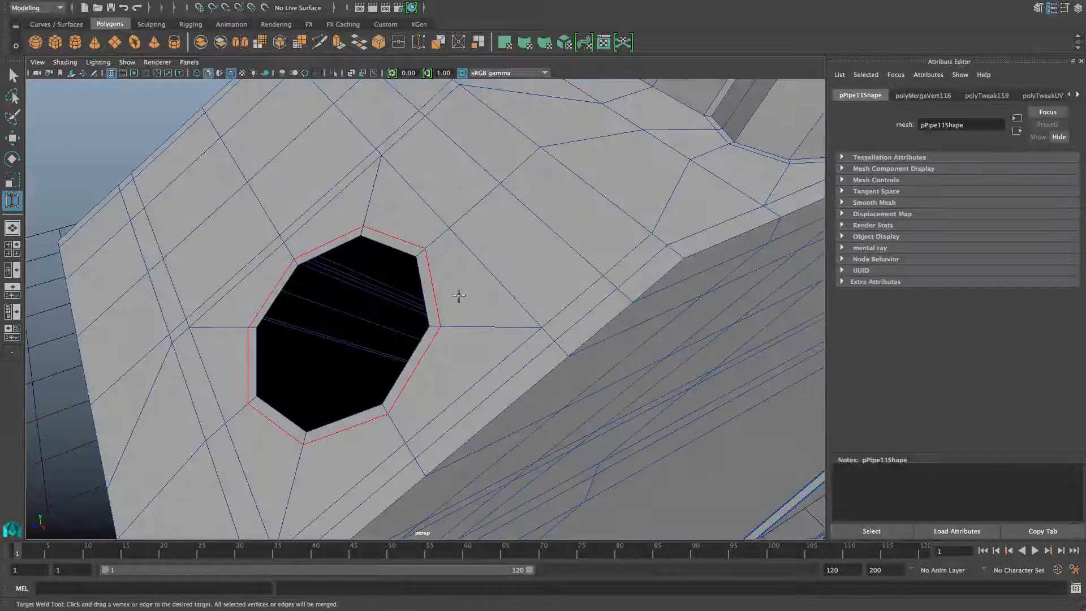
pyautogui.press('q')
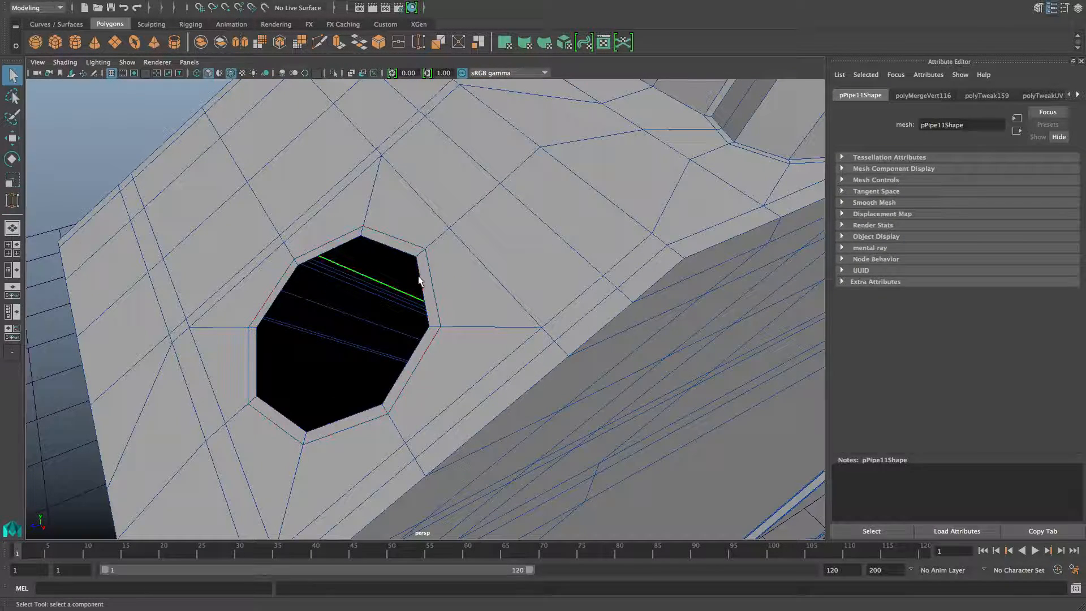
pyautogui.doubleClick(422, 278)
pyautogui.keyDown('alt'); pyautogui.moveTo(436, 334); pyautogui.dragTo(503, 410); pyautogui.keyUp('alt')
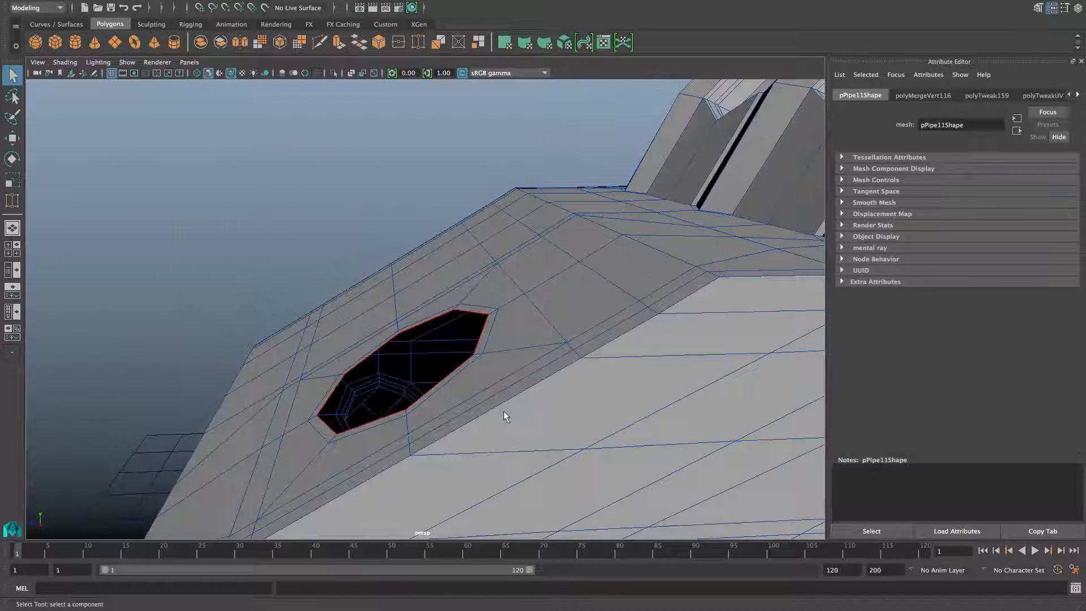
pyautogui.click(336, 40)
pyautogui.moveTo(414, 303)
pyautogui.keyDown('alt'); pyautogui.mouseDown()
pyautogui.moveTo(437, 297)
pyautogui.moveTo(417, 302)
pyautogui.mouseUp(); pyautogui.keyUp('alt')
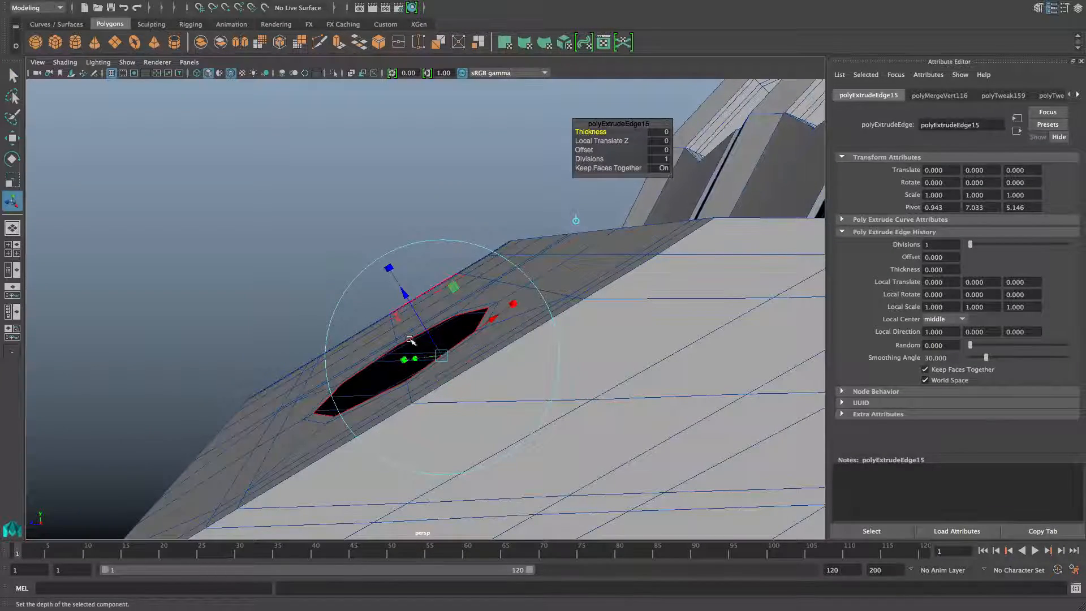
pyautogui.moveTo(422, 357)
pyautogui.keyDown('alt'); pyautogui.mouseDown()
pyautogui.moveTo(431, 354)
pyautogui.moveTo(419, 339)
pyautogui.mouseUp(); pyautogui.keyUp('alt')
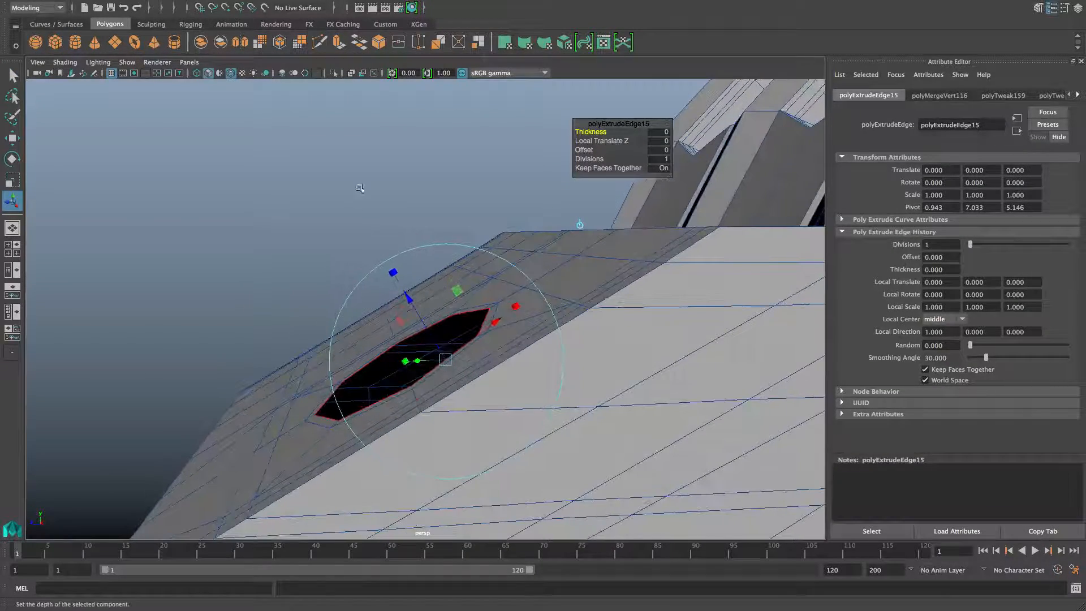
pyautogui.moveTo(466, 365)
pyautogui.keyDown('alt'); pyautogui.mouseDown()
pyautogui.moveTo(450, 371)
pyautogui.moveTo(483, 390)
pyautogui.moveTo(473, 358)
pyautogui.mouseUp(); pyautogui.keyUp('alt')
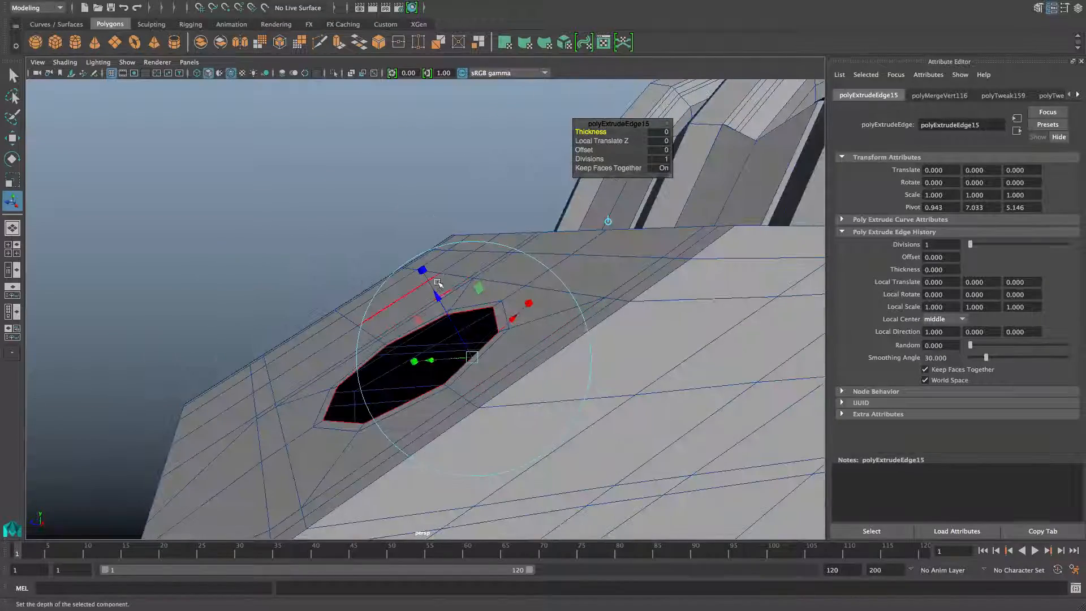
pyautogui.moveTo(438, 298); pyautogui.dragTo(406, 296)
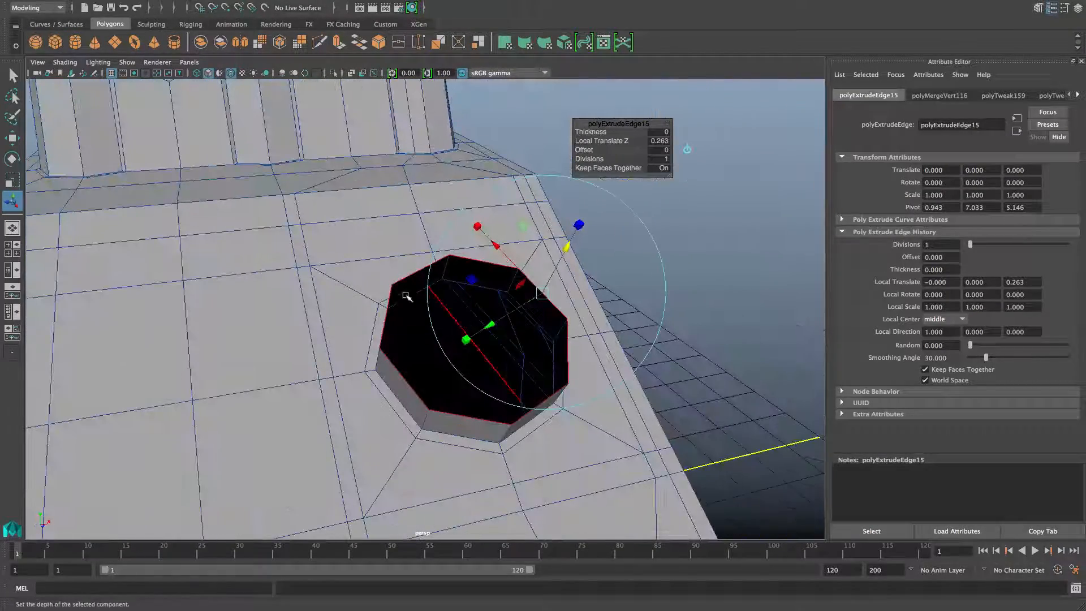
# Lengthen the extruded spout wall to a local Z translation of 1.115.
pyautogui.keyDown('alt'); pyautogui.moveTo(402, 356); pyautogui.dragTo(485, 394); pyautogui.keyUp('alt')
pyautogui.keyDown('alt'); pyautogui.moveTo(447, 362); pyautogui.dragTo(405, 398, button='middle'); pyautogui.keyUp('alt')
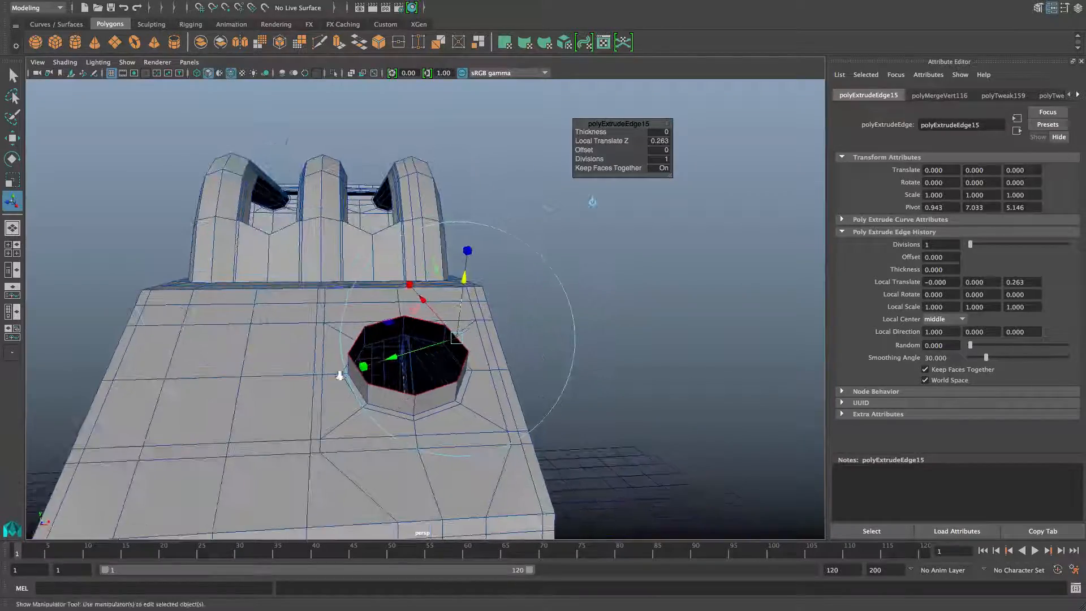
pyautogui.keyDown('alt'); pyautogui.moveTo(339, 376); pyautogui.dragTo(470, 410, button='right'); pyautogui.keyUp('alt')
pyautogui.keyDown('alt'); pyautogui.moveTo(495, 398); pyautogui.dragTo(511, 388, button='middle'); pyautogui.keyUp('alt')
pyautogui.keyDown('alt'); pyautogui.moveTo(511, 388); pyautogui.dragTo(487, 362); pyautogui.keyUp('alt')
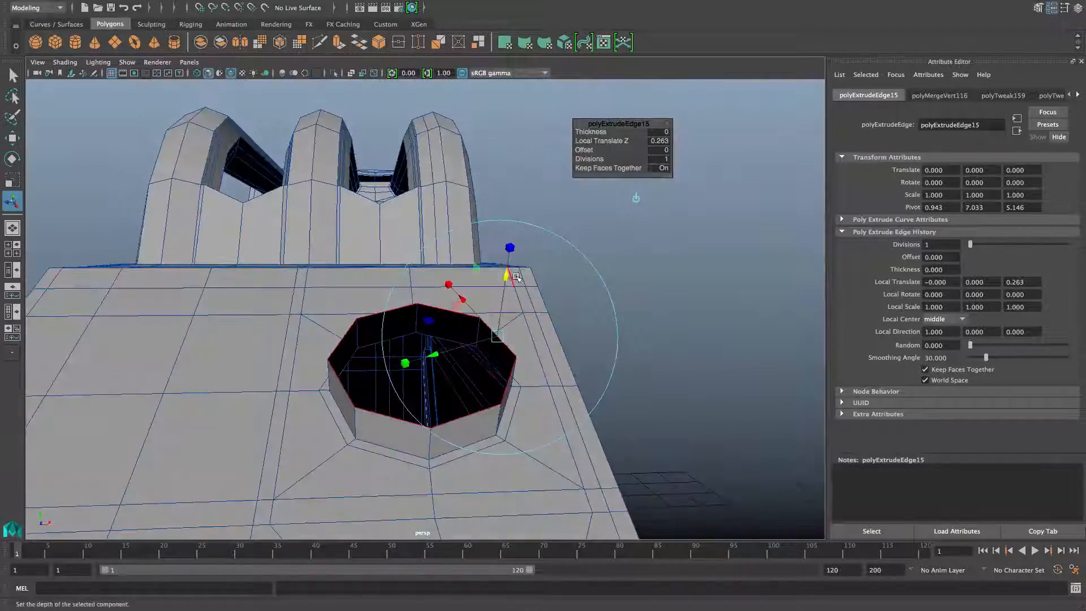
pyautogui.moveTo(507, 277); pyautogui.dragTo(517, 151)
# Scale the two opposite side vertices of the spout's rim inward, narrowing the opening.
pyautogui.keyDown('alt'); pyautogui.moveTo(512, 225); pyautogui.dragTo(380, 306); pyautogui.keyUp('alt')
pyautogui.press('r')
pyautogui.keyDown('alt'); pyautogui.moveTo(367, 304); pyautogui.dragTo(540, 357); pyautogui.keyUp('alt')
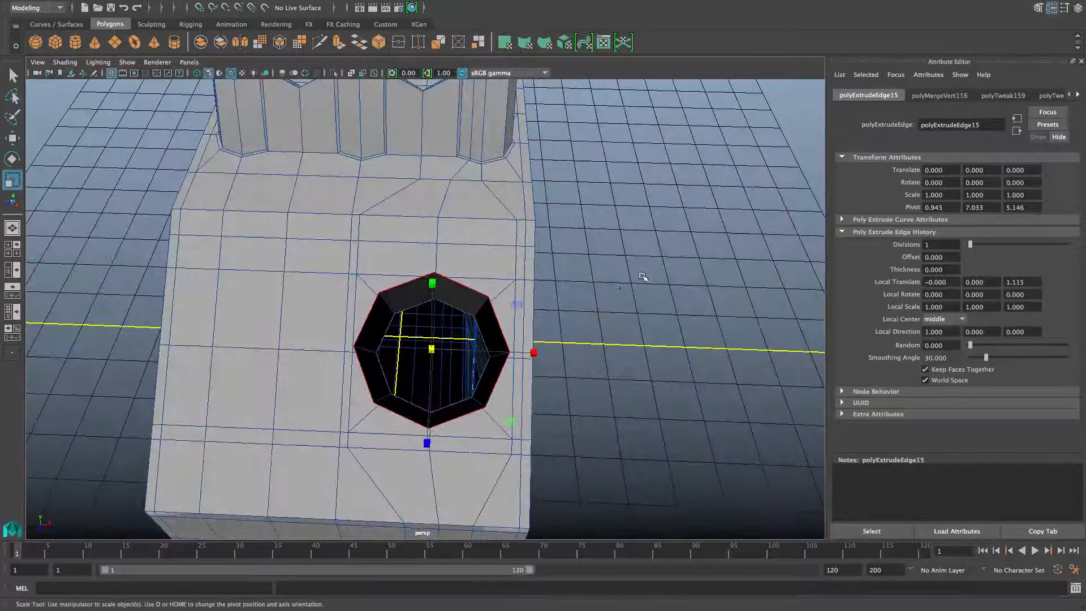
pyautogui.moveTo(642, 277); pyautogui.dragTo(588, 277, button='right')
pyautogui.press('q')
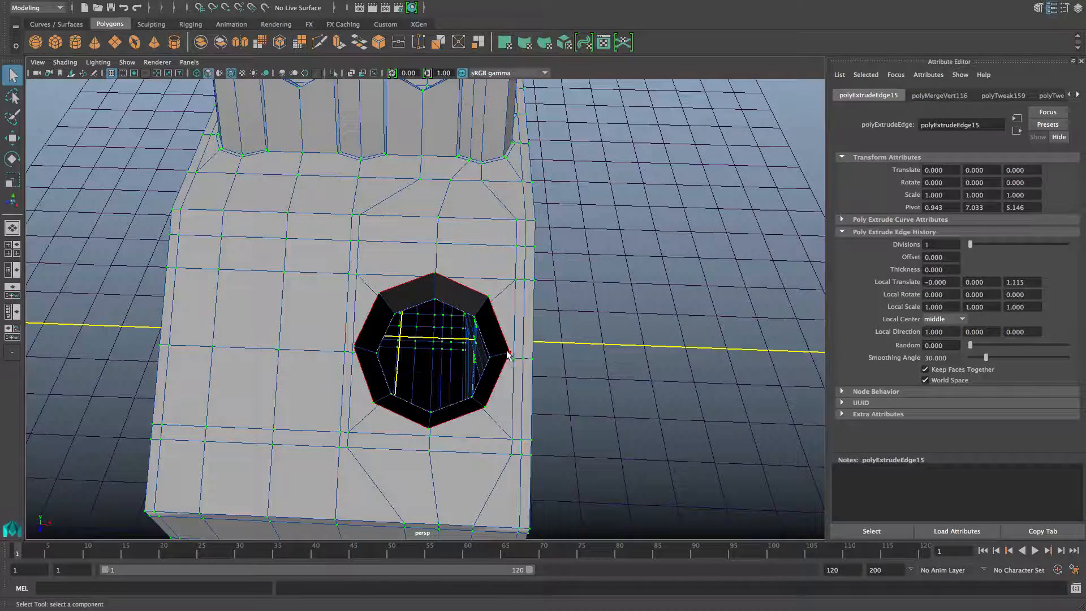
pyautogui.click(355, 348)
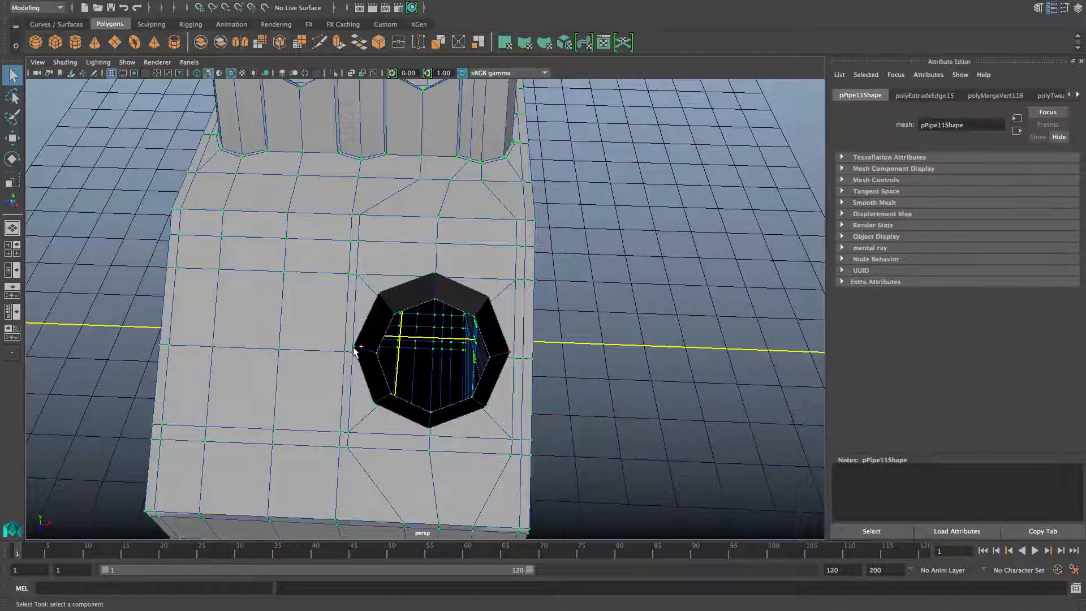
pyautogui.keyDown('alt'); pyautogui.moveTo(440, 349); pyautogui.dragTo(436, 312); pyautogui.keyUp('alt')
pyautogui.press('r')
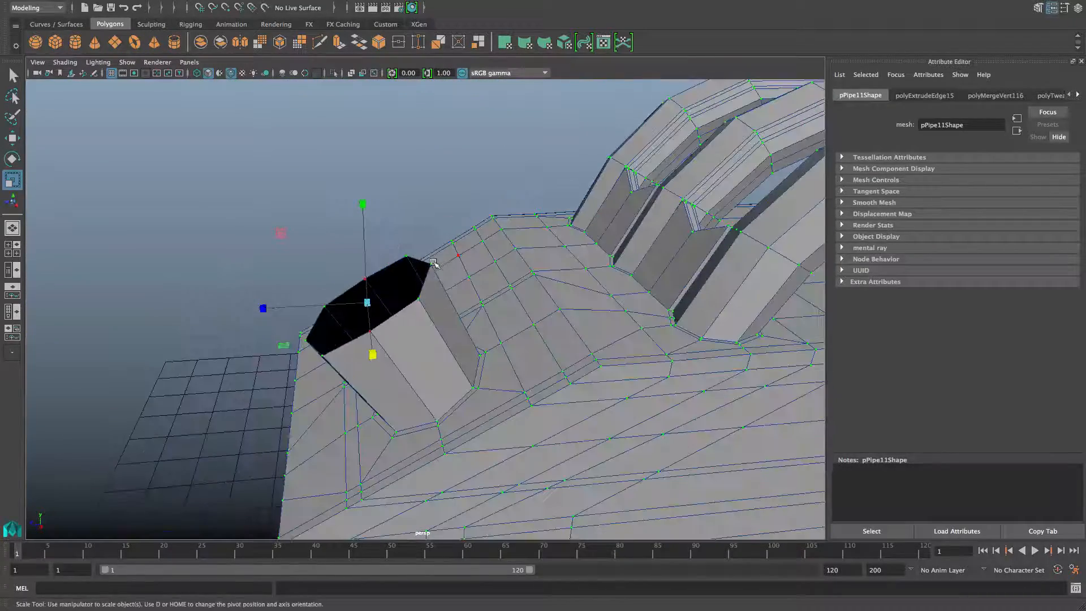
# Lower the spout rim's middle vertex nearest the handle slightly, to a Y position of 8.329 cm.
pyautogui.keyDown('alt'); pyautogui.moveTo(433, 265); pyautogui.dragTo(406, 267); pyautogui.keyUp('alt')
pyautogui.press('w')
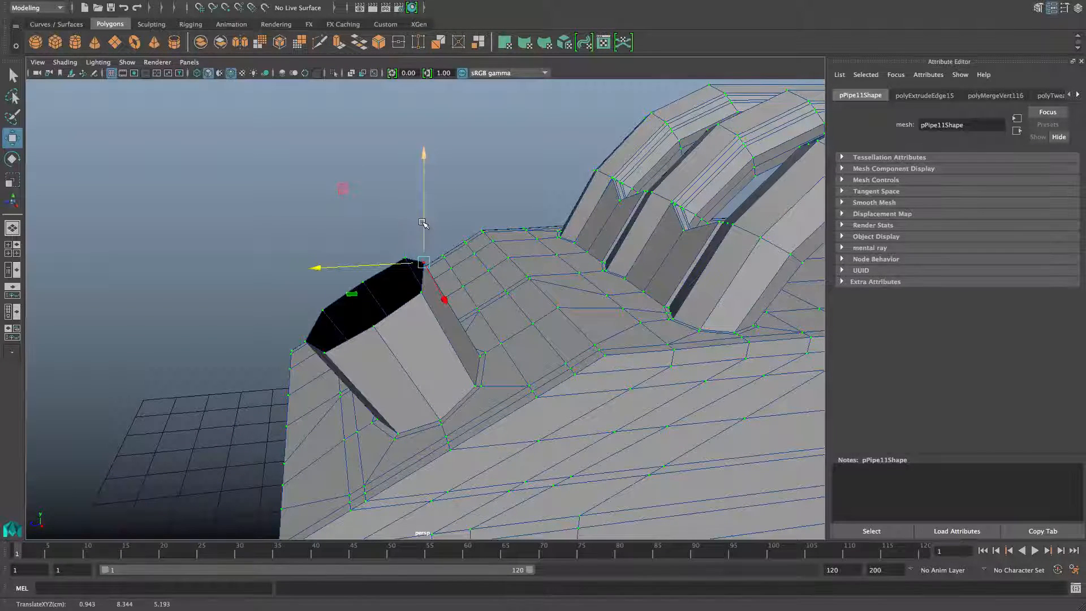
pyautogui.moveTo(424, 222); pyautogui.dragTo(425, 228)
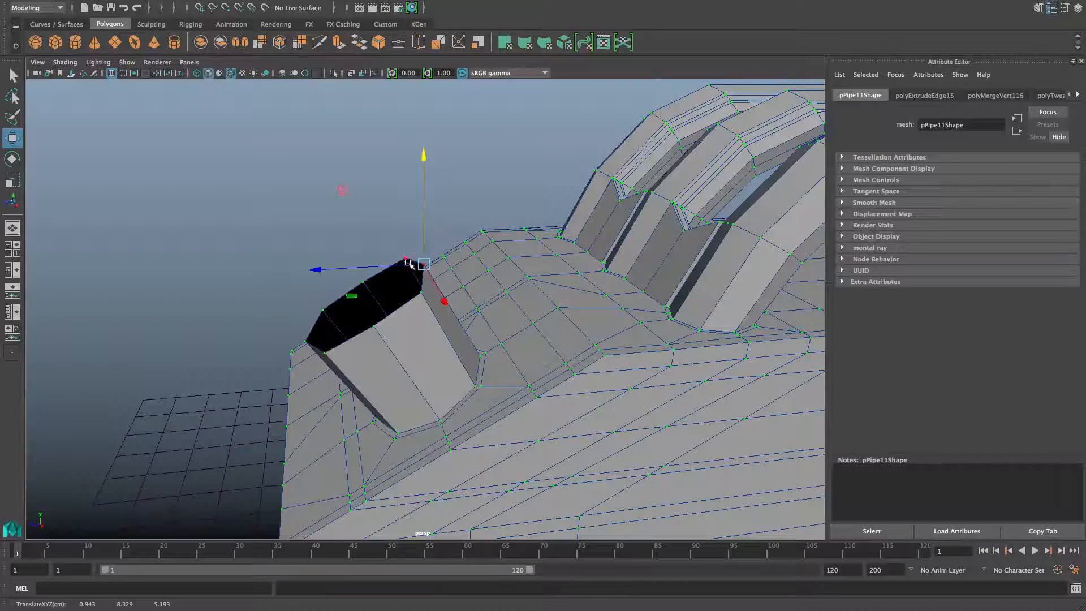
# Extrude the spout's rim edge loop and scale the new edges slightly outward to start a protruding lip.
pyautogui.moveTo(402, 266); pyautogui.dragTo(557, 277)
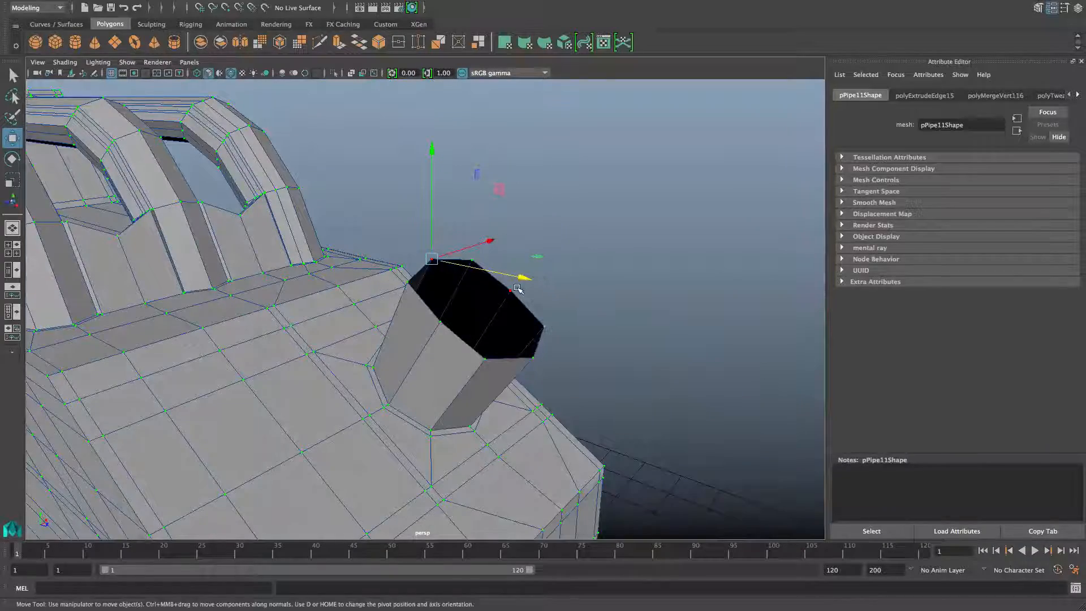
pyautogui.moveTo(517, 286); pyautogui.dragTo(525, 251, button='right')
pyautogui.doubleClick(499, 285)
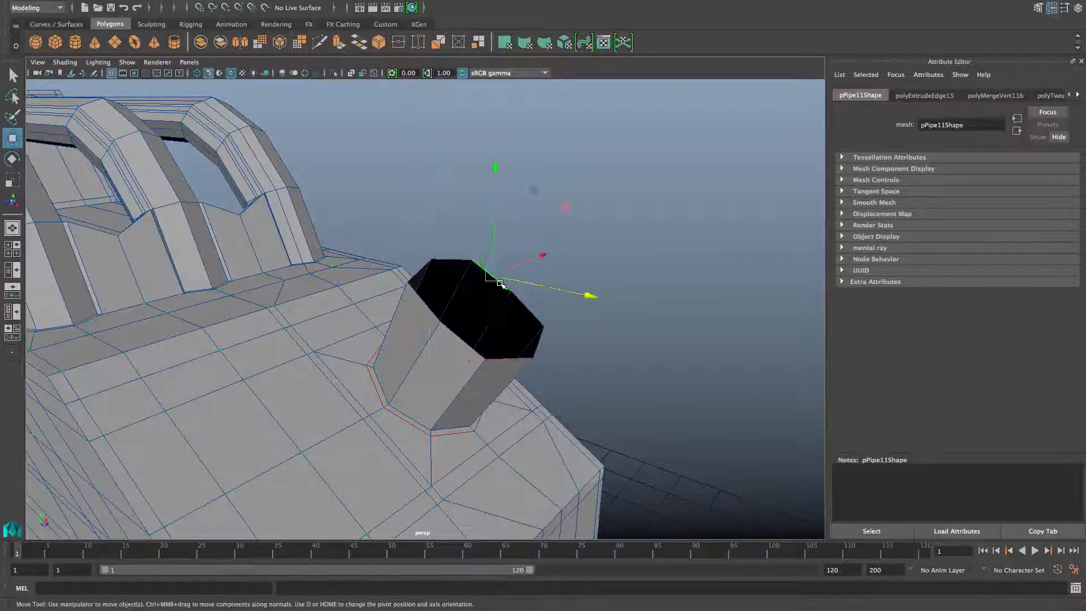
pyautogui.keyDown('alt'); pyautogui.moveTo(499, 284); pyautogui.dragTo(417, 299); pyautogui.keyUp('alt')
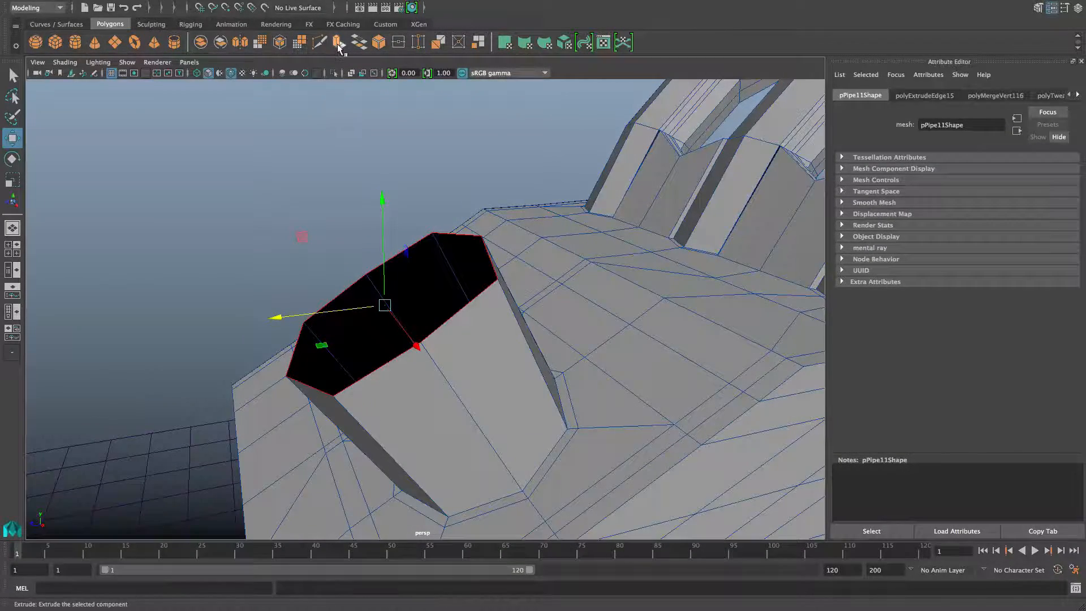
pyautogui.click(337, 42)
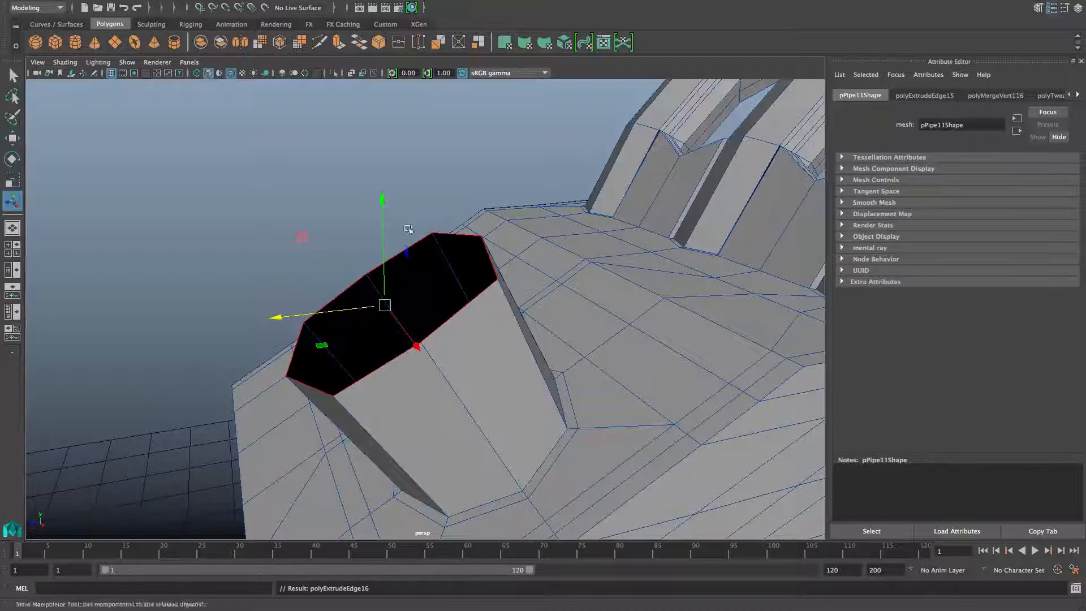
pyautogui.keyDown('alt'); pyautogui.moveTo(432, 318); pyautogui.dragTo(465, 310); pyautogui.keyUp('alt')
pyautogui.press('r')
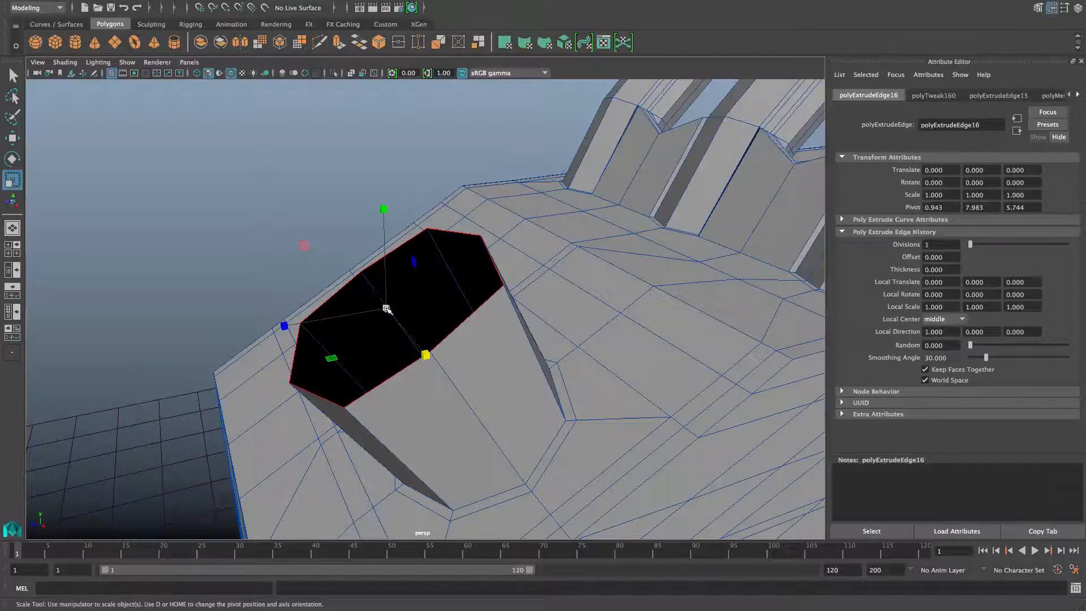
pyautogui.moveTo(387, 308); pyautogui.dragTo(501, 242)
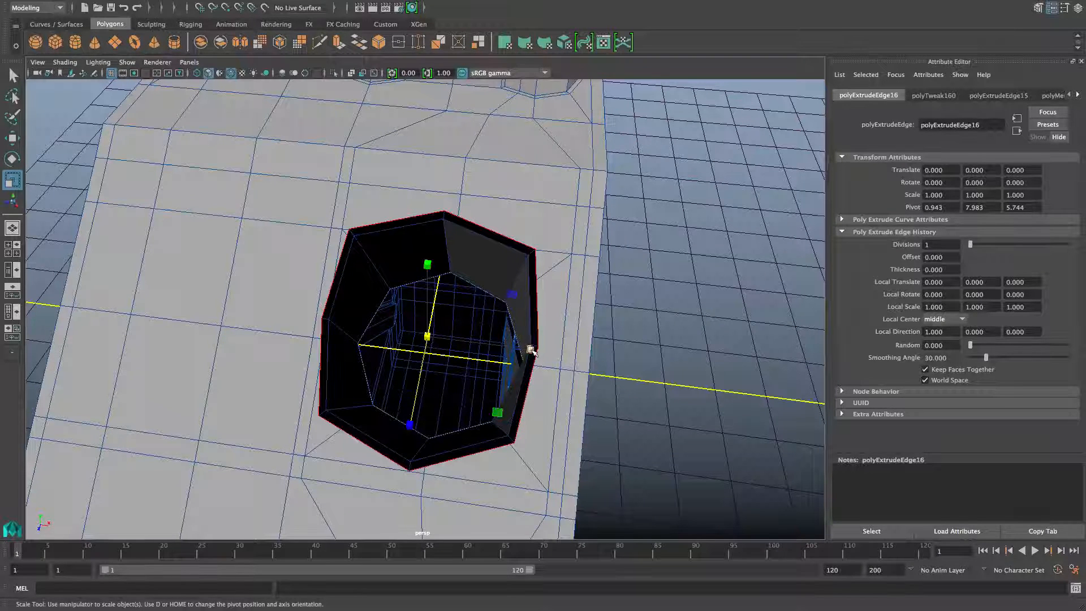
pyautogui.moveTo(531, 349); pyautogui.dragTo(434, 310)
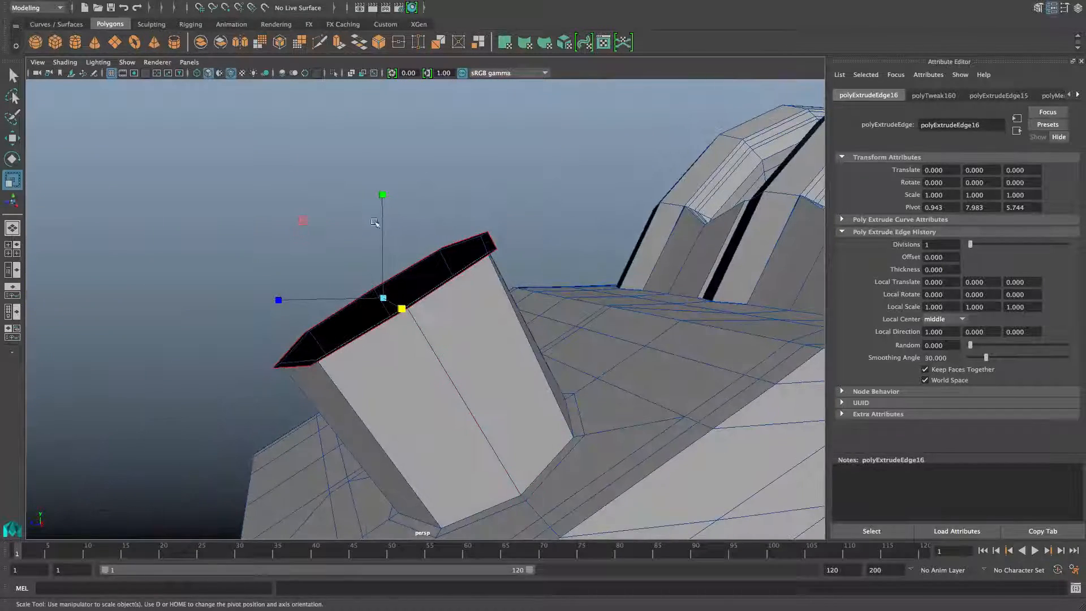
# Extrude the lip's outer edge loop along the spout direction with a local Z translation of -0.097.
pyautogui.click(338, 44)
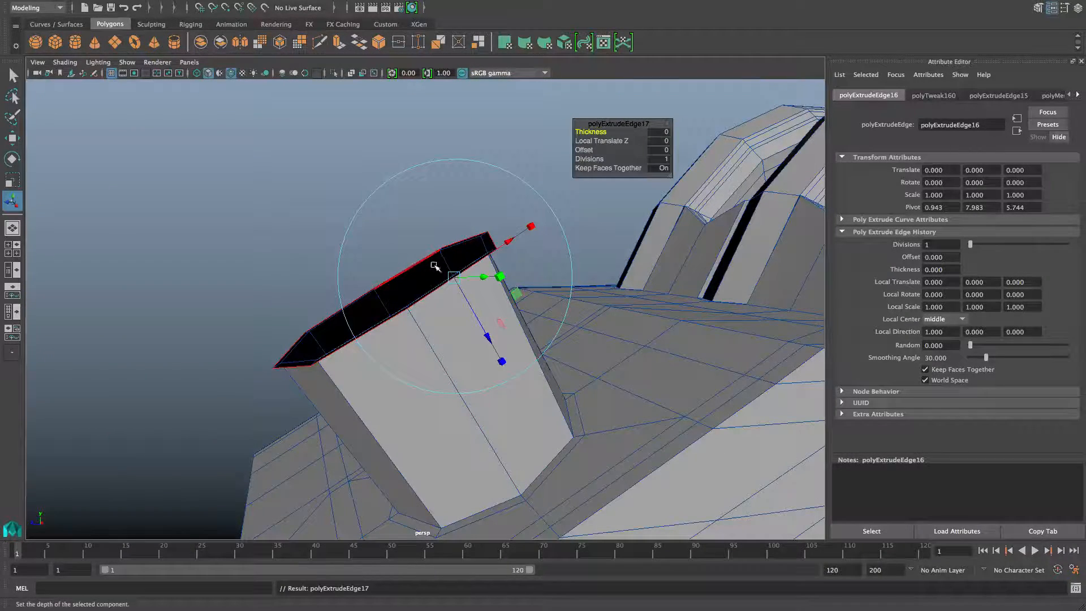
pyautogui.moveTo(485, 335); pyautogui.dragTo(331, 177)
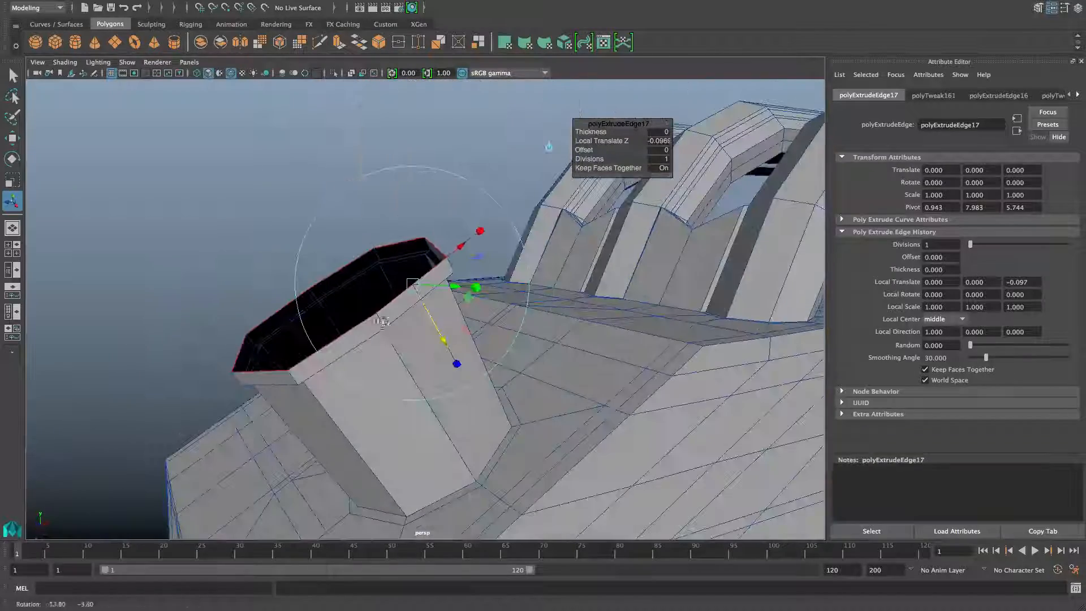
pyautogui.keyDown('alt'); pyautogui.moveTo(394, 255); pyautogui.dragTo(364, 202); pyautogui.keyUp('alt')
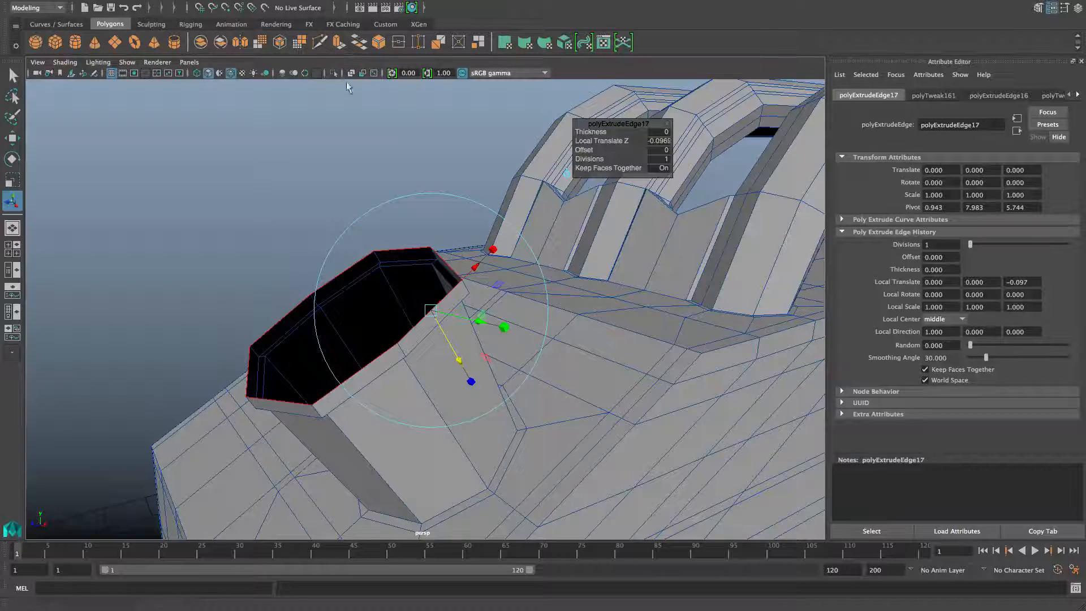
# Extrude the lip's upper edge loop and scale it inward to form a narrow flat top around the opening.
pyautogui.click(339, 42)
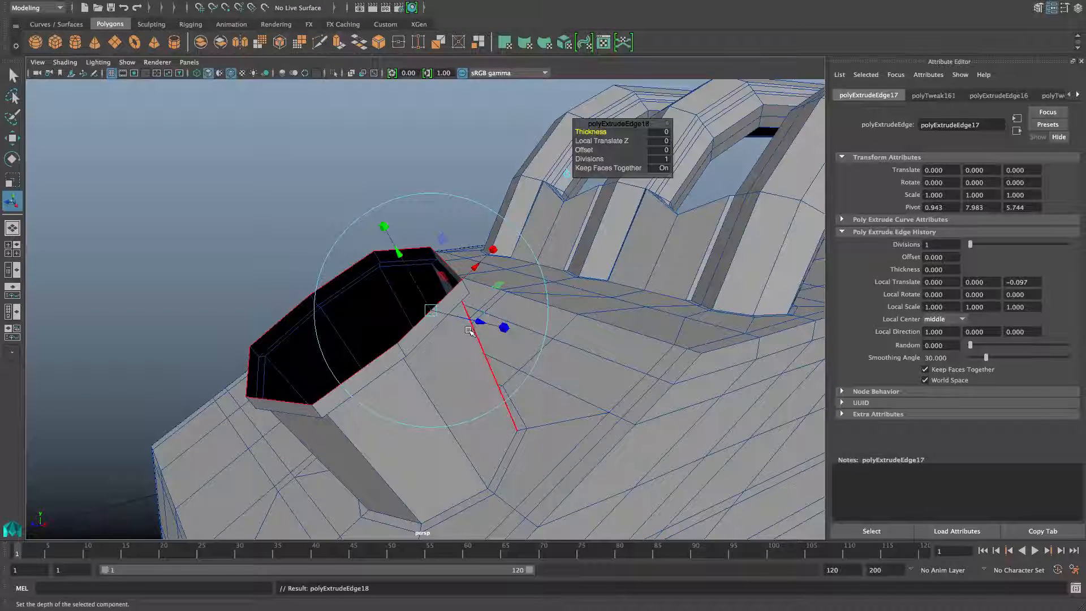
pyautogui.hotkey('ctrl', 'z')
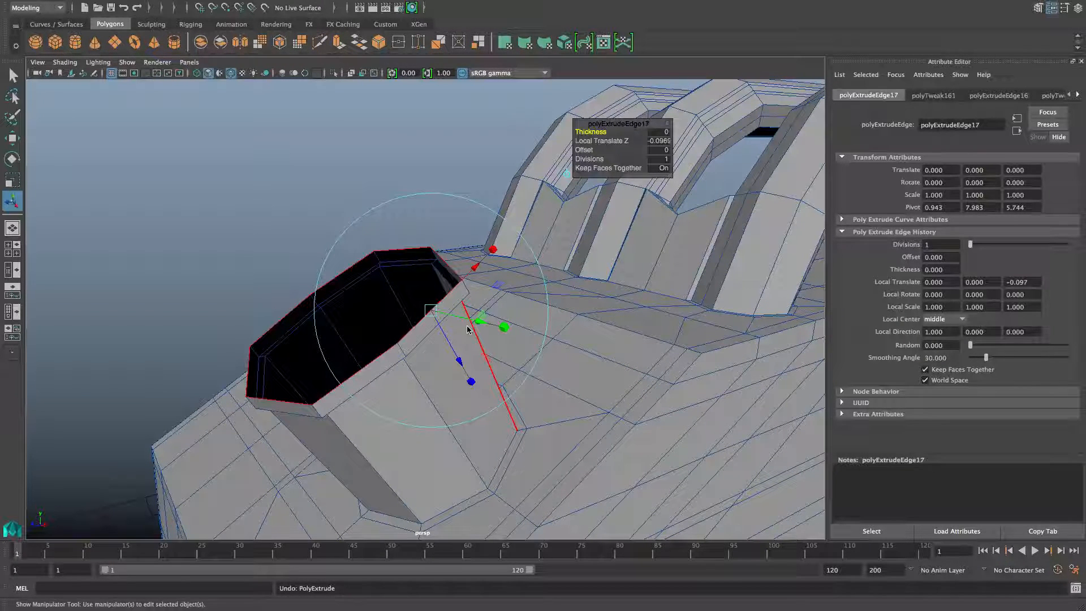
pyautogui.hotkey('ctrl', 'e')
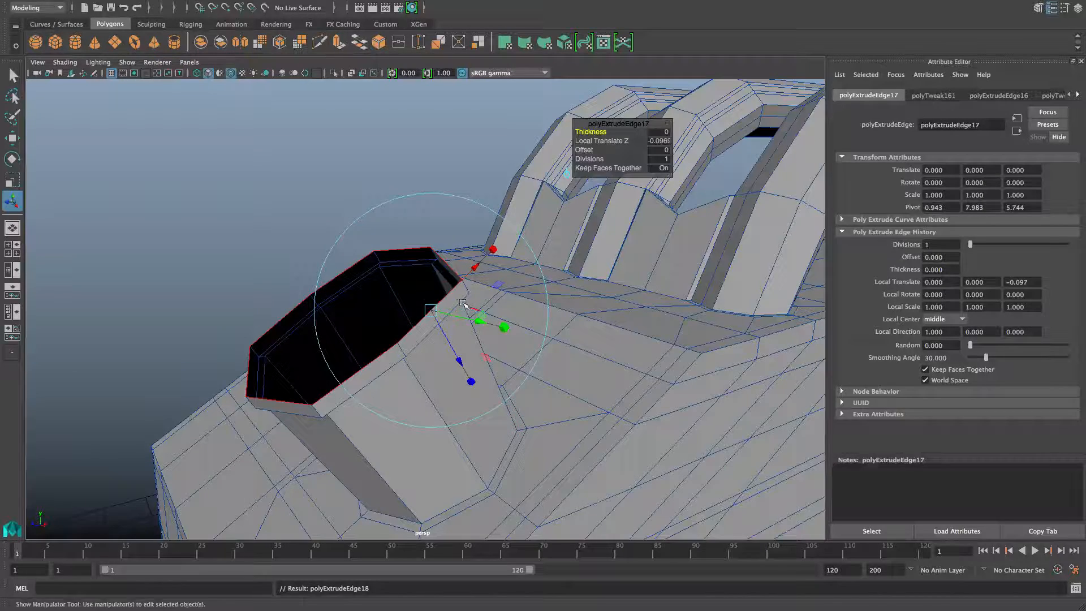
pyautogui.keyDown('alt'); pyautogui.moveTo(445, 304); pyautogui.dragTo(463, 304); pyautogui.keyUp('alt')
pyautogui.press('r')
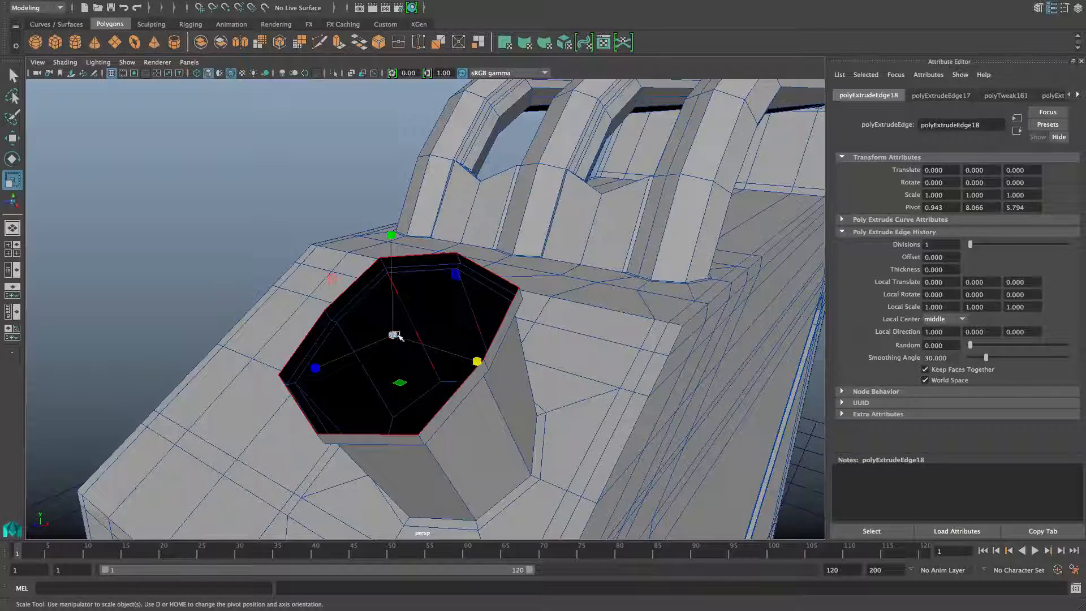
pyautogui.moveTo(393, 334); pyautogui.dragTo(437, 336)
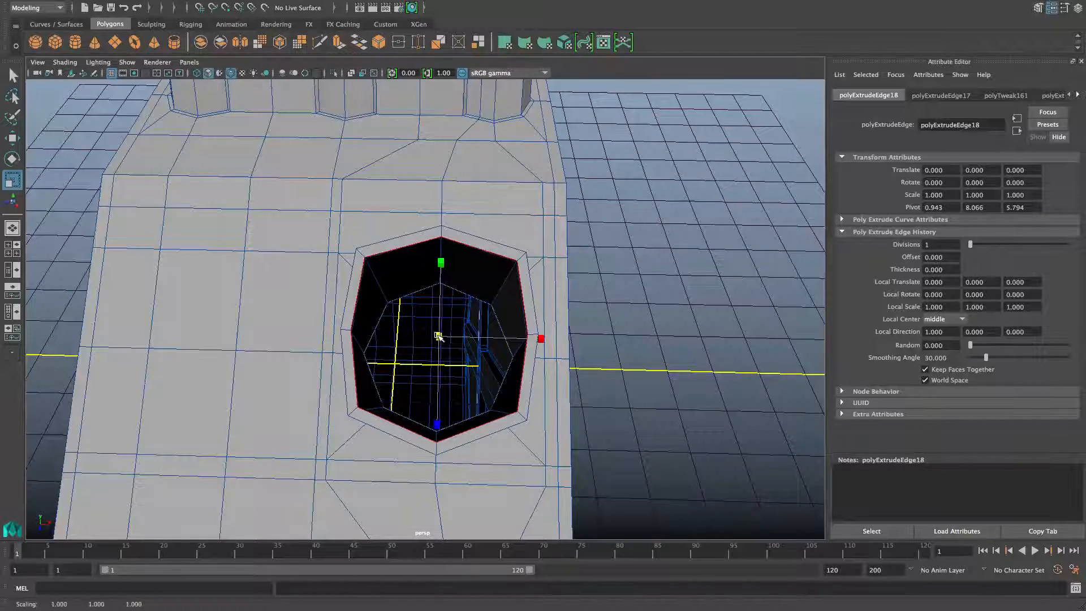
pyautogui.moveTo(439, 336); pyautogui.dragTo(385, 277)
# Extrude the inner edge loop of the lip's flat top once more and activate the Move tool.
pyautogui.click(338, 44)
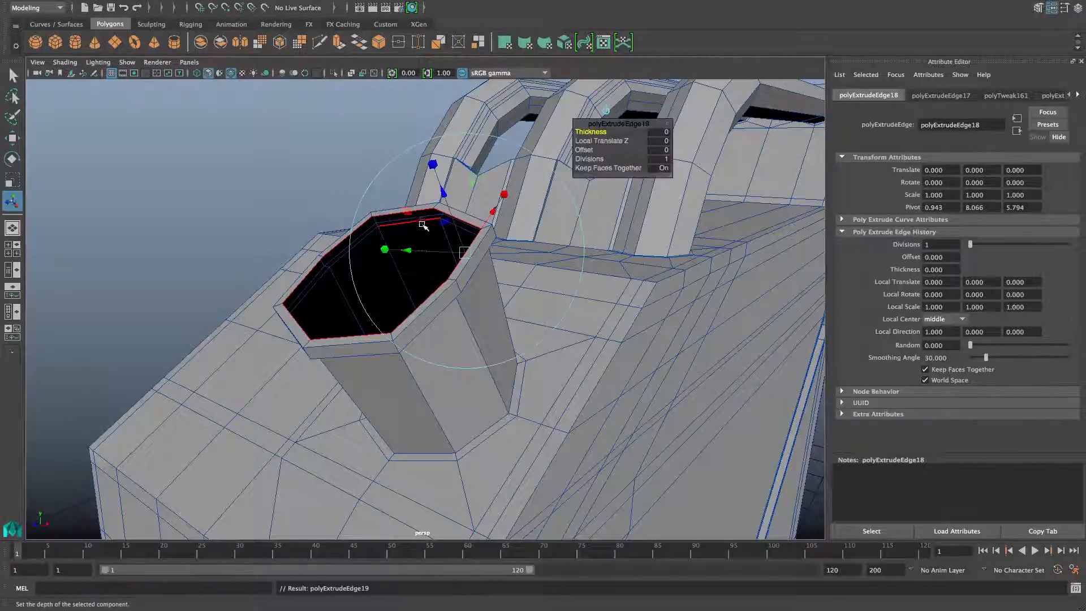
pyautogui.keyDown('alt'); pyautogui.moveTo(433, 231); pyautogui.dragTo(356, 238); pyautogui.keyUp('alt')
pyautogui.press('w')
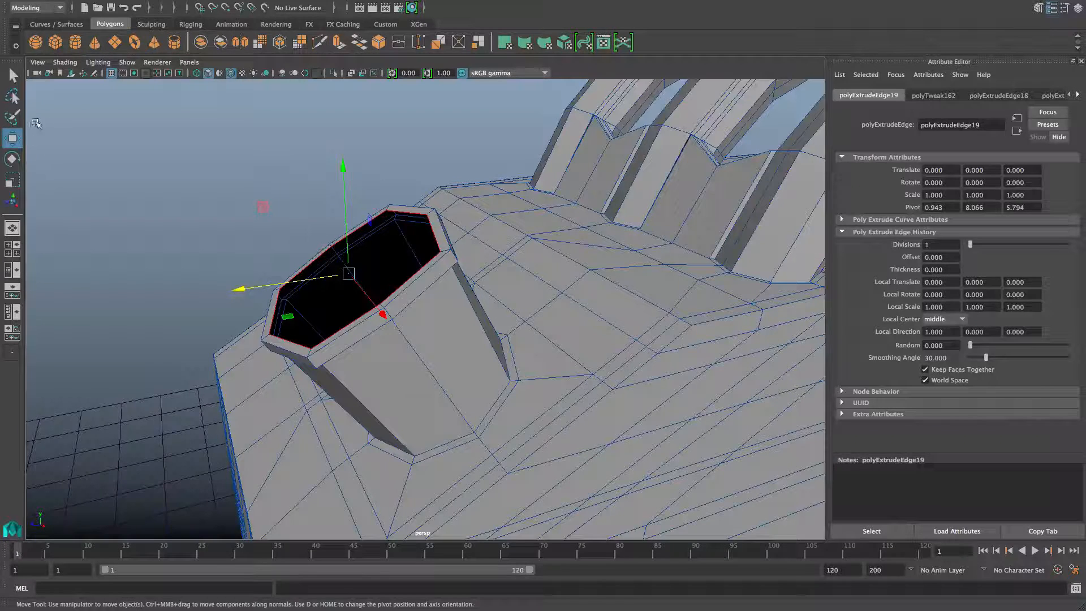
# Try the Component, Object, World and Normal axis orientations in the Move tool's settings on the spout's inner edge loop.
pyautogui.doubleClick(13, 138)
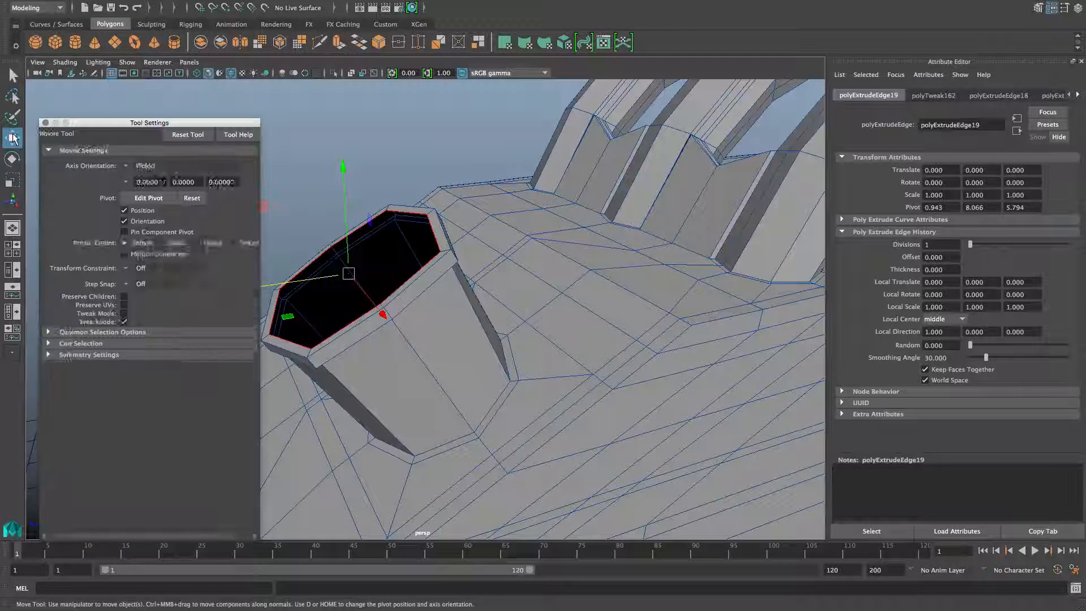
pyautogui.click(128, 166)
pyautogui.click(144, 190)
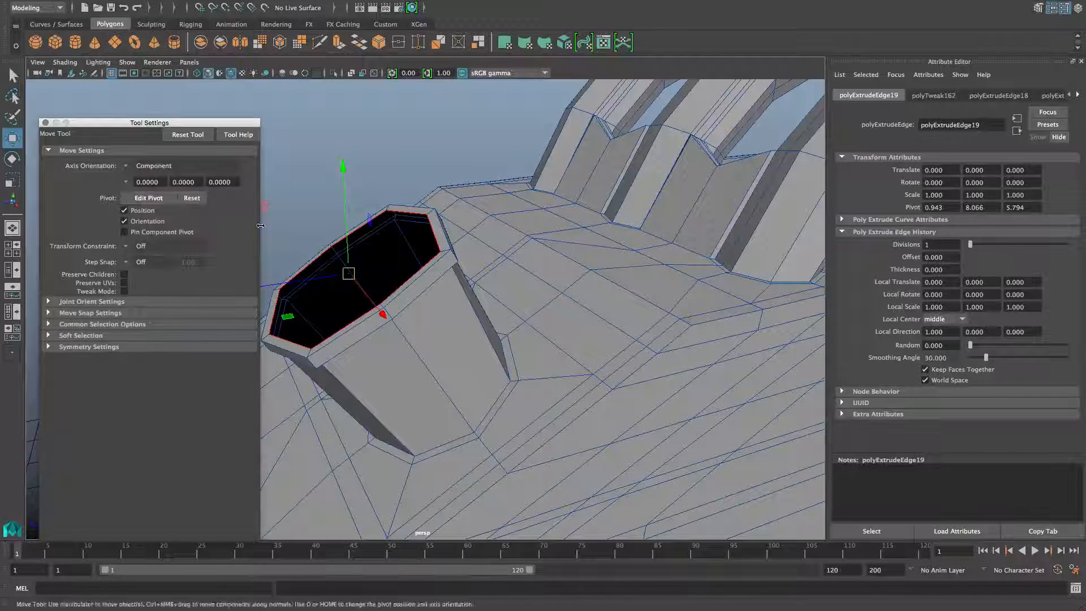
pyautogui.click(125, 165)
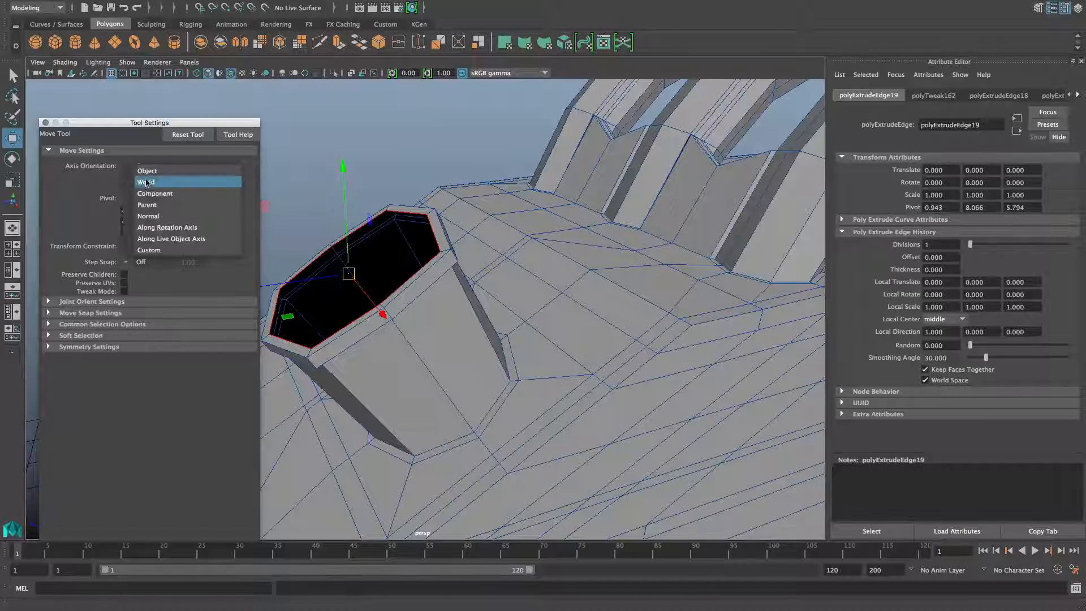
pyautogui.click(145, 168)
pyautogui.click(126, 167)
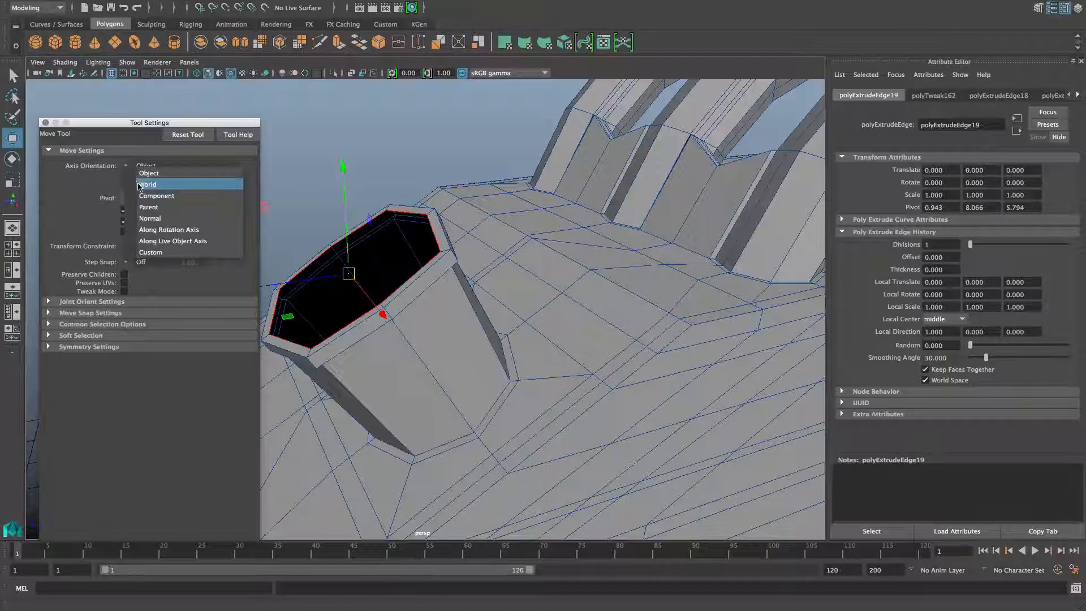
pyautogui.click(149, 182)
pyautogui.click(127, 166)
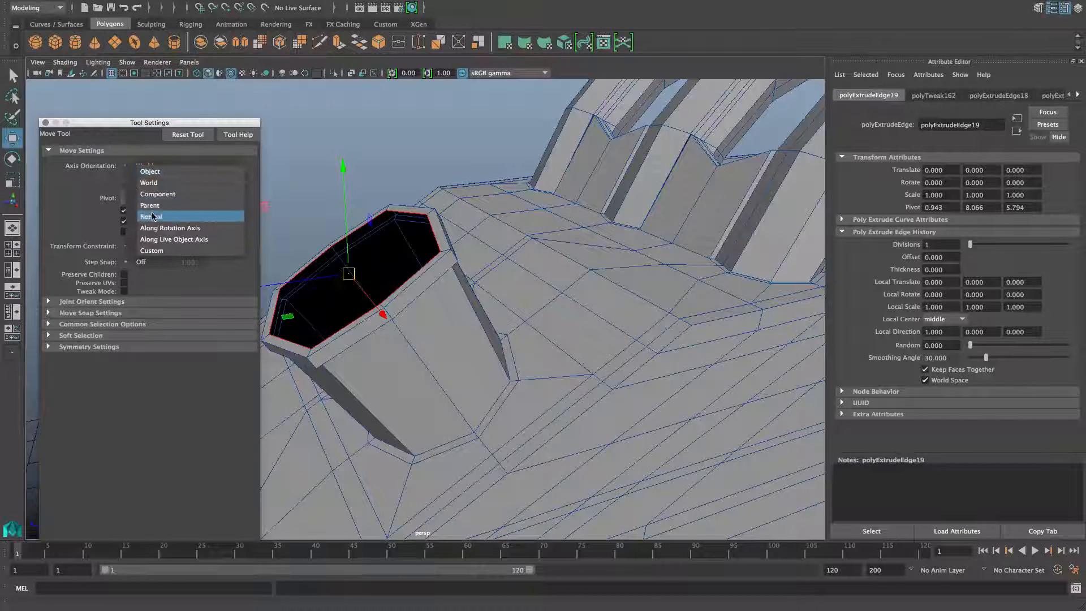
pyautogui.click(151, 216)
pyautogui.keyDown('alt'); pyautogui.moveTo(390, 275); pyautogui.dragTo(461, 286); pyautogui.keyUp('alt')
# Try the Along Rotation Axis, Object and World orientations, and set the Move tool's axis orientation to Component.
pyautogui.click(126, 169)
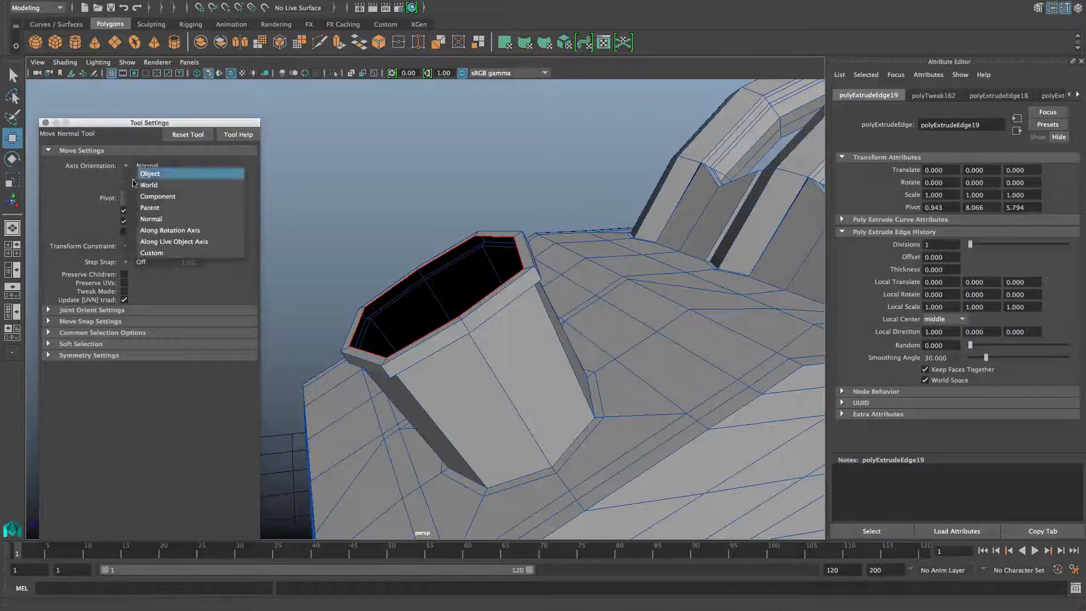
pyautogui.click(150, 195)
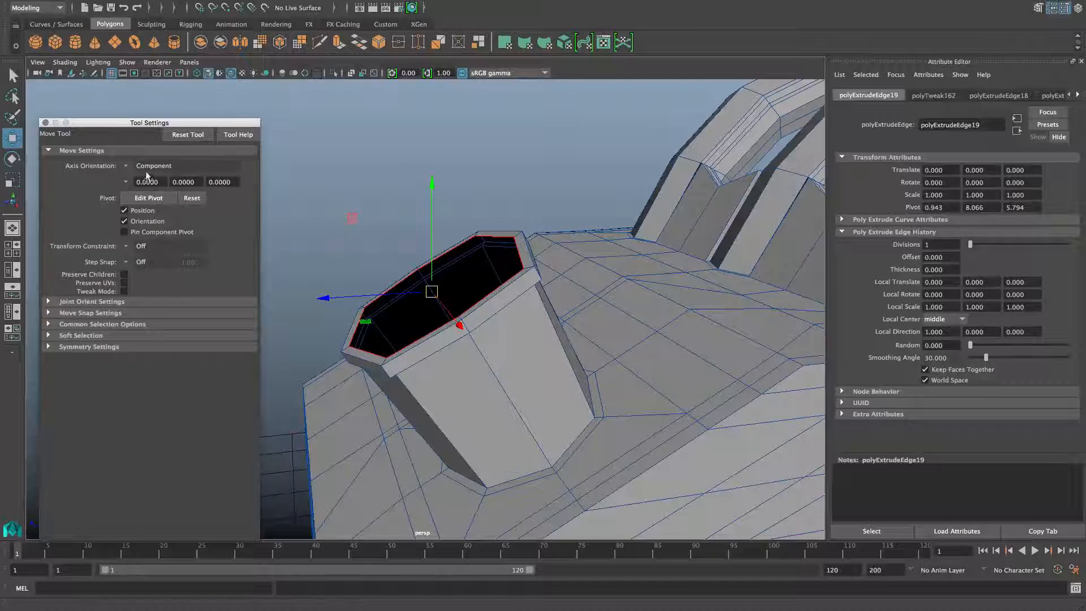
pyautogui.click(127, 166)
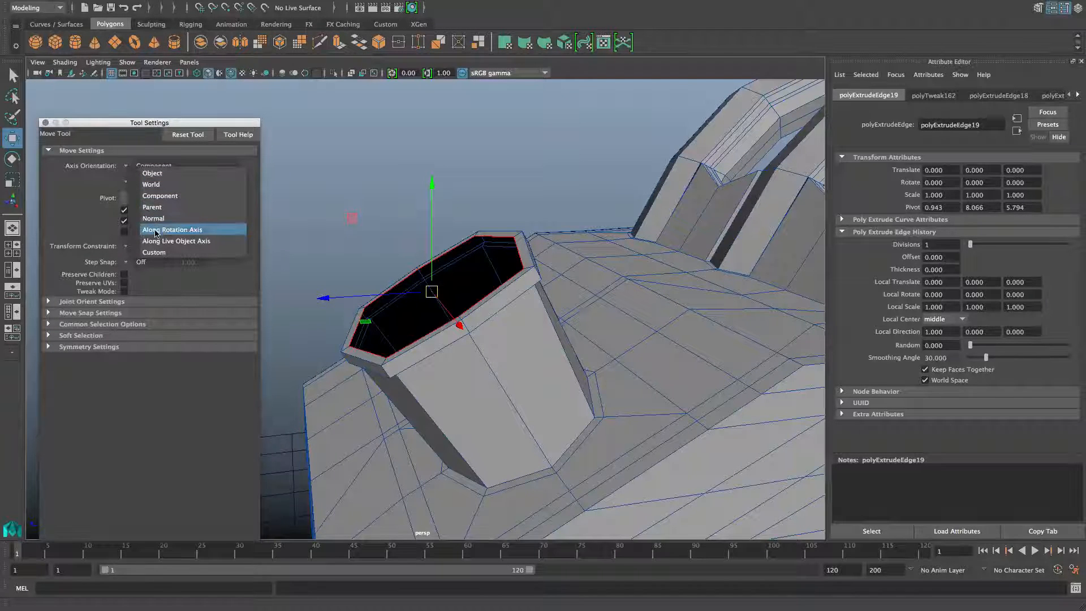
pyautogui.click(156, 230)
pyautogui.click(132, 167)
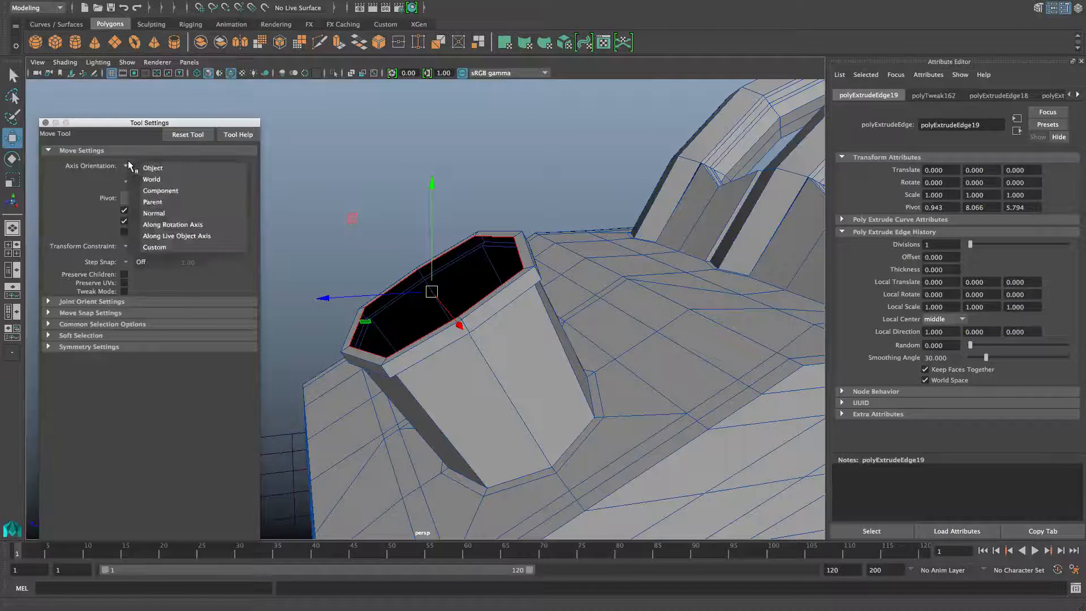
pyautogui.click(144, 178)
pyautogui.click(130, 166)
pyautogui.click(129, 169)
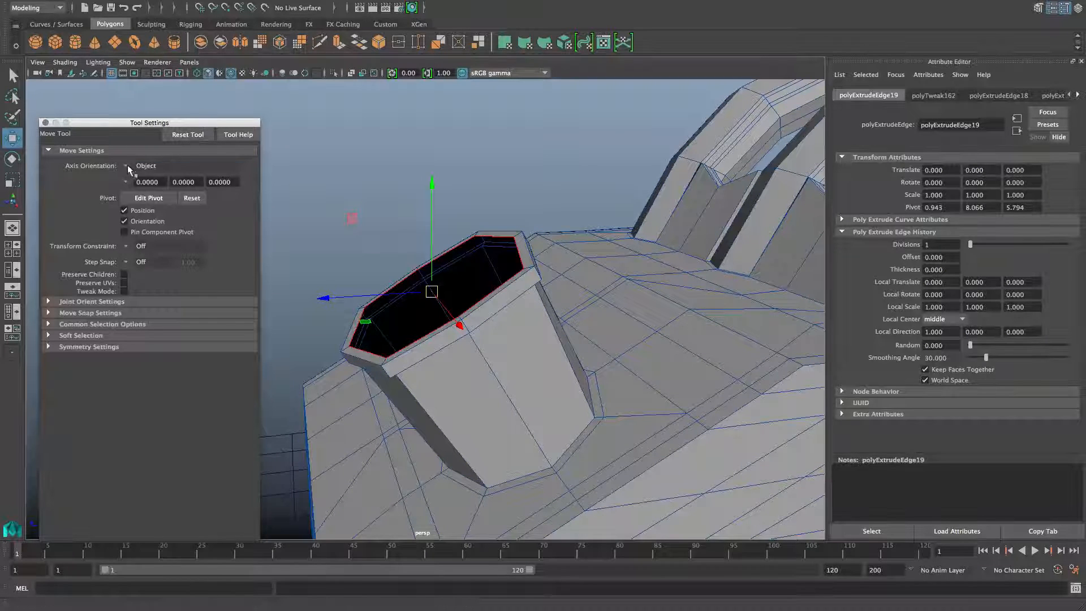
pyautogui.click(127, 165)
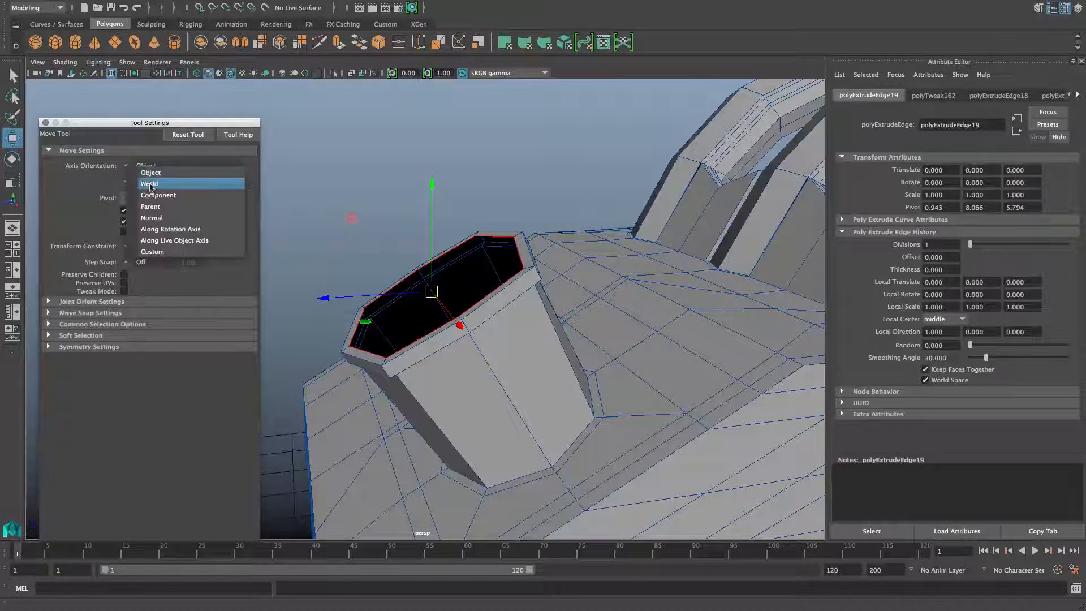
pyautogui.click(142, 180)
pyautogui.click(129, 167)
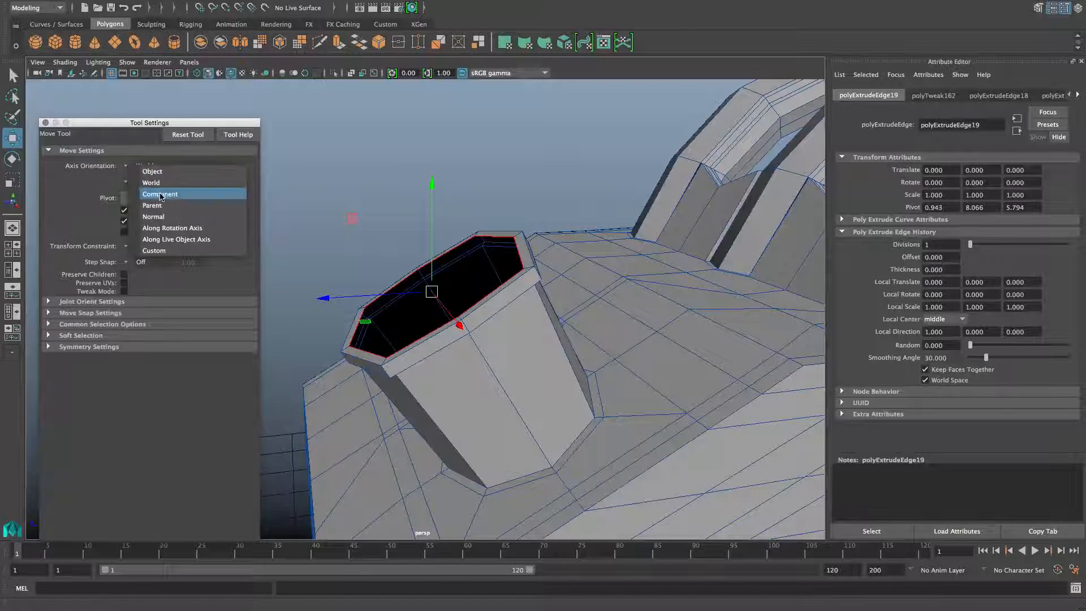
pyautogui.click(161, 195)
pyautogui.keyDown('alt'); pyautogui.moveTo(433, 275); pyautogui.dragTo(494, 287); pyautogui.keyUp('alt')
# Undo the last extrusion and scaling of the lip's flat top, and re-extrude the loop inward as a narrow flat rim.
pyautogui.hotkey('ctrl', 'z')
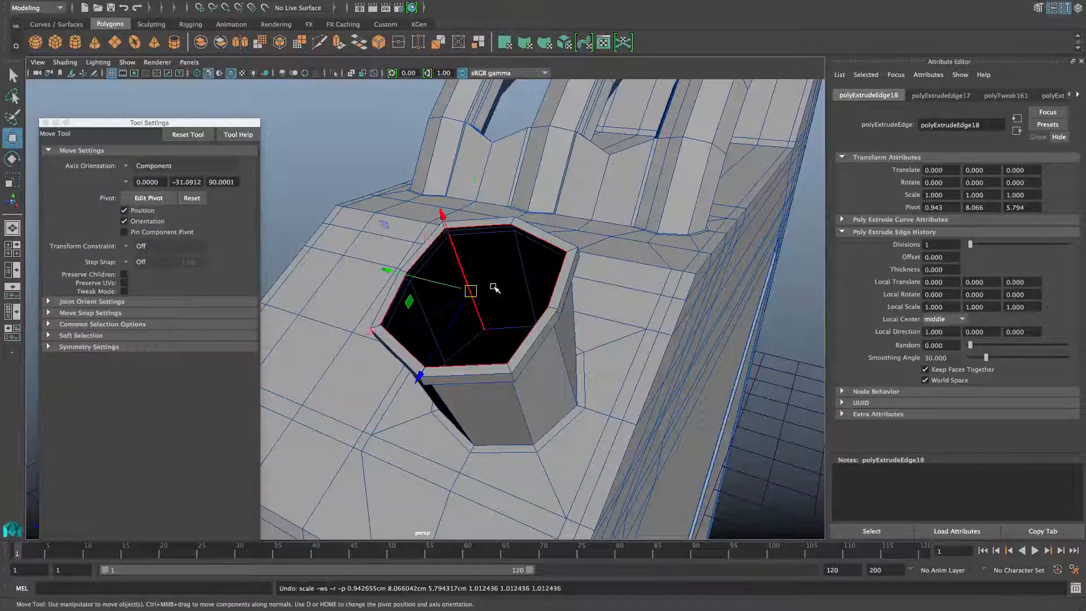
pyautogui.hotkey('ctrl', 'z')
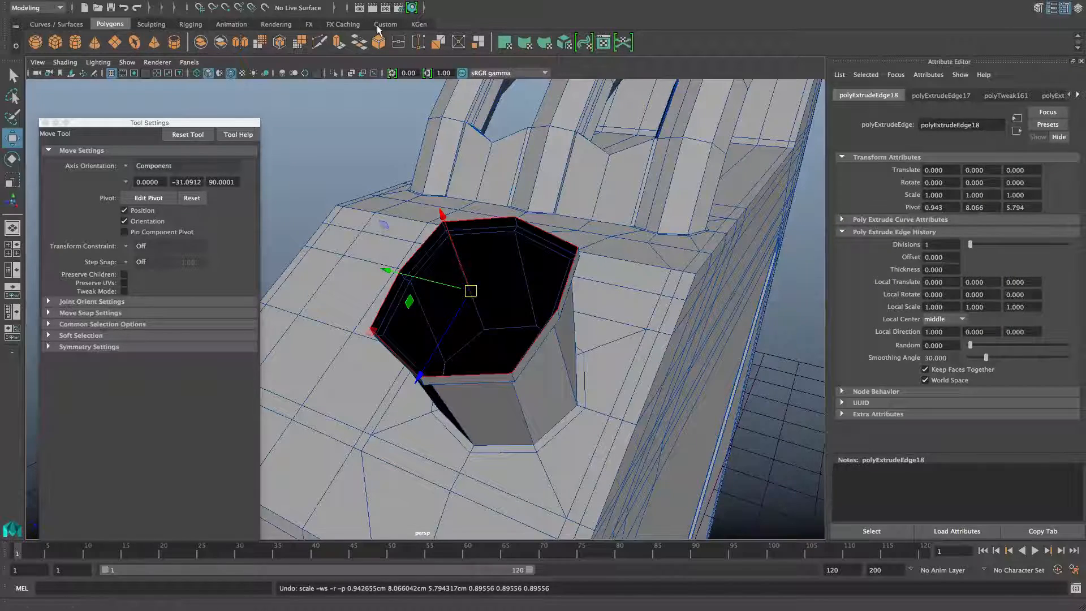
pyautogui.click(338, 43)
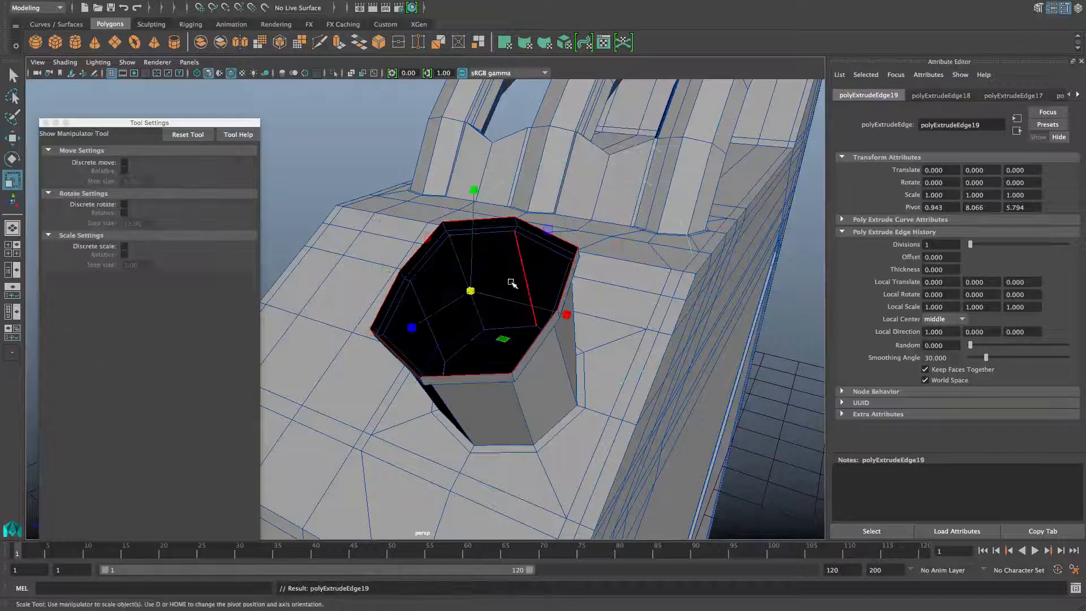
pyautogui.press('r')
pyautogui.moveTo(473, 291); pyautogui.dragTo(396, 260)
pyautogui.scroll(4, 453, 289)
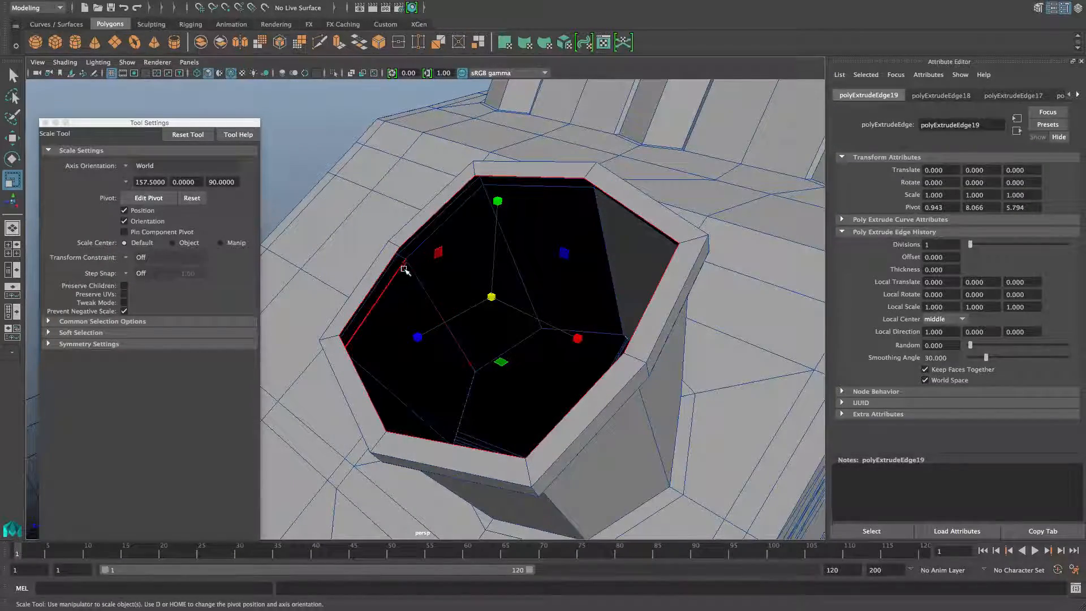
# Extrude the rim's inner edge loop down through the spout with a local Z translation of -1.396 and scale it inward.
pyautogui.keyDown('alt'); pyautogui.moveTo(460, 292); pyautogui.dragTo(399, 247); pyautogui.keyUp('alt')
pyautogui.keyDown('alt'); pyautogui.moveTo(388, 169); pyautogui.dragTo(412, 259); pyautogui.keyUp('alt')
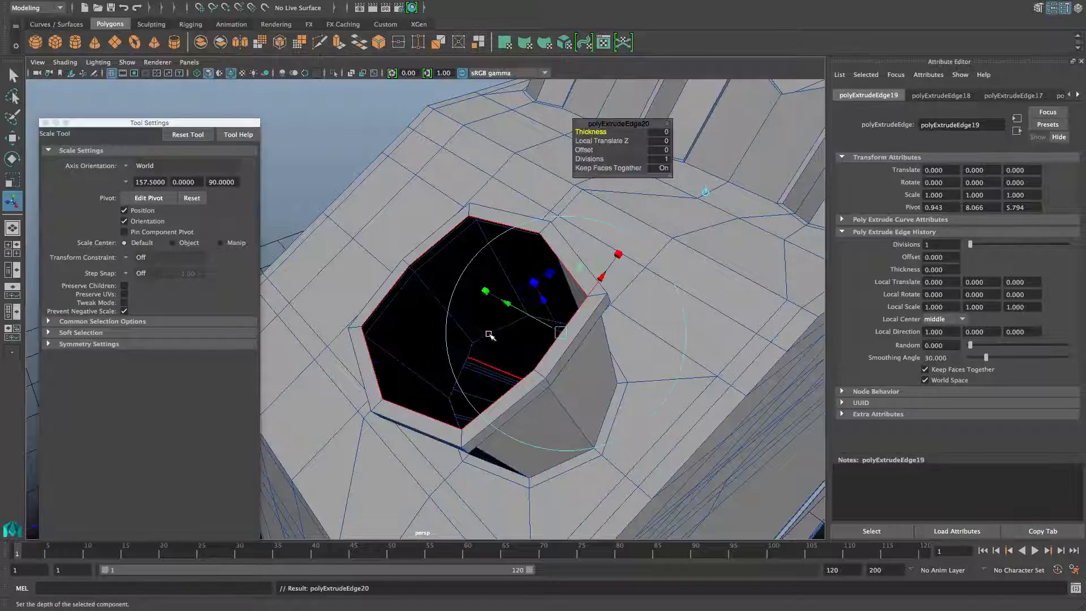
pyautogui.keyDown('alt'); pyautogui.moveTo(490, 335); pyautogui.dragTo(567, 412); pyautogui.keyUp('alt')
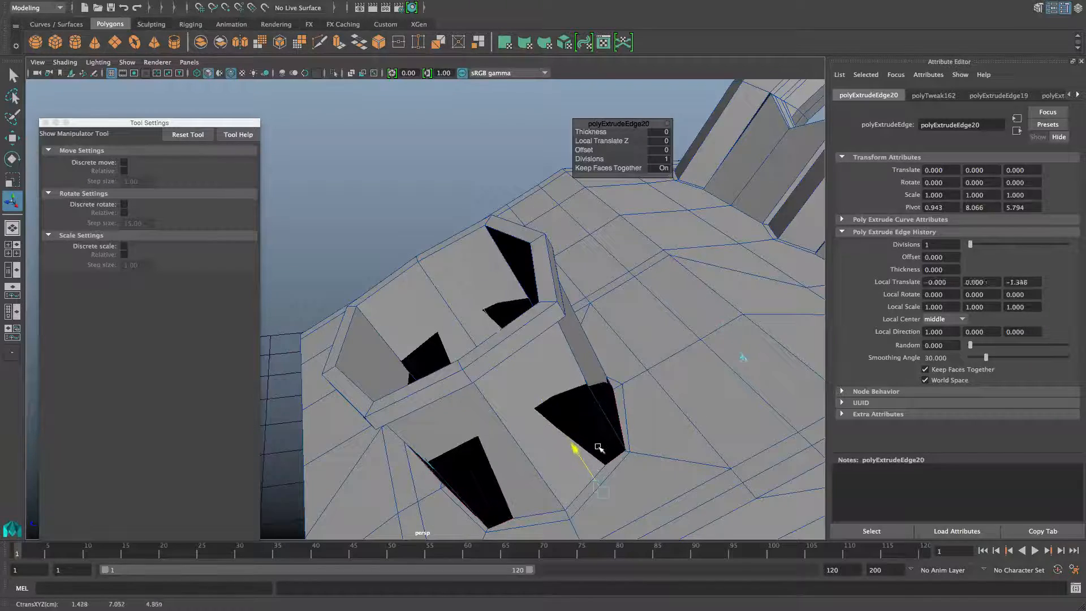
pyautogui.keyDown('alt'); pyautogui.moveTo(602, 450); pyautogui.dragTo(522, 390); pyautogui.keyUp('alt')
pyautogui.press('r')
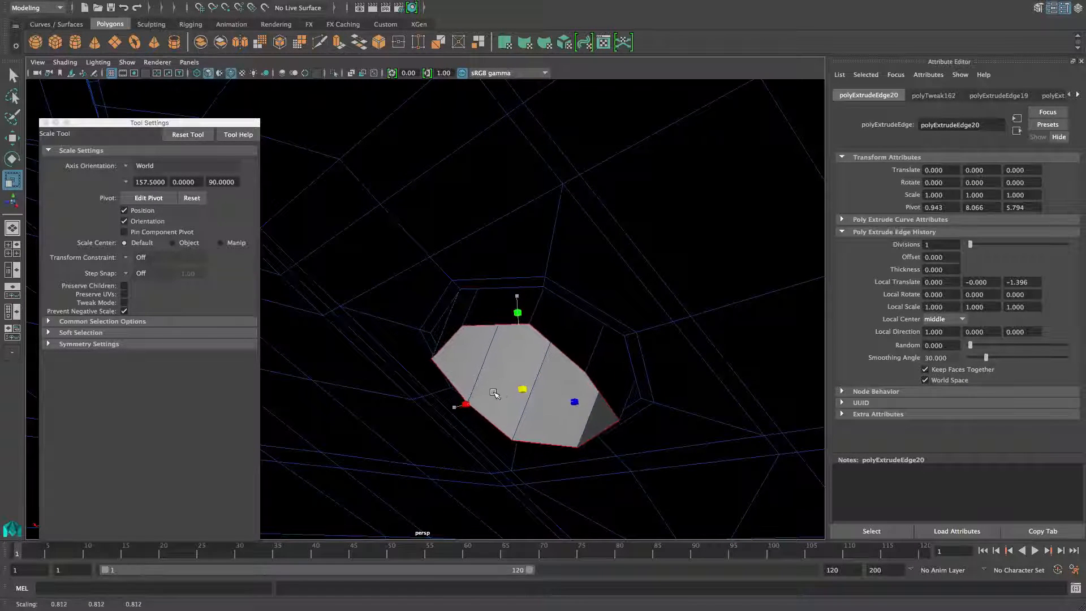
pyautogui.keyDown('alt'); pyautogui.moveTo(504, 398); pyautogui.dragTo(580, 347); pyautogui.keyUp('alt')
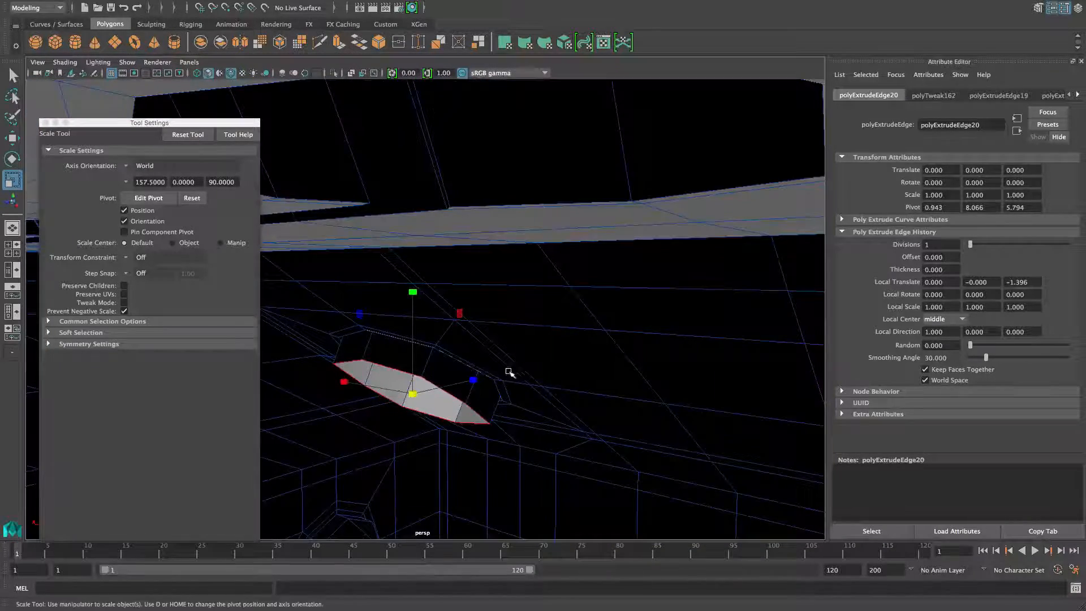
# Extrude the spout's lower inner edge loop inside the can and scale it outward to form a wide flange.
pyautogui.keyDown('alt'); pyautogui.moveTo(511, 372); pyautogui.dragTo(635, 282, button='middle'); pyautogui.keyUp('alt')
pyautogui.keyDown('alt'); pyautogui.moveTo(549, 340); pyautogui.dragTo(493, 286); pyautogui.keyUp('alt')
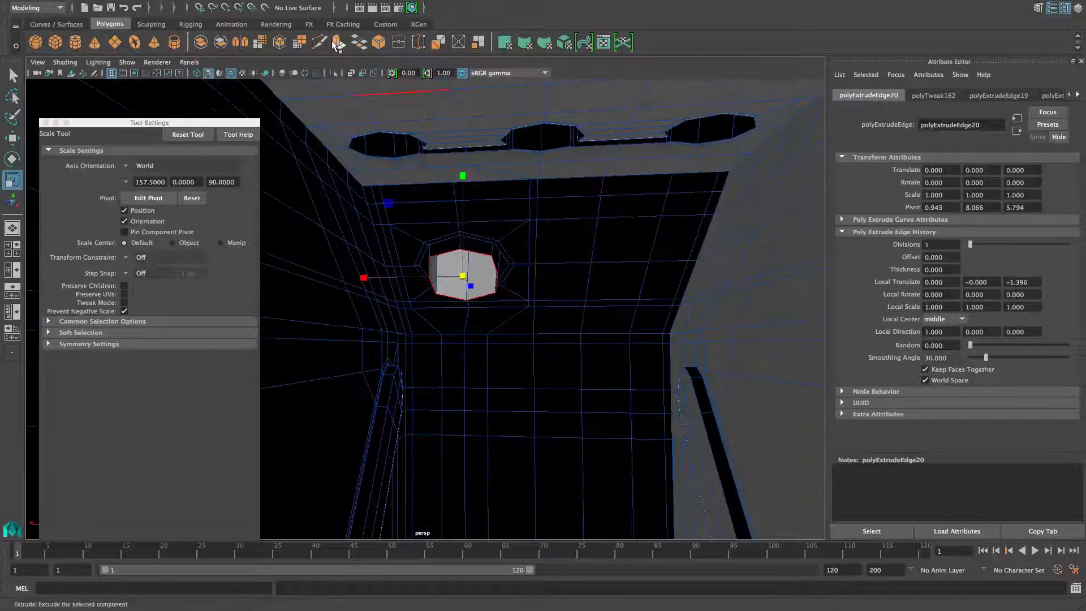
pyautogui.hotkey('ctrl', 'e')
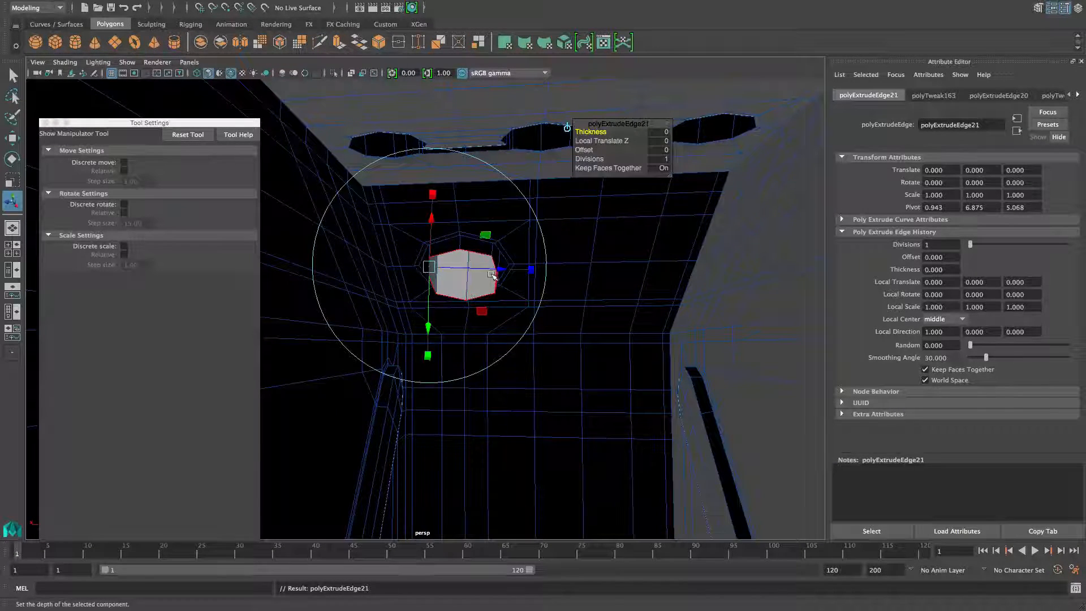
pyautogui.press('r')
pyautogui.moveTo(461, 276); pyautogui.dragTo(526, 323)
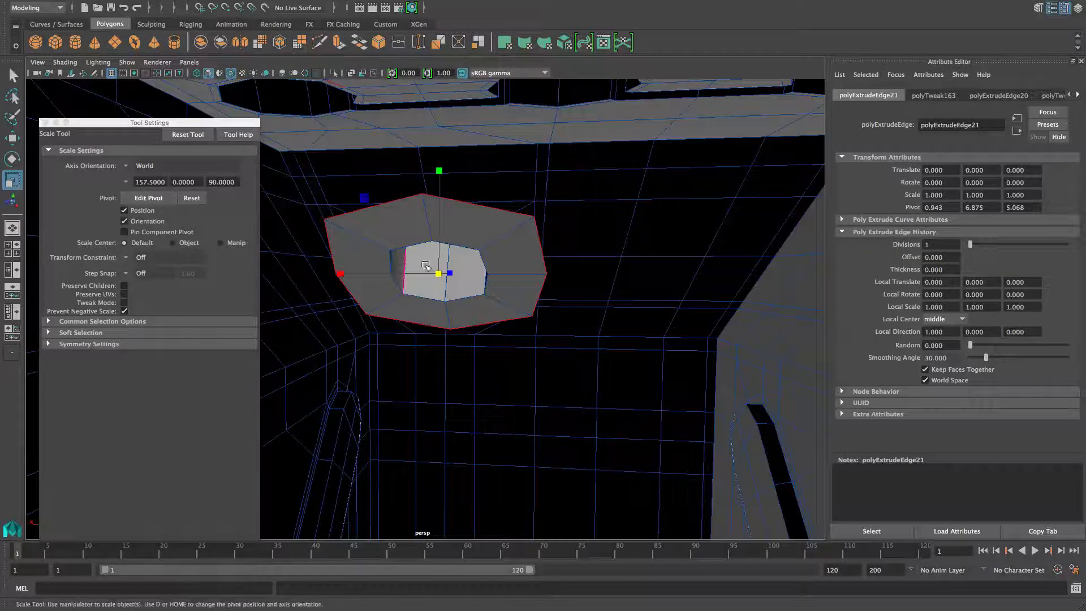
# Extrude the flange's outer edge loop into the can with a local Z translation of 1.545 and fill the hole at its end.
pyautogui.click(339, 43)
pyautogui.keyDown('alt'); pyautogui.moveTo(428, 279); pyautogui.dragTo(475, 252); pyautogui.keyUp('alt')
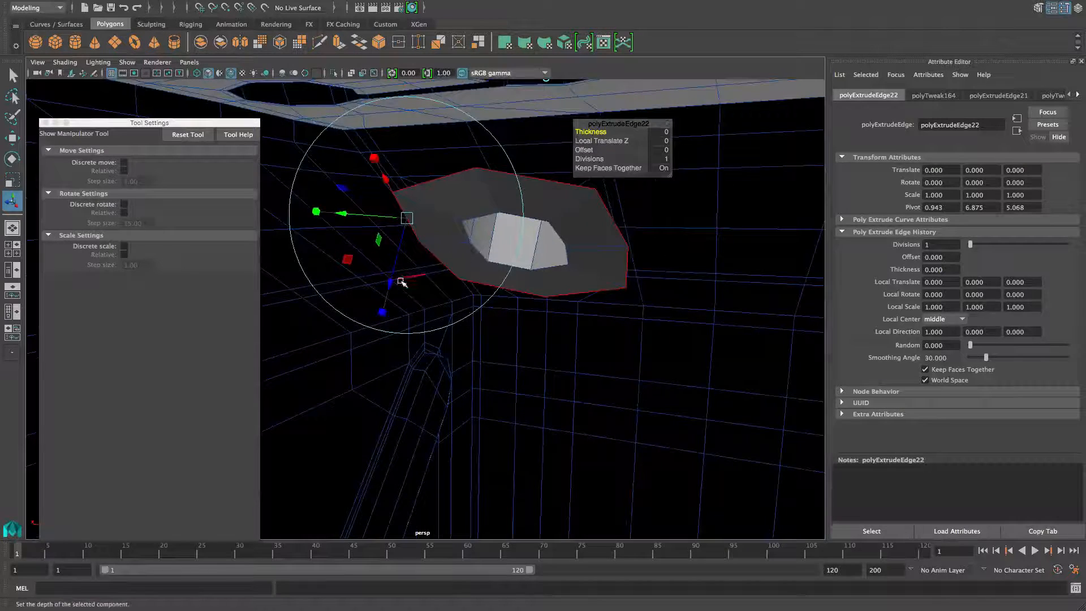
pyautogui.moveTo(393, 283); pyautogui.dragTo(396, 317)
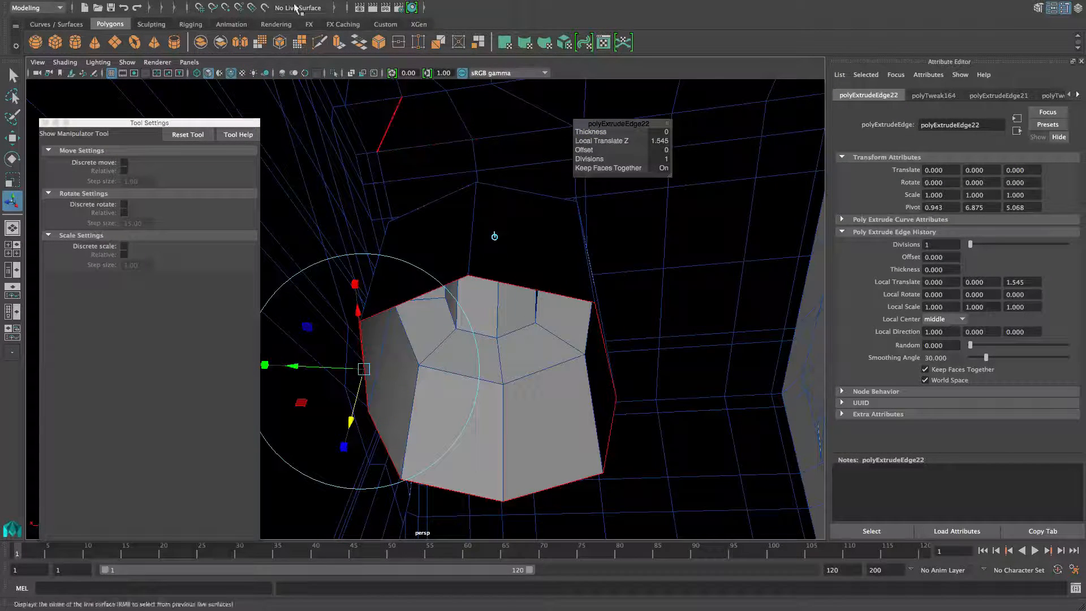
pyautogui.keyDown('shift'); pyautogui.moveTo(504, 252); pyautogui.dragTo(497, 390, button='right'); pyautogui.keyUp('shift')
pyautogui.press('r')
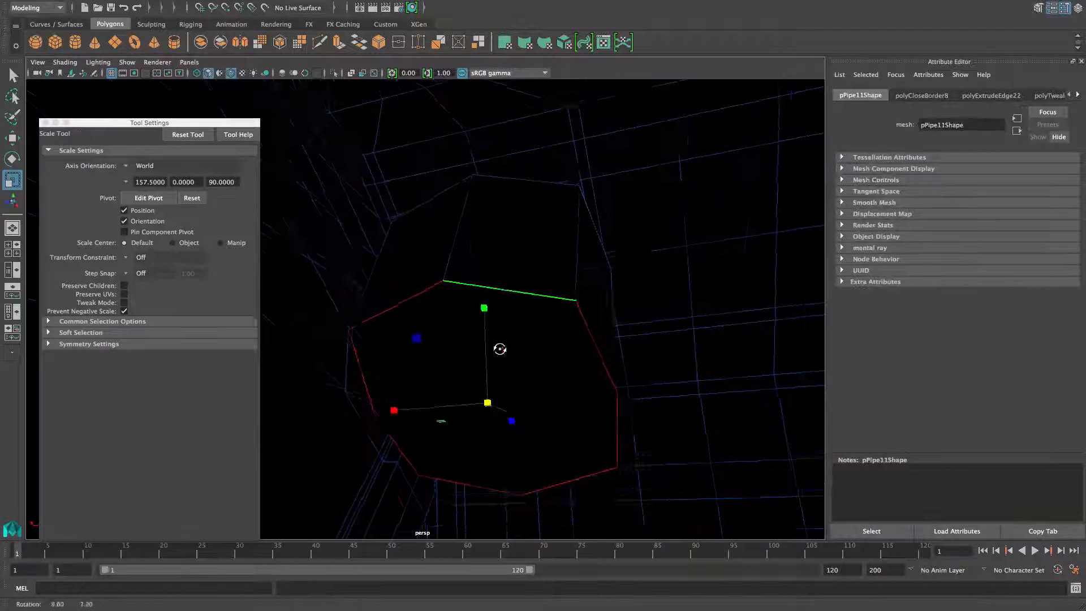
pyautogui.scroll(5, 498, 353)
# Insert supporting edge loops close to the two ends of the capped extrusion inside the can.
pyautogui.press('F8')
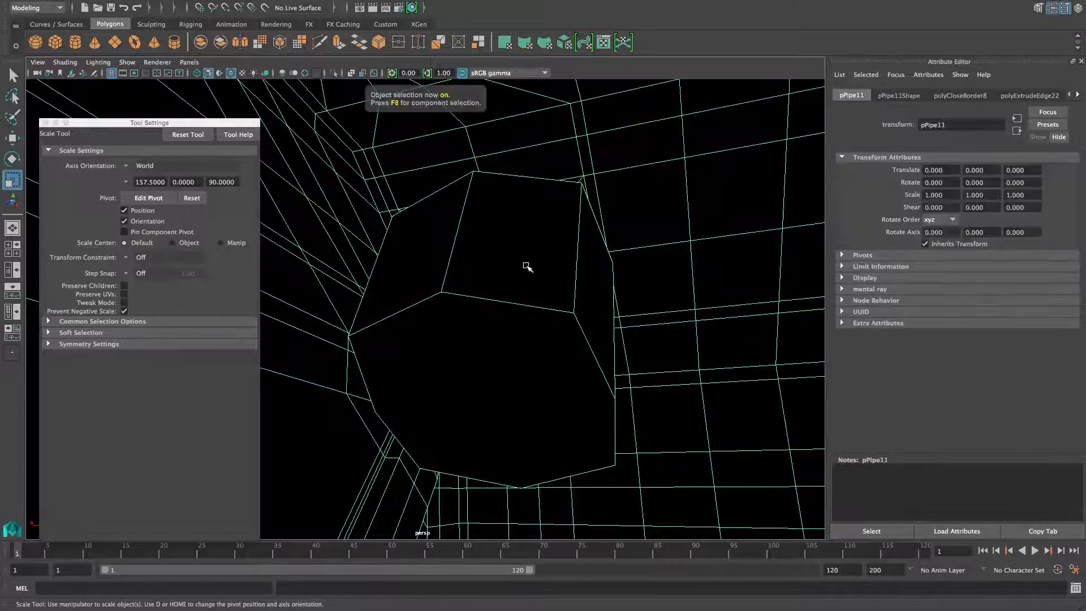
pyautogui.keyDown('shift'); pyautogui.moveTo(526, 265); pyautogui.dragTo(478, 281, button='right'); pyautogui.keyUp('shift')
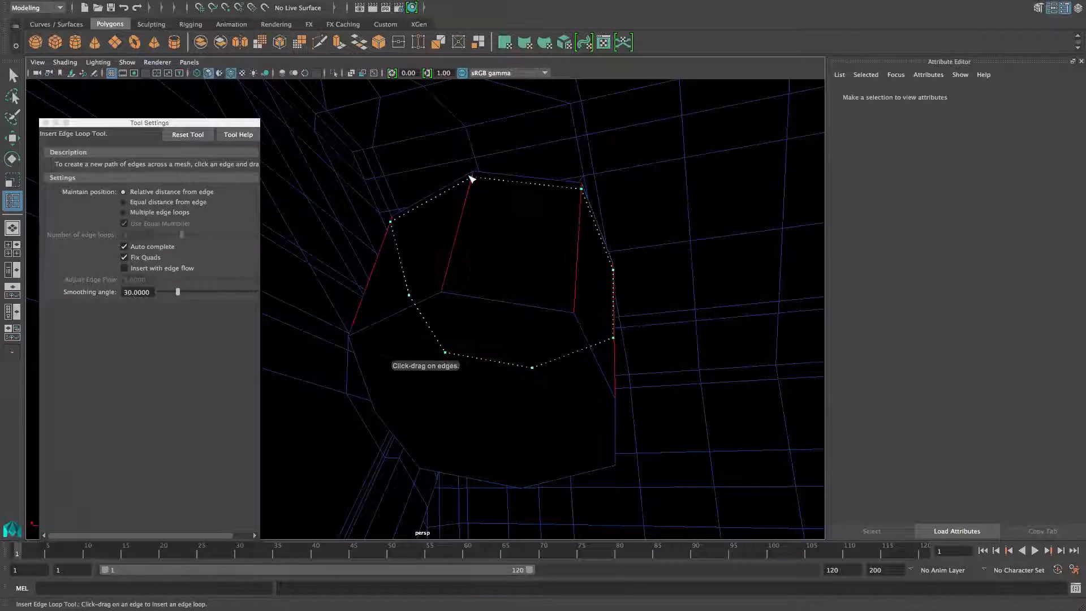
pyautogui.moveTo(474, 191); pyautogui.dragTo(474, 192)
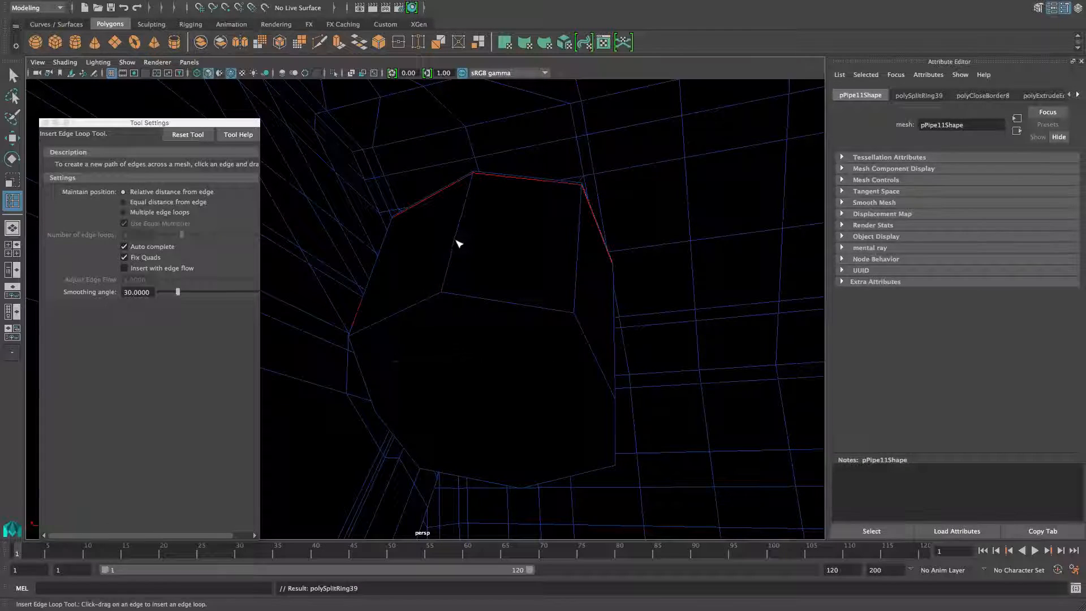
pyautogui.click(459, 291)
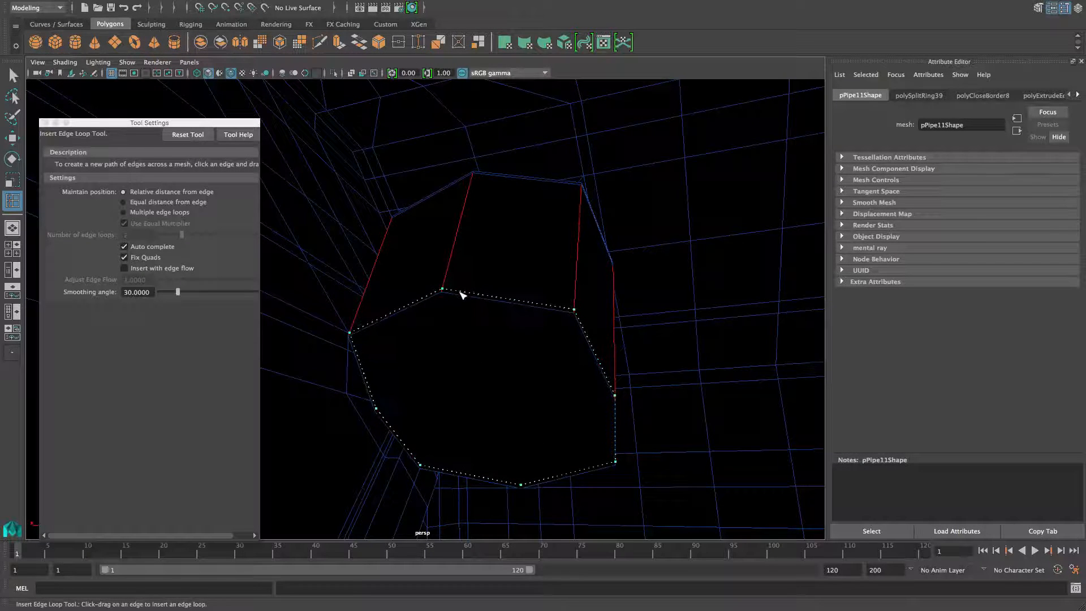
# Select the octagonal cap face inside the can and poke it into triangles meeting at its centre.
pyautogui.moveTo(474, 287); pyautogui.dragTo(477, 331, button='right')
pyautogui.click(473, 319)
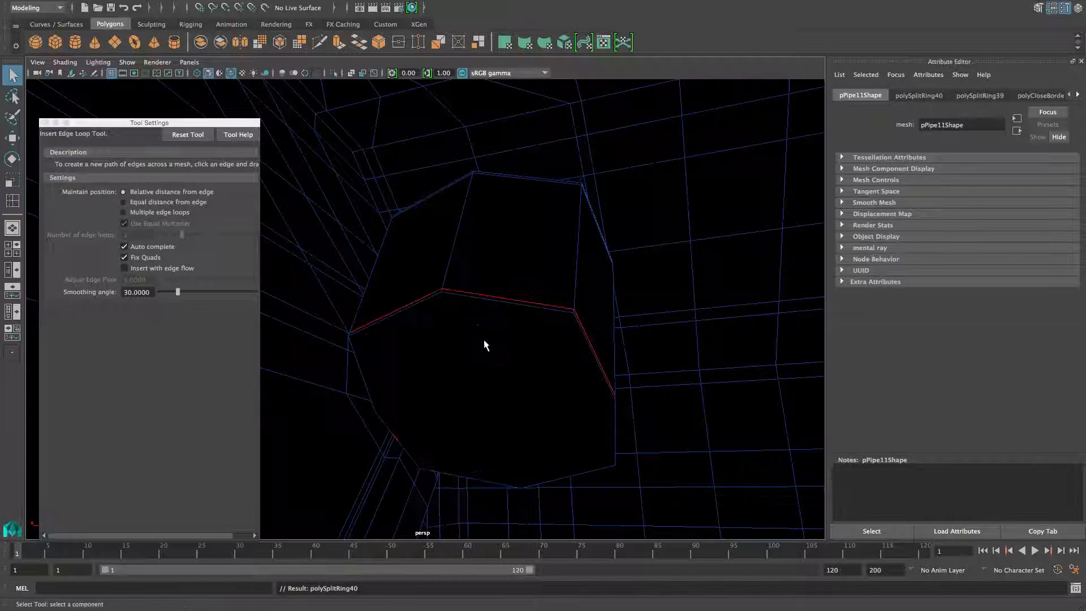
pyautogui.click(485, 347)
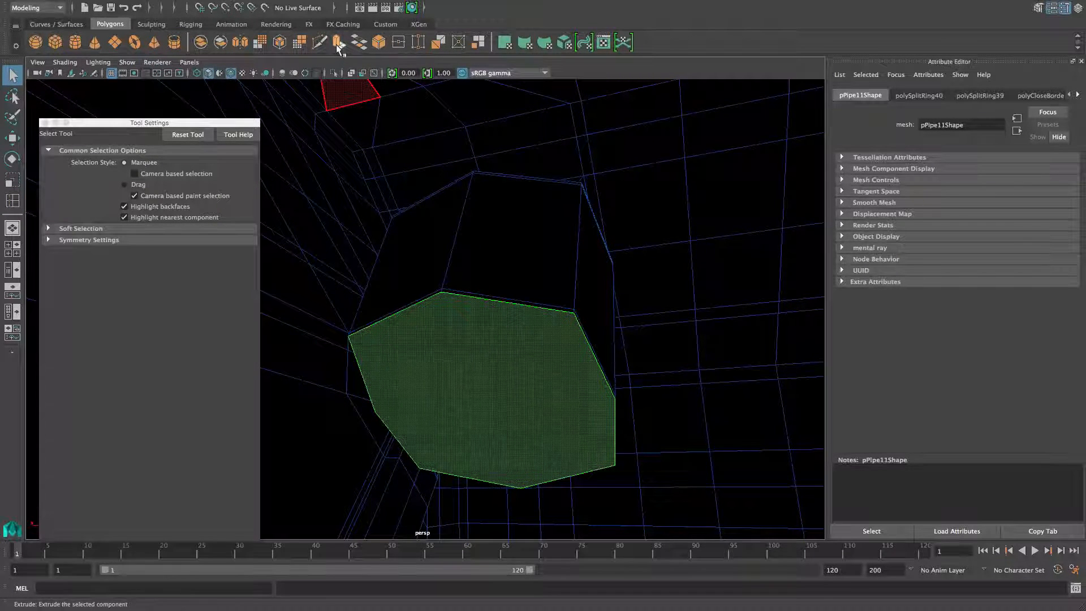
pyautogui.keyDown('shift'); pyautogui.rightClick(507, 340); pyautogui.keyUp('shift')
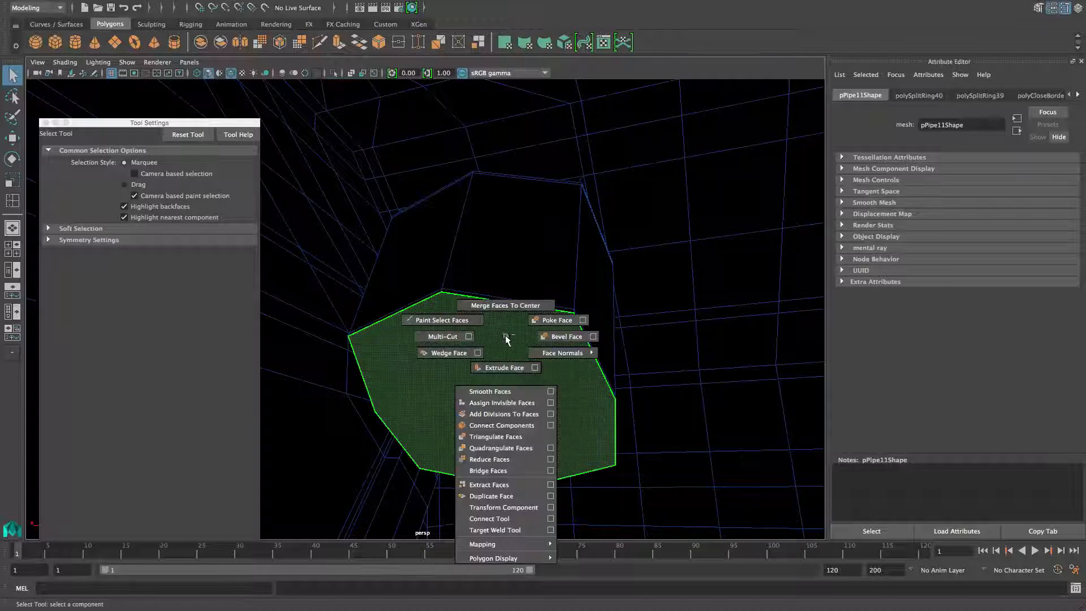
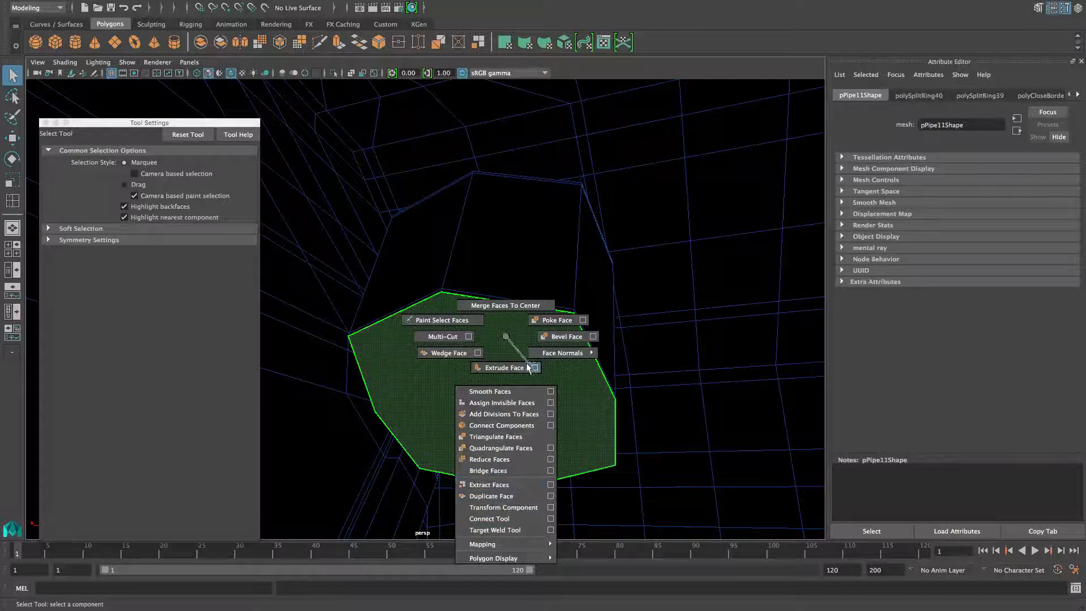
pyautogui.moveTo(528, 367); pyautogui.dragTo(557, 320, button='right')
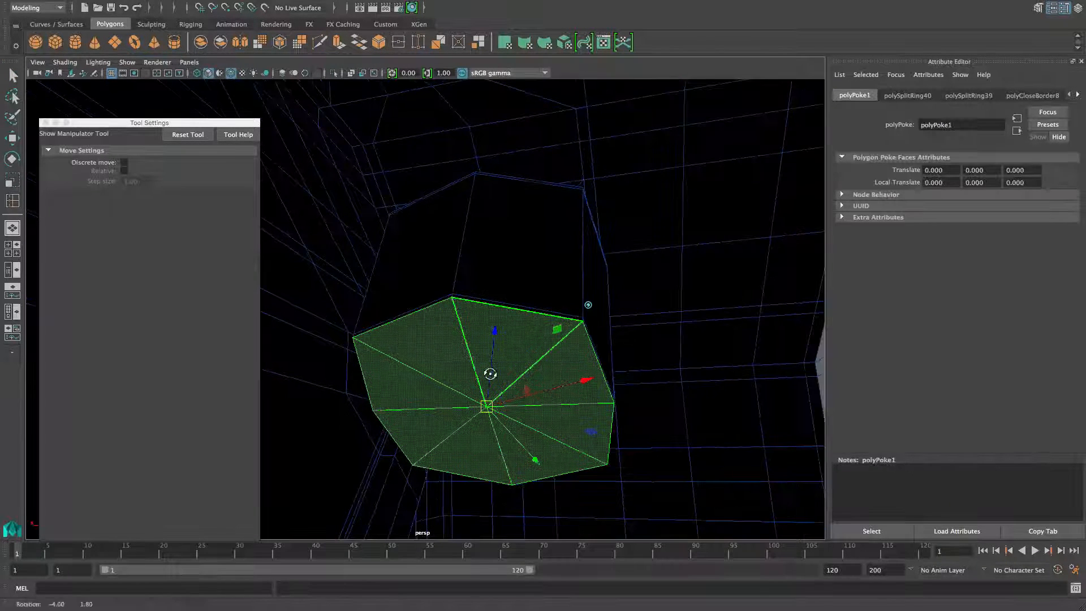
# Chamfer the centre vertex of the poked cap inside the can into a small octagon with a width of 0.25.
pyautogui.press('t')
pyautogui.click(451, 364)
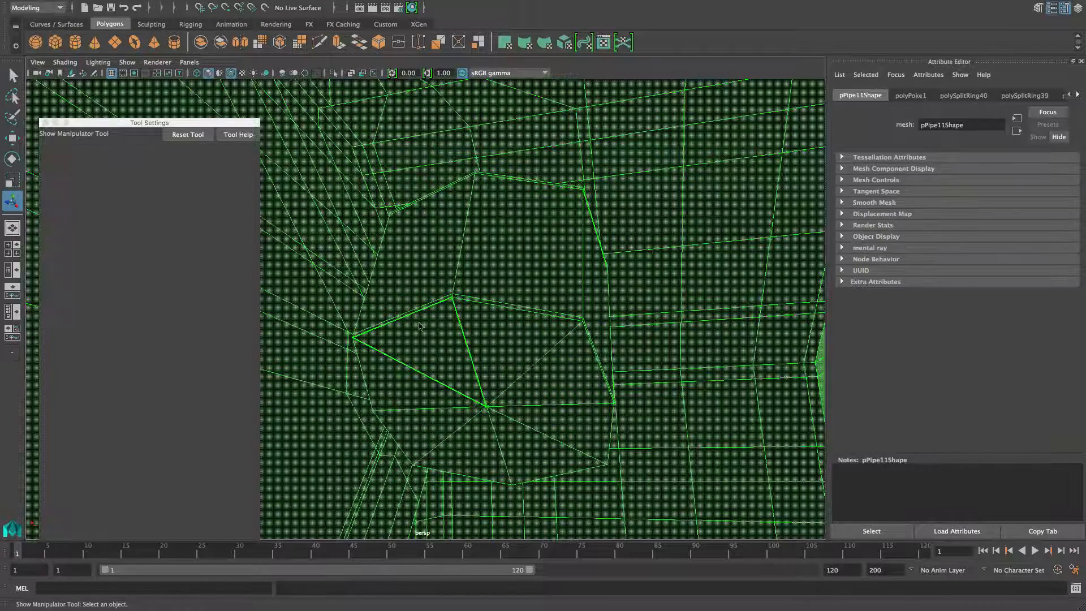
pyautogui.click(456, 355)
pyautogui.scroll(2, 489, 371)
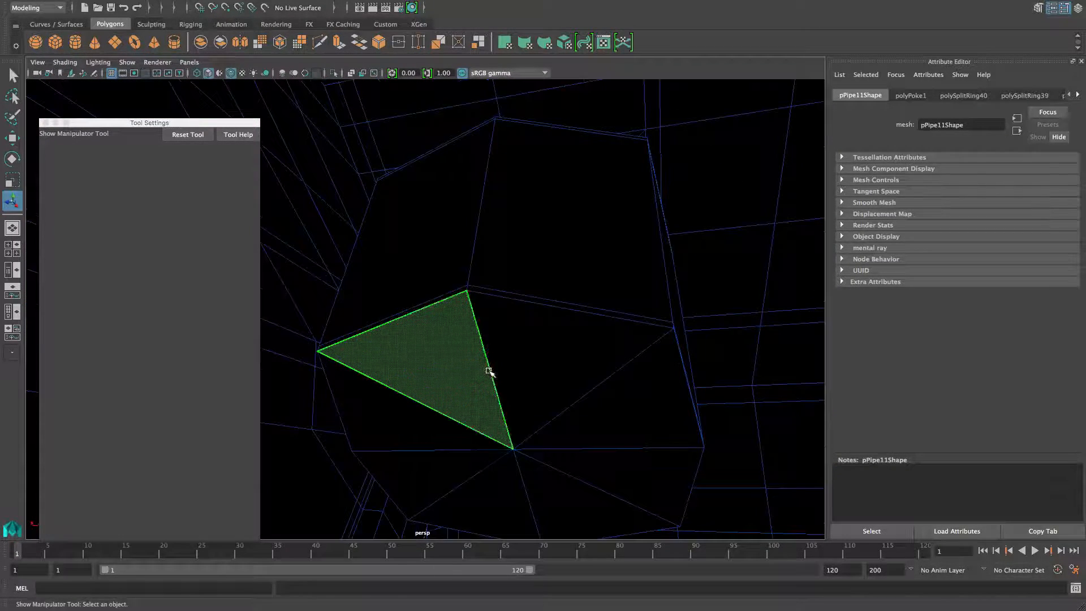
pyautogui.moveTo(488, 369); pyautogui.dragTo(434, 289, button='right')
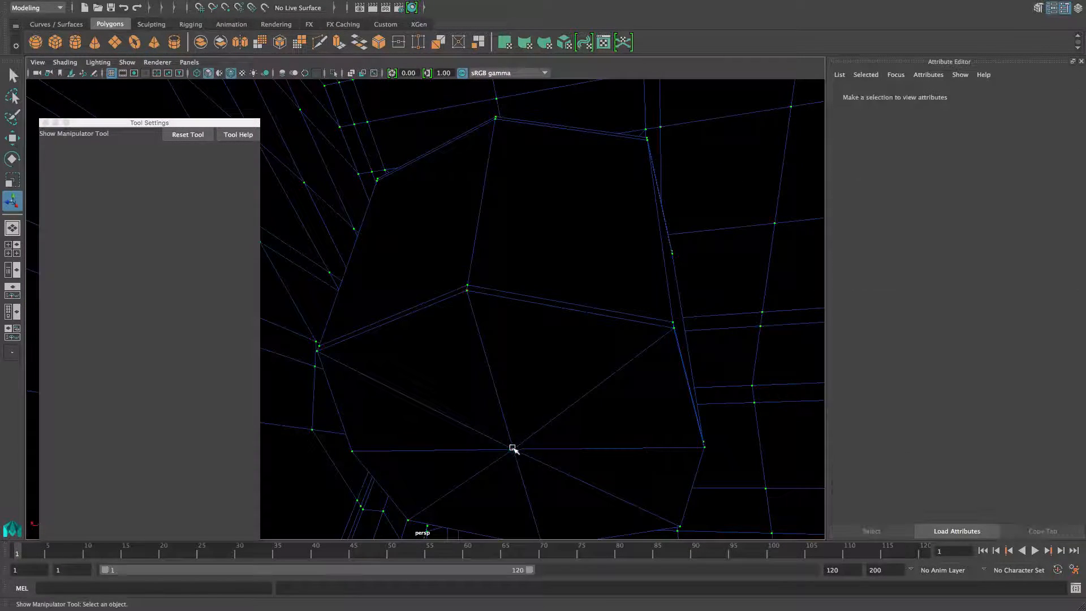
pyautogui.click(512, 448)
pyautogui.keyDown('shift'); pyautogui.rightClick(515, 448); pyautogui.keyUp('shift')
pyautogui.keyDown('shift'); pyautogui.moveTo(544, 448); pyautogui.dragTo(540, 443, button='right'); pyautogui.keyUp('shift')
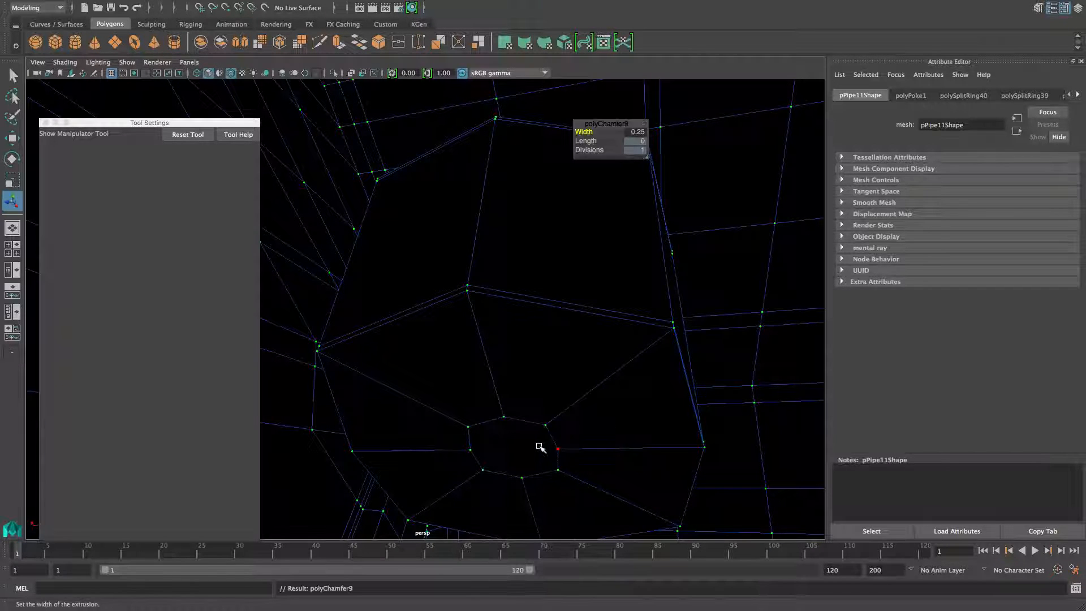
# Poke the small octagonal face at the cap's centre into triangles.
pyautogui.moveTo(533, 288); pyautogui.dragTo(531, 318, button='right')
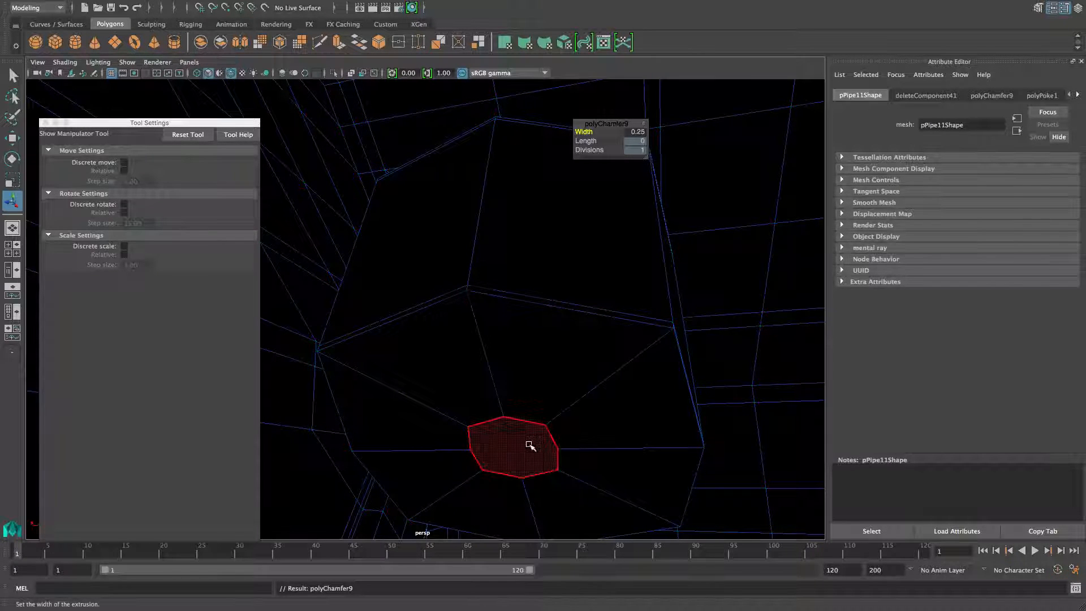
pyautogui.click(529, 444)
pyautogui.keyDown('alt'); pyautogui.moveTo(529, 430); pyautogui.dragTo(507, 317, button='middle'); pyautogui.keyUp('alt')
pyautogui.scroll(-2, 502, 326)
pyautogui.keyDown('alt'); pyautogui.moveTo(503, 326); pyautogui.dragTo(508, 335); pyautogui.keyUp('alt')
pyautogui.keyDown('shift'); pyautogui.moveTo(480, 332); pyautogui.dragTo(529, 315, button='right'); pyautogui.keyUp('shift')
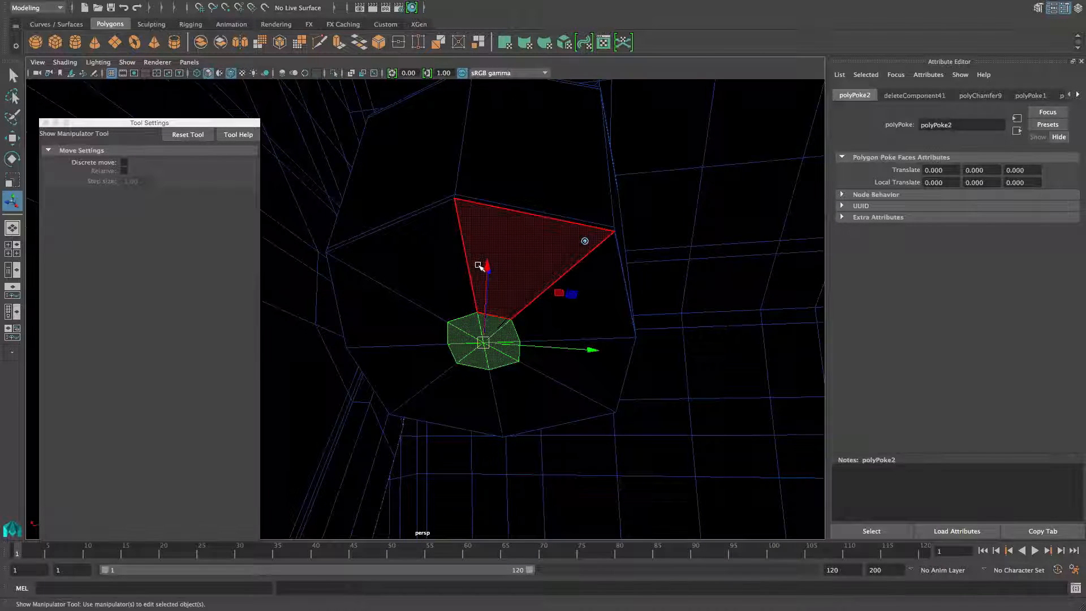
# Insert a supporting edge loop around the cap close to its outer edge.
pyautogui.press('F8')
pyautogui.keyDown('shift'); pyautogui.moveTo(480, 262); pyautogui.dragTo(458, 229, button='right'); pyautogui.keyUp('shift')
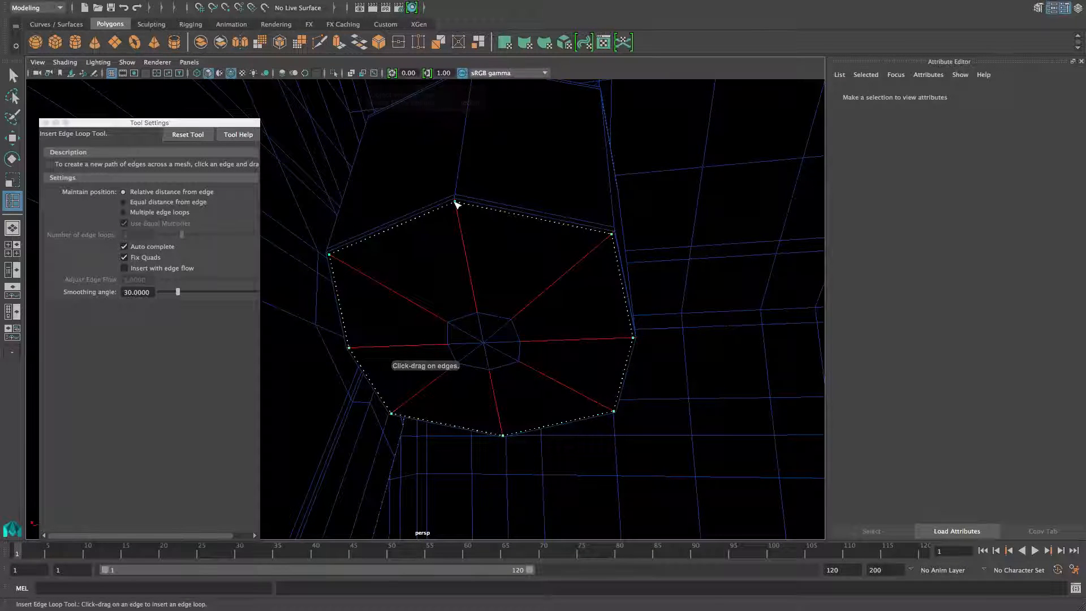
pyautogui.click(457, 205)
# Insert a supporting edge loop where the spout's inner neck meets the wide flange inside the can.
pyautogui.keyDown('alt'); pyautogui.moveTo(507, 232); pyautogui.dragTo(416, 327); pyautogui.keyUp('alt')
pyautogui.keyDown('alt'); pyautogui.moveTo(461, 349); pyautogui.dragTo(495, 361, button='right'); pyautogui.keyUp('alt')
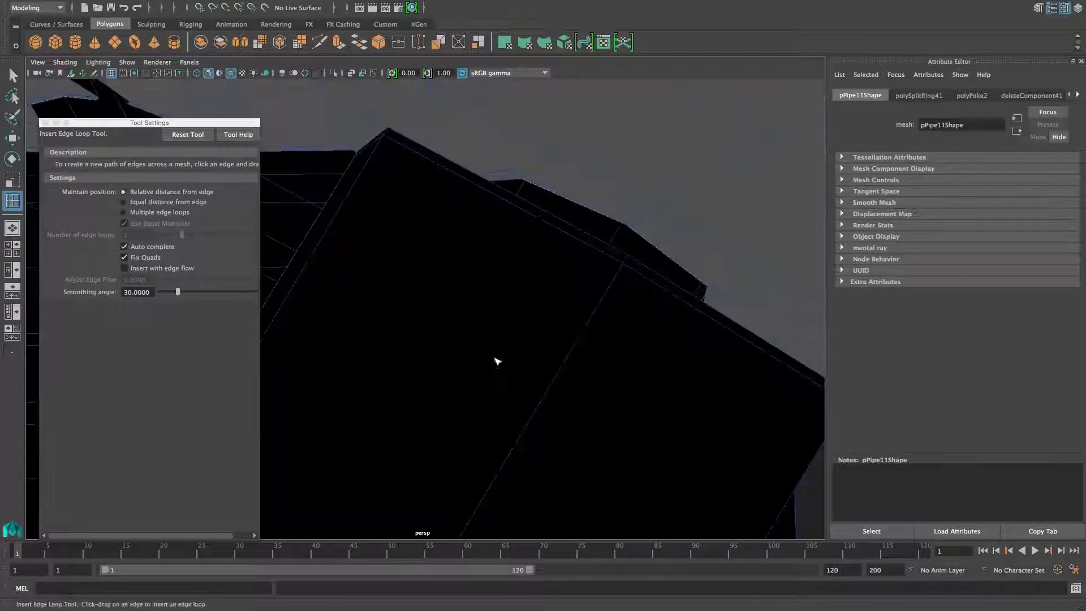
pyautogui.keyDown('alt'); pyautogui.moveTo(496, 361); pyautogui.dragTo(431, 401, button='middle'); pyautogui.keyUp('alt')
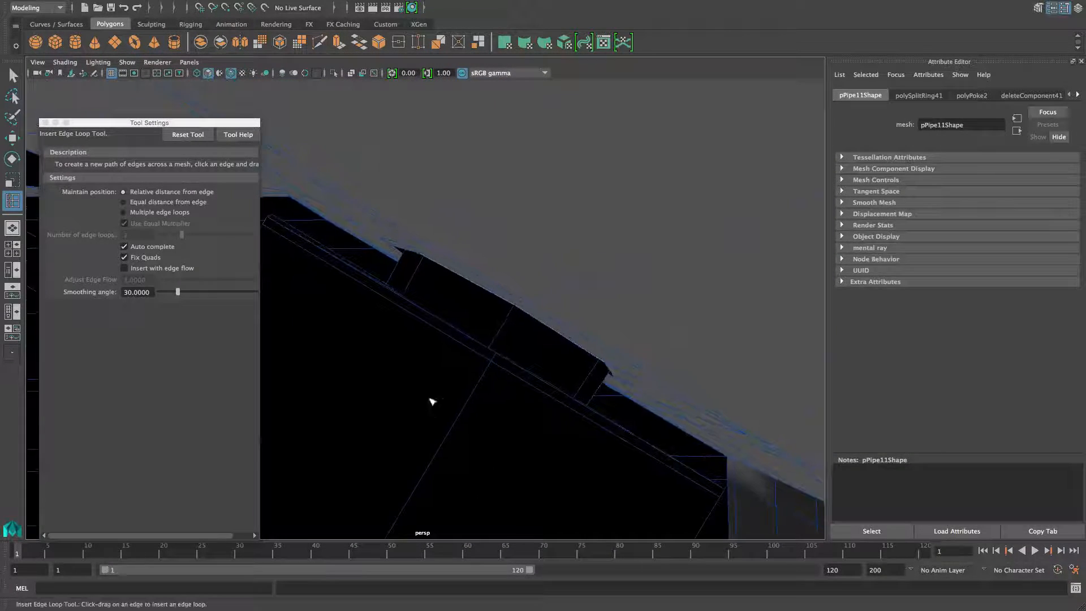
pyautogui.click(502, 337)
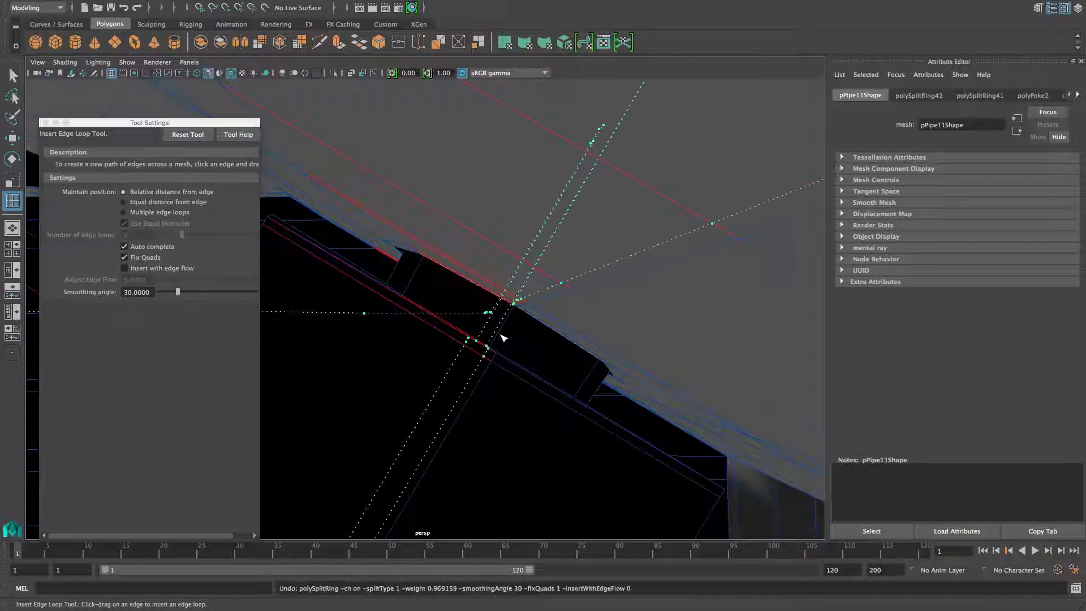
pyautogui.moveTo(500, 342)
pyautogui.keyDown('alt'); pyautogui.mouseDown()
pyautogui.moveTo(485, 347)
pyautogui.moveTo(495, 341)
pyautogui.mouseUp(); pyautogui.keyUp('alt')
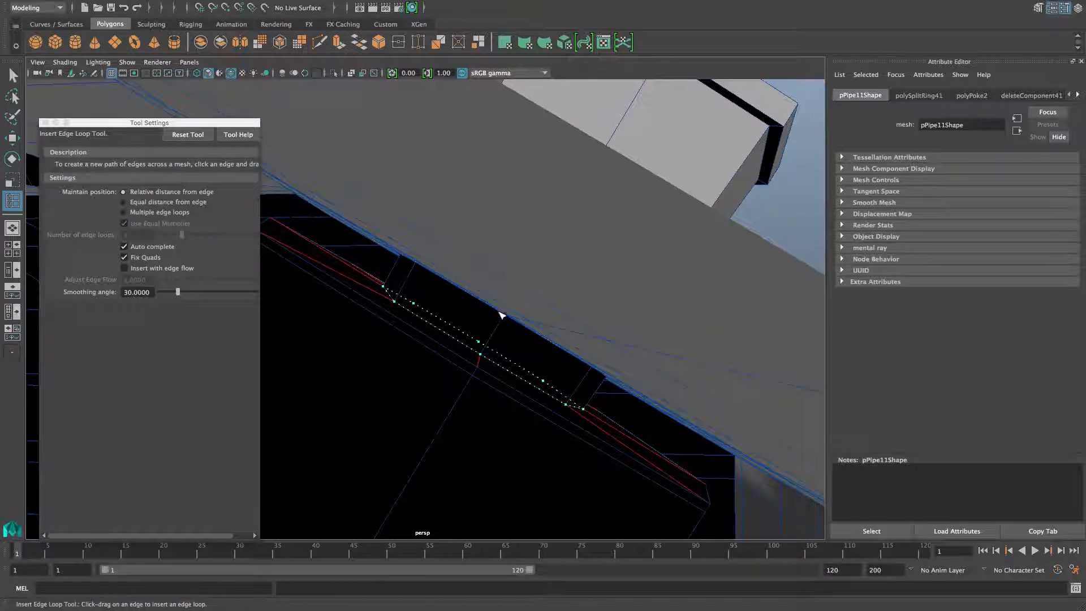
pyautogui.moveTo(508, 314); pyautogui.dragTo(506, 319)
pyautogui.moveTo(507, 319); pyautogui.dragTo(507, 319)
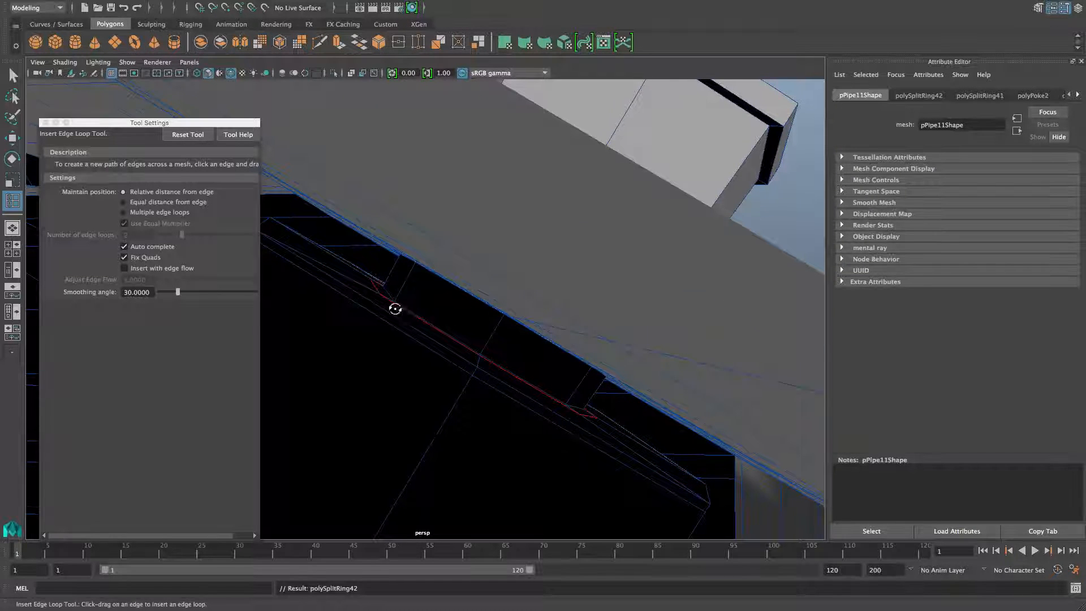
# Insert further supporting edge loops along the wide flange, including one close to its outer edge.
pyautogui.keyDown('alt'); pyautogui.moveTo(395, 308); pyautogui.dragTo(471, 314); pyautogui.keyUp('alt')
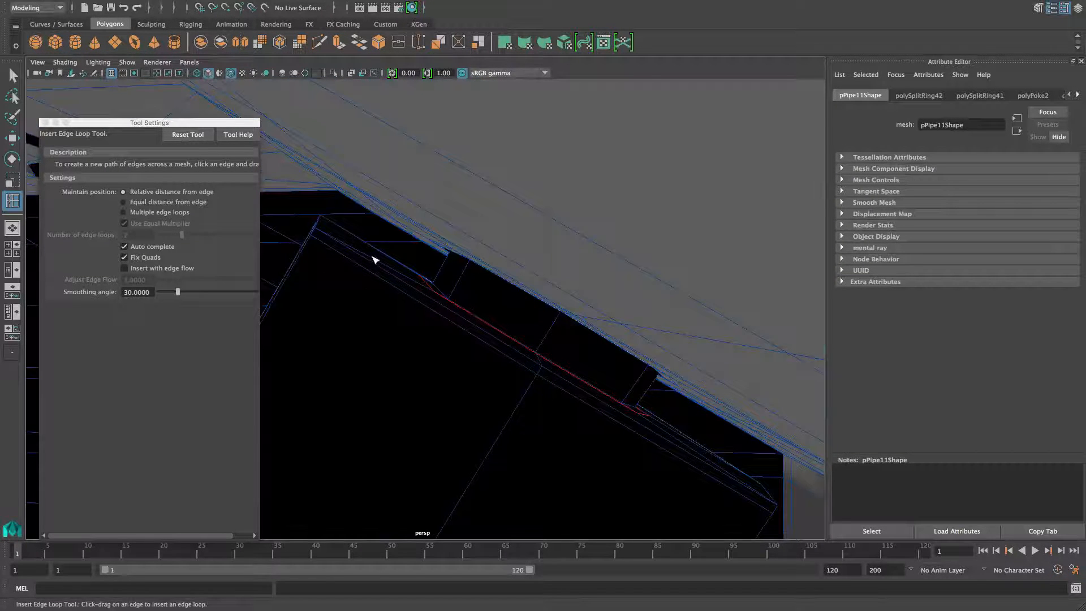
pyautogui.moveTo(373, 260); pyautogui.dragTo(616, 338)
pyautogui.press('z')
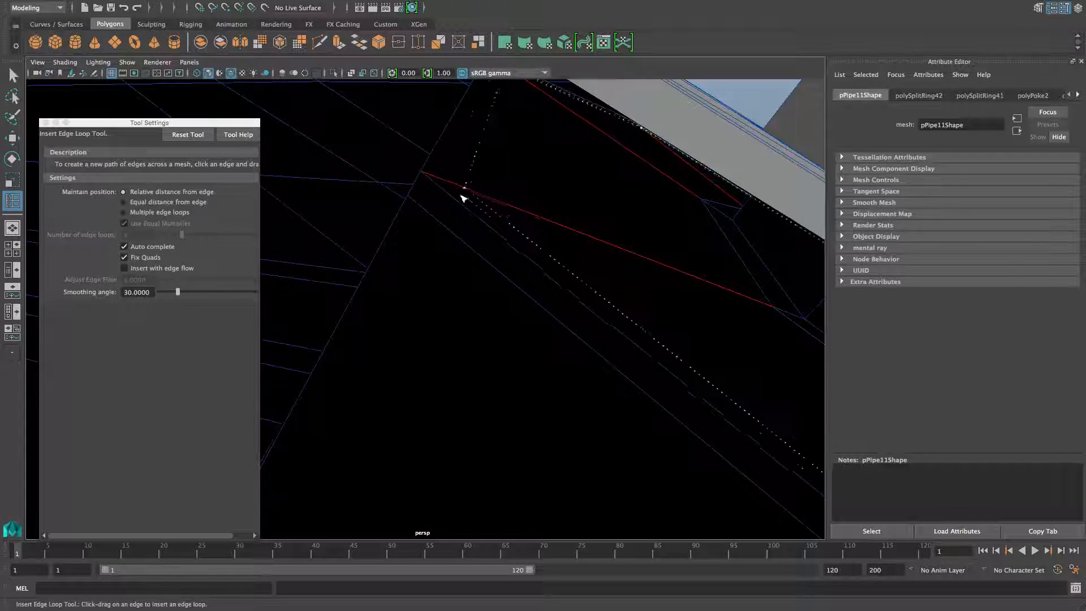
pyautogui.moveTo(434, 177); pyautogui.dragTo(453, 186)
pyautogui.keyDown('alt'); pyautogui.moveTo(662, 277); pyautogui.dragTo(635, 270); pyautogui.keyUp('alt')
# Try to slide the edge loop at the flange's inner edge along its neighbouring edges.
pyautogui.moveTo(614, 264); pyautogui.dragTo(592, 357, button='right')
pyautogui.press('q')
pyautogui.click(621, 267)
pyautogui.moveTo(586, 280); pyautogui.dragTo(620, 298, button='middle')
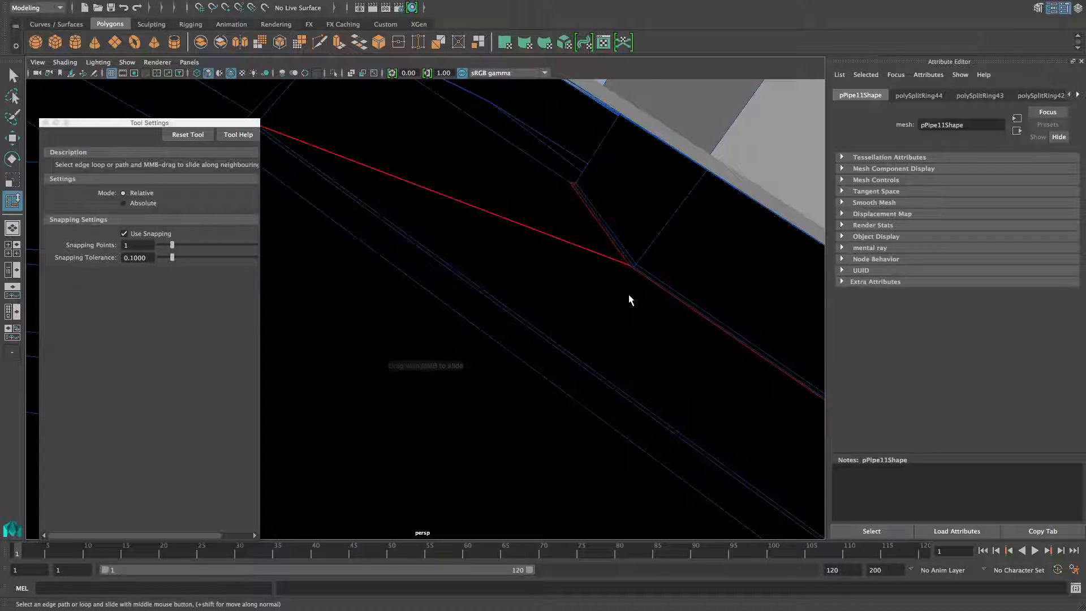
pyautogui.press('super+z')
# Inspect the spout and its closed interior in smooth preview from several sides, and return to the unsmoothed display.
pyautogui.scroll(-3, 524, 311)
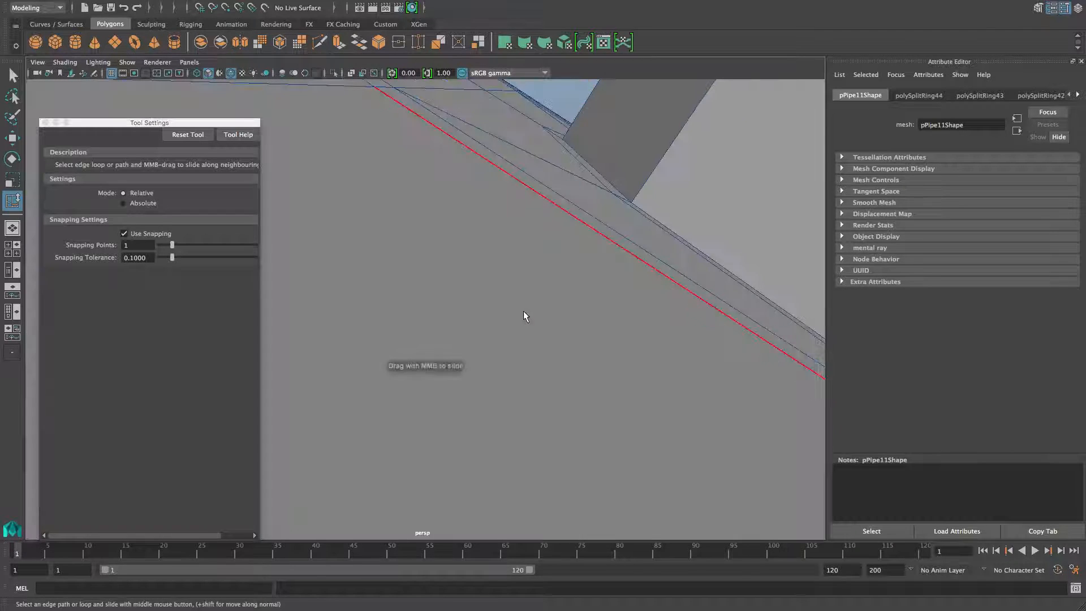
pyautogui.keyDown('alt'); pyautogui.moveTo(524, 310); pyautogui.dragTo(469, 314); pyautogui.keyUp('alt')
pyautogui.press('F8')
pyautogui.keyDown('alt'); pyautogui.moveTo(606, 301); pyautogui.dragTo(537, 303, button='right'); pyautogui.keyUp('alt')
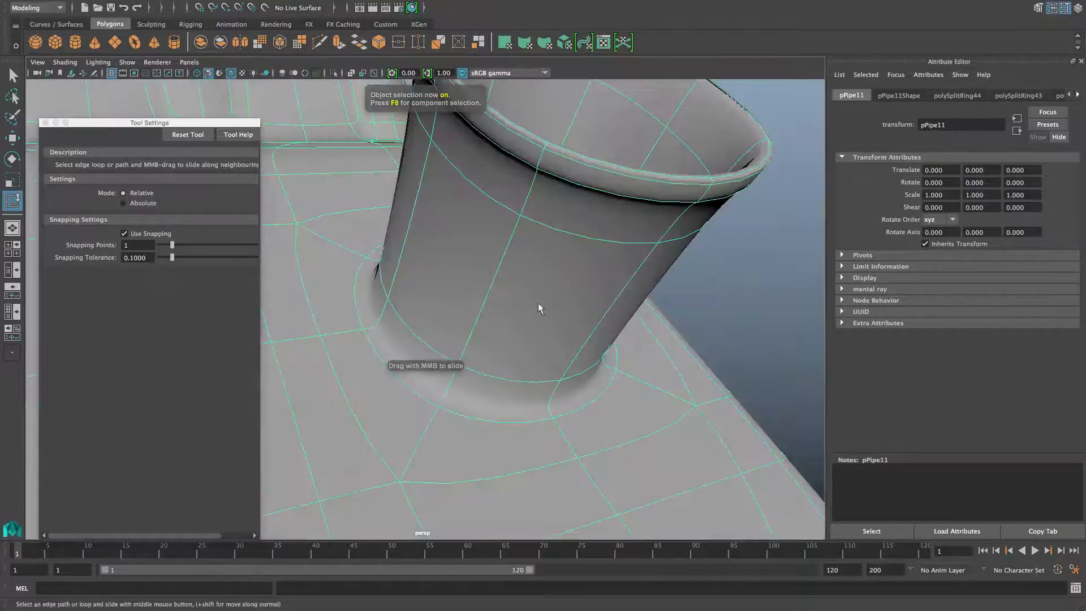
pyautogui.moveTo(539, 309)
pyautogui.keyDown('alt'); pyautogui.mouseDown()
pyautogui.moveTo(467, 322)
pyautogui.moveTo(654, 296)
pyautogui.moveTo(547, 268)
pyautogui.moveTo(705, 306)
pyautogui.moveTo(545, 310)
pyautogui.moveTo(686, 294)
pyautogui.moveTo(611, 284)
pyautogui.moveTo(617, 273)
pyautogui.moveTo(449, 314)
pyautogui.moveTo(441, 332)
pyautogui.mouseUp(); pyautogui.keyUp('alt')
pyautogui.scroll(-6, 547, 358)
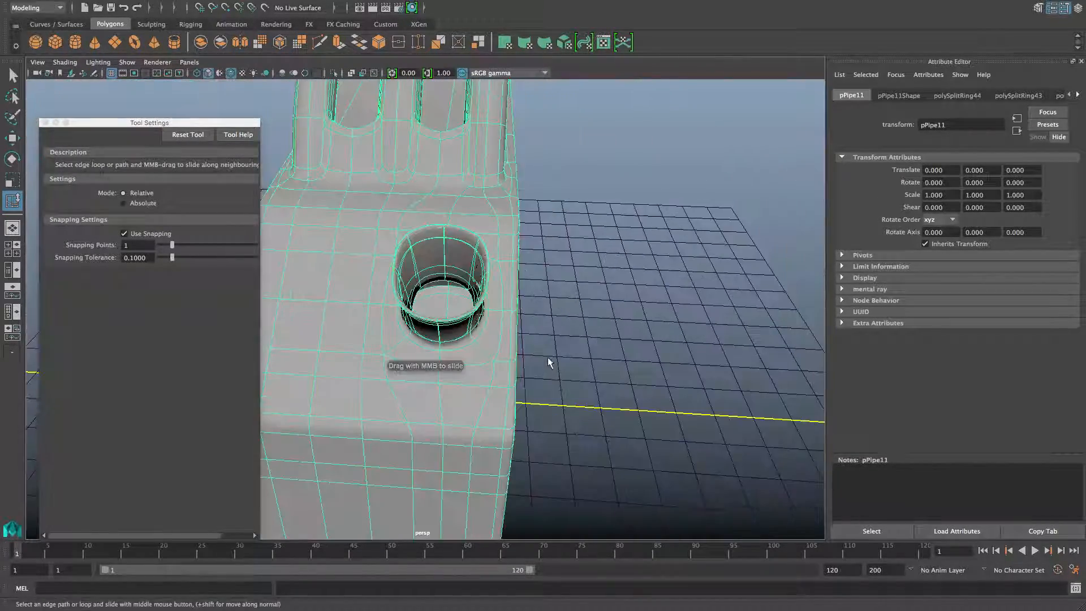
pyautogui.keyDown('alt'); pyautogui.moveTo(548, 357); pyautogui.dragTo(499, 314); pyautogui.keyUp('alt')
pyautogui.press('1')
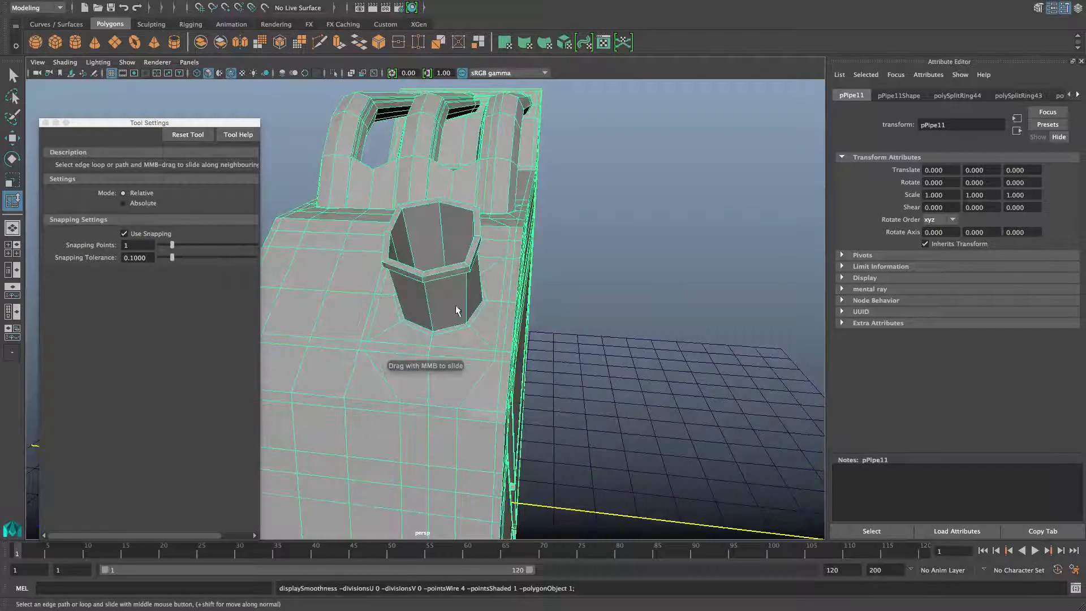
# Insert supporting edge loops around the spout's outer wall close to its base and just below the lip.
pyautogui.keyDown('alt'); pyautogui.moveTo(455, 311); pyautogui.dragTo(484, 318, button='right'); pyautogui.keyUp('alt')
pyautogui.keyDown('alt'); pyautogui.moveTo(484, 317); pyautogui.dragTo(416, 310); pyautogui.keyUp('alt')
pyautogui.keyDown('alt'); pyautogui.moveTo(417, 310); pyautogui.dragTo(490, 354, button='middle'); pyautogui.keyUp('alt')
pyautogui.keyDown('alt'); pyautogui.moveTo(489, 355); pyautogui.dragTo(451, 281); pyautogui.keyUp('alt')
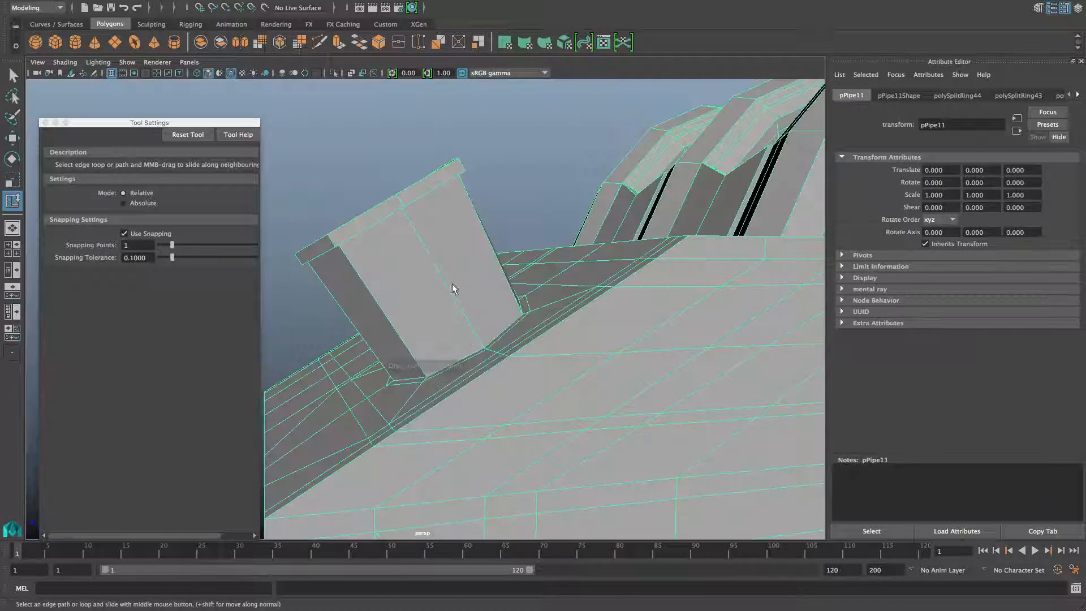
pyautogui.keyDown('shift'); pyautogui.moveTo(452, 282); pyautogui.dragTo(400, 294, button='right'); pyautogui.keyUp('shift')
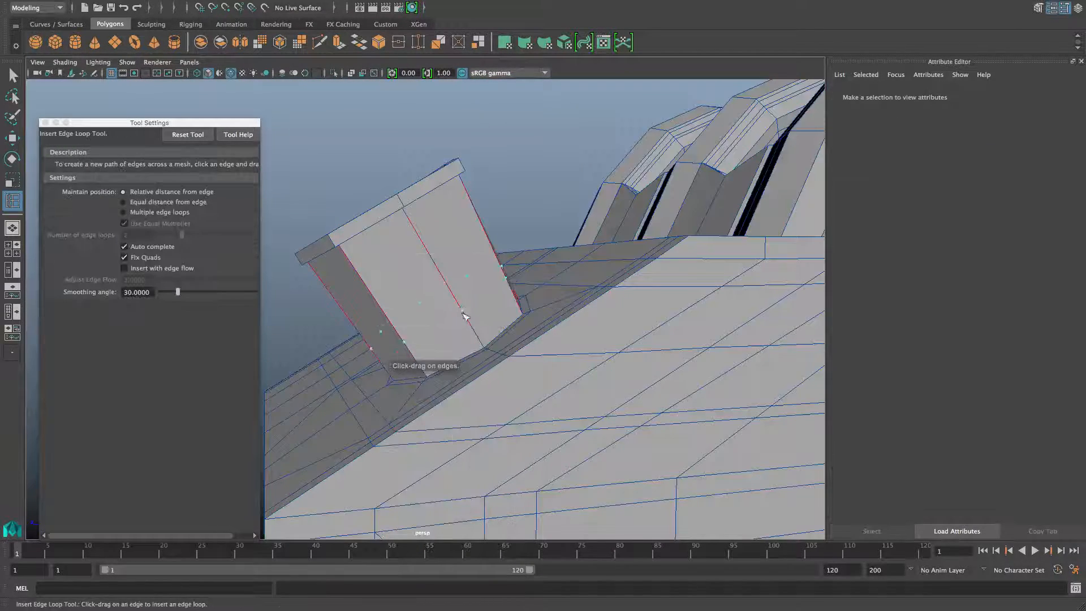
pyautogui.moveTo(483, 349); pyautogui.dragTo(461, 295)
# Insert a supporting edge loop around the lip's underside close to its outer edge, undoing the misplaced lengthwise loops.
pyautogui.keyDown('alt'); pyautogui.moveTo(468, 301); pyautogui.dragTo(614, 357, button='right'); pyautogui.keyUp('alt')
pyautogui.keyDown('alt'); pyautogui.moveTo(617, 360); pyautogui.dragTo(573, 345); pyautogui.keyUp('alt')
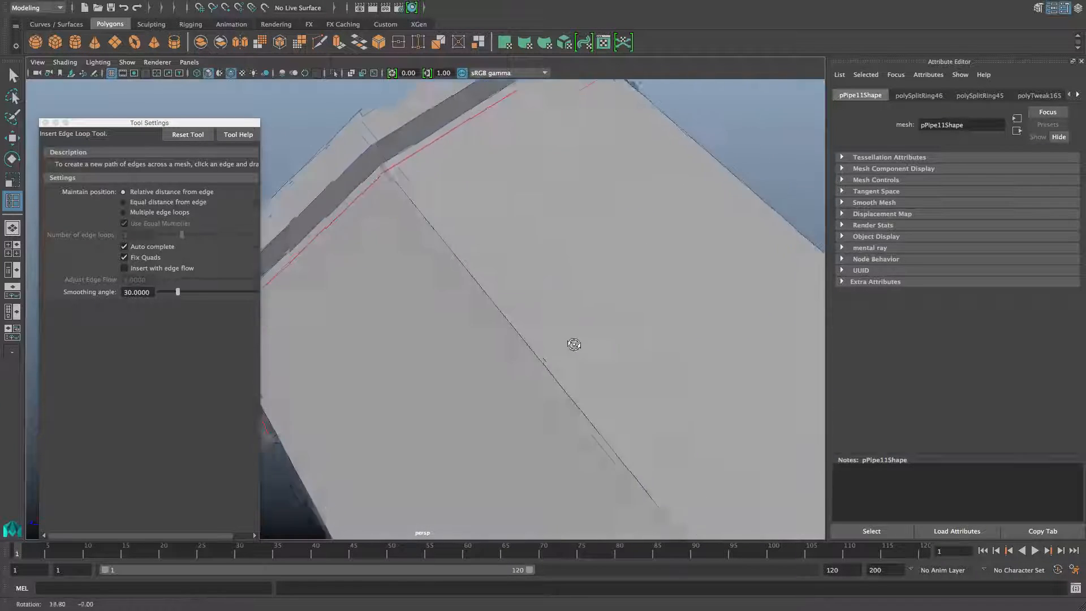
pyautogui.click(352, 142)
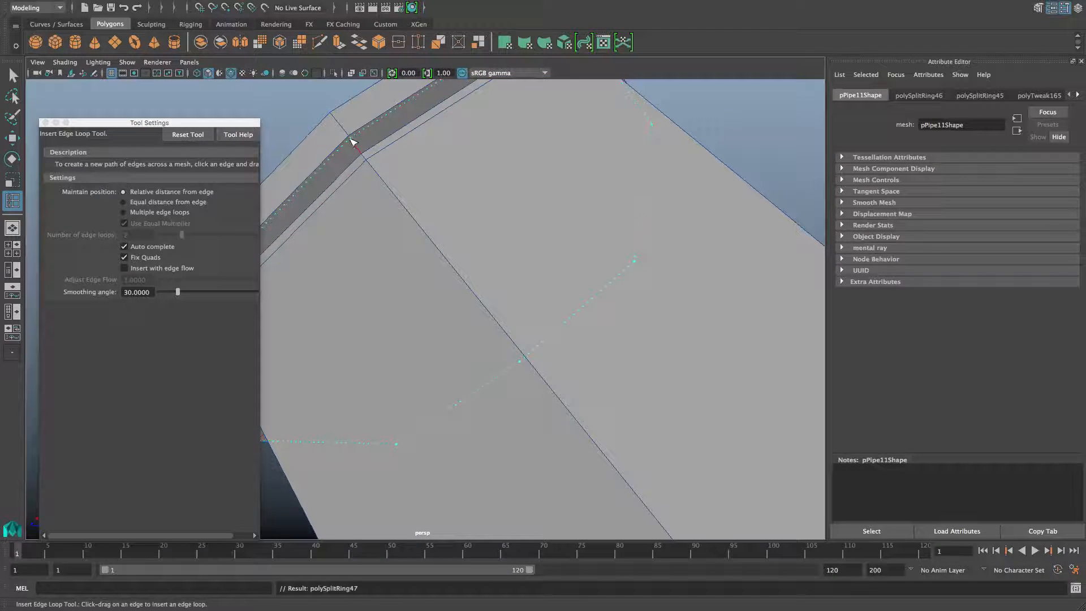
pyautogui.moveTo(358, 149); pyautogui.dragTo(359, 149)
pyautogui.hotkey('ctrl', 'z')
pyautogui.hotkey('ctrl', 'z')
pyautogui.click(356, 146)
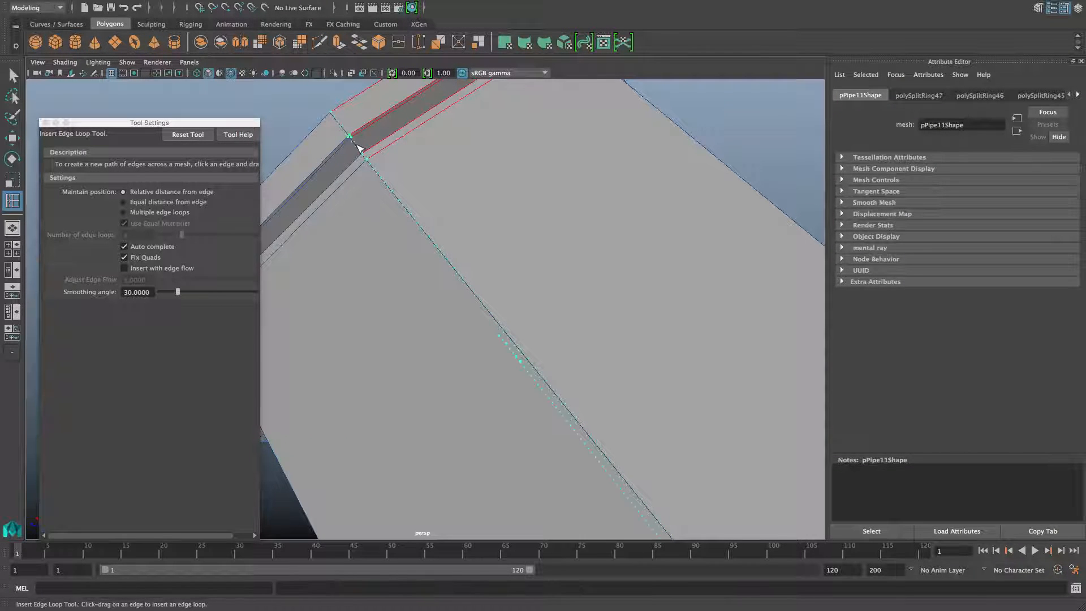
pyautogui.hotkey('ctrl', 'z')
pyautogui.keyDown('alt'); pyautogui.moveTo(392, 162); pyautogui.dragTo(476, 189); pyautogui.keyUp('alt')
pyautogui.hotkey('ctrl', 'z')
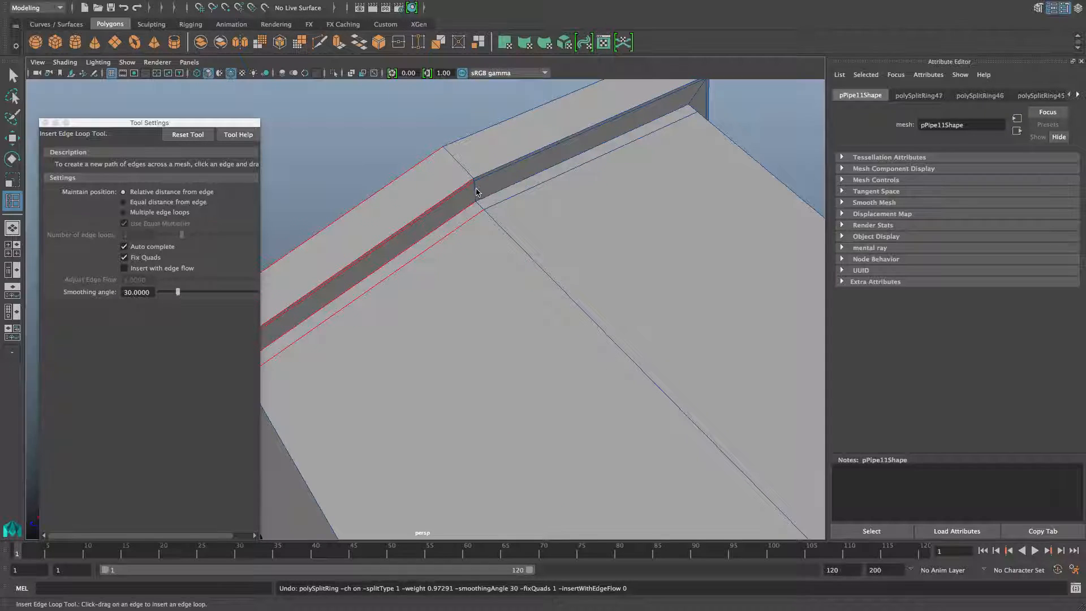
pyautogui.click(478, 191)
pyautogui.hotkey('ctrl', 'z')
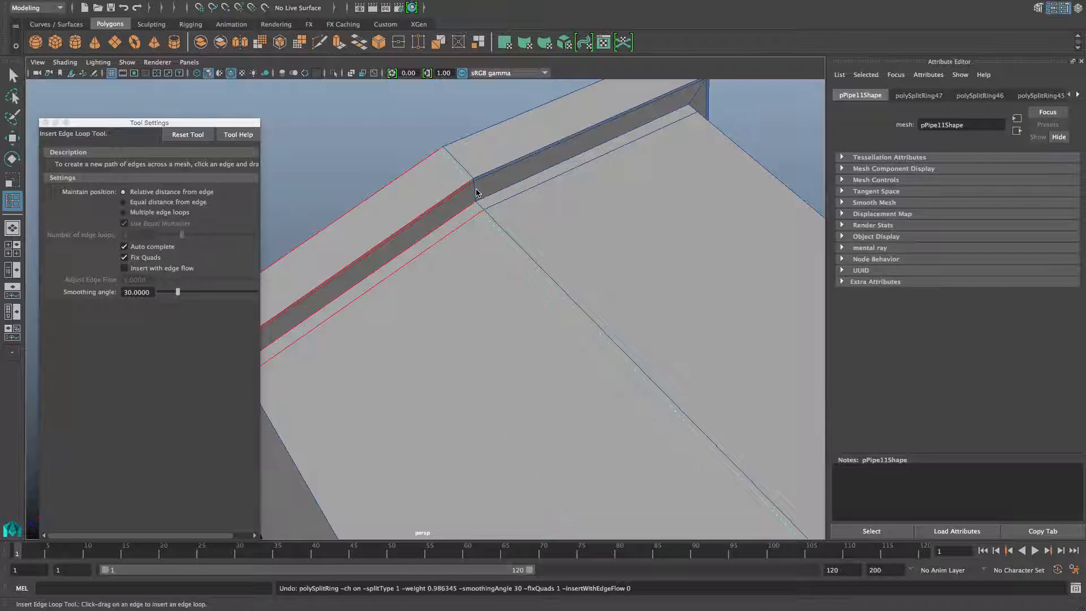
# Insert supporting edge loops beside the inner corner of the lip's underside and near the lower and upper edges of its outer side.
pyautogui.moveTo(477, 193); pyautogui.dragTo(562, 341)
pyautogui.keyDown('alt'); pyautogui.moveTo(563, 341); pyautogui.dragTo(492, 293, button='middle'); pyautogui.keyUp('alt')
pyautogui.keyDown('alt'); pyautogui.moveTo(492, 294); pyautogui.dragTo(570, 366, button='right'); pyautogui.keyUp('alt')
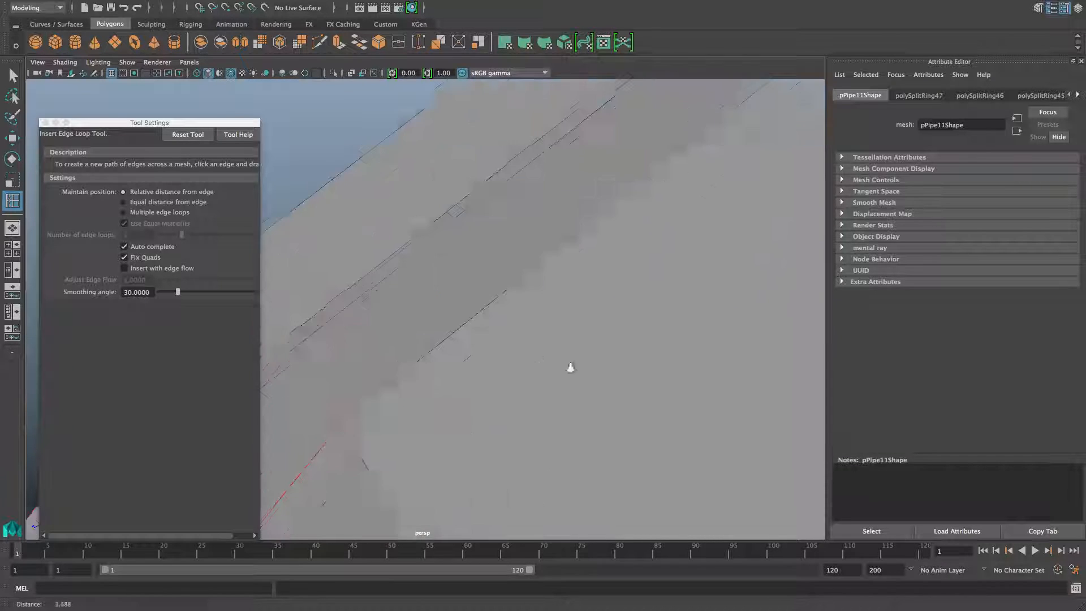
pyautogui.keyDown('alt'); pyautogui.moveTo(481, 384); pyautogui.dragTo(552, 334, button='middle'); pyautogui.keyUp('alt')
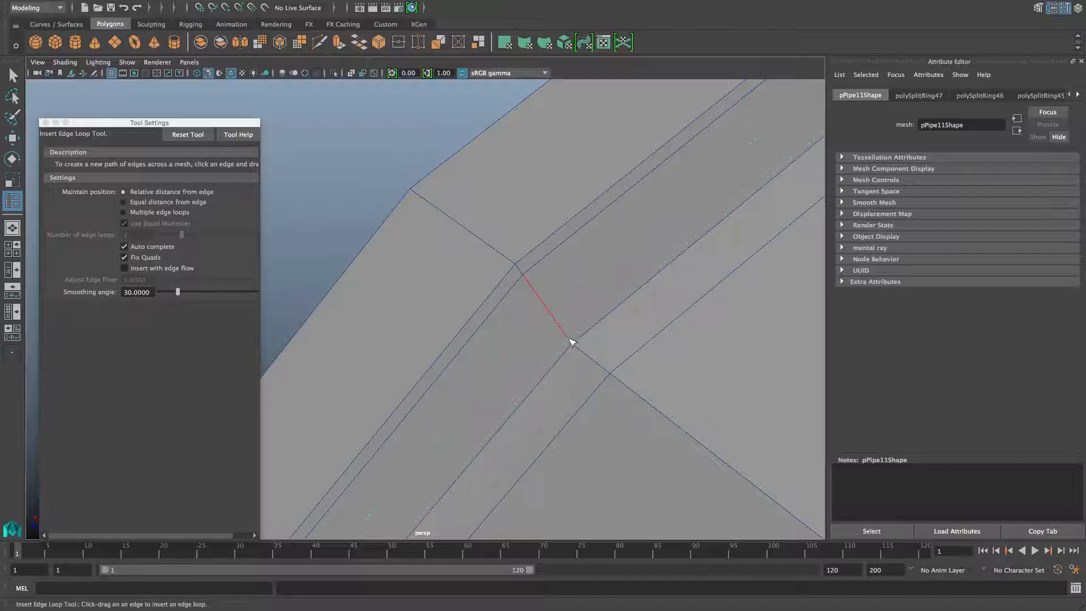
pyautogui.moveTo(569, 338); pyautogui.dragTo(576, 244)
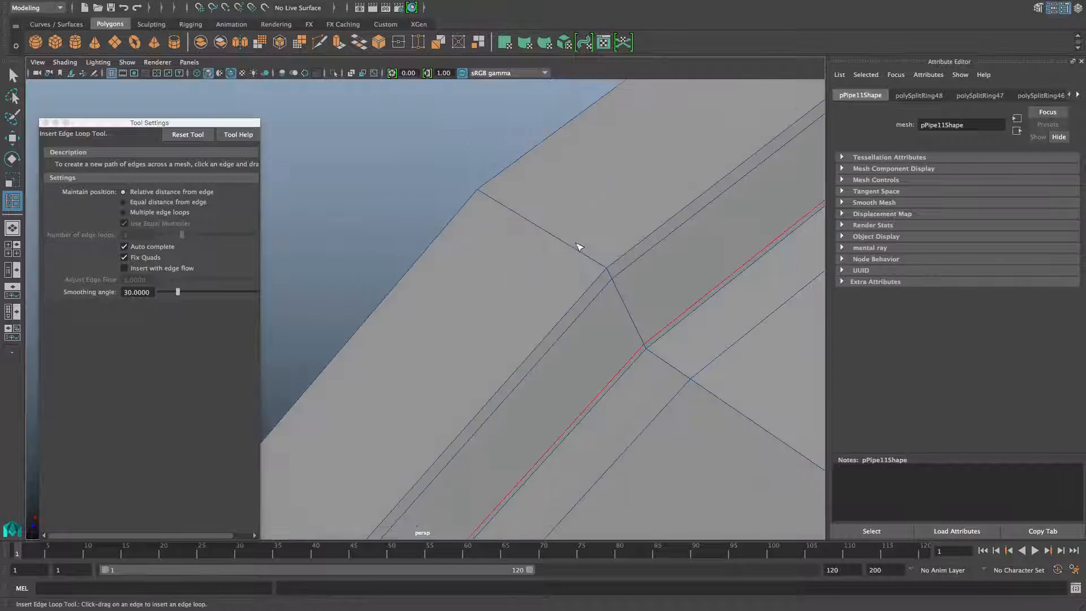
pyautogui.click(601, 279)
pyautogui.moveTo(484, 193); pyautogui.dragTo(483, 192)
# Insert supporting edge loops around the spout's inner wall close to its bottom and to its mouth.
pyautogui.keyDown('alt'); pyautogui.moveTo(531, 254); pyautogui.dragTo(552, 380); pyautogui.keyUp('alt')
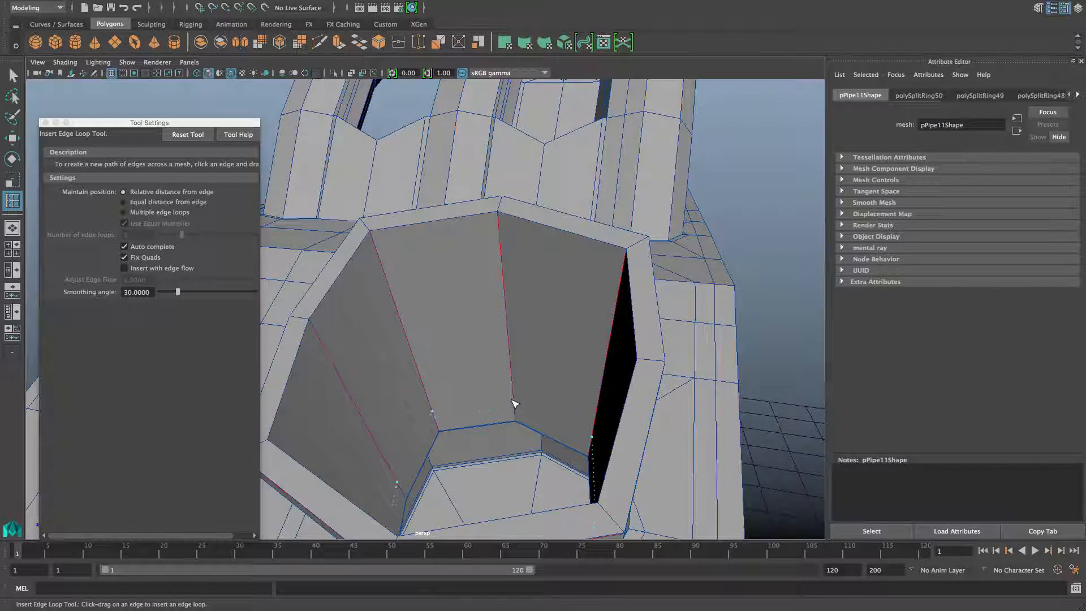
pyautogui.moveTo(518, 419); pyautogui.dragTo(518, 420)
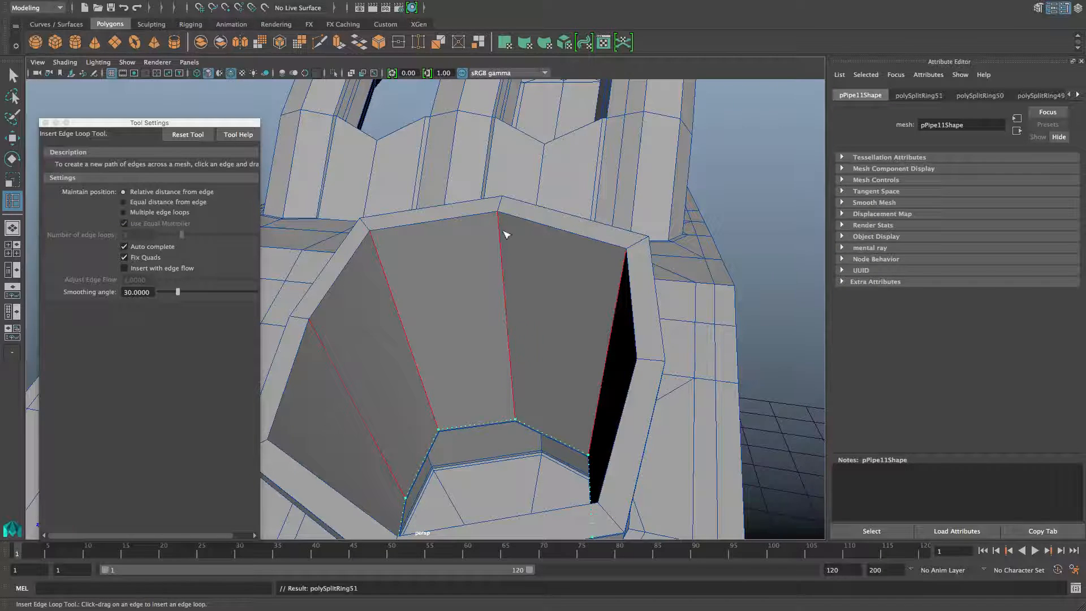
pyautogui.moveTo(504, 235); pyautogui.dragTo(499, 218)
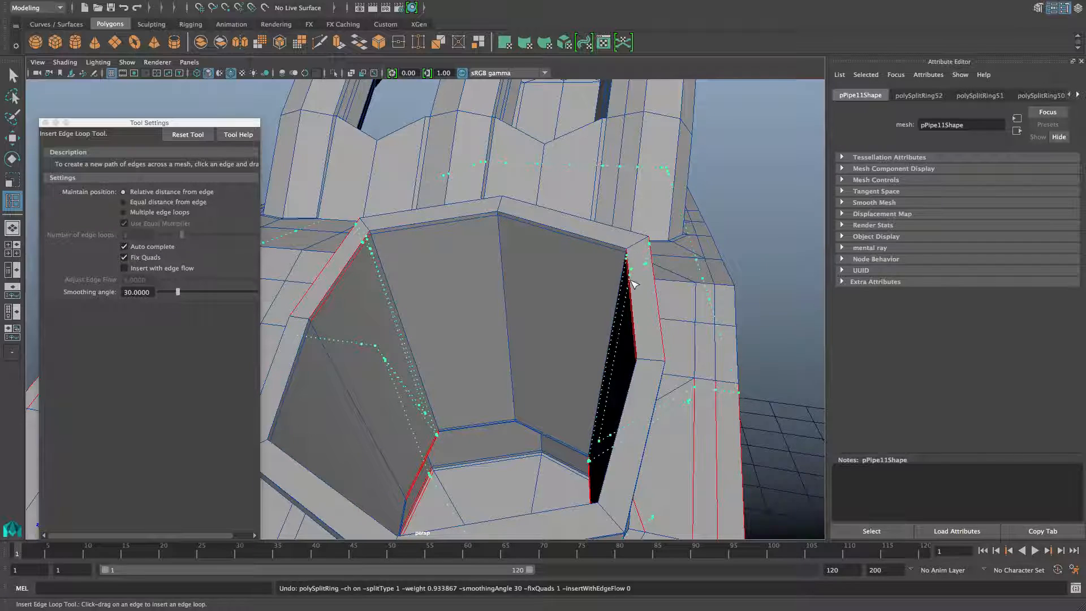
pyautogui.keyDown('alt'); pyautogui.moveTo(628, 282); pyautogui.dragTo(583, 258); pyautogui.keyUp('alt')
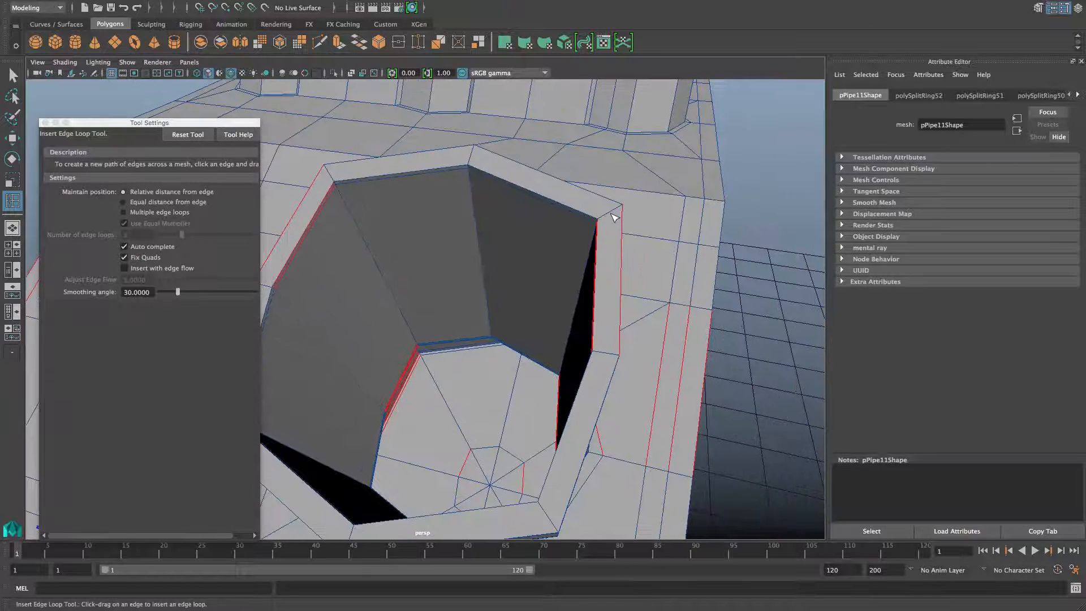
pyautogui.moveTo(612, 211); pyautogui.dragTo(602, 264)
pyautogui.press('super+z')
pyautogui.press('super+z')
pyautogui.press('super+z')
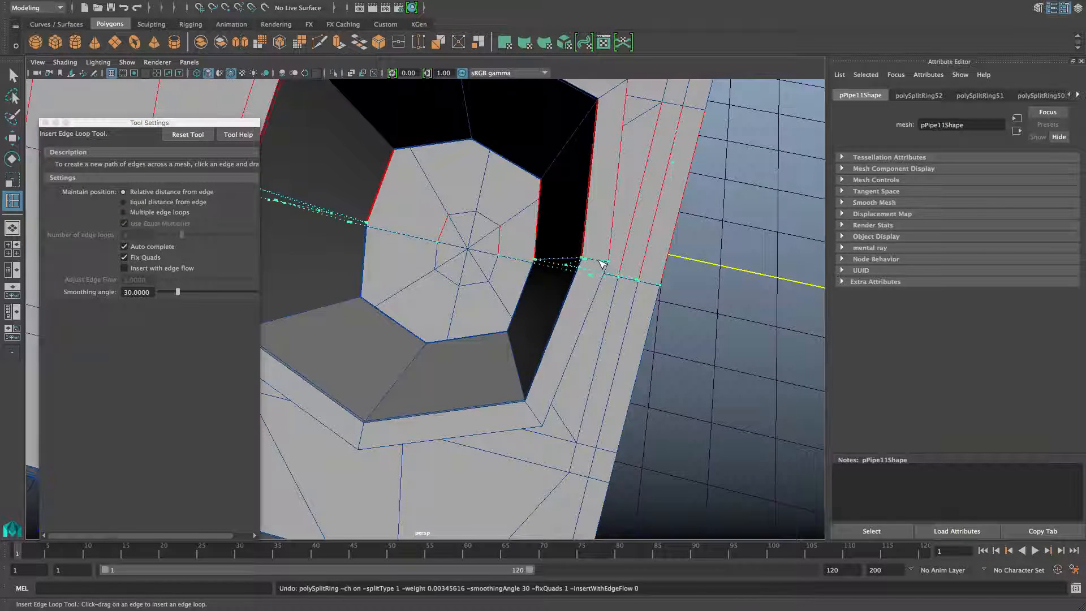
pyautogui.press('super+z')
pyautogui.keyDown('alt'); pyautogui.moveTo(574, 308); pyautogui.dragTo(528, 338); pyautogui.keyUp('alt')
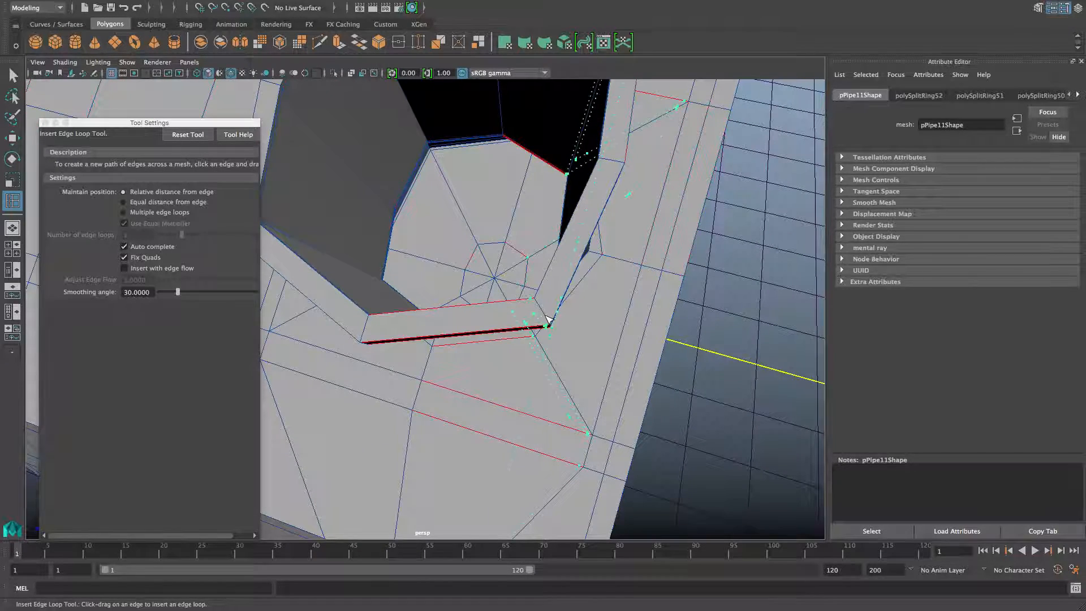
pyautogui.press('super+z')
pyautogui.keyDown('alt'); pyautogui.moveTo(507, 331); pyautogui.dragTo(499, 367); pyautogui.keyUp('alt')
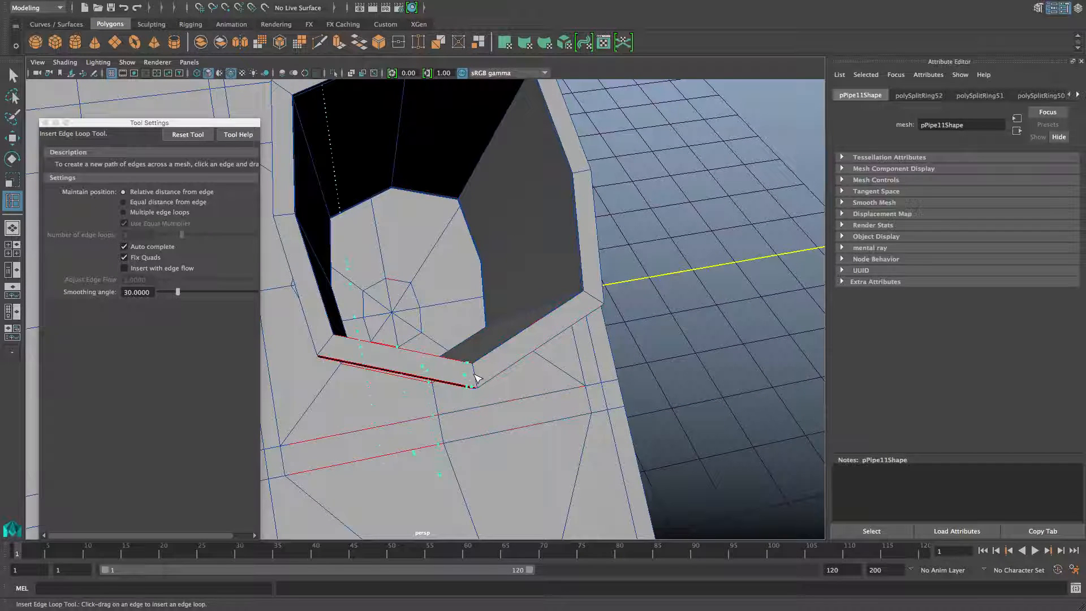
pyautogui.press('super+z')
pyautogui.press('super+z')
pyautogui.keyDown('alt'); pyautogui.moveTo(457, 375); pyautogui.dragTo(500, 362); pyautogui.keyUp('alt')
# Split the spout lip's top face with an edge loop along its middle and bevel that loop with a fraction of 0.5.
pyautogui.moveTo(643, 290); pyautogui.dragTo(643, 258, button='right')
pyautogui.press('q')
pyautogui.keyDown('ctrl'); pyautogui.moveTo(713, 265); pyautogui.dragTo(670, 289, button='right'); pyautogui.keyUp('ctrl')
pyautogui.keyDown('alt'); pyautogui.moveTo(633, 294); pyautogui.dragTo(588, 294, button='middle'); pyautogui.keyUp('alt')
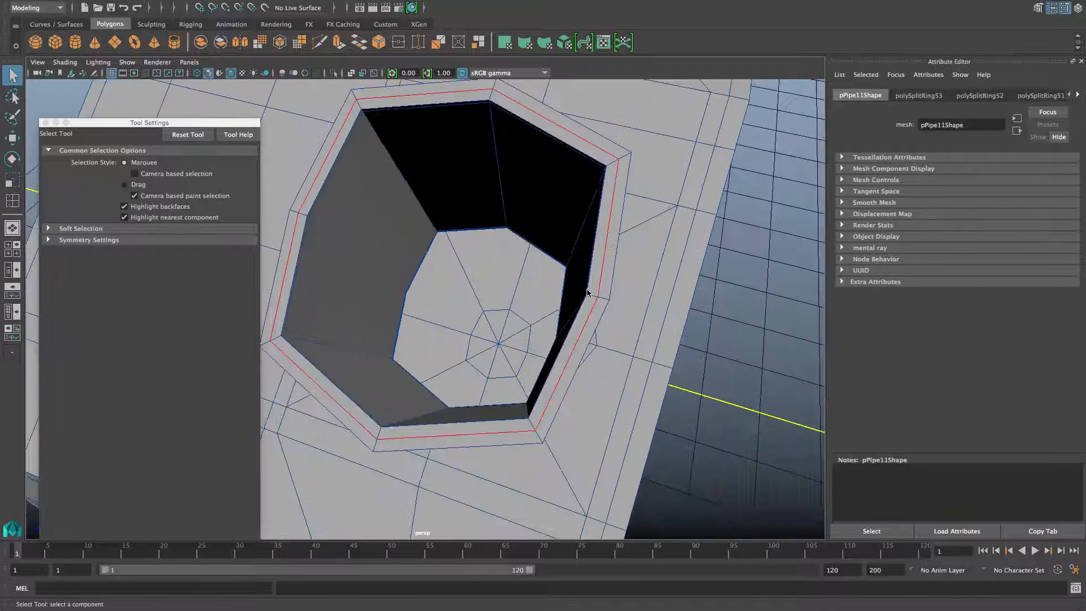
pyautogui.keyDown('shift'); pyautogui.moveTo(589, 294); pyautogui.dragTo(636, 288, button='right'); pyautogui.keyUp('shift')
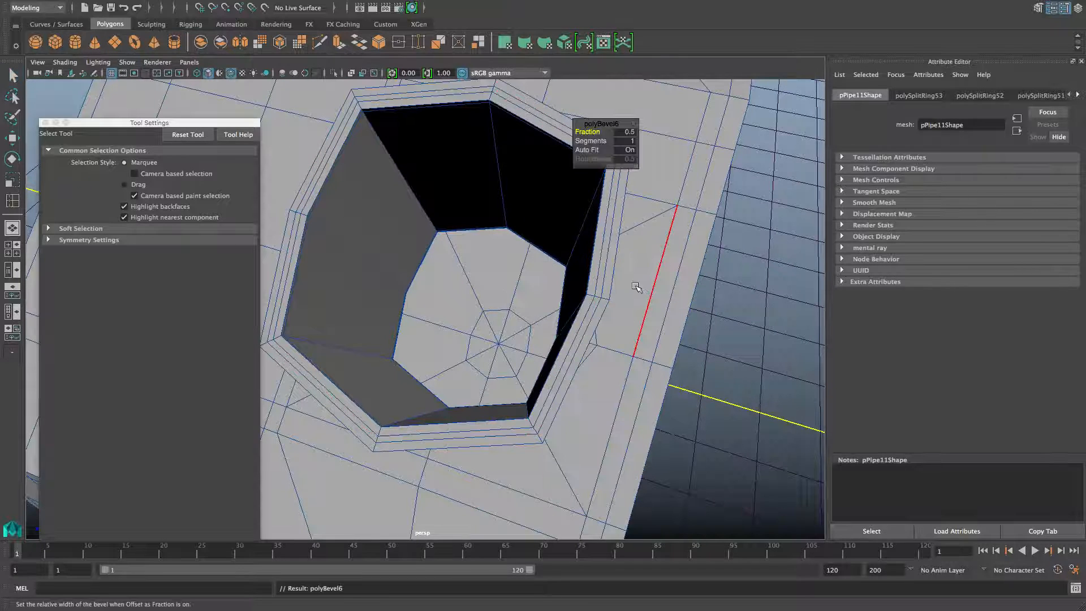
# Scale the two bevelled loops apart so one sits close to the lip's inner edge and the other close to its outer edge.
pyautogui.doubleClick(603, 263)
pyautogui.press('r')
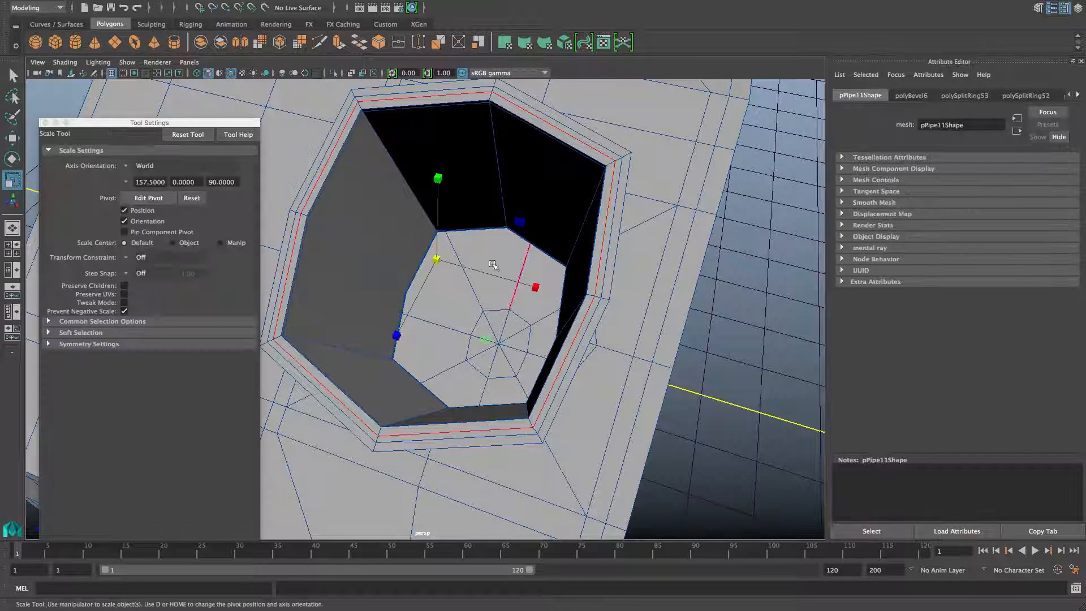
pyautogui.moveTo(436, 258); pyautogui.dragTo(423, 260)
pyautogui.keyDown('shift'); pyautogui.click(604, 251); pyautogui.keyUp('shift')
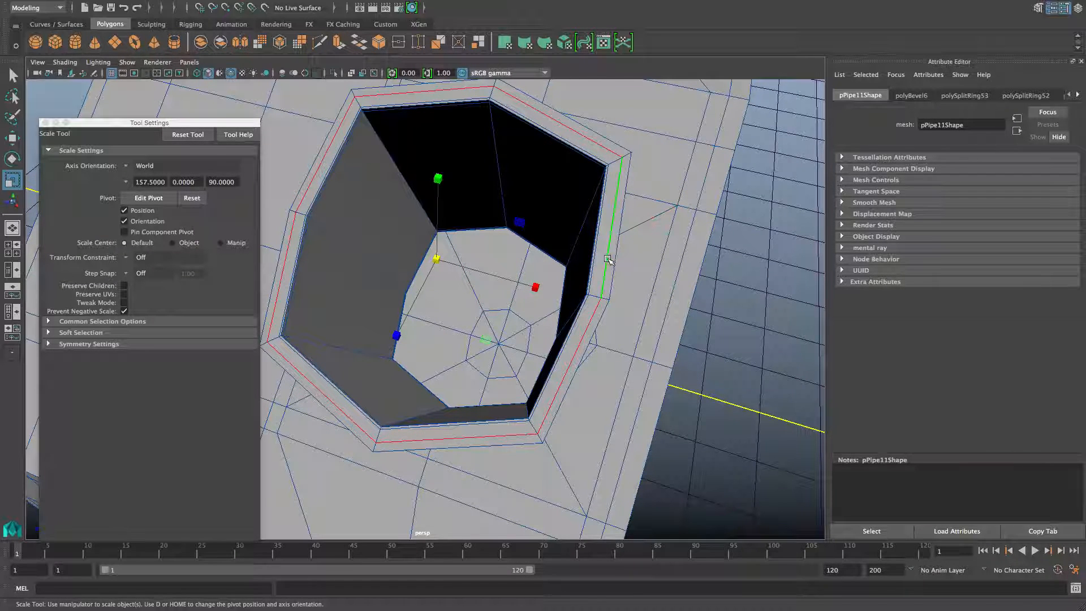
pyautogui.moveTo(436, 259); pyautogui.dragTo(472, 281)
# Return to object mode, close the tool settings and preview the jerry can smoothed to inspect the spout.
pyautogui.scroll(-4, 518, 282)
pyautogui.keyDown('alt'); pyautogui.moveTo(472, 281); pyautogui.dragTo(609, 289, button='middle'); pyautogui.keyUp('alt')
pyautogui.keyDown('alt'); pyautogui.moveTo(609, 289); pyautogui.dragTo(532, 330); pyautogui.keyUp('alt')
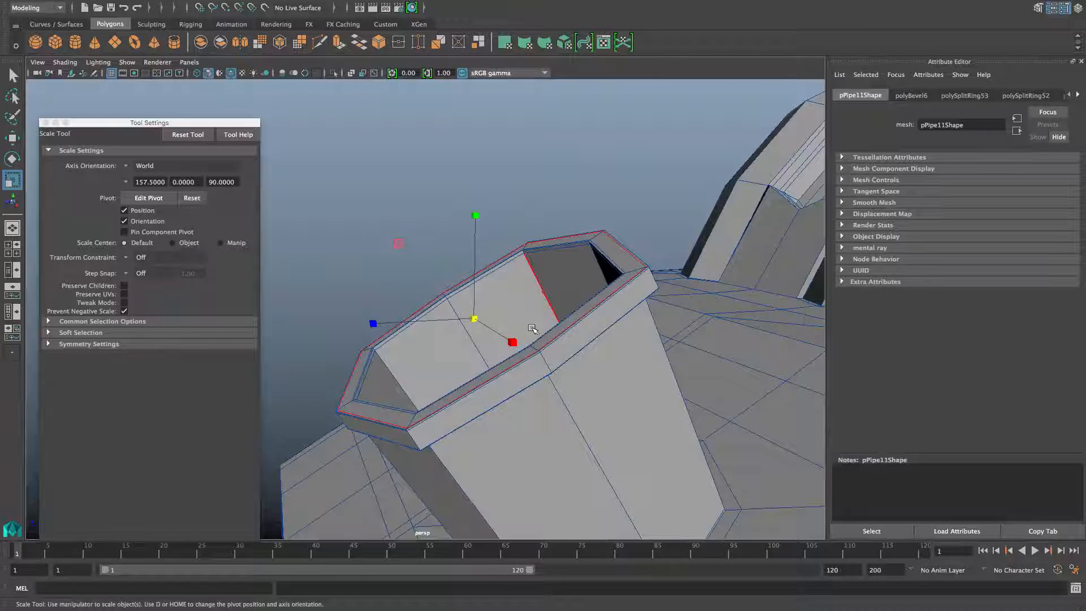
pyautogui.press('F8')
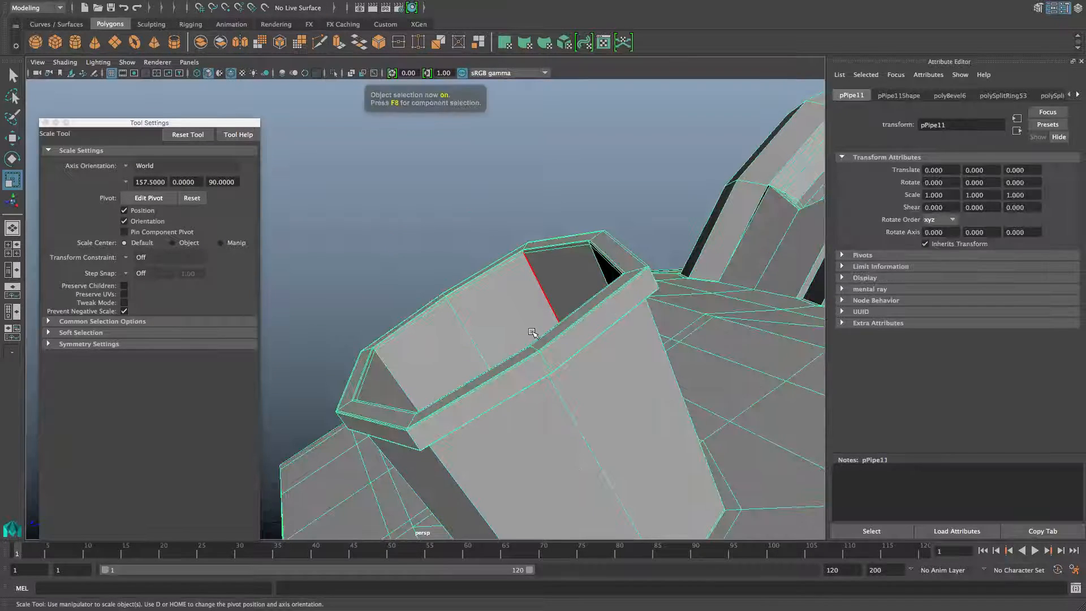
pyautogui.keyDown('alt'); pyautogui.moveTo(531, 332); pyautogui.dragTo(533, 335); pyautogui.keyUp('alt')
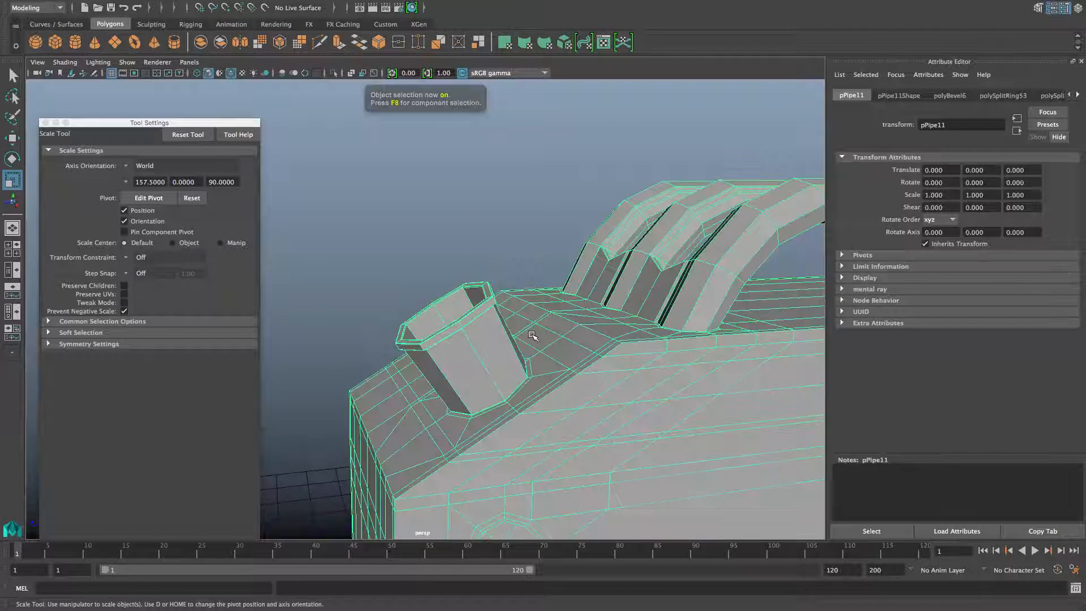
pyautogui.click(45, 122)
pyautogui.moveTo(445, 311)
pyautogui.keyDown('alt'); pyautogui.mouseDown()
pyautogui.moveTo(526, 318)
pyautogui.moveTo(528, 305)
pyautogui.moveTo(419, 272)
pyautogui.moveTo(351, 235)
pyautogui.moveTo(444, 263)
pyautogui.moveTo(361, 259)
pyautogui.moveTo(369, 279)
pyautogui.moveTo(281, 274)
pyautogui.moveTo(475, 283)
pyautogui.moveTo(458, 267)
pyautogui.moveTo(326, 264)
pyautogui.moveTo(354, 249)
pyautogui.moveTo(492, 262)
pyautogui.moveTo(449, 286)
pyautogui.moveTo(223, 310)
pyautogui.moveTo(424, 334)
pyautogui.moveTo(458, 314)
pyautogui.moveTo(444, 329)
pyautogui.mouseUp(); pyautogui.keyUp('alt')
pyautogui.scroll(4, 475, 302)
pyautogui.press('3')
pyautogui.click(321, 242)
pyautogui.click(450, 307)
pyautogui.press('1')
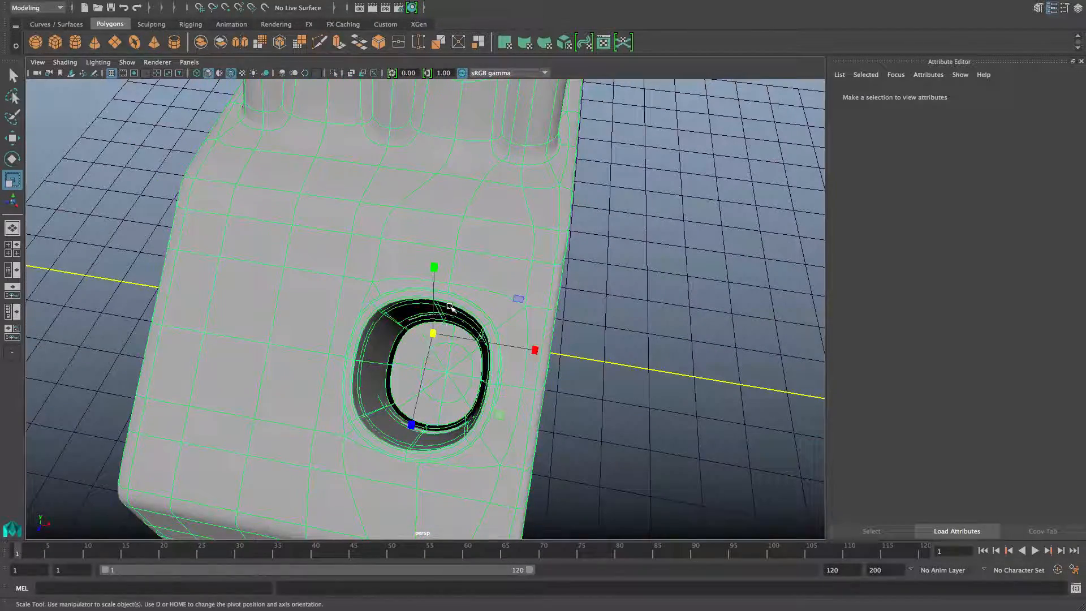
# Select the vertices on the upper part of the spout's lip and scale them slightly along the X axis.
pyautogui.keyDown('alt'); pyautogui.moveTo(450, 307); pyautogui.dragTo(383, 267); pyautogui.keyUp('alt')
pyautogui.moveTo(383, 268); pyautogui.dragTo(362, 264, button='right')
pyautogui.keyDown('alt'); pyautogui.moveTo(363, 263); pyautogui.dragTo(372, 275); pyautogui.keyUp('alt')
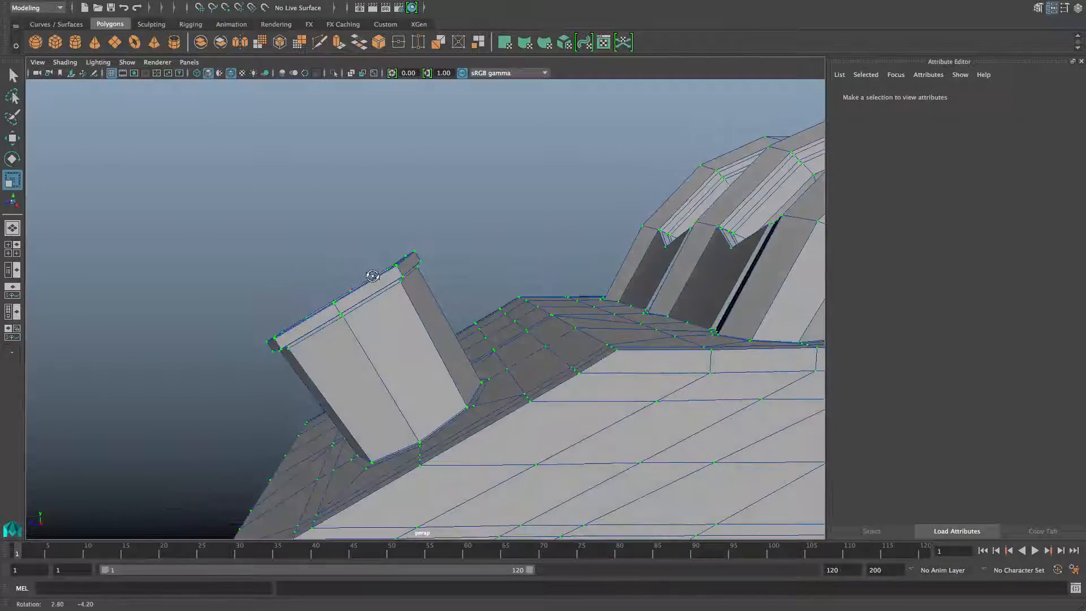
pyautogui.moveTo(451, 313); pyautogui.dragTo(451, 313)
pyautogui.keyDown('alt'); pyautogui.moveTo(381, 308); pyautogui.dragTo(526, 291); pyautogui.keyUp('alt')
pyautogui.keyDown('alt'); pyautogui.moveTo(456, 375); pyautogui.dragTo(427, 320, button='middle'); pyautogui.keyUp('alt')
pyautogui.keyDown('alt'); pyautogui.moveTo(405, 368); pyautogui.dragTo(386, 354); pyautogui.keyUp('alt')
pyautogui.moveTo(510, 240); pyautogui.dragTo(512, 238)
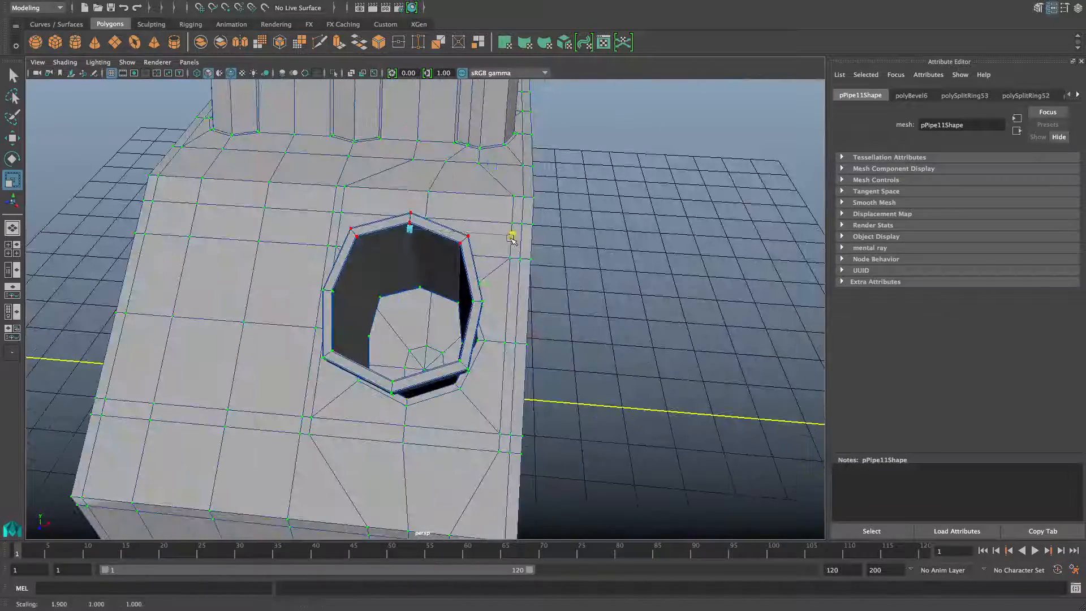
pyautogui.press('F8')
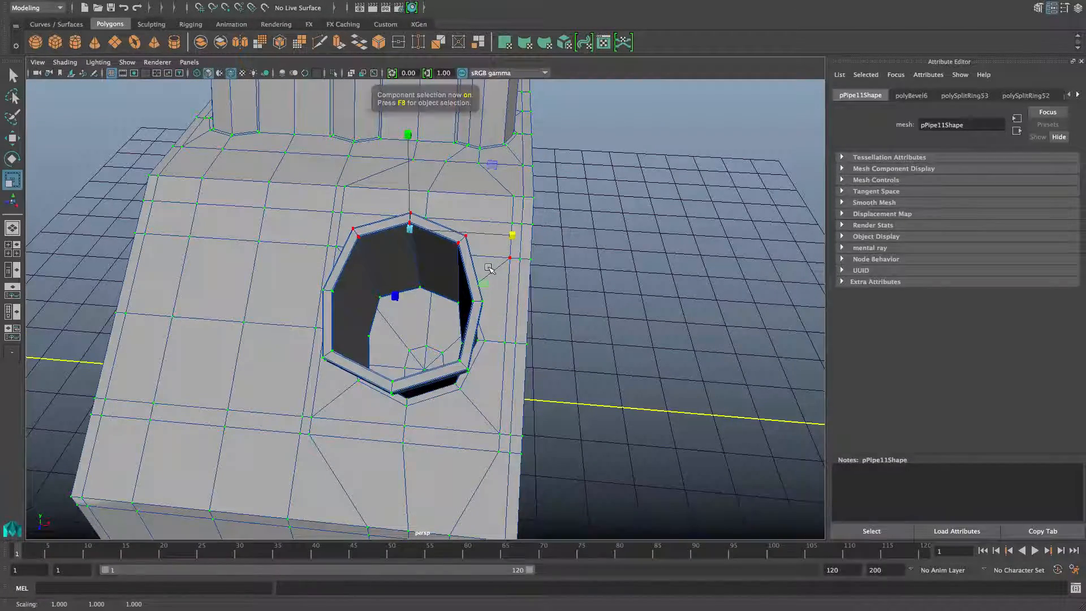
# Examine the unsmoothed spout and the surrounding can body from several sides and distances.
pyautogui.keyDown('alt'); pyautogui.moveTo(487, 267); pyautogui.dragTo(232, 247); pyautogui.keyUp('alt')
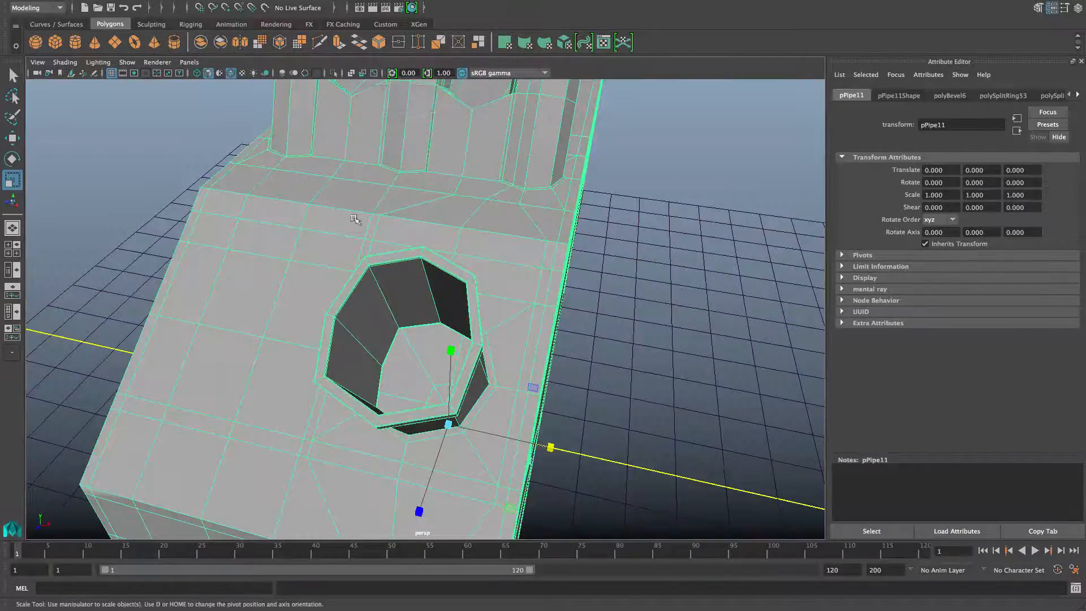
pyautogui.scroll(-10, 358, 223)
pyautogui.keyDown('alt'); pyautogui.moveTo(468, 262); pyautogui.dragTo(504, 260); pyautogui.keyUp('alt')
pyautogui.scroll(8, 389, 220)
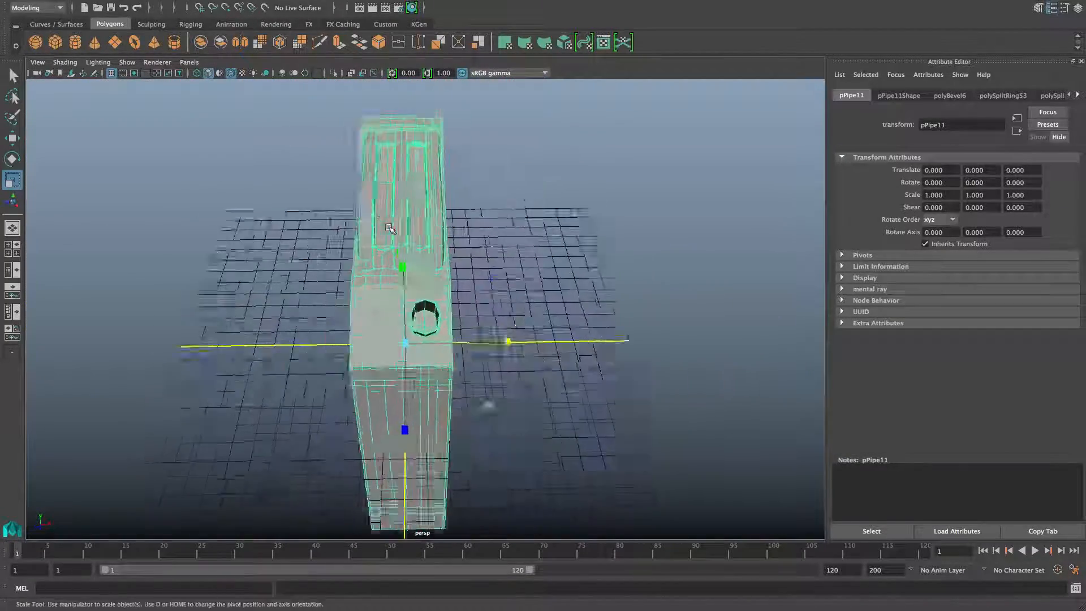
pyautogui.keyDown('alt'); pyautogui.moveTo(403, 213); pyautogui.dragTo(403, 216, button='middle'); pyautogui.keyUp('alt')
pyautogui.keyDown('alt'); pyautogui.moveTo(402, 215); pyautogui.dragTo(360, 252); pyautogui.keyUp('alt')
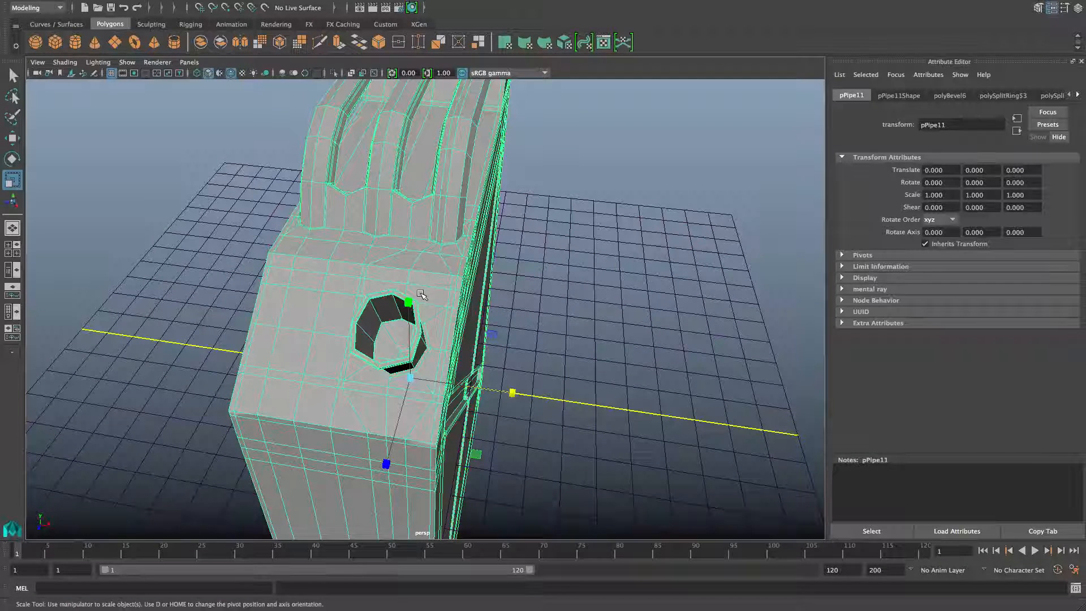
pyautogui.scroll(5, 422, 290)
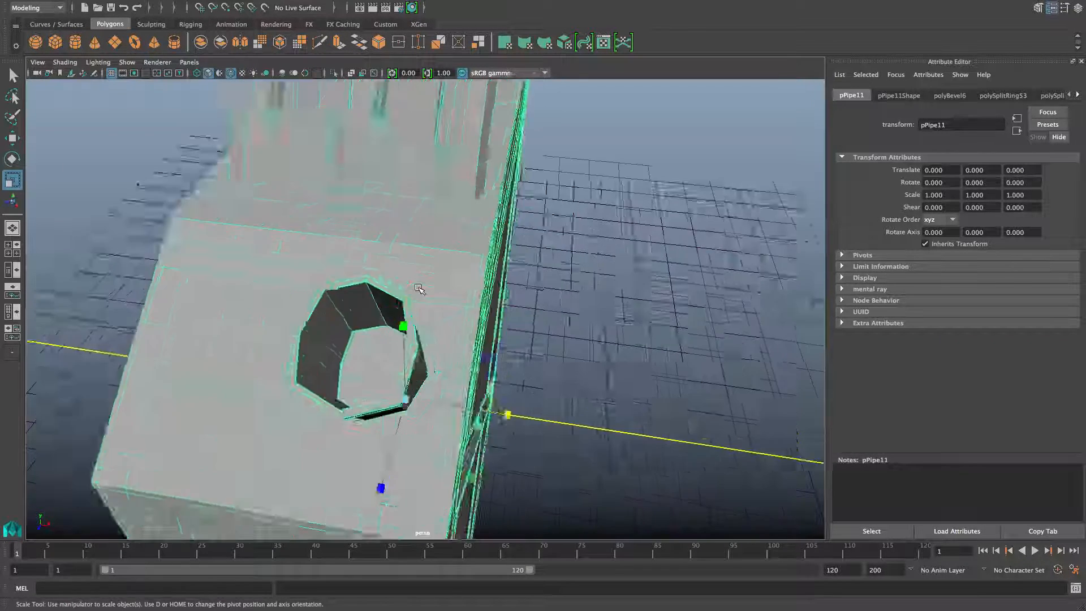
pyautogui.scroll(-5, 430, 339)
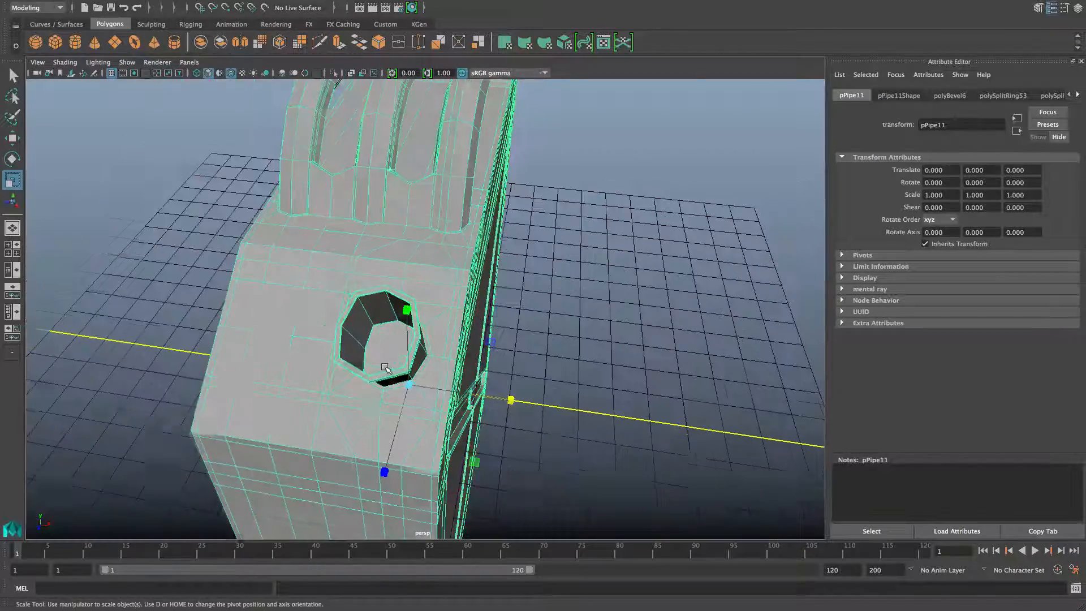
pyautogui.keyDown('alt'); pyautogui.moveTo(394, 366); pyautogui.dragTo(430, 364, button='middle'); pyautogui.keyUp('alt')
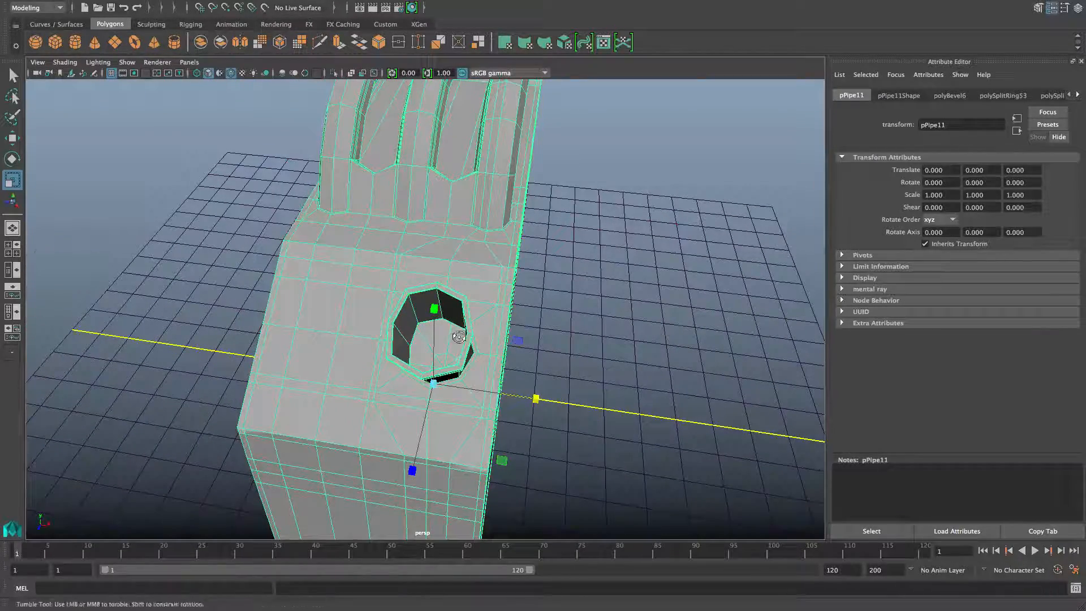
pyautogui.keyDown('alt'); pyautogui.moveTo(448, 346); pyautogui.dragTo(401, 328); pyautogui.keyUp('alt')
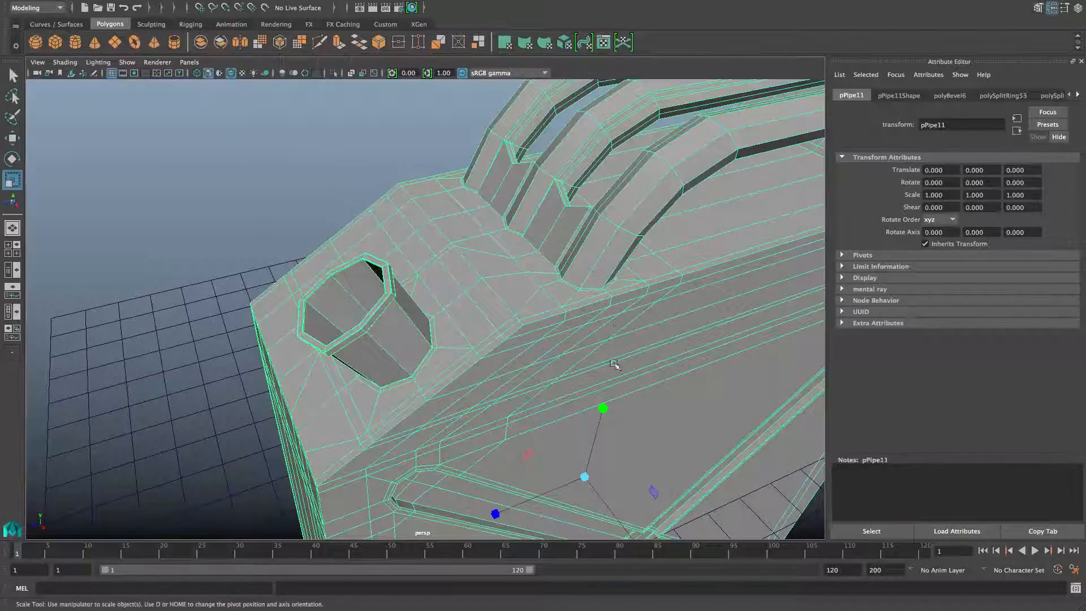
pyautogui.scroll(-5, 462, 446)
pyautogui.scroll(5, 429, 403)
pyautogui.keyDown('alt'); pyautogui.moveTo(432, 407); pyautogui.dragTo(449, 356); pyautogui.keyUp('alt')
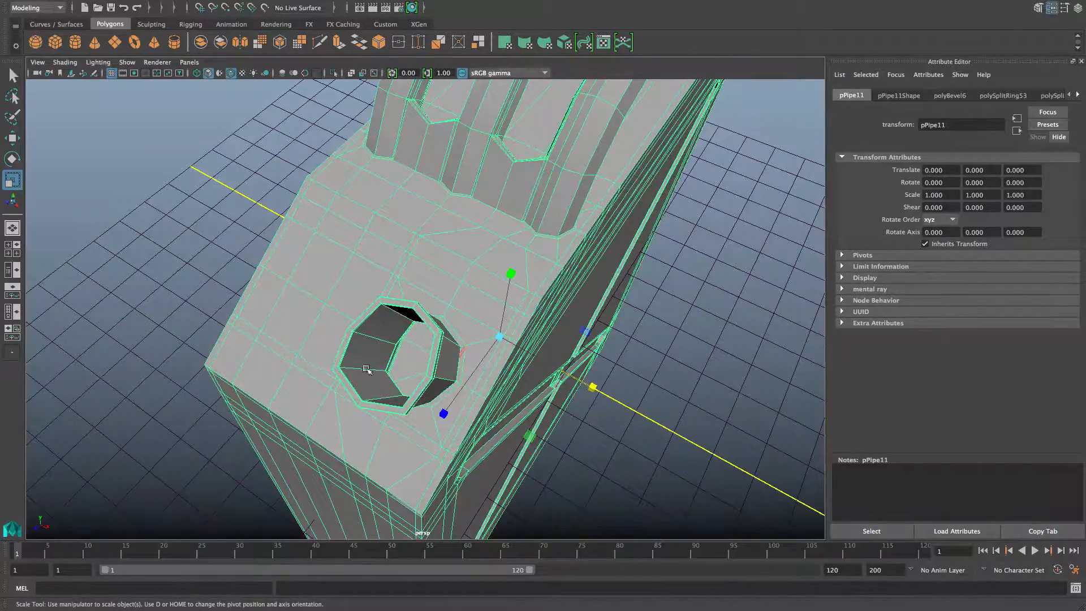
pyautogui.keyDown('alt'); pyautogui.moveTo(366, 369); pyautogui.dragTo(359, 342); pyautogui.keyUp('alt')
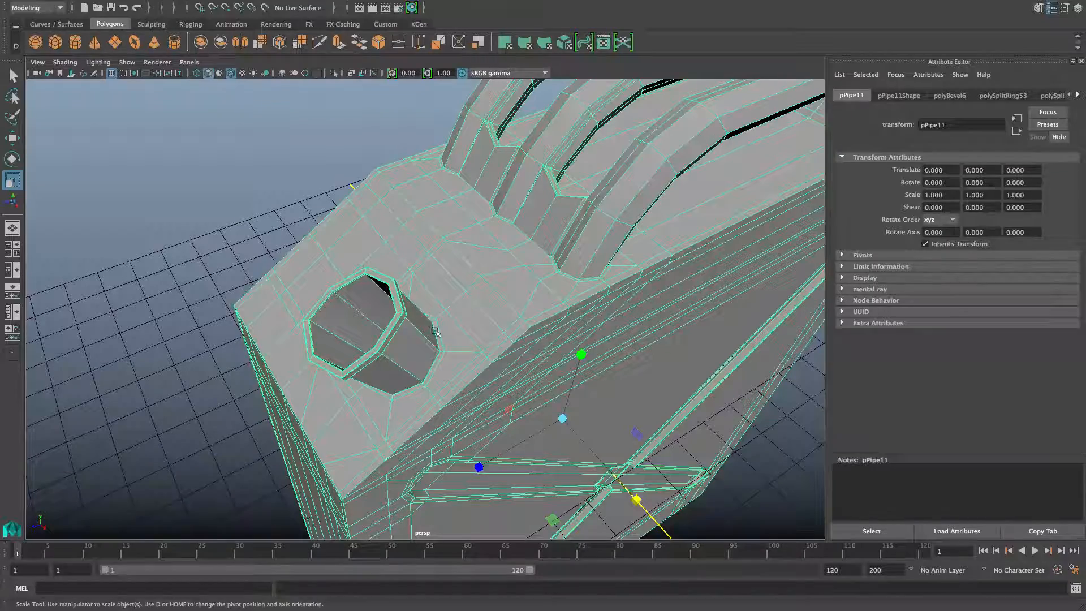
pyautogui.moveTo(373, 287)
pyautogui.keyDown('alt'); pyautogui.mouseDown()
pyautogui.moveTo(371, 308)
pyautogui.moveTo(429, 314)
pyautogui.moveTo(487, 357)
pyautogui.moveTo(401, 325)
pyautogui.moveTo(375, 299)
pyautogui.mouseUp(); pyautogui.keyUp('alt')
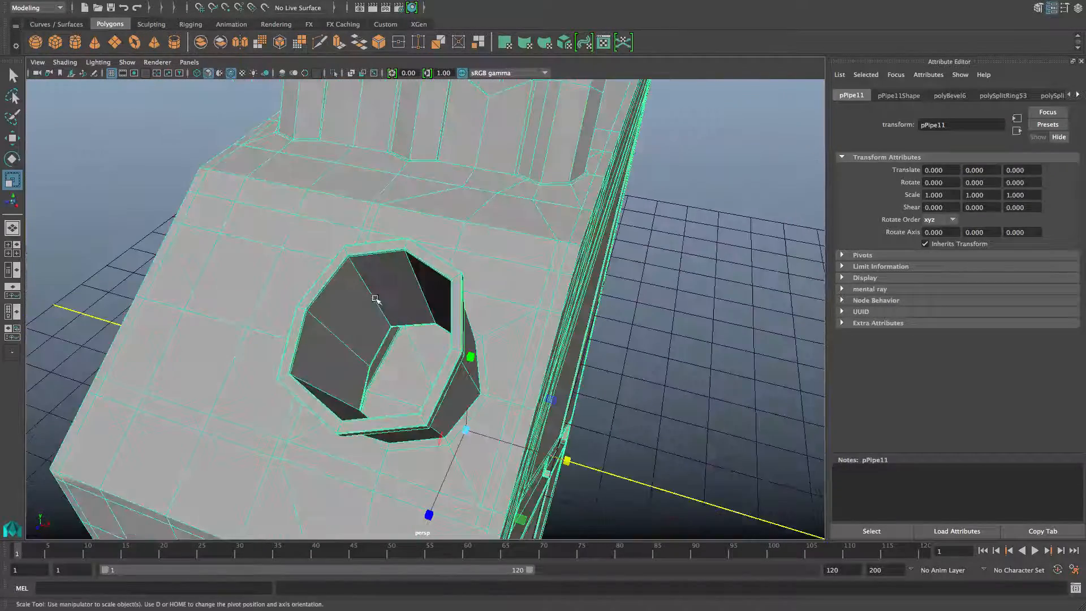
pyautogui.keyDown('alt'); pyautogui.moveTo(334, 253); pyautogui.dragTo(340, 219); pyautogui.keyUp('alt')
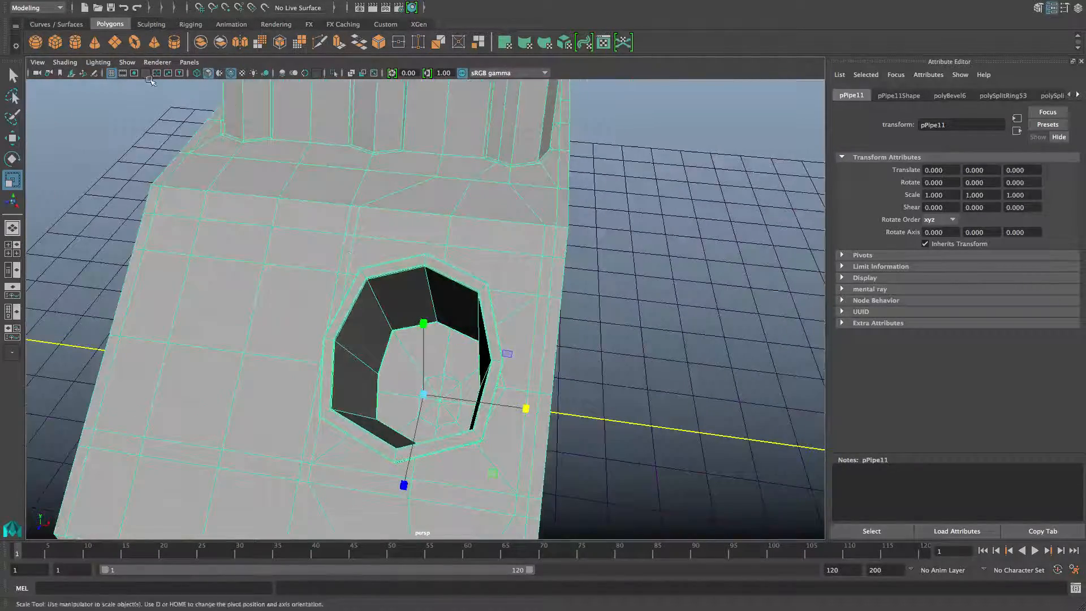
# Create a polygon pipe and move it beside the spout, to translate Y 8.423 and Z 7.682.
pyautogui.click(175, 43)
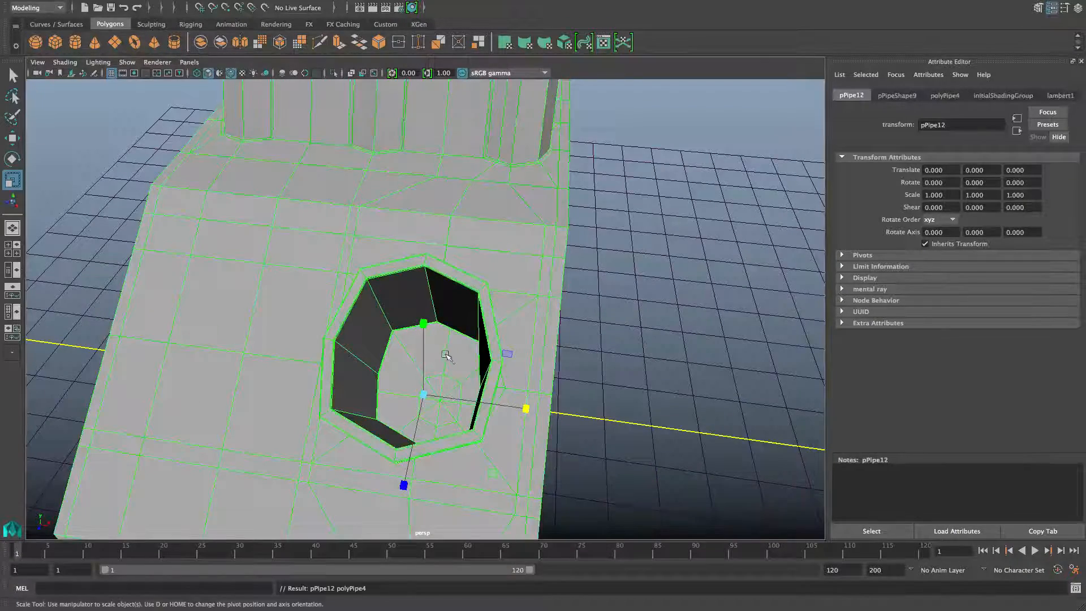
pyautogui.keyDown('alt'); pyautogui.moveTo(395, 316); pyautogui.dragTo(320, 344); pyautogui.keyUp('alt')
pyautogui.press('w')
pyautogui.press('r')
pyautogui.moveTo(348, 238)
pyautogui.mouseDown()
pyautogui.moveTo(350, 90)
pyautogui.moveTo(350, 242)
pyautogui.mouseUp()
pyautogui.keyDown('alt'); pyautogui.moveTo(385, 346); pyautogui.dragTo(409, 376); pyautogui.keyUp('alt')
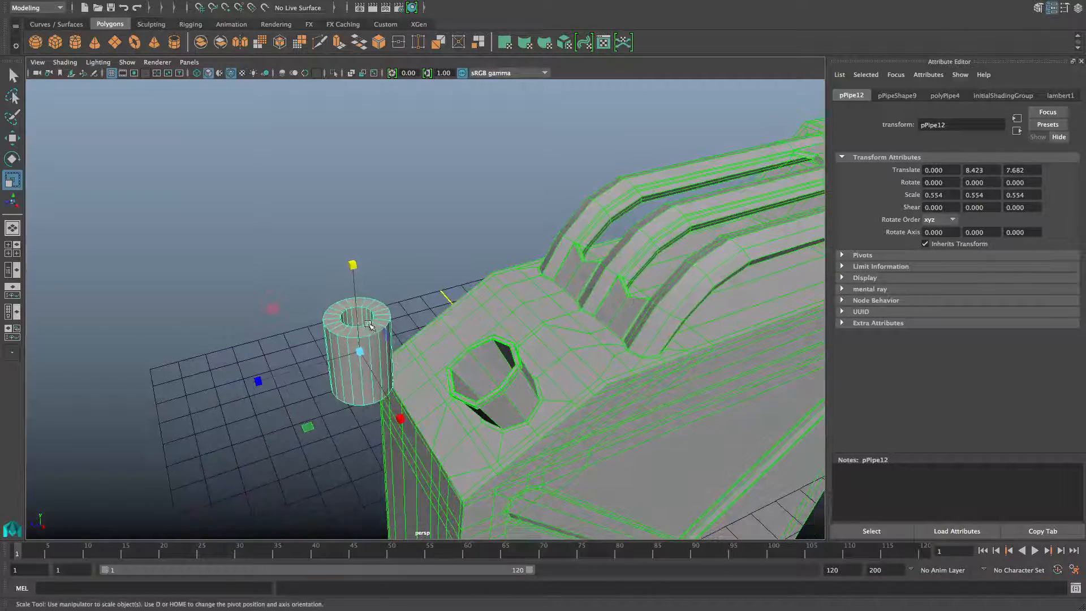
pyautogui.click(946, 96)
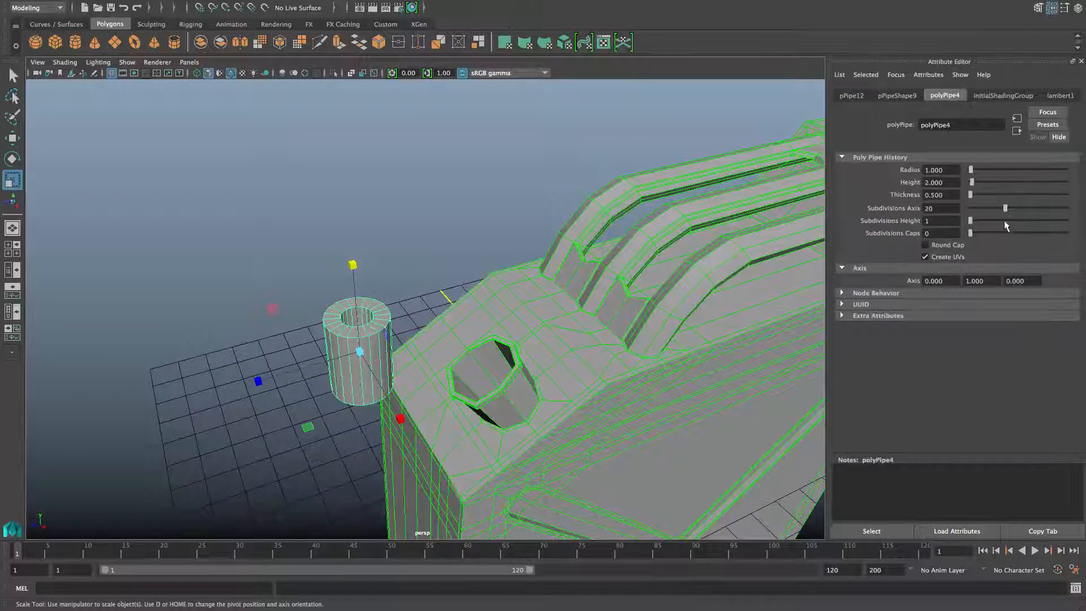
pyautogui.hotkey('ctrl', 'z')
pyautogui.hotkey('ctrl', 'z')
pyautogui.hotkey('ctrl', 'z')
pyautogui.hotkey('ctrl', 'z')
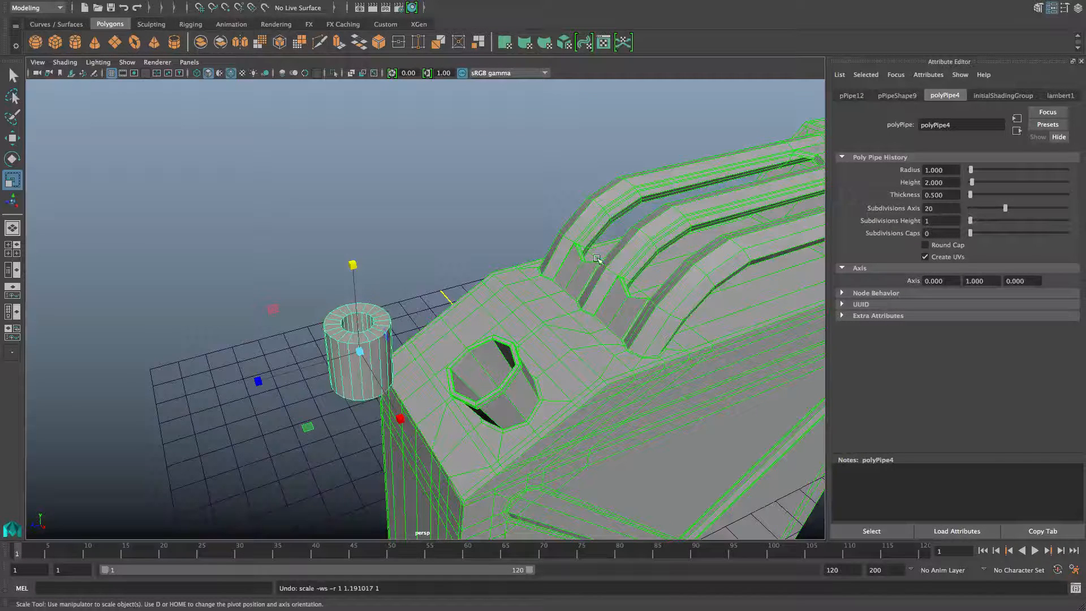
pyautogui.hotkey('ctrl', 'z')
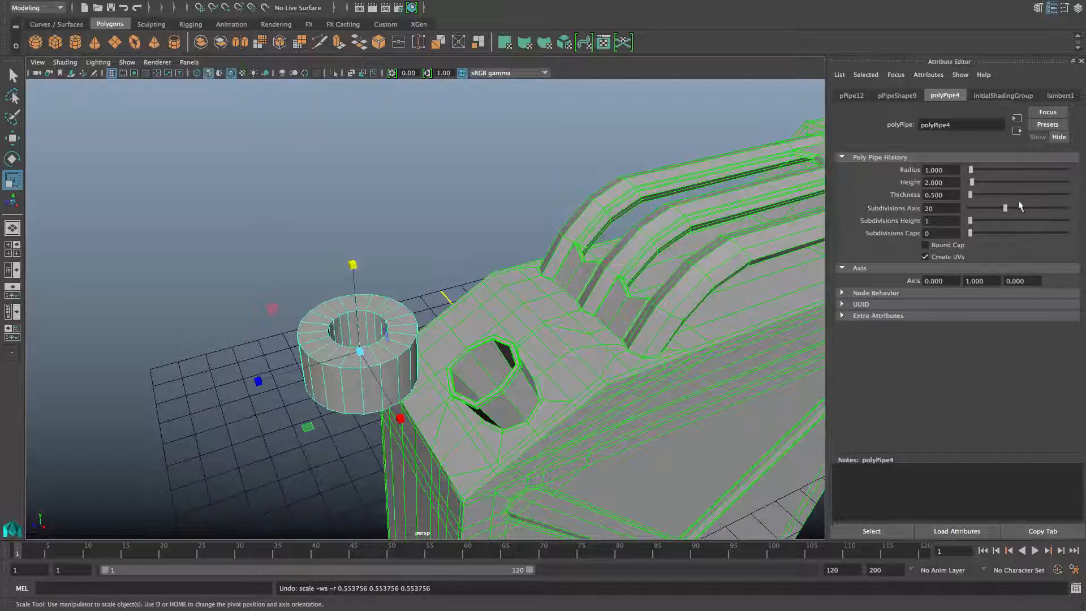
# Set the new pipe's Subdivisions Axis to 7.
pyautogui.moveTo(1004, 209); pyautogui.dragTo(979, 215)
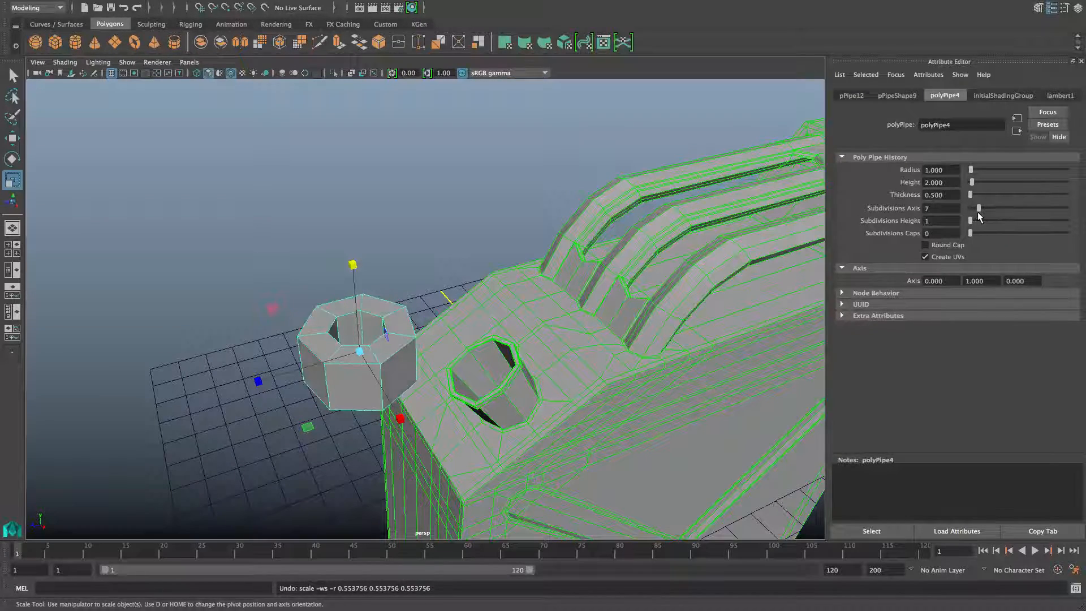
pyautogui.keyDown('alt'); pyautogui.moveTo(245, 287); pyautogui.dragTo(237, 279); pyautogui.keyUp('alt')
pyautogui.keyDown('alt'); pyautogui.moveTo(287, 304); pyautogui.dragTo(274, 261, button='middle'); pyautogui.keyUp('alt')
pyautogui.keyDown('alt'); pyautogui.moveTo(274, 262); pyautogui.dragTo(317, 283); pyautogui.keyUp('alt')
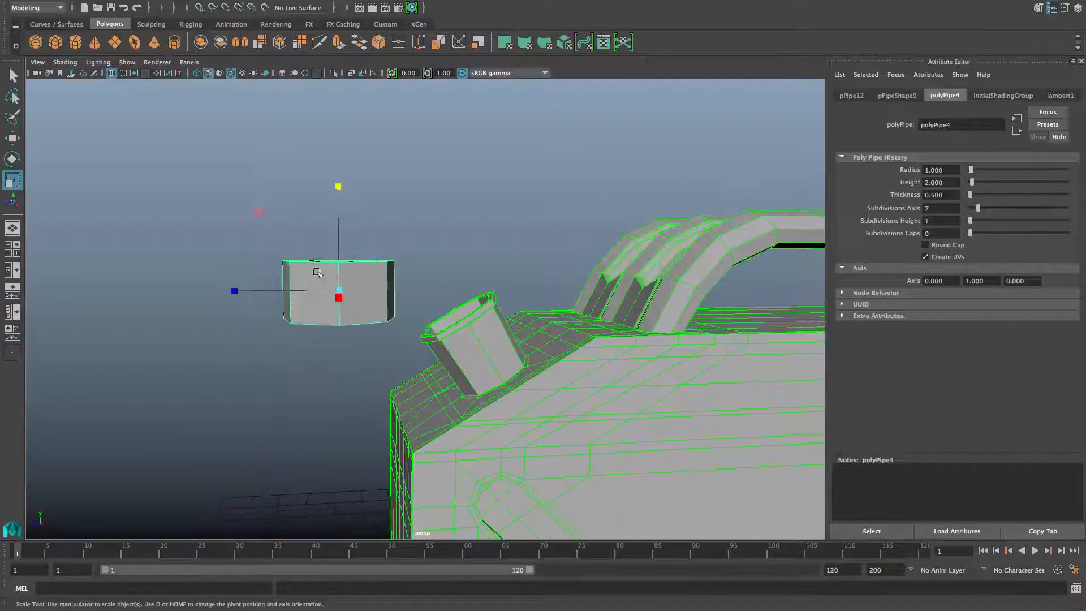
# Lengthen the pipe by moving its bottom vertices straight down, and reselect it as an object.
pyautogui.moveTo(339, 287); pyautogui.dragTo(283, 287, button='right')
pyautogui.moveTo(242, 281); pyautogui.dragTo(419, 373)
pyautogui.press('w')
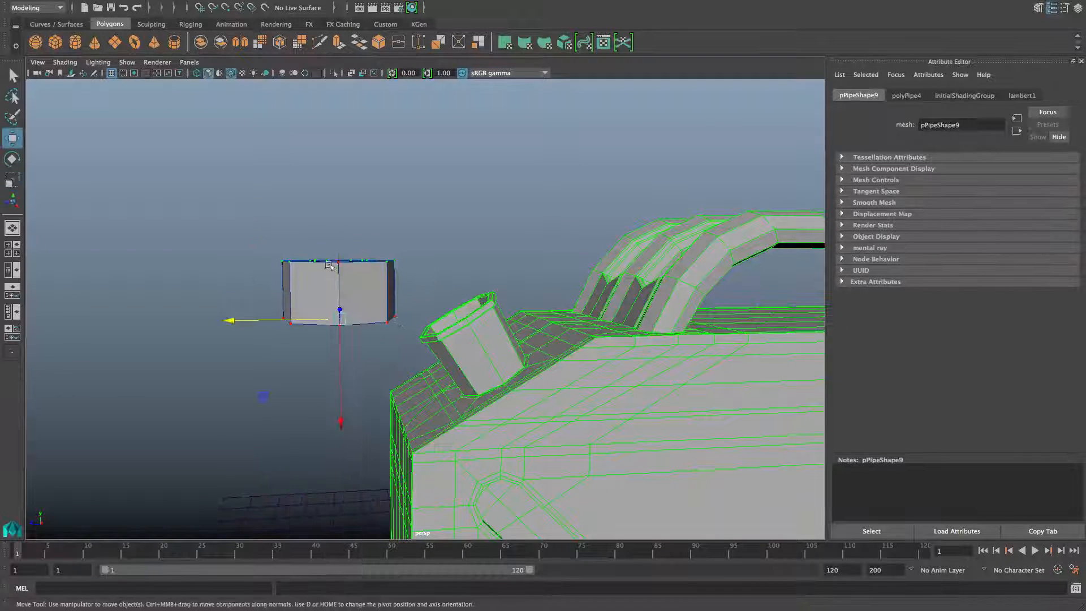
pyautogui.moveTo(340, 335); pyautogui.dragTo(340, 437)
pyautogui.moveTo(342, 316)
pyautogui.keyDown('alt'); pyautogui.mouseDown()
pyautogui.moveTo(348, 354)
pyautogui.moveTo(349, 316)
pyautogui.mouseUp(); pyautogui.keyUp('alt')
pyautogui.press('F8')
pyautogui.click(349, 317)
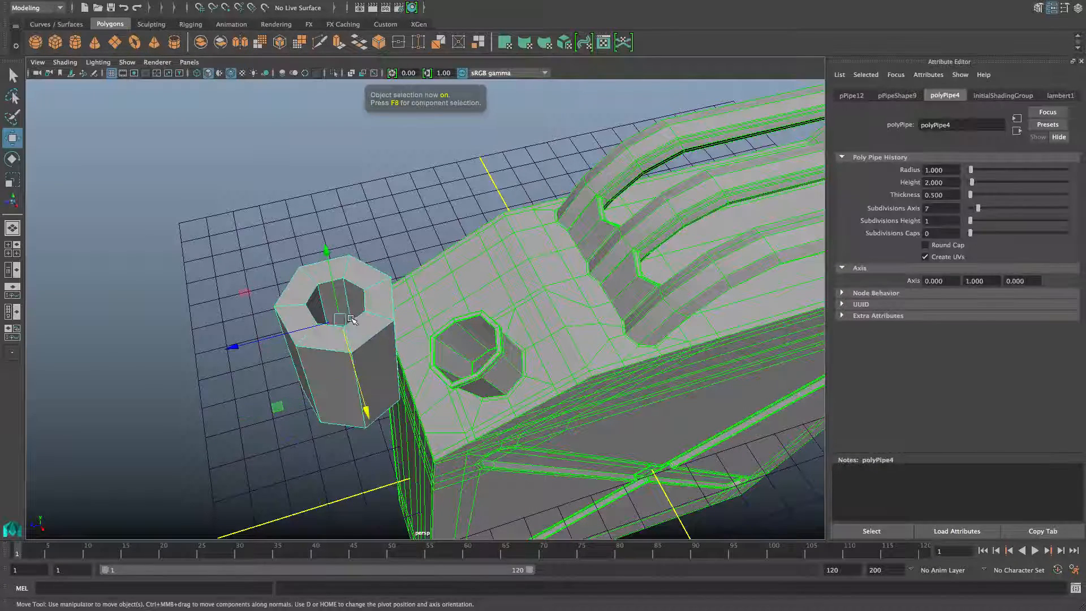
# Scale the new pipe uniformly to about 0.279 and set its Thickness to 0.1.
pyautogui.press('r')
pyautogui.moveTo(341, 319); pyautogui.dragTo(304, 332)
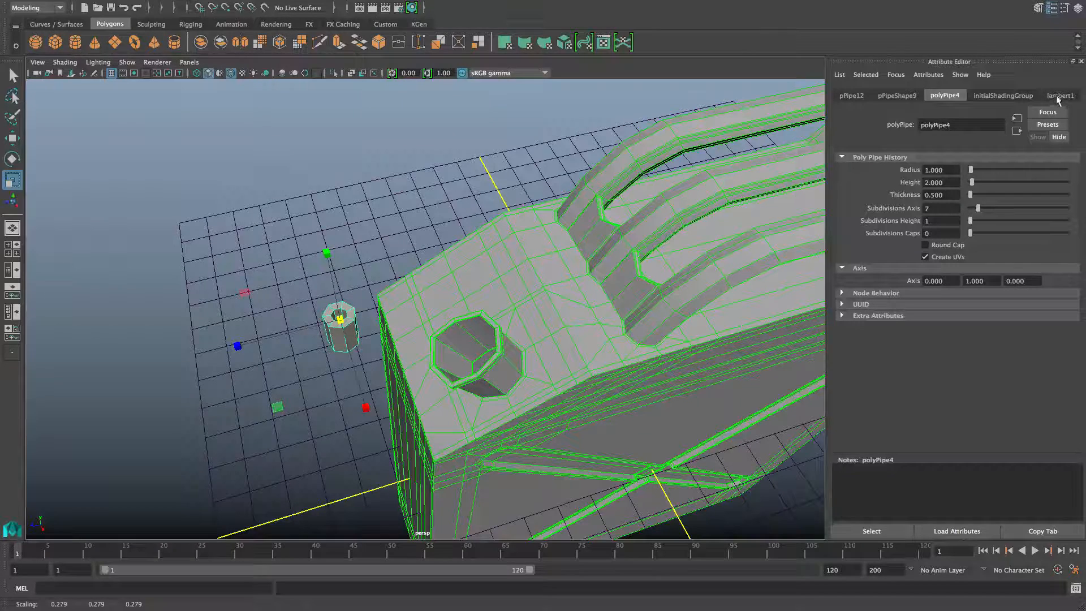
pyautogui.click(854, 96)
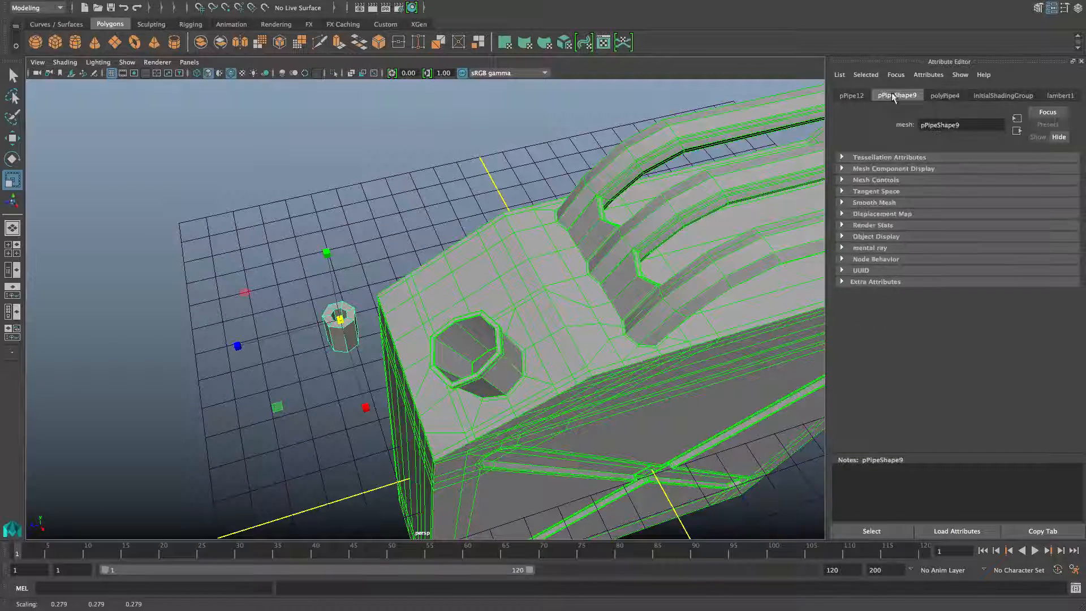
pyautogui.click(1008, 95)
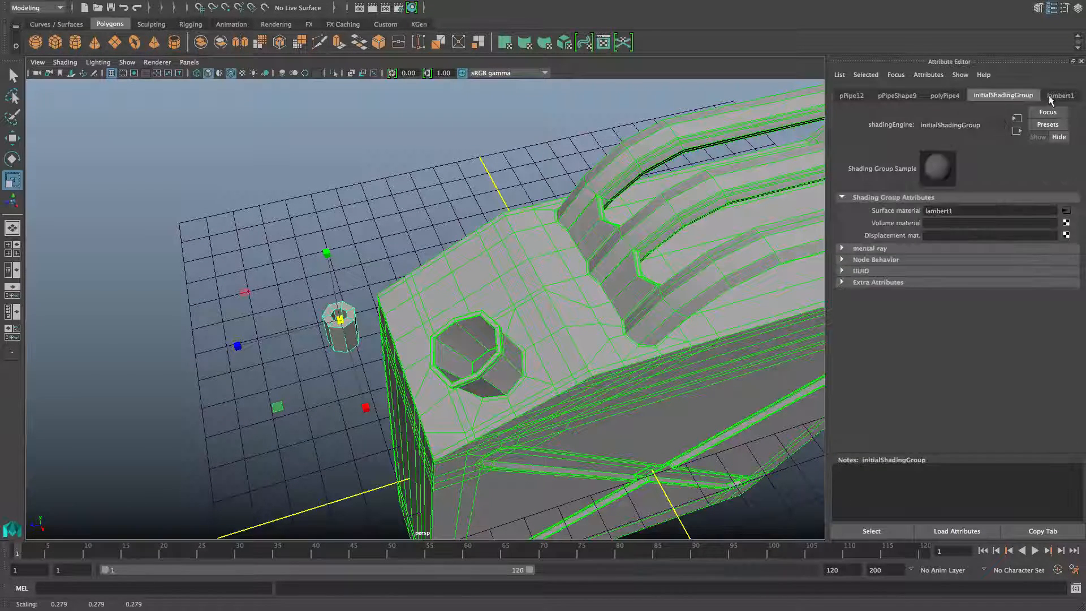
pyautogui.click(1056, 96)
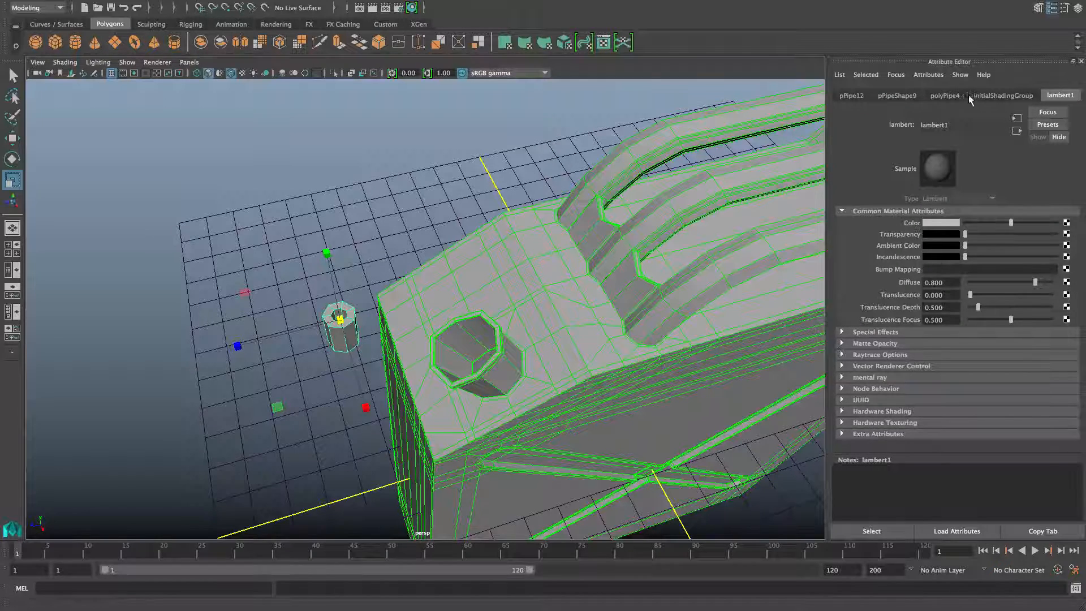
pyautogui.click(854, 96)
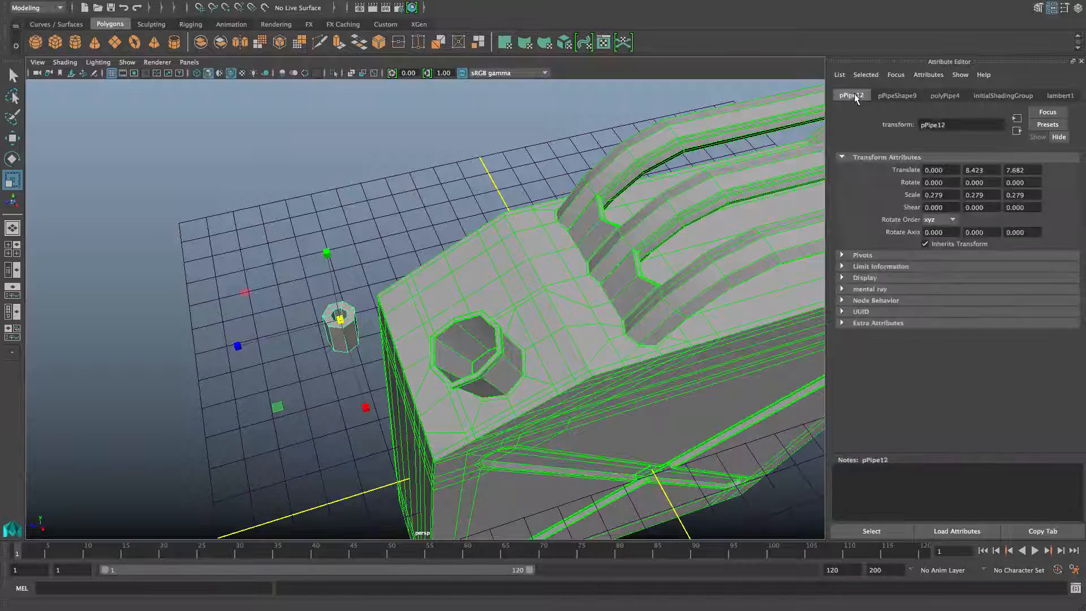
pyautogui.click(943, 96)
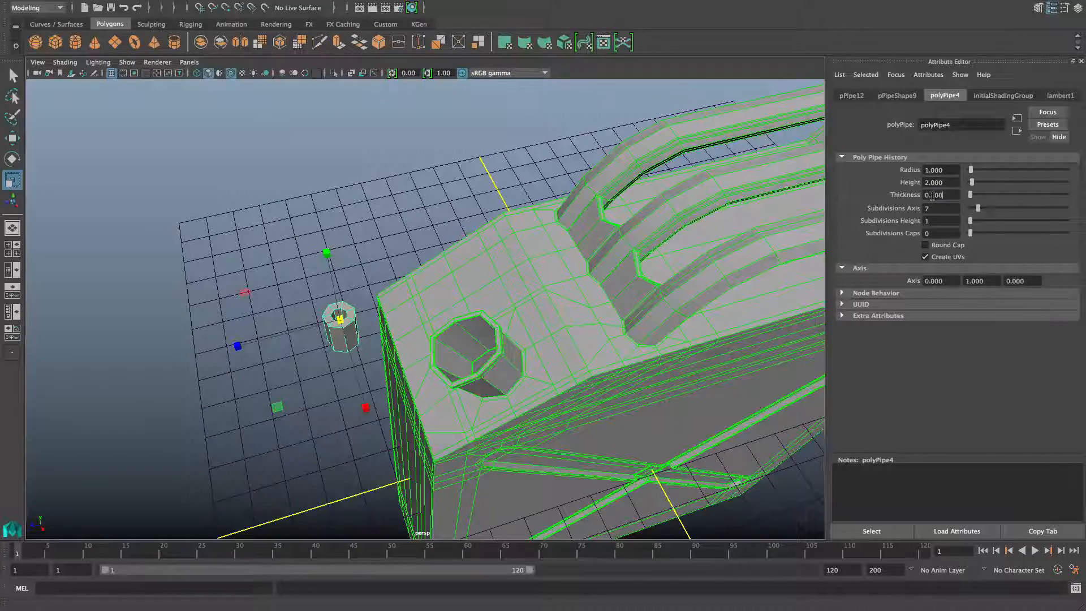
pyautogui.press('Return')
# Rotate the thin-walled pipe so its axis tilts to follow the slant of the spout.
pyautogui.keyDown('alt'); pyautogui.moveTo(457, 339); pyautogui.dragTo(506, 327); pyautogui.keyUp('alt')
pyautogui.press('w')
pyautogui.keyDown('alt'); pyautogui.moveTo(400, 350); pyautogui.dragTo(430, 340); pyautogui.keyUp('alt')
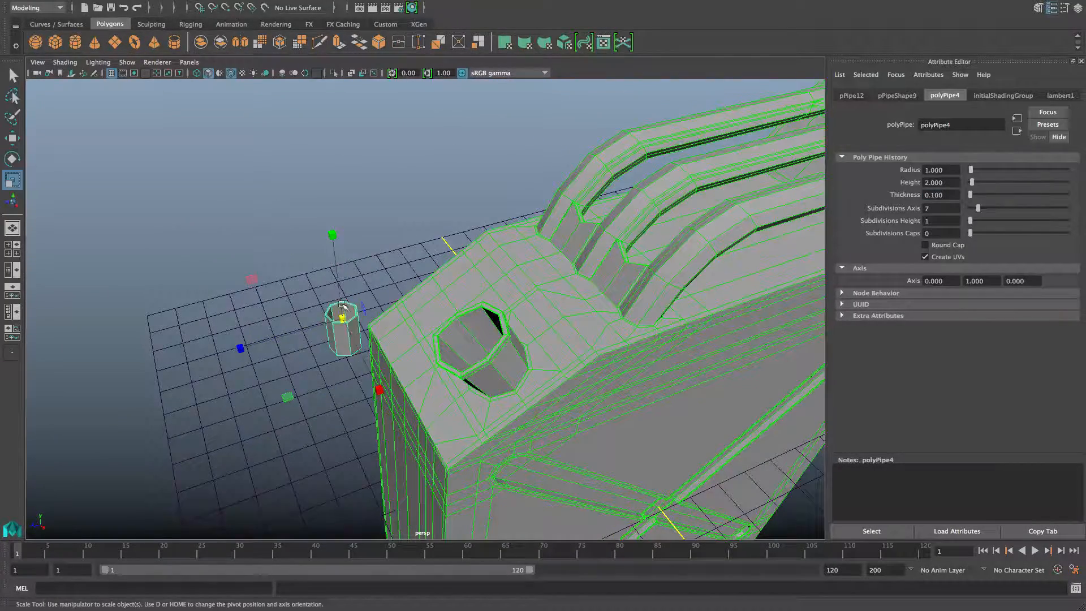
pyautogui.press('e')
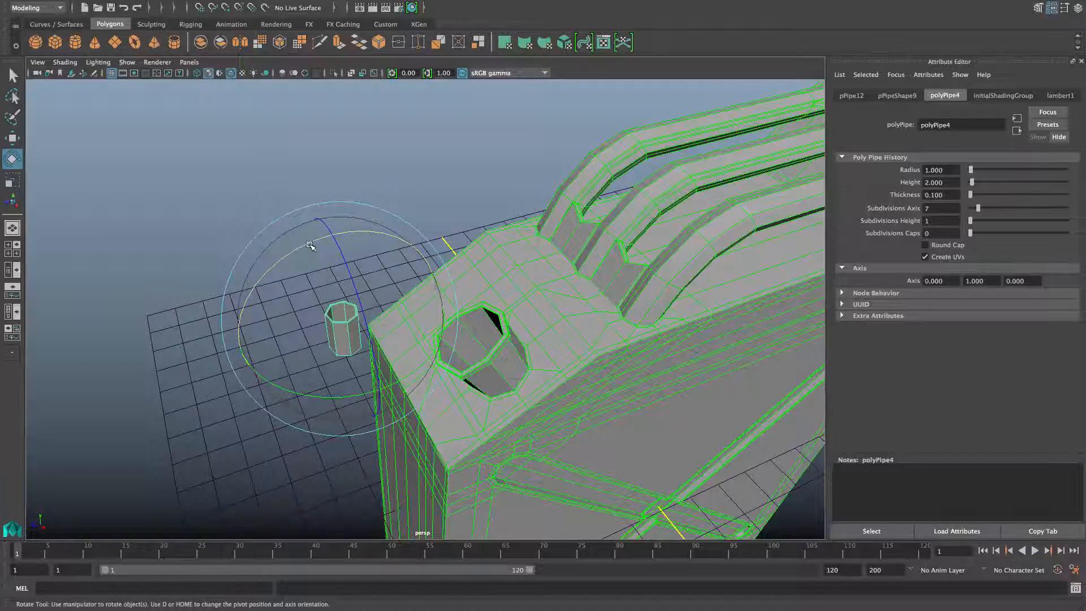
pyautogui.moveTo(310, 245); pyautogui.dragTo(393, 315)
pyautogui.press('r')
pyautogui.press('w')
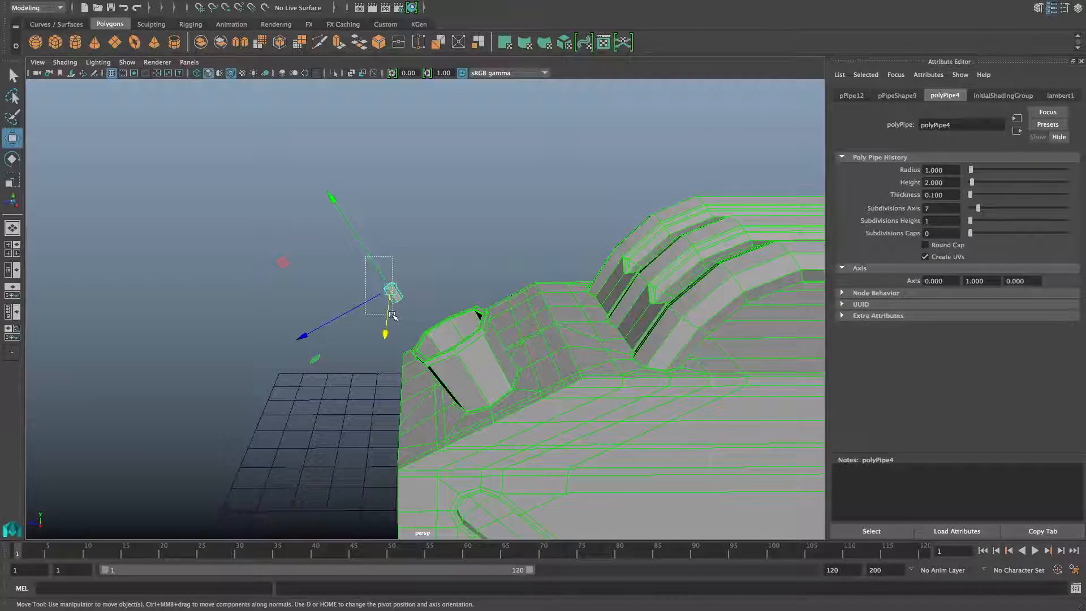
# Move the tilted pipe into the spout opening and scale it down uniformly to fit inside.
pyautogui.moveTo(379, 274); pyautogui.dragTo(567, 354)
pyautogui.keyDown('alt'); pyautogui.moveTo(567, 354); pyautogui.dragTo(526, 396, button='middle'); pyautogui.keyUp('alt')
pyautogui.scroll(8, 426, 379)
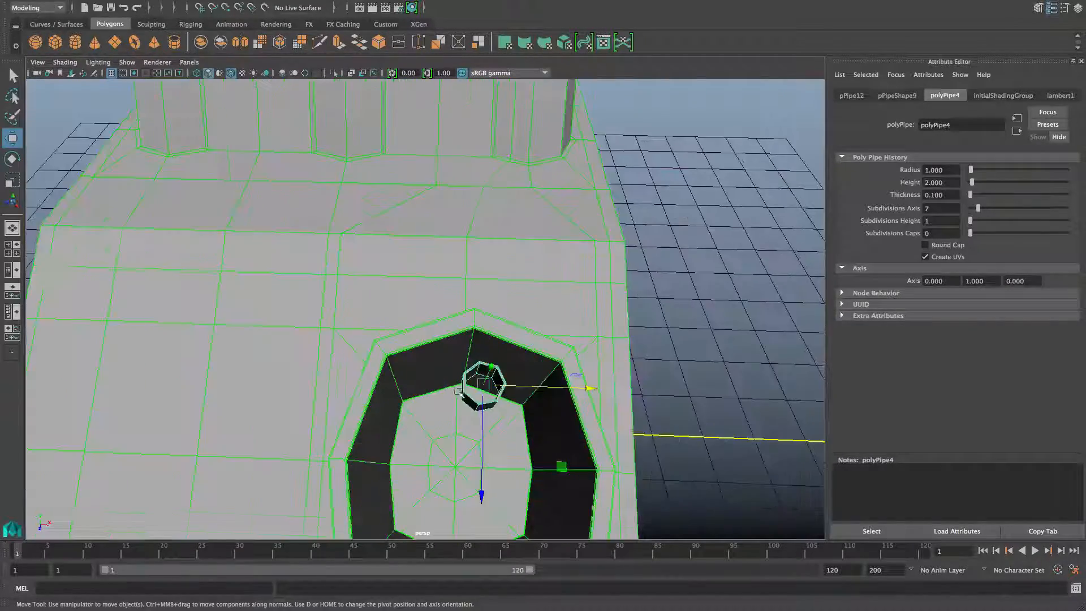
pyautogui.keyDown('alt'); pyautogui.moveTo(458, 390); pyautogui.dragTo(451, 355); pyautogui.keyUp('alt')
pyautogui.press('r')
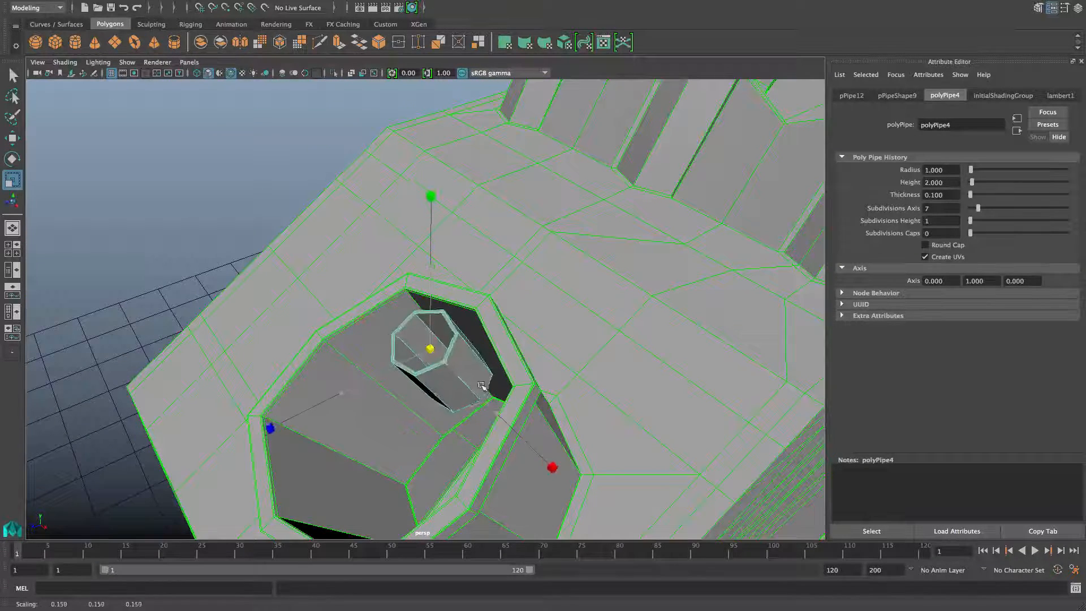
pyautogui.keyDown('alt'); pyautogui.moveTo(456, 393); pyautogui.dragTo(426, 363); pyautogui.keyUp('alt')
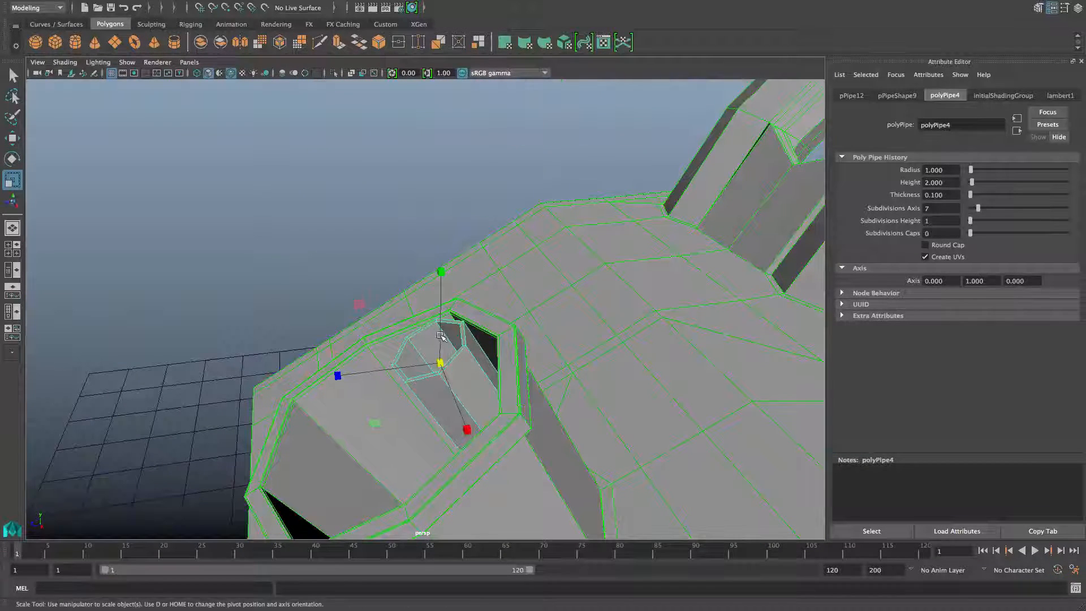
# Reposition the small pipe within the upper part of the spout opening.
pyautogui.press('w')
pyautogui.moveTo(412, 325); pyautogui.dragTo(435, 364)
pyautogui.scroll(-8, 478, 389)
pyautogui.scroll(8, 441, 384)
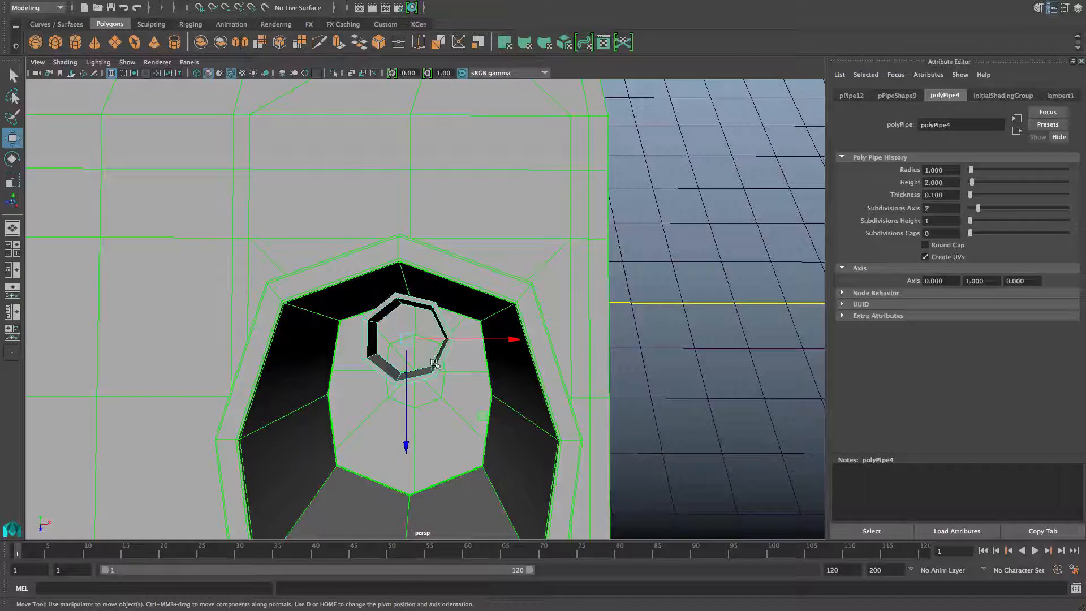
# Flatten the small pipe's cross-section by moving its lower vertices upward, and reselect it as an object.
pyautogui.moveTo(433, 288); pyautogui.dragTo(388, 291, button='right')
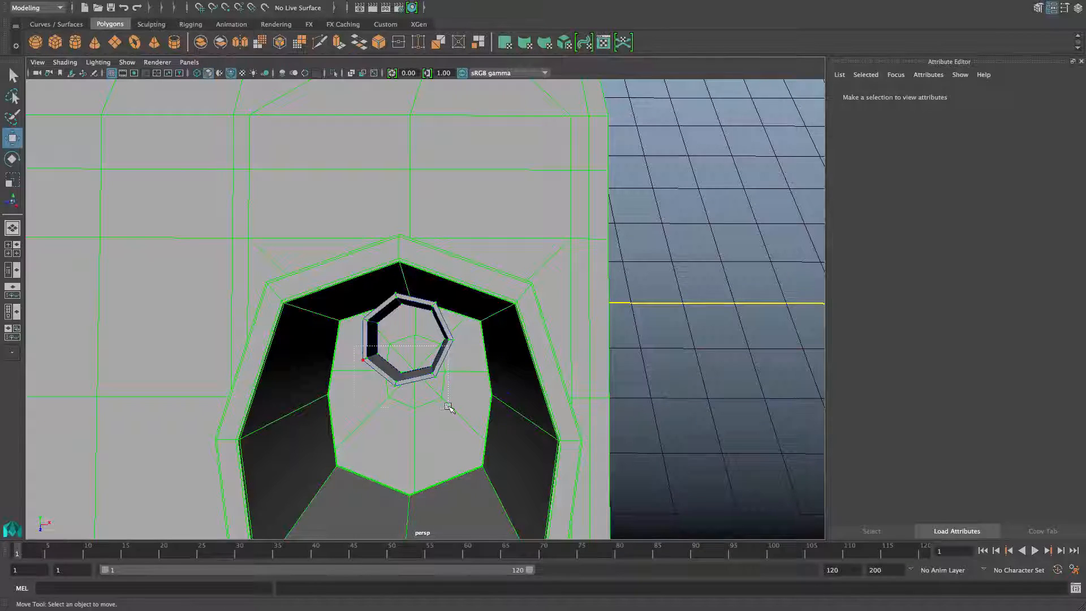
pyautogui.moveTo(448, 406); pyautogui.dragTo(446, 405)
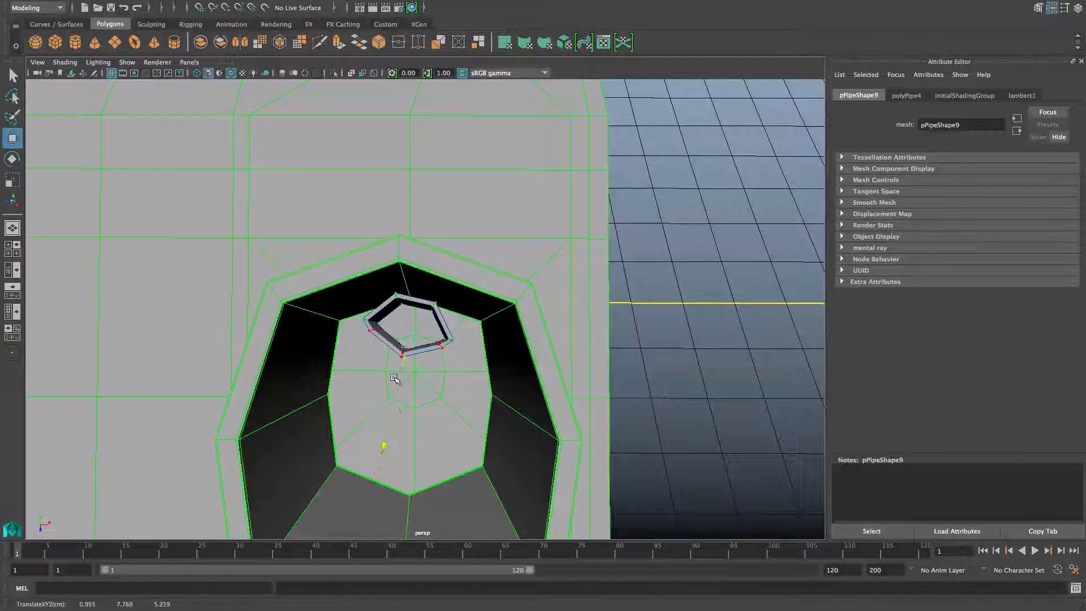
pyautogui.press('e')
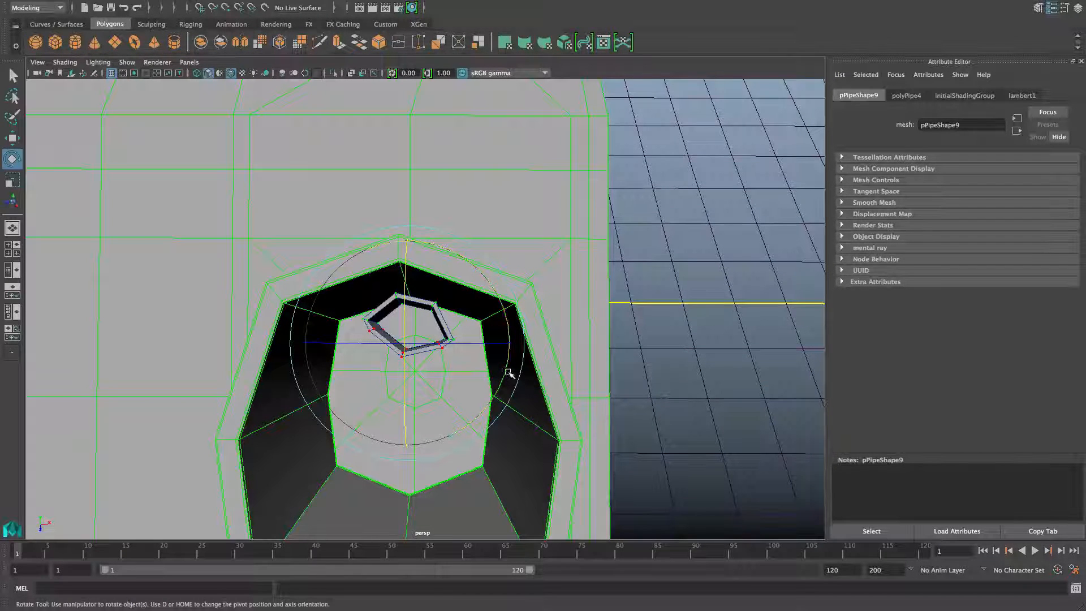
pyautogui.press('F8')
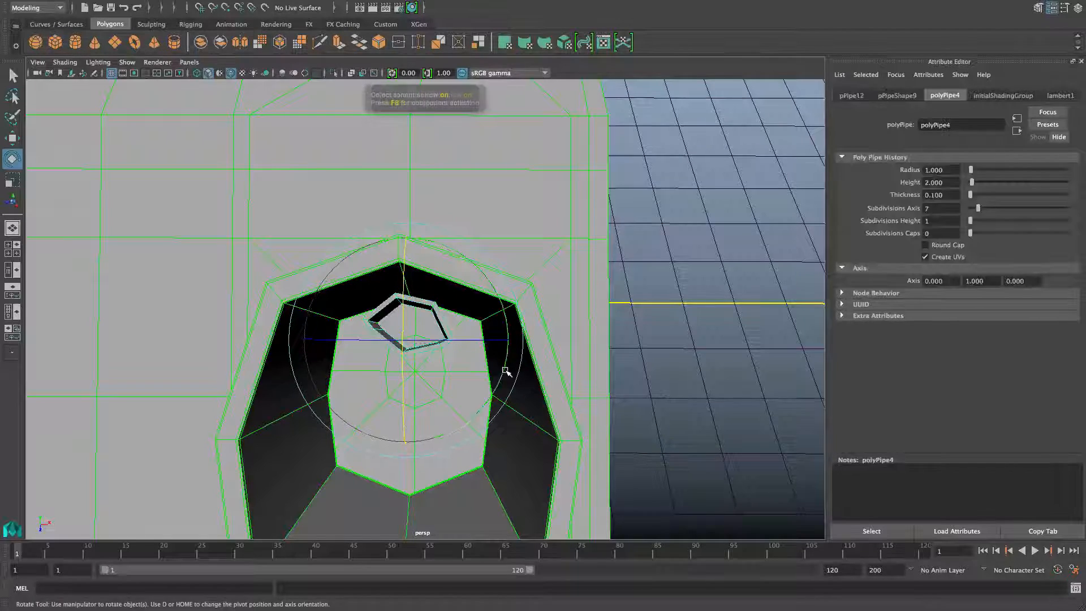
# Try rotating the small seven-sided pipe inside the spout opening and discard it.
pyautogui.moveTo(505, 366); pyautogui.dragTo(494, 438)
pyautogui.press('w')
pyautogui.scroll(-5, 498, 427)
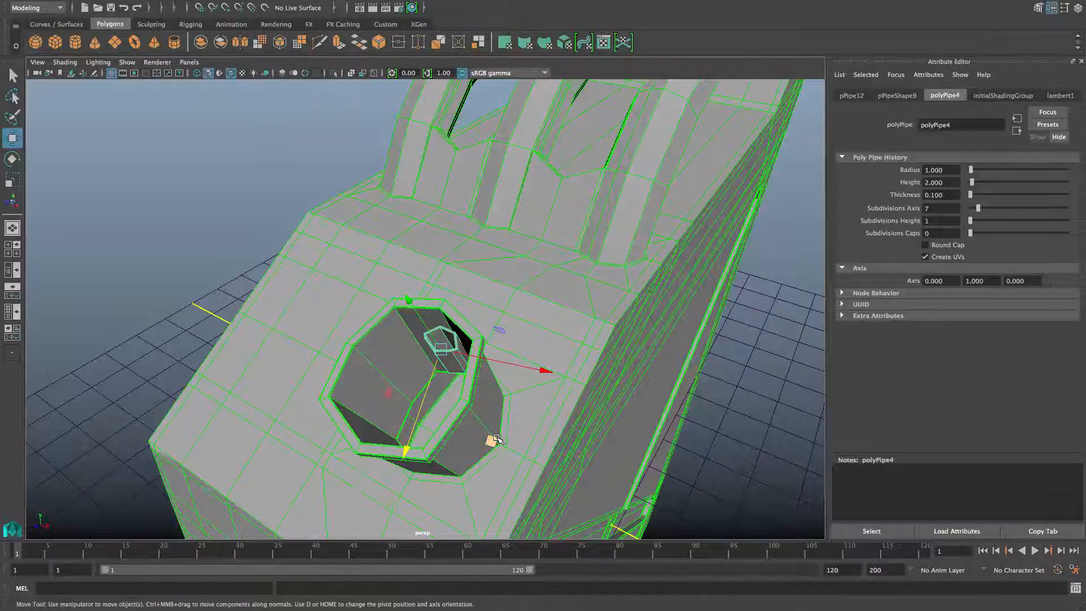
pyautogui.click(497, 439)
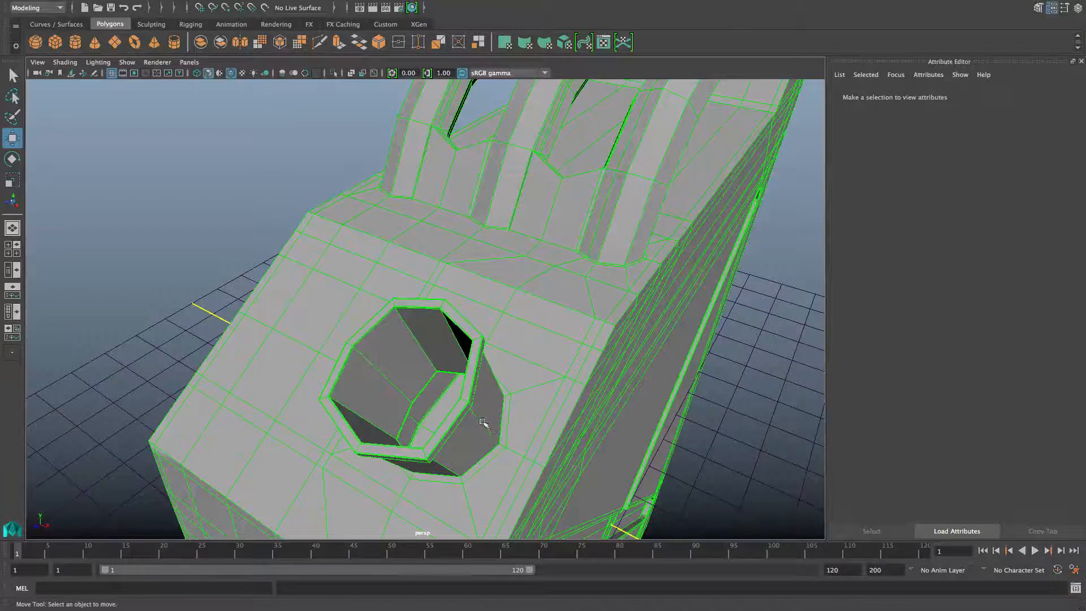
# Duplicate the ring of outer faces around the spout's rim as a separate band object.
pyautogui.scroll(-5, 498, 438)
pyautogui.keyDown('alt'); pyautogui.moveTo(504, 437); pyautogui.dragTo(528, 407); pyautogui.keyUp('alt')
pyautogui.scroll(5, 452, 396)
pyautogui.keyDown('alt'); pyautogui.moveTo(452, 399); pyautogui.dragTo(461, 281); pyautogui.keyUp('alt')
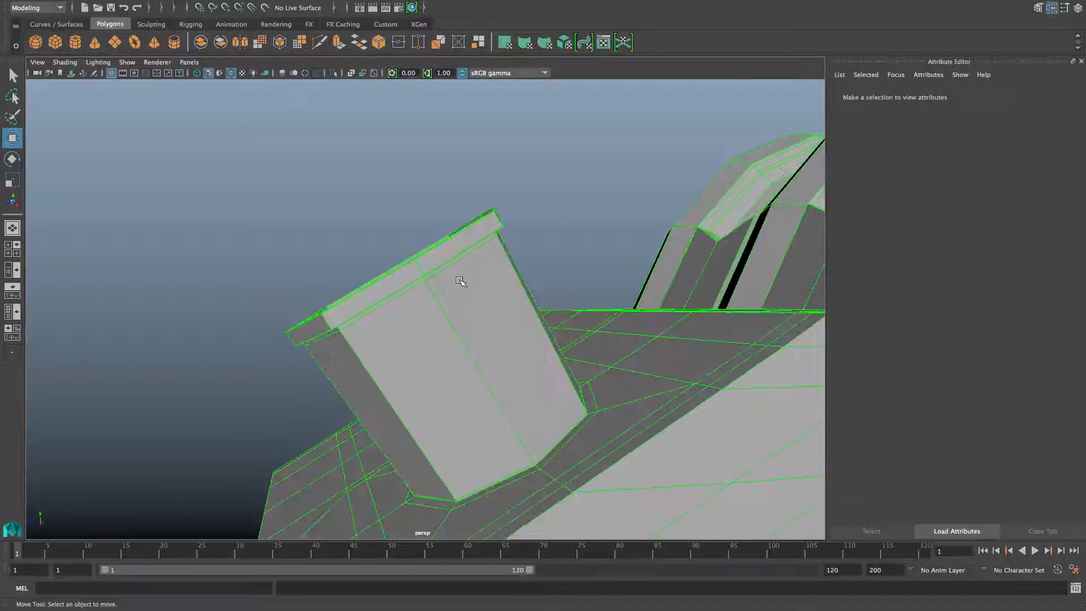
pyautogui.moveTo(461, 281); pyautogui.dragTo(467, 310, button='right')
pyautogui.moveTo(467, 310)
pyautogui.keyDown('alt'); pyautogui.mouseDown()
pyautogui.moveTo(467, 320)
pyautogui.moveTo(441, 315)
pyautogui.moveTo(450, 313)
pyautogui.mouseUp(); pyautogui.keyUp('alt')
pyautogui.click(453, 312)
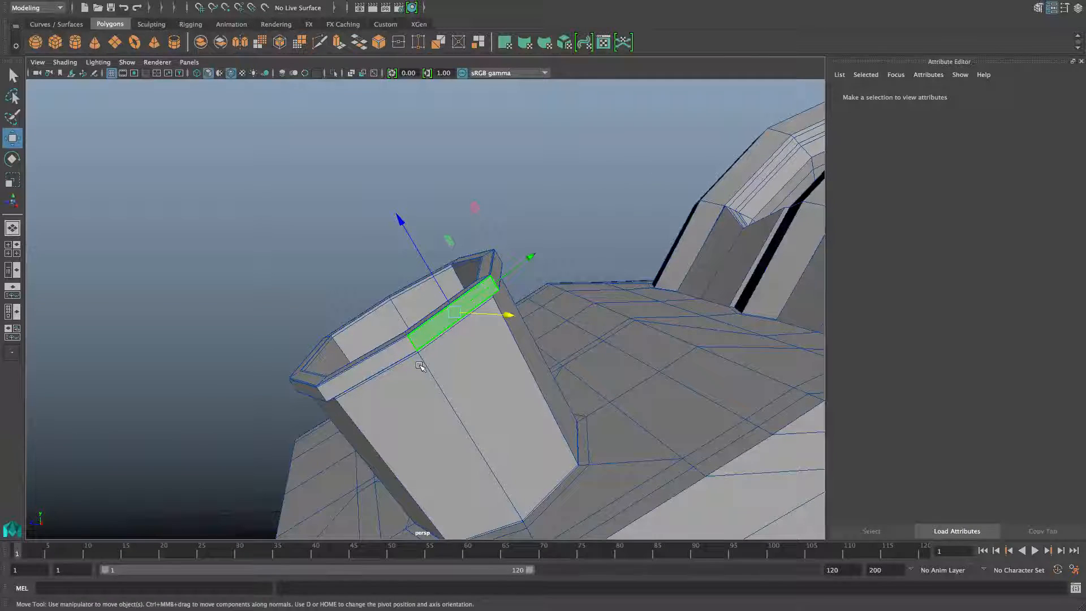
pyautogui.keyDown('alt'); pyautogui.moveTo(420, 367); pyautogui.dragTo(413, 341); pyautogui.keyUp('alt')
pyautogui.keyDown('shift'); pyautogui.doubleClick(402, 340); pyautogui.keyUp('shift')
pyautogui.keyDown('shift'); pyautogui.moveTo(414, 341); pyautogui.dragTo(424, 502, button='right'); pyautogui.keyUp('shift')
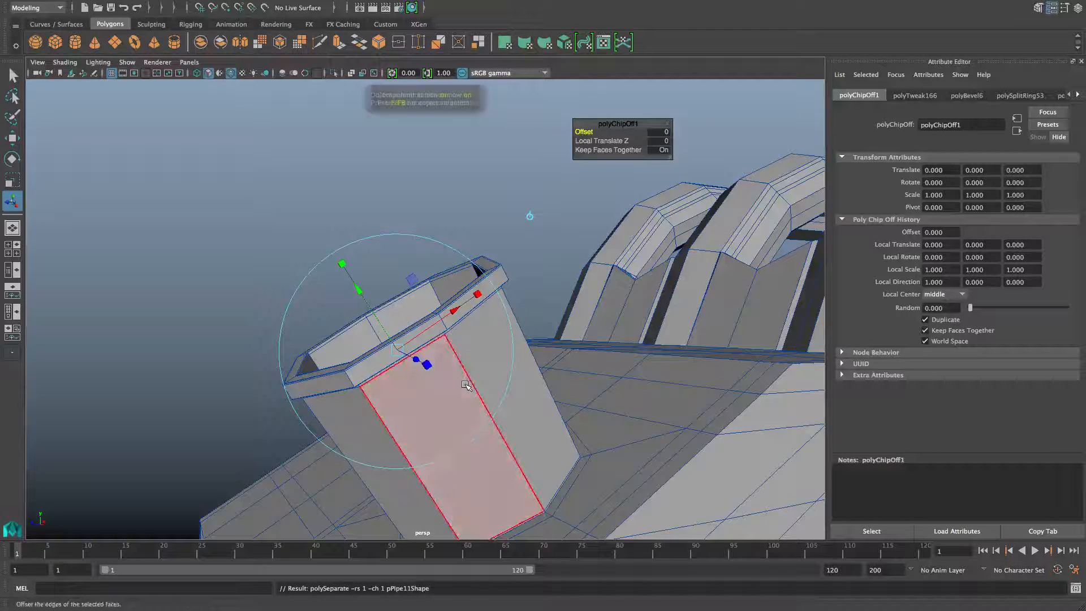
pyautogui.press('F8')
pyautogui.keyDown('alt'); pyautogui.moveTo(509, 392); pyautogui.dragTo(564, 311); pyautogui.keyUp('alt')
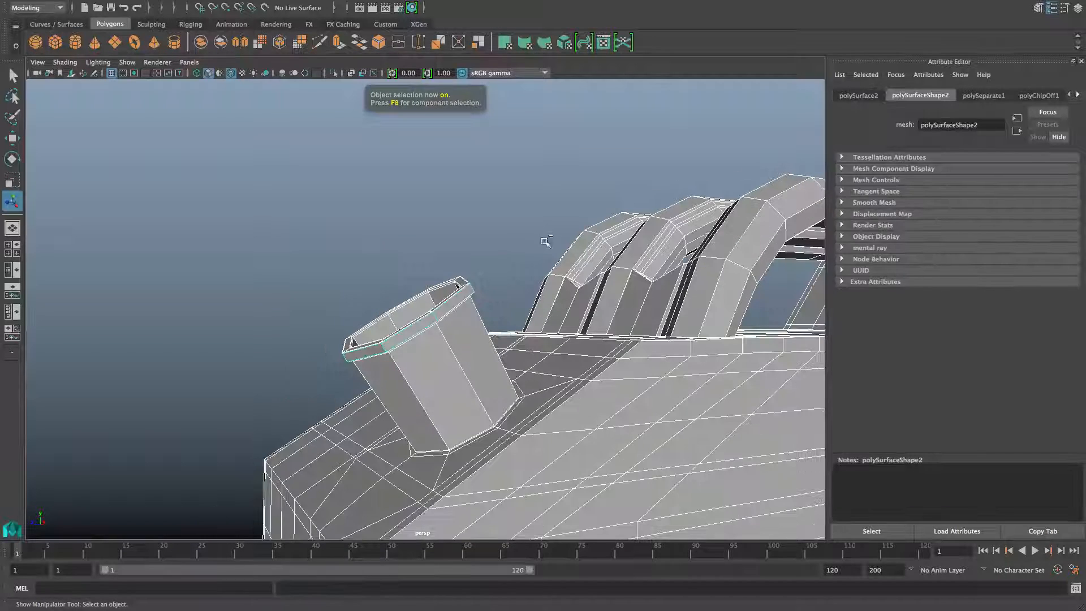
# Center the duplicated band's pivot and raise the band straight up above the spout.
pyautogui.click(600, 351)
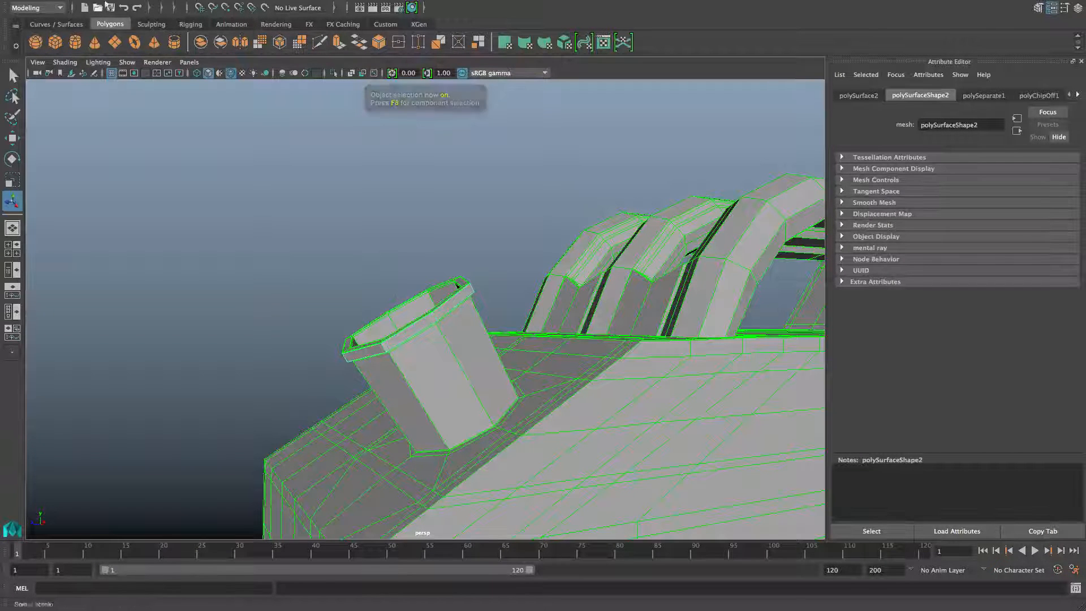
pyautogui.click(185, 7)
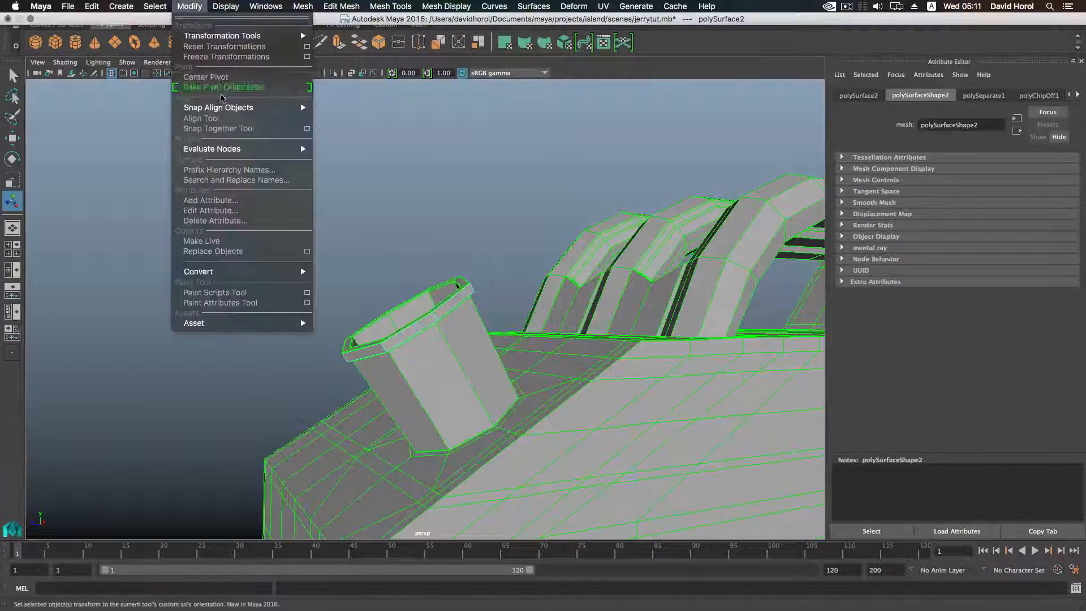
pyautogui.click(209, 75)
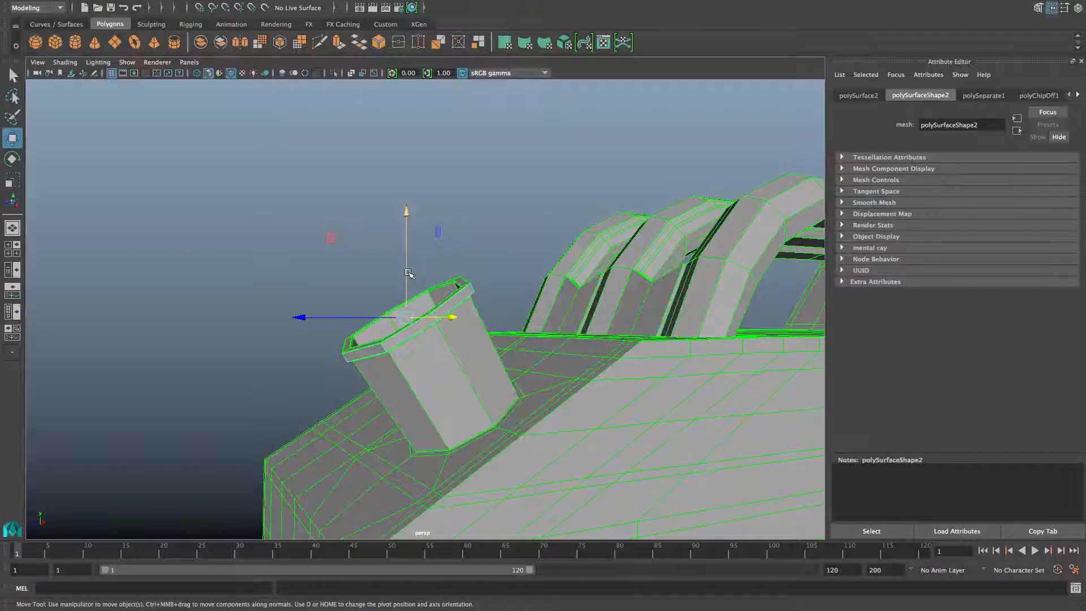
pyautogui.moveTo(407, 272); pyautogui.dragTo(395, 209)
# Fill the hole along the band's upper border edges with a flat face to form a cap.
pyautogui.keyDown('alt'); pyautogui.moveTo(395, 210); pyautogui.dragTo(401, 260, button='middle'); pyautogui.keyUp('alt')
pyautogui.keyDown('alt'); pyautogui.moveTo(402, 260); pyautogui.dragTo(451, 281, button='right'); pyautogui.keyUp('alt')
pyautogui.keyDown('alt'); pyautogui.moveTo(451, 280); pyautogui.dragTo(453, 315); pyautogui.keyUp('alt')
pyautogui.moveTo(486, 287); pyautogui.dragTo(487, 304, button='right')
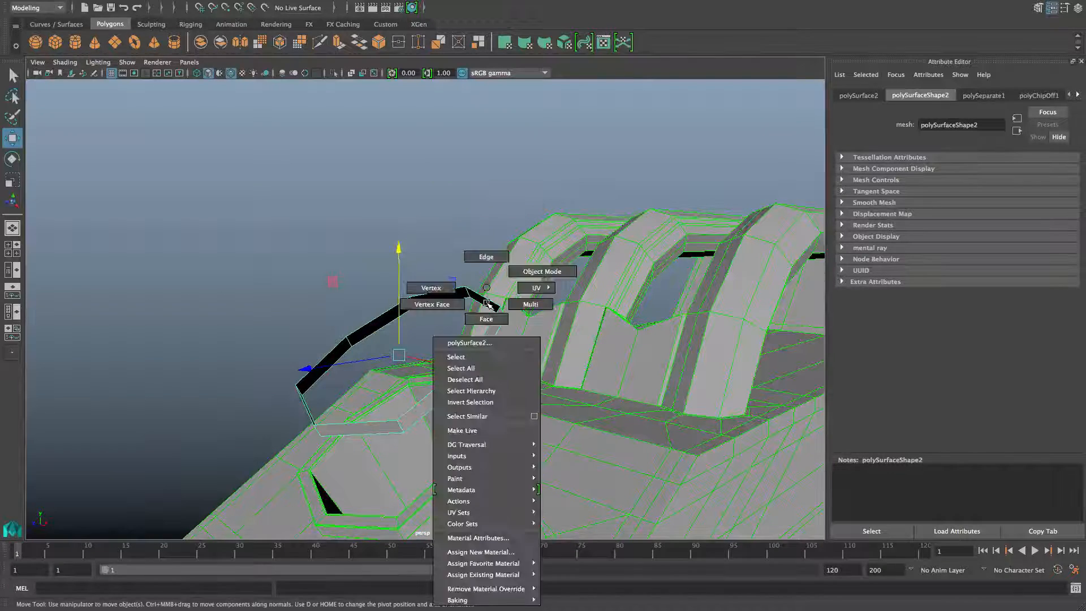
pyautogui.click(481, 258)
pyautogui.click(486, 298)
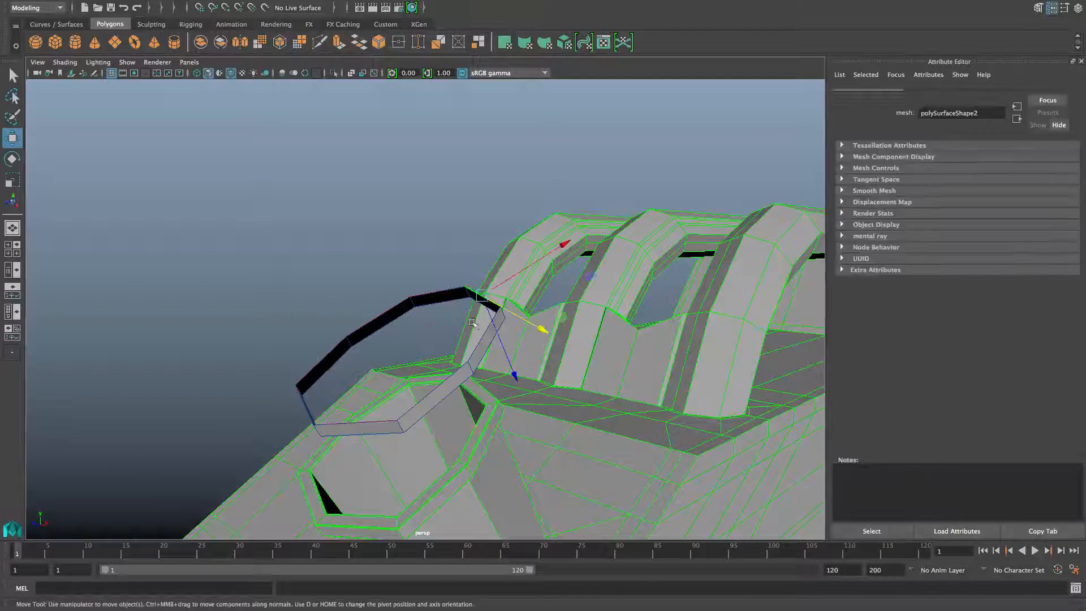
pyautogui.keyDown('alt'); pyautogui.moveTo(487, 298); pyautogui.dragTo(505, 320); pyautogui.keyUp('alt')
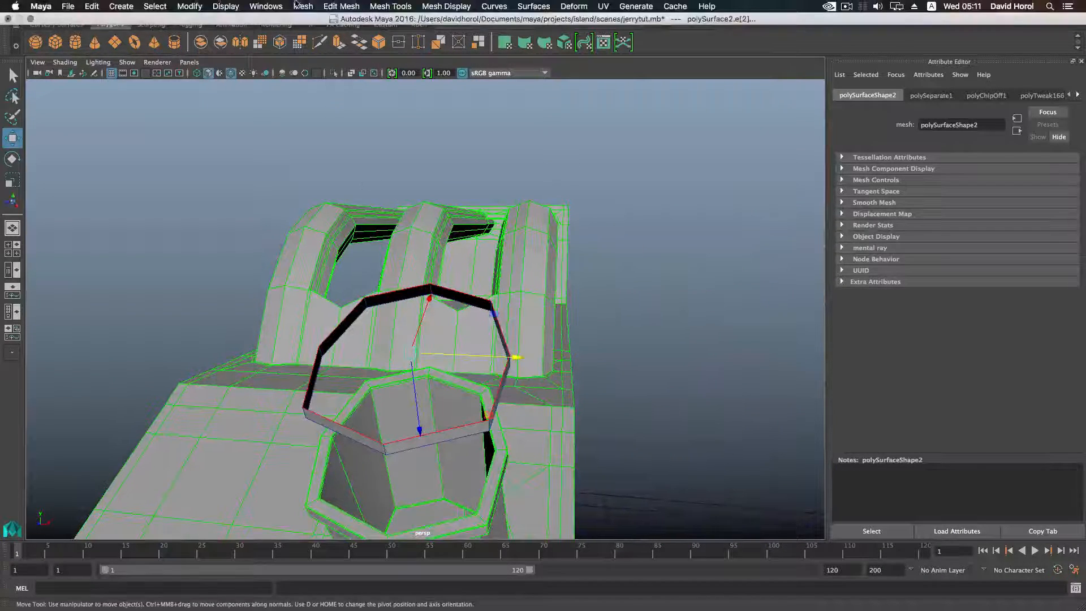
pyautogui.keyDown('shift'); pyautogui.moveTo(469, 333); pyautogui.dragTo(462, 468, button='right'); pyautogui.keyUp('shift')
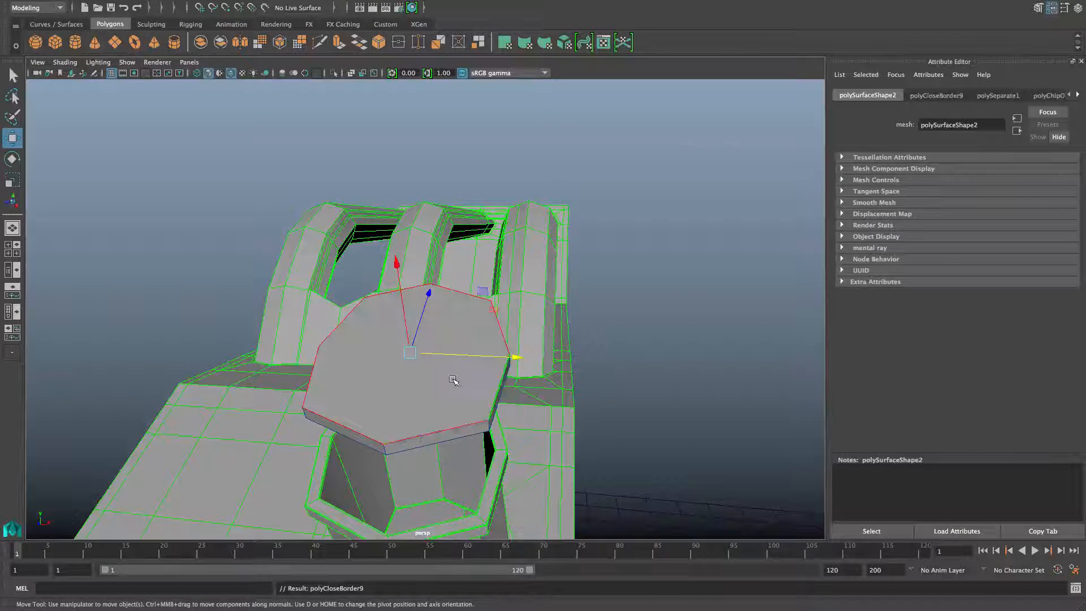
# Cut two crossing edges through the center of the cap's top face, joining opposite corners with Multi-Cut.
pyautogui.keyDown('alt'); pyautogui.moveTo(454, 380); pyautogui.dragTo(390, 344); pyautogui.keyUp('alt')
pyautogui.keyDown('shift'); pyautogui.moveTo(381, 340); pyautogui.dragTo(327, 339, button='right'); pyautogui.keyUp('shift')
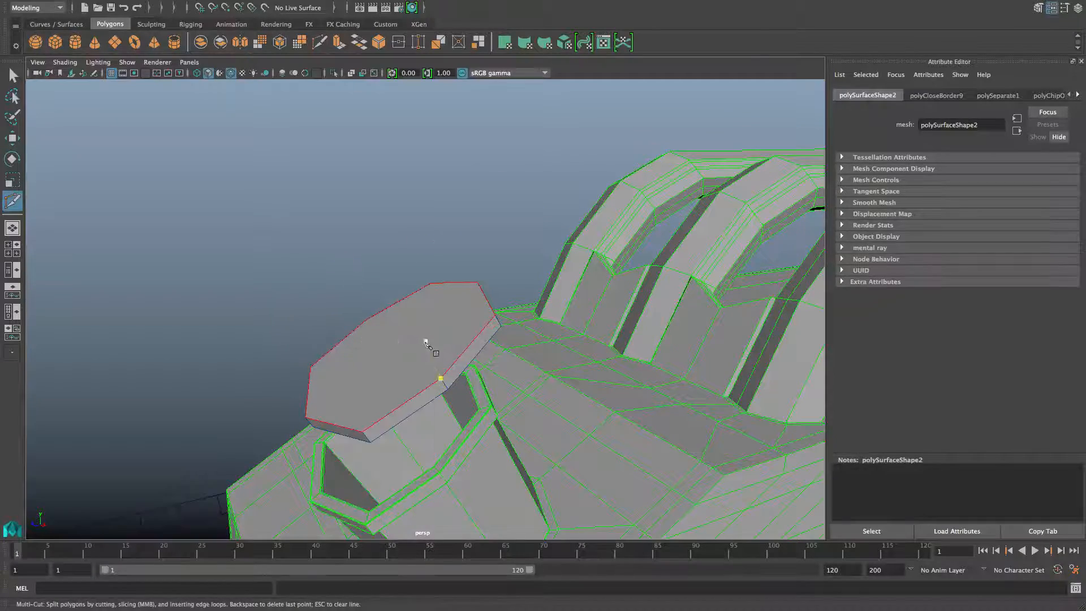
pyautogui.keyDown('alt'); pyautogui.moveTo(414, 362); pyautogui.dragTo(378, 381); pyautogui.keyUp('alt')
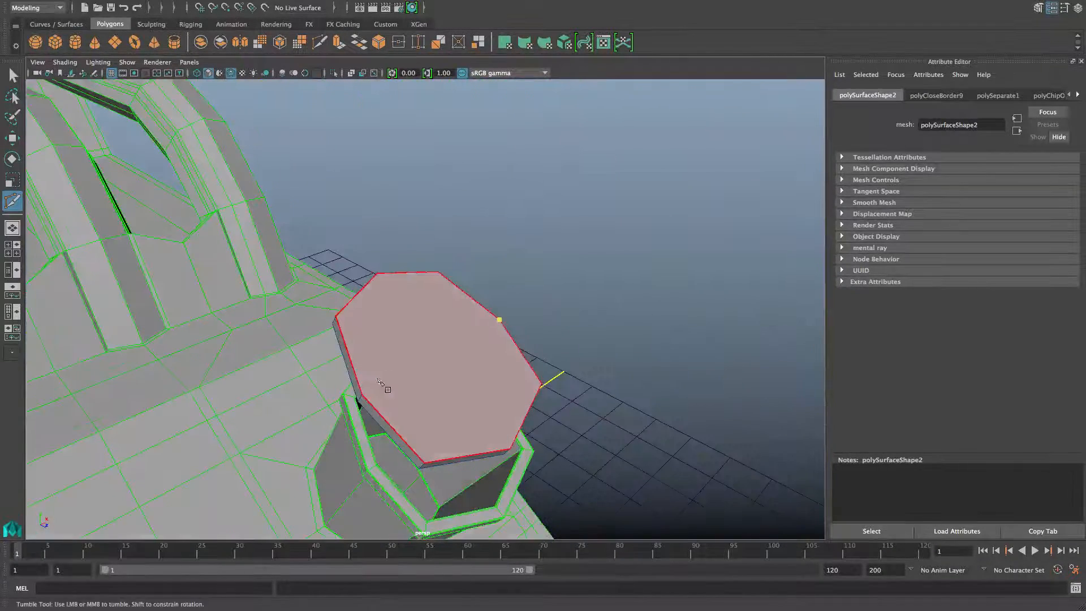
pyautogui.rightClick(421, 384)
pyautogui.keyDown('alt'); pyautogui.moveTo(451, 397); pyautogui.dragTo(515, 291); pyautogui.keyUp('alt')
pyautogui.click(482, 300)
pyautogui.rightClick(453, 324)
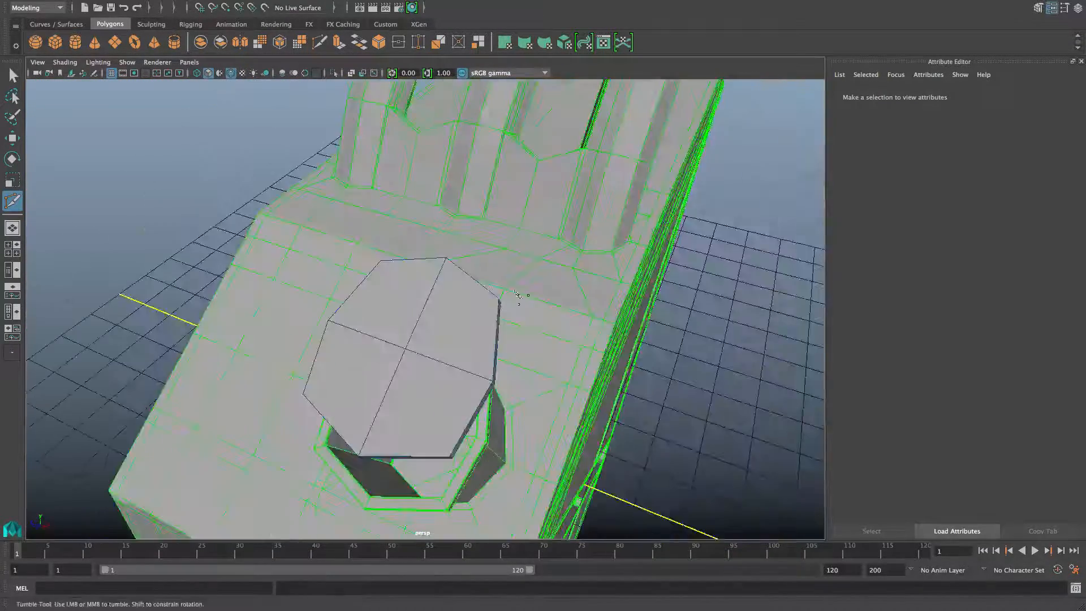
# Cut two crosswise edges on the cap's top, joining the side corners on either side of the center line.
pyautogui.keyDown('alt'); pyautogui.moveTo(422, 338); pyautogui.dragTo(396, 283); pyautogui.keyUp('alt')
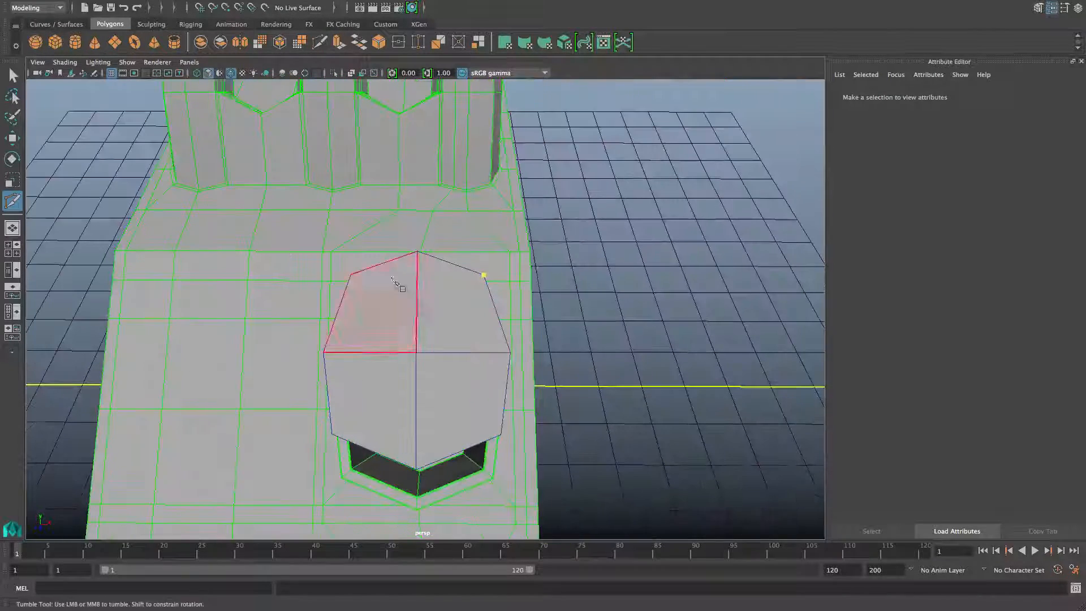
pyautogui.rightClick(353, 276)
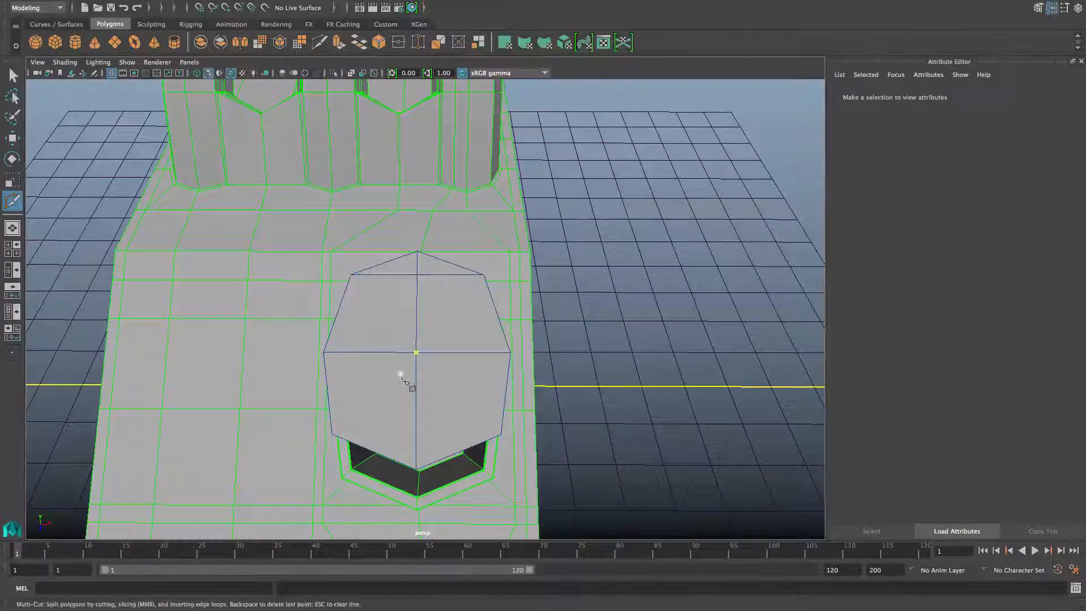
pyautogui.keyDown('alt'); pyautogui.moveTo(399, 375); pyautogui.dragTo(412, 345, button='middle'); pyautogui.keyUp('alt')
pyautogui.keyDown('alt'); pyautogui.moveTo(412, 345); pyautogui.dragTo(375, 404); pyautogui.keyUp('alt')
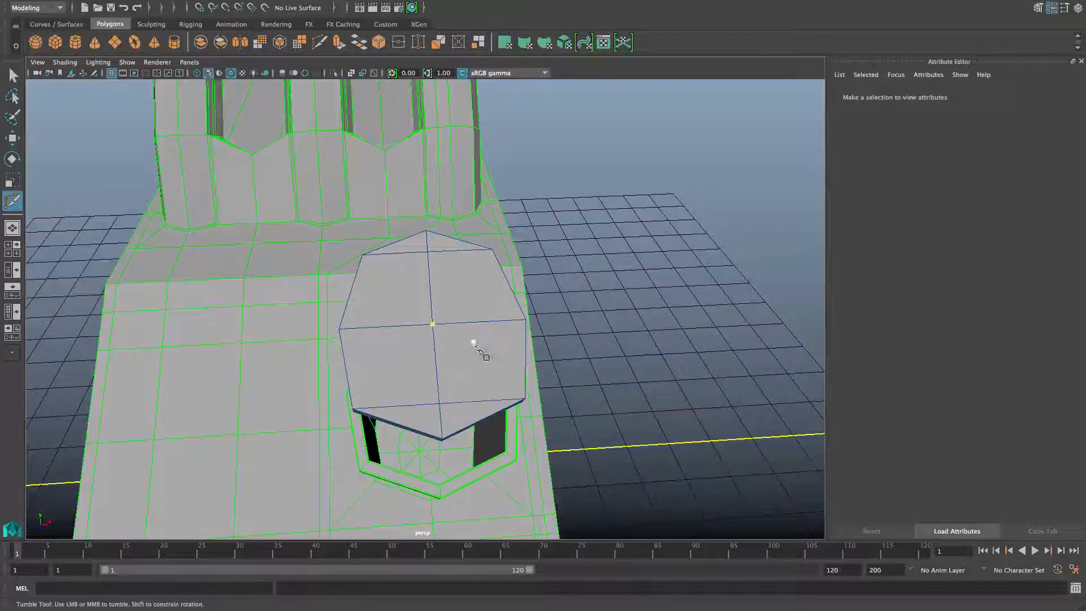
# Delete the two short edge segments at both ends of the cap's lengthwise cut.
pyautogui.moveTo(419, 286); pyautogui.dragTo(429, 252, button='right')
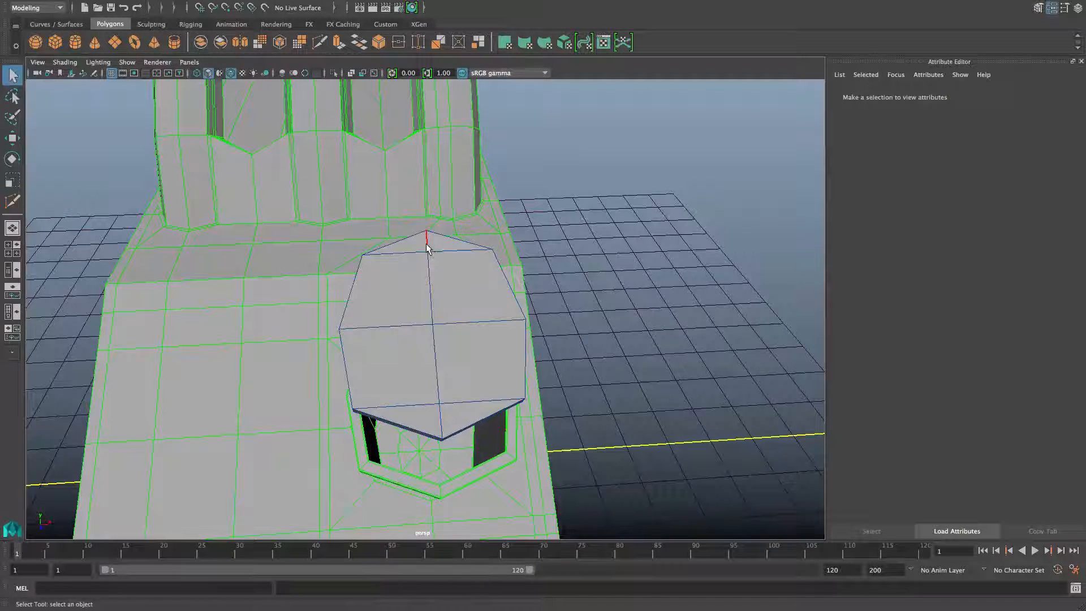
pyautogui.doubleClick(447, 423)
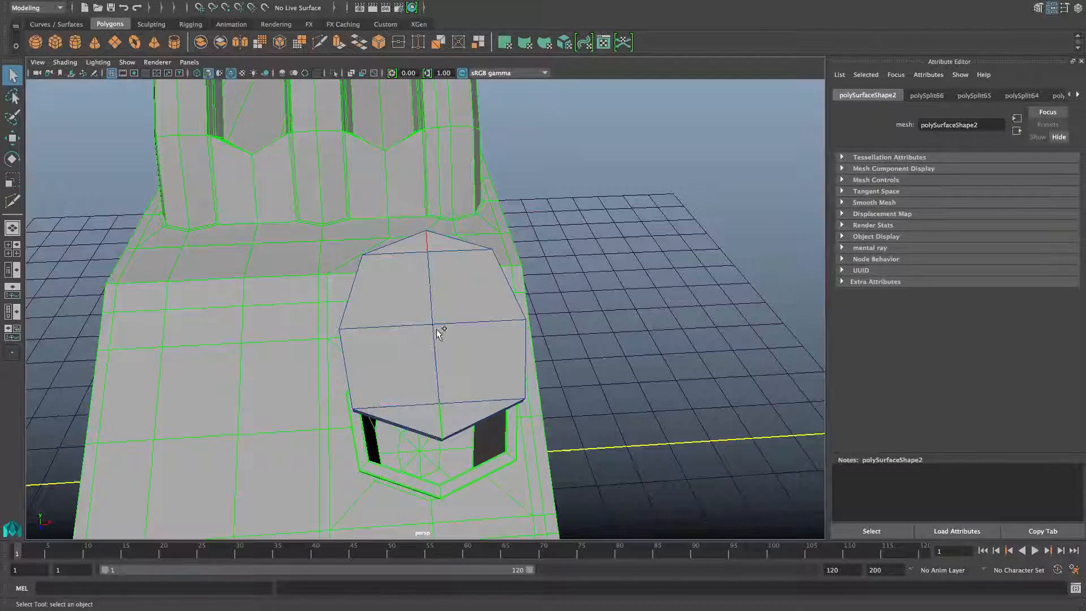
pyautogui.keyDown('shift'); pyautogui.moveTo(438, 331); pyautogui.dragTo(390, 344, button='right'); pyautogui.keyUp('shift')
pyautogui.keyDown('alt'); pyautogui.moveTo(490, 341); pyautogui.dragTo(373, 308); pyautogui.keyUp('alt')
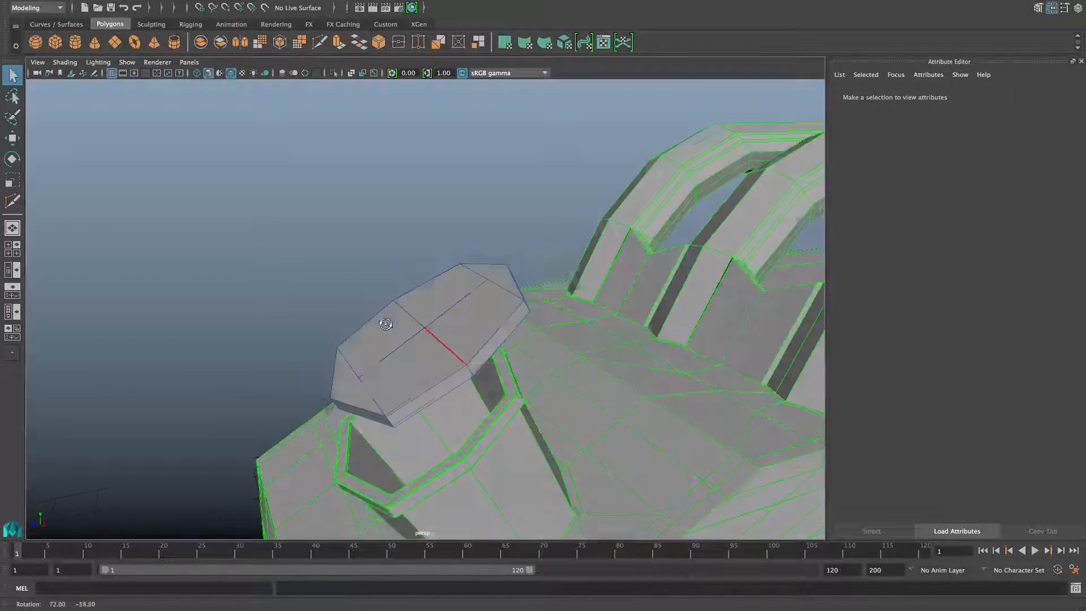
# Extrude all faces of the cap with a local Z translation of 0.0238 to give it thickness.
pyautogui.press('F8')
pyautogui.click(447, 339)
pyautogui.keyDown('alt'); pyautogui.moveTo(448, 334); pyautogui.dragTo(465, 361); pyautogui.keyUp('alt')
pyautogui.rightClick(468, 287)
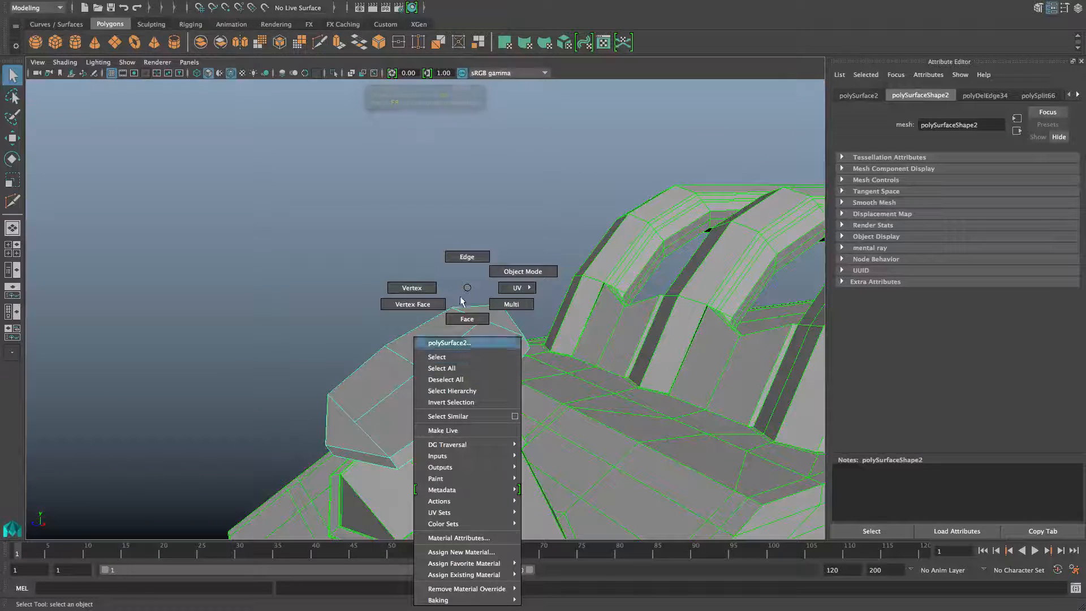
pyautogui.click(338, 44)
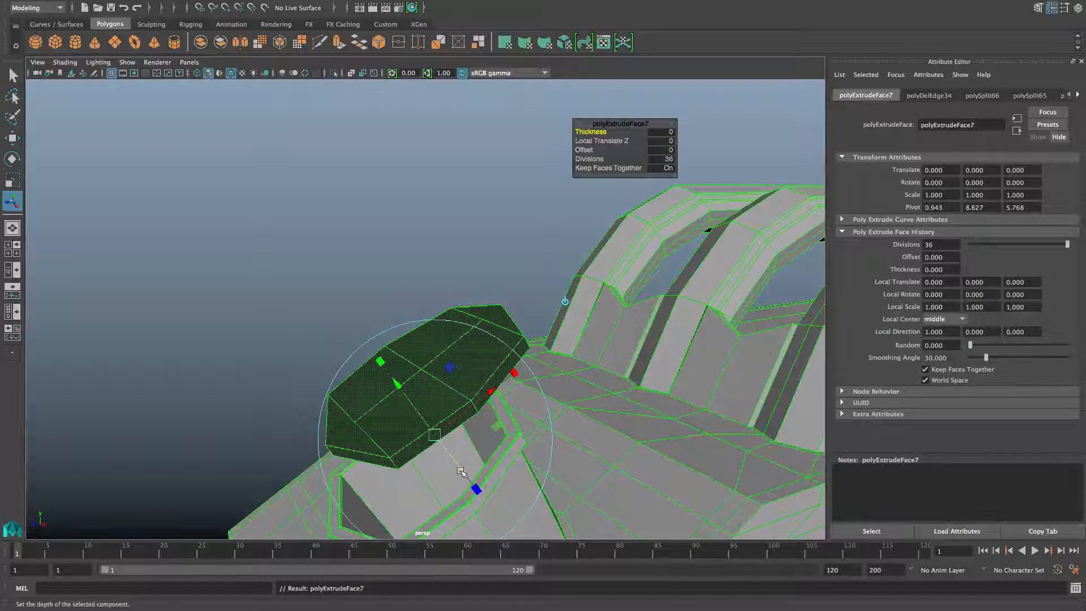
pyautogui.moveTo(461, 471); pyautogui.dragTo(379, 426)
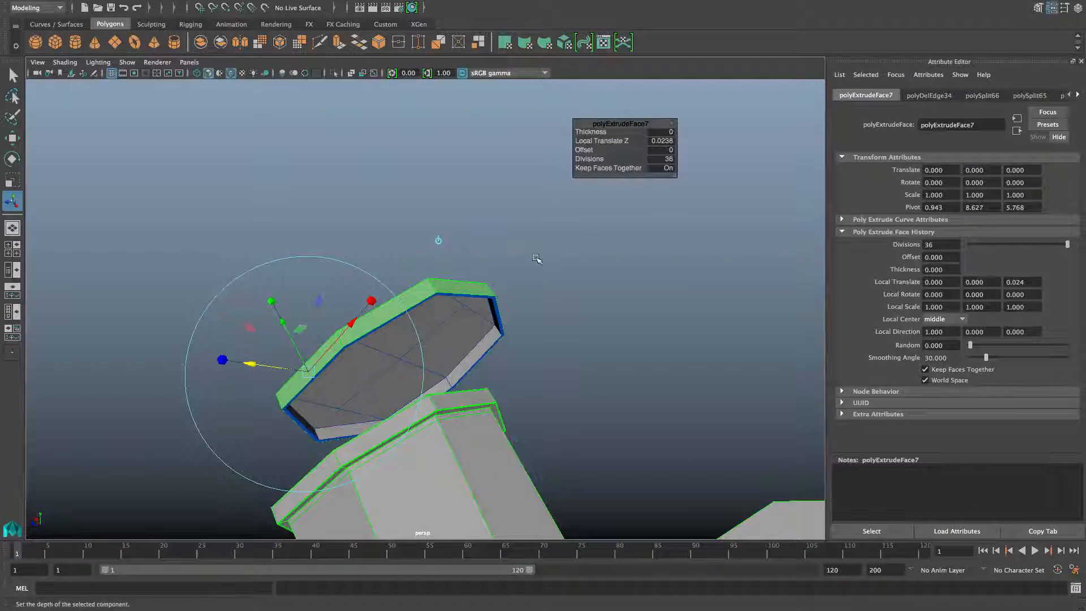
# Set the cap extrusion's divisions to 1.
pyautogui.moveTo(499, 340)
pyautogui.keyDown('alt'); pyautogui.mouseDown()
pyautogui.moveTo(468, 325)
pyautogui.moveTo(509, 358)
pyautogui.mouseUp(); pyautogui.keyUp('alt')
pyautogui.click(664, 159)
pyautogui.write('1')
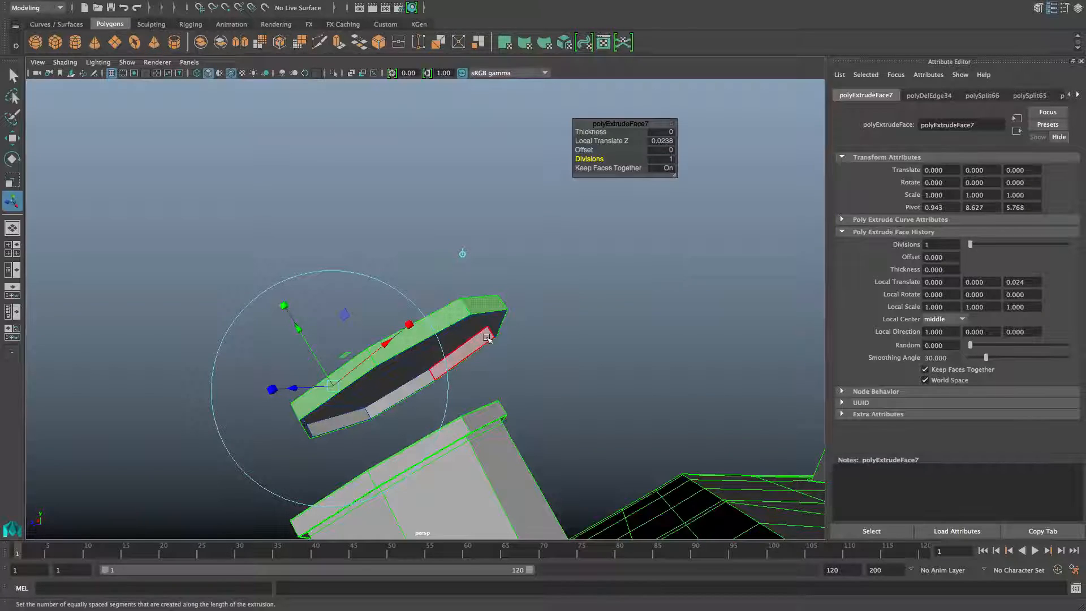
# Return to object selection and lower the cap onto the spout's rim.
pyautogui.press('F8')
pyautogui.keyDown('alt'); pyautogui.moveTo(492, 340); pyautogui.dragTo(588, 357); pyautogui.keyUp('alt')
pyautogui.click(457, 288)
pyautogui.press('w')
# Try deleting a long side face of the spout on the can body.
pyautogui.click(487, 401)
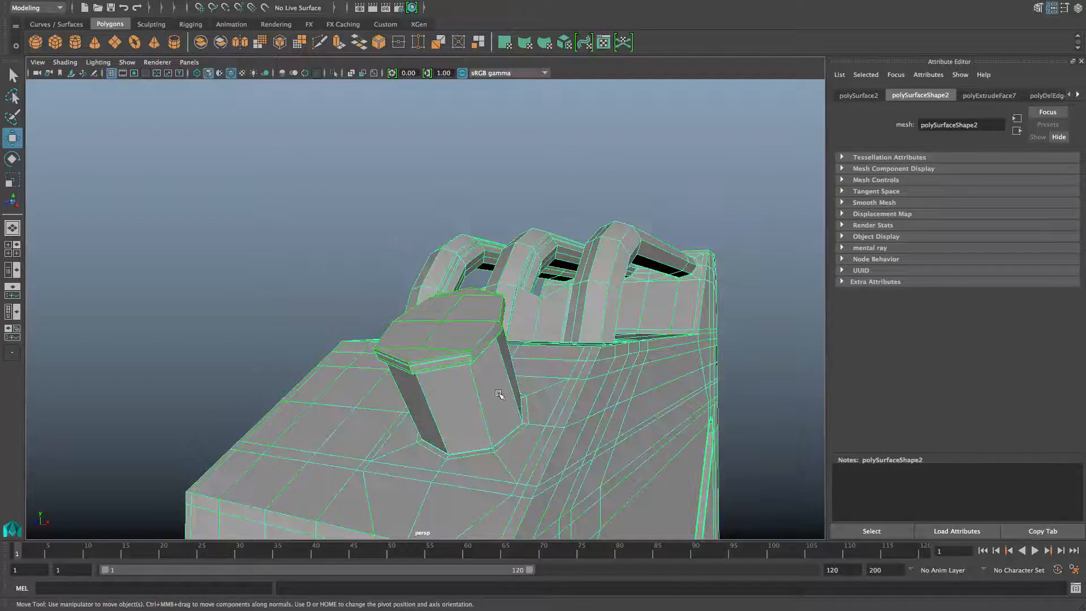
pyautogui.keyDown('alt'); pyautogui.moveTo(487, 400); pyautogui.dragTo(373, 330); pyautogui.keyUp('alt')
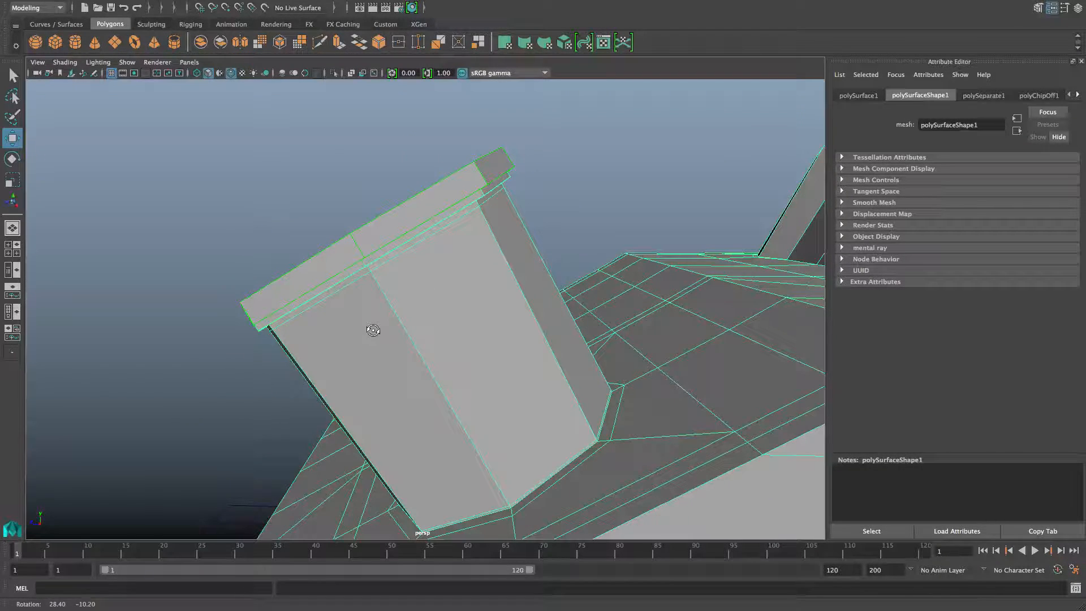
pyautogui.moveTo(440, 287); pyautogui.dragTo(449, 314, button='right')
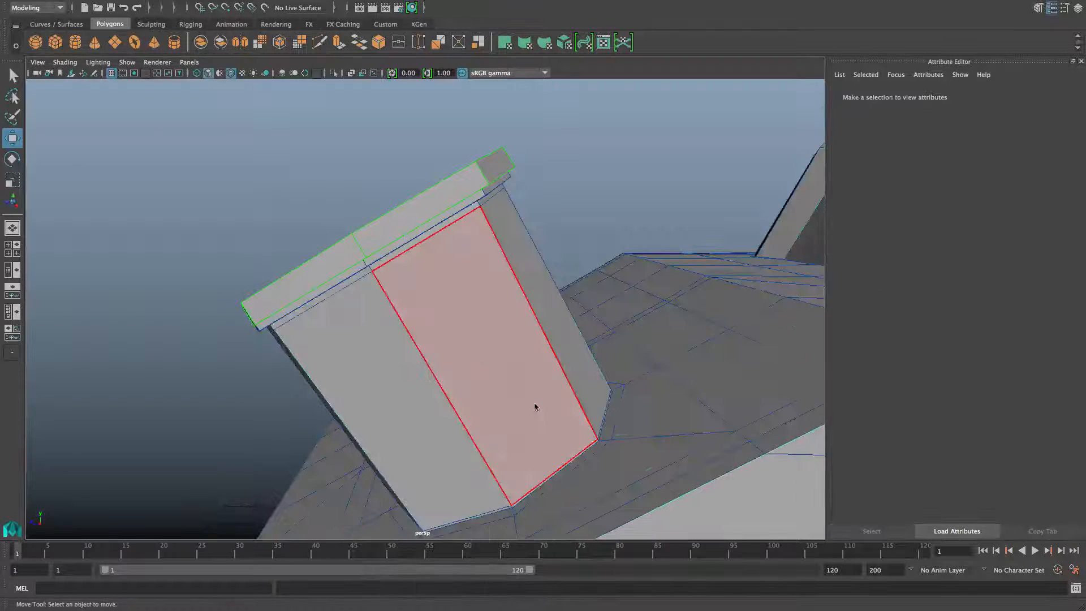
pyautogui.keyDown('alt'); pyautogui.moveTo(536, 405); pyautogui.dragTo(484, 347); pyautogui.keyUp('alt')
pyautogui.click(501, 354)
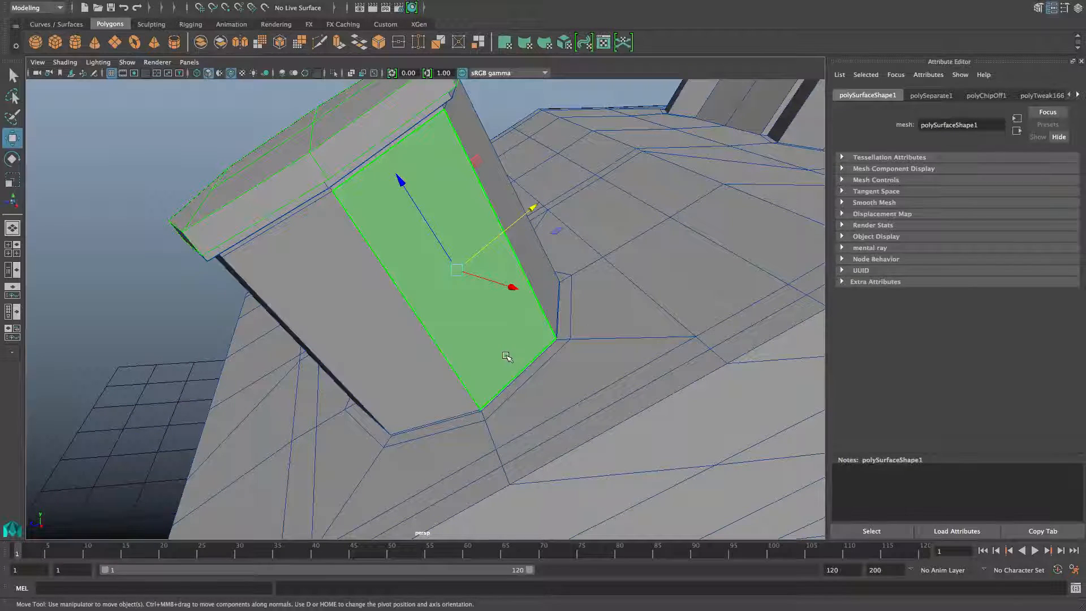
pyautogui.press('Delete')
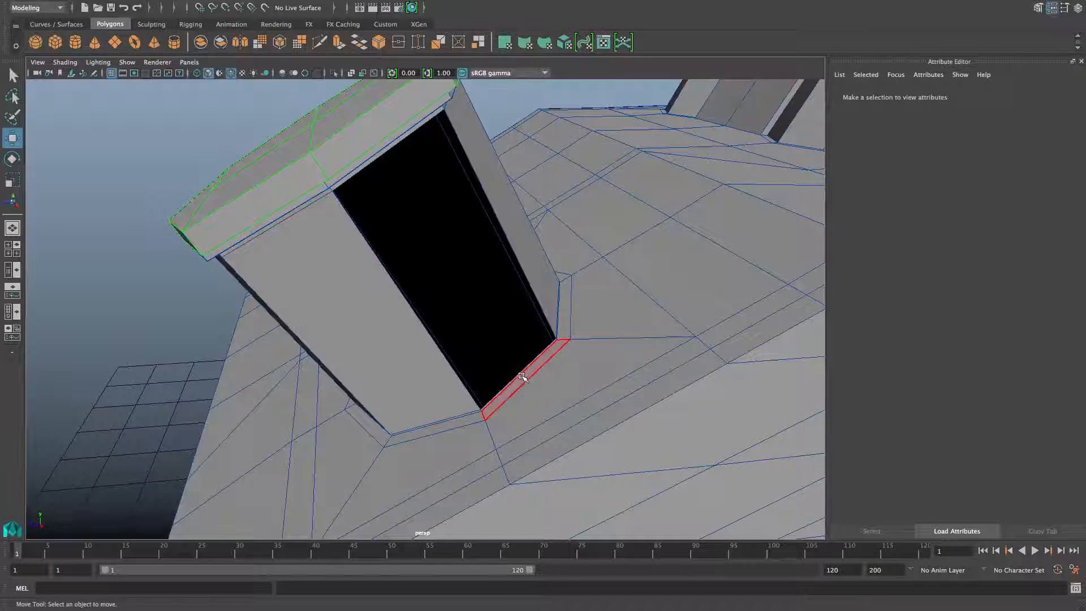
pyautogui.click(520, 373)
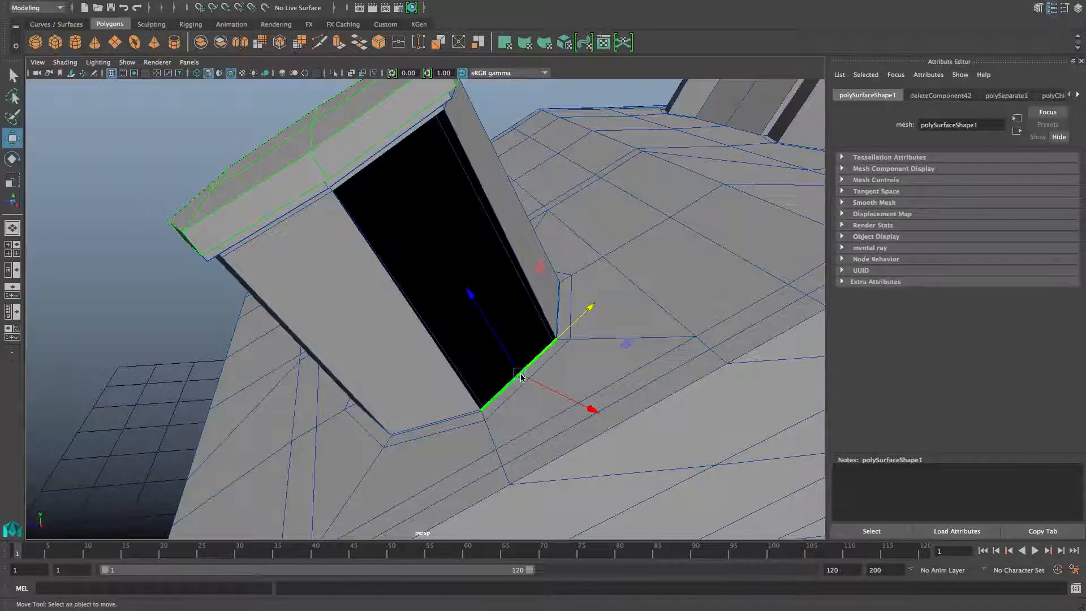
# Undo the deletion of the spout's side face.
pyautogui.hotkey('ctrl', 'z')
pyautogui.scroll(5, 531, 385)
pyautogui.keyDown('alt'); pyautogui.moveTo(535, 389); pyautogui.dragTo(452, 362); pyautogui.keyUp('alt')
pyautogui.hotkey('ctrl', 'z')
pyautogui.hotkey('ctrl', 'z')
pyautogui.hotkey('ctrl', 'z')
pyautogui.keyDown('alt'); pyautogui.moveTo(403, 301); pyautogui.dragTo(358, 286); pyautogui.keyUp('alt')
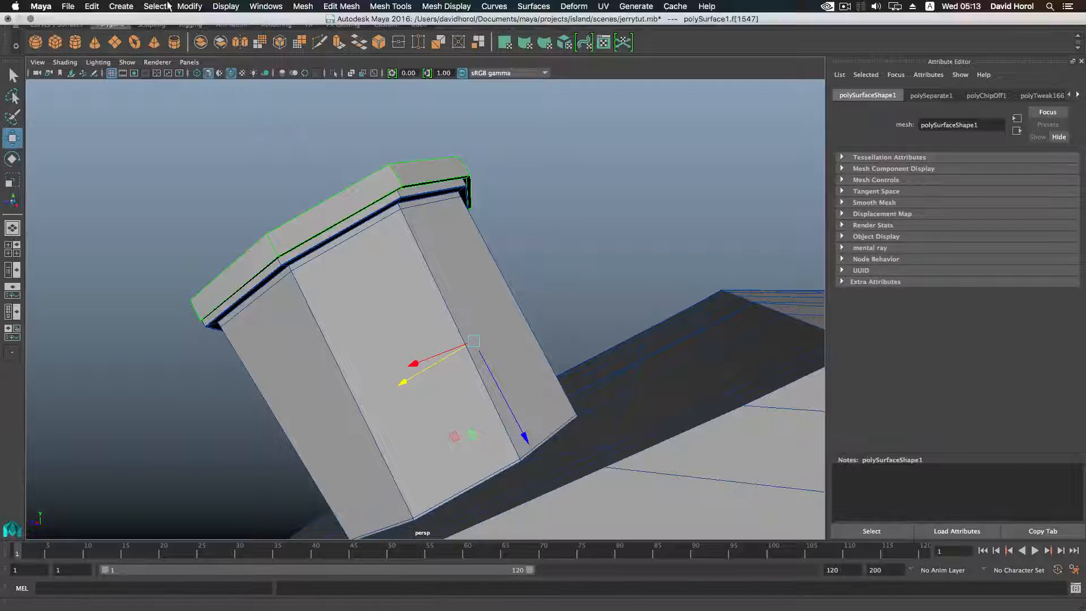
# Try centering the pivot and moving the selected spout face, and undo it.
pyautogui.click(186, 6)
pyautogui.click(214, 76)
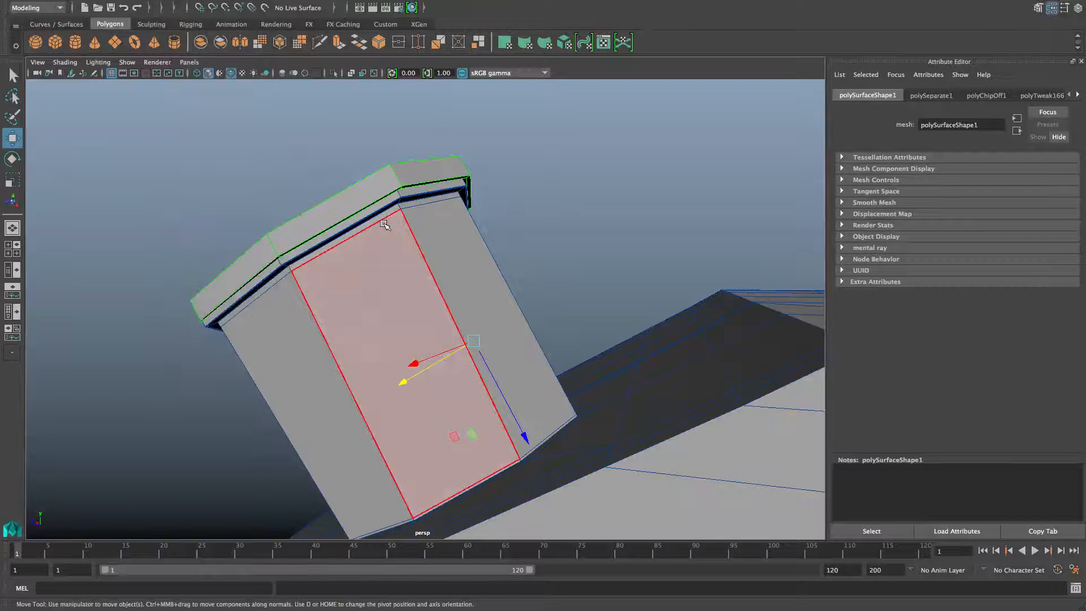
pyautogui.moveTo(385, 225); pyautogui.dragTo(401, 240, button='middle')
pyautogui.hotkey('ctrl', 'z')
pyautogui.hotkey('ctrl', 'z')
pyautogui.hotkey('ctrl', 'z')
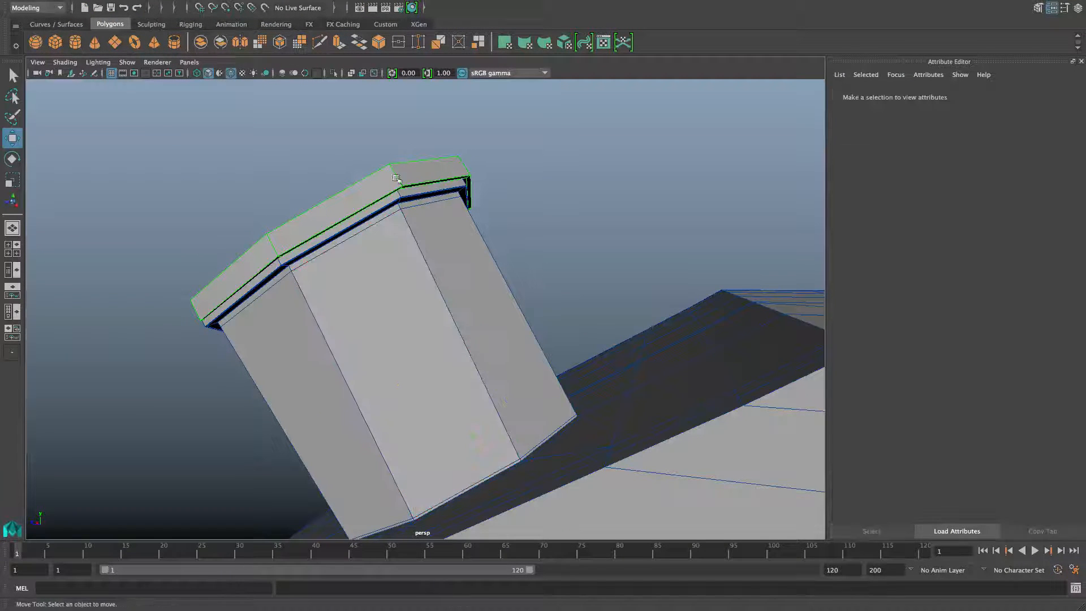
# Clear the can body's selection, return to object selection and select only the cap.
pyautogui.keyDown('alt'); pyautogui.moveTo(327, 216); pyautogui.dragTo(396, 221); pyautogui.keyUp('alt')
pyautogui.moveTo(397, 173); pyautogui.dragTo(414, 238)
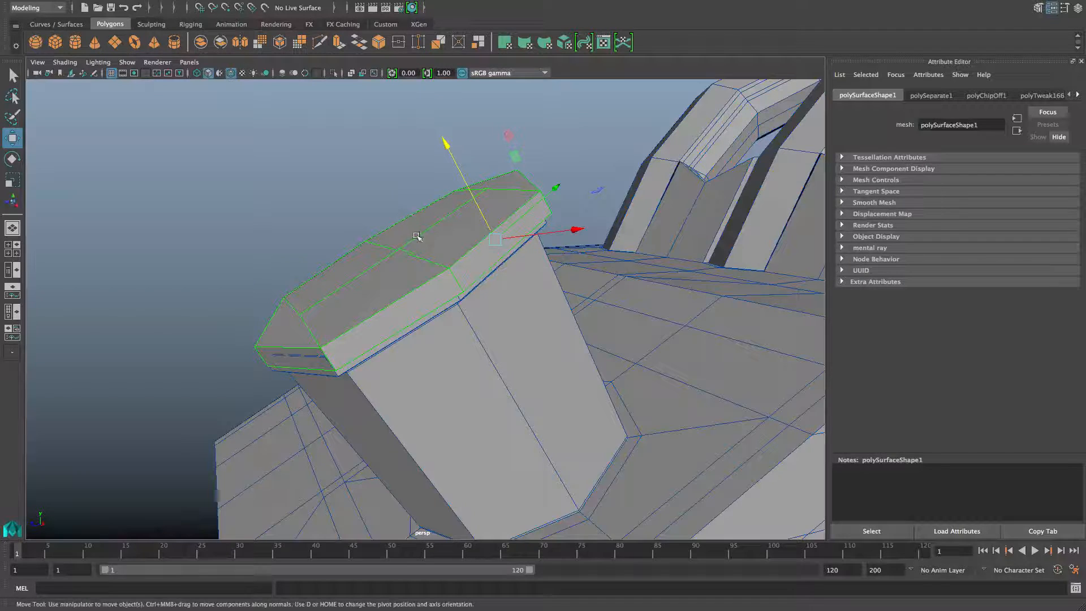
pyautogui.press('F8')
pyautogui.keyDown('alt'); pyautogui.moveTo(415, 248); pyautogui.dragTo(337, 226, button='right'); pyautogui.keyUp('alt')
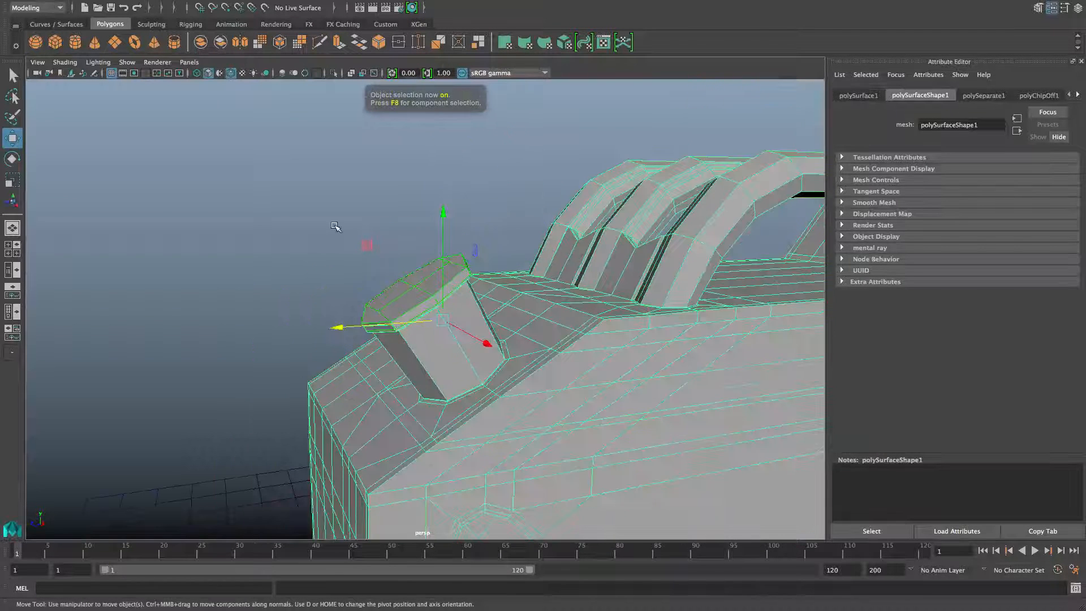
pyautogui.click(337, 232)
pyautogui.press('F8')
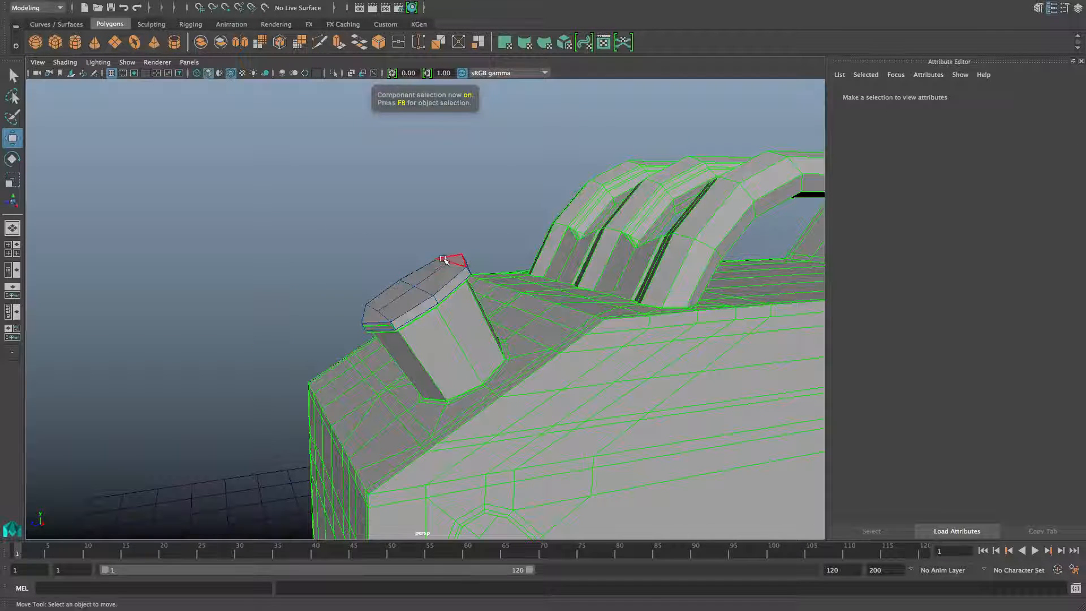
pyautogui.click(444, 260)
pyautogui.press('F8')
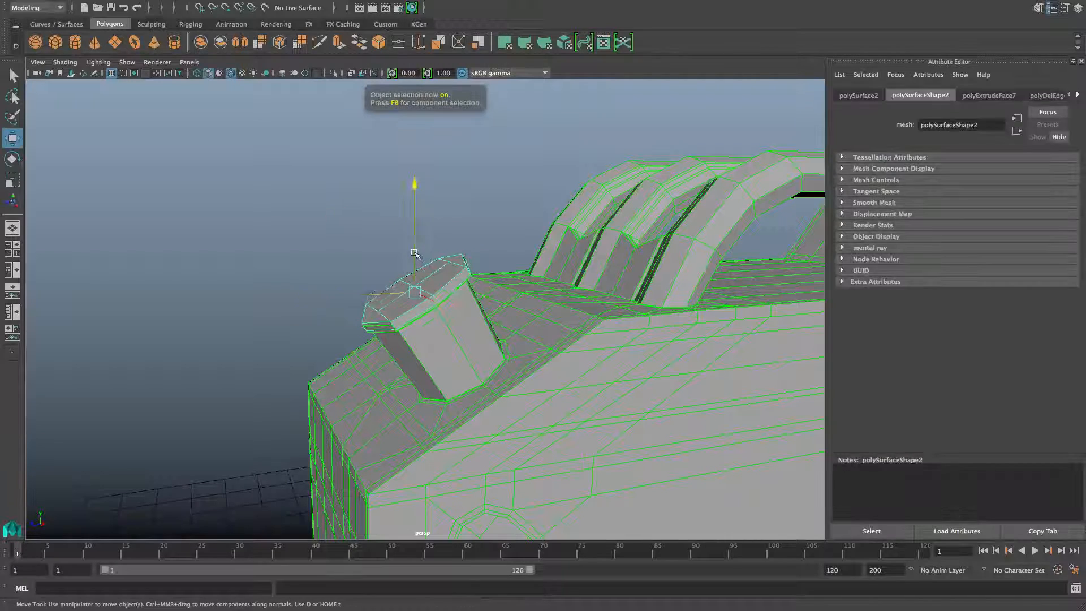
# Raise the cap off the spout's rim so that a small gap separates the two parts.
pyautogui.moveTo(414, 253); pyautogui.dragTo(413, 234)
pyautogui.hotkey('ctrl', 'z')
pyautogui.keyDown('alt'); pyautogui.moveTo(420, 283); pyautogui.dragTo(379, 269); pyautogui.keyUp('alt')
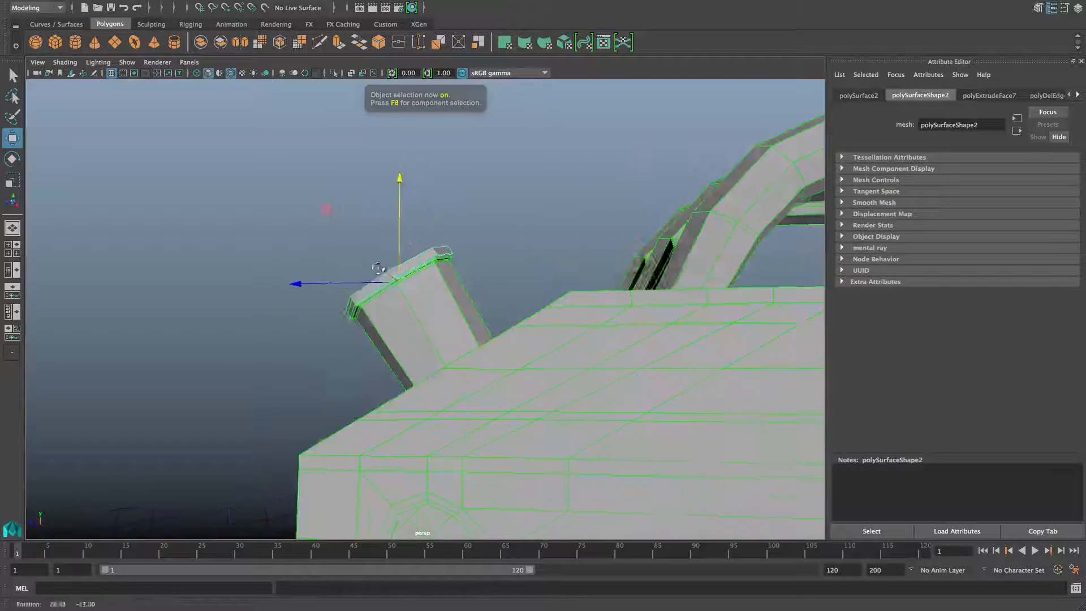
pyautogui.keyDown('alt'); pyautogui.moveTo(379, 268); pyautogui.dragTo(516, 318, button='right'); pyautogui.keyUp('alt')
pyautogui.keyDown('alt'); pyautogui.moveTo(362, 266); pyautogui.dragTo(385, 277); pyautogui.keyUp('alt')
pyautogui.keyDown('alt'); pyautogui.moveTo(385, 277); pyautogui.dragTo(570, 338, button='right'); pyautogui.keyUp('alt')
pyautogui.keyDown('alt'); pyautogui.moveTo(571, 337); pyautogui.dragTo(459, 282); pyautogui.keyUp('alt')
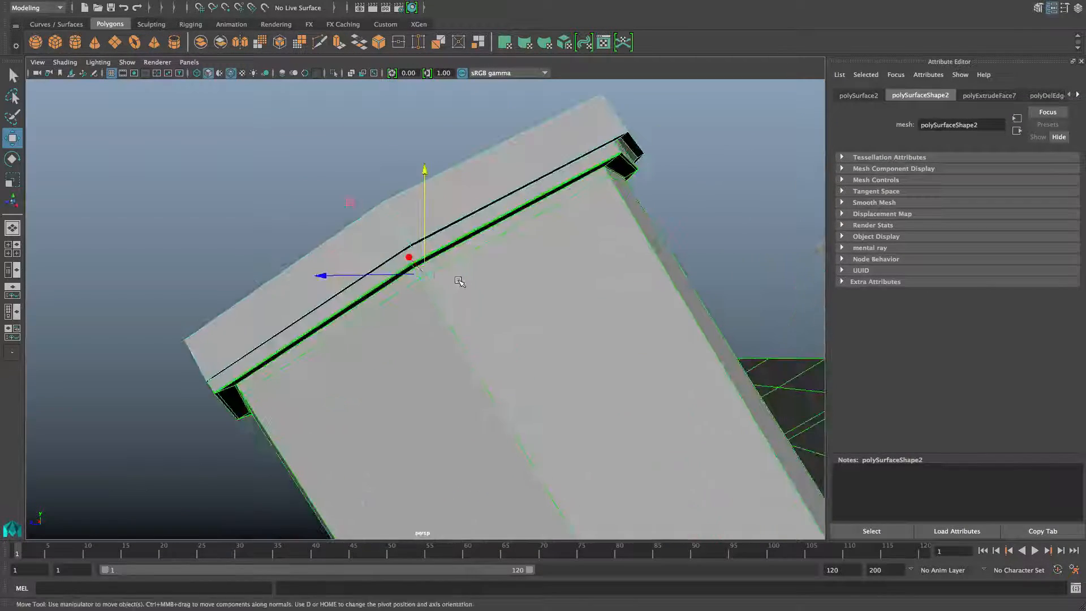
pyautogui.keyDown('alt'); pyautogui.moveTo(389, 273); pyautogui.dragTo(390, 301); pyautogui.keyUp('alt')
pyautogui.moveTo(421, 263); pyautogui.dragTo(371, 295)
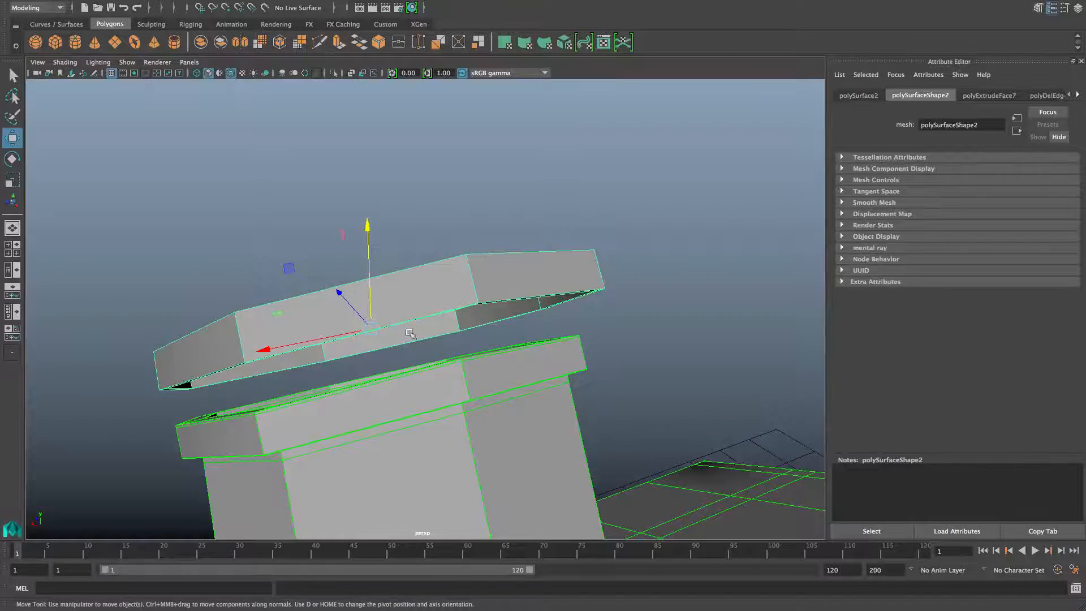
# Show the can body in smooth mesh preview and leave the cap selected.
pyautogui.keyDown('alt'); pyautogui.moveTo(409, 332); pyautogui.dragTo(494, 364, button='right'); pyautogui.keyUp('alt')
pyautogui.keyDown('alt'); pyautogui.moveTo(494, 363); pyautogui.dragTo(477, 353); pyautogui.keyUp('alt')
pyautogui.scroll(-5, 477, 354)
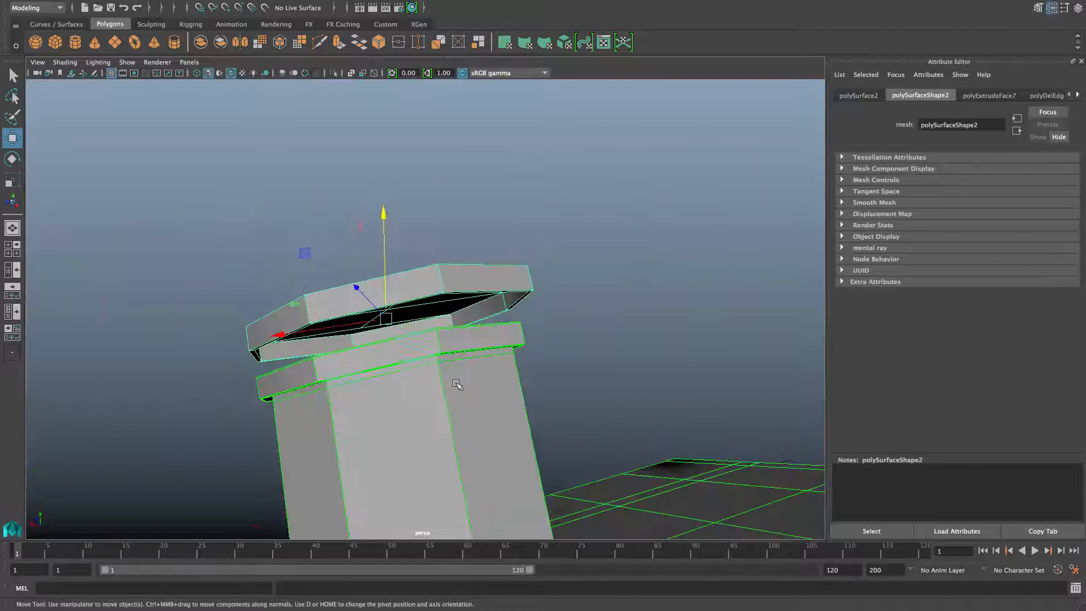
pyautogui.click(456, 385)
pyautogui.press('3')
pyautogui.scroll(5, 441, 305)
pyautogui.click(424, 275)
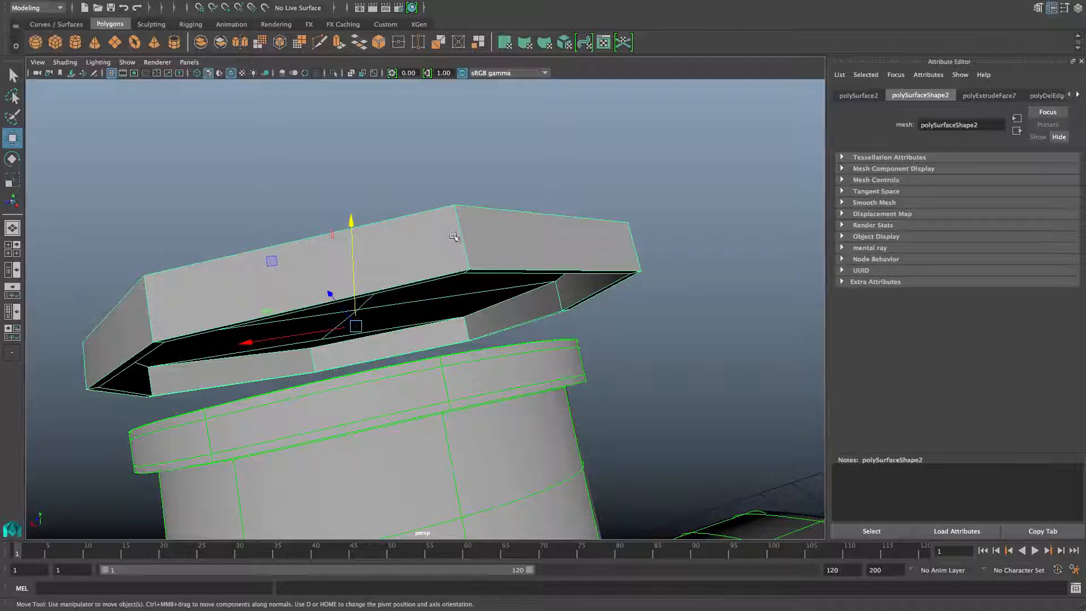
# Select all outer side faces of the cap and scale them outward to thicken its wall.
pyautogui.moveTo(450, 234)
pyautogui.keyDown('shift'); pyautogui.mouseDown(button='right')
pyautogui.moveTo(407, 244)
pyautogui.moveTo(442, 237)
pyautogui.mouseUp(button='right'); pyautogui.keyUp('shift')
pyautogui.keyDown('alt'); pyautogui.moveTo(442, 236); pyautogui.dragTo(477, 248); pyautogui.keyUp('alt')
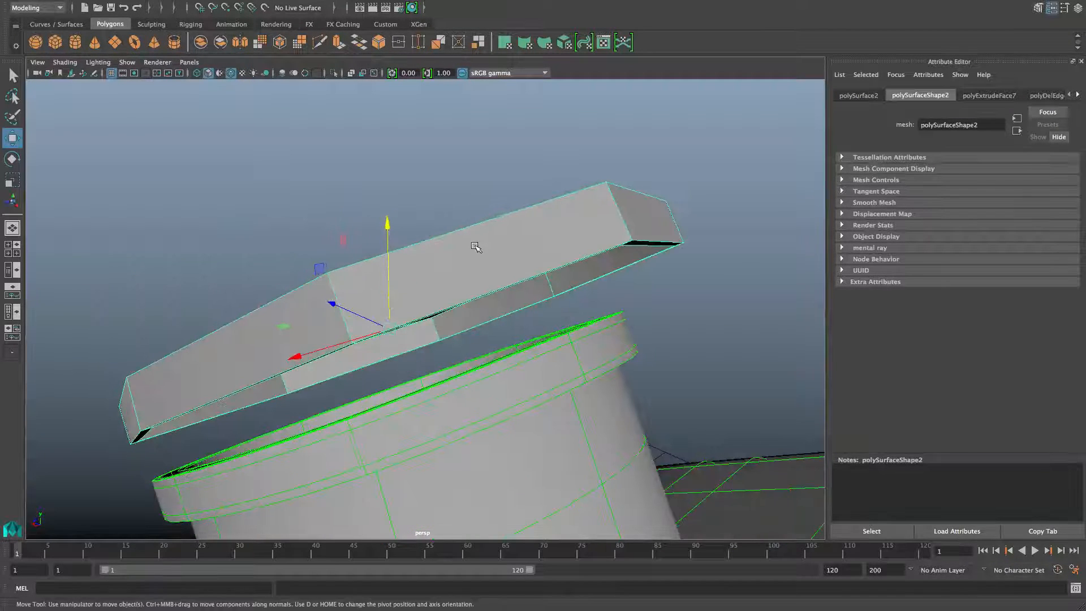
pyautogui.rightClick(476, 246)
pyautogui.click(475, 276)
pyautogui.click(477, 258)
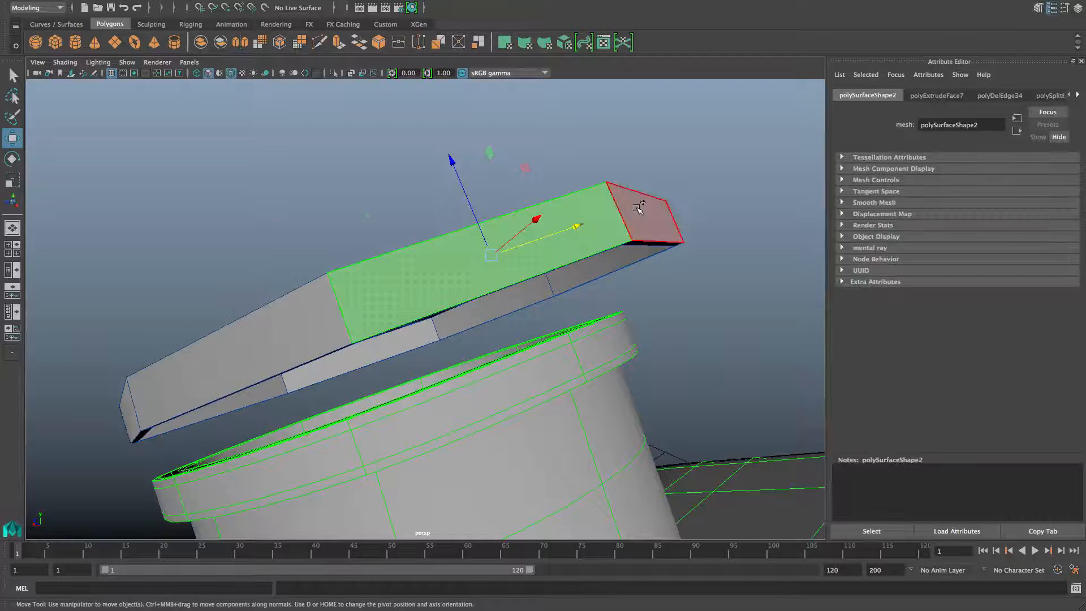
pyautogui.keyDown('shift'); pyautogui.click(635, 208); pyautogui.keyUp('shift')
pyautogui.keyDown('alt'); pyautogui.moveTo(436, 266); pyautogui.dragTo(461, 267); pyautogui.keyUp('alt')
pyautogui.press('r')
pyautogui.keyDown('alt'); pyautogui.moveTo(517, 310); pyautogui.dragTo(430, 290); pyautogui.keyUp('alt')
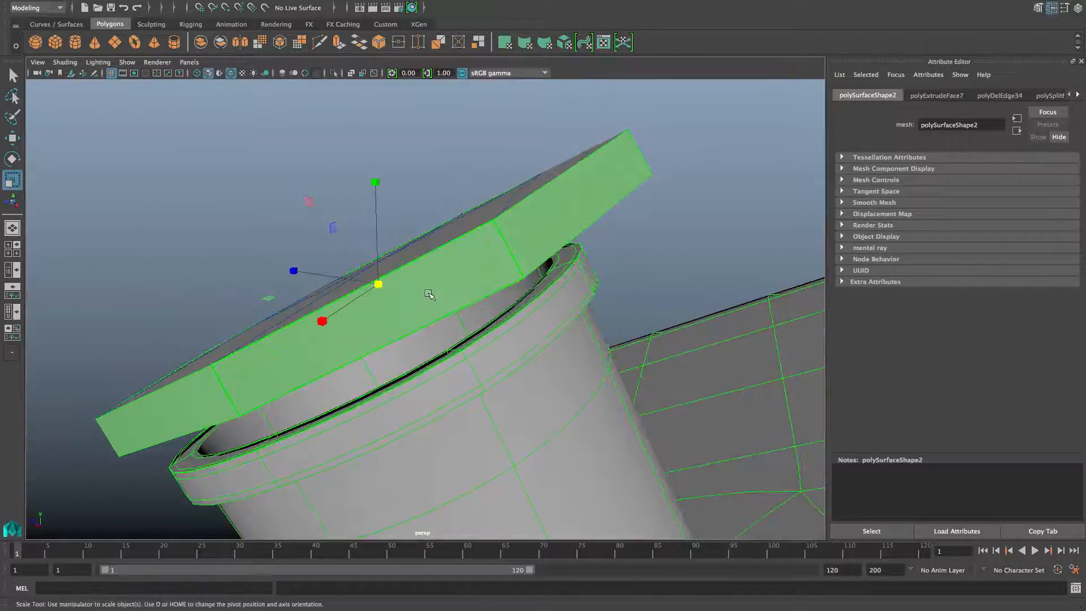
# Return to object selection and check the cap in smooth mesh preview, then restore its unsmoothed display.
pyautogui.press('F8')
pyautogui.press('3')
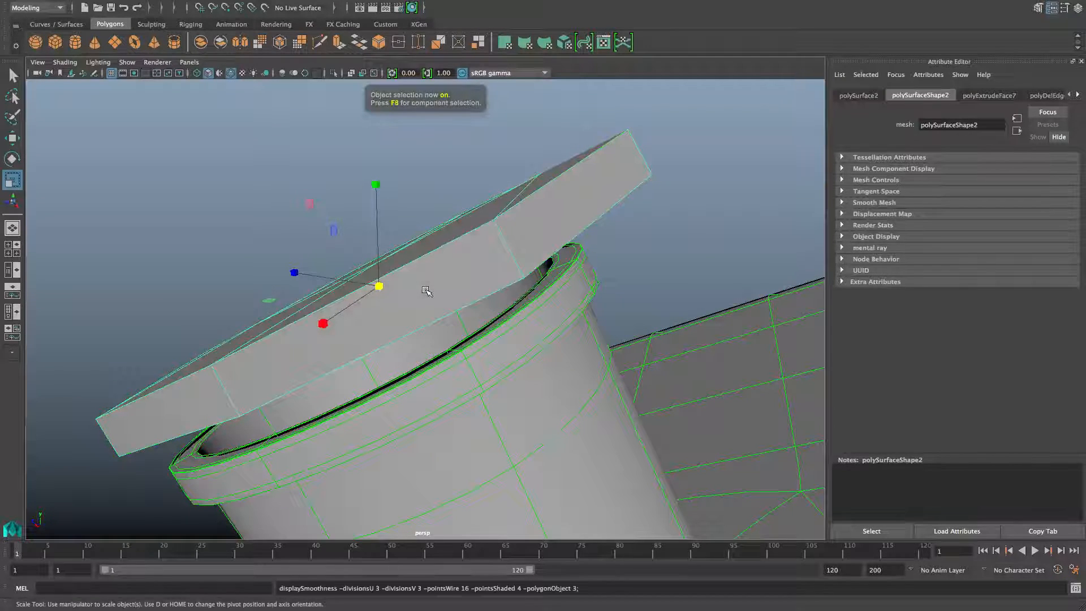
pyautogui.keyDown('alt'); pyautogui.moveTo(426, 290); pyautogui.dragTo(458, 277); pyautogui.keyUp('alt')
pyautogui.press('1')
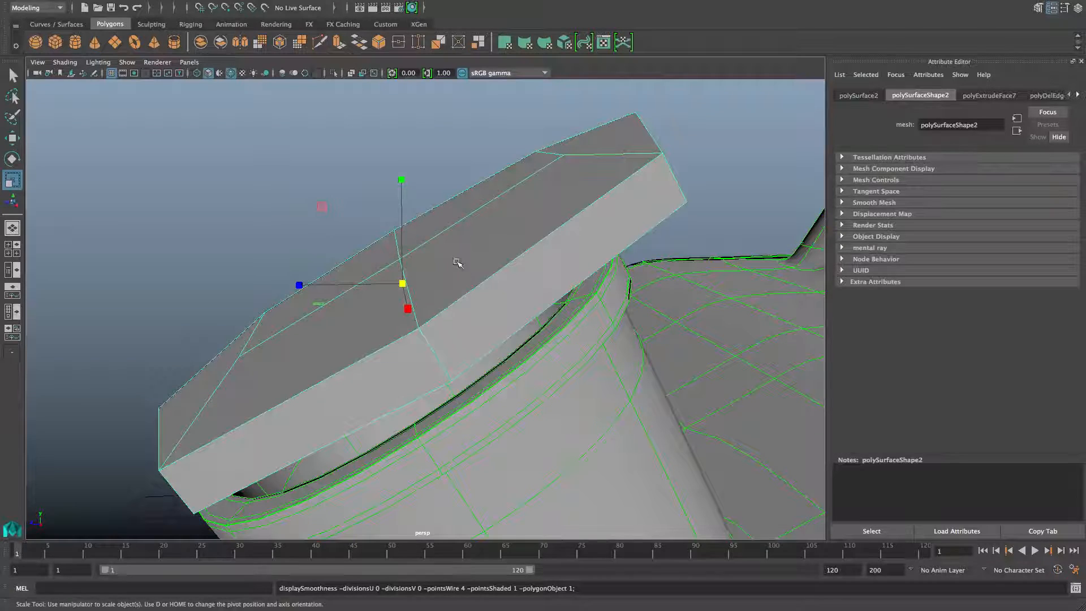
# Insert an edge loop around the cap's outer side faces, close to the upper edge.
pyautogui.keyDown('shift'); pyautogui.moveTo(457, 262); pyautogui.dragTo(362, 277, button='right'); pyautogui.keyUp('shift')
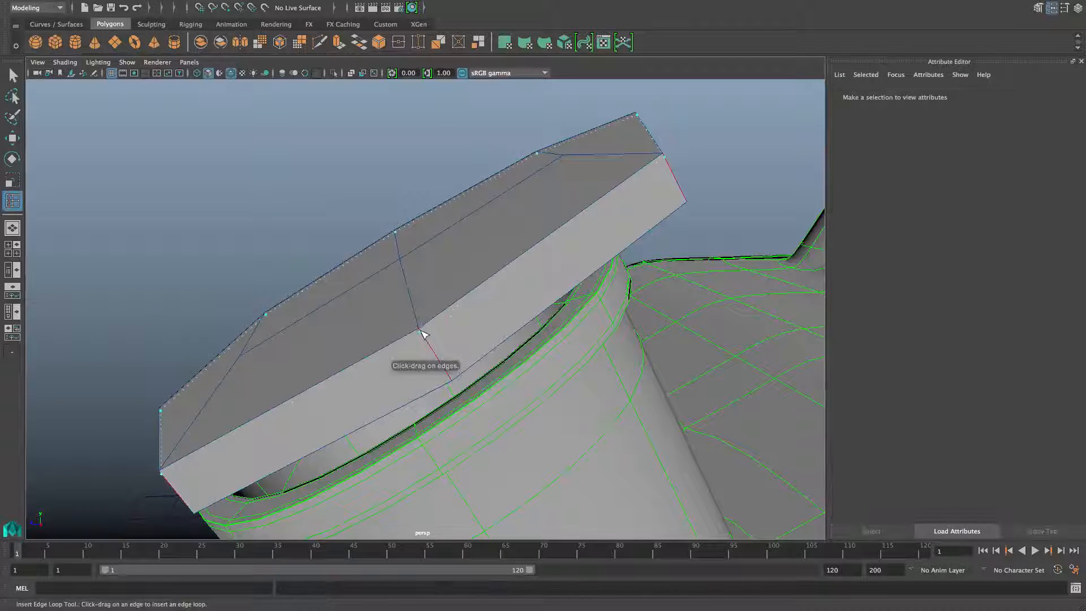
pyautogui.moveTo(425, 334); pyautogui.dragTo(530, 356)
pyautogui.press('f')
pyautogui.press('3')
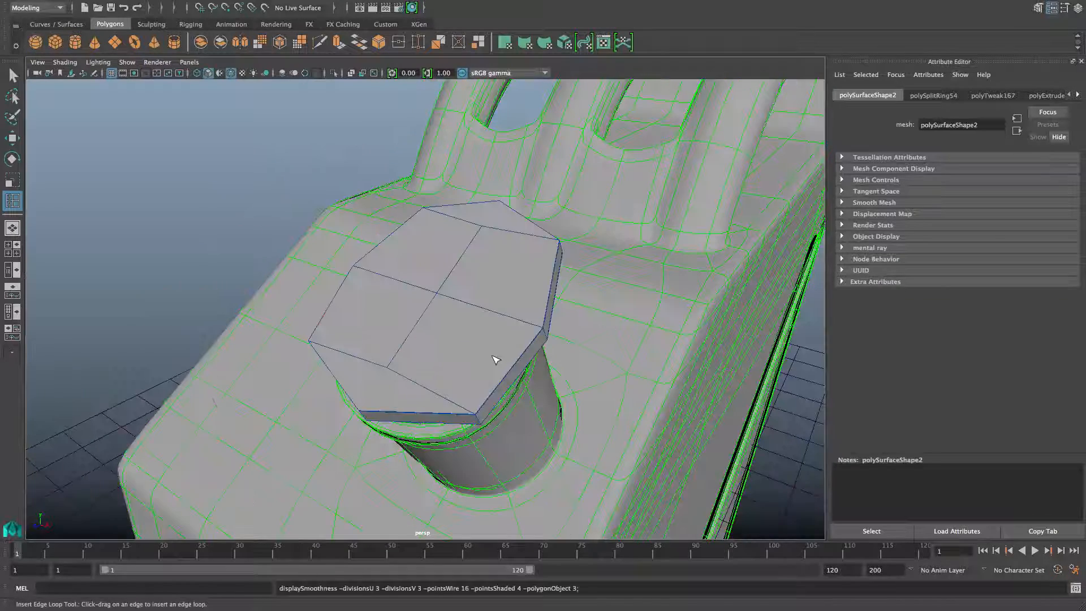
# Insert an edge loop around the cap's outer side faces, close to the lower edge.
pyautogui.keyDown('alt'); pyautogui.moveTo(500, 362); pyautogui.dragTo(419, 327); pyautogui.keyUp('alt')
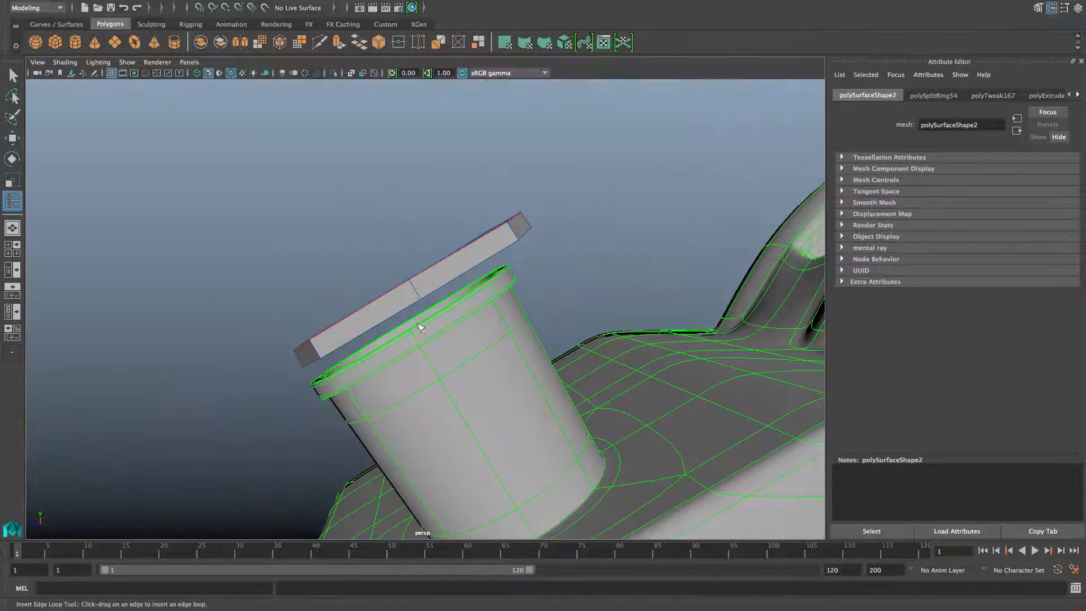
pyautogui.scroll(5, 433, 323)
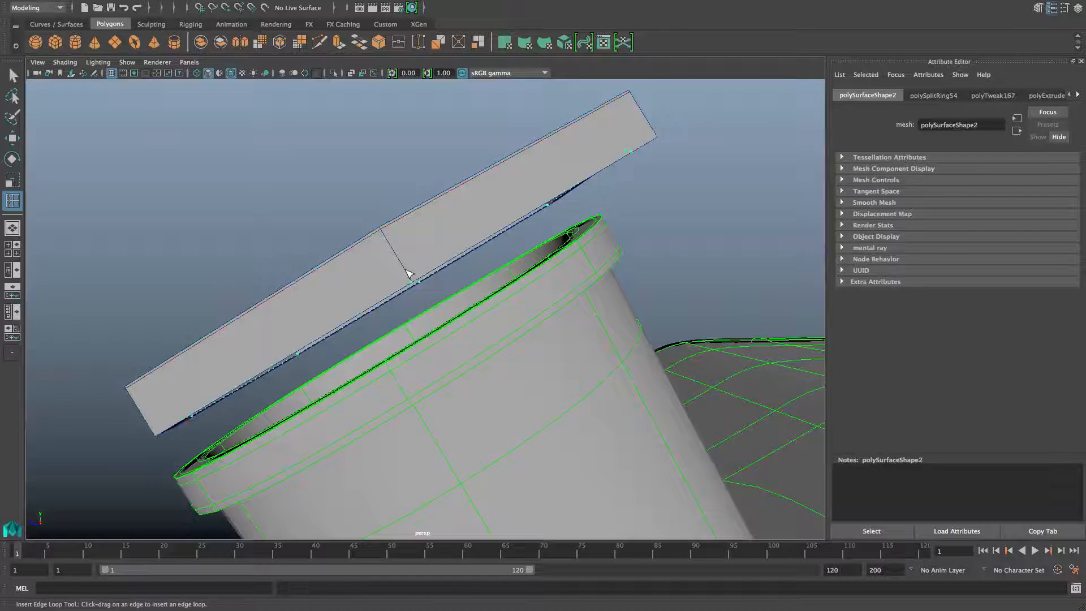
pyautogui.keyDown('alt'); pyautogui.moveTo(416, 286); pyautogui.dragTo(436, 316); pyautogui.keyUp('alt')
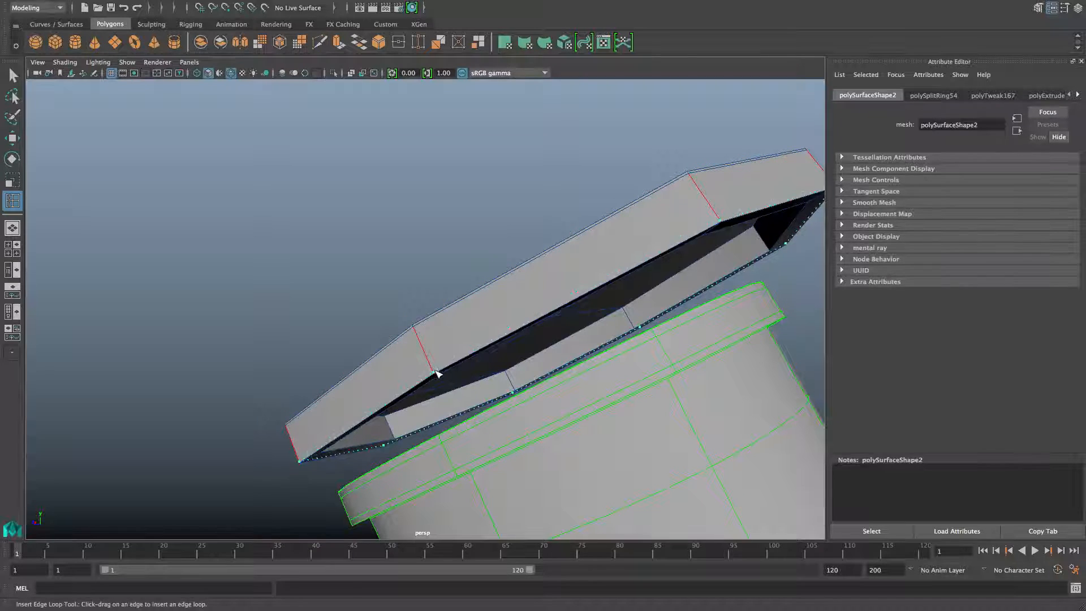
pyautogui.keyDown('alt'); pyautogui.moveTo(424, 362); pyautogui.dragTo(406, 355); pyautogui.keyUp('alt')
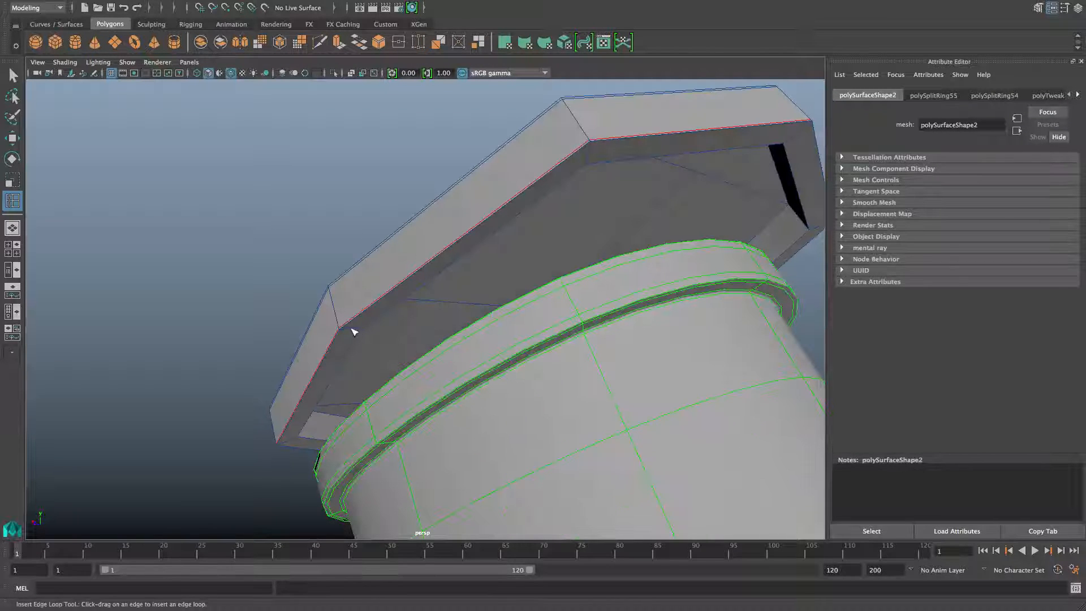
# Undo the edge loop running across the cap and insert one around its underside rim, close to the outer edge.
pyautogui.hotkey('ctrl', 'z')
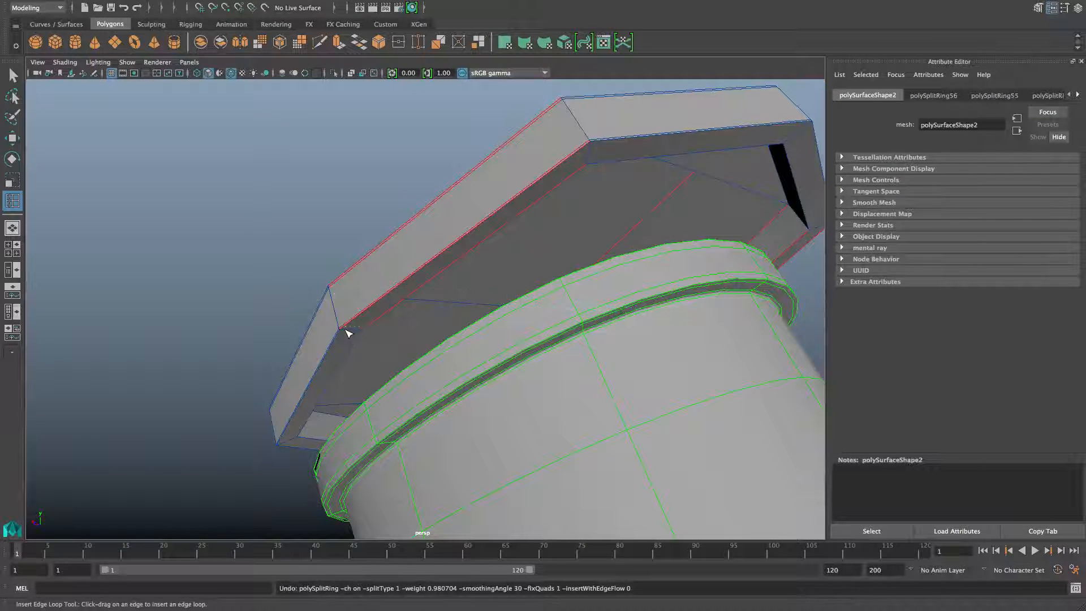
pyautogui.moveTo(347, 334); pyautogui.dragTo(446, 151)
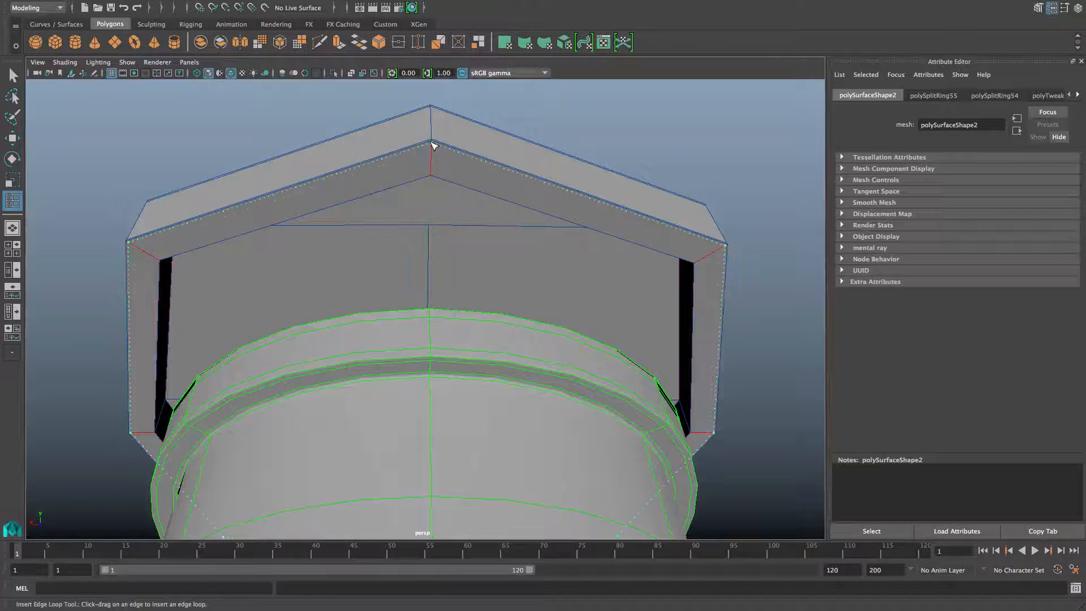
# Try inserting another edge loop from the radial edge of the cap's underside rim, and undo the attempts.
pyautogui.click(432, 168)
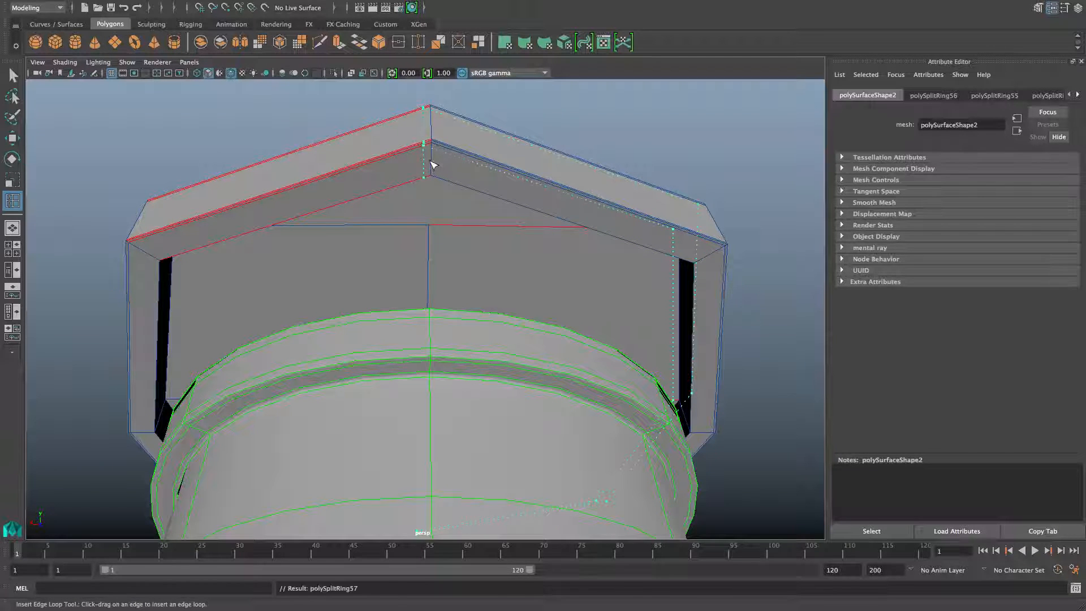
pyautogui.hotkey('ctrl', 'z')
pyautogui.moveTo(436, 165); pyautogui.dragTo(437, 167)
pyautogui.hotkey('ctrl', 'z')
pyautogui.click(431, 162)
pyautogui.hotkey('ctrl', 'z')
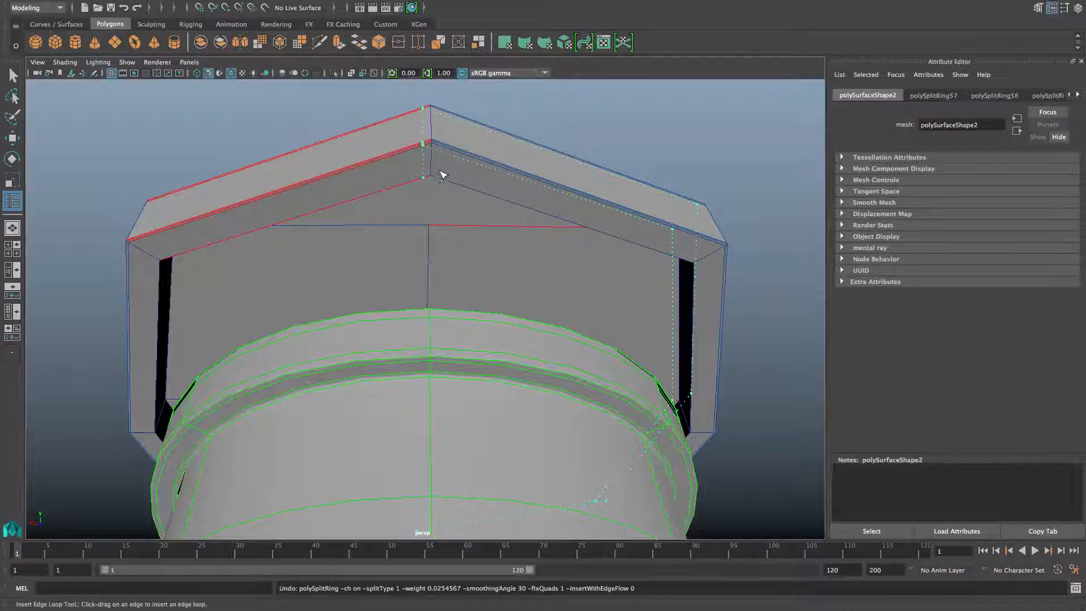
# Insert an edge loop around the cap's underside rim, close to the inner edge.
pyautogui.keyDown('alt'); pyautogui.moveTo(435, 227); pyautogui.dragTo(436, 285, button='middle'); pyautogui.keyUp('alt')
pyautogui.keyDown('alt'); pyautogui.moveTo(427, 264); pyautogui.dragTo(463, 289); pyautogui.keyUp('alt')
pyautogui.scroll(3, 427, 253)
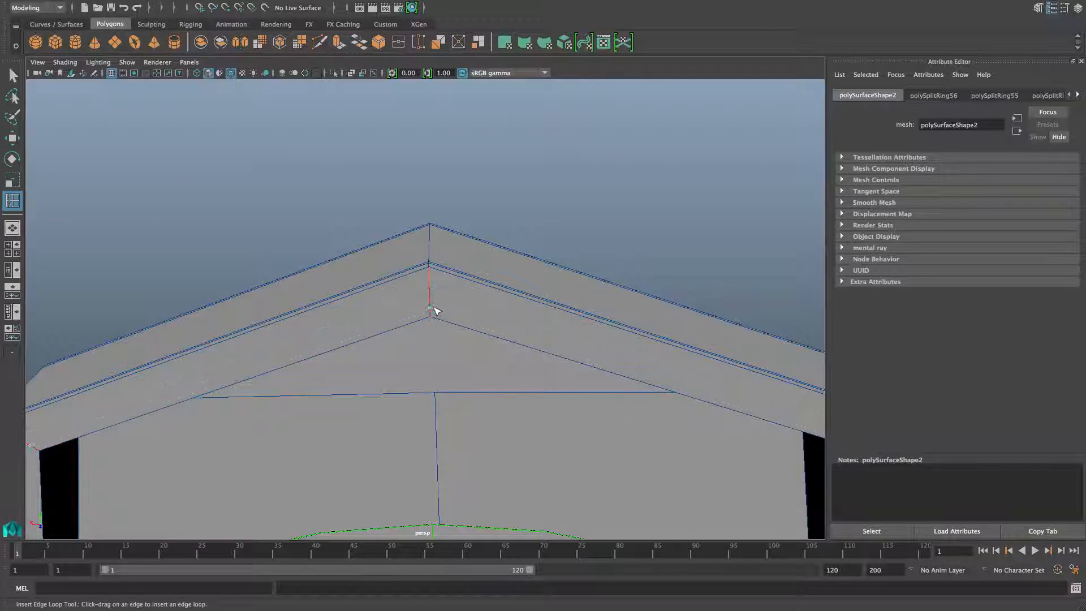
pyautogui.keyDown('alt'); pyautogui.moveTo(448, 307); pyautogui.dragTo(459, 343); pyautogui.keyUp('alt')
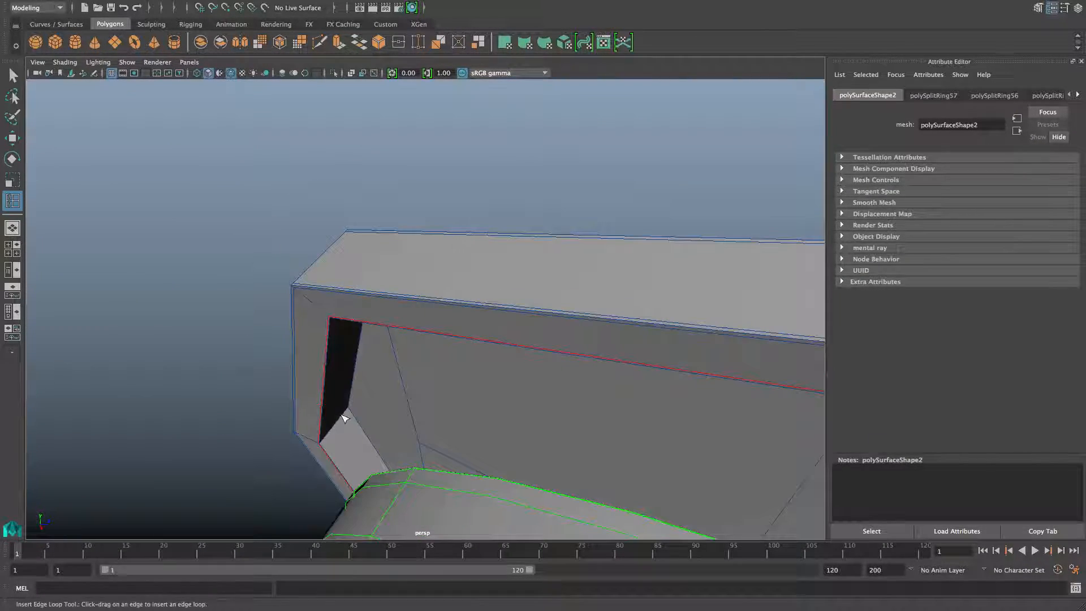
pyautogui.keyDown('alt'); pyautogui.moveTo(341, 421); pyautogui.dragTo(327, 415); pyautogui.keyUp('alt')
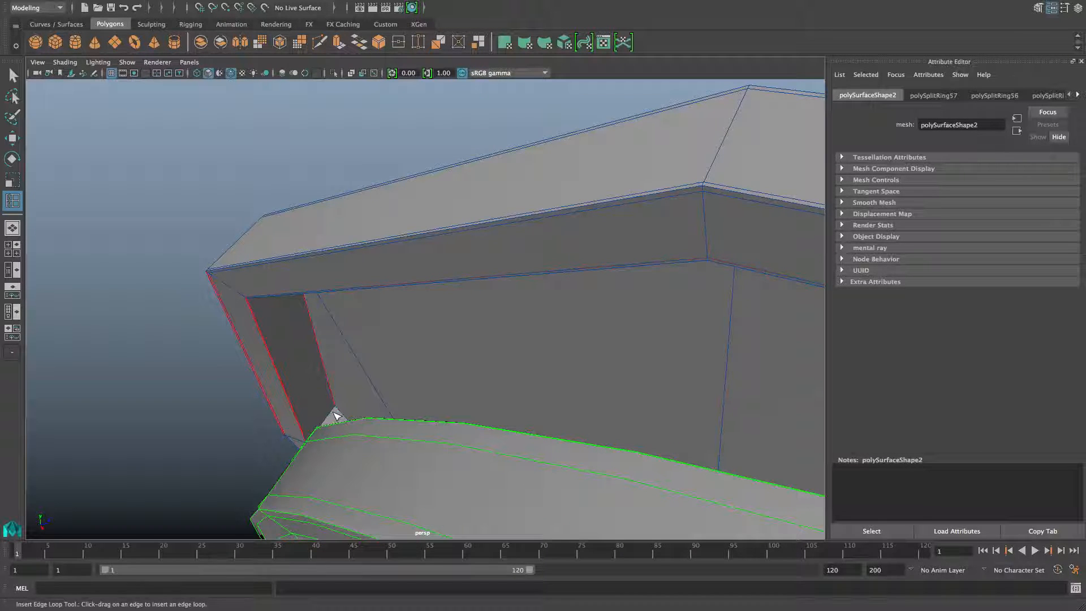
pyautogui.keyDown('alt'); pyautogui.moveTo(334, 408); pyautogui.dragTo(476, 470); pyautogui.keyUp('alt')
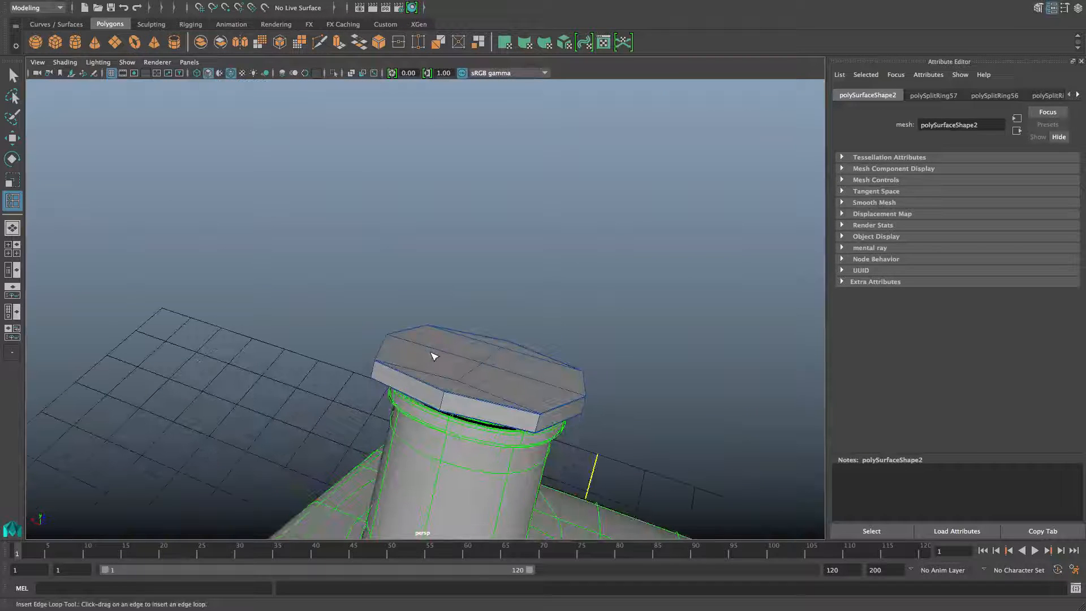
# Return to object selection and isolate the cap in the view with its hollow underside exposed.
pyautogui.press('F8')
pyautogui.press('q')
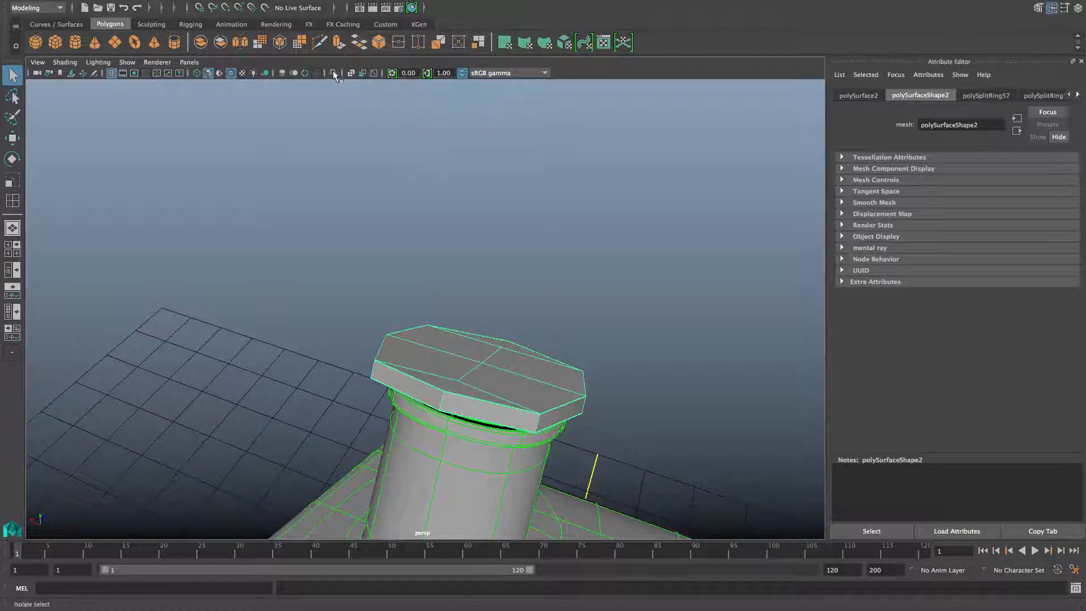
pyautogui.keyDown('alt'); pyautogui.moveTo(466, 315); pyautogui.dragTo(501, 232); pyautogui.keyUp('alt')
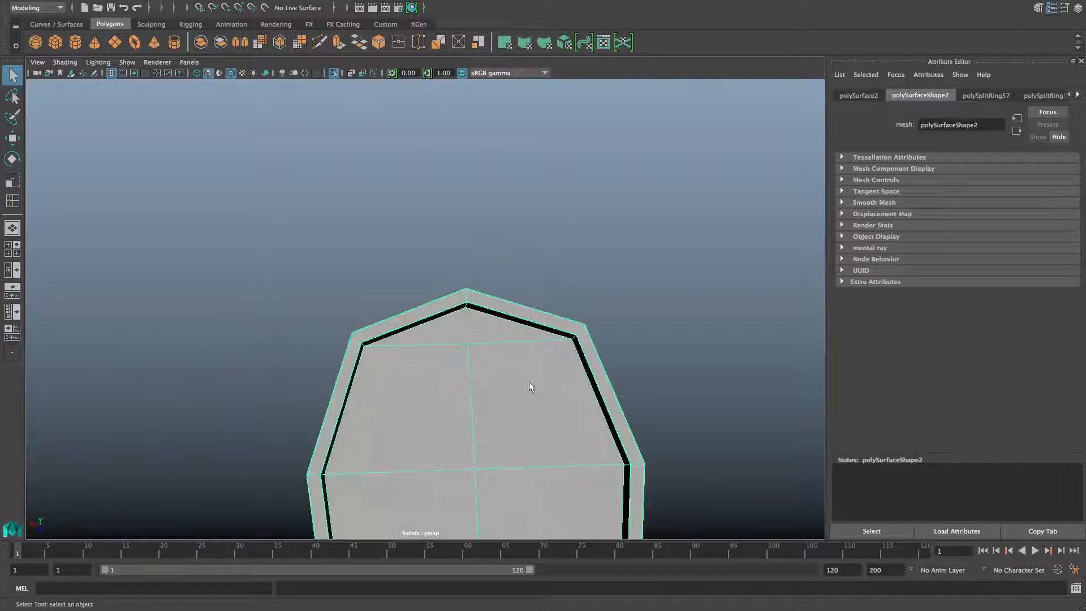
pyautogui.keyDown('alt'); pyautogui.moveTo(529, 381); pyautogui.dragTo(497, 263); pyautogui.keyUp('alt')
# Insert an edge loop around the cap's inner wall, close to the underside rim.
pyautogui.keyDown('shift'); pyautogui.moveTo(494, 251); pyautogui.dragTo(431, 270, button='right'); pyautogui.keyUp('shift')
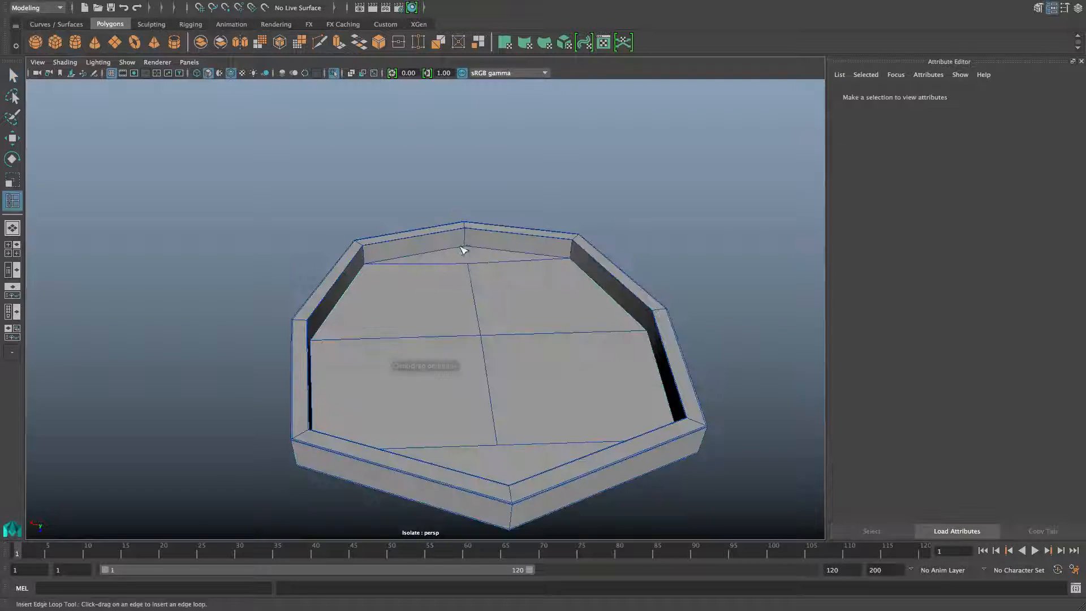
pyautogui.keyDown('alt'); pyautogui.moveTo(464, 249); pyautogui.dragTo(444, 298, button='middle'); pyautogui.keyUp('alt')
pyautogui.keyDown('alt'); pyautogui.moveTo(507, 320); pyautogui.dragTo(647, 339, button='right'); pyautogui.keyUp('alt')
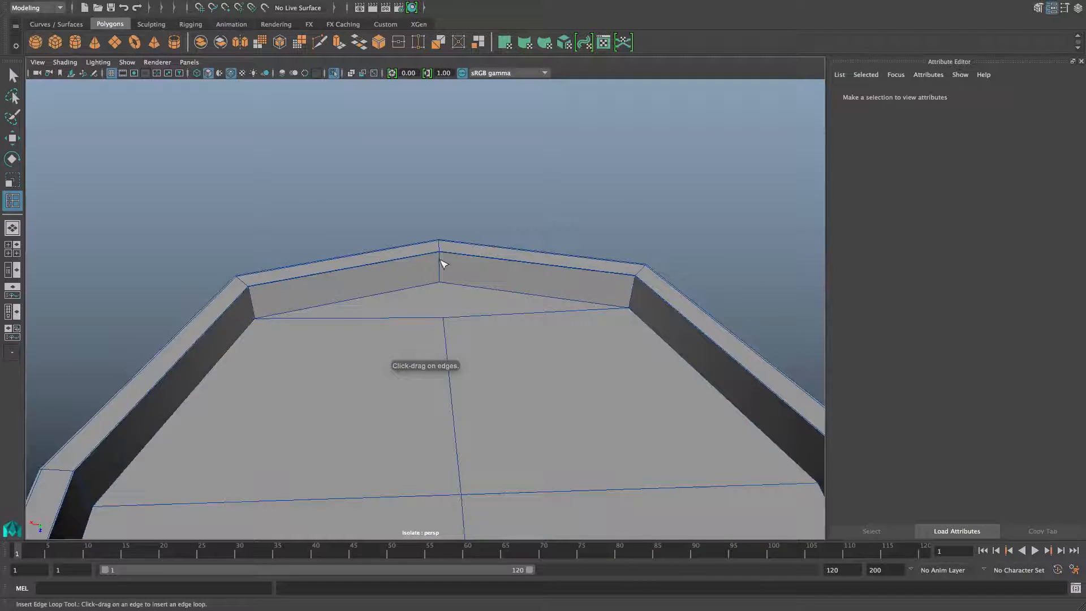
pyautogui.moveTo(439, 261); pyautogui.dragTo(438, 264)
pyautogui.keyDown('alt'); pyautogui.moveTo(439, 264); pyautogui.dragTo(419, 331, button='middle'); pyautogui.keyUp('alt')
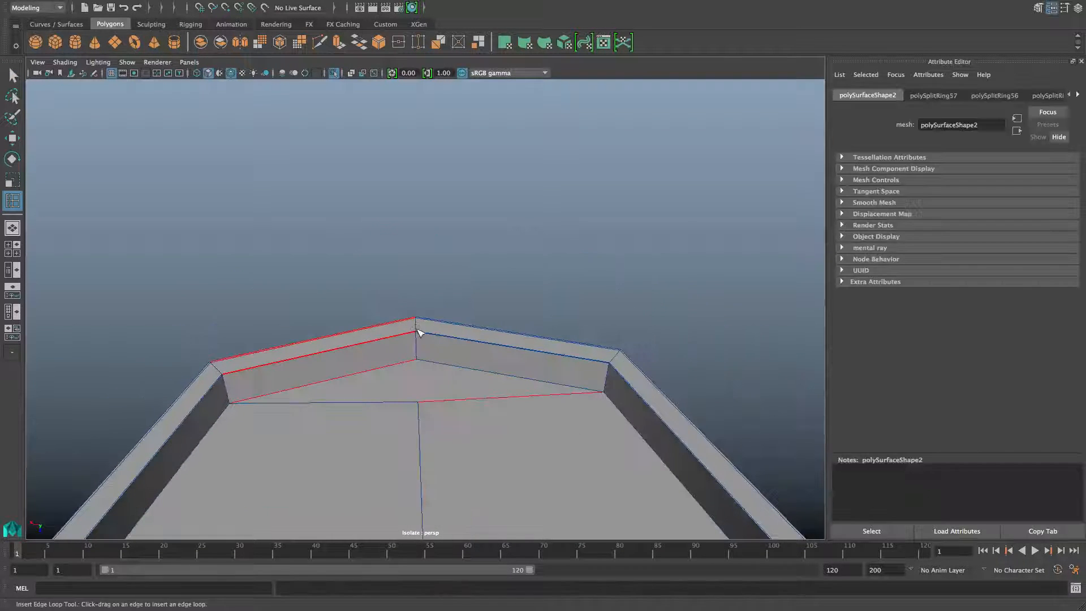
pyautogui.keyDown('alt'); pyautogui.moveTo(419, 331); pyautogui.dragTo(373, 307); pyautogui.keyUp('alt')
pyautogui.keyDown('alt'); pyautogui.moveTo(374, 306); pyautogui.dragTo(725, 414, button='right'); pyautogui.keyUp('alt')
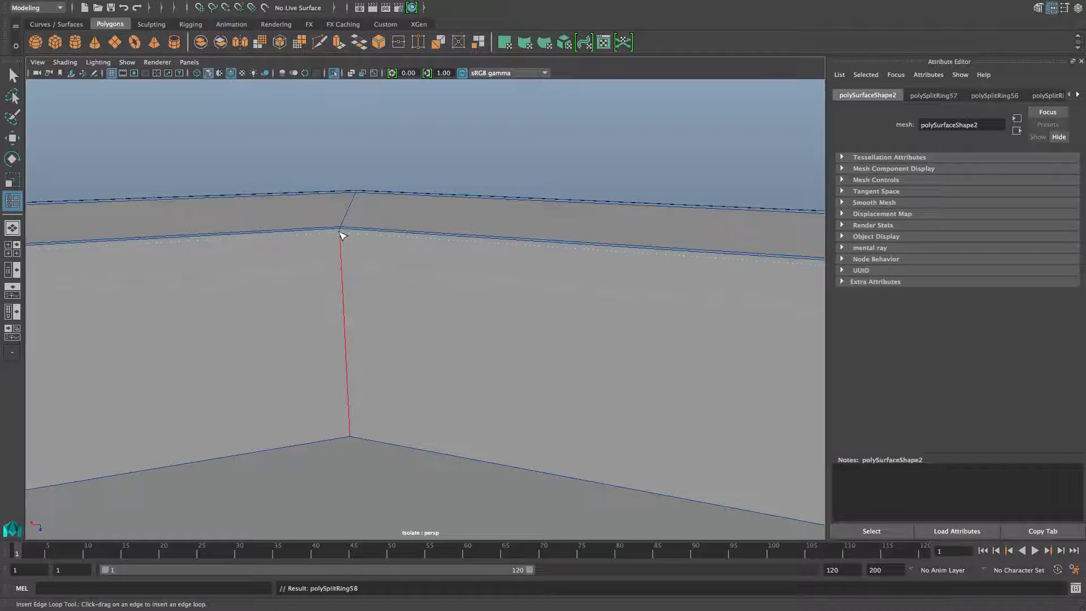
pyautogui.moveTo(342, 235); pyautogui.dragTo(341, 236)
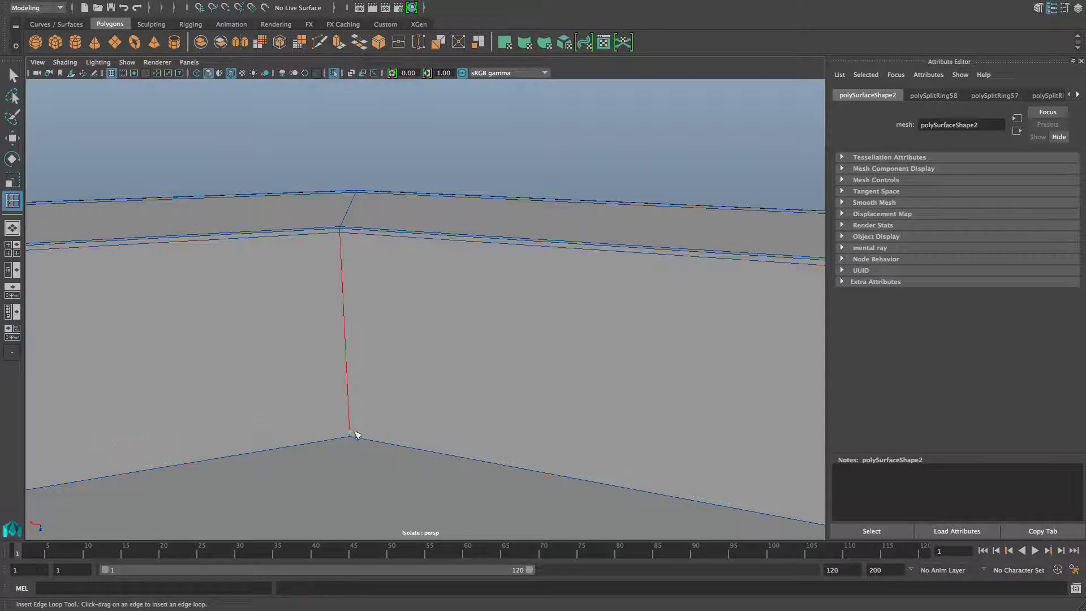
# Insert an edge loop around the cap's inner wall close to its floor, and end the isolation to show the whole can.
pyautogui.scroll(-10, 364, 427)
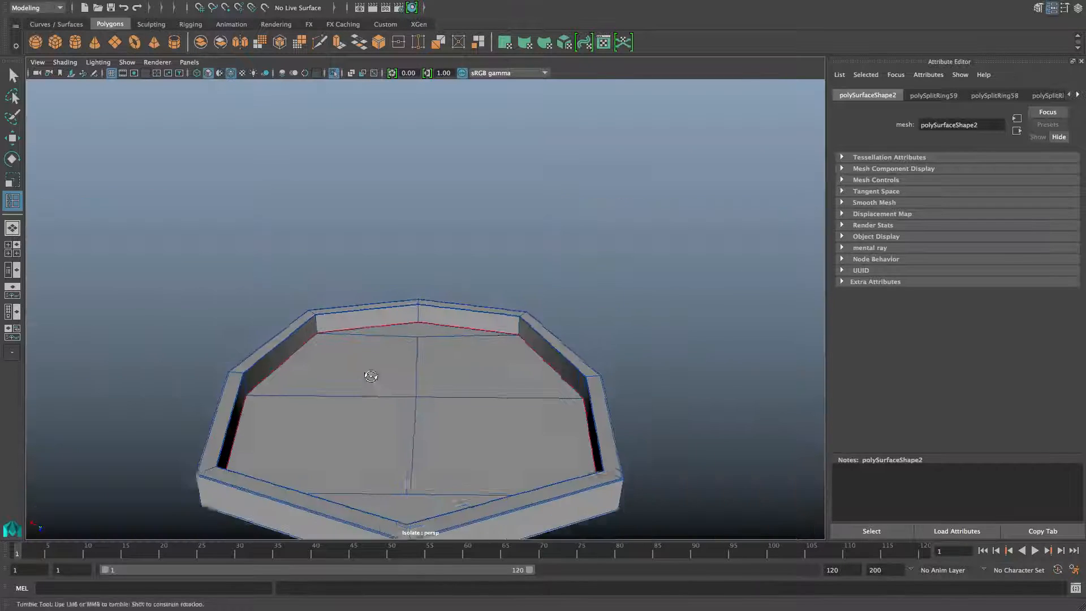
pyautogui.keyDown('alt'); pyautogui.moveTo(368, 378); pyautogui.dragTo(441, 451); pyautogui.keyUp('alt')
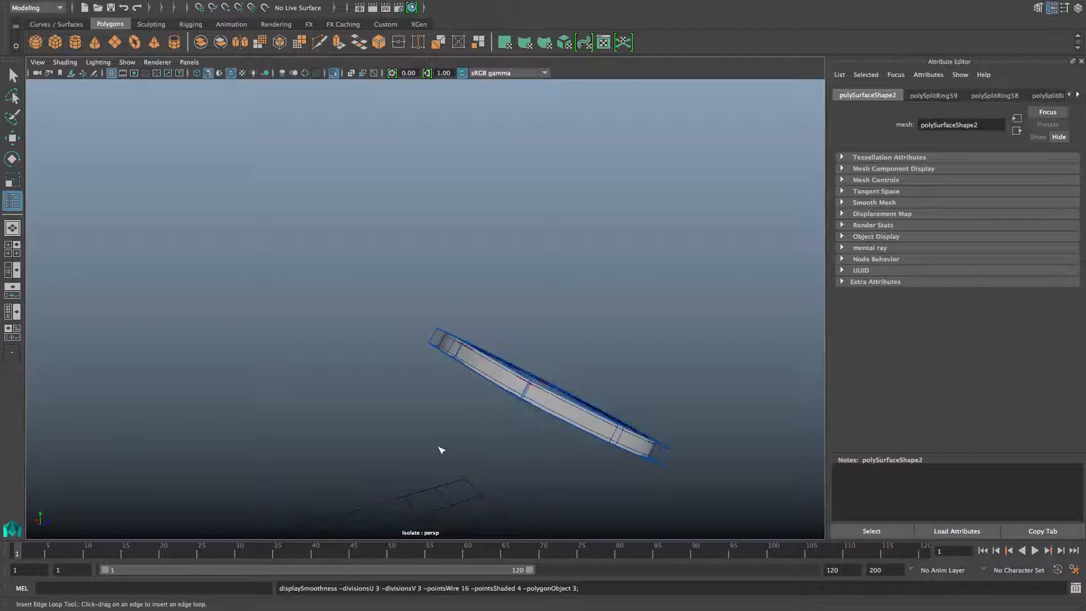
pyautogui.scroll(10, 328, 439)
pyautogui.keyDown('alt'); pyautogui.moveTo(313, 405); pyautogui.dragTo(352, 134); pyautogui.keyUp('alt')
pyautogui.click(331, 73)
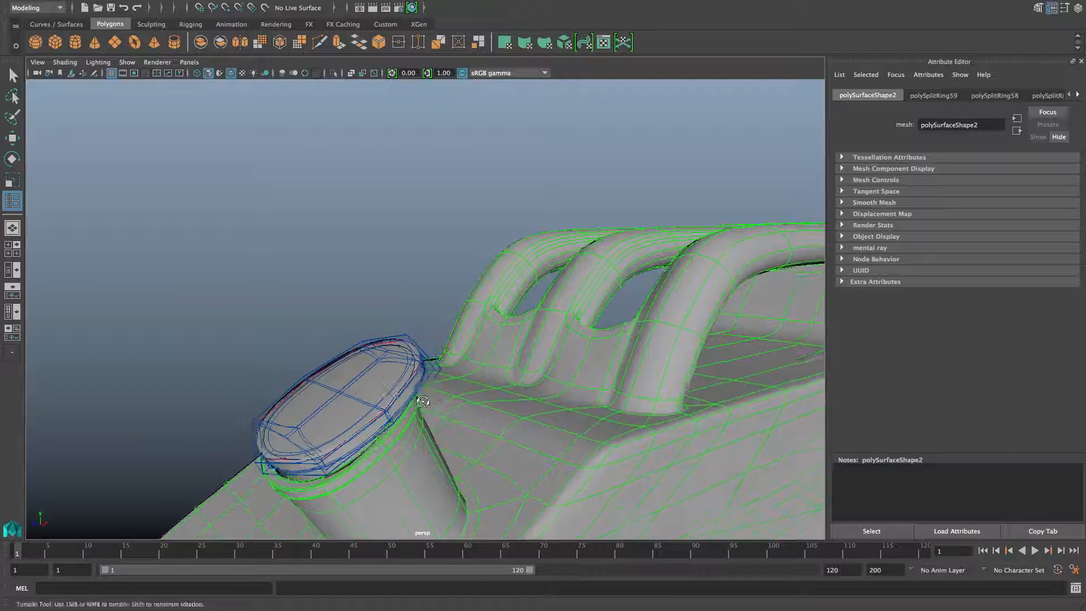
# Return to object selection and move the cap down so it sits snugly over the spout's rim.
pyautogui.press('F8')
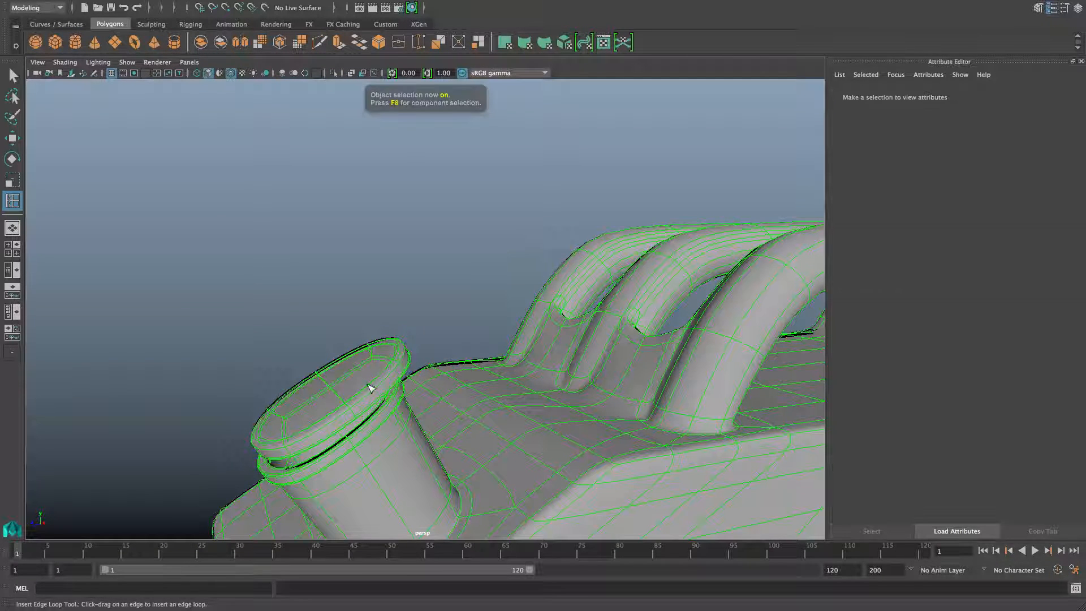
pyautogui.press('w')
pyautogui.press('q')
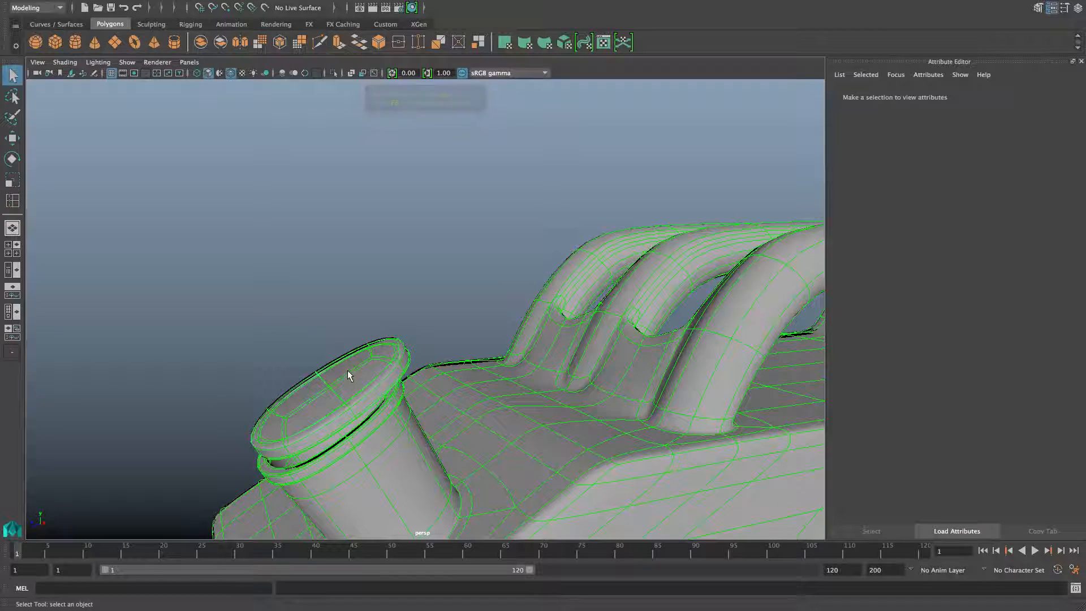
pyautogui.click(345, 379)
pyautogui.press('w')
pyautogui.moveTo(330, 354); pyautogui.dragTo(281, 361)
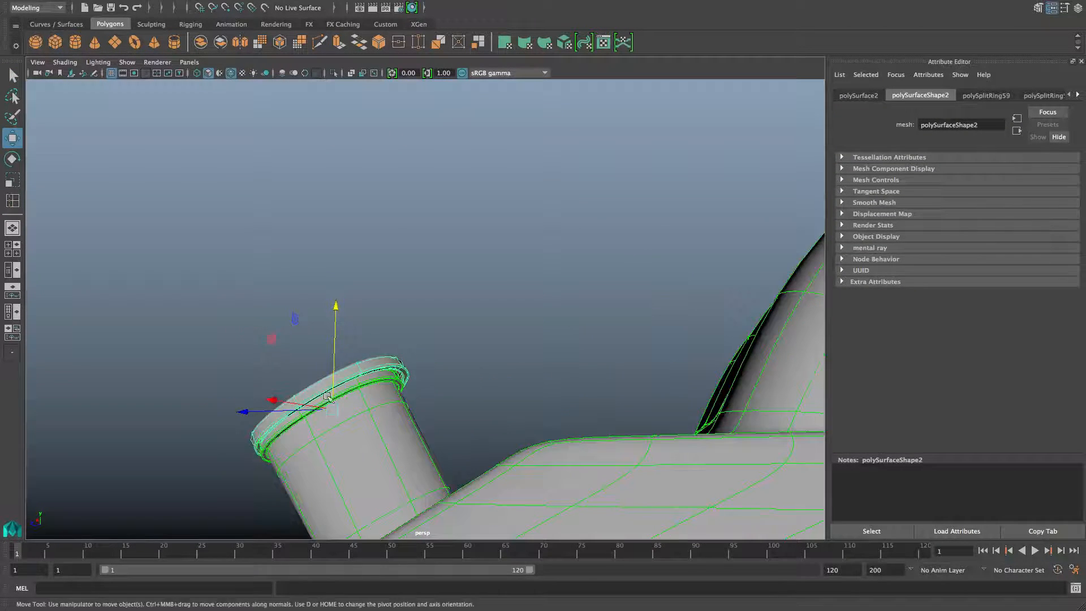
pyautogui.keyDown('alt'); pyautogui.moveTo(324, 404); pyautogui.dragTo(346, 415); pyautogui.keyUp('alt')
pyautogui.moveTo(277, 408); pyautogui.dragTo(274, 406)
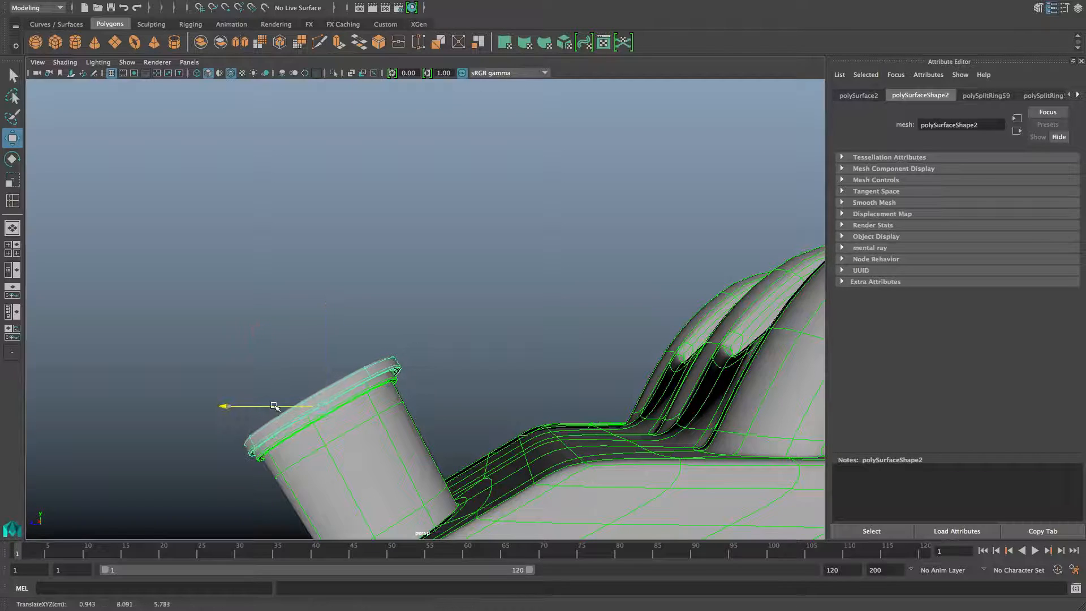
pyautogui.moveTo(321, 355); pyautogui.dragTo(322, 358)
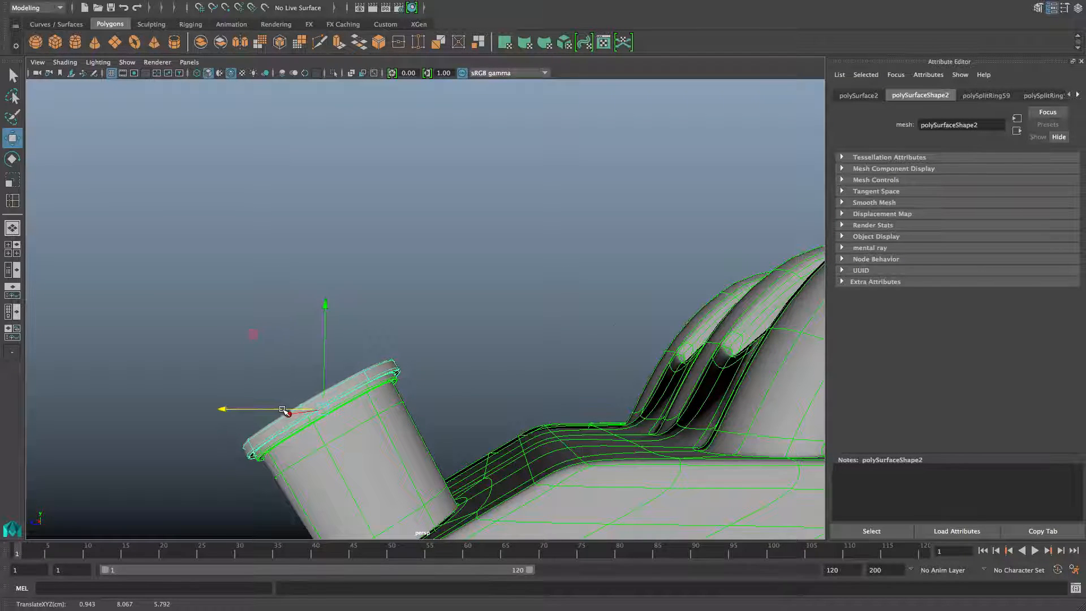
pyautogui.keyDown('alt'); pyautogui.moveTo(282, 409); pyautogui.dragTo(318, 428); pyautogui.keyUp('alt')
pyautogui.keyDown('alt'); pyautogui.moveTo(319, 429); pyautogui.dragTo(400, 360, button='middle'); pyautogui.keyUp('alt')
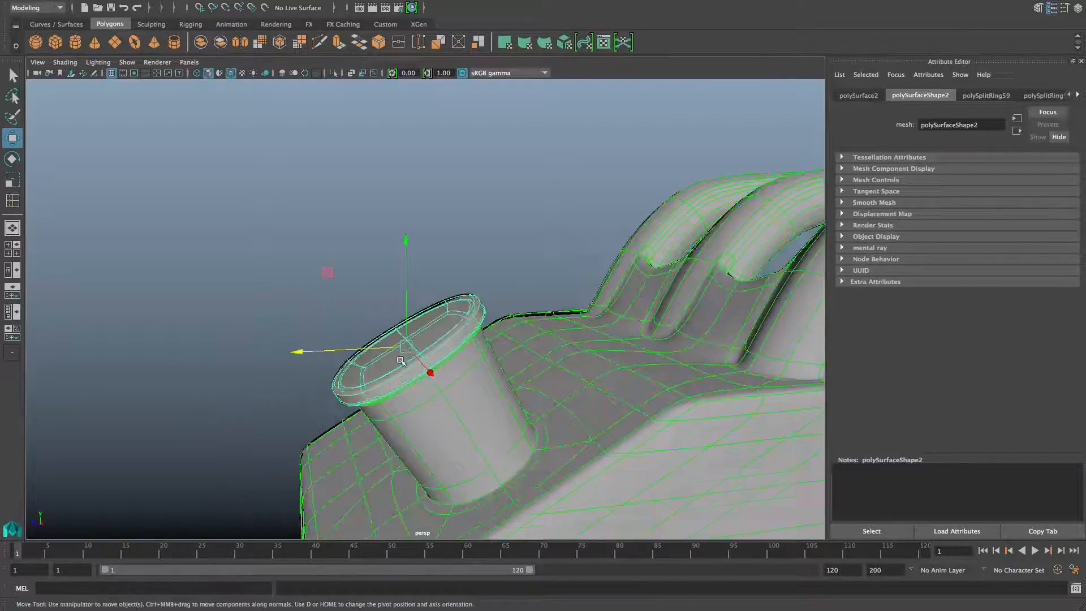
pyautogui.keyDown('alt'); pyautogui.moveTo(400, 361); pyautogui.dragTo(402, 383); pyautogui.keyUp('alt')
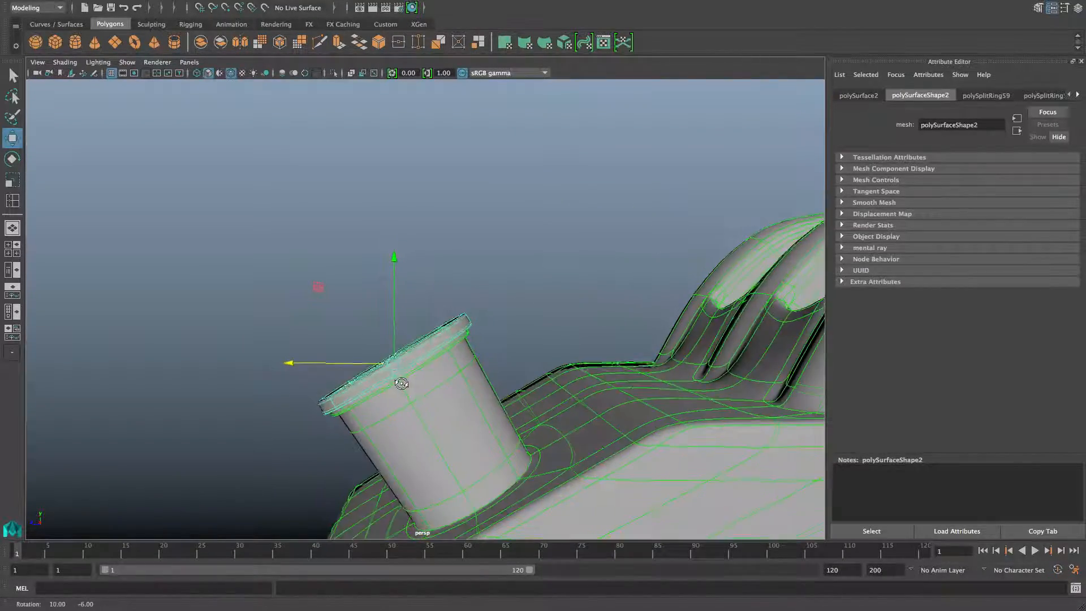
# Raise the cap's upper vertices slightly along the cap's tilted axis, check the smoothed shape, and return to object selection.
pyautogui.keyDown('alt'); pyautogui.moveTo(402, 383); pyautogui.dragTo(485, 411, button='right'); pyautogui.keyUp('alt')
pyautogui.press('q')
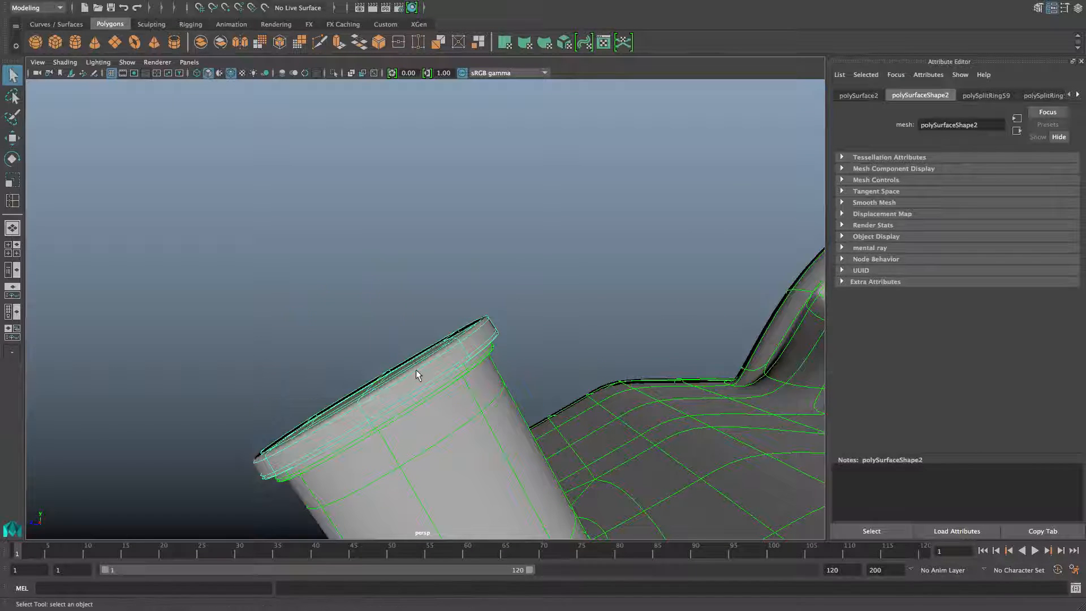
pyautogui.press('1')
pyautogui.keyDown('alt'); pyautogui.moveTo(418, 367); pyautogui.dragTo(428, 354); pyautogui.keyUp('alt')
pyautogui.moveTo(401, 348); pyautogui.dragTo(347, 288, button='right')
pyautogui.keyDown('alt'); pyautogui.moveTo(405, 374); pyautogui.dragTo(522, 340); pyautogui.keyUp('alt')
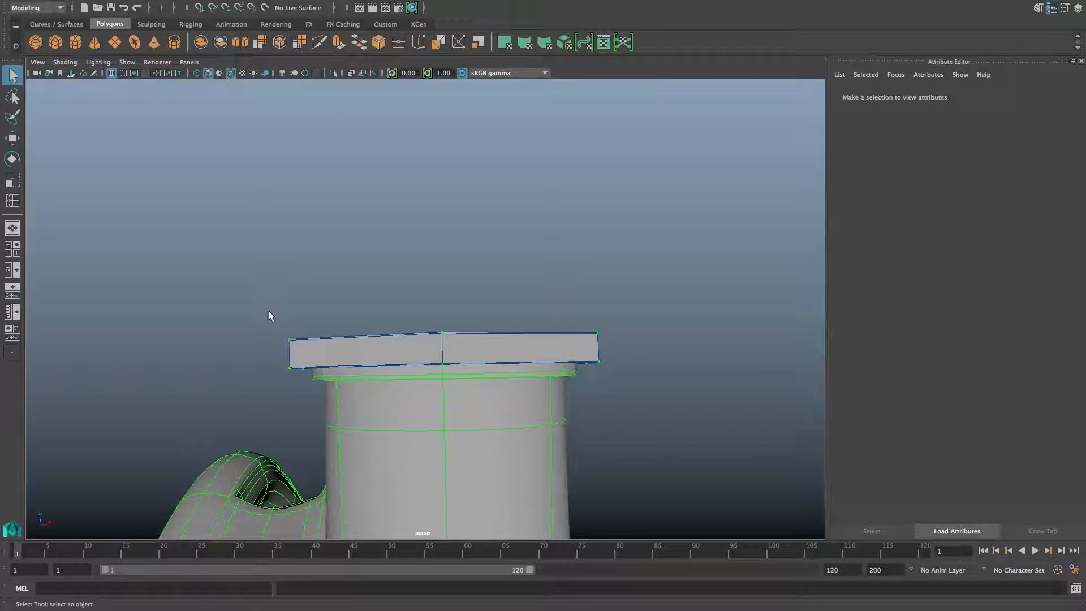
pyautogui.keyDown('alt'); pyautogui.moveTo(318, 340); pyautogui.dragTo(315, 341); pyautogui.keyUp('alt')
pyautogui.moveTo(629, 355); pyautogui.dragTo(494, 390)
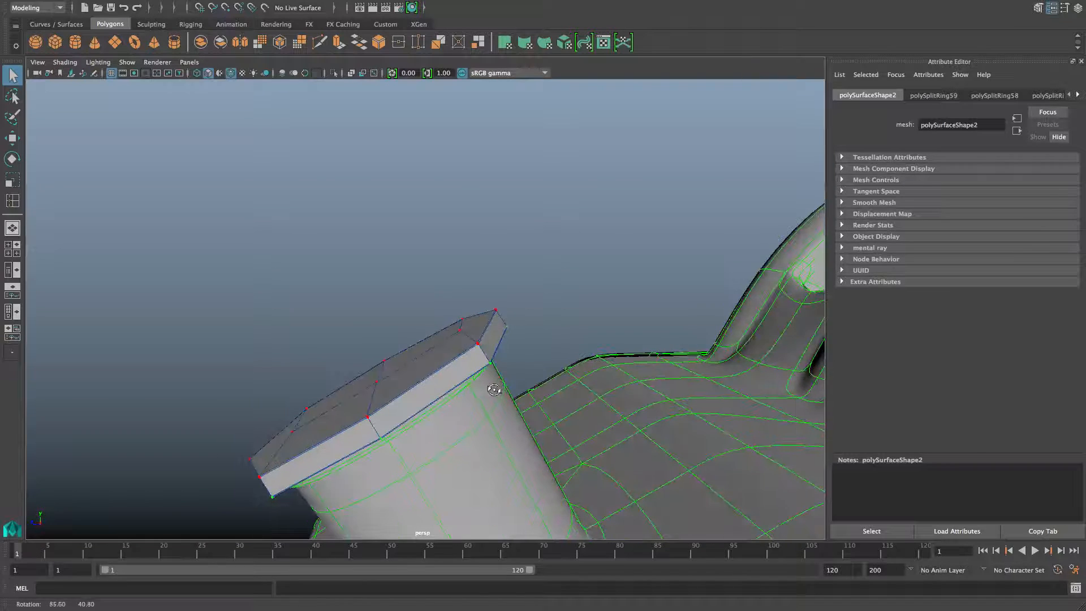
pyautogui.press('w')
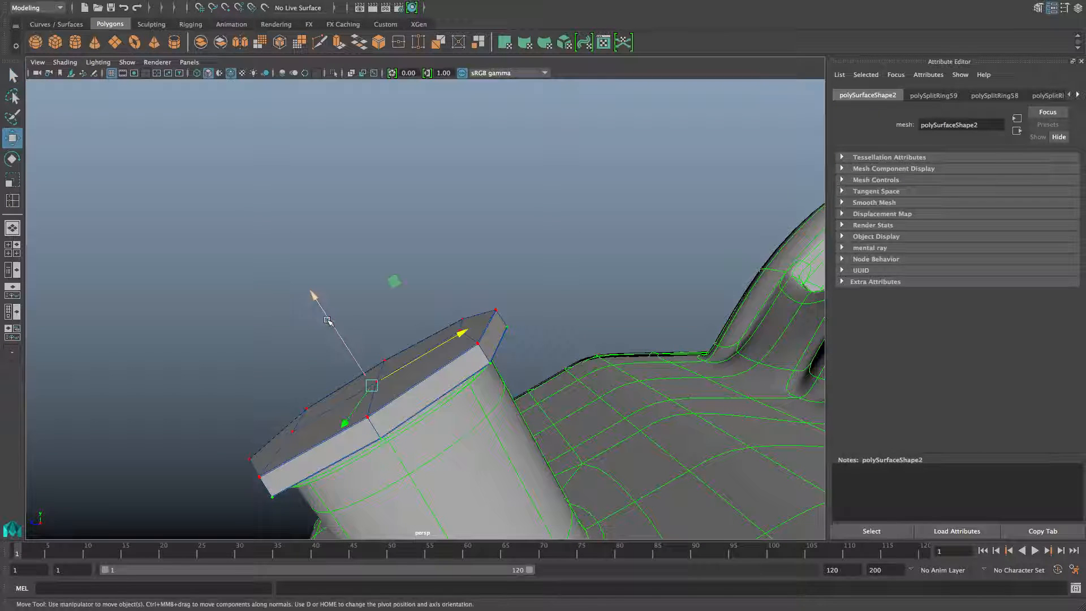
pyautogui.moveTo(328, 320); pyautogui.dragTo(321, 314)
pyautogui.keyDown('alt'); pyautogui.moveTo(360, 357); pyautogui.dragTo(382, 356); pyautogui.keyUp('alt')
pyautogui.press('3')
pyautogui.press('1')
pyautogui.press('F8')
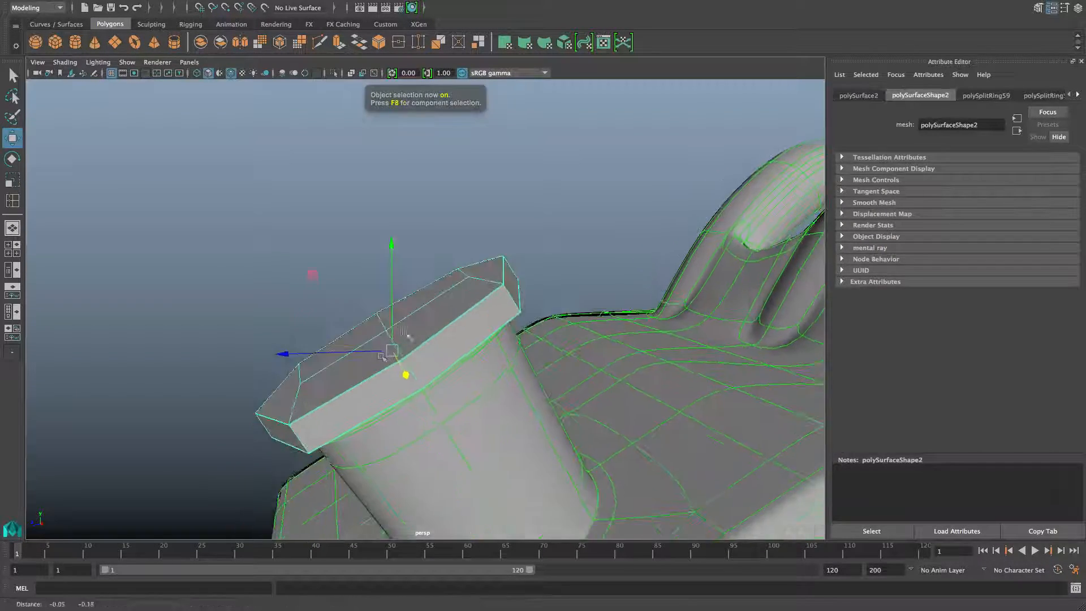
# Try to bevel the centre edge running across the cap's top face.
pyautogui.keyDown('alt'); pyautogui.moveTo(382, 357); pyautogui.dragTo(517, 388, button='right'); pyautogui.keyUp('alt')
pyautogui.moveTo(410, 371)
pyautogui.keyDown('alt'); pyautogui.mouseDown()
pyautogui.moveTo(429, 376)
pyautogui.moveTo(419, 377)
pyautogui.mouseUp(); pyautogui.keyUp('alt')
pyautogui.keyDown('alt'); pyautogui.moveTo(419, 378); pyautogui.dragTo(427, 353, button='middle'); pyautogui.keyUp('alt')
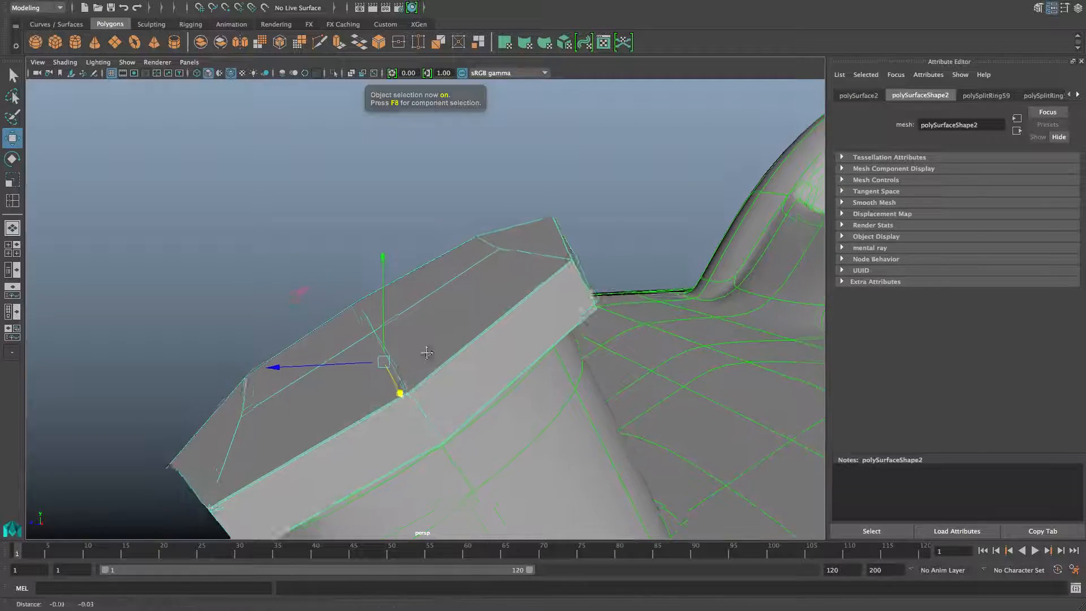
pyautogui.keyDown('alt'); pyautogui.moveTo(426, 353); pyautogui.dragTo(416, 339); pyautogui.keyUp('alt')
pyautogui.moveTo(416, 306); pyautogui.dragTo(367, 297, button='right')
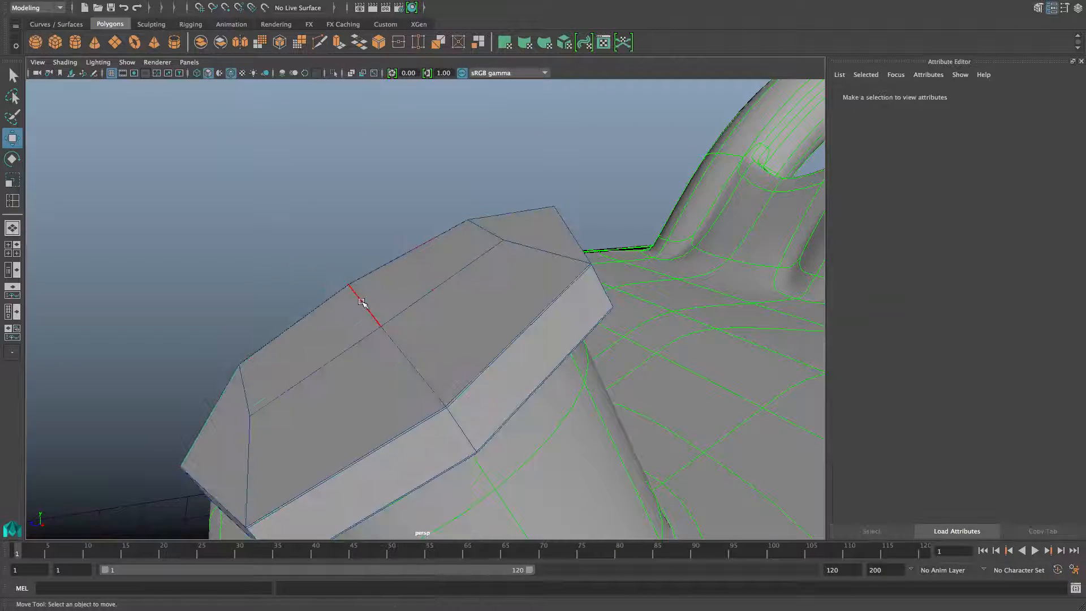
pyautogui.click(362, 301)
pyautogui.keyDown('shift'); pyautogui.moveTo(403, 350); pyautogui.dragTo(455, 351, button='right'); pyautogui.keyUp('shift')
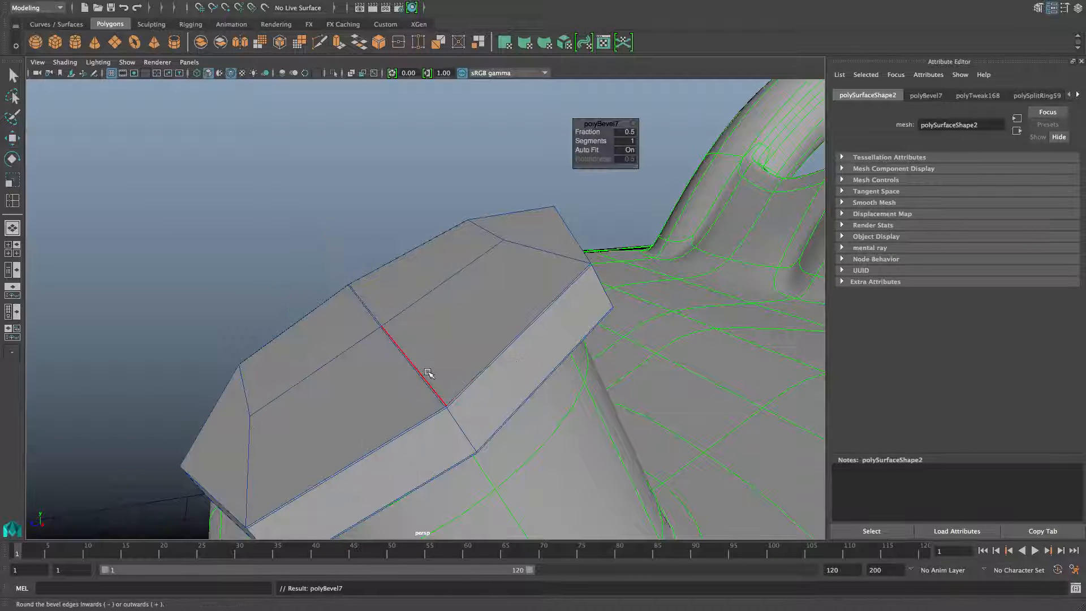
pyautogui.press('t')
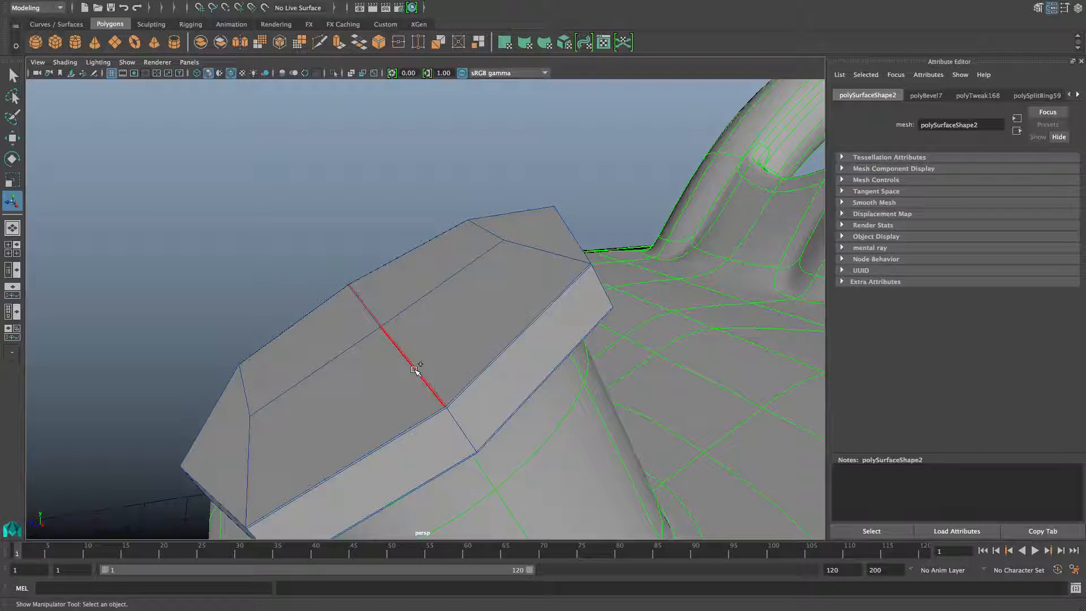
pyautogui.press('r')
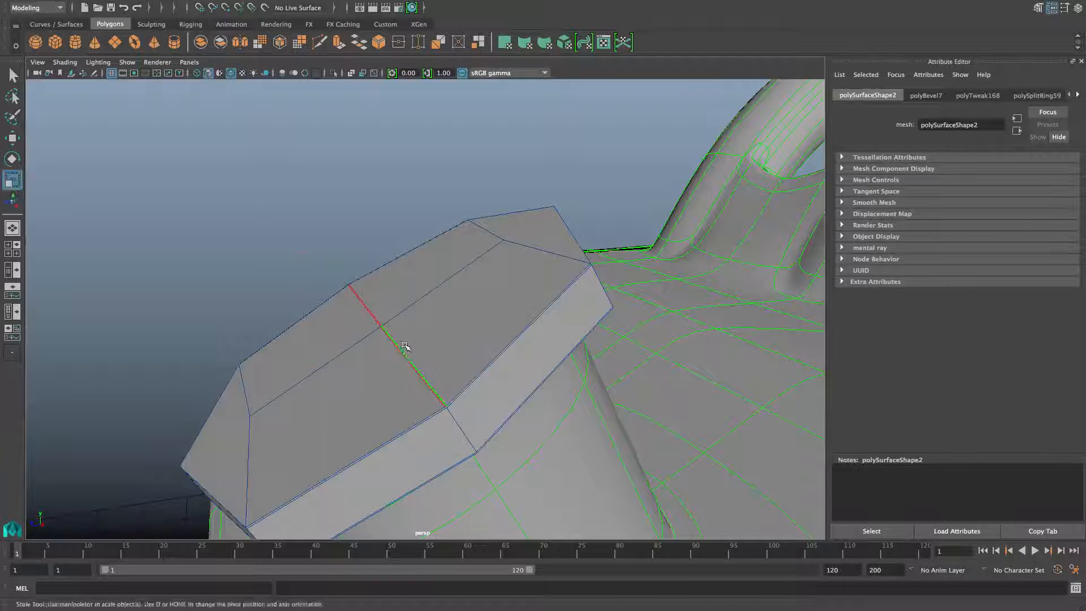
# Reset the Scale tool and set its axis orientation to Component.
pyautogui.doubleClick(14, 181)
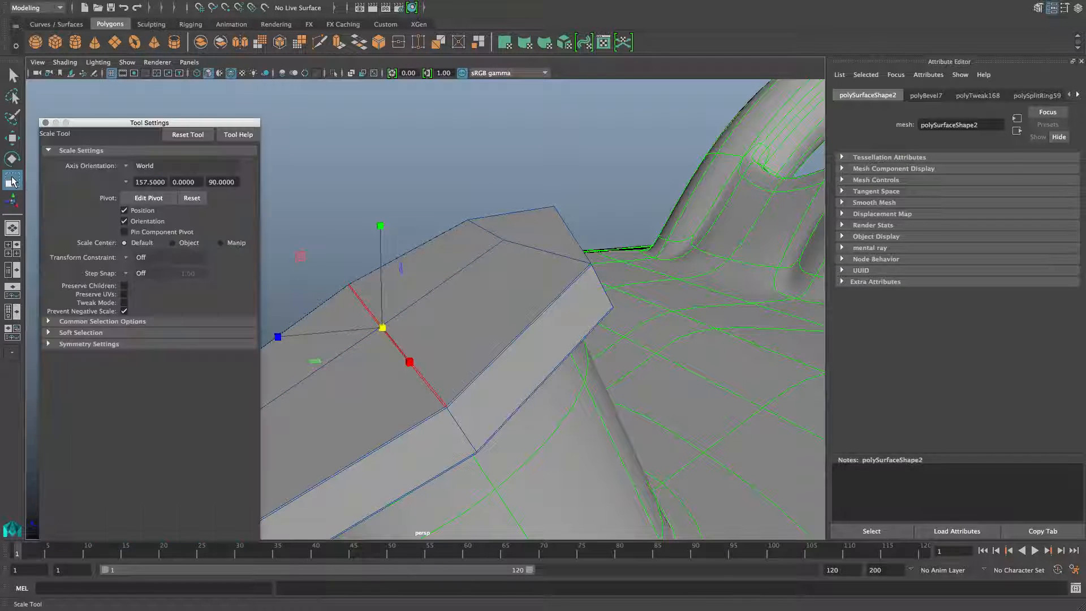
pyautogui.click(177, 137)
pyautogui.click(139, 166)
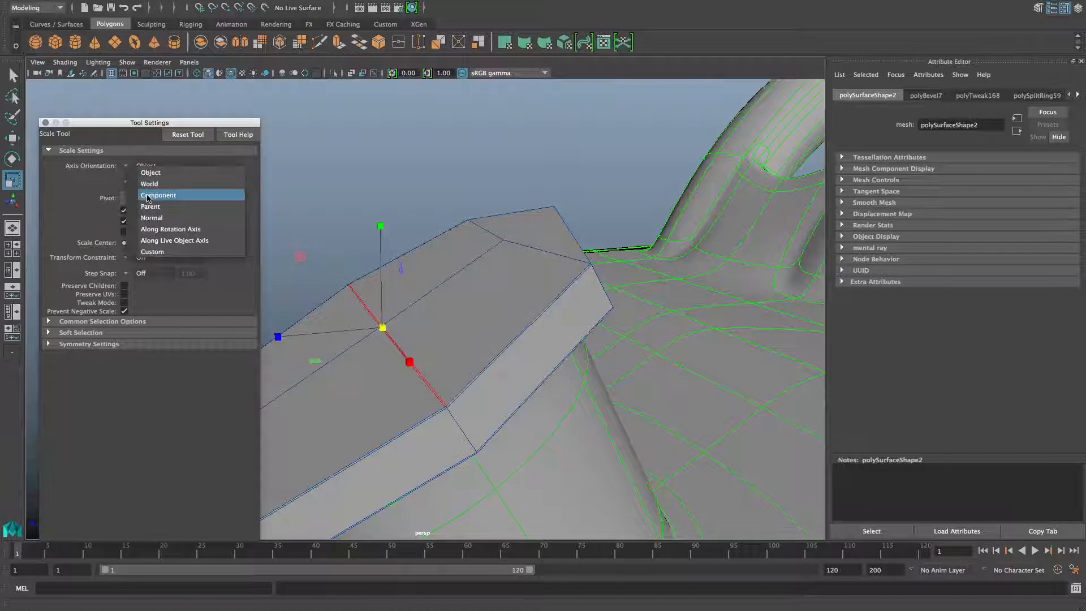
pyautogui.click(147, 198)
# Try scaling the bevelled edges apart along the component axis, and undo both the scaling and the bevel.
pyautogui.moveTo(466, 275); pyautogui.dragTo(478, 272, button='middle')
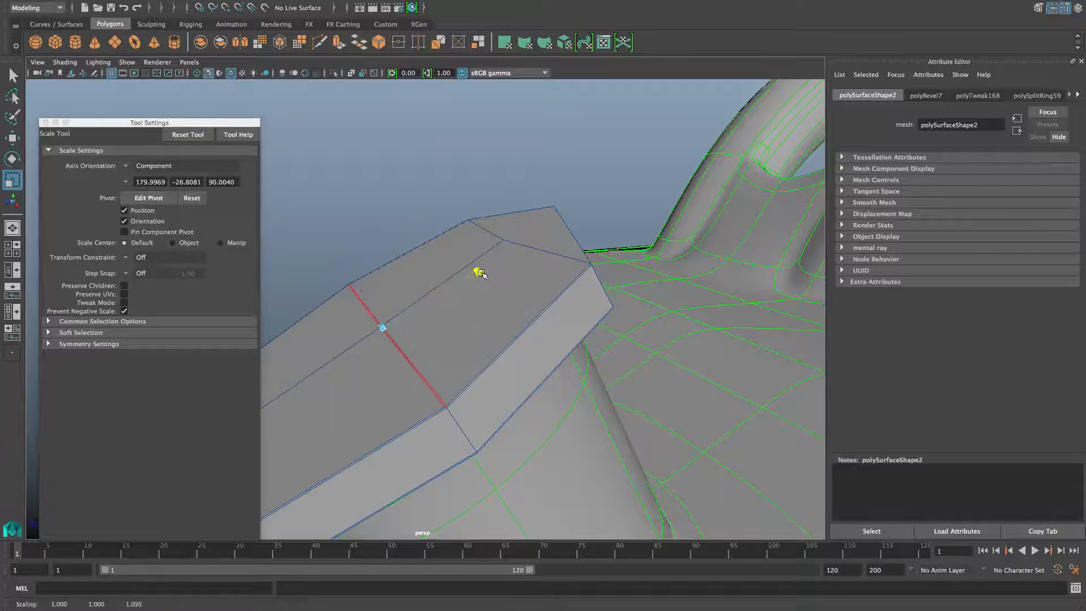
pyautogui.press('z')
pyautogui.press('z')
pyautogui.press('z')
pyautogui.press('z')
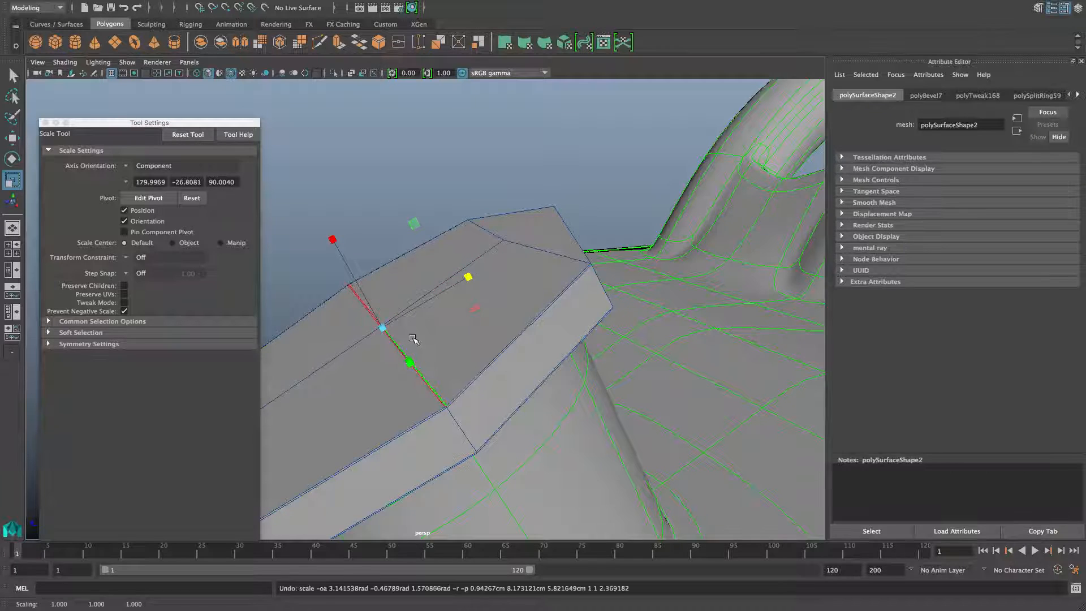
pyautogui.press('z')
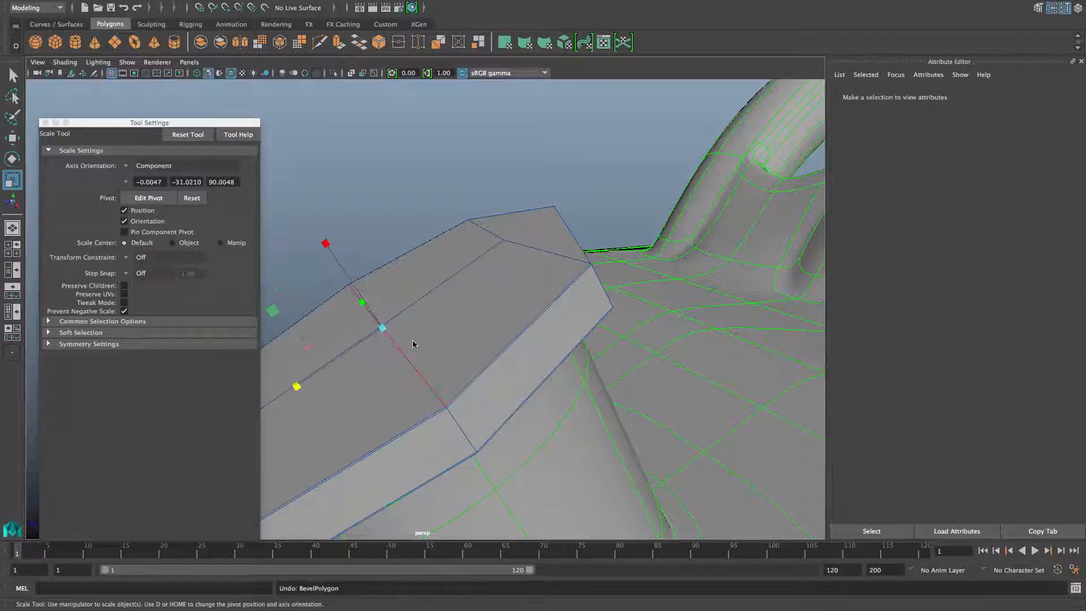
# Bevel the complete edge loop that crosses the middle of the cap's top and runs down its side walls.
pyautogui.keyDown('alt'); pyautogui.moveTo(418, 370); pyautogui.dragTo(427, 357); pyautogui.keyUp('alt')
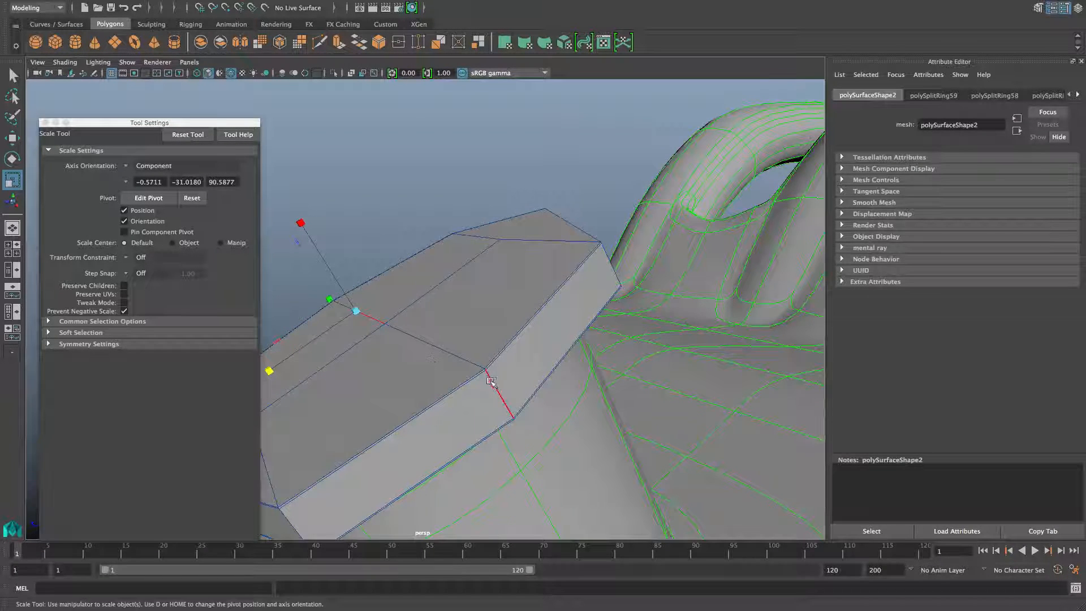
pyautogui.keyDown('alt'); pyautogui.moveTo(492, 381); pyautogui.dragTo(553, 437, button='right'); pyautogui.keyUp('alt')
pyautogui.click(579, 474)
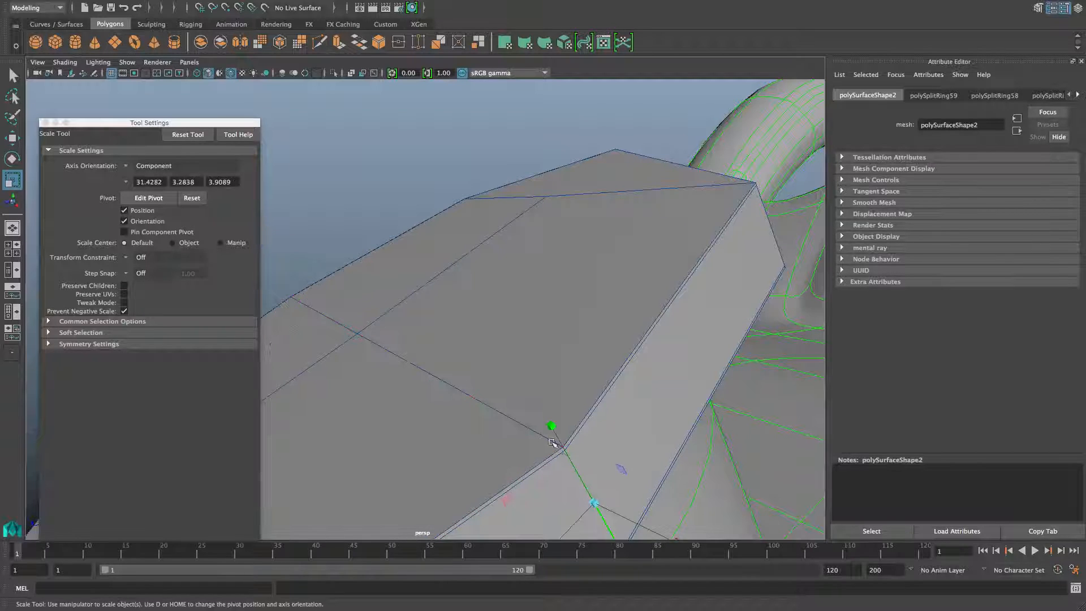
pyautogui.doubleClick(525, 424)
pyautogui.scroll(-4, 525, 426)
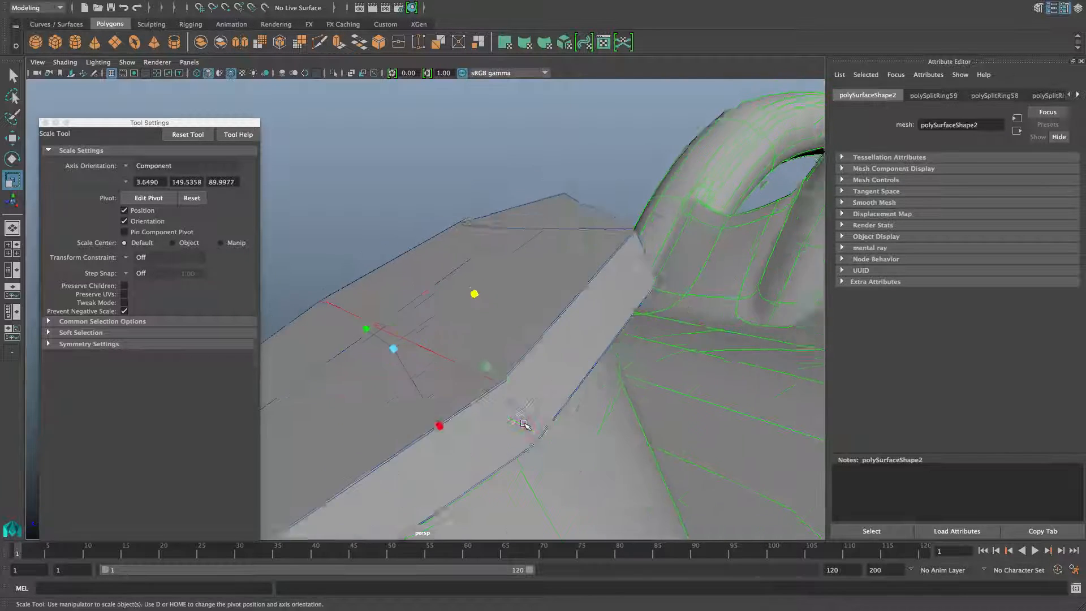
pyautogui.keyDown('alt'); pyautogui.moveTo(485, 370); pyautogui.dragTo(451, 371); pyautogui.keyUp('alt')
pyautogui.keyDown('shift'); pyautogui.rightClick(372, 336); pyautogui.keyUp('shift')
pyautogui.click(418, 334)
pyautogui.click(446, 338)
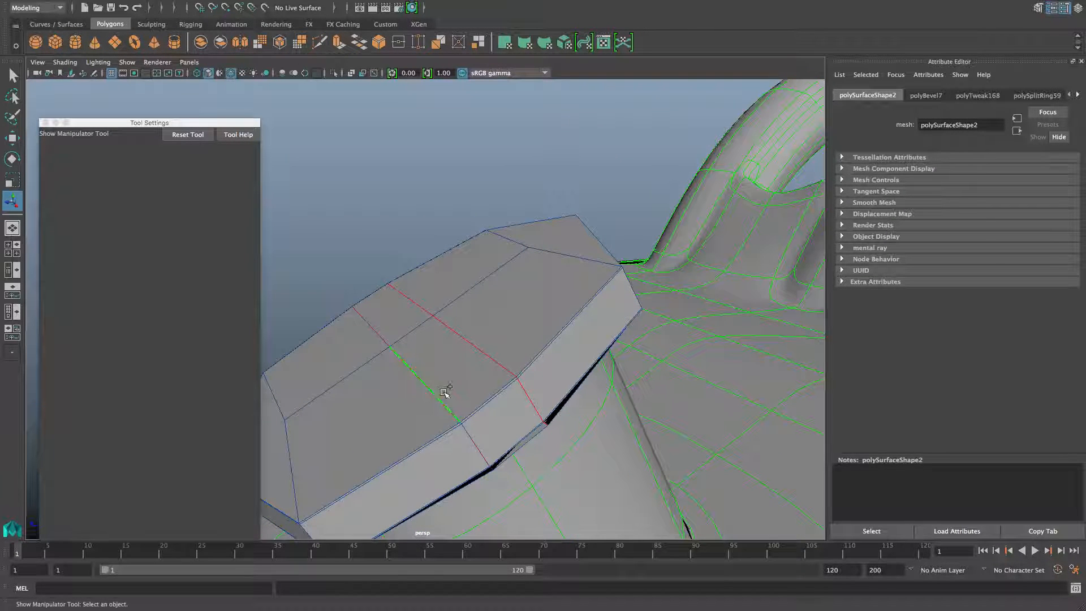
# Scale the bevelled edge loops closer together across the cap, and return to object selection.
pyautogui.press('r')
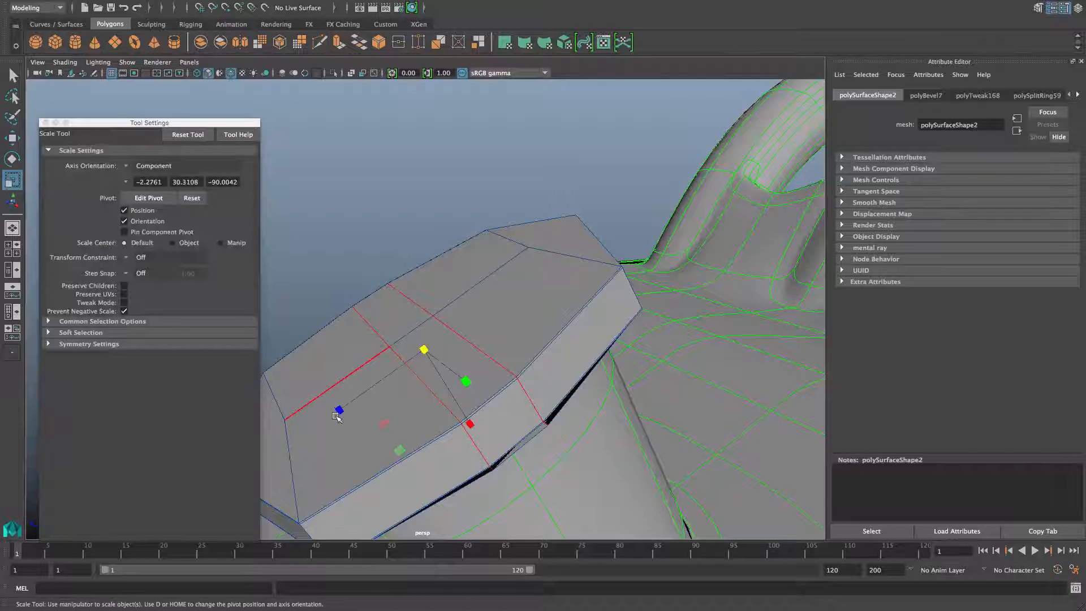
pyautogui.moveTo(337, 417); pyautogui.dragTo(379, 366)
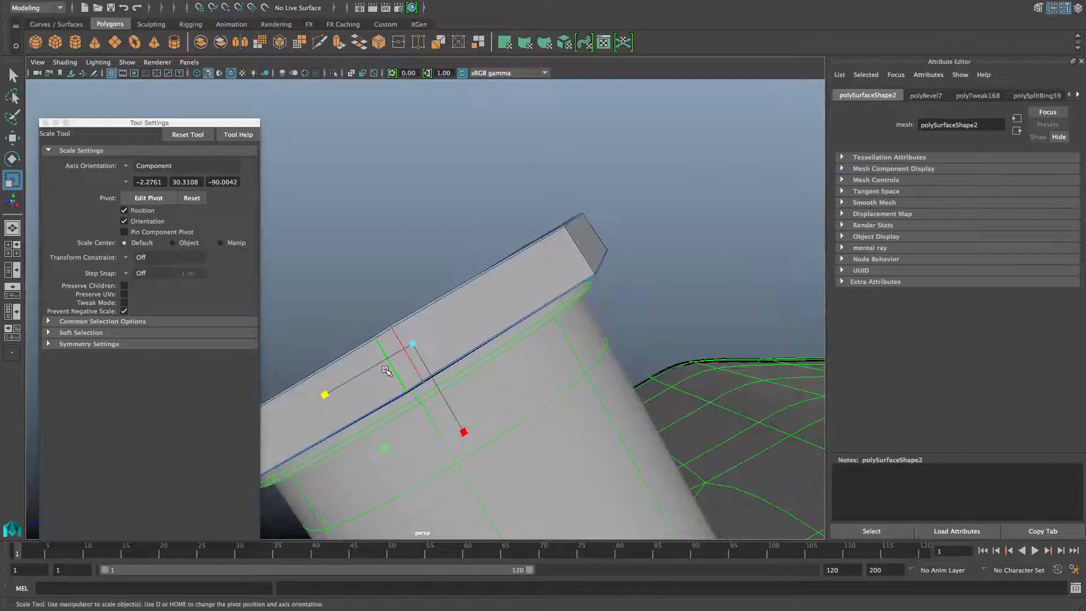
pyautogui.press('F8')
pyautogui.press('F8')
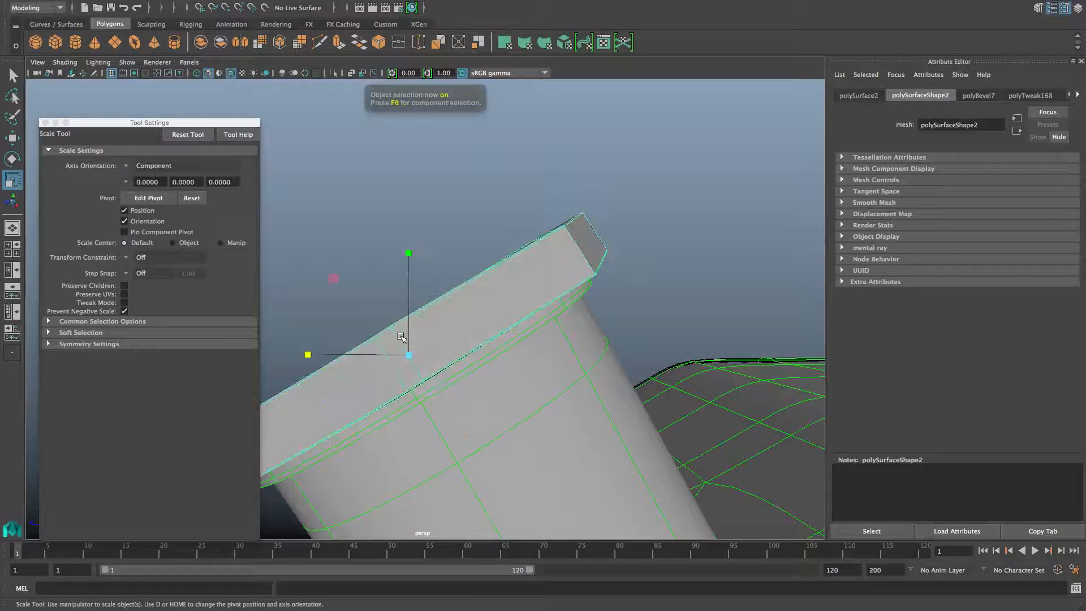
# Lift the cap off the spout to inspect the edges on its underside, and undo the move.
pyautogui.press('w')
pyautogui.moveTo(408, 303); pyautogui.dragTo(409, 129)
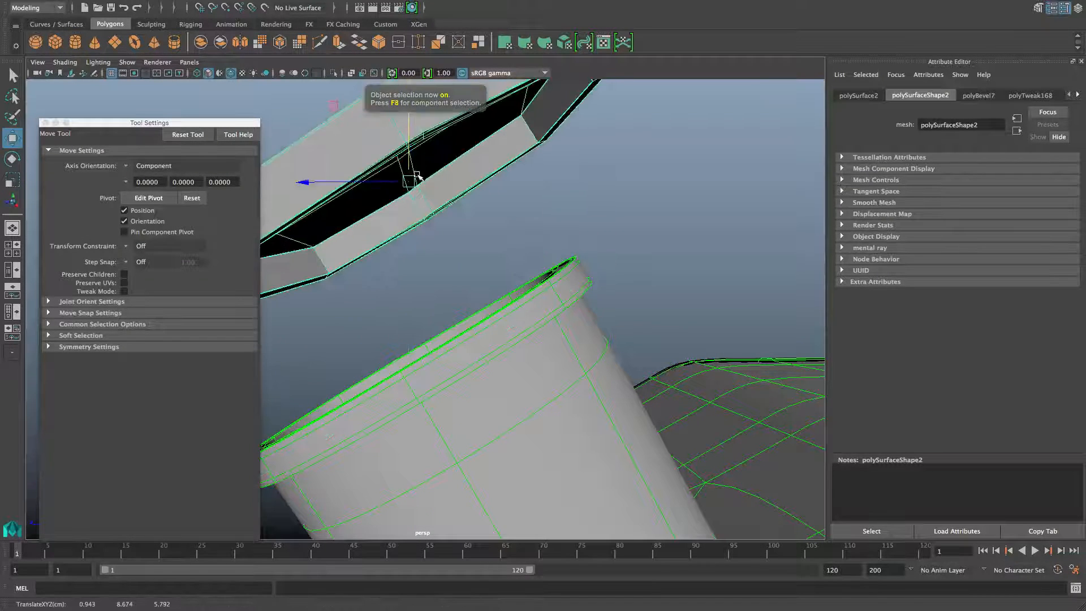
pyautogui.keyDown('alt'); pyautogui.moveTo(412, 215); pyautogui.dragTo(400, 184); pyautogui.keyUp('alt')
pyautogui.keyDown('alt'); pyautogui.moveTo(400, 185); pyautogui.dragTo(504, 354, button='middle'); pyautogui.keyUp('alt')
pyautogui.keyDown('alt'); pyautogui.moveTo(419, 298); pyautogui.dragTo(391, 283); pyautogui.keyUp('alt')
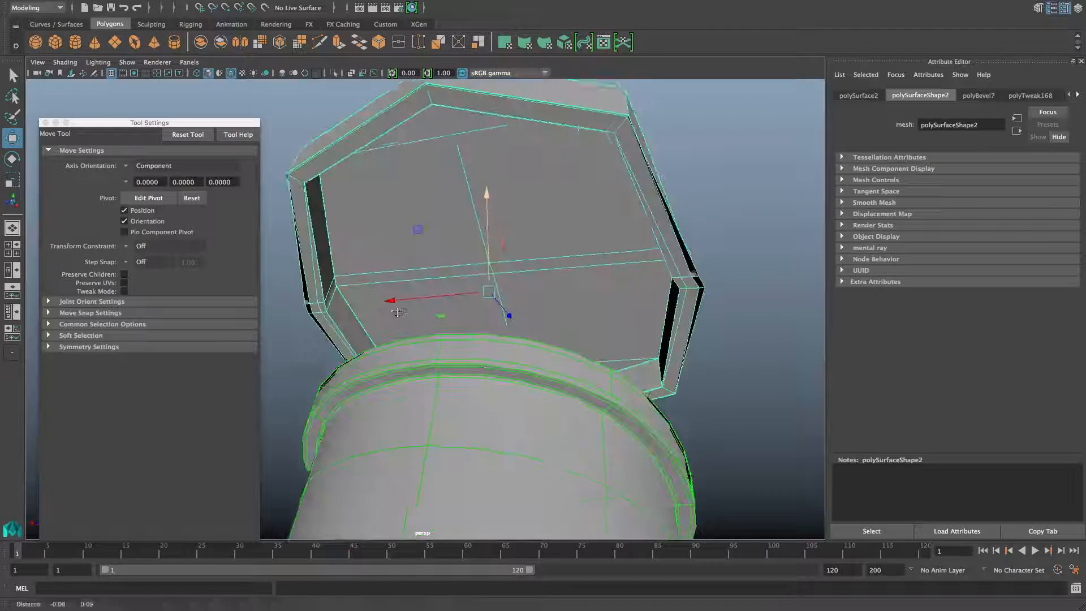
pyautogui.keyDown('alt'); pyautogui.moveTo(390, 283); pyautogui.dragTo(521, 329, button='middle'); pyautogui.keyUp('alt')
pyautogui.keyDown('alt'); pyautogui.moveTo(470, 331); pyautogui.dragTo(504, 343, button='right'); pyautogui.keyUp('alt')
pyautogui.keyDown('alt'); pyautogui.moveTo(502, 343); pyautogui.dragTo(548, 368); pyautogui.keyUp('alt')
pyautogui.hotkey('ctrl', 'z')
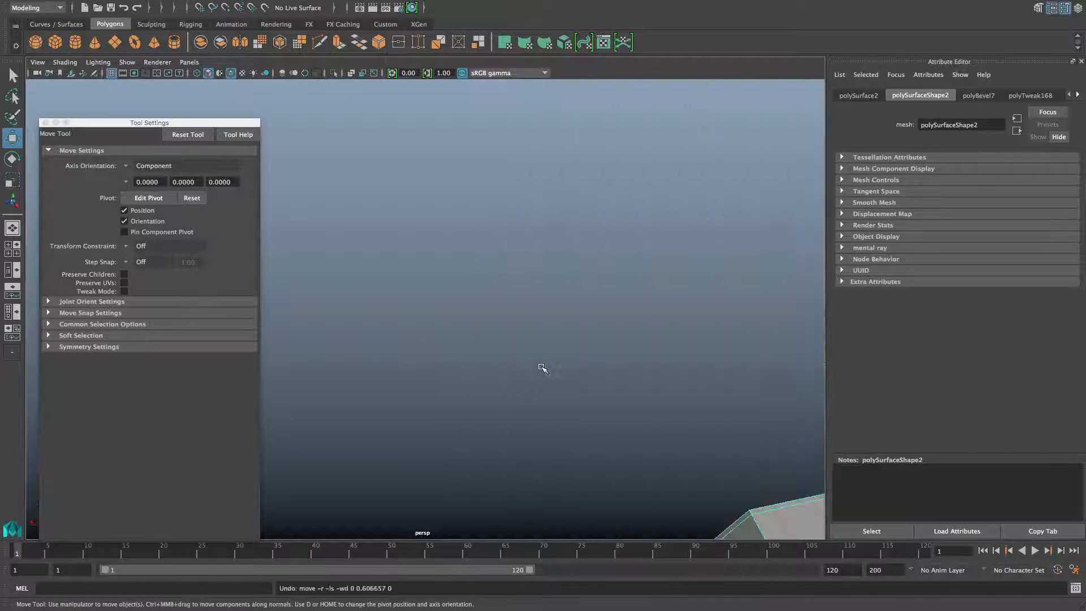
# Undo the scaling and bevel of the edge loop across the cap.
pyautogui.hotkey('ctrl', 'z')
pyautogui.hotkey('ctrl', 'z')
pyautogui.hotkey('ctrl', 'z')
pyautogui.hotkey('ctrl', 'z')
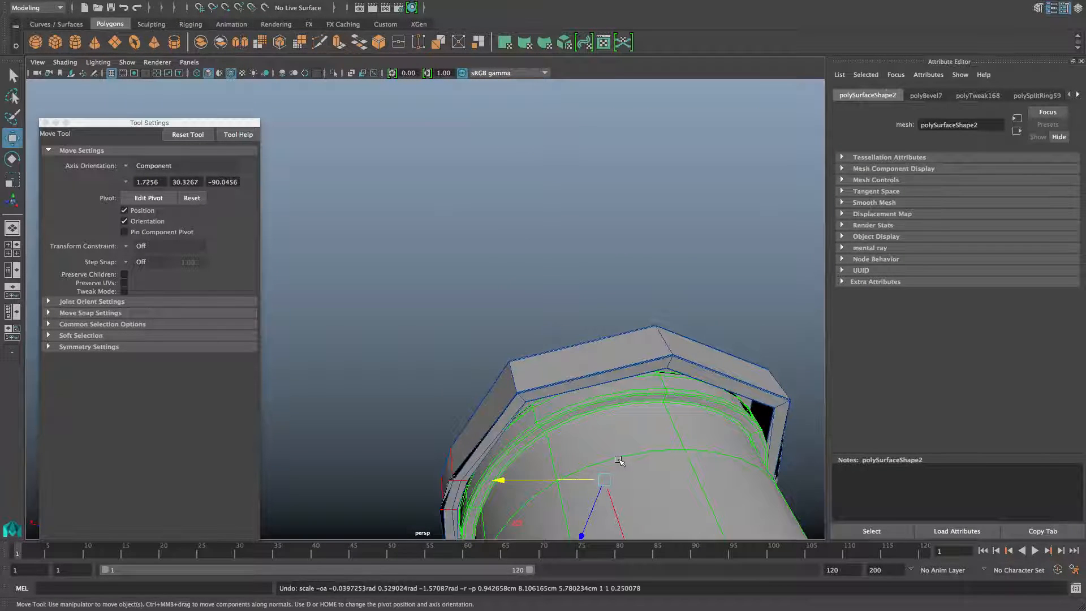
pyautogui.hotkey('ctrl', 'z')
pyautogui.hotkey('ctrl', 'z')
pyautogui.hotkey('ctrl', 'z')
pyautogui.hotkey('ctrl', 'z')
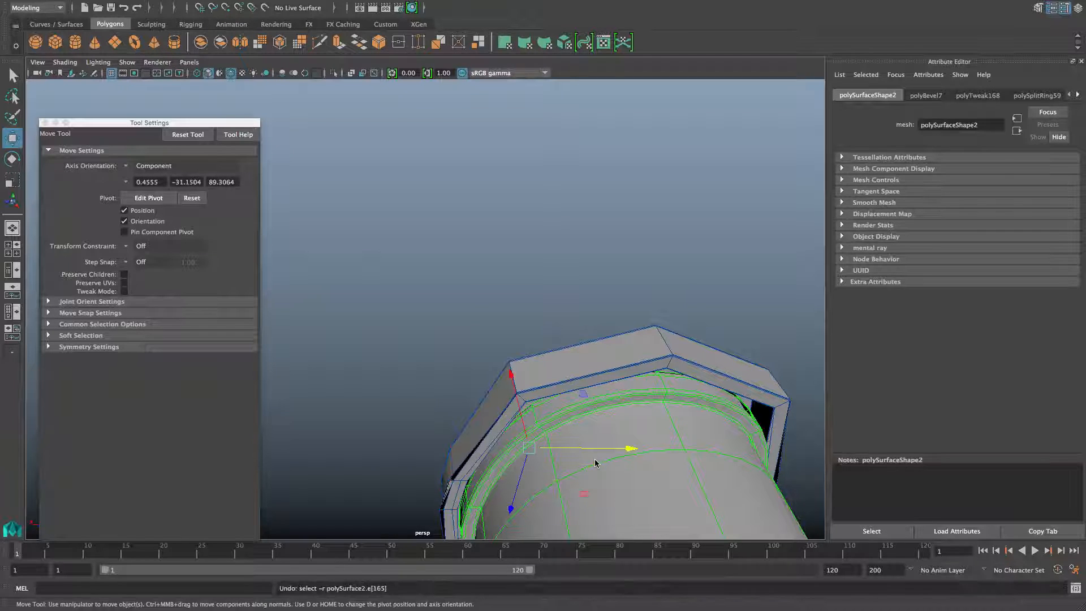
pyautogui.hotkey('ctrl', 'z')
pyautogui.hotkey('ctrl', 'z')
pyautogui.hotkey('ctrl', 'z')
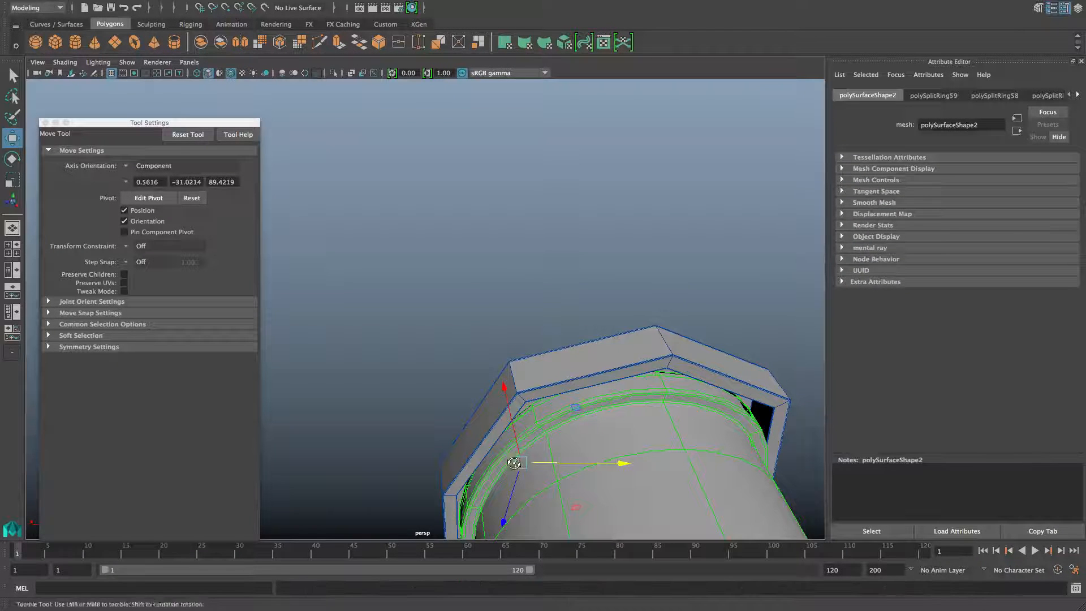
# Try inserting an edge loop across the cap's top with the Insert Edge Loop tool, and undo it.
pyautogui.keyDown('alt'); pyautogui.moveTo(595, 463); pyautogui.dragTo(633, 475); pyautogui.keyUp('alt')
pyautogui.keyDown('alt'); pyautogui.moveTo(478, 426); pyautogui.dragTo(550, 368, button='middle'); pyautogui.keyUp('alt')
pyautogui.scroll(3, 497, 408)
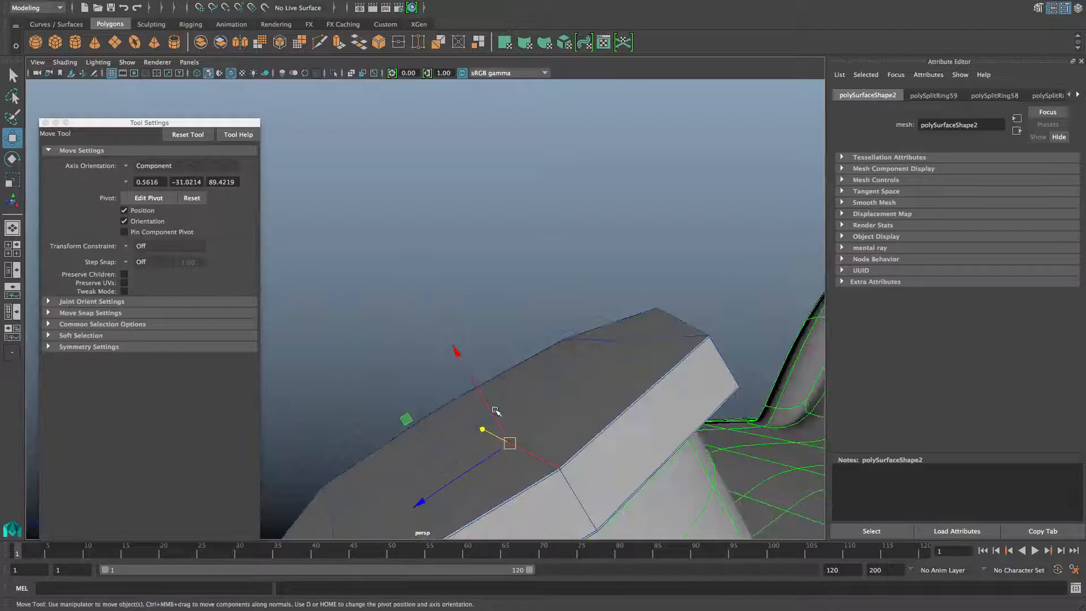
pyautogui.keyDown('alt'); pyautogui.moveTo(598, 470); pyautogui.dragTo(505, 414); pyautogui.keyUp('alt')
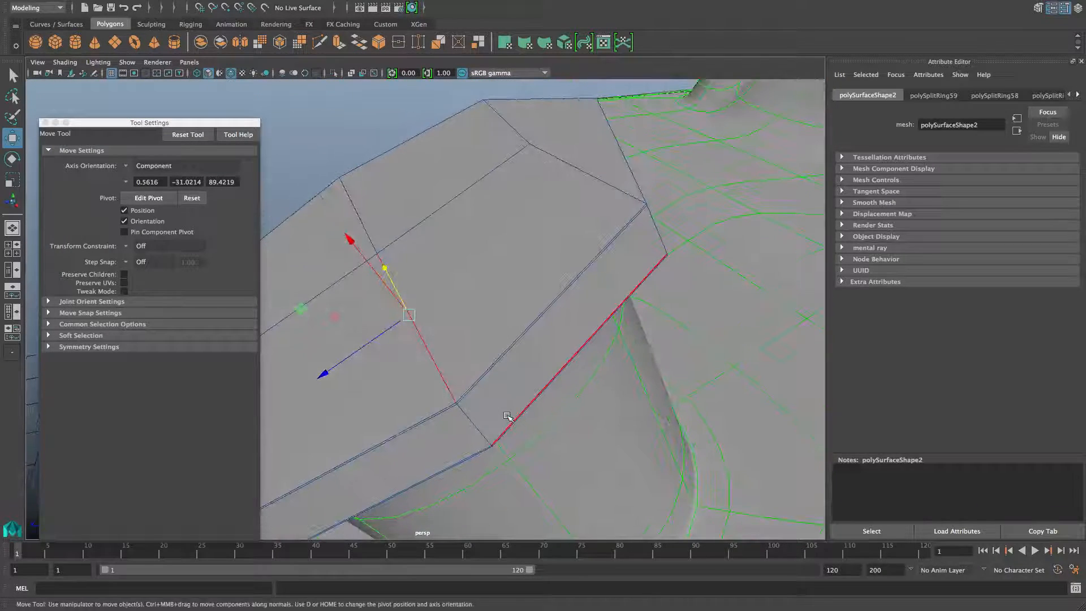
pyautogui.press('F8')
pyautogui.press('F8')
pyautogui.keyDown('shift'); pyautogui.moveTo(449, 307); pyautogui.dragTo(416, 333, button='right'); pyautogui.keyUp('shift')
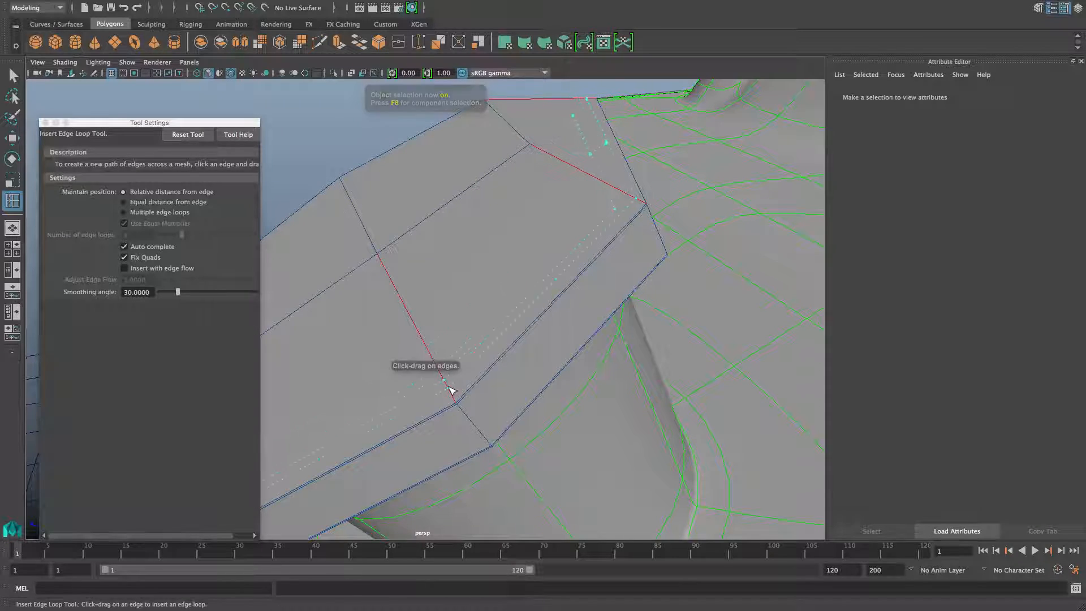
pyautogui.click(449, 362)
pyautogui.keyDown('alt'); pyautogui.moveTo(449, 362); pyautogui.dragTo(497, 291); pyautogui.keyUp('alt')
pyautogui.hotkey('ctrl', 'z')
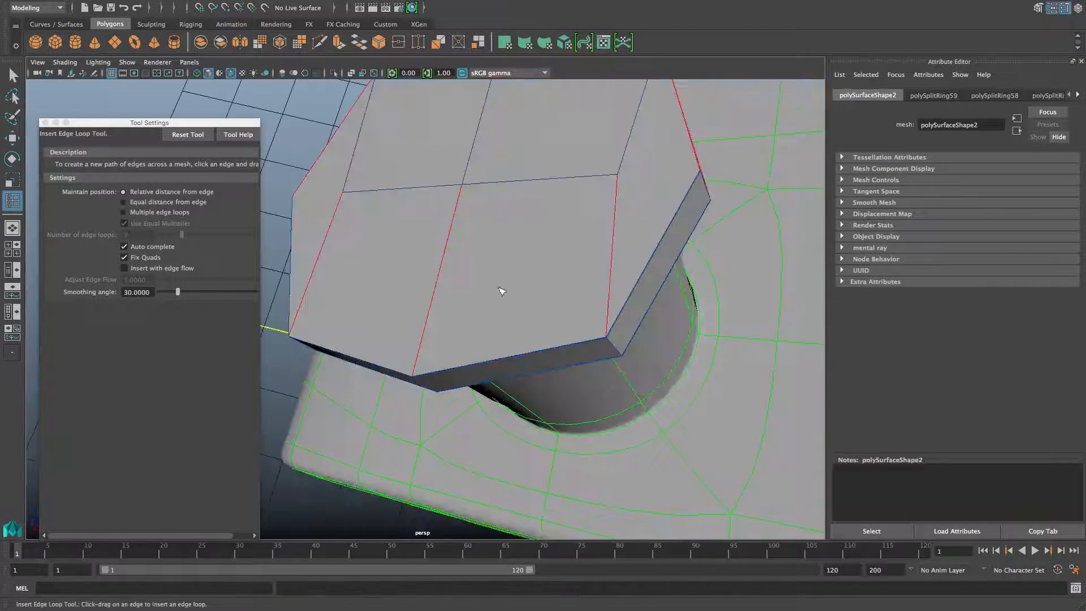
# Delete one of the cap's top faces to look inside the shell, and undo the deletion.
pyautogui.moveTo(497, 290)
pyautogui.mouseDown(button='right')
pyautogui.moveTo(497, 311)
pyautogui.moveTo(511, 301)
pyautogui.mouseUp(button='right')
pyautogui.click(509, 336)
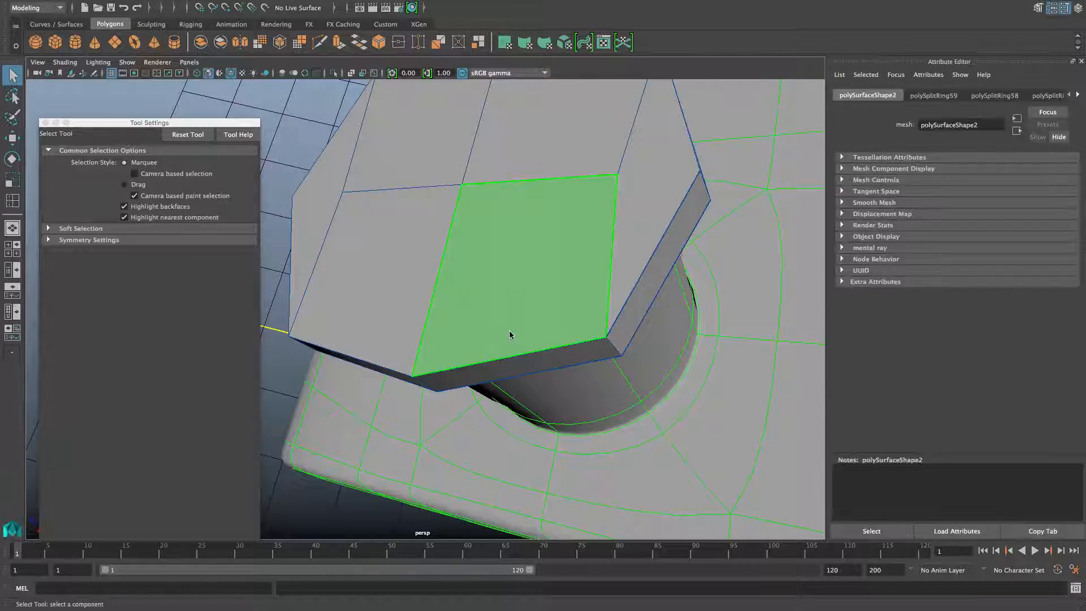
pyautogui.keyDown('alt'); pyautogui.moveTo(509, 337); pyautogui.dragTo(467, 342); pyautogui.keyUp('alt')
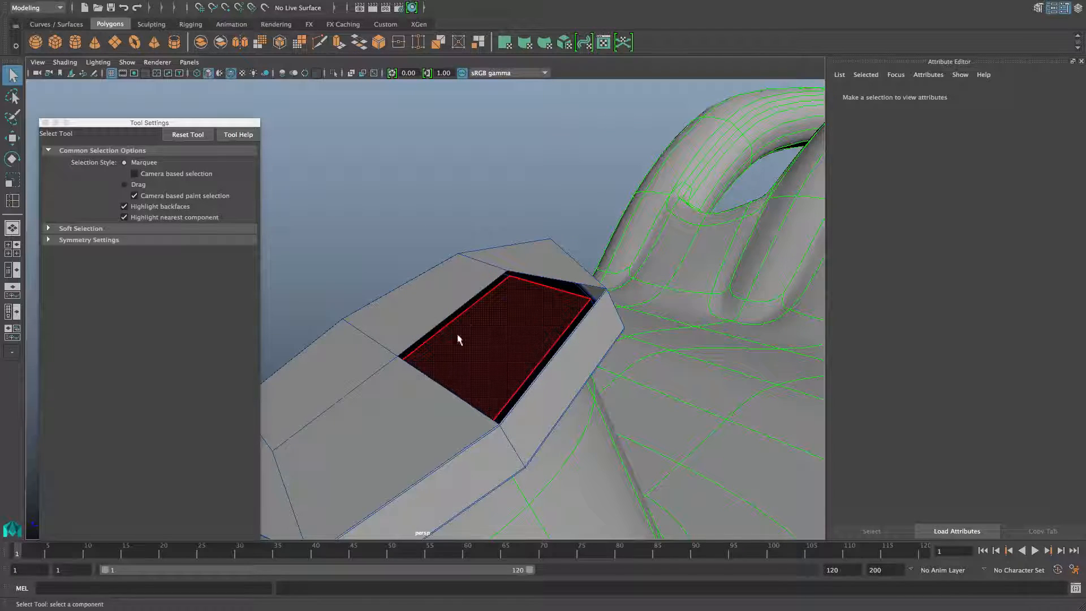
pyautogui.click(482, 365)
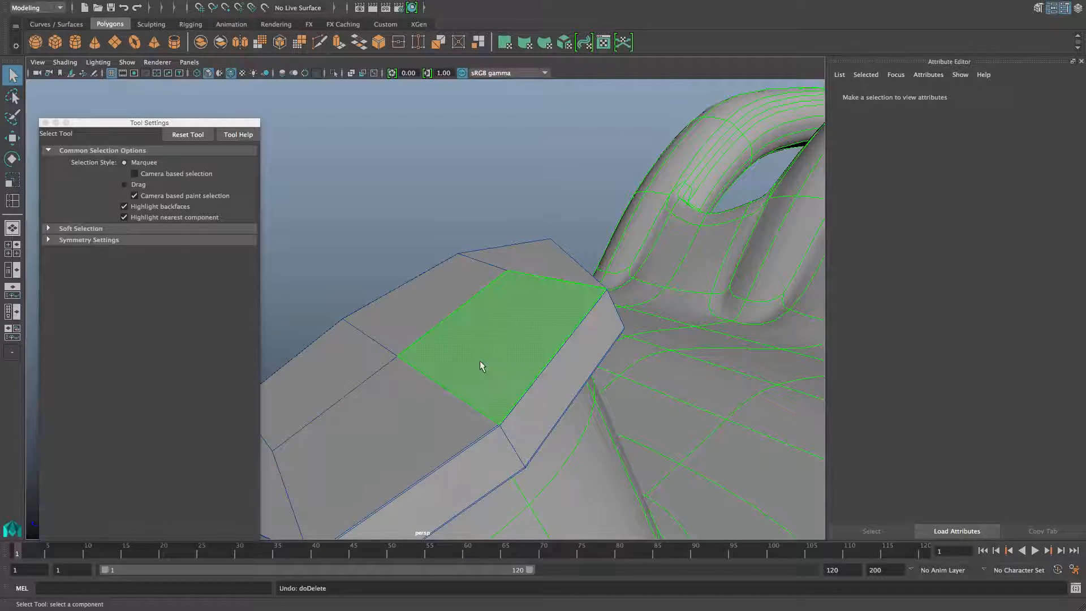
pyautogui.keyDown('alt'); pyautogui.moveTo(479, 364); pyautogui.dragTo(464, 398); pyautogui.keyUp('alt')
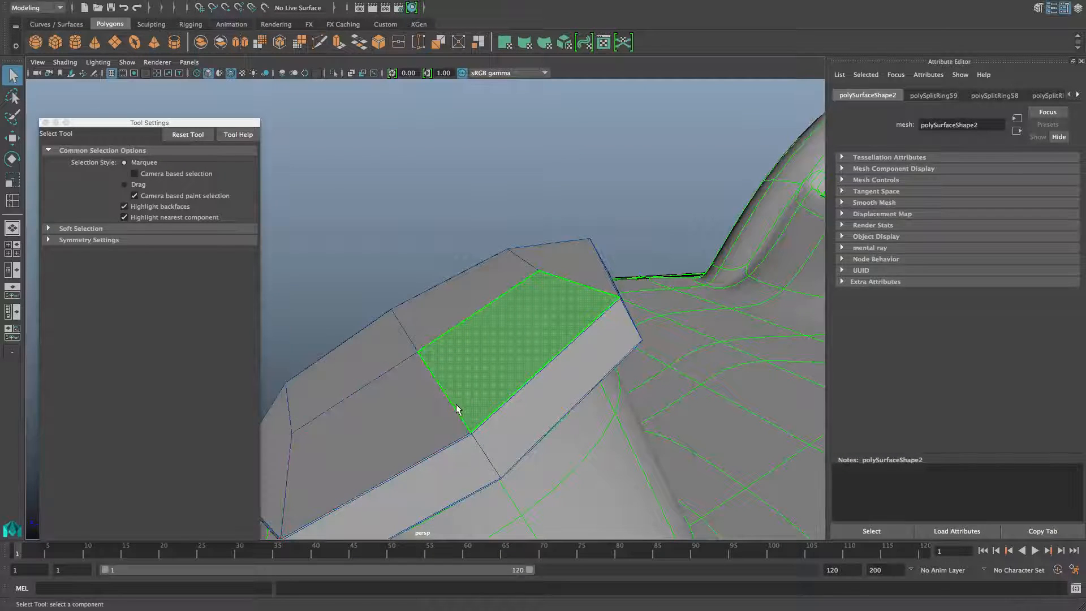
# Bevel the edge loop that crosses the cap's top and side wall, and inspect the result on the underside.
pyautogui.doubleClick(456, 404)
pyautogui.moveTo(456, 404); pyautogui.dragTo(468, 287, button='right')
pyautogui.moveTo(472, 358); pyautogui.dragTo(462, 252, button='right')
pyautogui.click(445, 401)
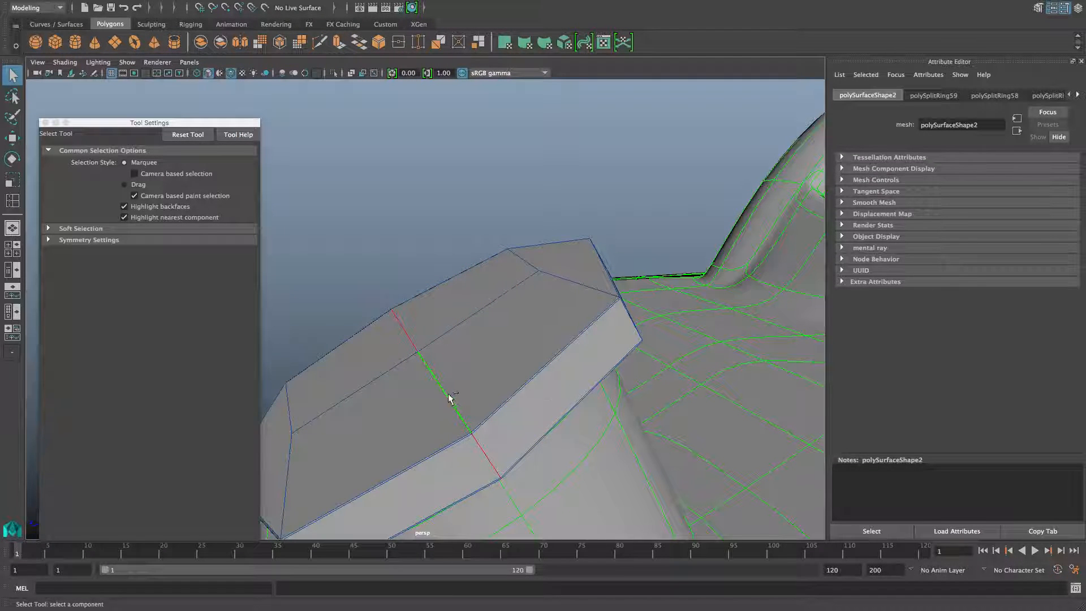
pyautogui.keyDown('shift'); pyautogui.moveTo(448, 398); pyautogui.dragTo(498, 396, button='right'); pyautogui.keyUp('shift')
pyautogui.hotkey('ctrl', 'z')
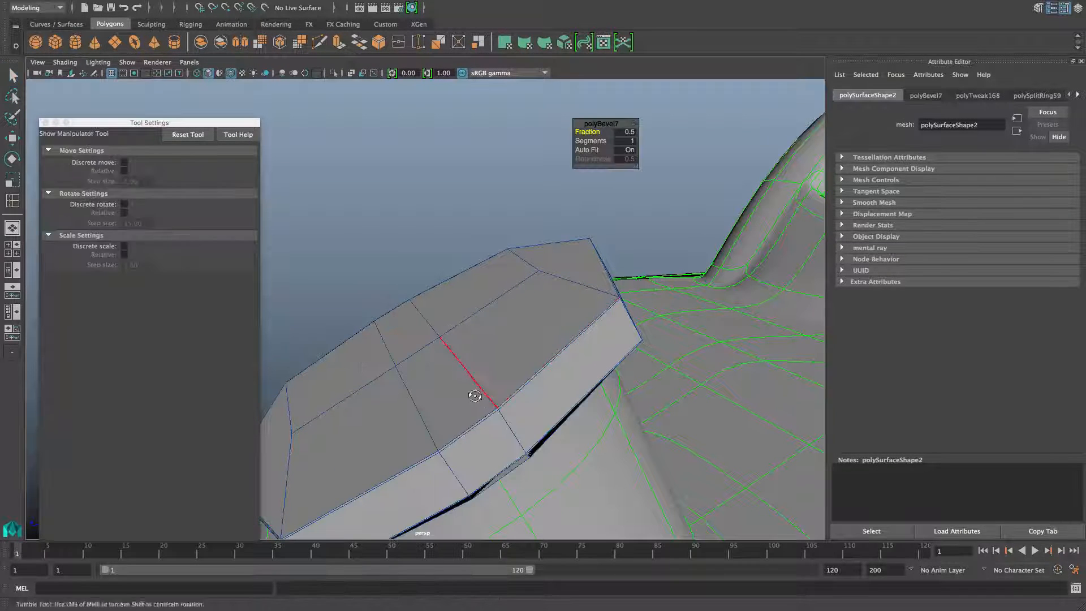
pyautogui.keyDown('alt'); pyautogui.moveTo(498, 396); pyautogui.dragTo(391, 348); pyautogui.keyUp('alt')
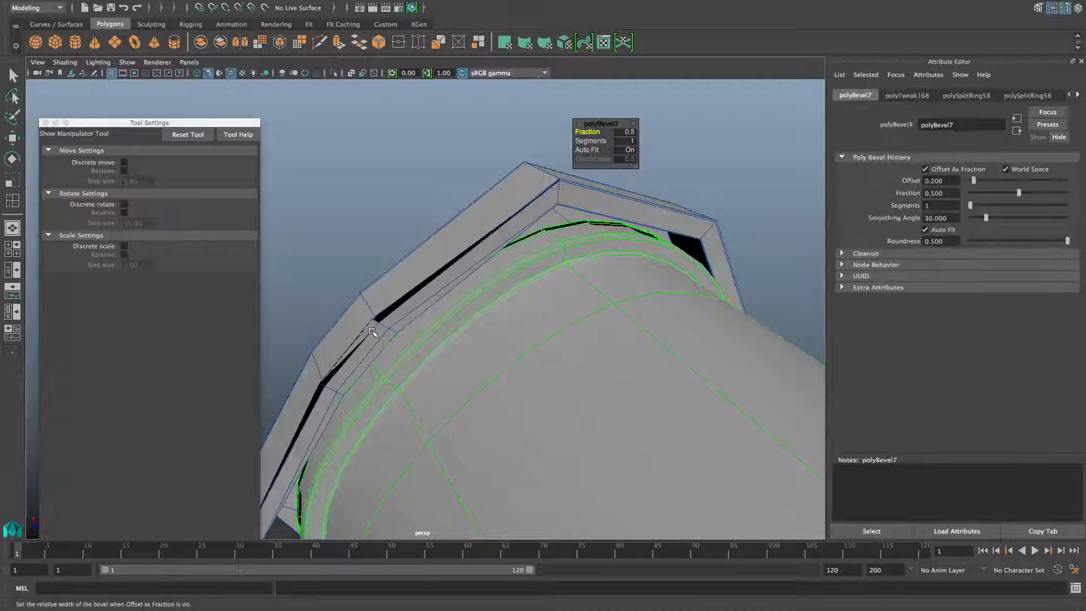
# Delete a bevelled face on the cap's underside rim, undo the deletion and the bevel, and return to object selection.
pyautogui.moveTo(373, 332)
pyautogui.mouseDown(button='right')
pyautogui.moveTo(385, 316)
pyautogui.moveTo(375, 320)
pyautogui.mouseUp(button='right')
pyautogui.press('q')
pyautogui.click(371, 334)
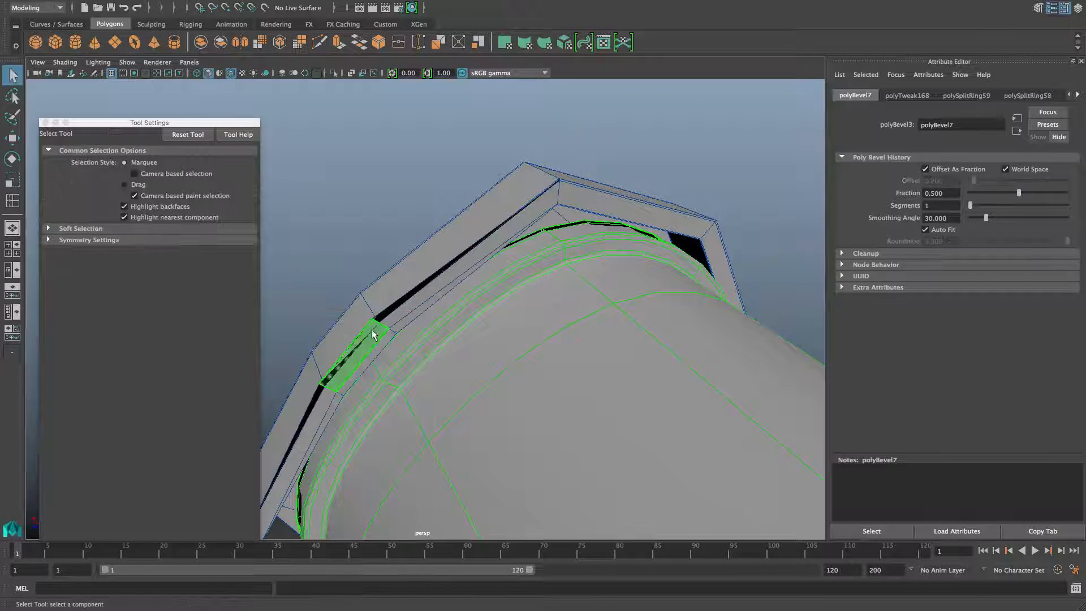
pyautogui.press('Delete')
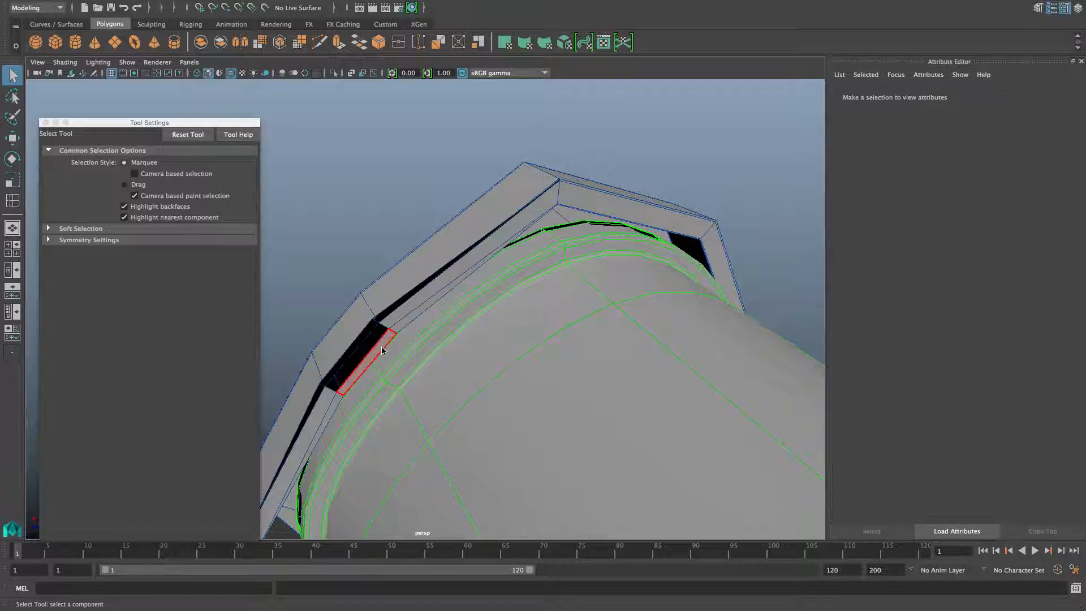
pyautogui.hotkey('ctrl', 'z')
pyautogui.hotkey('ctrl', 'z')
pyautogui.hotkey('ctrl', 'z')
pyautogui.hotkey('ctrl', 'z')
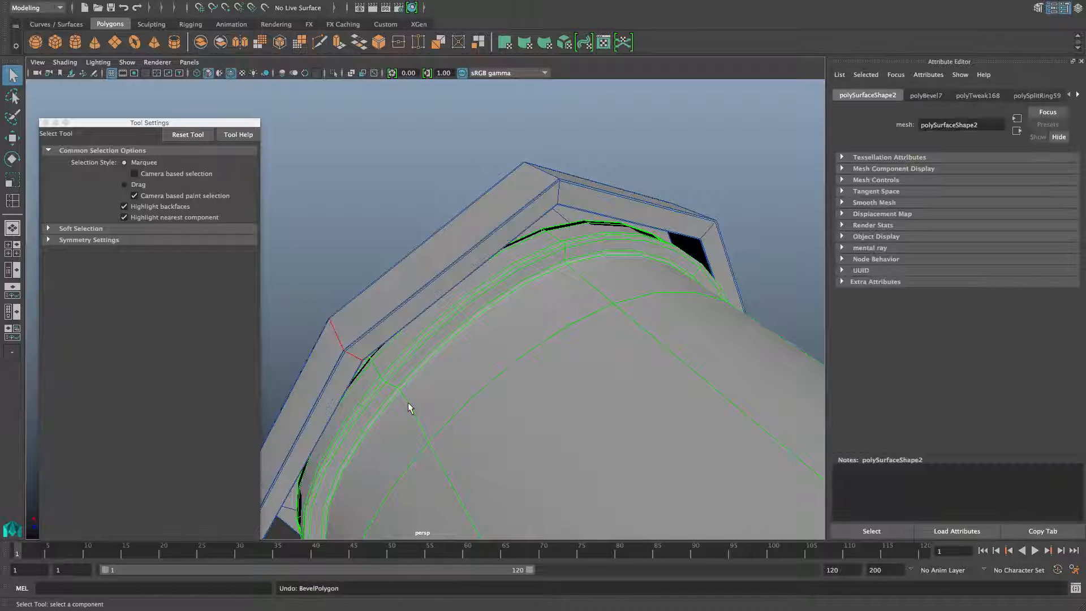
pyautogui.scroll(-3, 408, 402)
pyautogui.keyDown('alt'); pyautogui.moveTo(407, 395); pyautogui.dragTo(462, 395); pyautogui.keyUp('alt')
pyautogui.hotkey('ctrl', 'z')
pyautogui.press('F8')
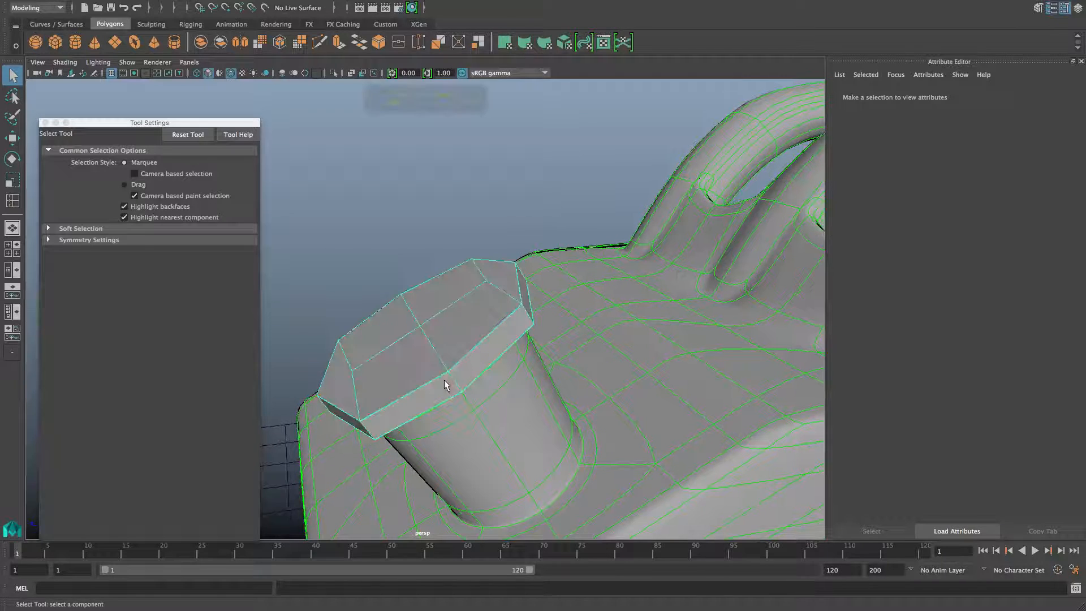
# Select all connected faces of the cap and delete them to check the geometry, and undo the deletion.
pyautogui.moveTo(436, 356)
pyautogui.keyDown('alt'); pyautogui.mouseDown()
pyautogui.moveTo(422, 323)
pyautogui.moveTo(434, 334)
pyautogui.mouseUp(); pyautogui.keyUp('alt')
pyautogui.moveTo(434, 287)
pyautogui.mouseDown(button='right')
pyautogui.moveTo(425, 320)
pyautogui.moveTo(434, 287)
pyautogui.mouseUp(button='right')
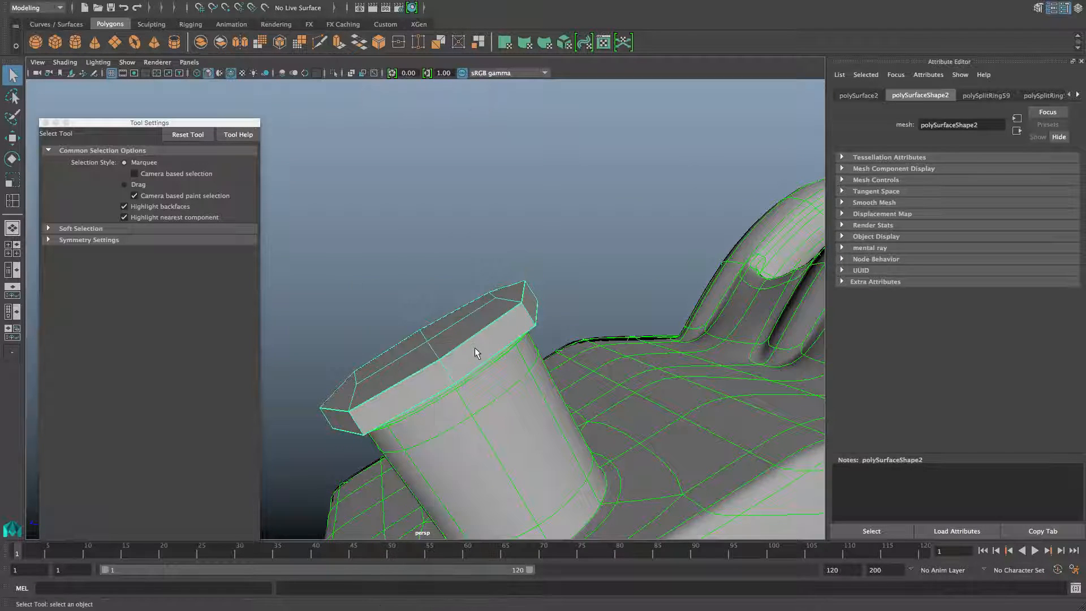
pyautogui.press('w')
pyautogui.rightClick(464, 355)
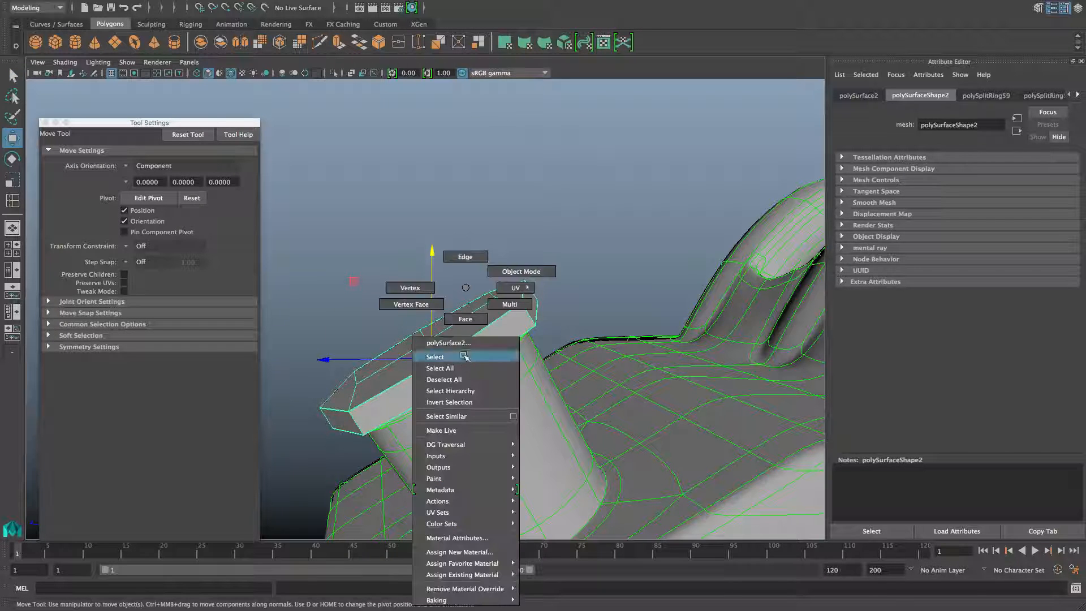
pyautogui.click(465, 357)
pyautogui.click(468, 356)
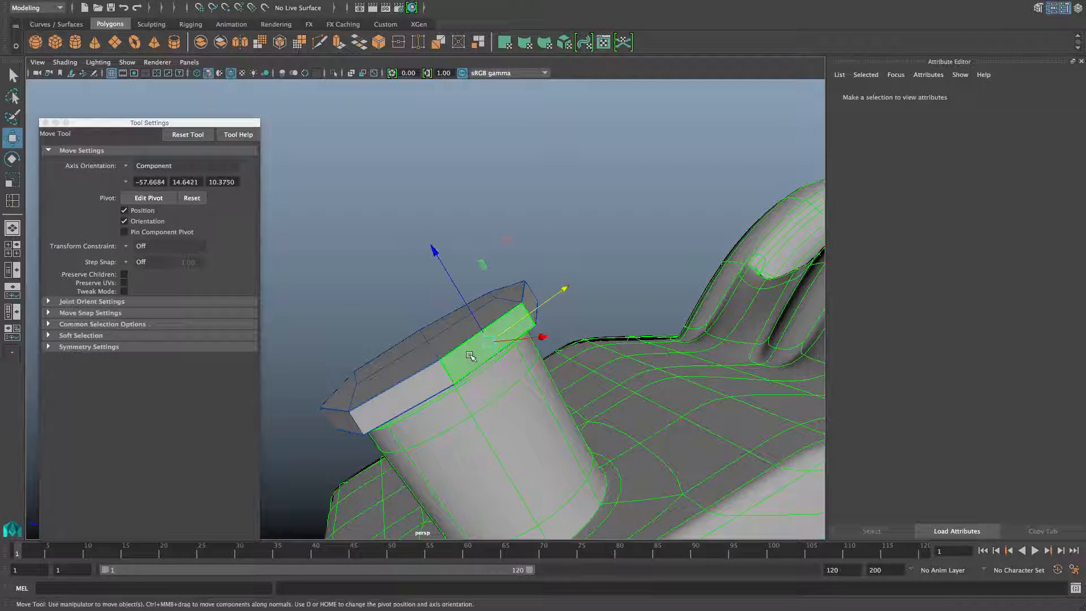
pyautogui.click(418, 383)
pyautogui.doubleClick(418, 383)
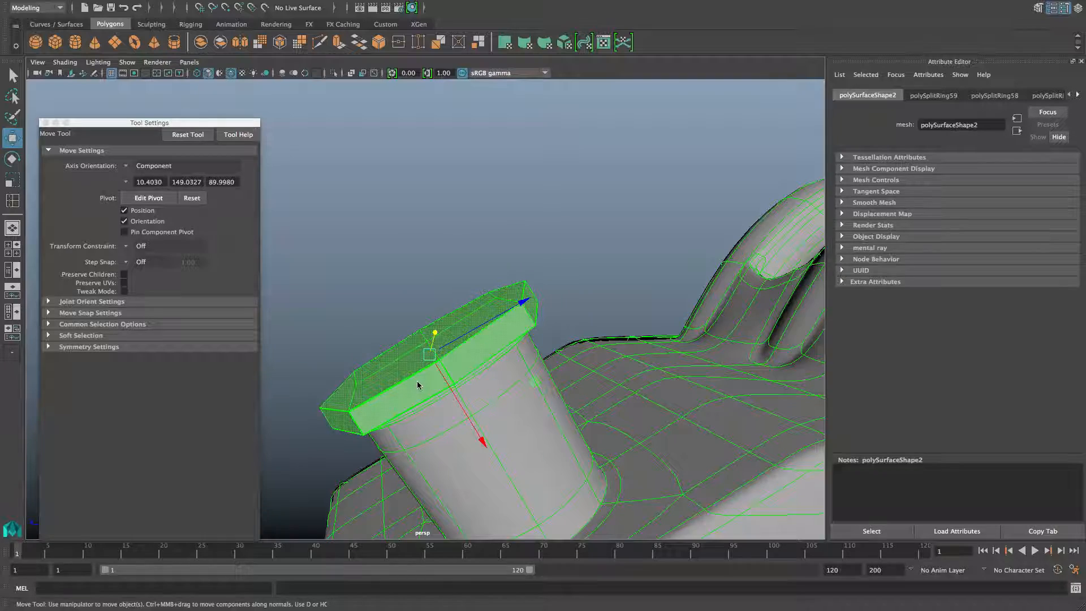
pyautogui.press('Delete')
pyautogui.keyDown('alt'); pyautogui.moveTo(430, 383); pyautogui.dragTo(408, 324); pyautogui.keyUp('alt')
pyautogui.keyDown('alt'); pyautogui.moveTo(440, 371); pyautogui.dragTo(304, 418); pyautogui.keyUp('alt')
pyautogui.hotkey('ctrl', 'z')
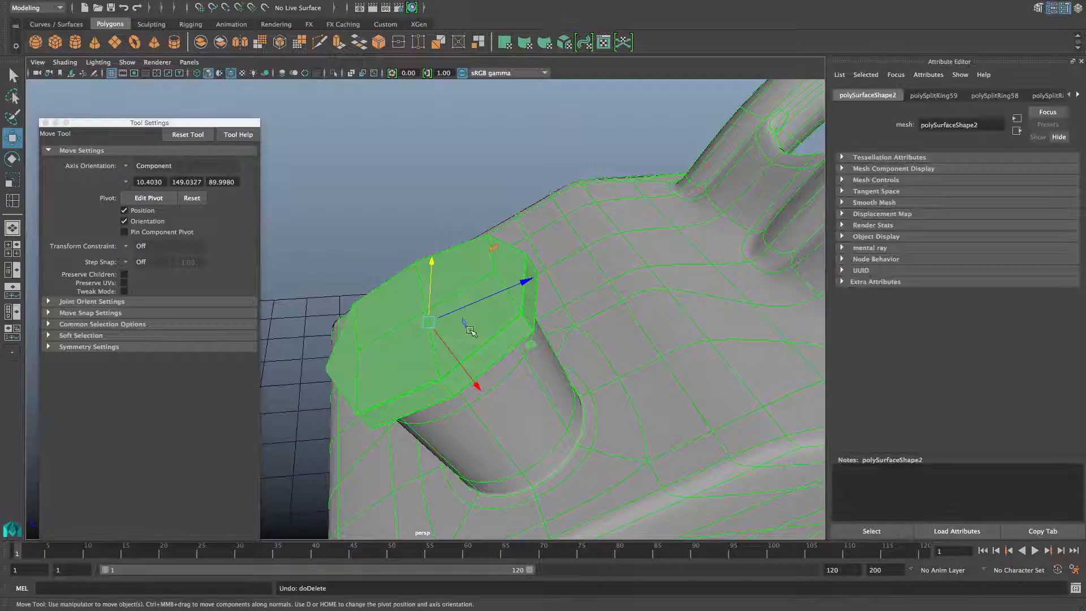
# Delete one outer side face of the cap and the inner wall face behind it to expose the interior.
pyautogui.keyDown('alt'); pyautogui.moveTo(458, 328); pyautogui.dragTo(547, 371); pyautogui.keyUp('alt')
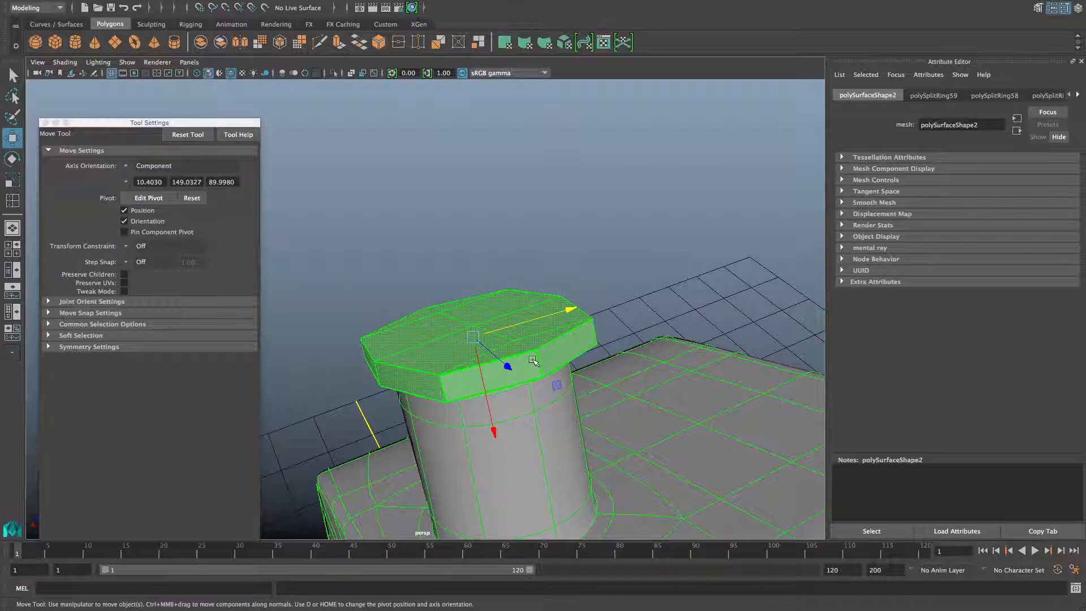
pyautogui.click(532, 359)
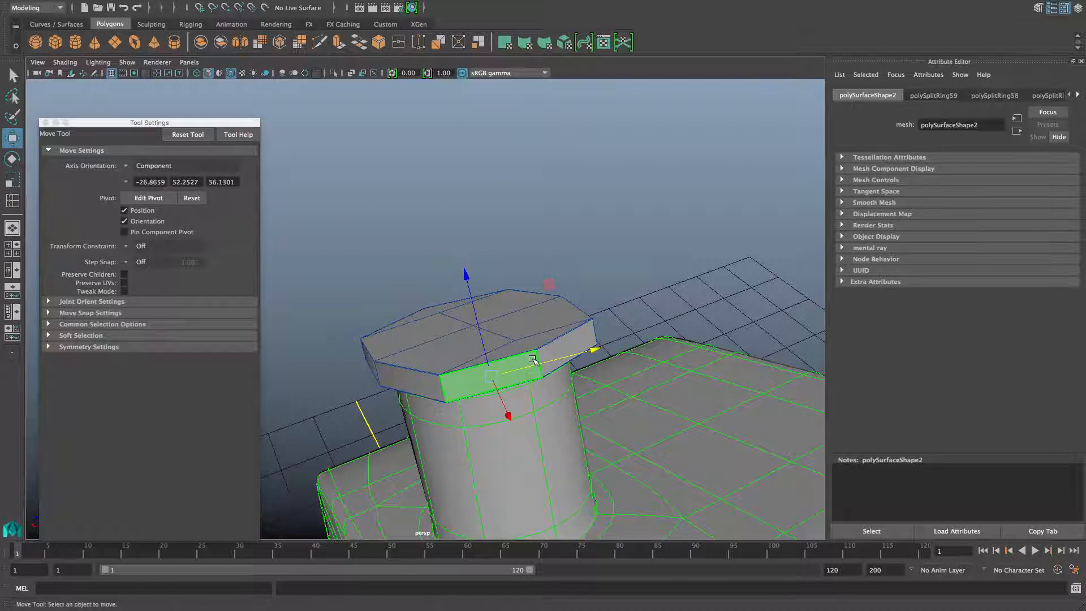
pyautogui.press('Delete')
pyautogui.keyDown('alt'); pyautogui.moveTo(512, 364); pyautogui.dragTo(544, 306); pyautogui.keyUp('alt')
pyautogui.click(525, 358)
pyautogui.press('Delete')
pyautogui.scroll(5, 519, 356)
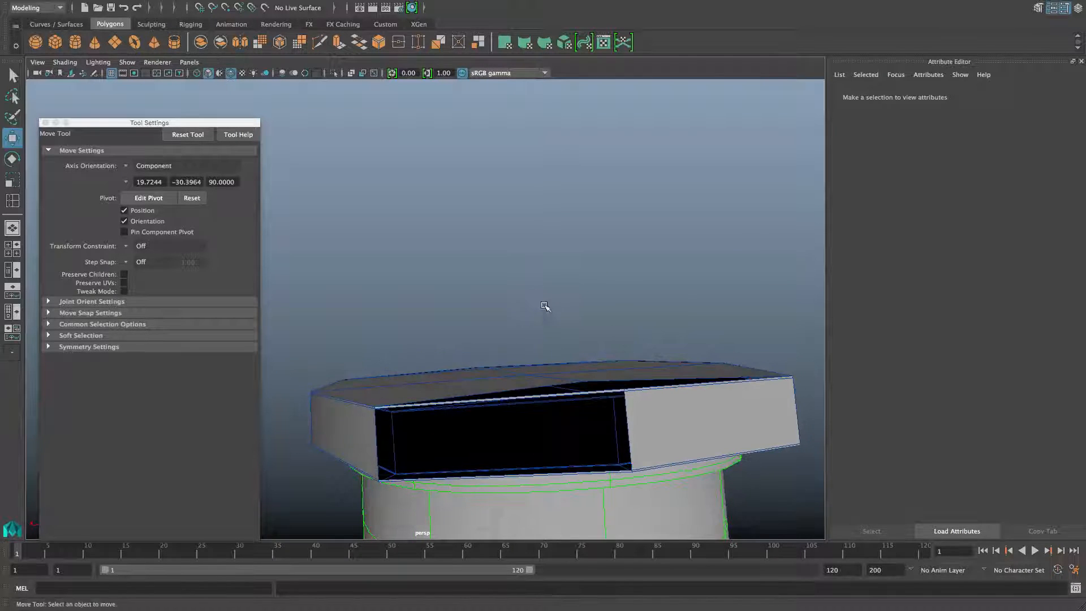
# Select the narrow face along the cap's upper edge for deletion, and undo the side-wall face deletions.
pyautogui.keyDown('alt'); pyautogui.moveTo(547, 328); pyautogui.dragTo(639, 368, button='right'); pyautogui.keyUp('alt')
pyautogui.keyDown('alt'); pyautogui.moveTo(639, 367); pyautogui.dragTo(625, 334); pyautogui.keyUp('alt')
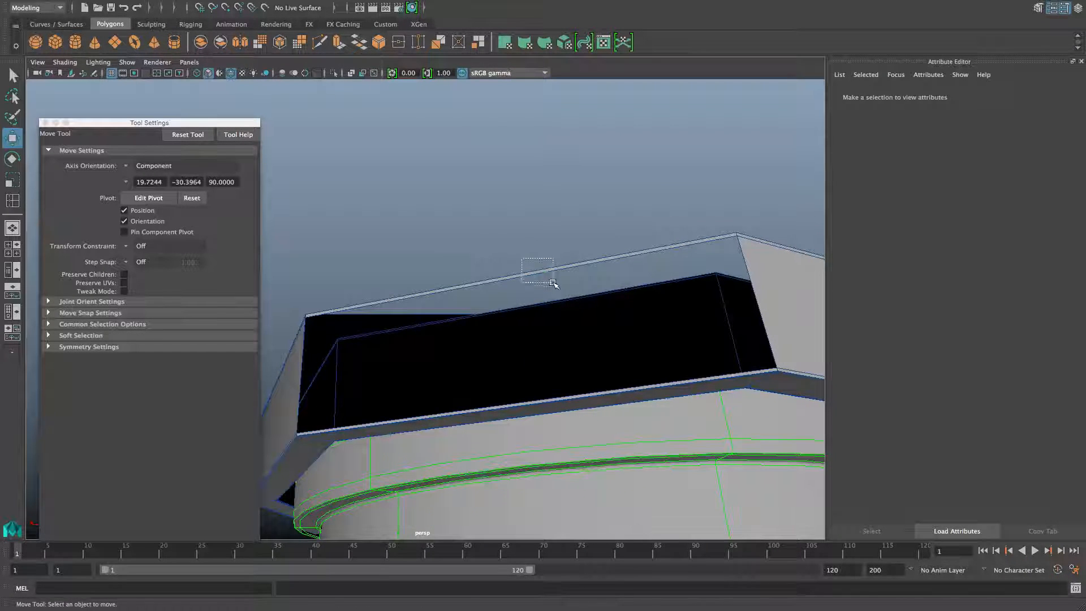
pyautogui.moveTo(553, 283); pyautogui.dragTo(555, 284)
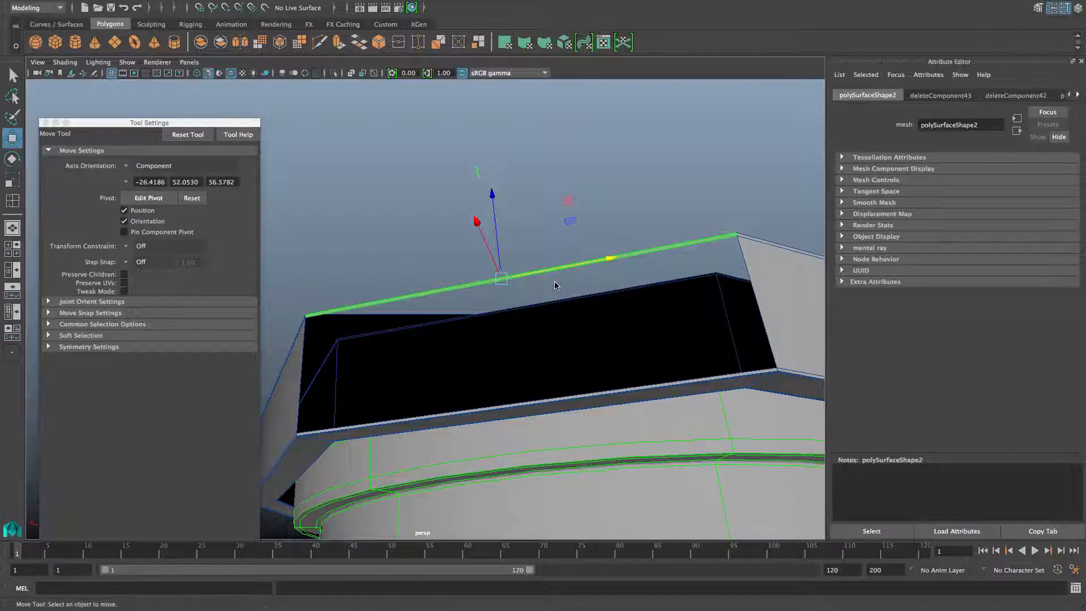
pyautogui.press('Delete')
pyautogui.hotkey('ctrl', 'z')
pyautogui.hotkey('ctrl', 'z')
pyautogui.hotkey('ctrl', 'z')
pyautogui.hotkey('ctrl', 'z')
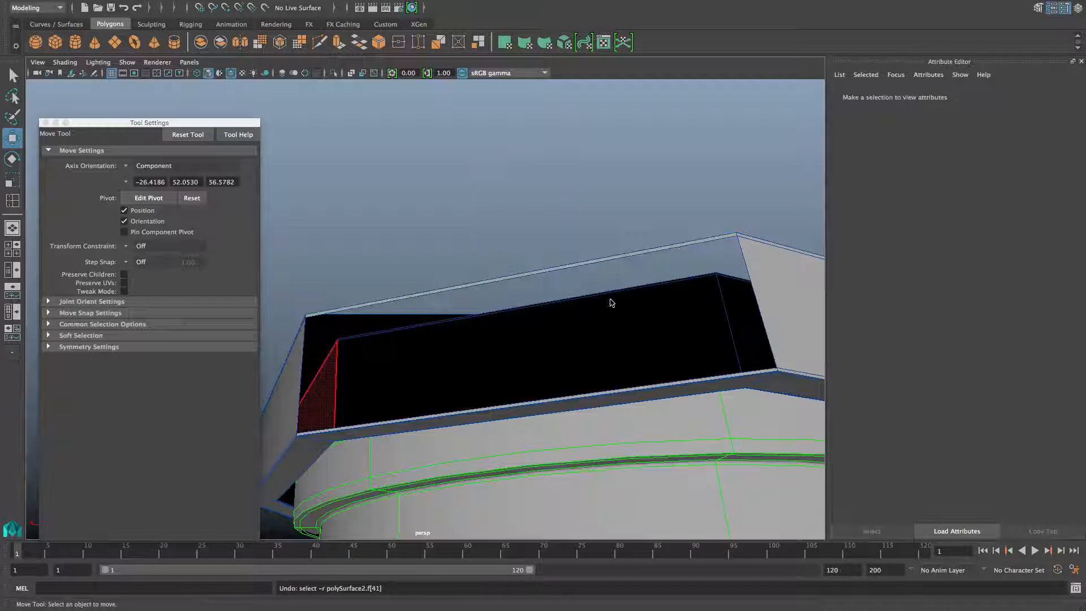
pyautogui.hotkey('ctrl', 'z')
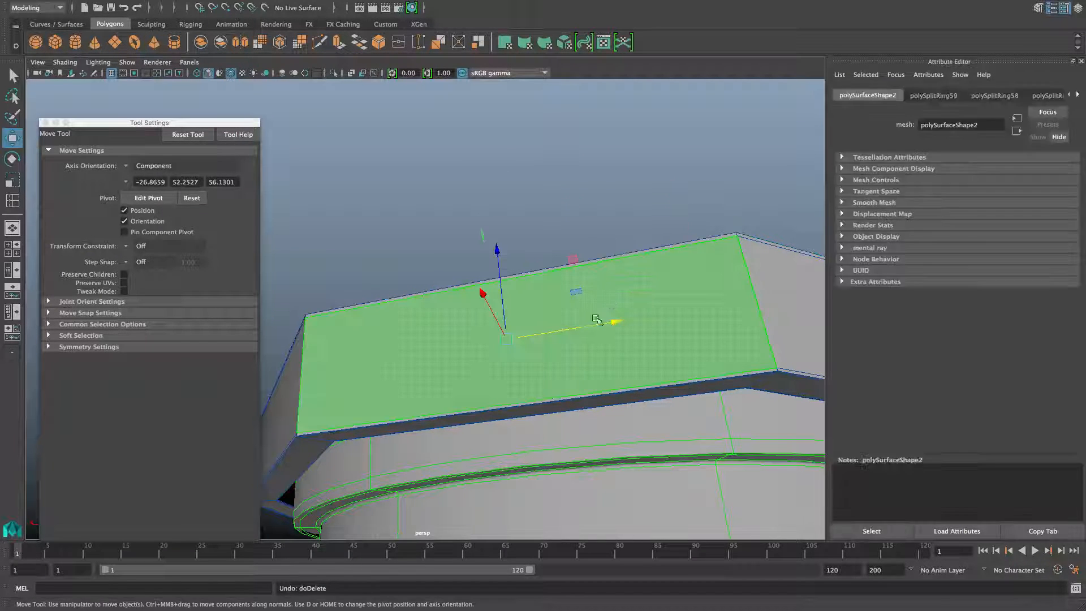
pyautogui.scroll(-3, 570, 341)
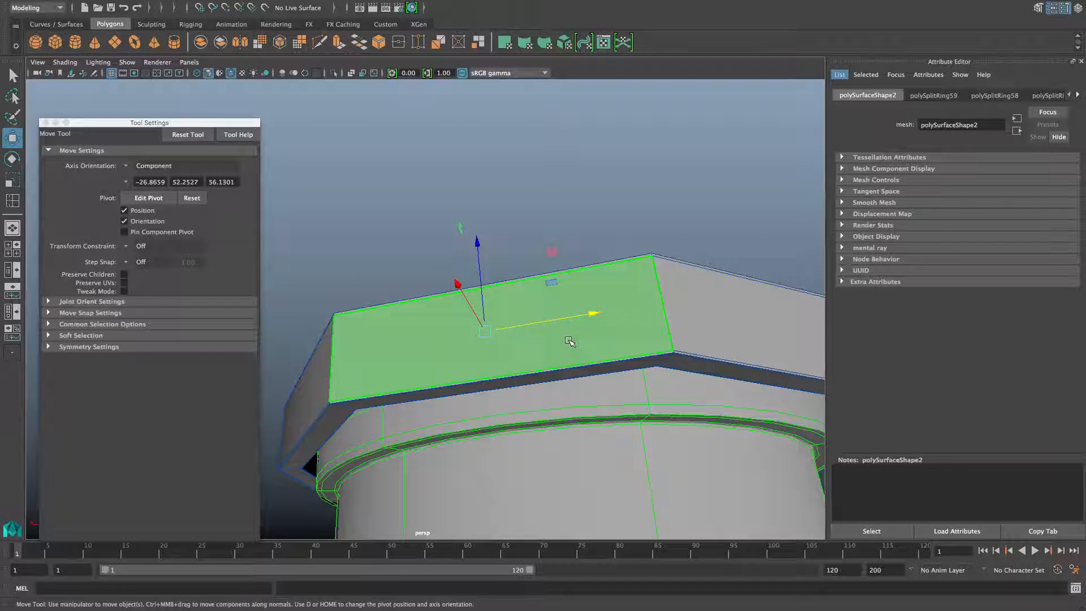
# Bevel the edge loop that crosses the cap's underside rim at the corner in the middle of its side.
pyautogui.press('F8')
pyautogui.keyDown('alt'); pyautogui.moveTo(570, 341); pyautogui.dragTo(518, 333); pyautogui.keyUp('alt')
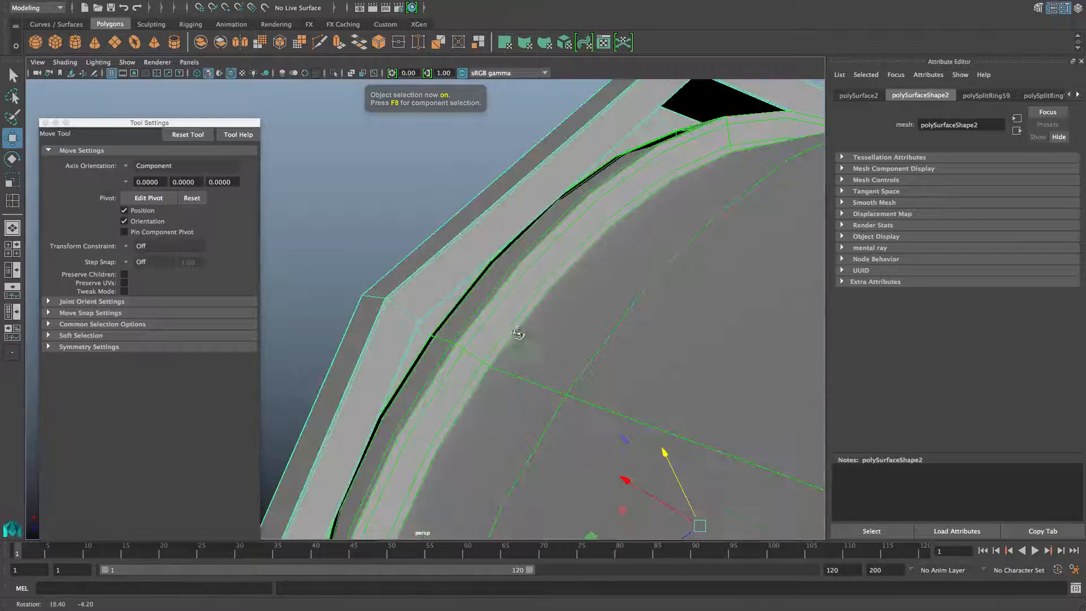
pyautogui.moveTo(432, 266); pyautogui.dragTo(430, 225, button='right')
pyautogui.keyDown('alt'); pyautogui.moveTo(458, 264); pyautogui.dragTo(478, 368); pyautogui.keyUp('alt')
pyautogui.click(417, 349)
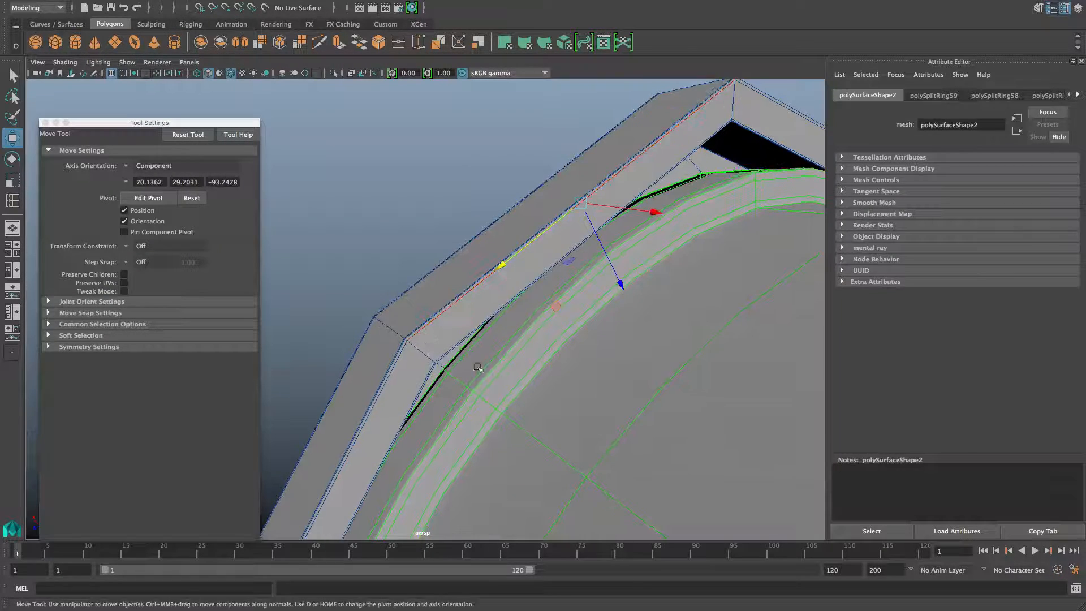
pyautogui.keyDown('alt'); pyautogui.moveTo(410, 355); pyautogui.dragTo(485, 378); pyautogui.keyUp('alt')
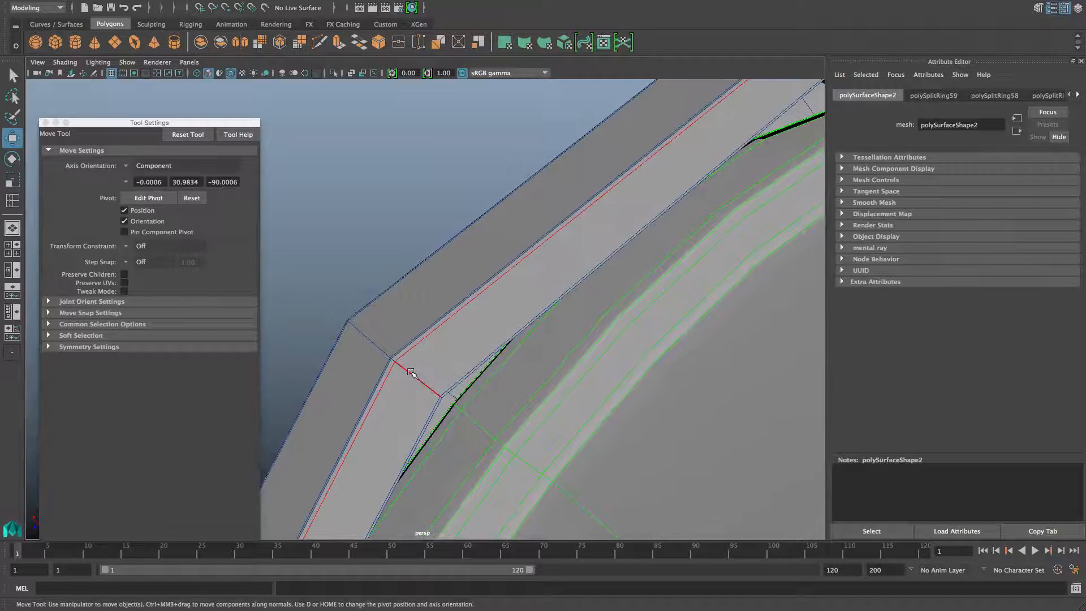
pyautogui.keyDown('shift'); pyautogui.moveTo(412, 372); pyautogui.dragTo(456, 371, button='right'); pyautogui.keyUp('shift')
pyautogui.scroll(-3, 454, 374)
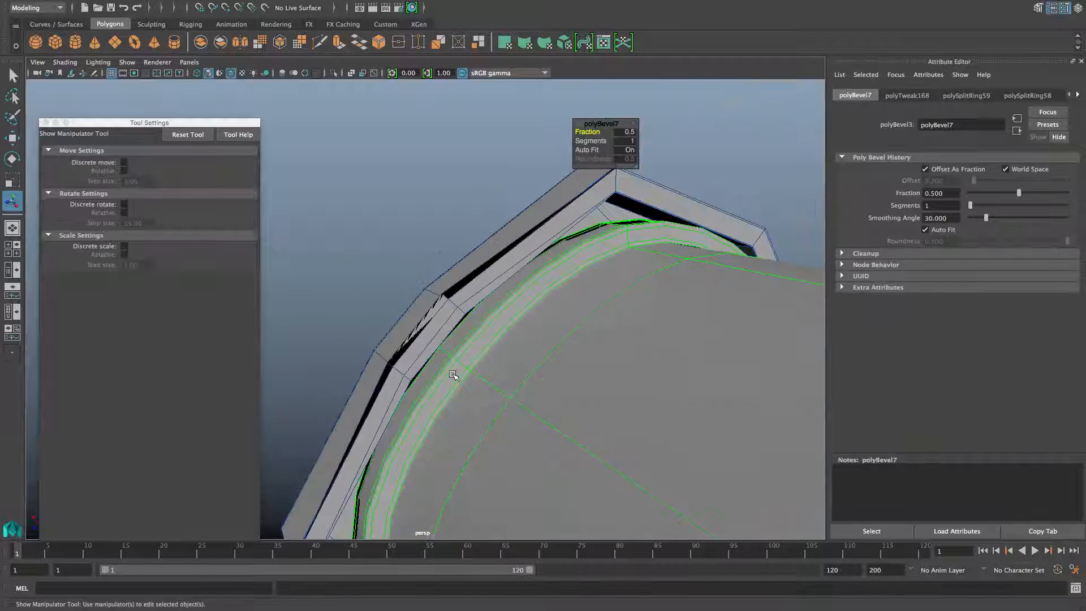
# Undo the bevel on the cap's edge loop and isolate the cap in the viewport.
pyautogui.keyDown('alt'); pyautogui.moveTo(453, 375); pyautogui.dragTo(328, 401); pyautogui.keyUp('alt')
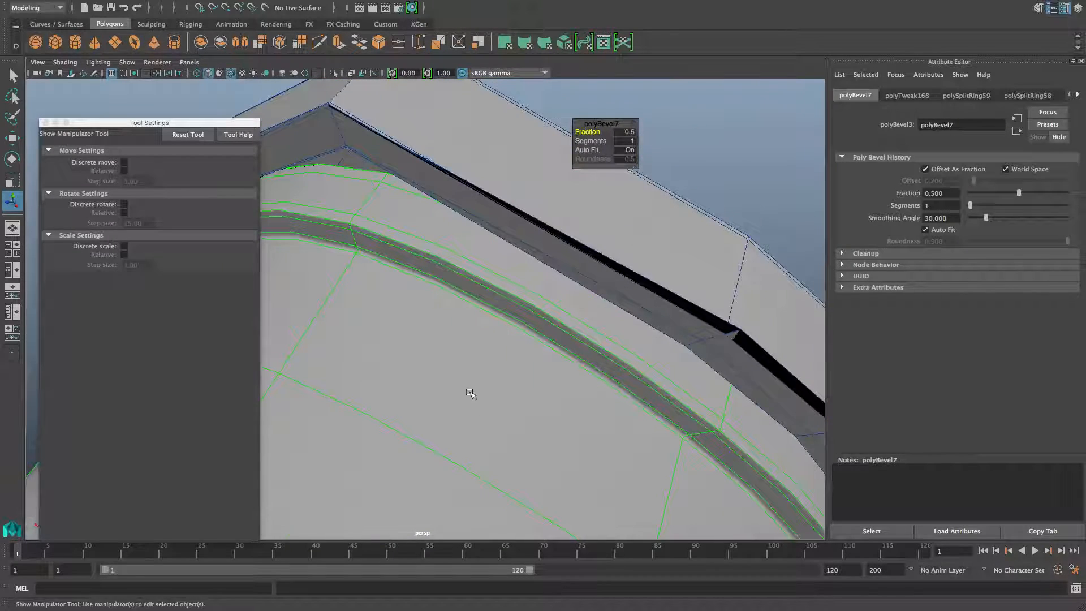
pyautogui.keyDown('alt'); pyautogui.moveTo(470, 393); pyautogui.dragTo(528, 398); pyautogui.keyUp('alt')
pyautogui.press('z')
pyautogui.moveTo(512, 380); pyautogui.dragTo(512, 257, button='right')
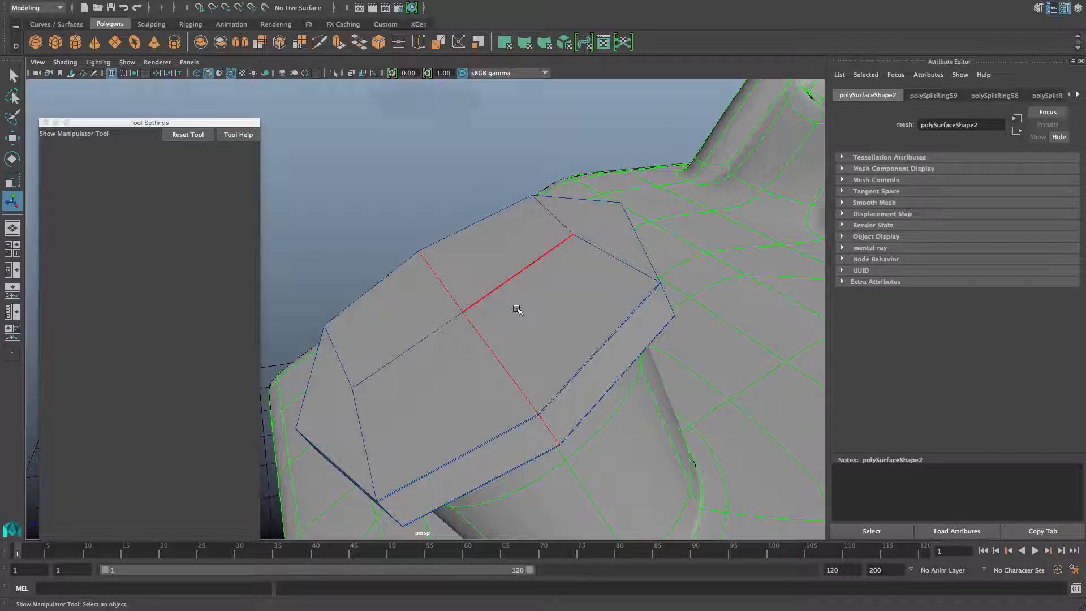
pyautogui.press('F8')
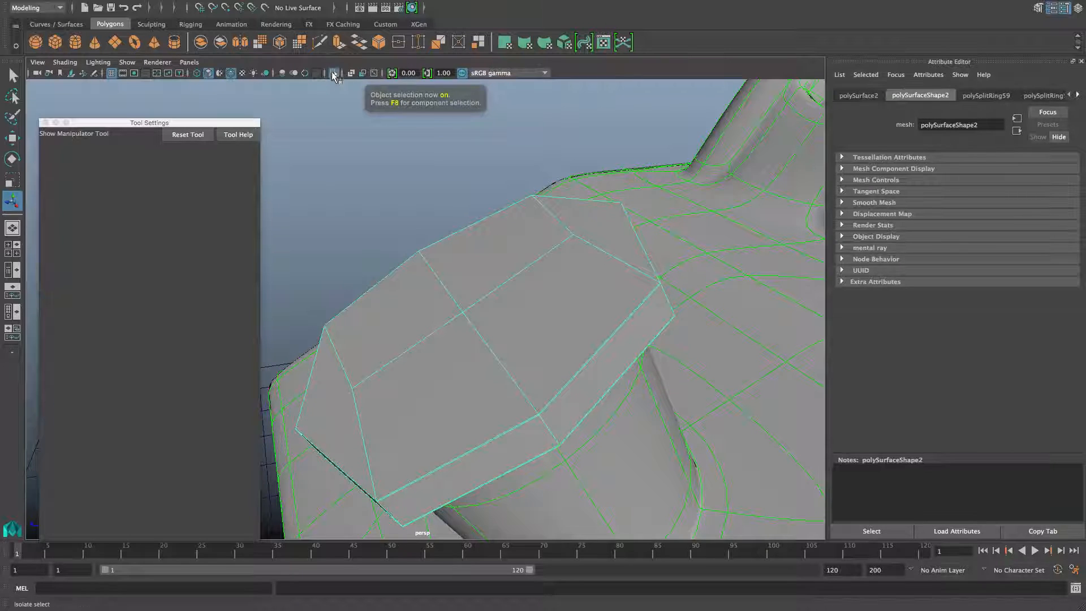
pyautogui.click(334, 73)
# Delete one underside rim face of the cap and the adjoining inner top face to expose the interior.
pyautogui.keyDown('alt'); pyautogui.moveTo(374, 187); pyautogui.dragTo(509, 294); pyautogui.keyUp('alt')
pyautogui.keyDown('alt'); pyautogui.moveTo(509, 295); pyautogui.dragTo(412, 296, button='middle'); pyautogui.keyUp('alt')
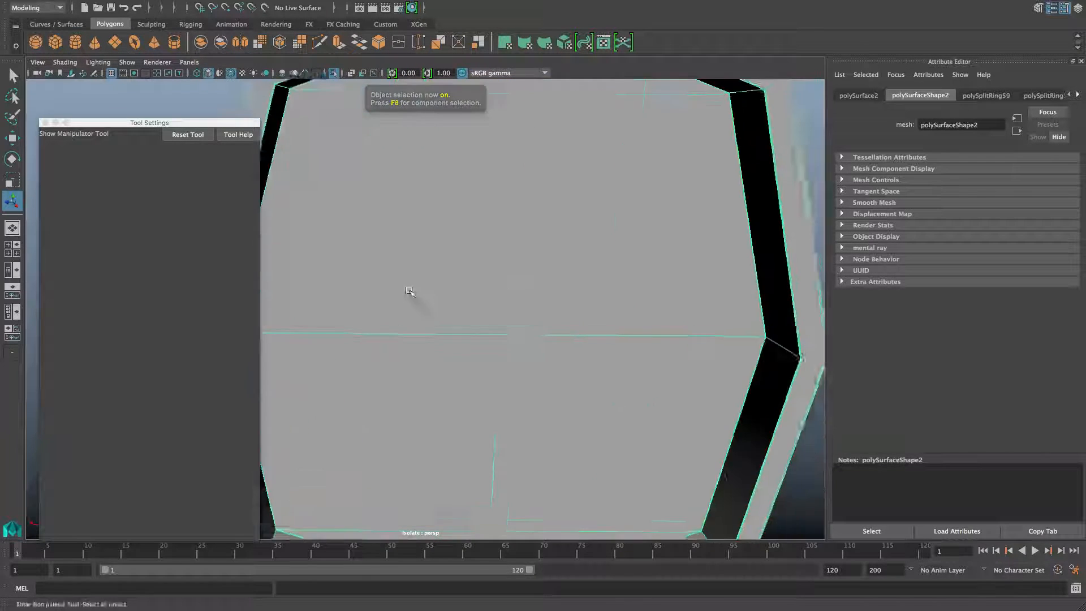
pyautogui.keyDown('alt'); pyautogui.moveTo(412, 296); pyautogui.dragTo(495, 252); pyautogui.keyUp('alt')
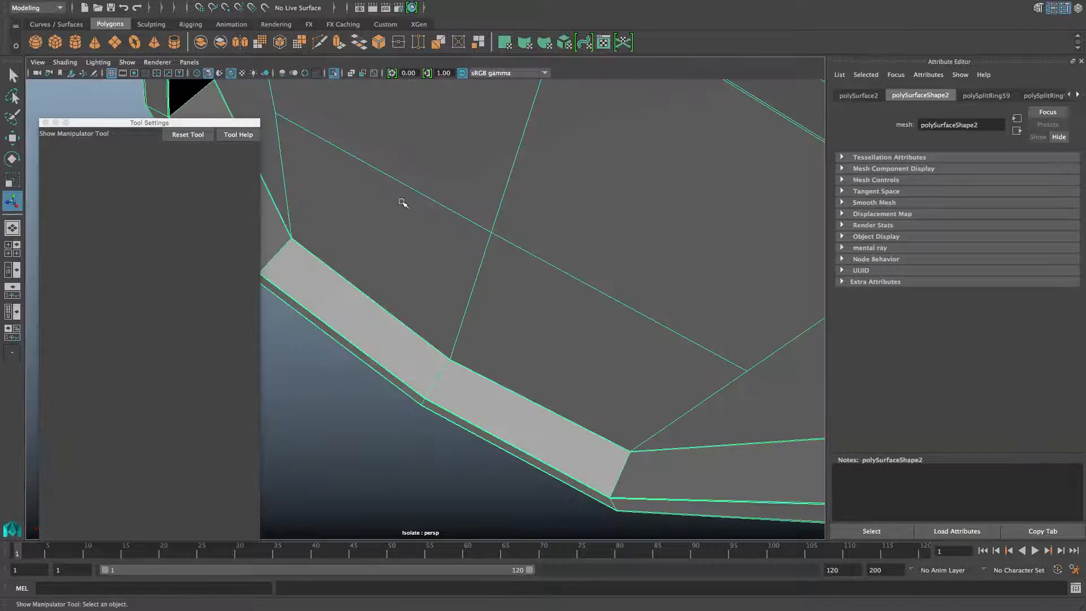
pyautogui.keyDown('alt'); pyautogui.moveTo(496, 307); pyautogui.dragTo(498, 189, button='middle'); pyautogui.keyUp('alt')
pyautogui.moveTo(451, 198); pyautogui.dragTo(454, 238, button='right')
pyautogui.click(443, 240)
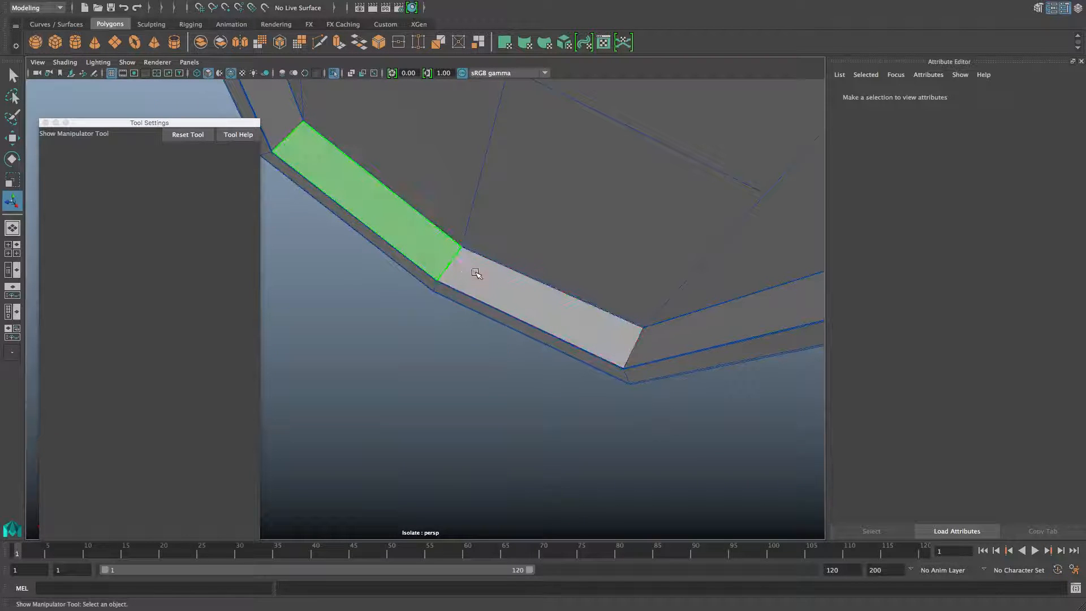
pyautogui.click(473, 272)
pyautogui.click(512, 282)
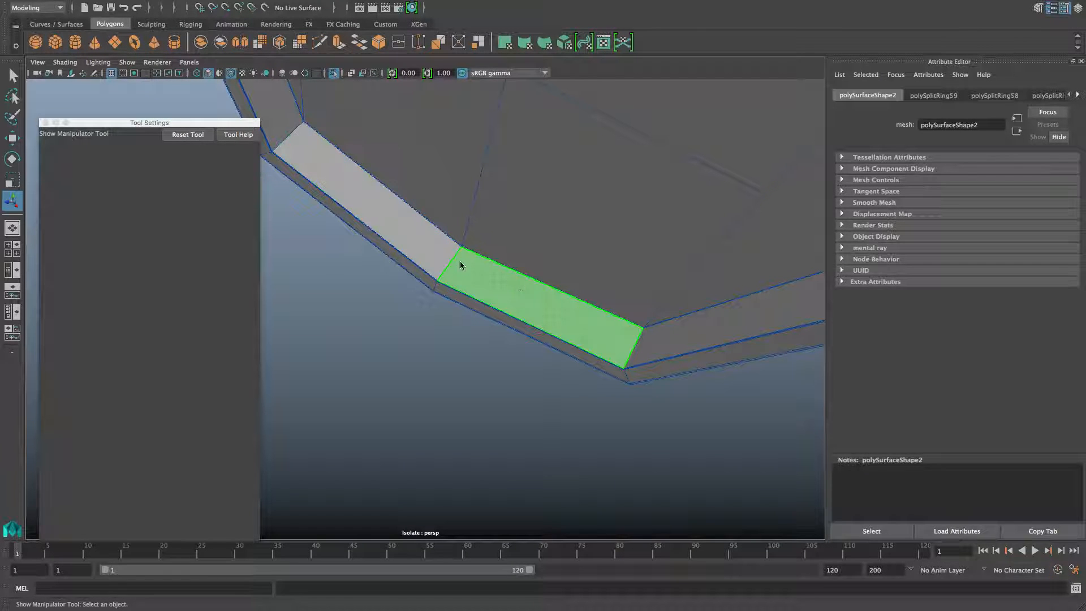
pyautogui.press('Delete')
pyautogui.click(499, 244)
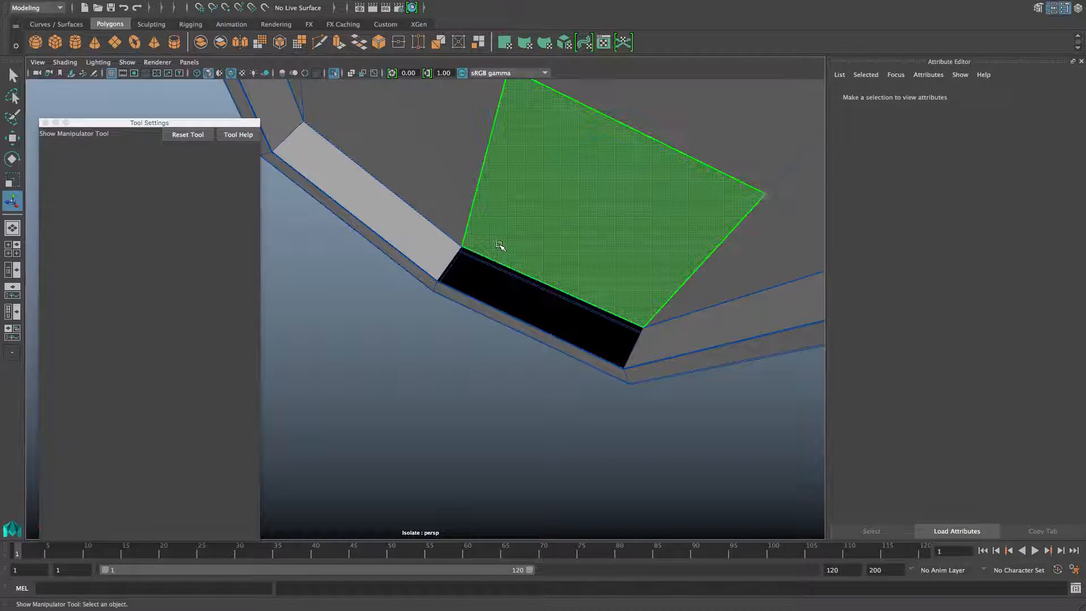
pyautogui.press('Delete')
pyautogui.keyDown('alt'); pyautogui.moveTo(509, 276); pyautogui.dragTo(506, 257); pyautogui.keyUp('alt')
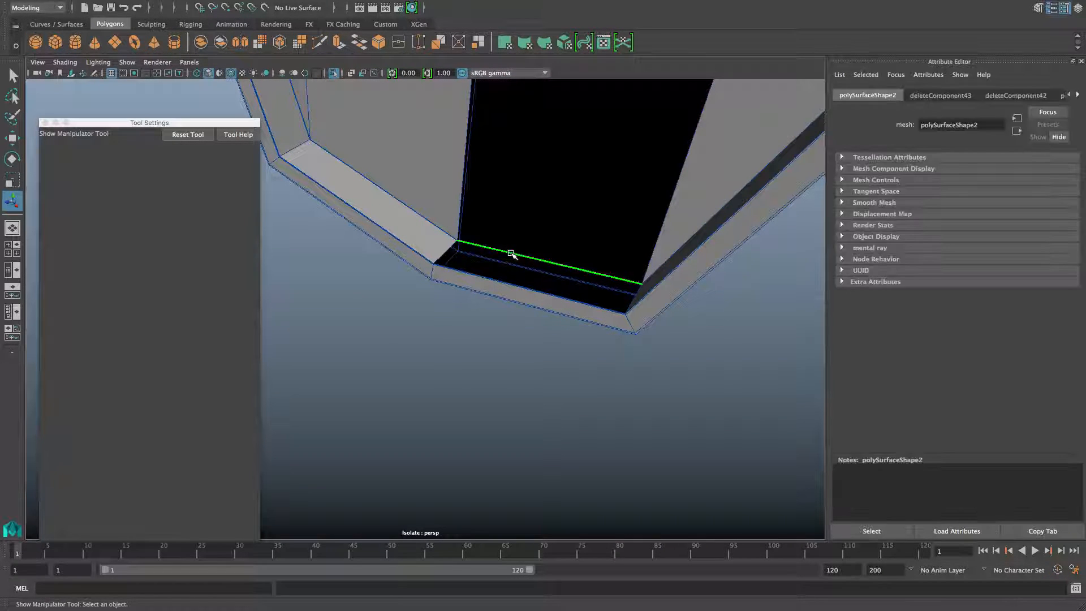
# Try to delete the exposed inner edge beside the opening, and undo the edge and face deletions.
pyautogui.press('Delete')
pyautogui.keyDown('alt'); pyautogui.moveTo(511, 257); pyautogui.dragTo(470, 286); pyautogui.keyUp('alt')
pyautogui.press('super+z')
pyautogui.press('super+z')
pyautogui.press('super+z')
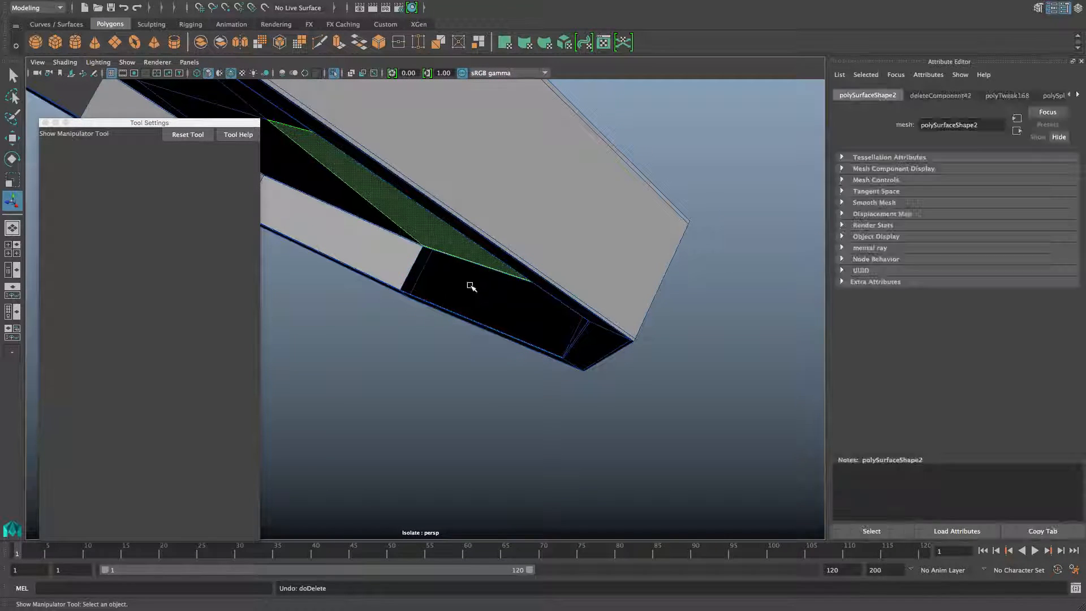
# Try to insert an edge loop across the cap beside its middle edge, and undo the inserted loop.
pyautogui.keyDown('alt'); pyautogui.moveTo(469, 288); pyautogui.dragTo(498, 300); pyautogui.keyUp('alt')
pyautogui.keyDown('shift'); pyautogui.rightClick(501, 301); pyautogui.keyUp('shift')
pyautogui.keyDown('shift'); pyautogui.moveTo(505, 298); pyautogui.dragTo(457, 312, button='right'); pyautogui.keyUp('shift')
pyautogui.press('F8')
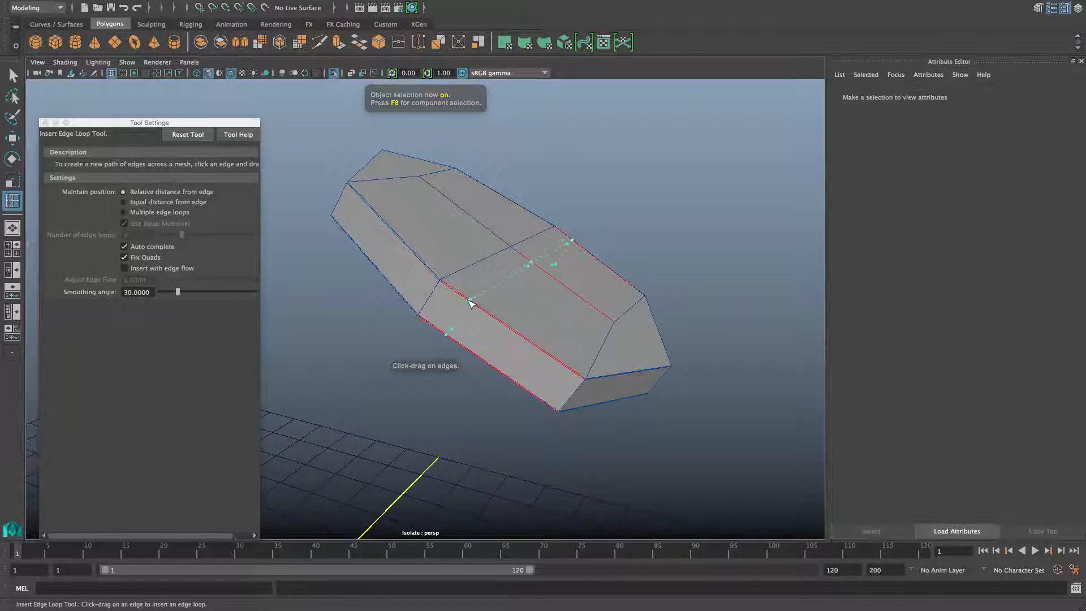
pyautogui.keyDown('alt'); pyautogui.moveTo(455, 302); pyautogui.dragTo(551, 262); pyautogui.keyUp('alt')
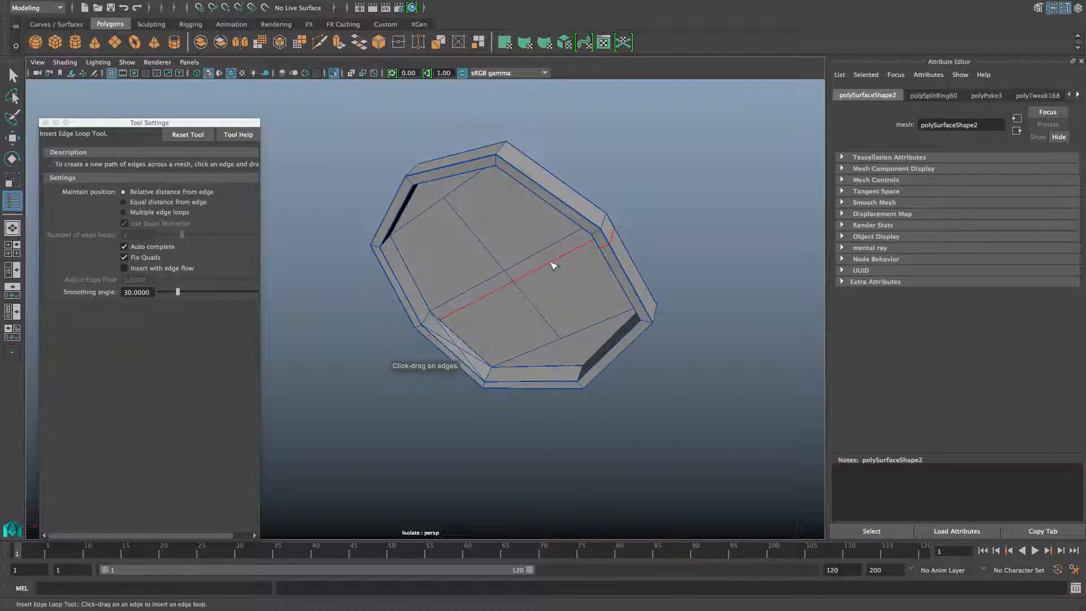
pyautogui.hotkey('ctrl', 'z')
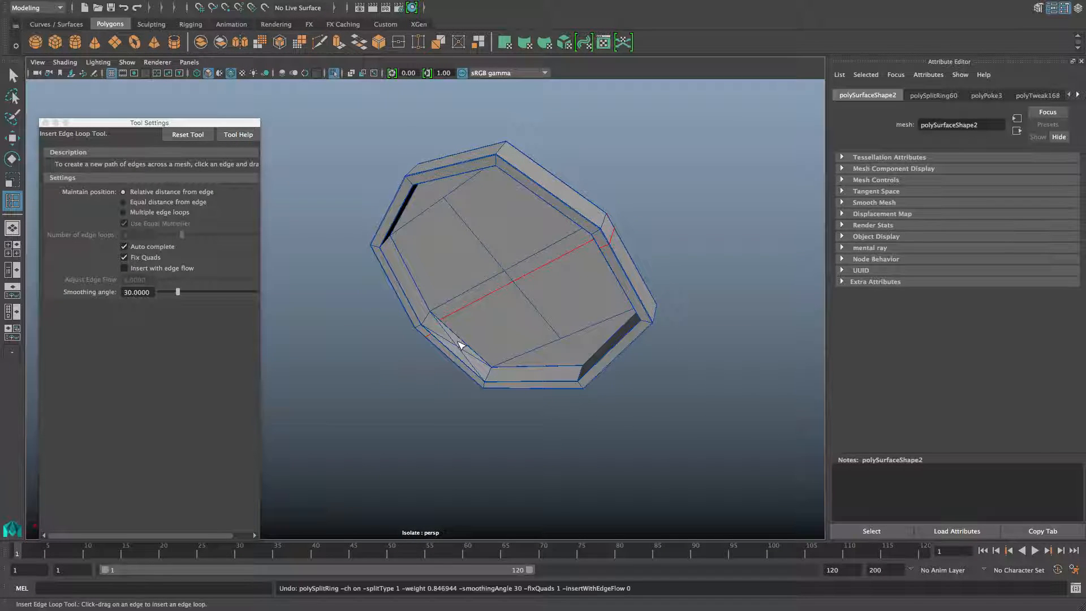
# Delete the four triangular faces of the poked rim segment on the cap's underside.
pyautogui.keyDown('alt'); pyautogui.moveTo(458, 342); pyautogui.dragTo(502, 313); pyautogui.keyUp('alt')
pyautogui.scroll(5, 469, 367)
pyautogui.press('q')
pyautogui.click(500, 333)
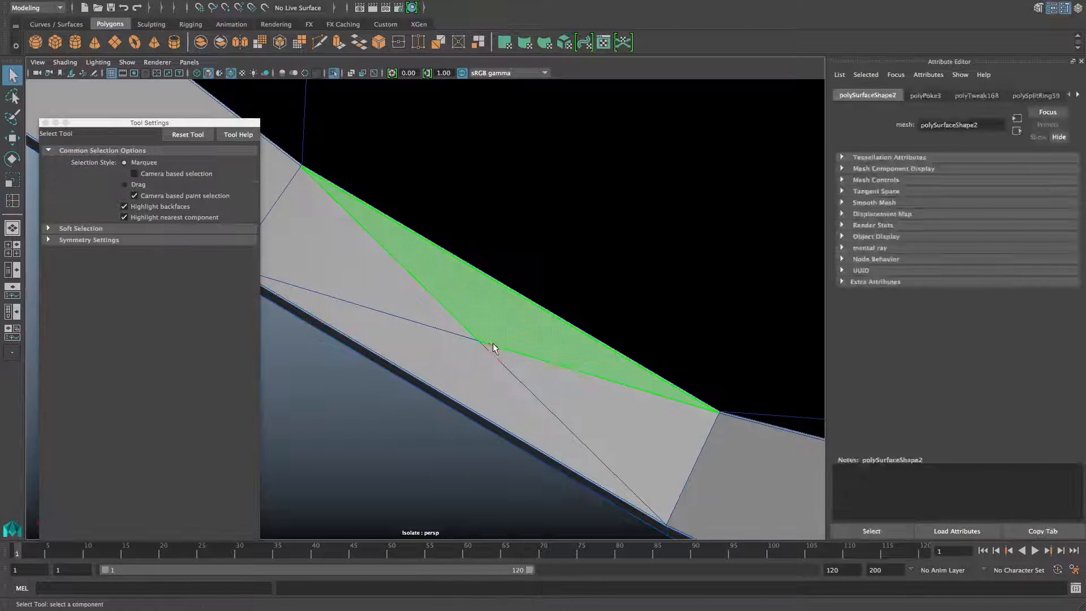
pyautogui.keyDown('ctrl'); pyautogui.click(497, 343); pyautogui.keyUp('ctrl')
pyautogui.click(511, 362)
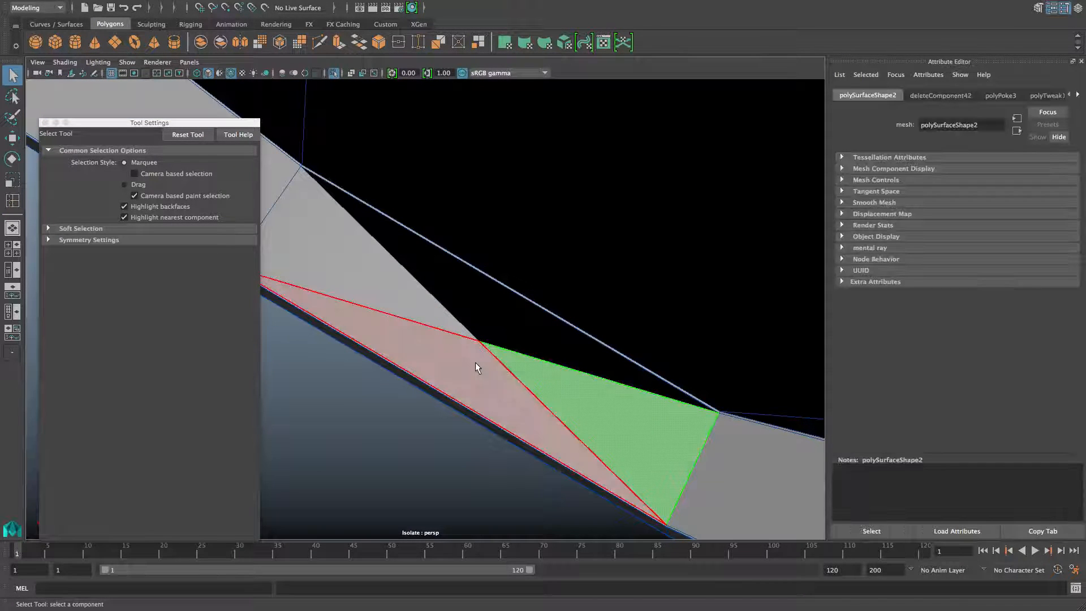
pyautogui.press('Delete')
pyautogui.click(476, 364)
pyautogui.press('Delete')
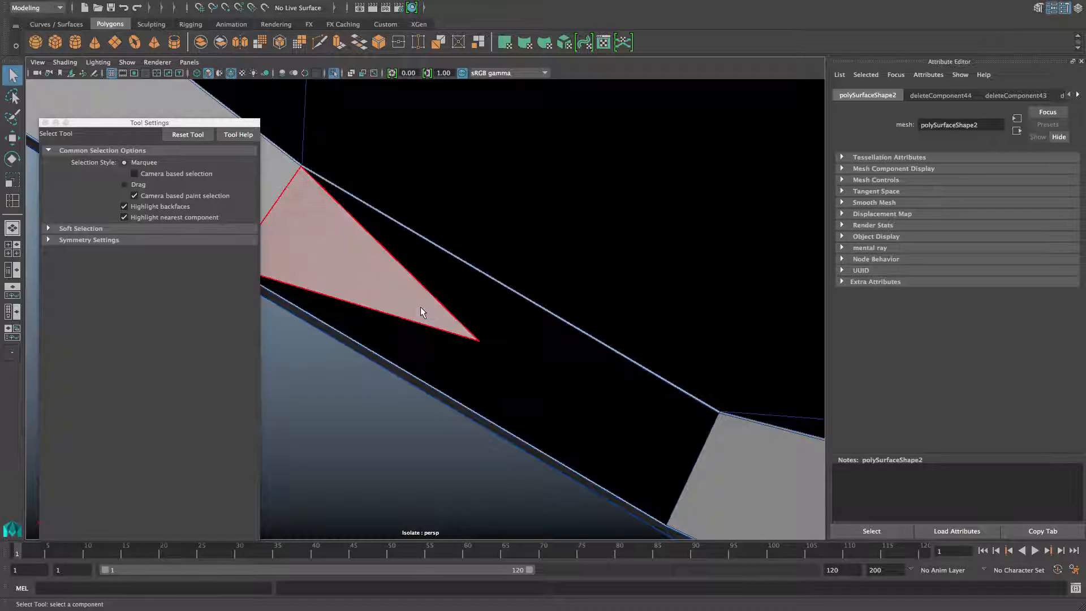
pyautogui.click(421, 307)
pyautogui.press('Delete')
# Select the border edges of the open rim segment and fill the hole with a single face.
pyautogui.moveTo(454, 261); pyautogui.dragTo(453, 229, button='right')
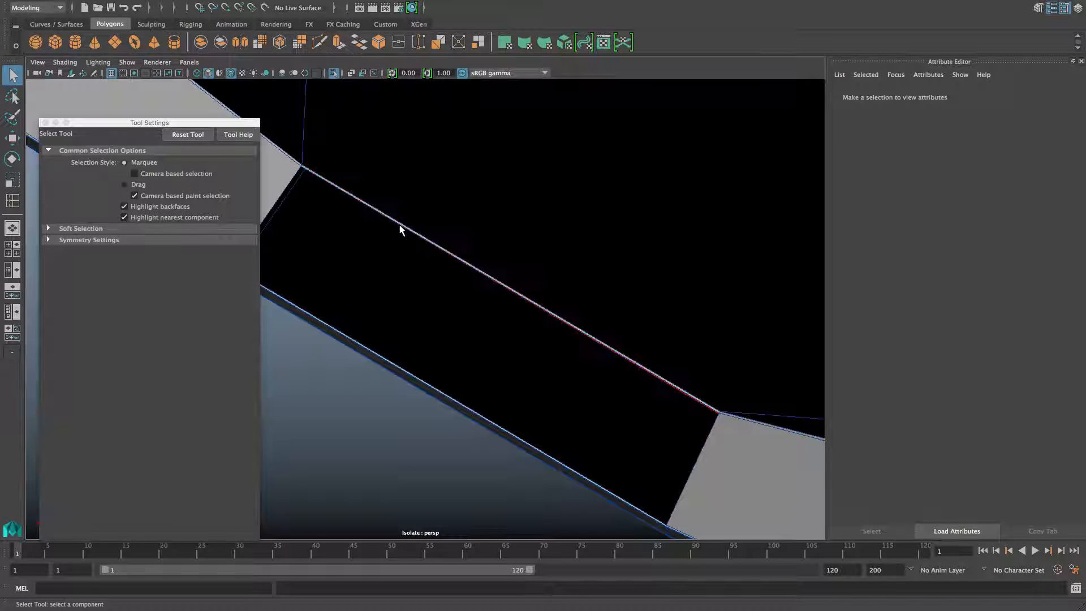
pyautogui.keyDown('alt'); pyautogui.moveTo(400, 229); pyautogui.dragTo(382, 135); pyautogui.keyUp('alt')
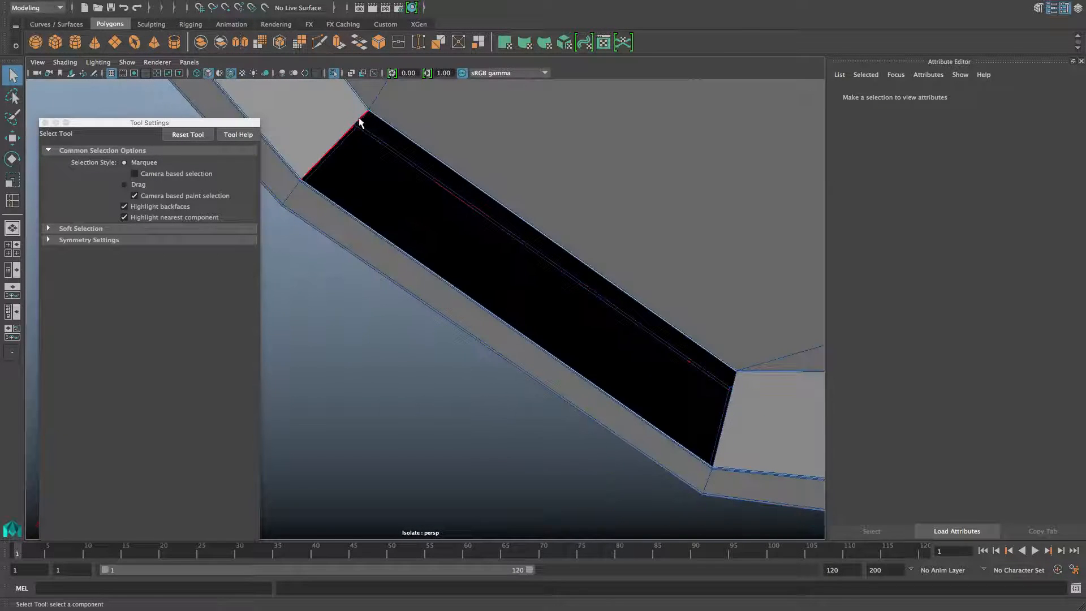
pyautogui.doubleClick(357, 122)
pyautogui.press('f')
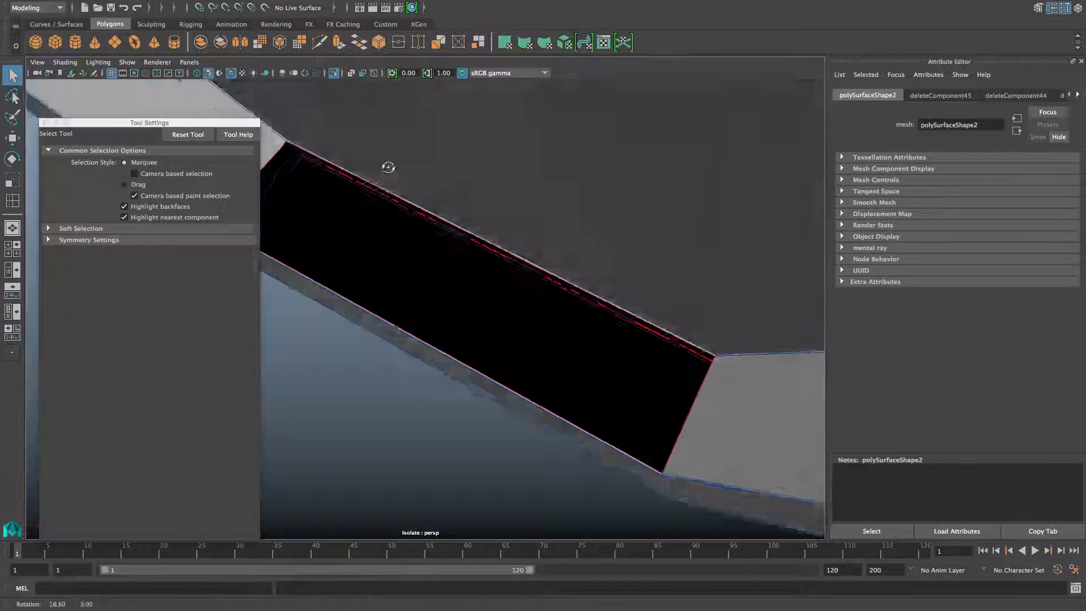
pyautogui.keyDown('alt'); pyautogui.moveTo(697, 457); pyautogui.dragTo(743, 394); pyautogui.keyUp('alt')
pyautogui.keyDown('shift'); pyautogui.moveTo(743, 394); pyautogui.dragTo(737, 531, button='right'); pyautogui.keyUp('shift')
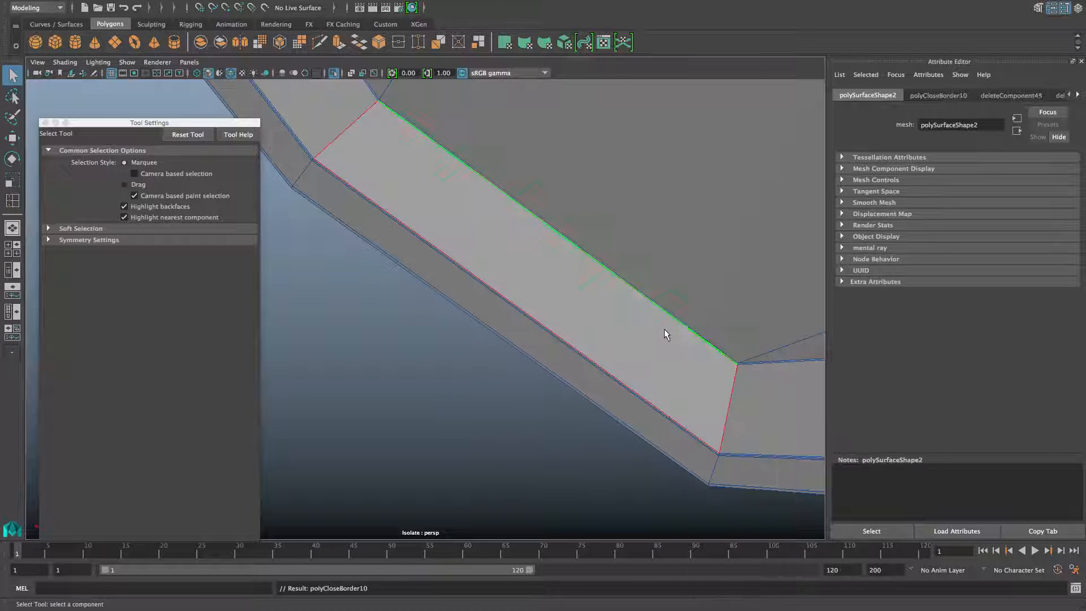
# Try to bevel the edge loop running across the middle of the cap, and undo the bevel.
pyautogui.keyDown('alt'); pyautogui.moveTo(566, 347); pyautogui.dragTo(623, 417); pyautogui.keyUp('alt')
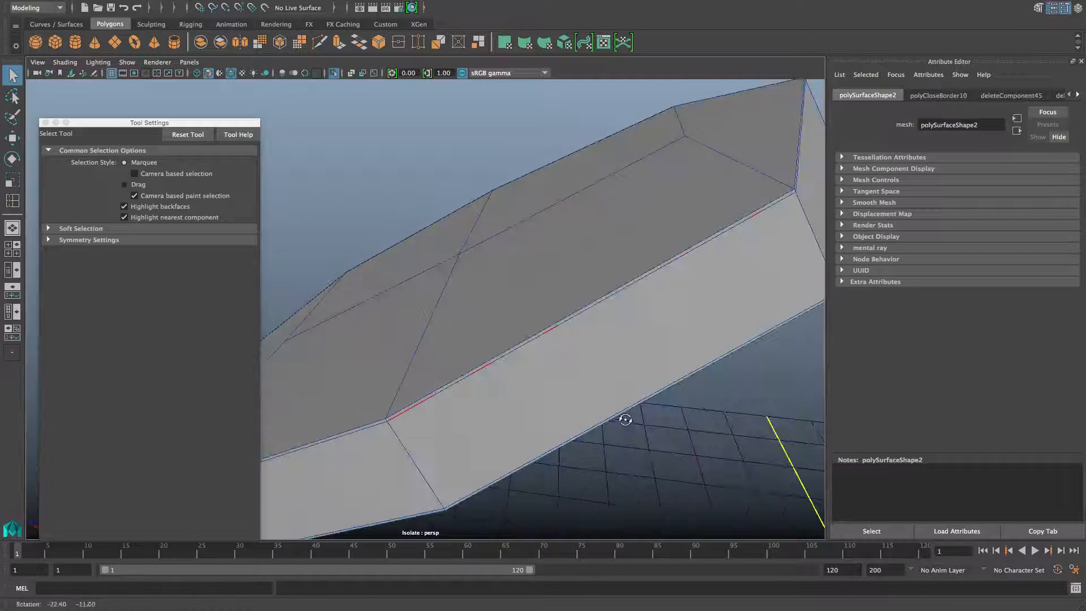
pyautogui.moveTo(535, 287); pyautogui.dragTo(530, 335, button='right')
pyautogui.moveTo(530, 259); pyautogui.dragTo(530, 259, button='right')
pyautogui.keyDown('alt'); pyautogui.moveTo(499, 381); pyautogui.dragTo(627, 304); pyautogui.keyUp('alt')
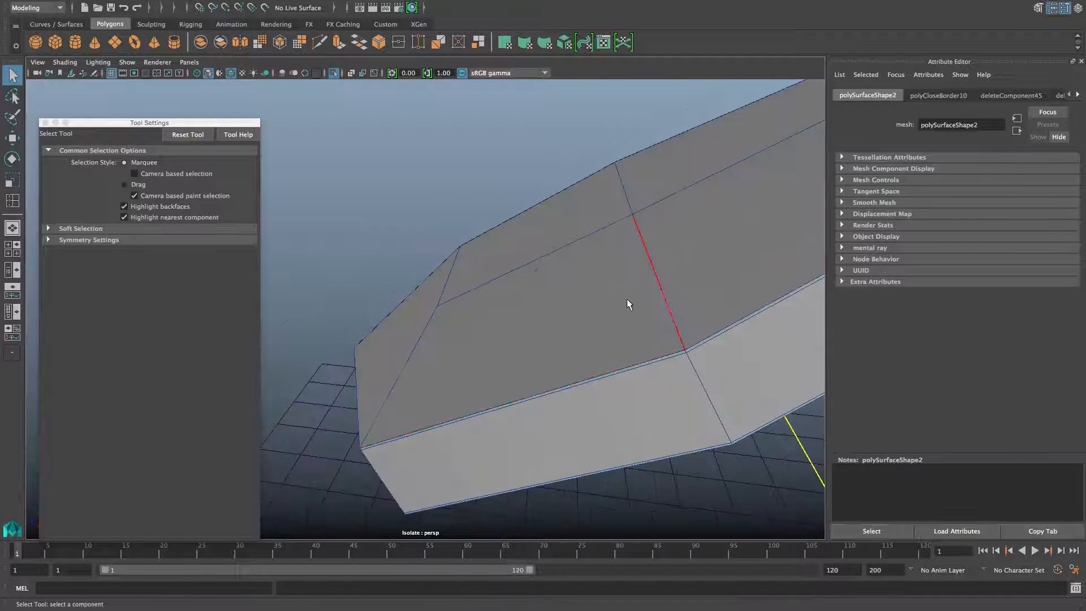
pyautogui.keyDown('shift'); pyautogui.moveTo(667, 296); pyautogui.dragTo(707, 297, button='right'); pyautogui.keyUp('shift')
pyautogui.keyDown('alt'); pyautogui.moveTo(692, 346); pyautogui.dragTo(613, 347); pyautogui.keyUp('alt')
pyautogui.press('super+z')
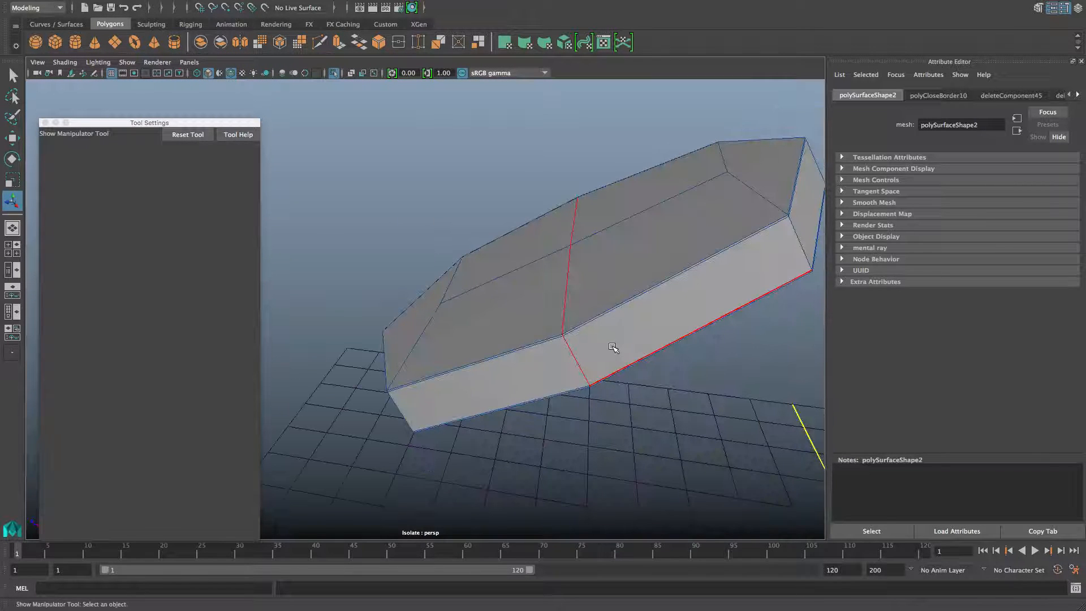
pyautogui.press('F8')
pyautogui.keyDown('shift'); pyautogui.moveTo(612, 336); pyautogui.dragTo(627, 297, button='right'); pyautogui.keyUp('shift')
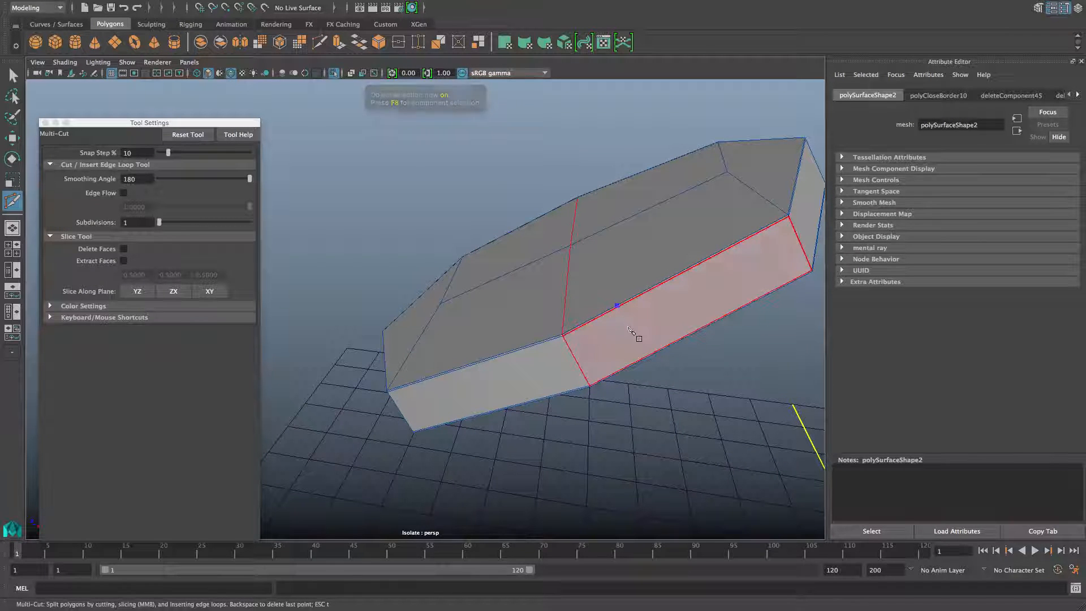
pyautogui.click(563, 336)
pyautogui.press('F8')
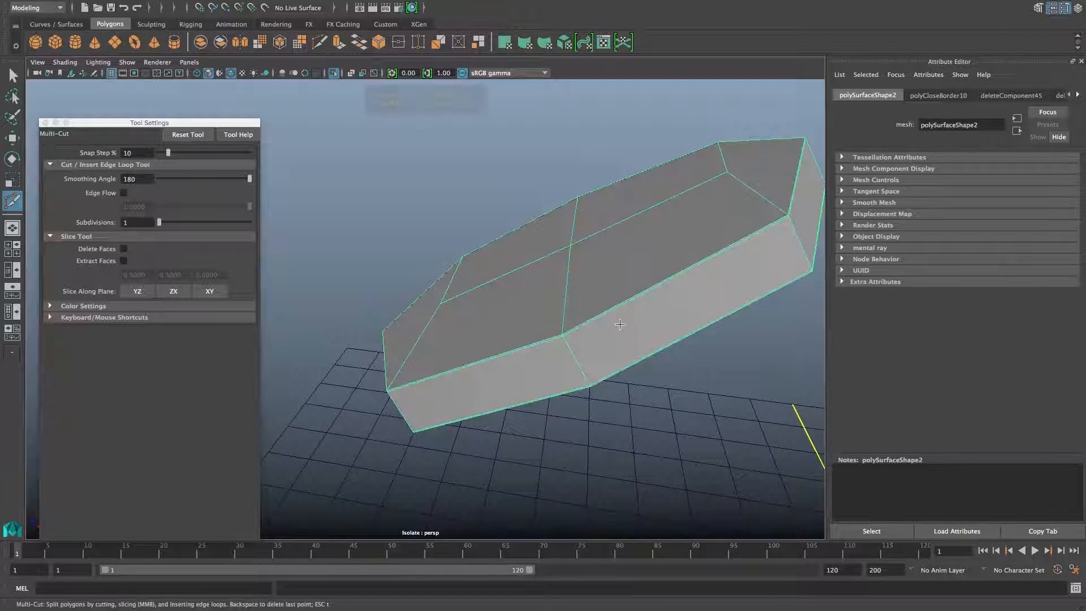
# Insert an edge loop on each side of the cap's middle edge loop.
pyautogui.keyDown('shift'); pyautogui.moveTo(617, 315); pyautogui.dragTo(559, 328, button='right'); pyautogui.keyUp('shift')
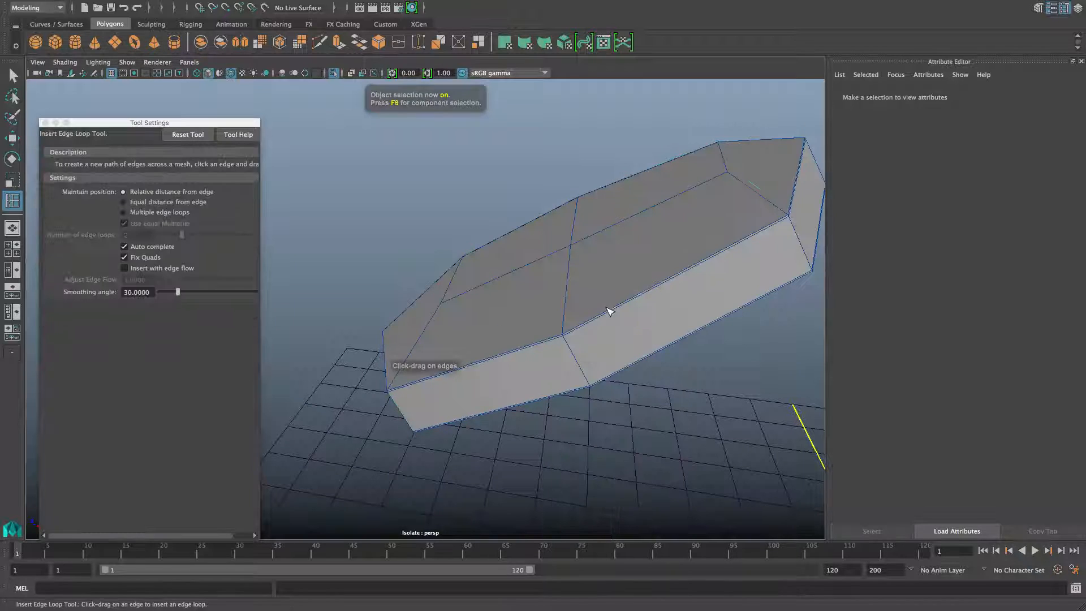
pyautogui.moveTo(604, 316); pyautogui.dragTo(534, 340)
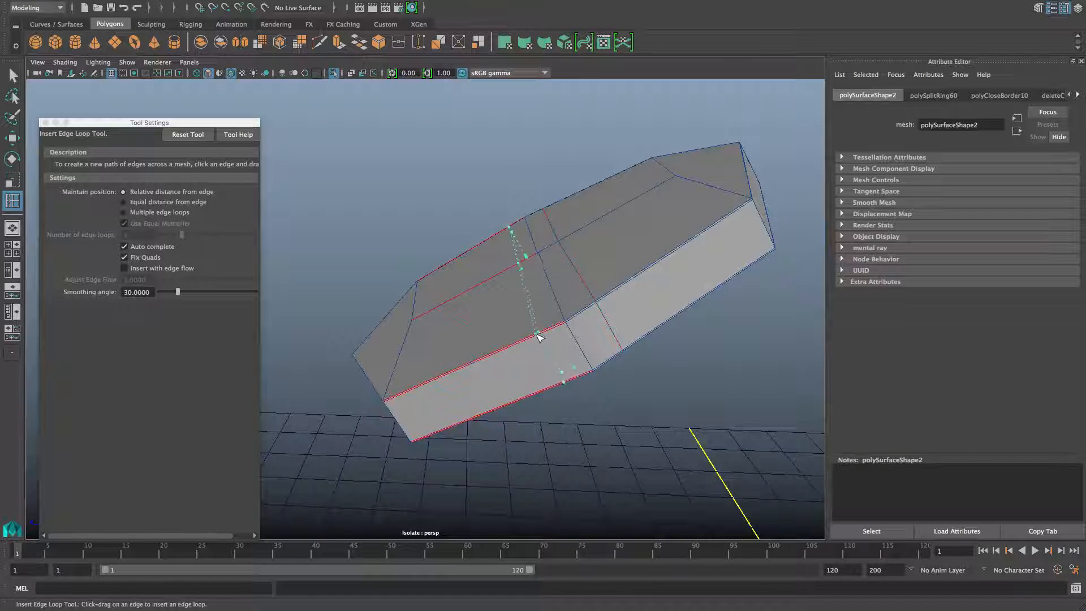
# Try to move the more distant inserted edge loop closer to the cap's middle loop, and undo the move.
pyautogui.moveTo(578, 293); pyautogui.dragTo(579, 260, button='right')
pyautogui.doubleClick(581, 277)
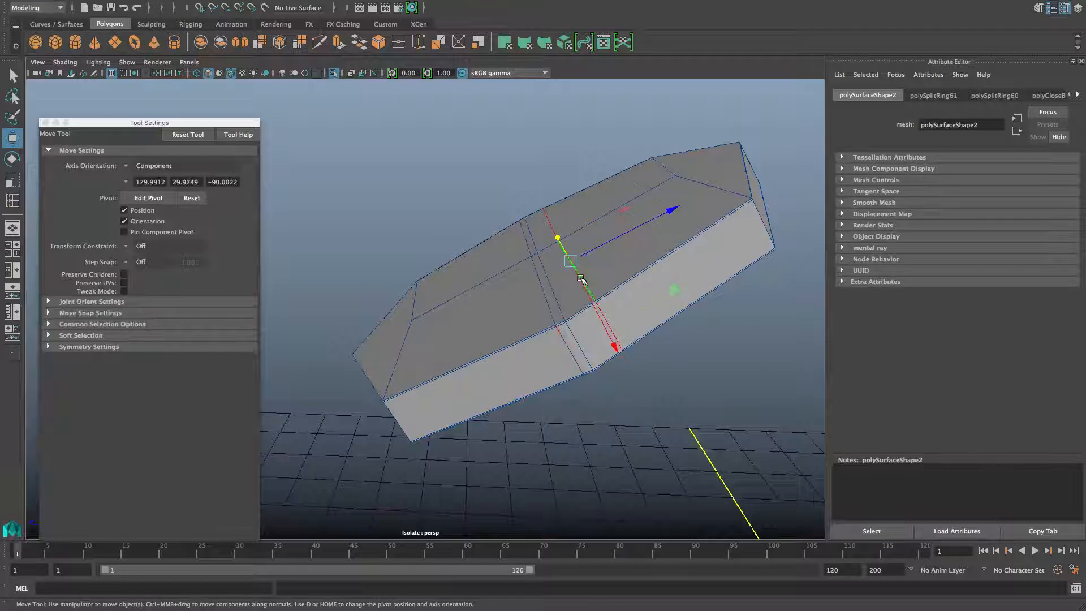
pyautogui.moveTo(670, 211); pyautogui.dragTo(665, 215, button='middle')
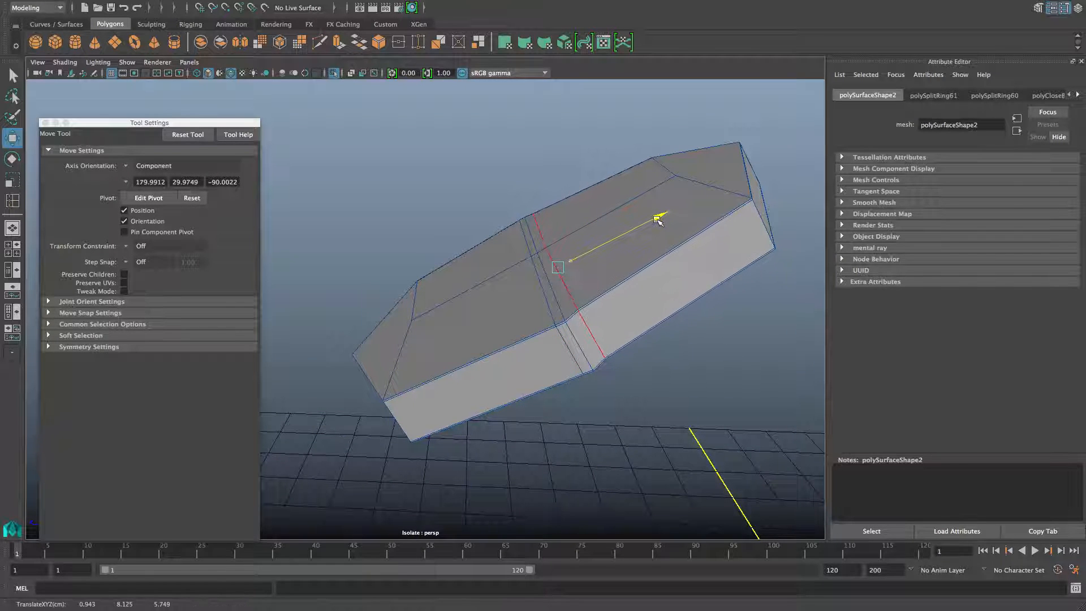
pyautogui.hotkey('ctrl', 'z')
# Slide the inserted edge loops with the Slide Edge tool so they sit close to the cap's middle loop.
pyautogui.keyDown('shift'); pyautogui.moveTo(646, 248); pyautogui.dragTo(627, 334, button='right'); pyautogui.keyUp('shift')
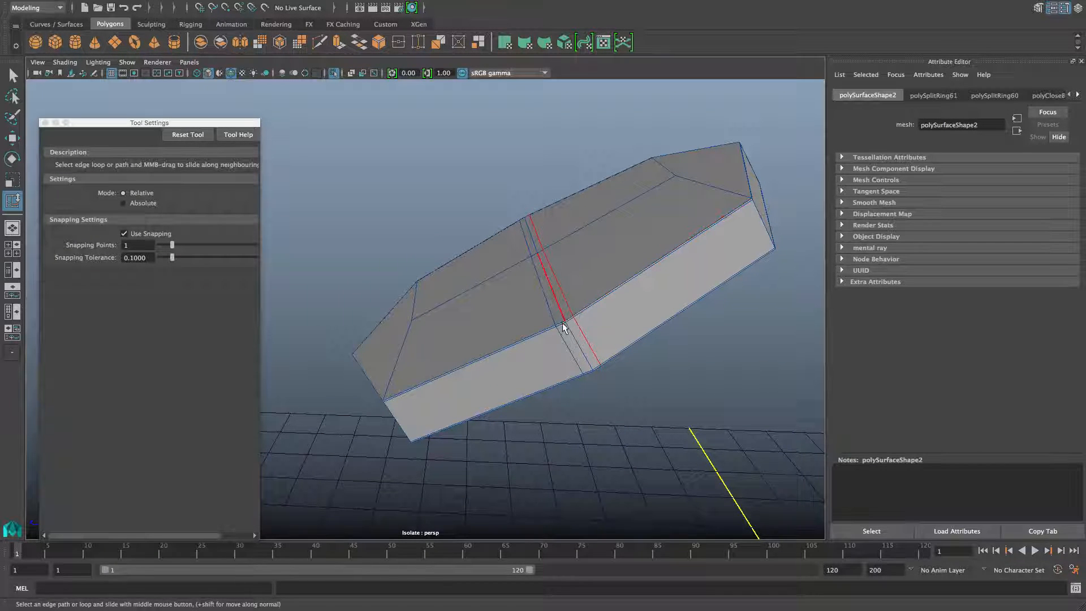
pyautogui.keyDown('alt'); pyautogui.moveTo(562, 327); pyautogui.dragTo(566, 315); pyautogui.keyUp('alt')
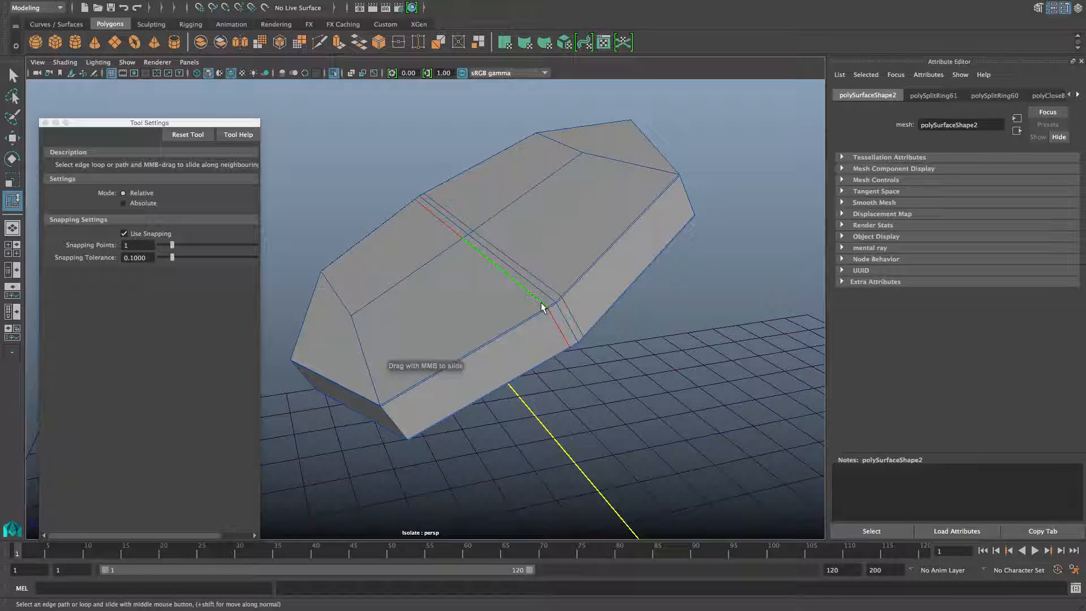
pyautogui.moveTo(513, 299); pyautogui.dragTo(520, 292, button='middle')
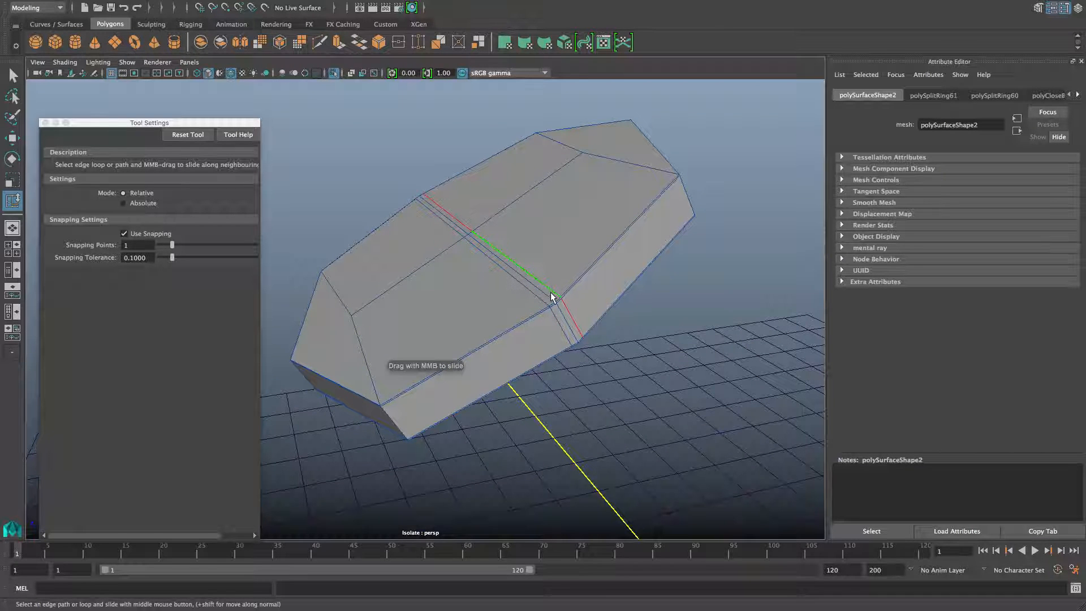
# Delete the middle edge loop between the two inserted loops and return to object selection.
pyautogui.keyDown('alt'); pyautogui.moveTo(553, 297); pyautogui.dragTo(536, 290); pyautogui.keyUp('alt')
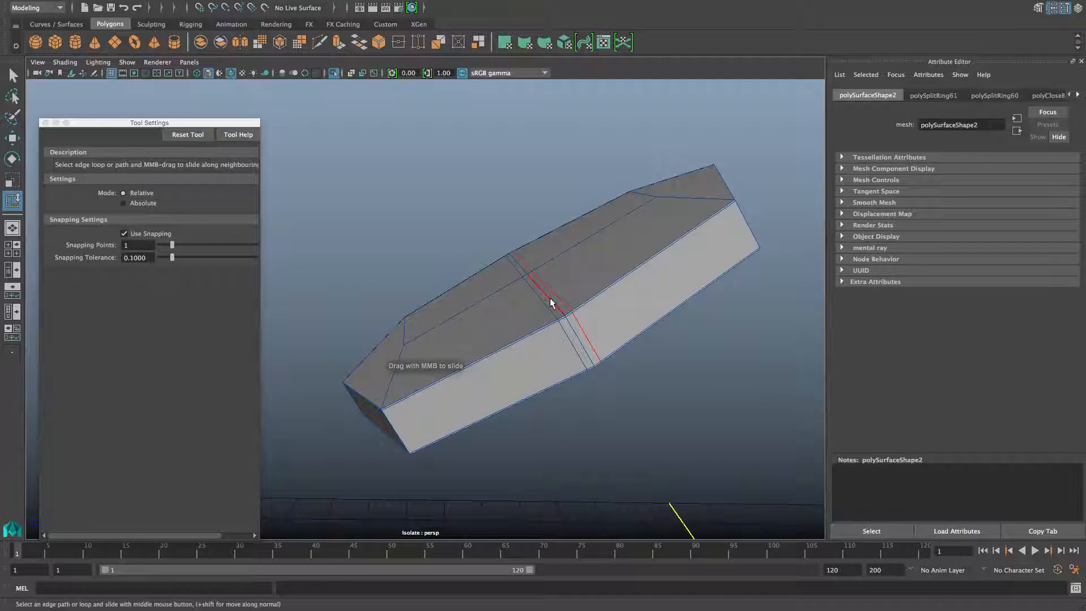
pyautogui.click(562, 310)
pyautogui.keyDown('shift'); pyautogui.moveTo(560, 310); pyautogui.dragTo(533, 322, button='right'); pyautogui.keyUp('shift')
pyautogui.moveTo(564, 326)
pyautogui.keyDown('alt'); pyautogui.mouseDown()
pyautogui.moveTo(492, 288)
pyautogui.moveTo(502, 245)
pyautogui.moveTo(533, 274)
pyautogui.moveTo(549, 327)
pyautogui.mouseUp(); pyautogui.keyUp('alt')
pyautogui.press('F8')
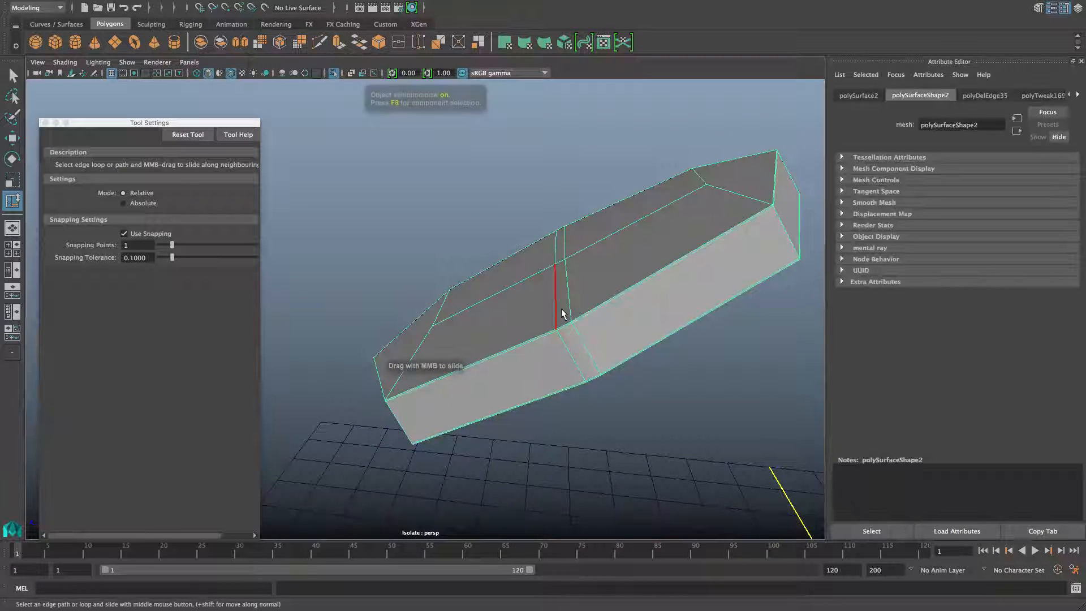
pyautogui.scroll(-5, 561, 308)
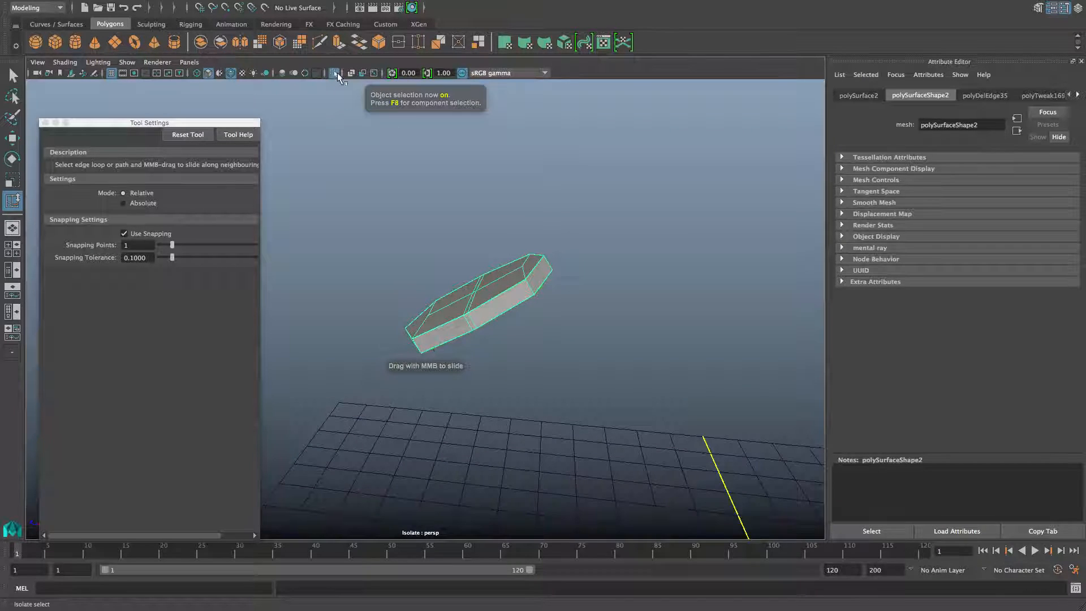
# Turn off isolation of the cap and check its smoothed preview in place on the can's spout.
pyautogui.click(334, 72)
pyautogui.keyDown('alt'); pyautogui.moveTo(528, 326); pyautogui.dragTo(420, 263); pyautogui.keyUp('alt')
pyautogui.press('3')
pyautogui.scroll(5, 509, 301)
pyautogui.keyDown('alt'); pyautogui.moveTo(478, 280); pyautogui.dragTo(526, 308); pyautogui.keyUp('alt')
pyautogui.press('1')
pyautogui.moveTo(453, 297)
pyautogui.keyDown('alt'); pyautogui.mouseDown()
pyautogui.moveTo(529, 331)
pyautogui.moveTo(469, 303)
pyautogui.mouseUp(); pyautogui.keyUp('alt')
# Select the end vertices of the cap's two close loops on both sides and scale them along the object's X axis with default Scale settings.
pyautogui.moveTo(462, 287); pyautogui.dragTo(417, 286, button='right')
pyautogui.moveTo(477, 290); pyautogui.dragTo(527, 345)
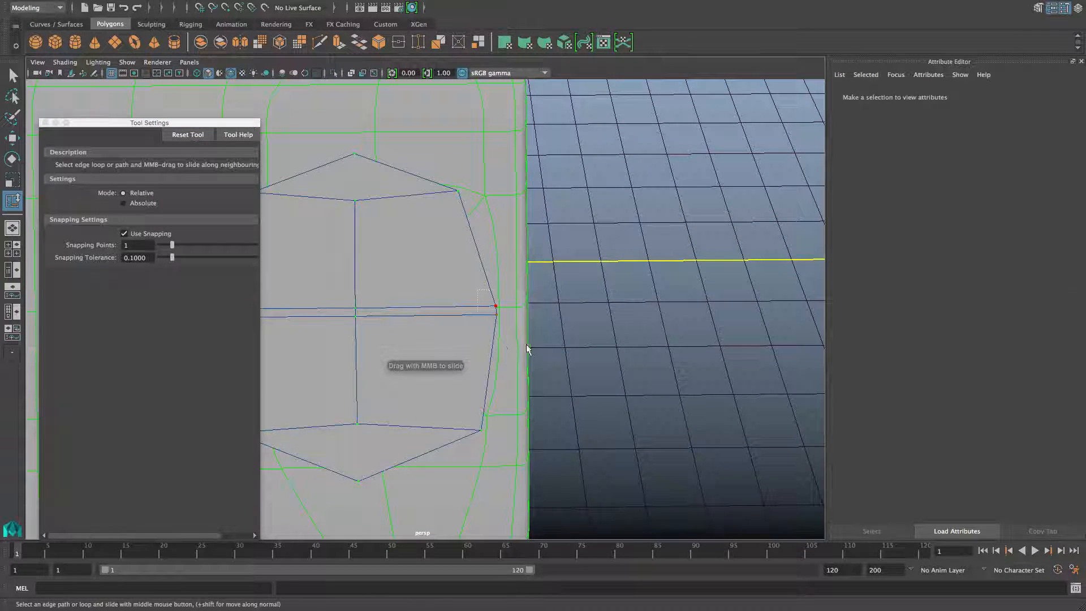
pyautogui.keyDown('alt'); pyautogui.moveTo(459, 334); pyautogui.dragTo(574, 354, button='middle'); pyautogui.keyUp('alt')
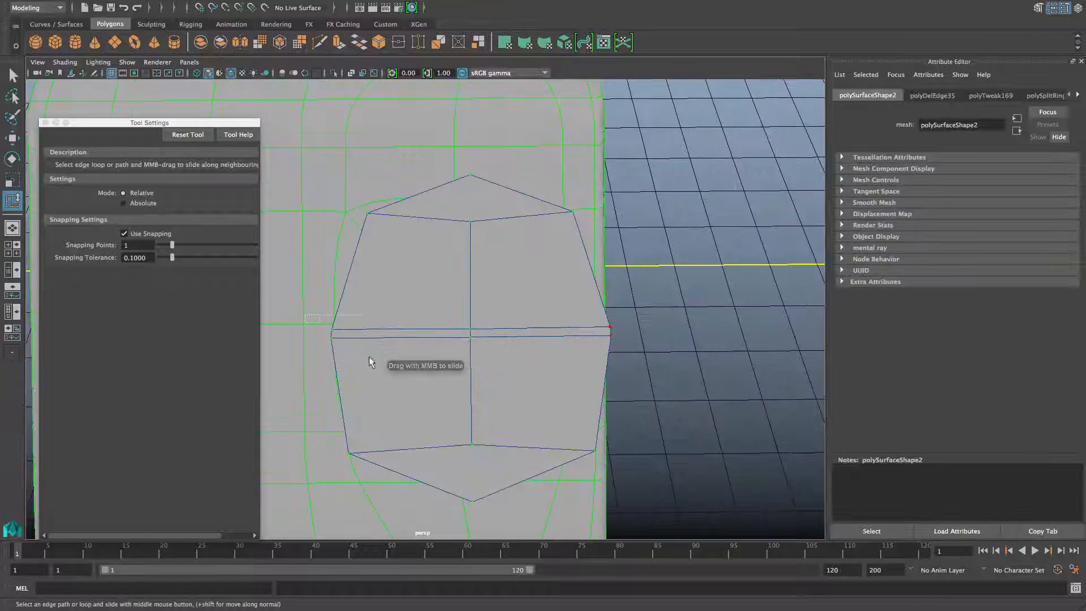
pyautogui.keyDown('alt'); pyautogui.moveTo(383, 367); pyautogui.dragTo(373, 360); pyautogui.keyUp('alt')
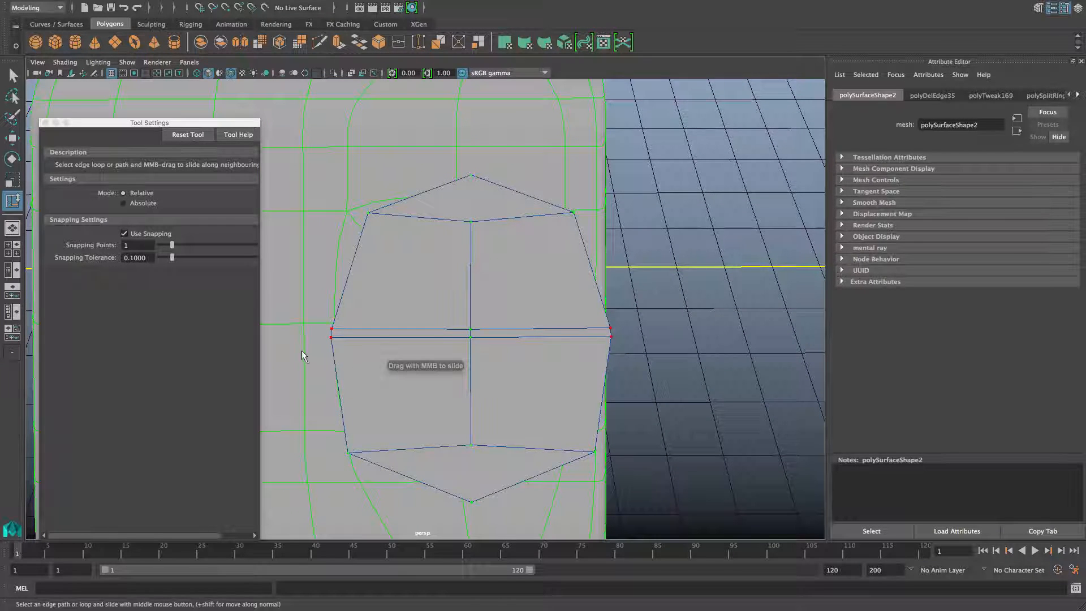
pyautogui.keyDown('alt'); pyautogui.moveTo(496, 374); pyautogui.dragTo(399, 320); pyautogui.keyUp('alt')
pyautogui.press('3')
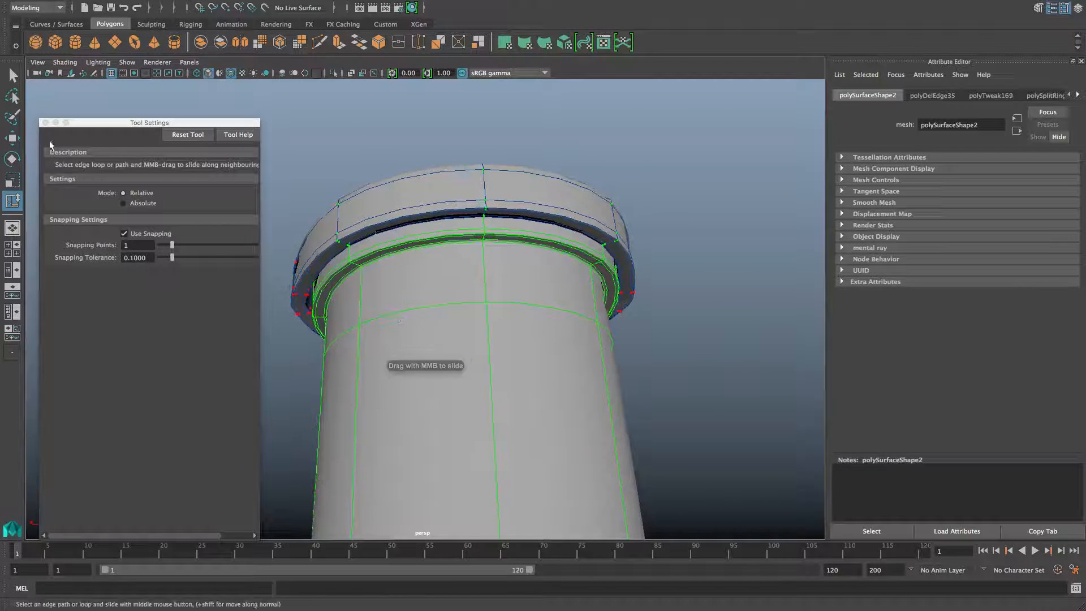
pyautogui.click(44, 122)
pyautogui.press('r')
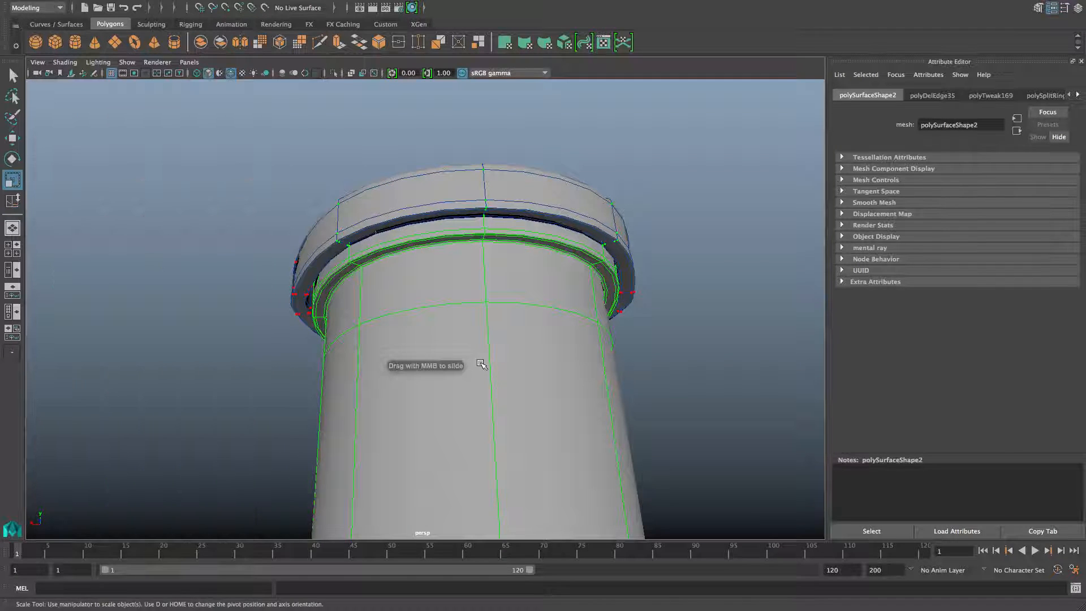
pyautogui.moveTo(478, 351)
pyautogui.keyDown('alt'); pyautogui.mouseDown()
pyautogui.moveTo(458, 348)
pyautogui.moveTo(476, 346)
pyautogui.mouseUp(); pyautogui.keyUp('alt')
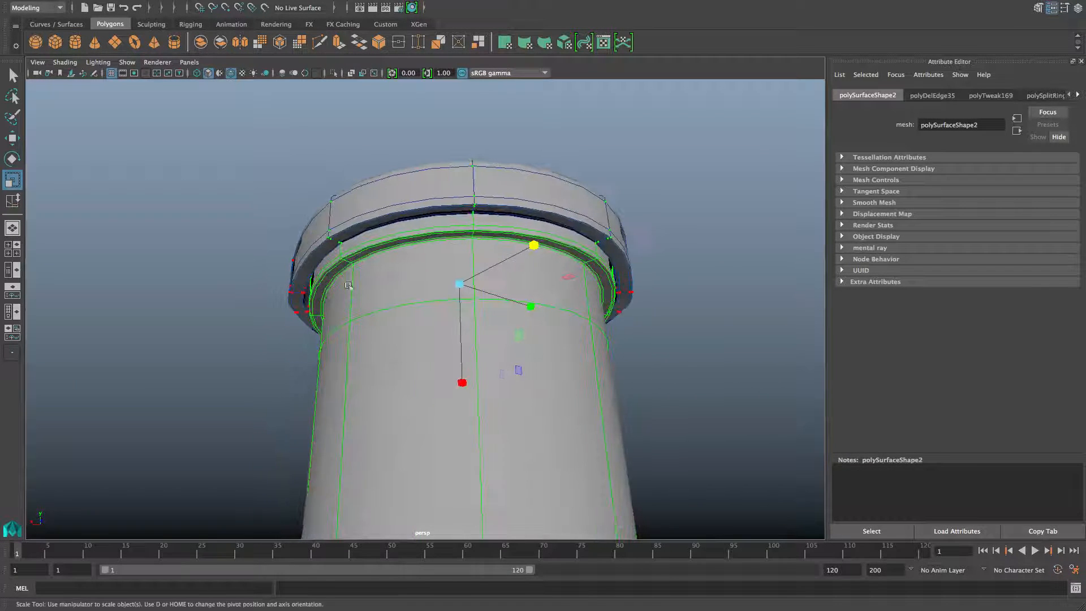
pyautogui.doubleClick(14, 182)
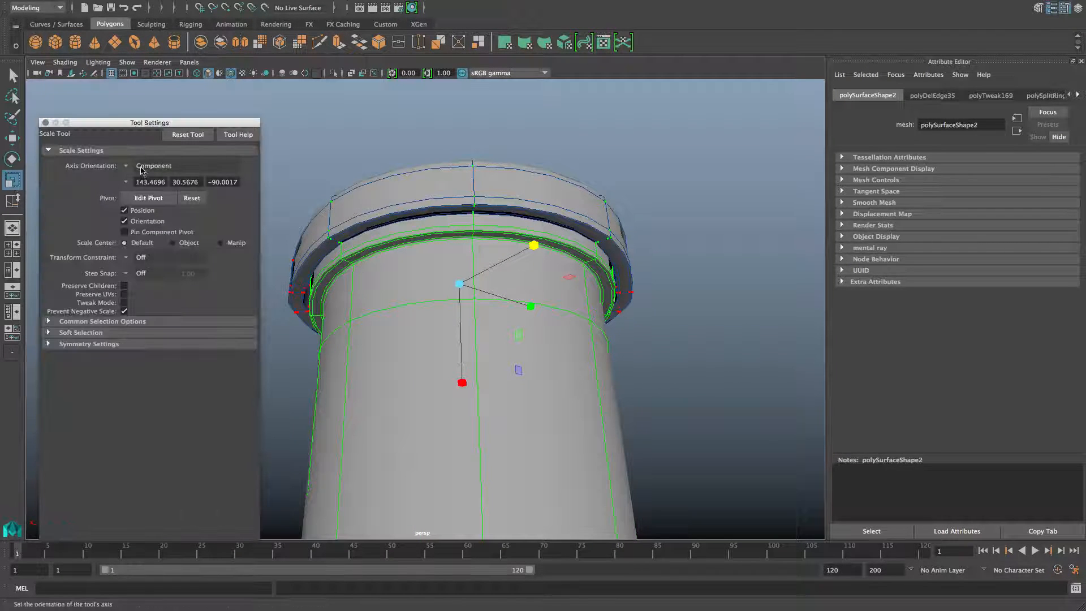
pyautogui.click(182, 137)
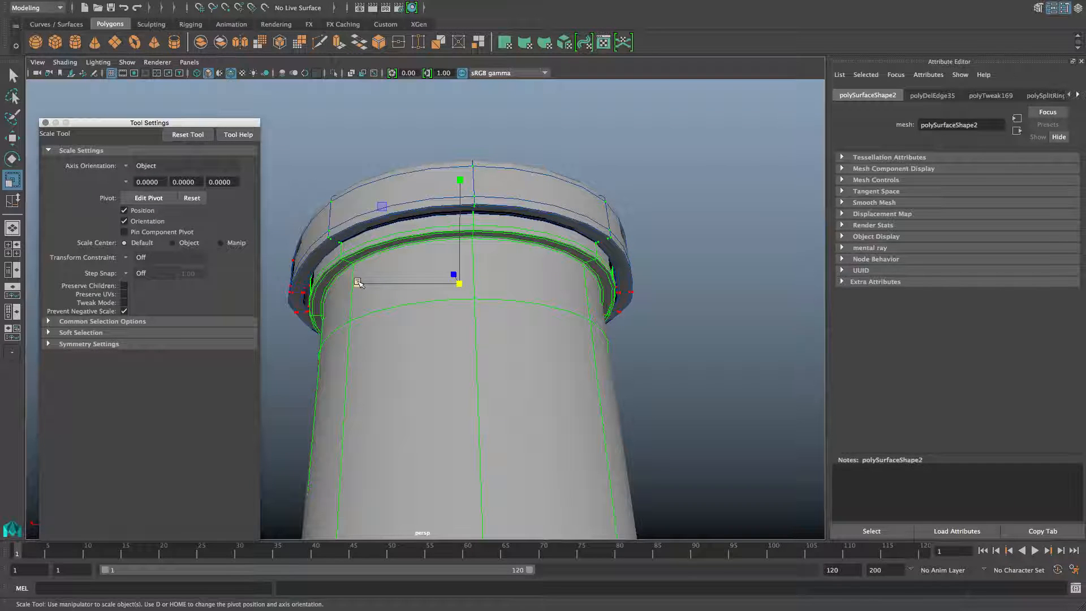
pyautogui.moveTo(357, 281); pyautogui.dragTo(545, 378)
pyautogui.press('1')
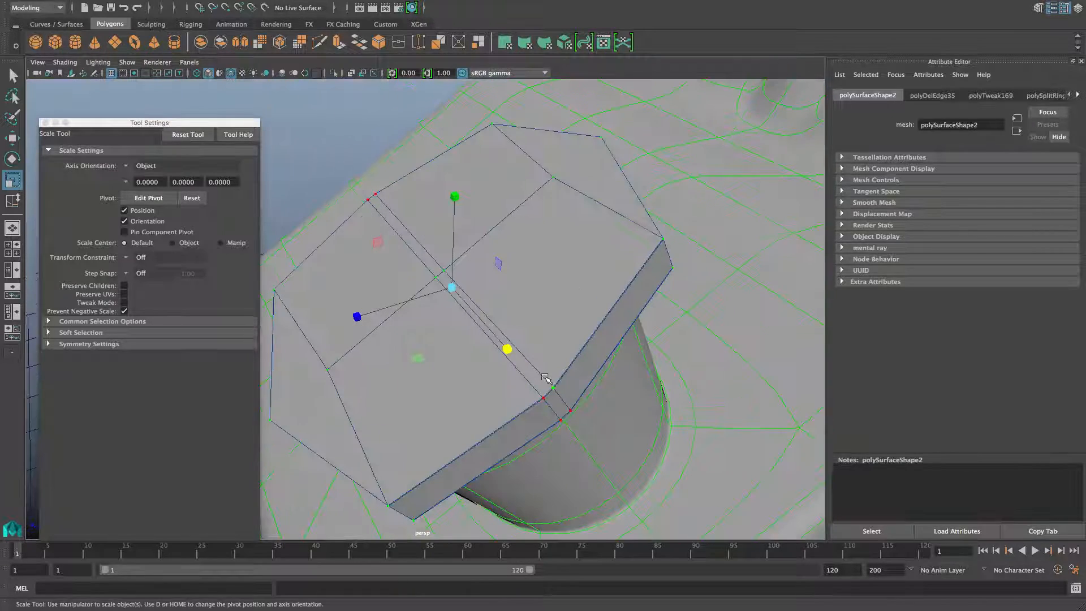
pyautogui.press('F8')
# Examine how the cap sits on the can's spout from several angles, checking both the cap and body meshes.
pyautogui.scroll(-5, 546, 373)
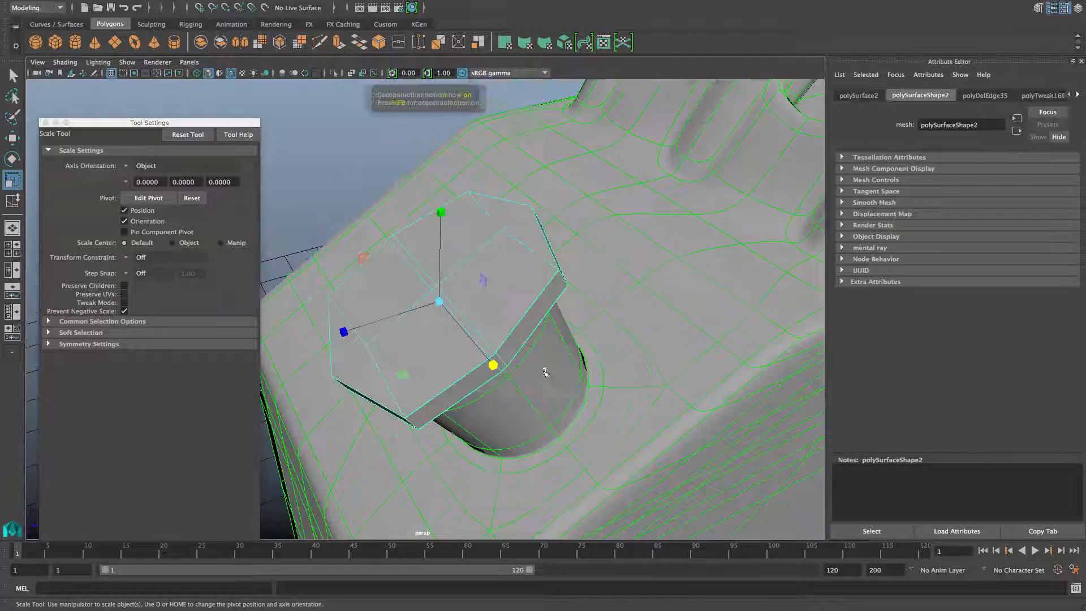
pyautogui.keyDown('alt'); pyautogui.moveTo(451, 252); pyautogui.dragTo(490, 287); pyautogui.keyUp('alt')
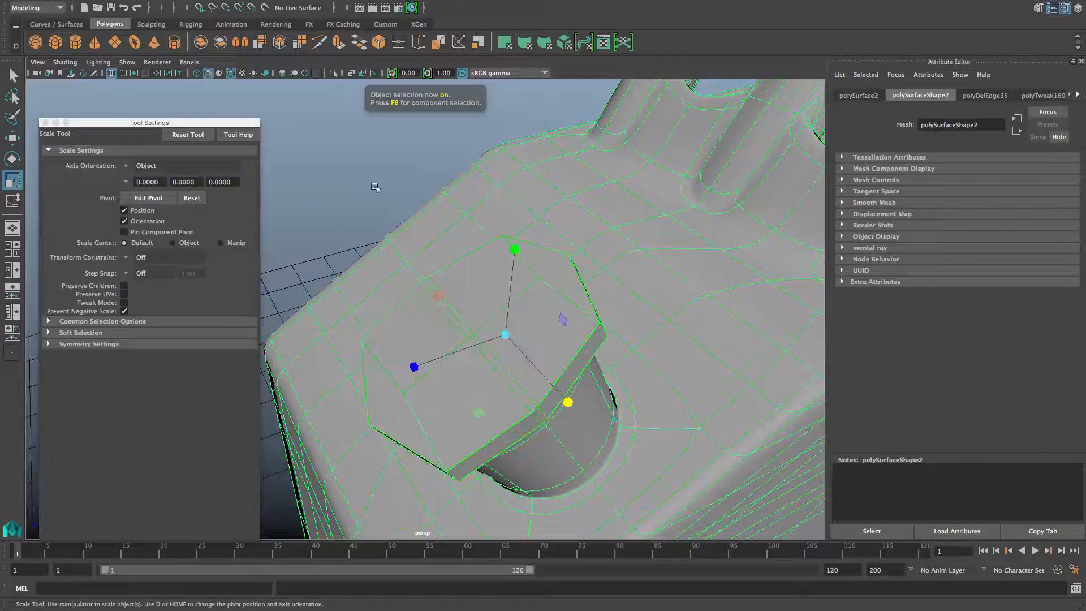
pyautogui.keyDown('alt'); pyautogui.moveTo(506, 407); pyautogui.dragTo(451, 360); pyautogui.keyUp('alt')
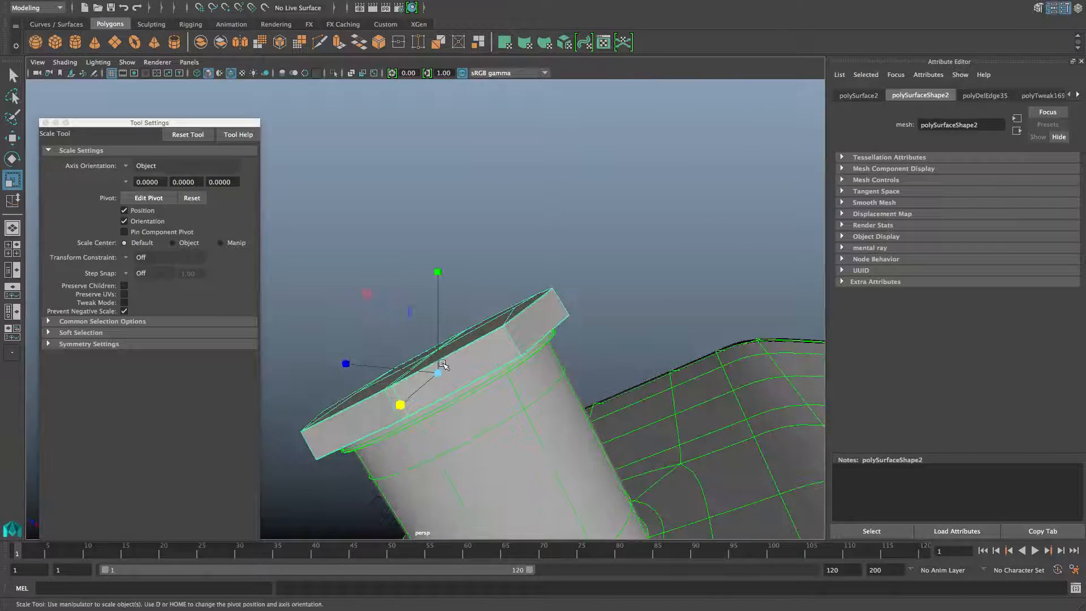
pyautogui.click(513, 384)
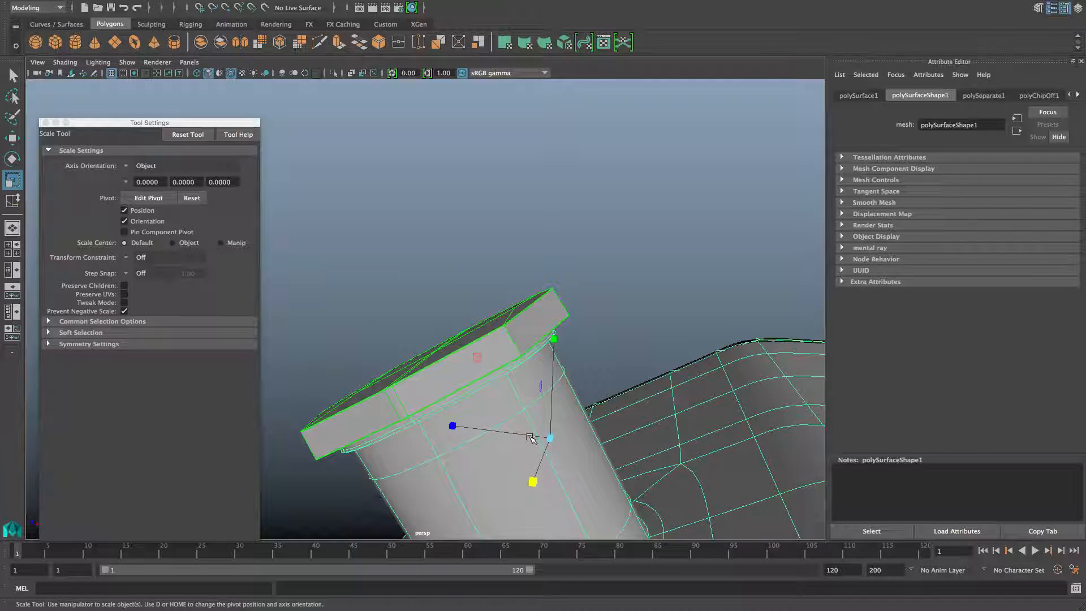
pyautogui.press('F8')
pyautogui.scroll(-3, 526, 439)
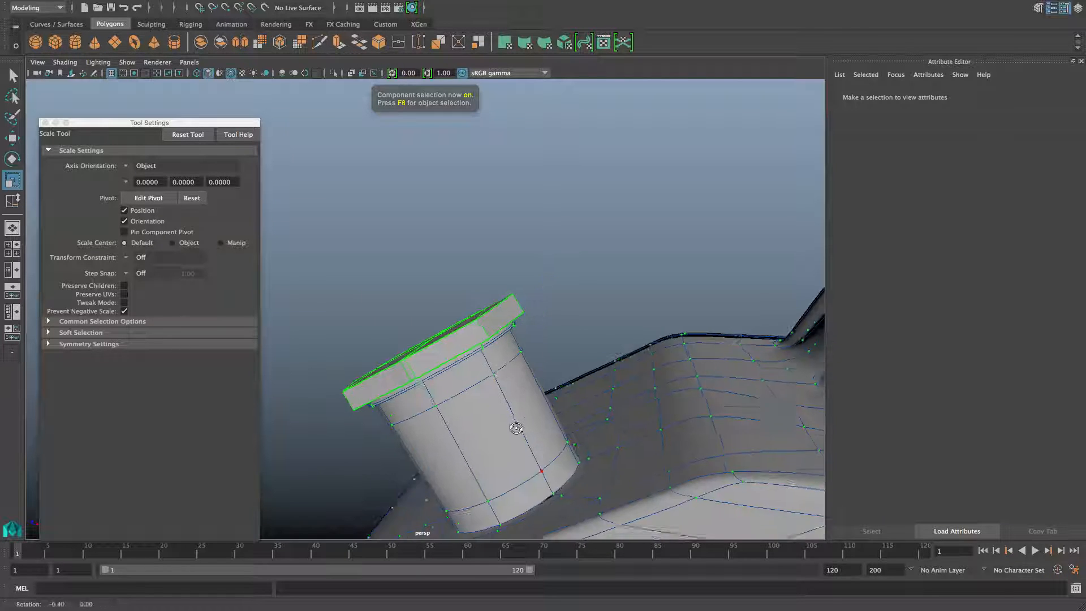
pyautogui.keyDown('alt'); pyautogui.moveTo(516, 427); pyautogui.dragTo(479, 378); pyautogui.keyUp('alt')
pyautogui.press('F8')
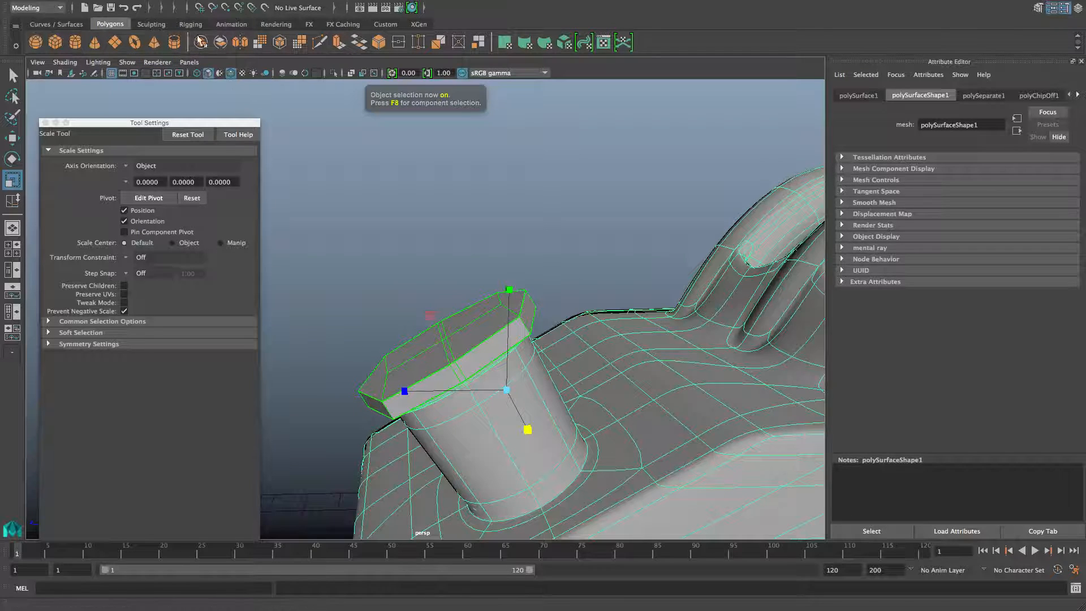
# Create a polygon pipe and move it up and forward until it sits above the spout cap.
pyautogui.keyDown('alt'); pyautogui.moveTo(472, 402); pyautogui.dragTo(422, 355, button='right'); pyautogui.keyUp('alt')
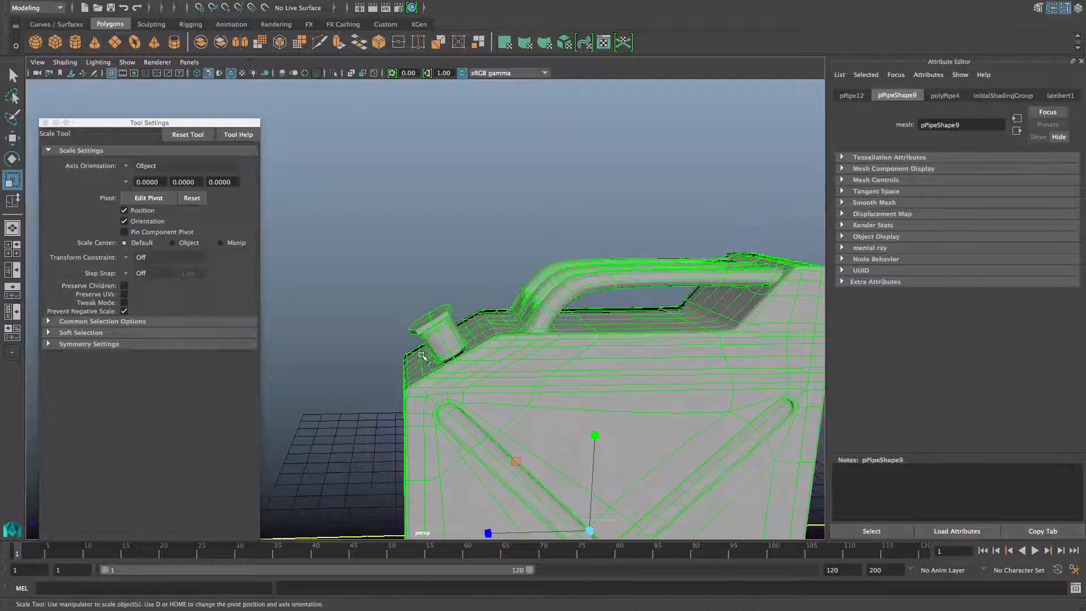
pyautogui.press('w')
pyautogui.moveTo(594, 446); pyautogui.dragTo(606, 204)
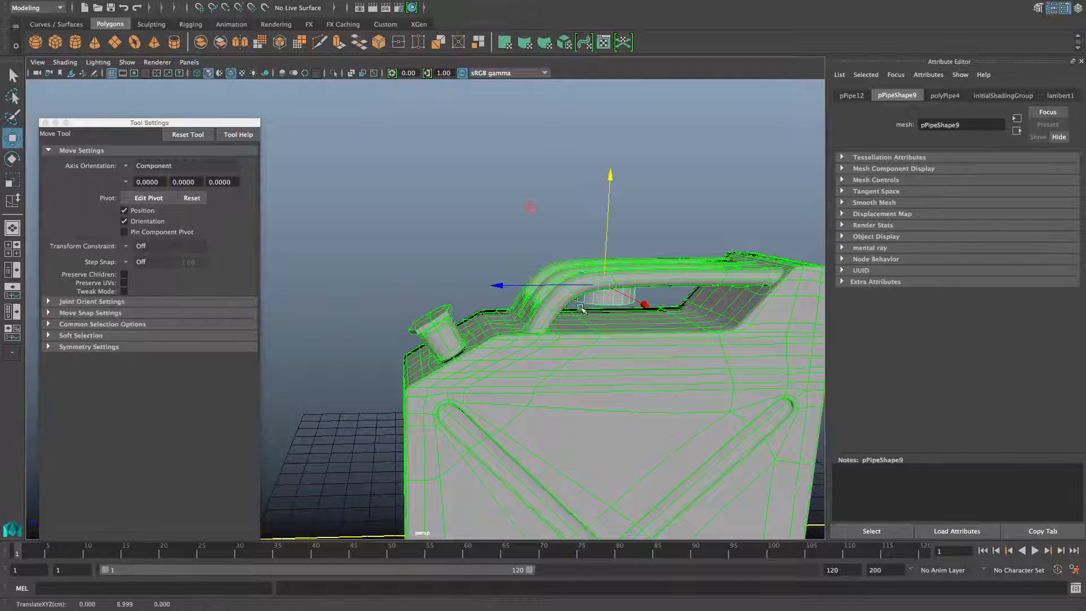
pyautogui.moveTo(546, 290); pyautogui.dragTo(342, 288)
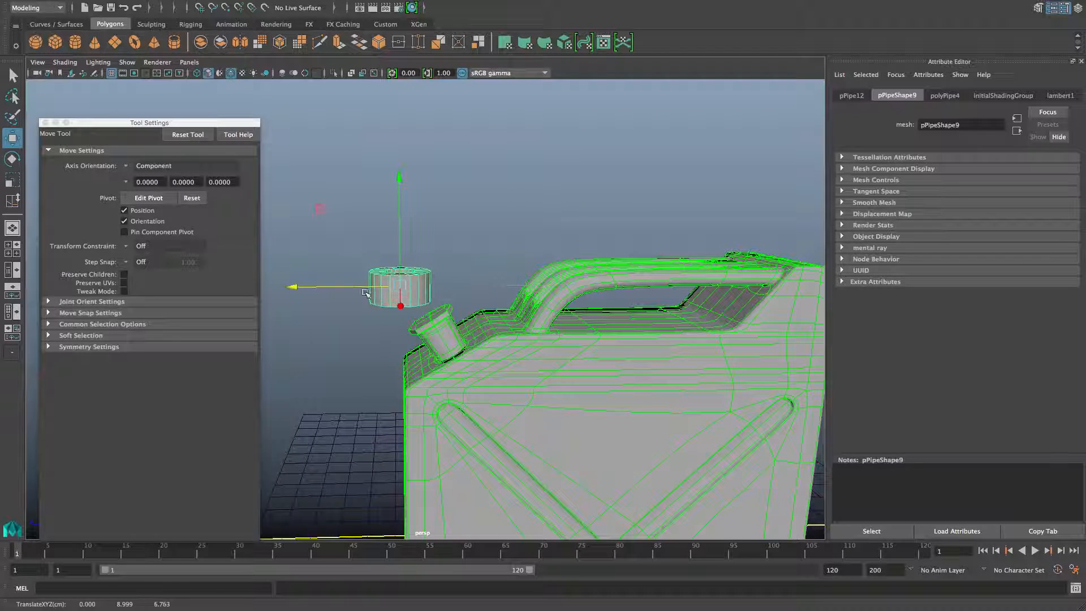
# Rotate the pipe 90 degrees about its Z axis with snapping so that it lies horizontally.
pyautogui.press('e')
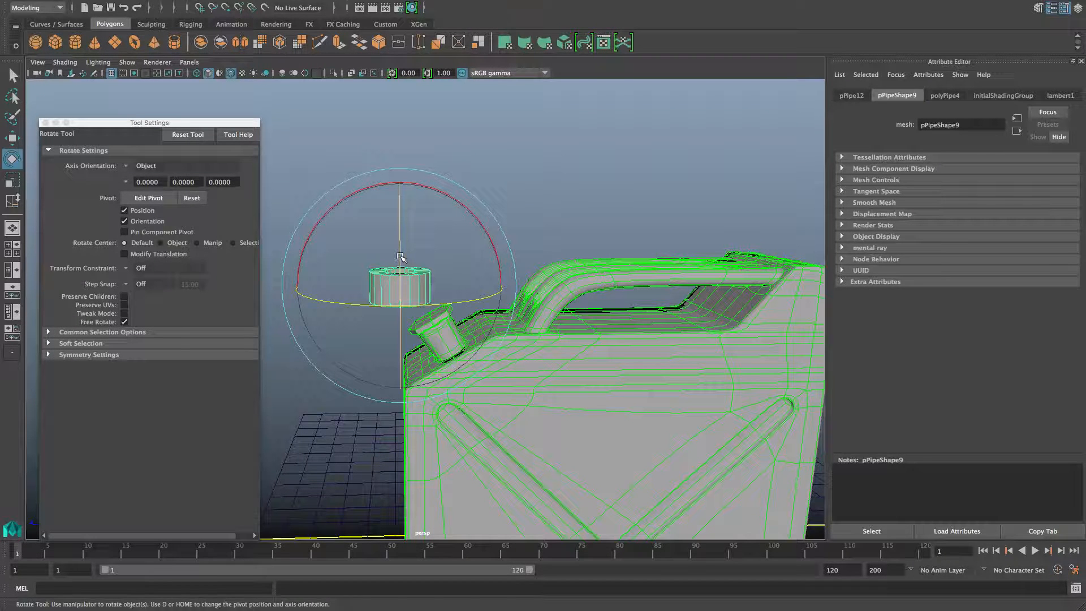
pyautogui.press('j')
pyautogui.moveTo(401, 255); pyautogui.dragTo(414, 332)
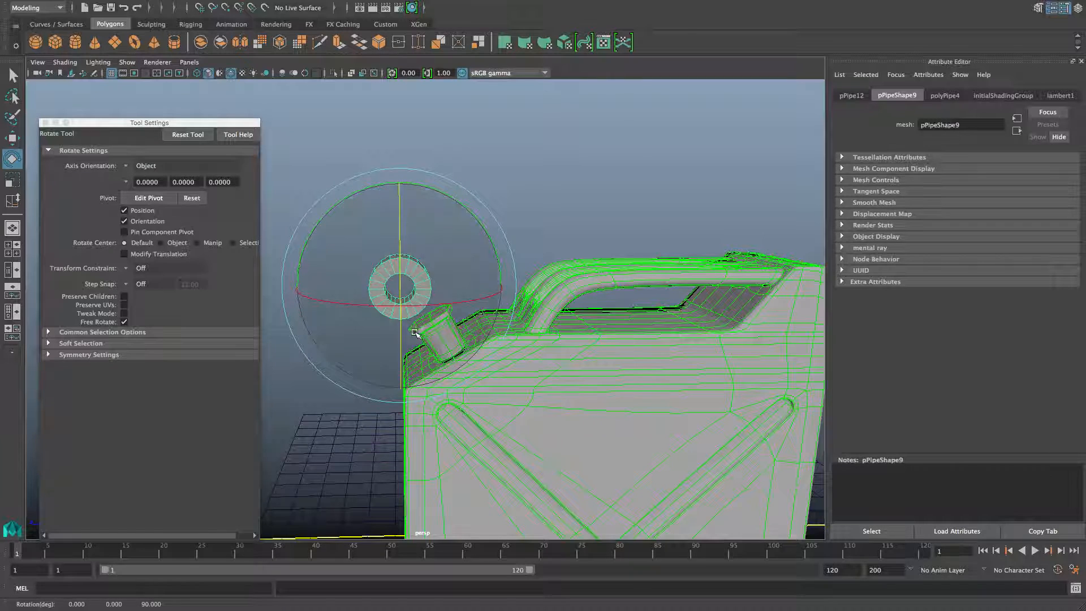
# Set the pipe's axis subdivisions to 8, its thickness to 0.05 and its radius to 0.05.
pyautogui.click(958, 94)
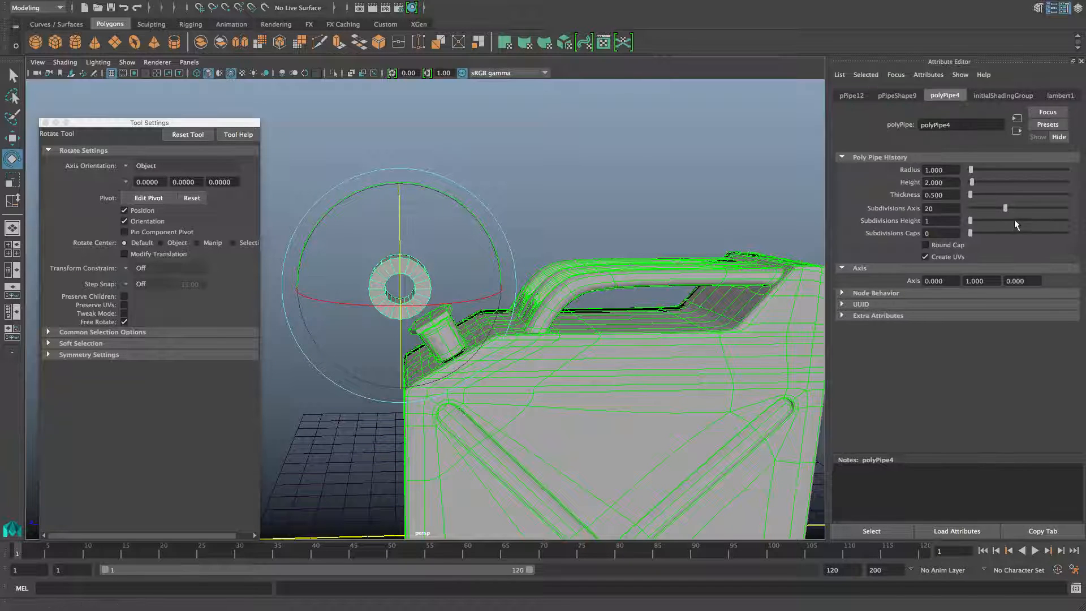
pyautogui.moveTo(1005, 207); pyautogui.dragTo(980, 207)
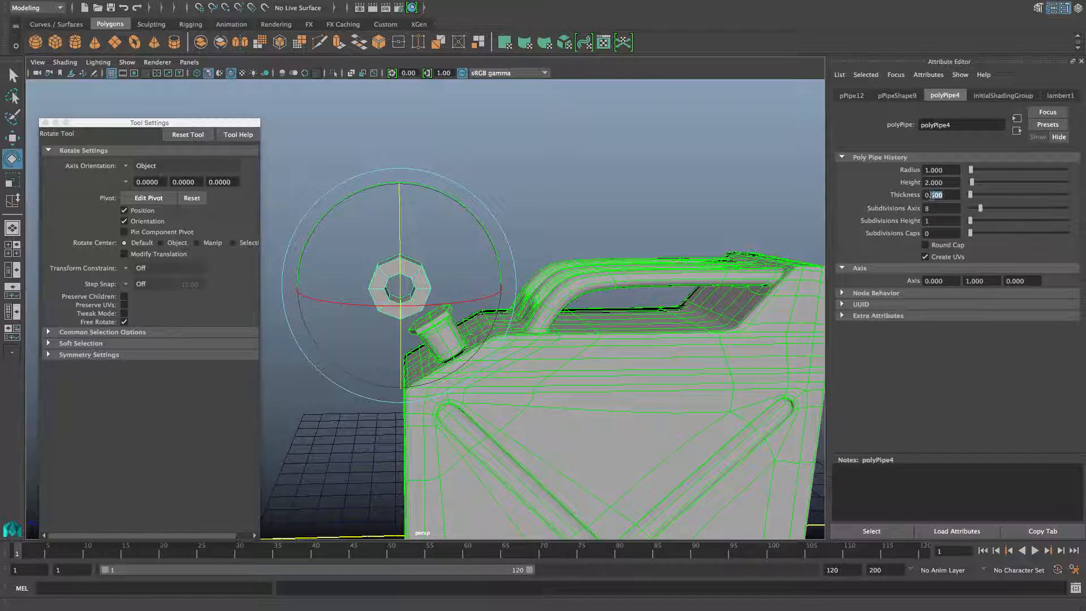
pyautogui.press('Return')
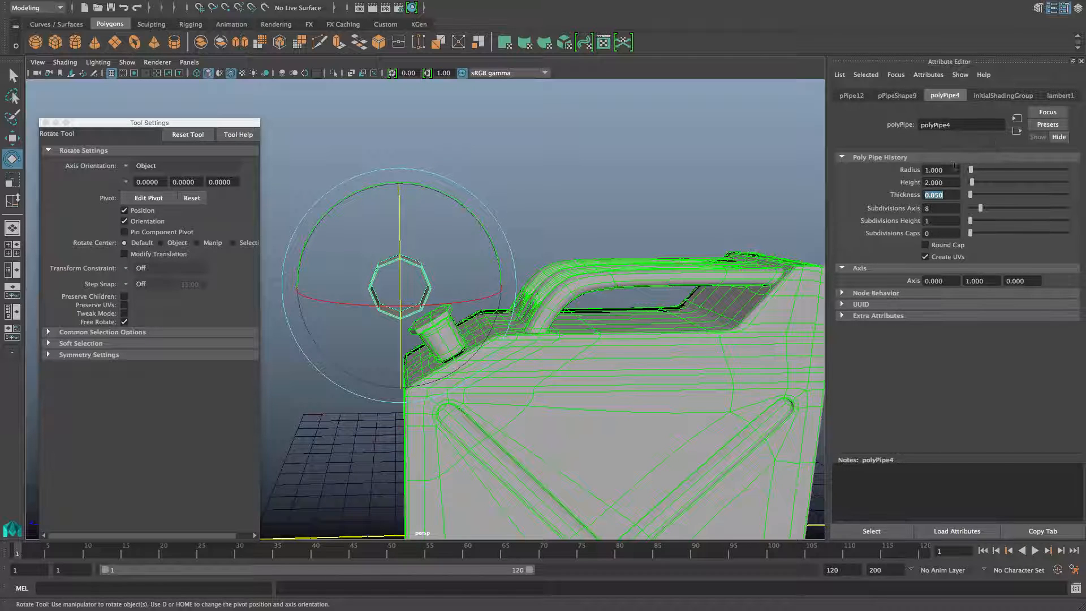
pyautogui.click(936, 170)
pyautogui.write('0.5')
pyautogui.press('Return')
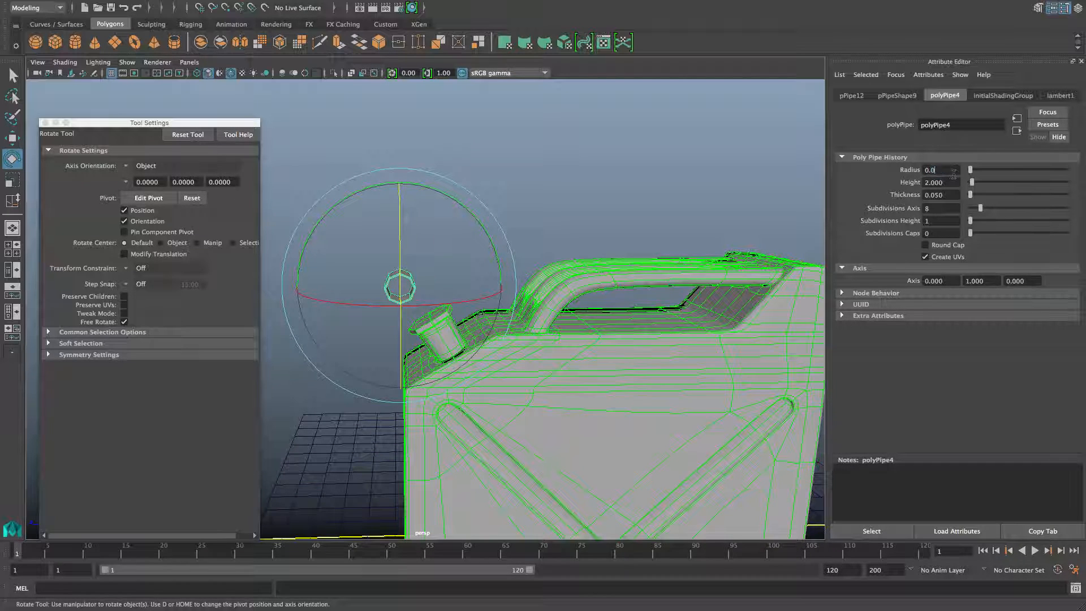
pyautogui.press('Return')
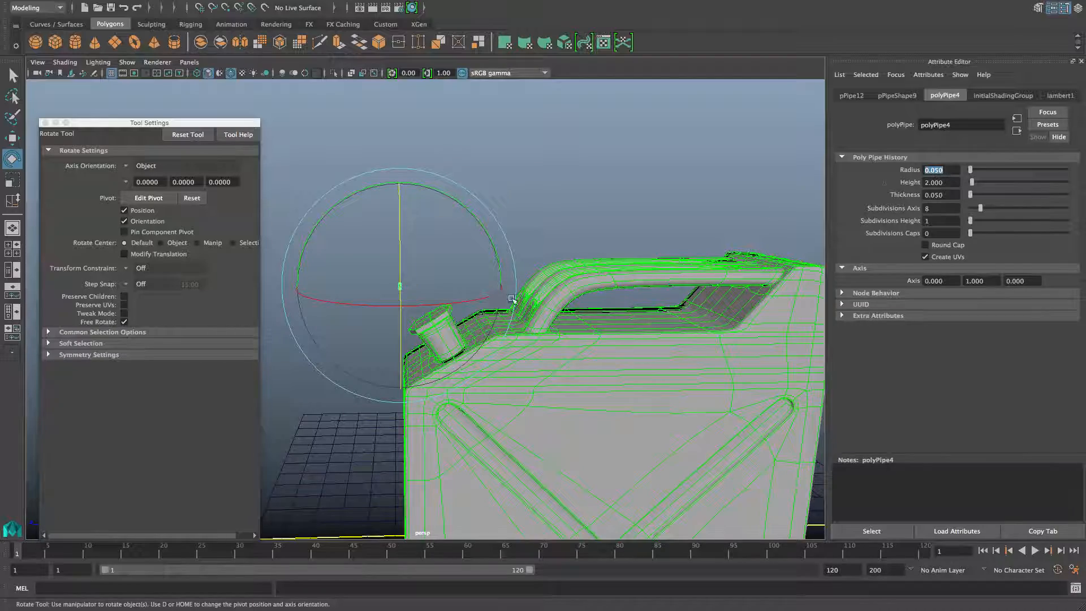
# Frame the narrow pipe and set its wall thickness to 0.02.
pyautogui.keyDown('alt'); pyautogui.moveTo(512, 298); pyautogui.dragTo(461, 294); pyautogui.keyUp('alt')
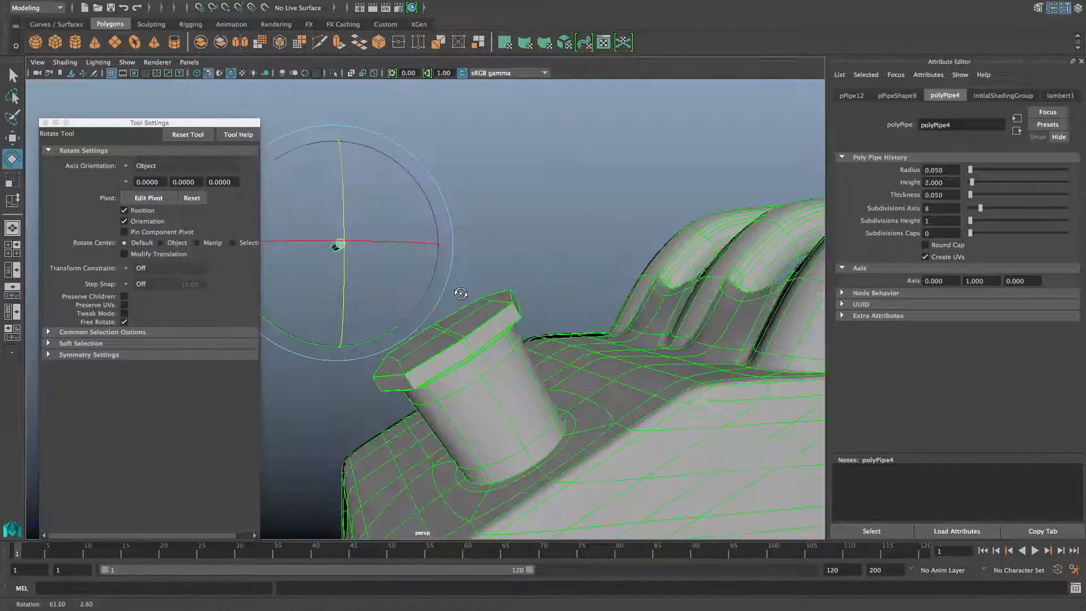
pyautogui.keyDown('alt'); pyautogui.moveTo(461, 293); pyautogui.dragTo(551, 289, button='right'); pyautogui.keyUp('alt')
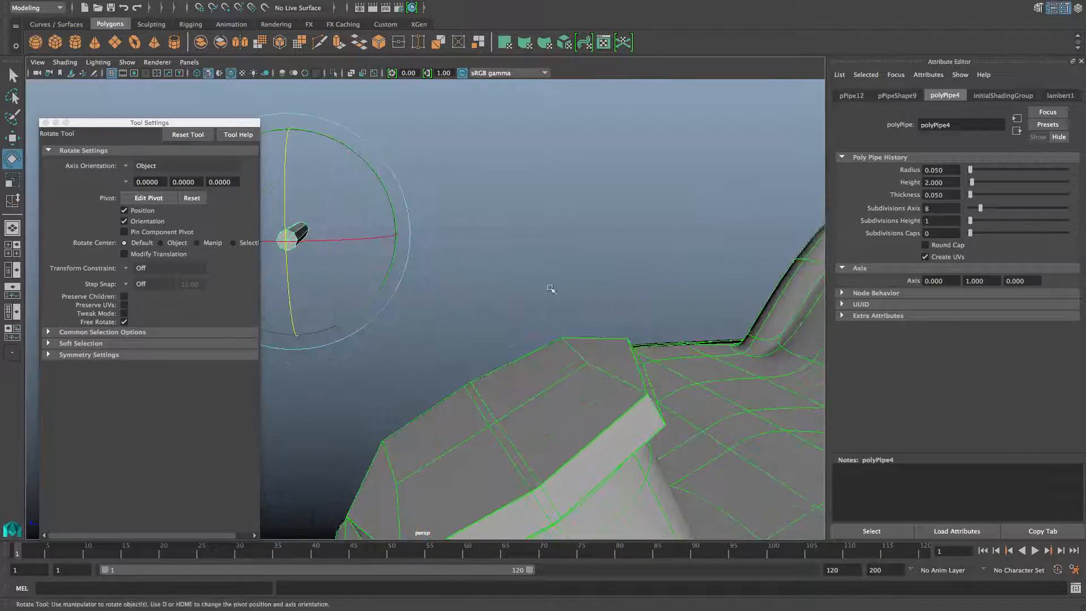
pyautogui.press('f')
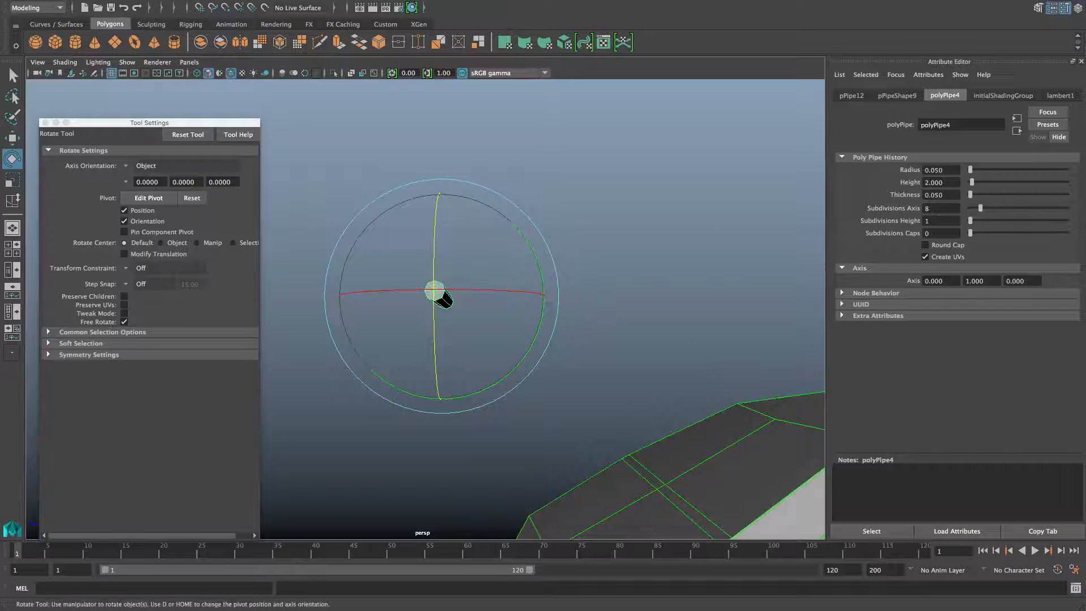
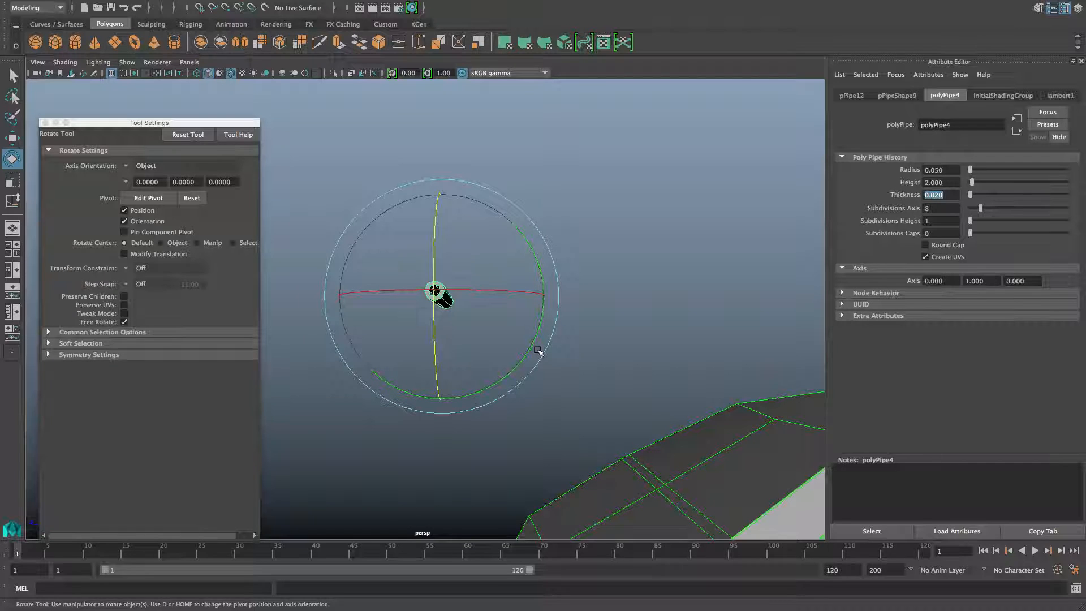
pyautogui.press('Return')
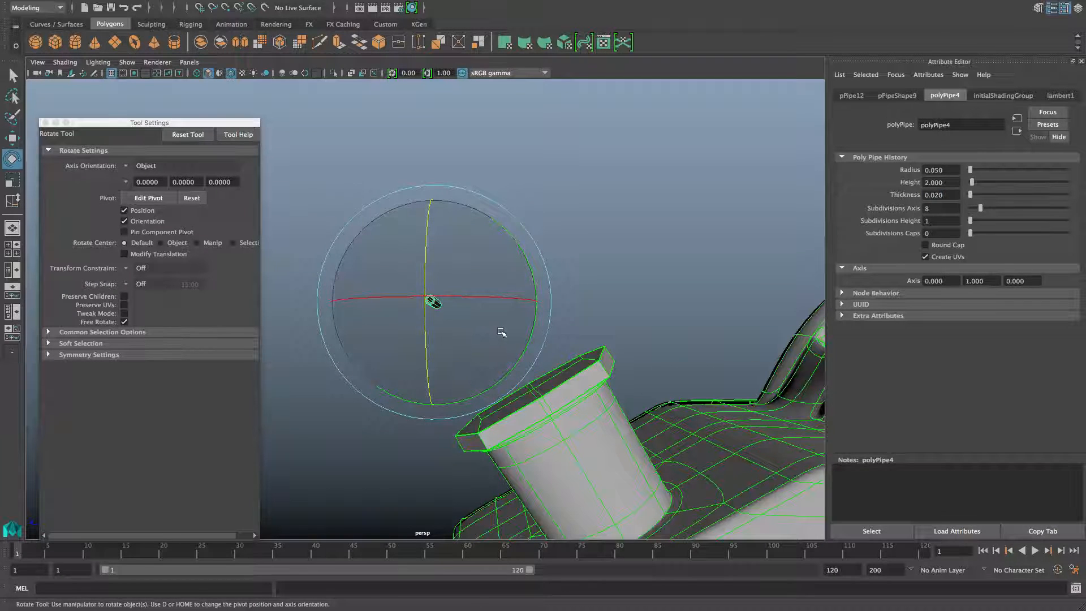
# Move the pipe down to the spout's level using point snapping, and shift it sideways clear of the can body.
pyautogui.press('w')
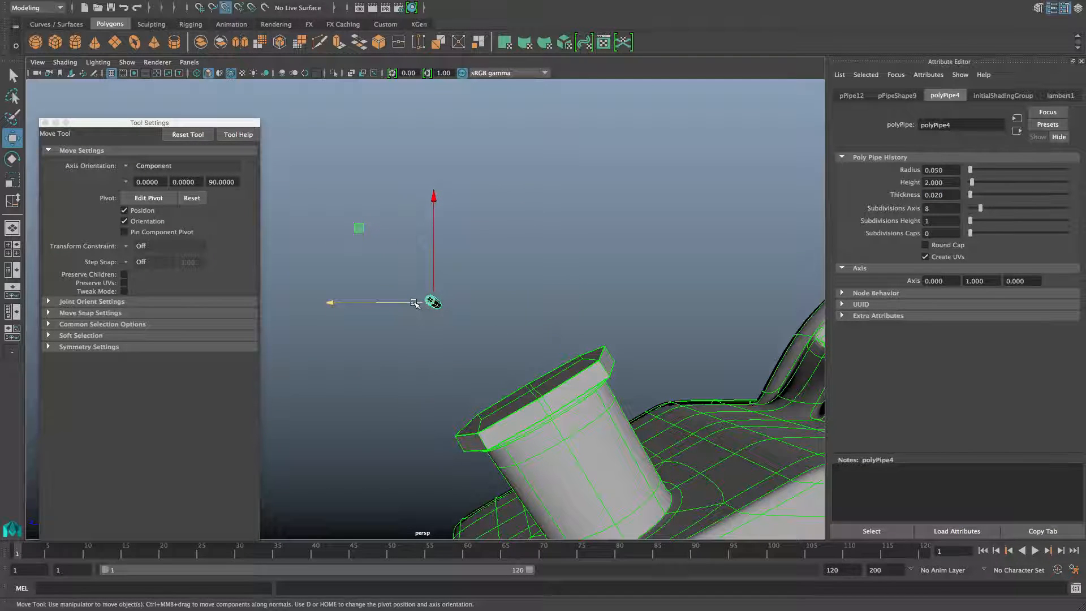
pyautogui.moveTo(415, 304); pyautogui.dragTo(451, 307)
pyautogui.moveTo(522, 243); pyautogui.dragTo(656, 424)
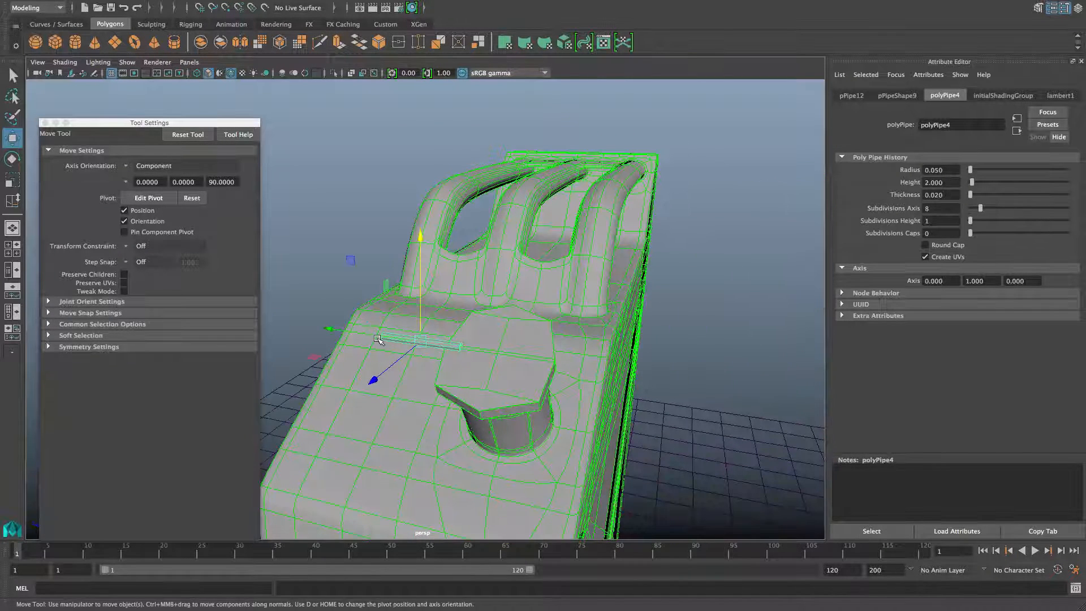
pyautogui.moveTo(375, 335); pyautogui.dragTo(518, 331)
pyautogui.keyDown('alt'); pyautogui.moveTo(516, 330); pyautogui.dragTo(545, 317, button='right'); pyautogui.keyUp('alt')
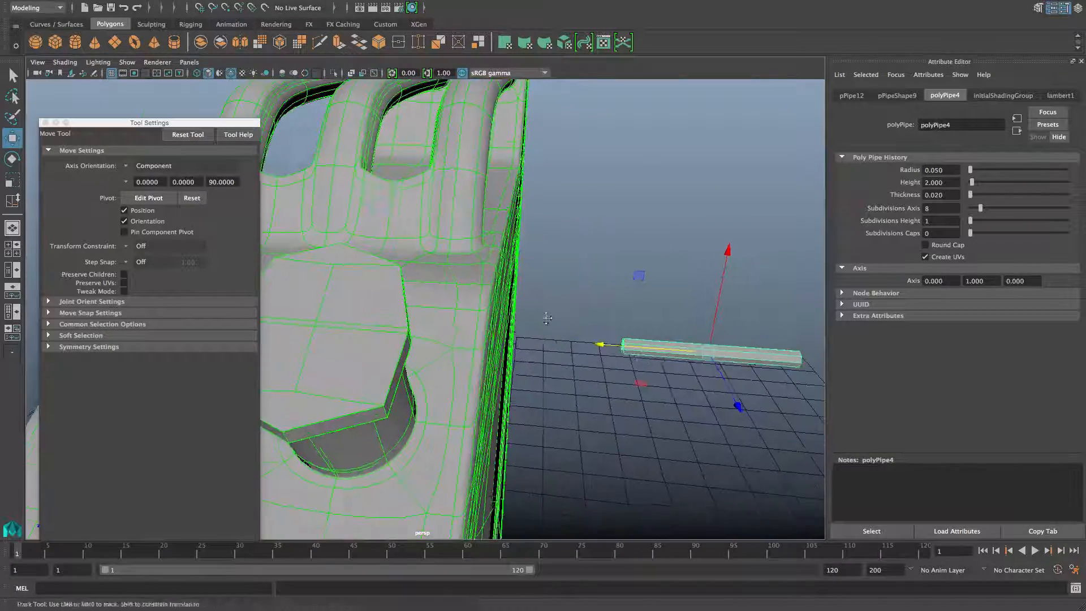
# Split the pipe's lengthwise edge ring to add an edge loop around its middle, and return to object selection.
pyautogui.keyDown('alt'); pyautogui.moveTo(546, 317); pyautogui.dragTo(520, 331); pyautogui.keyUp('alt')
pyautogui.keyDown('shift'); pyautogui.moveTo(566, 336); pyautogui.dragTo(565, 255, button='right'); pyautogui.keyUp('shift')
pyautogui.hotkey('ctrl', 'z')
pyautogui.rightClick(565, 348)
pyautogui.click(551, 347)
pyautogui.keyDown('ctrl'); pyautogui.rightClick(548, 346); pyautogui.keyUp('ctrl')
pyautogui.keyDown('ctrl'); pyautogui.moveTo(550, 347); pyautogui.dragTo(545, 377, button='right'); pyautogui.keyUp('ctrl')
pyautogui.keyDown('alt'); pyautogui.moveTo(545, 377); pyautogui.dragTo(512, 368); pyautogui.keyUp('alt')
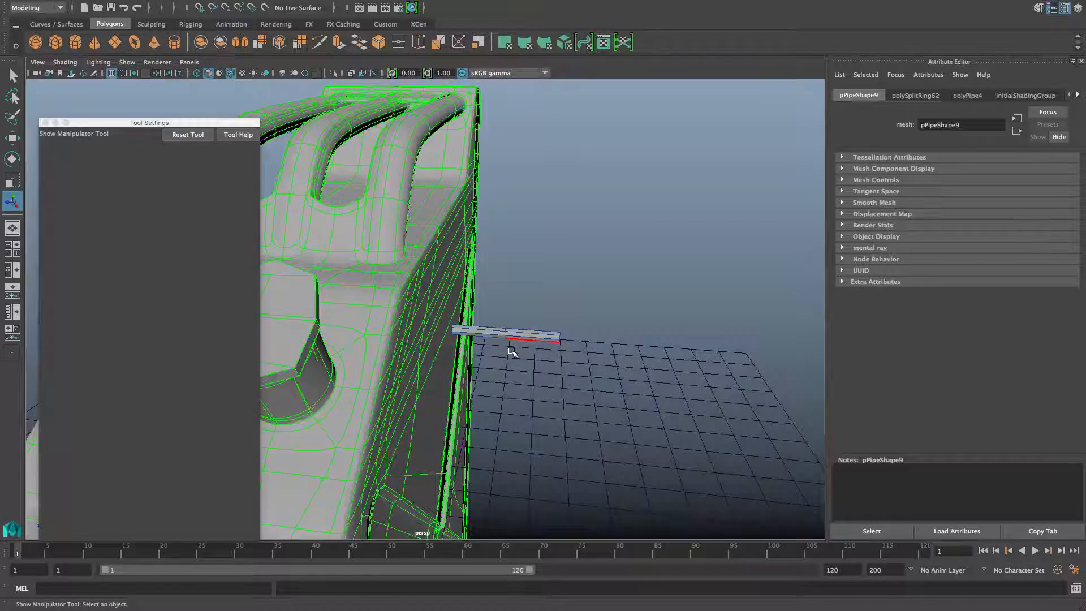
pyautogui.press('F8')
pyautogui.scroll(-4, 512, 352)
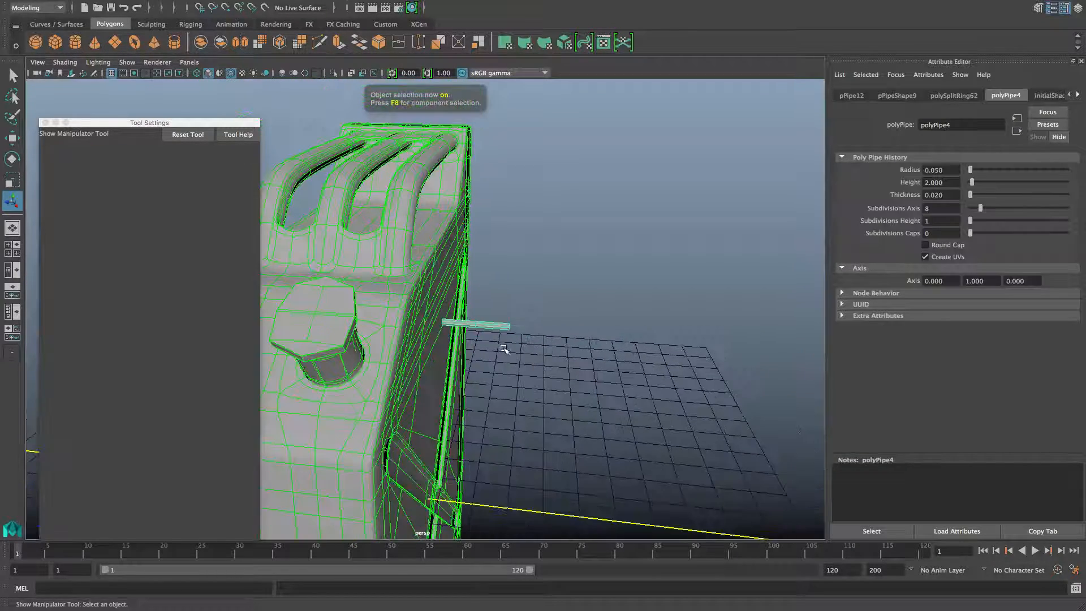
# Move the pipe sideways onto the centre of the cap's top using point snapping.
pyautogui.press('w')
pyautogui.keyDown('alt'); pyautogui.moveTo(390, 315); pyautogui.dragTo(485, 342, button='middle'); pyautogui.keyUp('alt')
pyautogui.press('v')
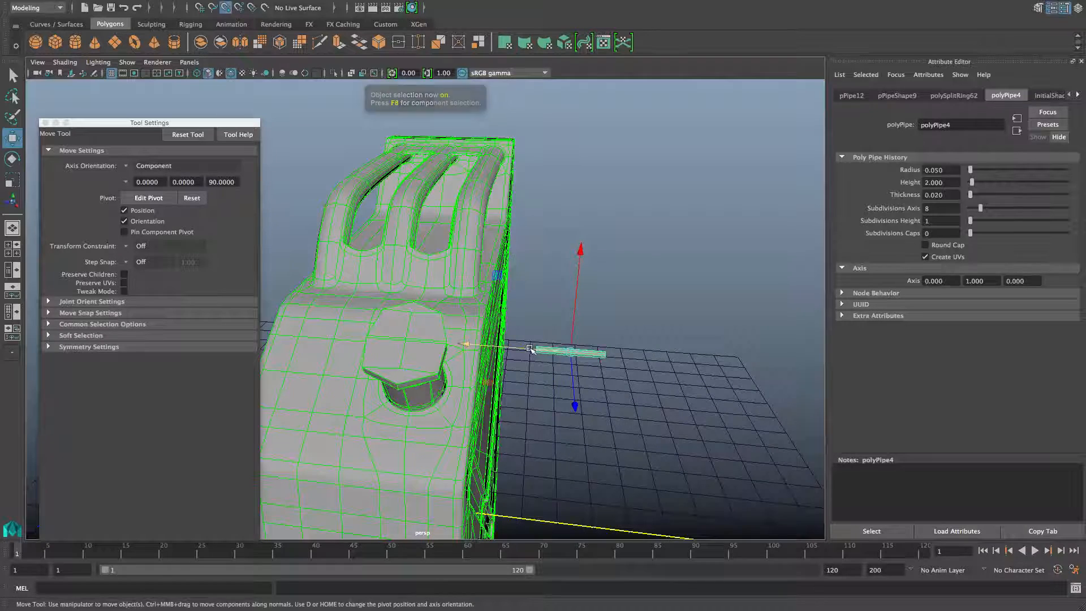
pyautogui.moveTo(512, 348); pyautogui.dragTo(400, 343)
pyautogui.keyDown('alt'); pyautogui.moveTo(400, 343); pyautogui.dragTo(444, 388, button='right'); pyautogui.keyUp('alt')
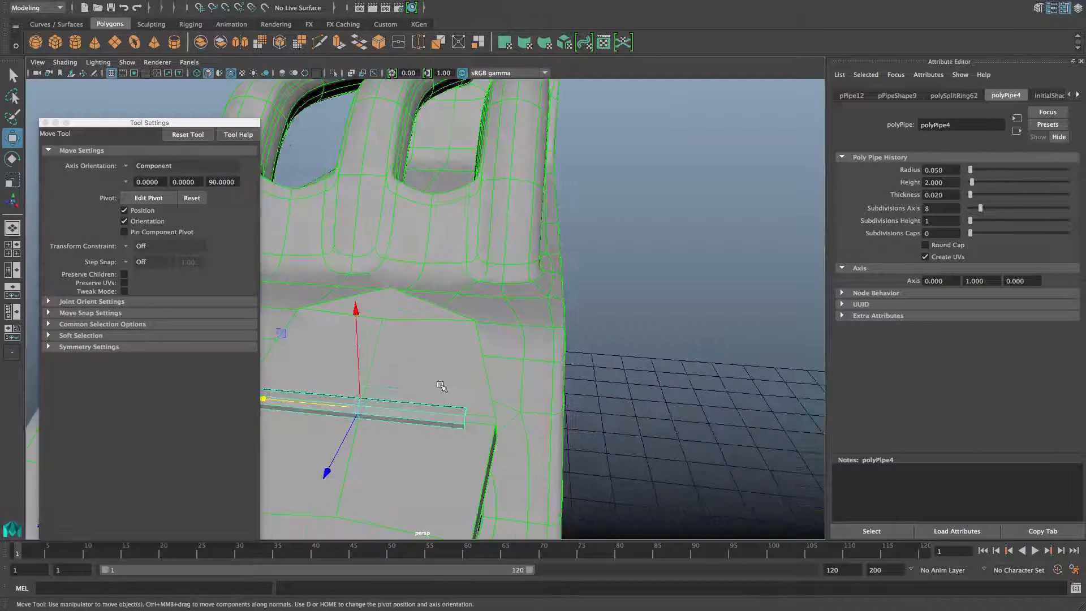
# Scale the pipe along its length to about 1.26 so it spans the cap's full width.
pyautogui.keyDown('alt'); pyautogui.moveTo(444, 388); pyautogui.dragTo(553, 375, button='middle'); pyautogui.keyUp('alt')
pyautogui.press('r')
pyautogui.moveTo(360, 394); pyautogui.dragTo(341, 391)
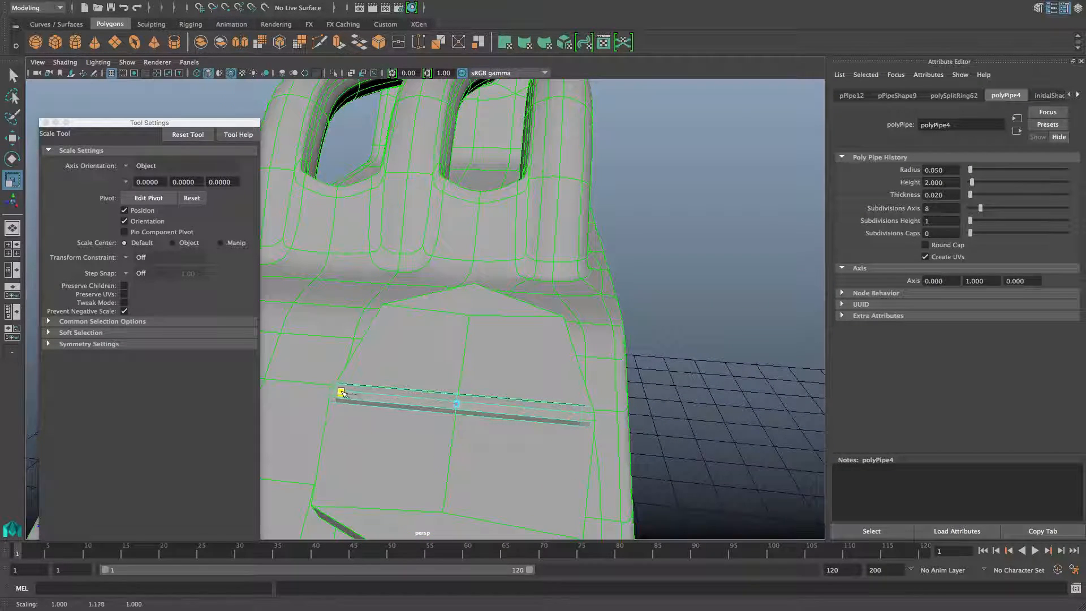
# Lift the pipe to the cap's slanted top, rotate it about -6.9° around its length and nudge it towards the surface.
pyautogui.keyDown('alt'); pyautogui.moveTo(586, 419); pyautogui.dragTo(512, 419); pyautogui.keyUp('alt')
pyautogui.keyDown('alt'); pyautogui.moveTo(644, 517); pyautogui.dragTo(551, 410, button='middle'); pyautogui.keyUp('alt')
pyautogui.keyDown('alt'); pyautogui.moveTo(558, 409); pyautogui.dragTo(517, 389); pyautogui.keyUp('alt')
pyautogui.press('w')
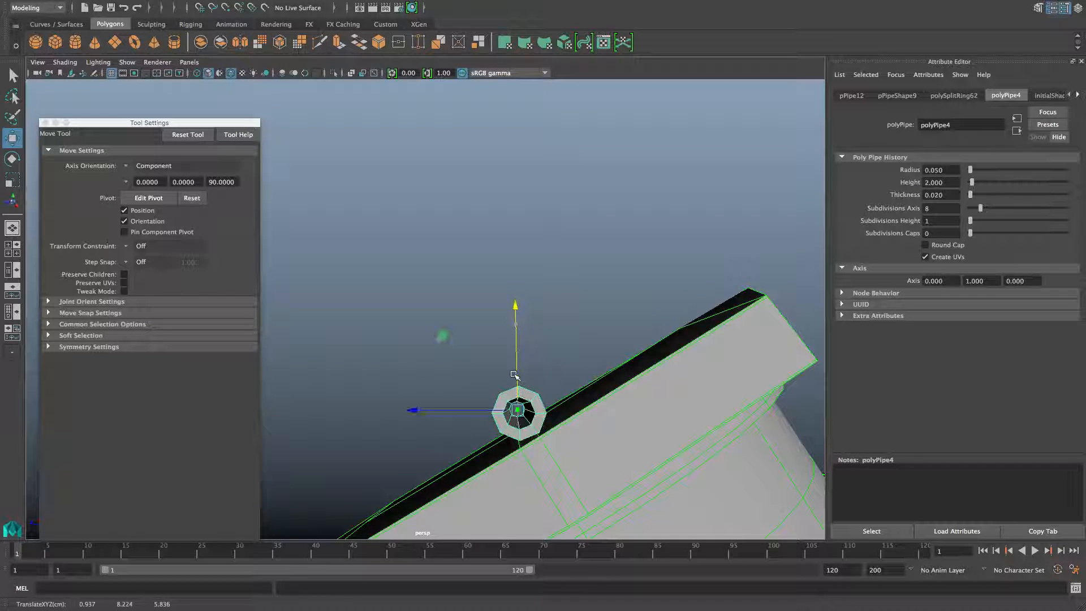
pyautogui.press('e')
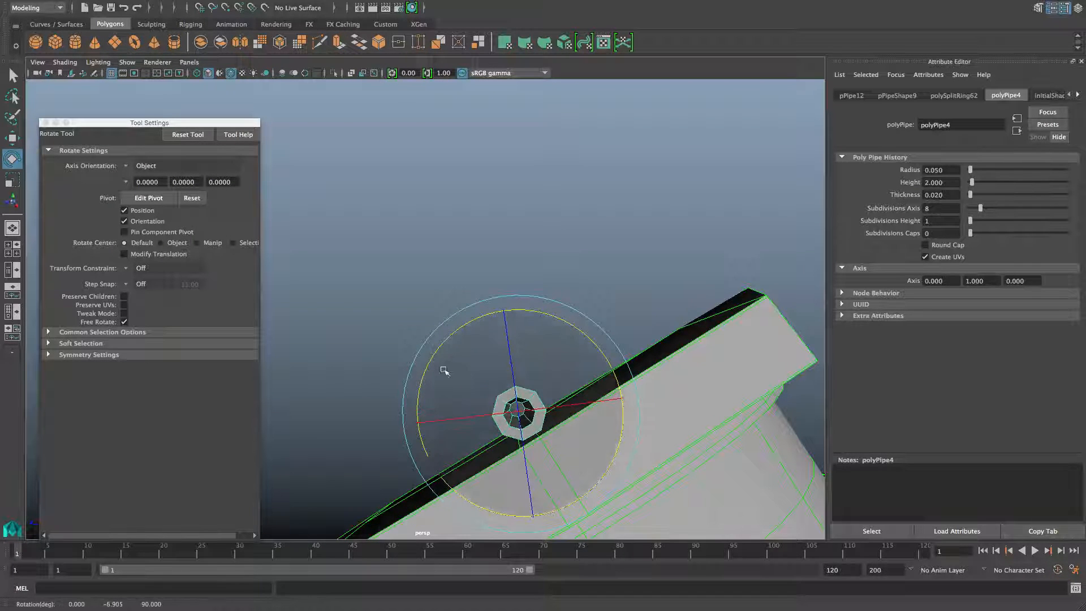
pyautogui.keyDown('alt'); pyautogui.moveTo(503, 408); pyautogui.dragTo(538, 396, button='middle'); pyautogui.keyUp('alt')
pyautogui.press('w')
pyautogui.keyDown('alt'); pyautogui.moveTo(541, 398); pyautogui.dragTo(532, 402); pyautogui.keyUp('alt')
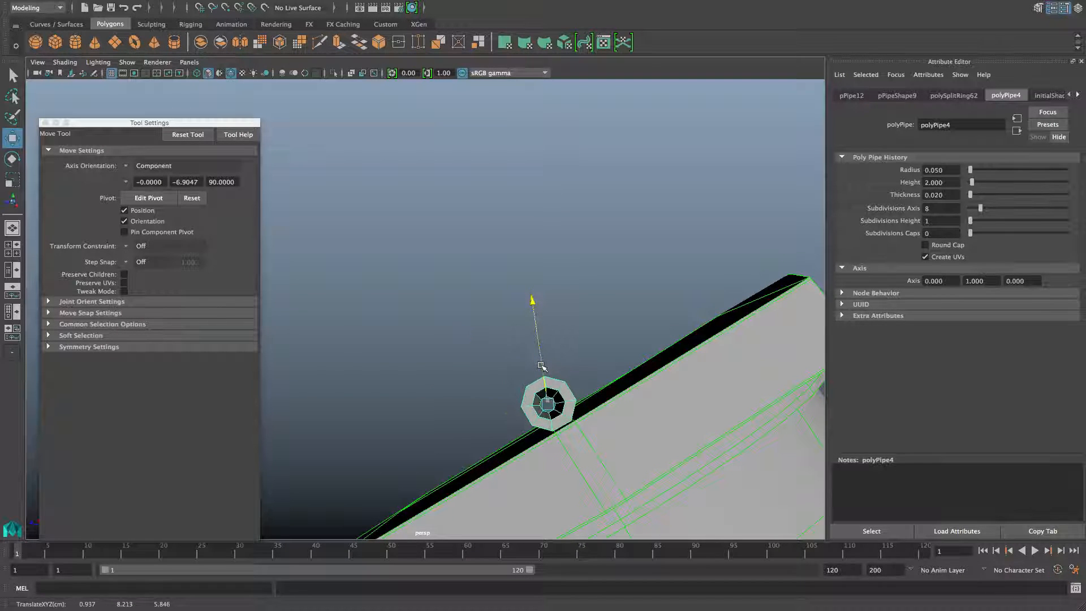
# Adjust the pipe's rotation to about -8.7° and fine-tune its position so its bottom facet sits over the cap's narrow strip.
pyautogui.press('e')
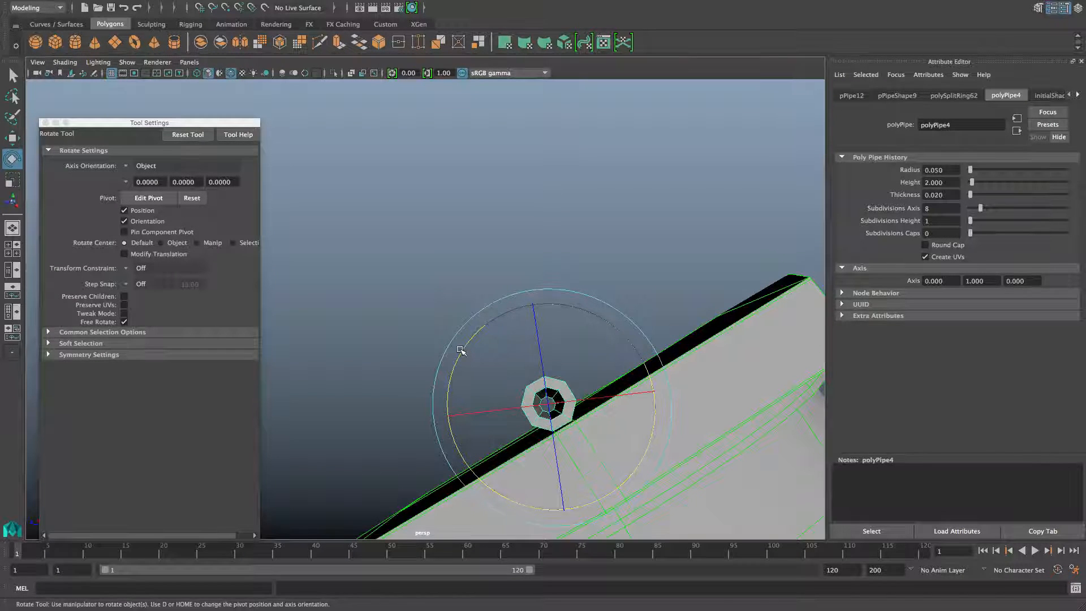
pyautogui.press('w')
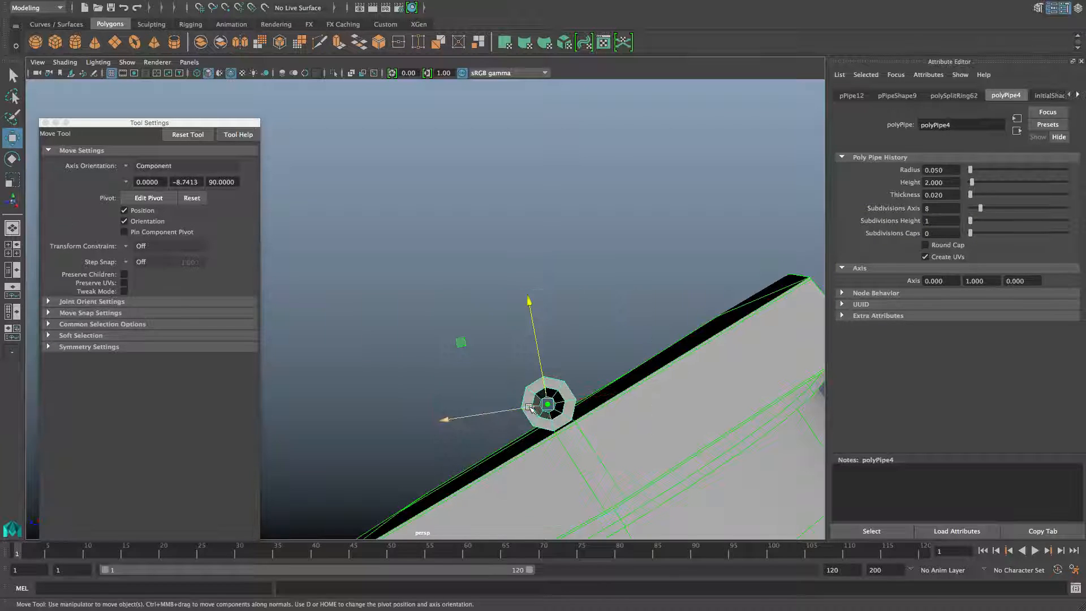
pyautogui.moveTo(530, 407); pyautogui.dragTo(503, 412)
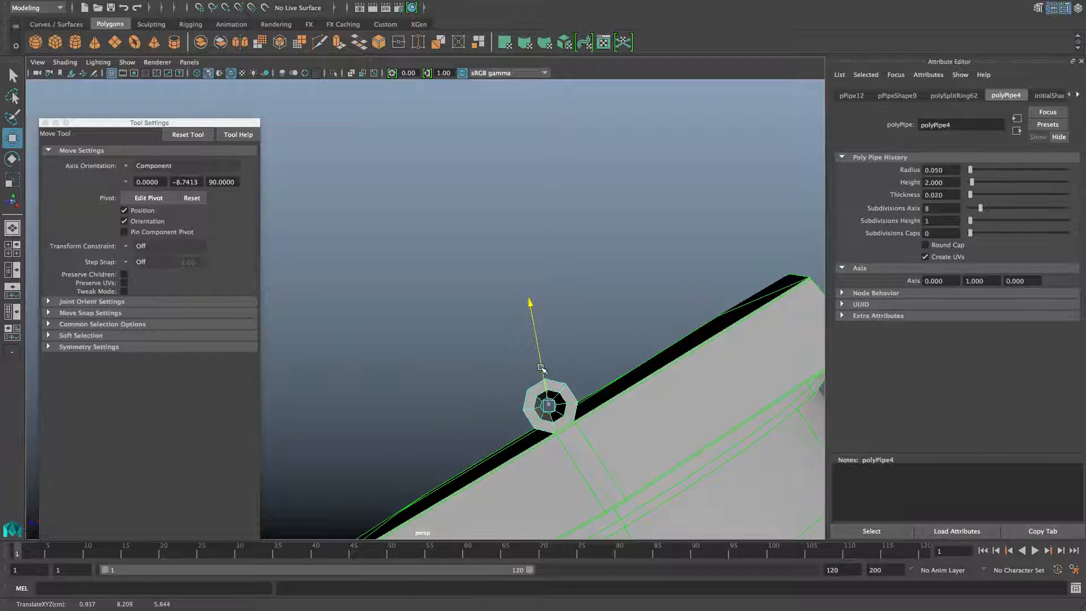
pyautogui.keyDown('alt'); pyautogui.moveTo(551, 424); pyautogui.dragTo(509, 413); pyautogui.keyUp('alt')
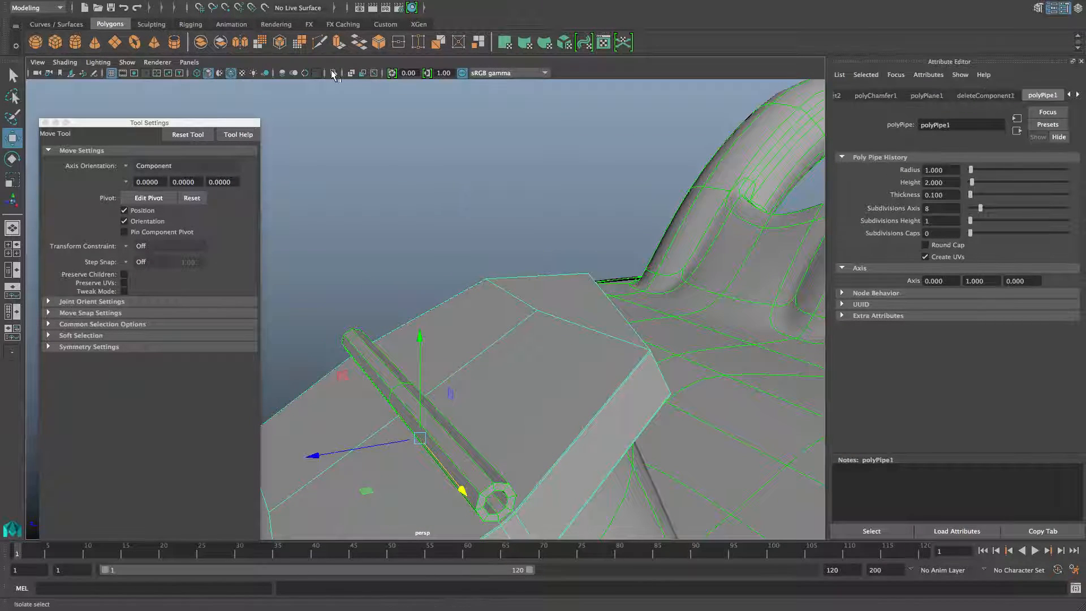
# Isolate the cap, delete the narrow strip of faces across its top, and show the other objects again.
pyautogui.click(334, 73)
pyautogui.keyDown('alt'); pyautogui.moveTo(497, 354); pyautogui.dragTo(513, 255, button='middle'); pyautogui.keyUp('alt')
pyautogui.moveTo(517, 257); pyautogui.dragTo(516, 288, button='right')
pyautogui.click(506, 370)
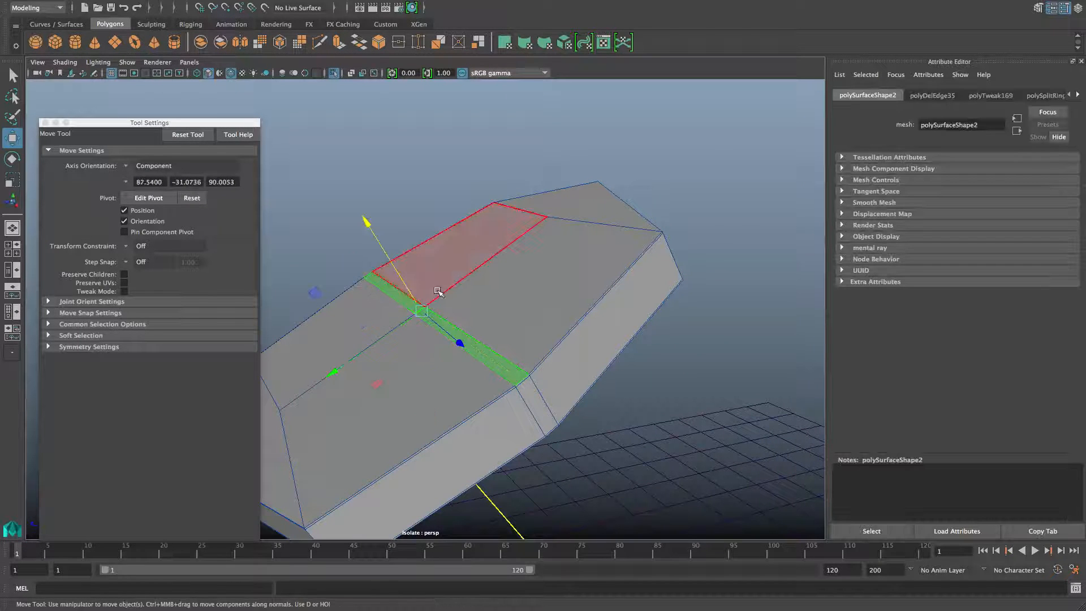
pyautogui.press('Delete')
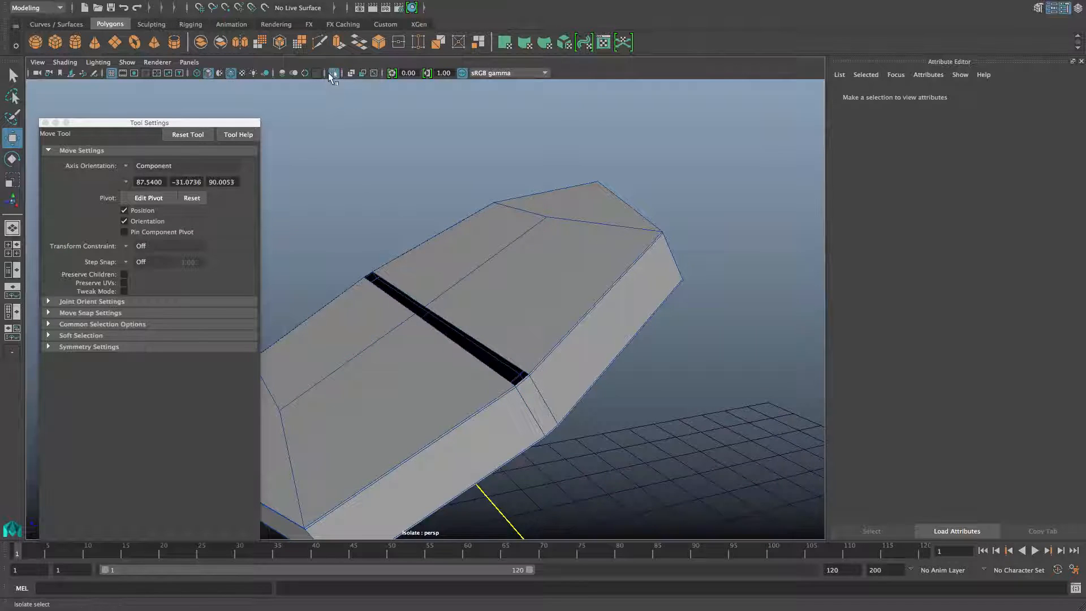
pyautogui.click(333, 73)
# Isolate the pipe, delete its underside faces that face the cap's slot, and show the other objects again.
pyautogui.keyDown('alt'); pyautogui.moveTo(518, 333); pyautogui.dragTo(501, 320); pyautogui.keyUp('alt')
pyautogui.click(502, 319)
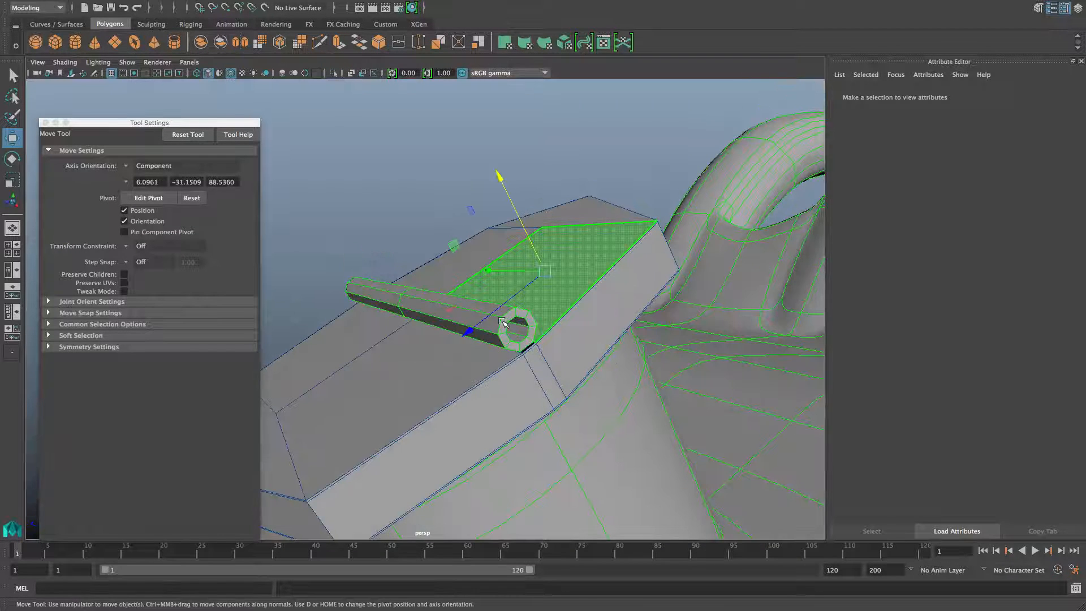
pyautogui.press('F8')
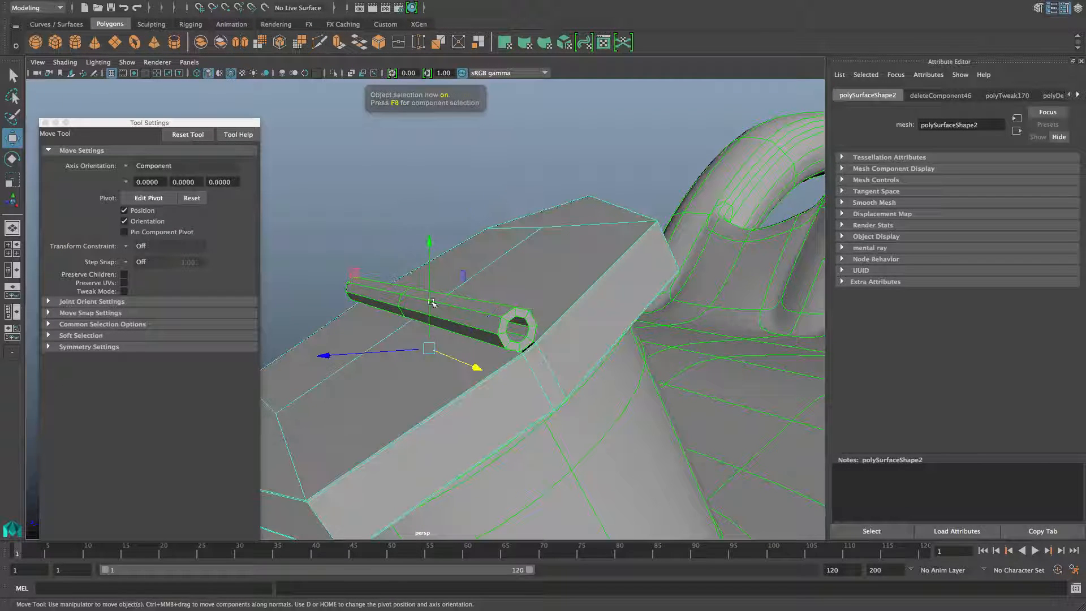
pyautogui.click(433, 303)
pyautogui.keyDown('alt'); pyautogui.moveTo(434, 305); pyautogui.dragTo(437, 304); pyautogui.keyUp('alt')
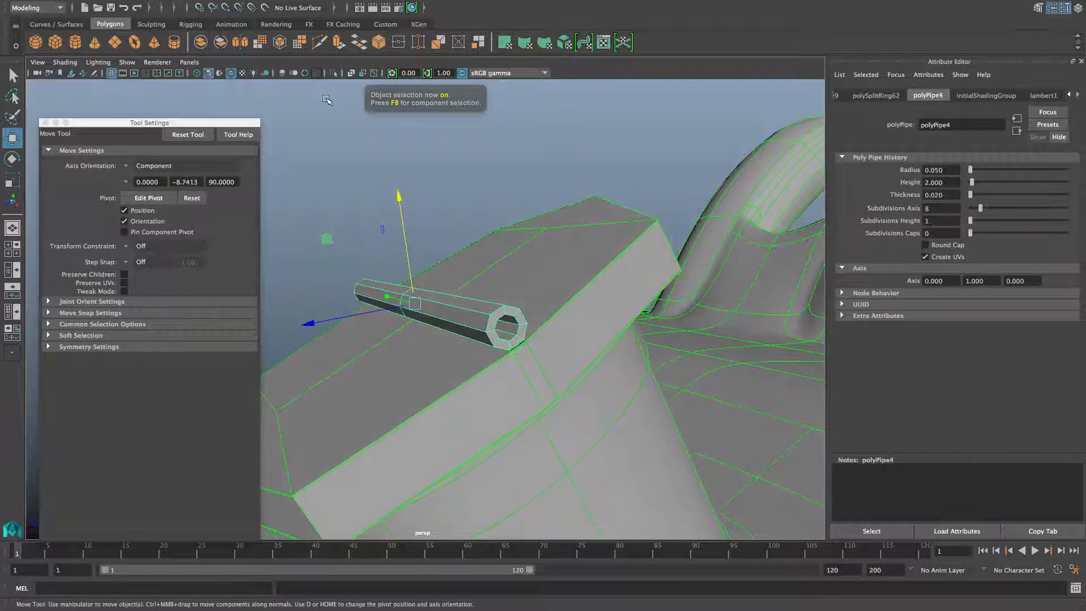
pyautogui.hotkey('ctrl', '1')
pyautogui.keyDown('alt'); pyautogui.moveTo(446, 338); pyautogui.dragTo(396, 331); pyautogui.keyUp('alt')
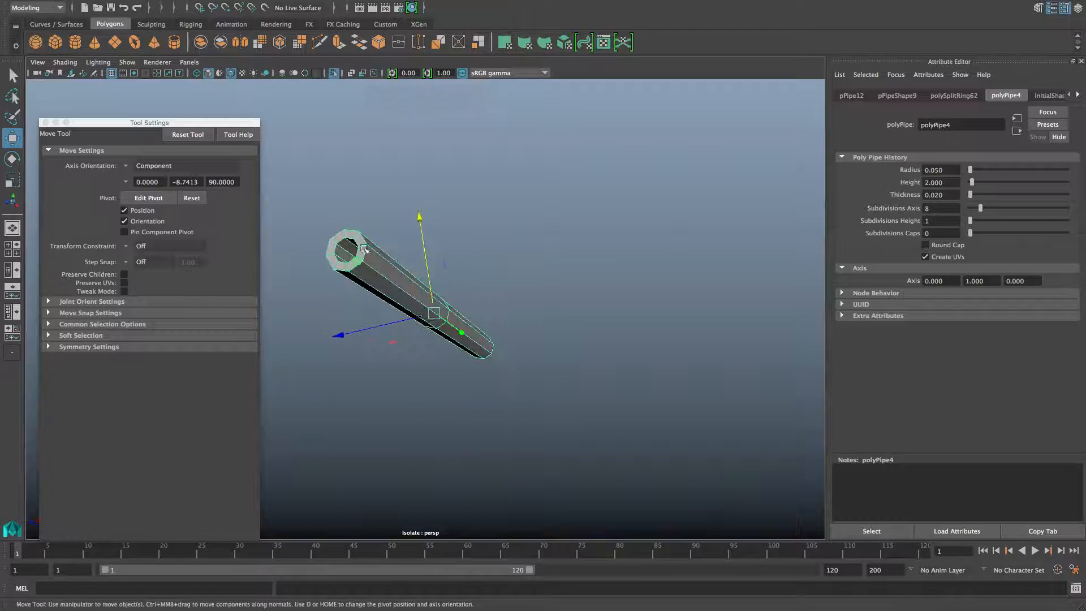
pyautogui.moveTo(359, 244); pyautogui.dragTo(362, 275, button='right')
pyautogui.click(373, 277)
pyautogui.moveTo(477, 320)
pyautogui.keyDown('alt'); pyautogui.mouseDown()
pyautogui.moveTo(506, 330)
pyautogui.moveTo(456, 320)
pyautogui.mouseUp(); pyautogui.keyUp('alt')
pyautogui.press('Delete')
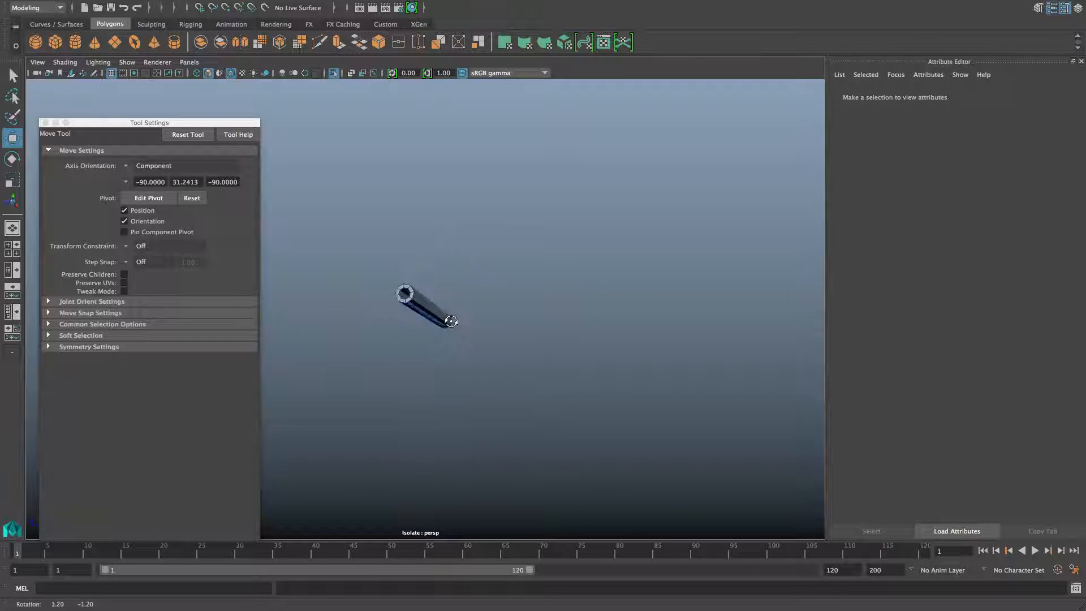
pyautogui.click(334, 73)
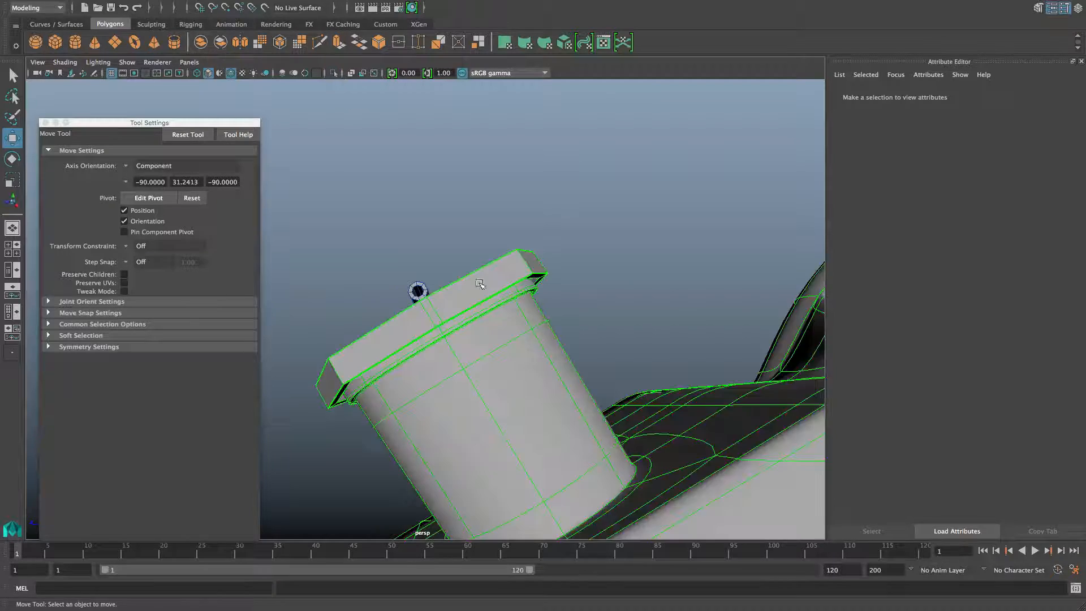
# Select the cap and the pipe in object mode and combine them into a single mesh.
pyautogui.keyDown('alt'); pyautogui.moveTo(417, 291); pyautogui.dragTo(429, 341); pyautogui.keyUp('alt')
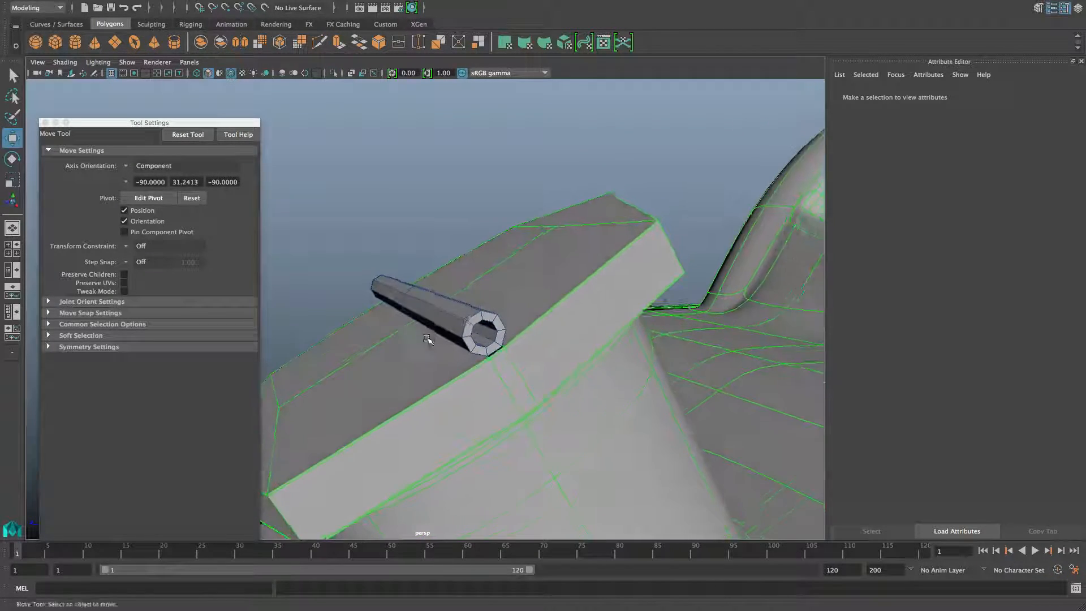
pyautogui.keyDown('alt'); pyautogui.moveTo(429, 341); pyautogui.dragTo(562, 405, button='right'); pyautogui.keyUp('alt')
pyautogui.keyDown('alt'); pyautogui.moveTo(562, 405); pyautogui.dragTo(521, 394, button='middle'); pyautogui.keyUp('alt')
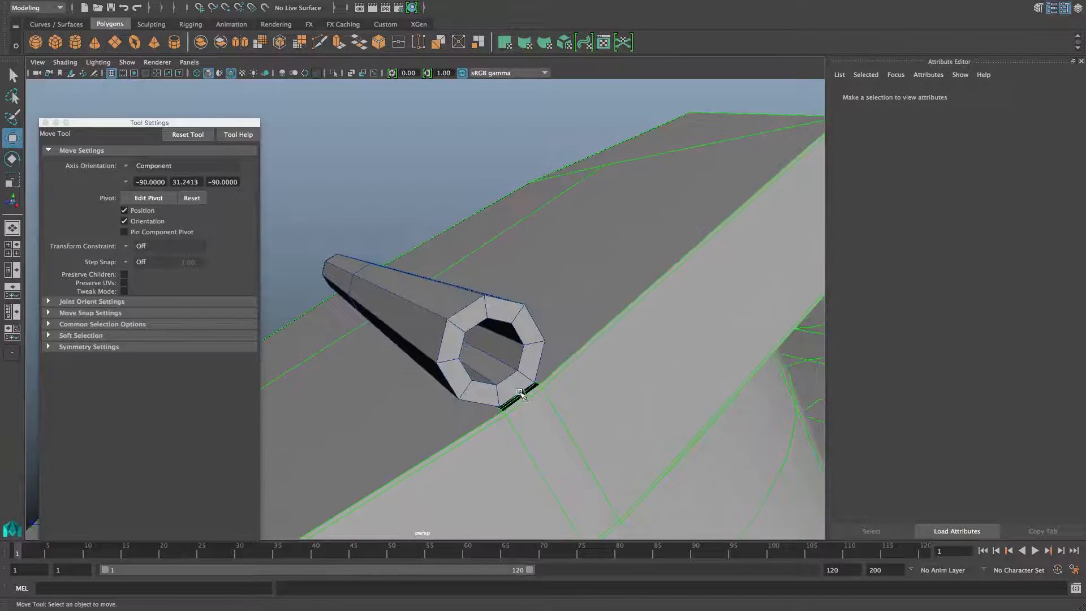
pyautogui.keyDown('alt'); pyautogui.moveTo(521, 394); pyautogui.dragTo(483, 351); pyautogui.keyUp('alt')
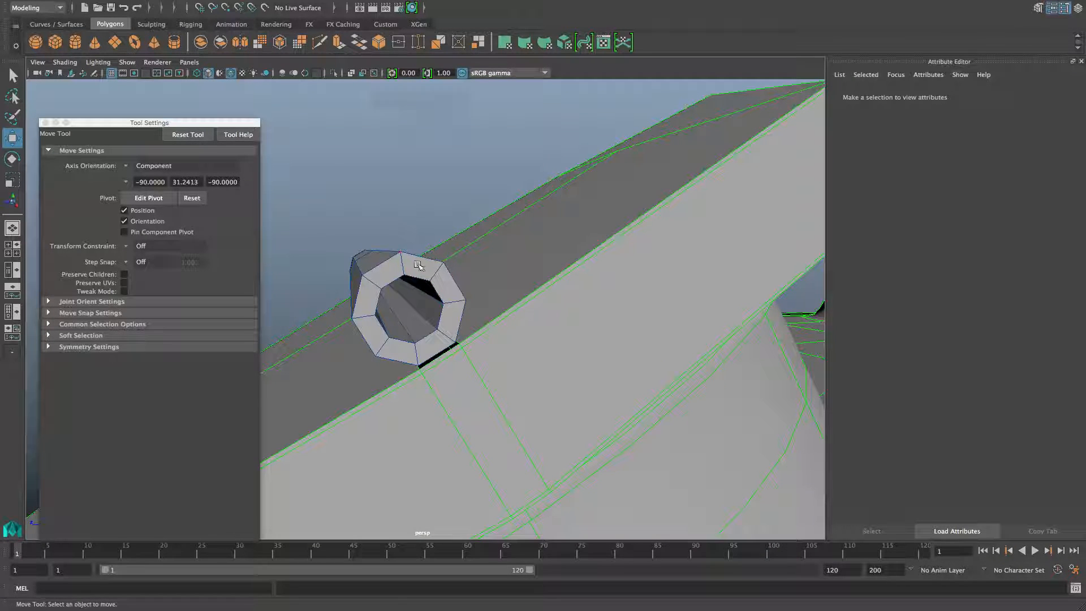
pyautogui.press('F8')
pyautogui.moveTo(364, 207); pyautogui.dragTo(561, 431)
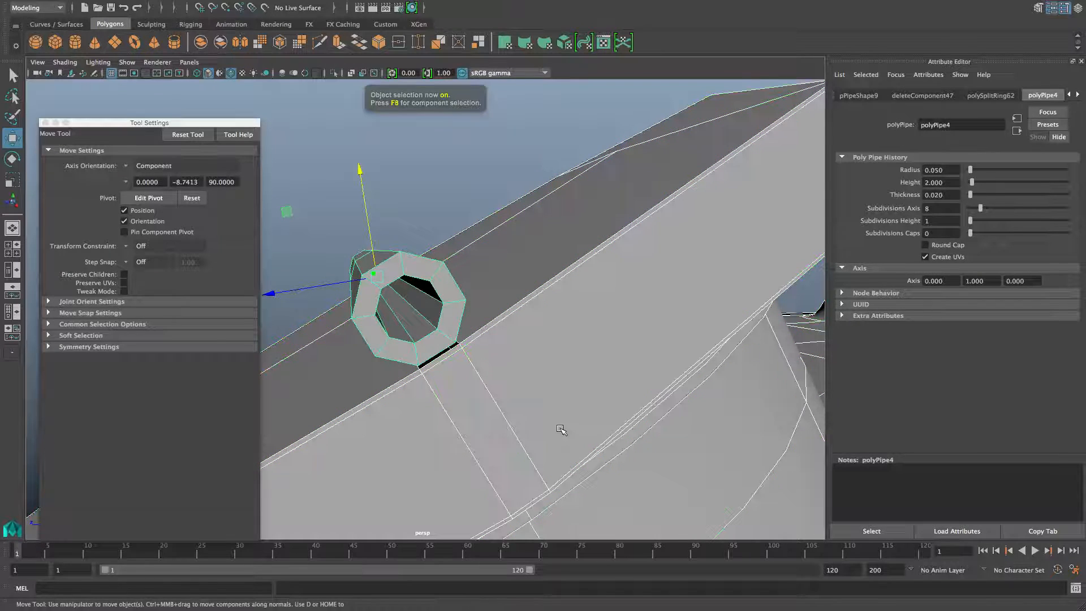
pyautogui.scroll(-8, 523, 331)
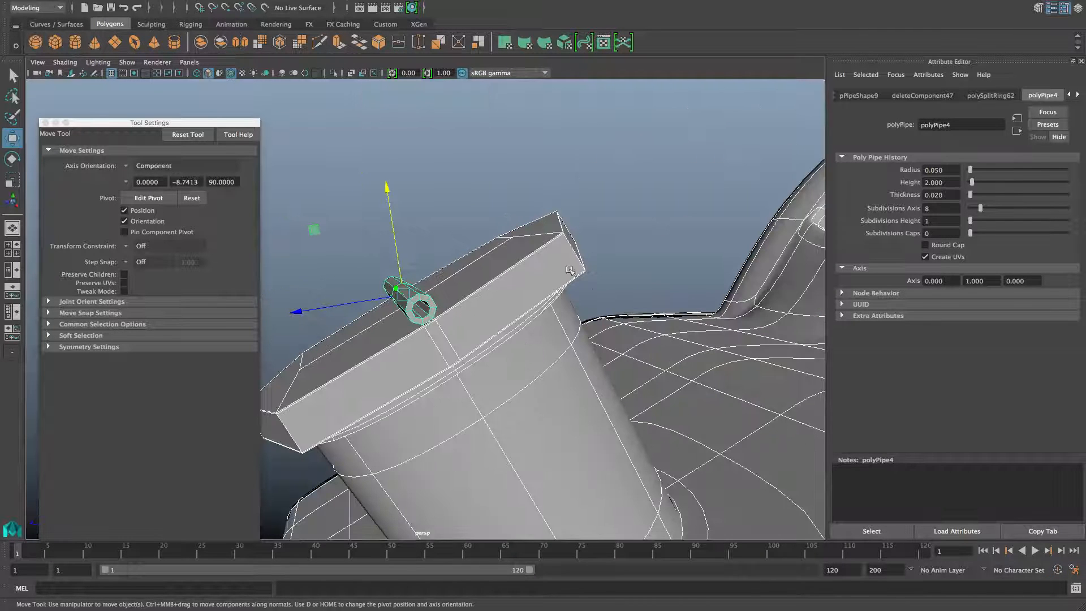
pyautogui.click(500, 250)
pyautogui.click(386, 278)
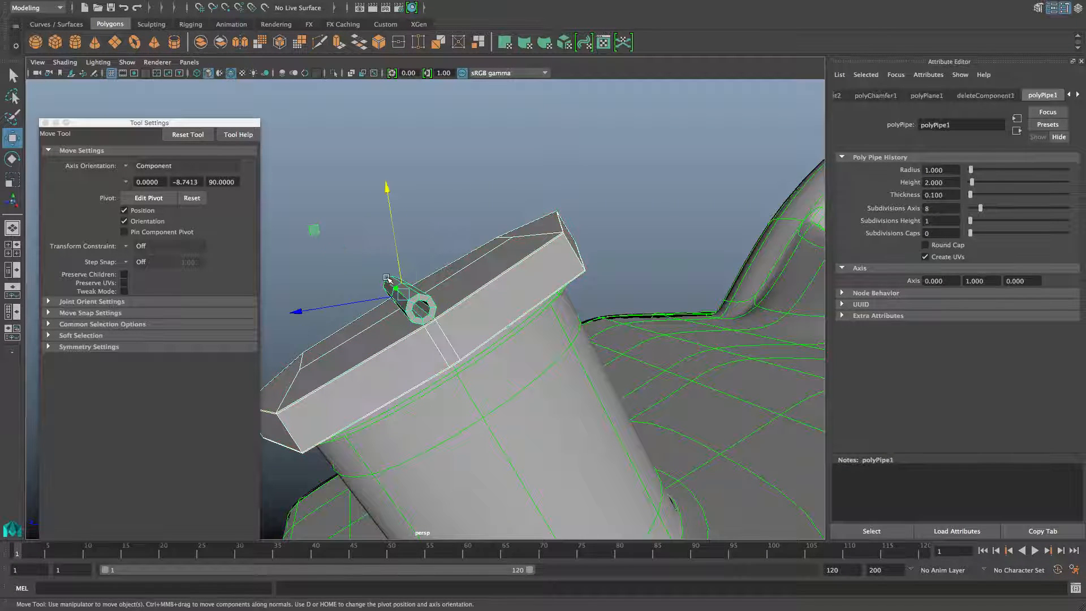
pyautogui.keyDown('alt'); pyautogui.moveTo(515, 289); pyautogui.dragTo(557, 314); pyautogui.keyUp('alt')
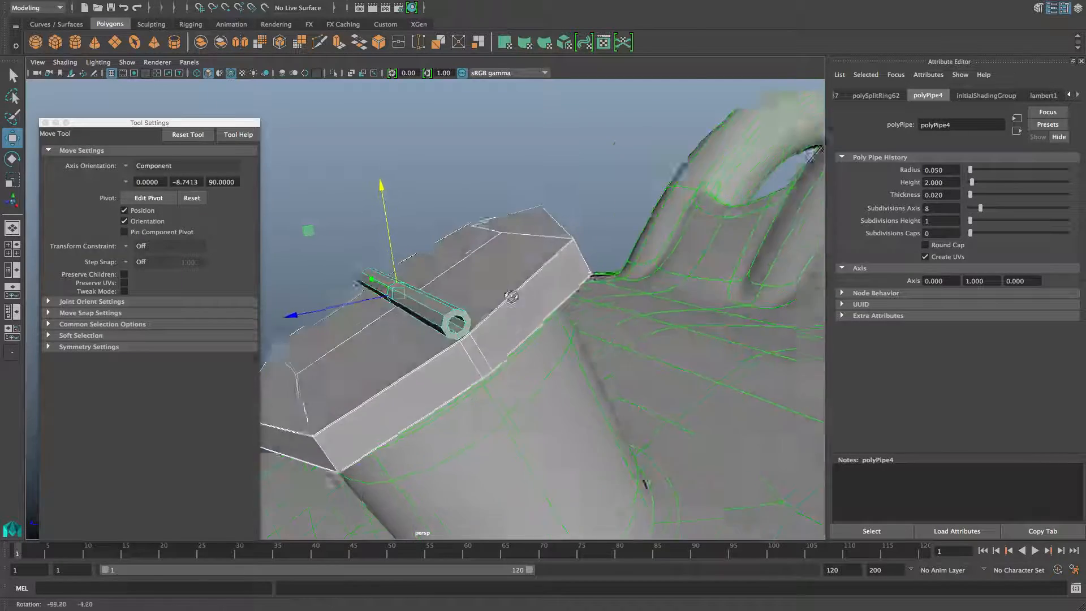
pyautogui.keyDown('alt'); pyautogui.moveTo(470, 323); pyautogui.dragTo(520, 345, button='right'); pyautogui.keyUp('alt')
pyautogui.keyDown('alt'); pyautogui.moveTo(473, 305); pyautogui.dragTo(465, 245); pyautogui.keyUp('alt')
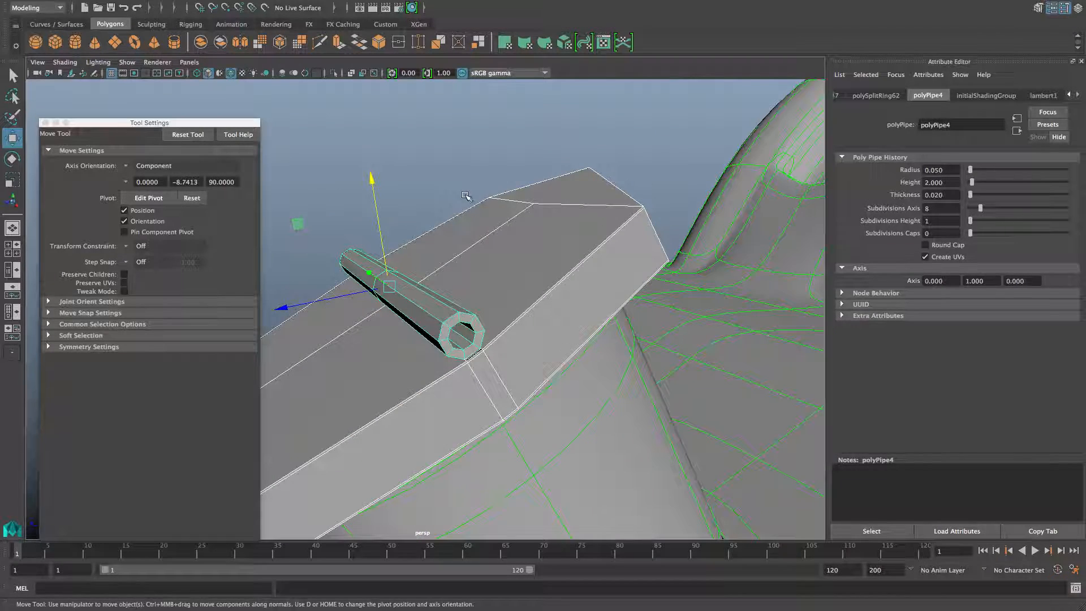
pyautogui.keyDown('shift'); pyautogui.moveTo(466, 196); pyautogui.dragTo(476, 386, button='right'); pyautogui.keyUp('shift')
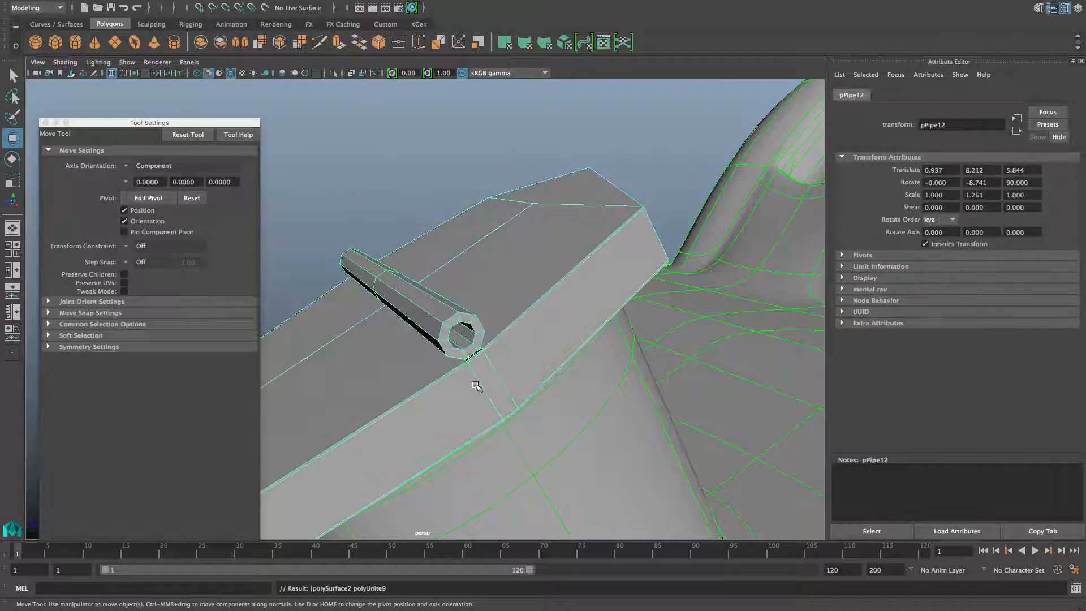
# Use Target Weld to merge the two lower corner vertices at the pipe's near end onto the cap's slot corners.
pyautogui.scroll(-2, 476, 396)
pyautogui.keyDown('alt'); pyautogui.moveTo(718, 363); pyautogui.dragTo(536, 320); pyautogui.keyUp('alt')
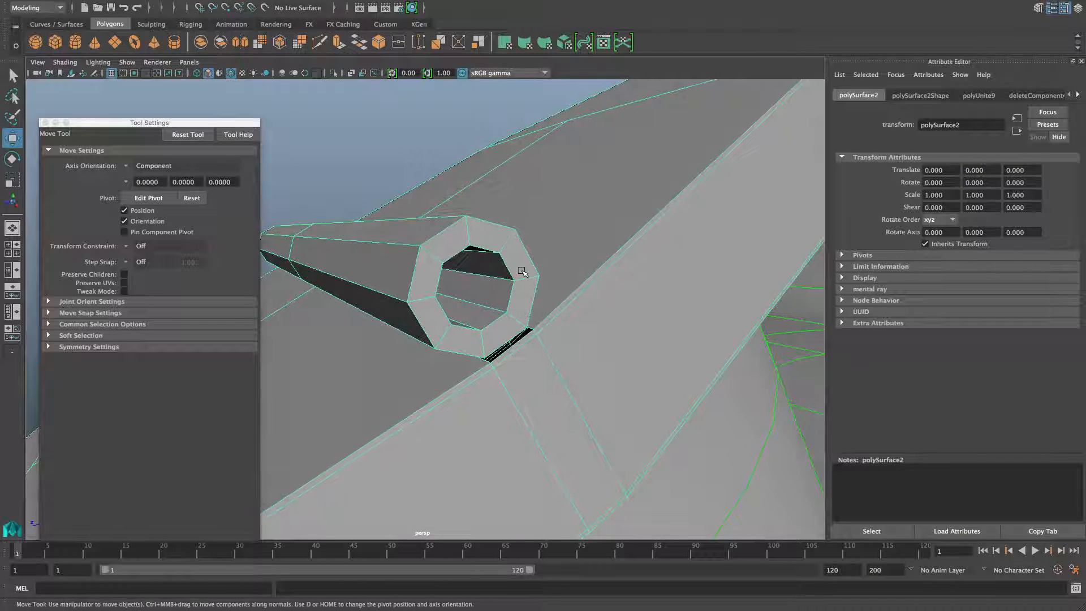
pyautogui.keyDown('shift'); pyautogui.moveTo(501, 245); pyautogui.dragTo(506, 246, button='right'); pyautogui.keyUp('shift')
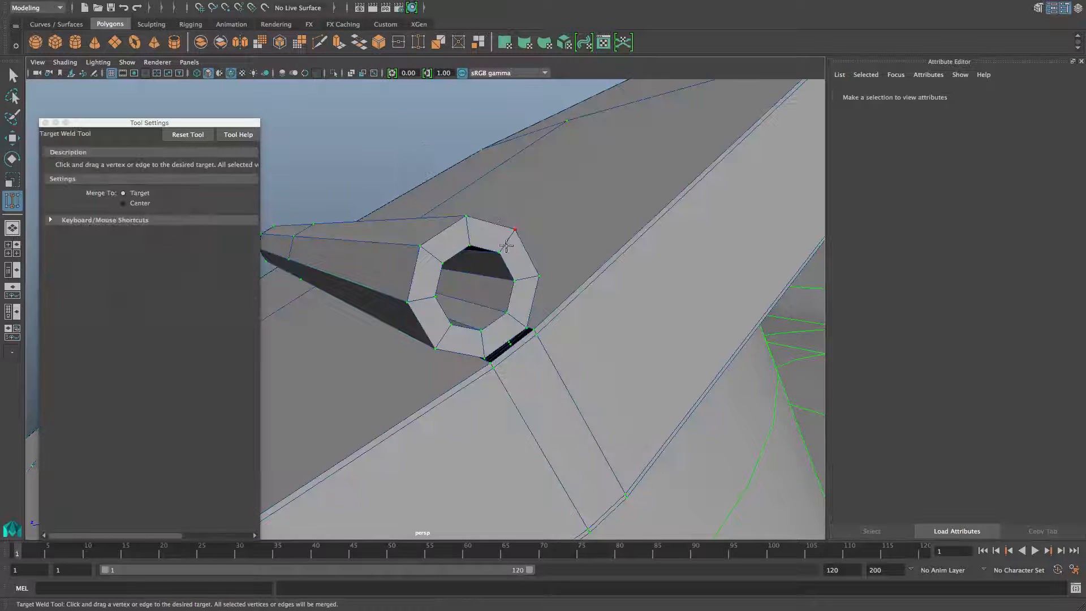
pyautogui.moveTo(526, 326); pyautogui.dragTo(533, 329)
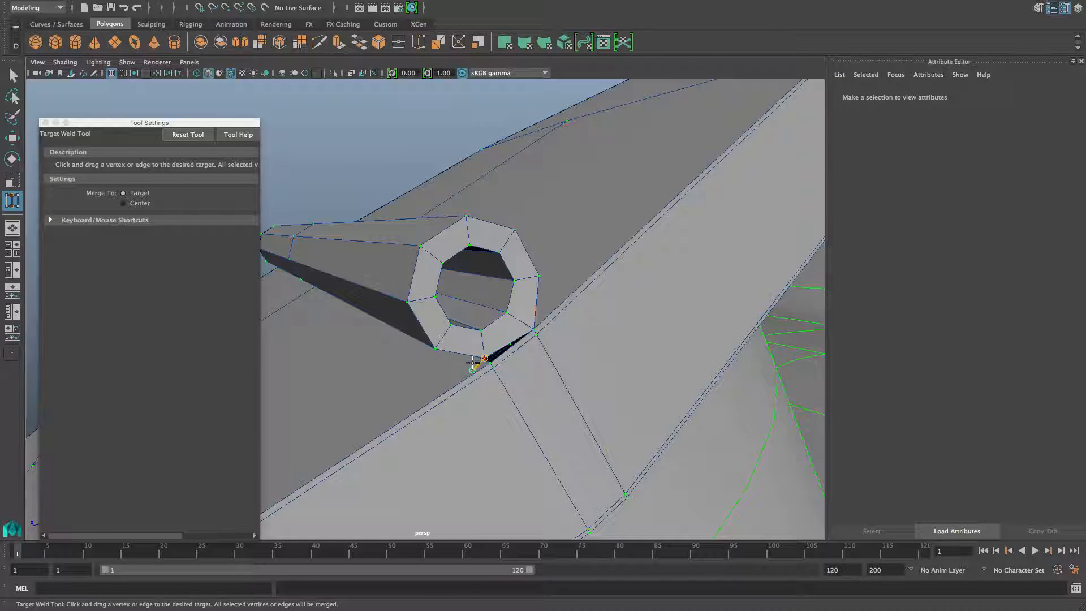
pyautogui.moveTo(473, 362); pyautogui.dragTo(405, 302)
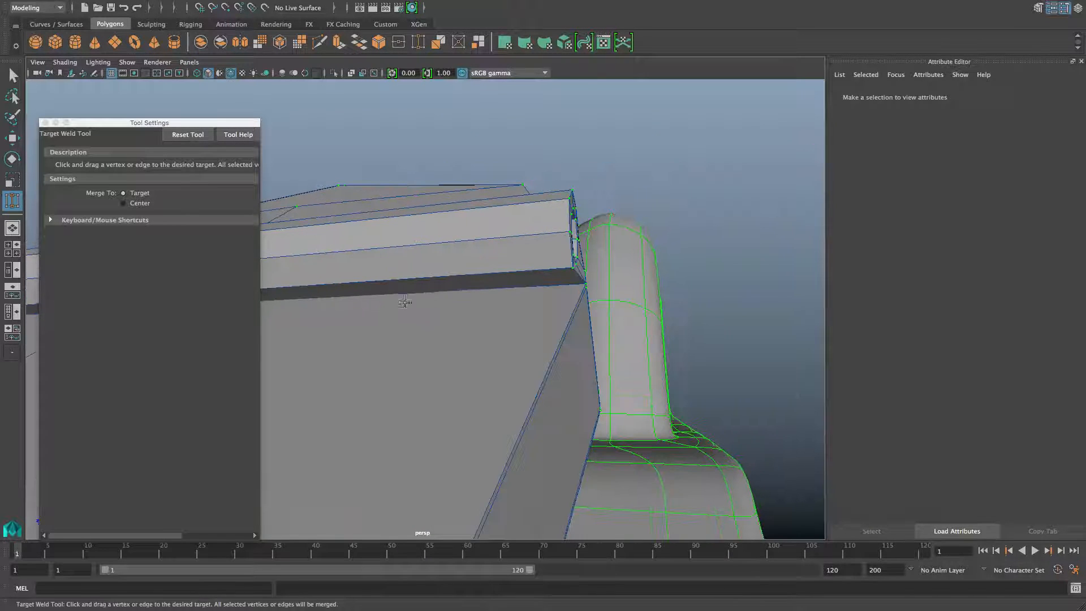
# Target-weld further lower pipe vertices to the matching cap vertices on both sides of the slot, working from inside the cap.
pyautogui.keyDown('alt'); pyautogui.moveTo(570, 225); pyautogui.dragTo(399, 331); pyautogui.keyUp('alt')
pyautogui.keyDown('alt'); pyautogui.moveTo(399, 331); pyautogui.dragTo(456, 346, button='middle'); pyautogui.keyUp('alt')
pyautogui.keyDown('alt'); pyautogui.moveTo(475, 342); pyautogui.dragTo(466, 354, button='right'); pyautogui.keyUp('alt')
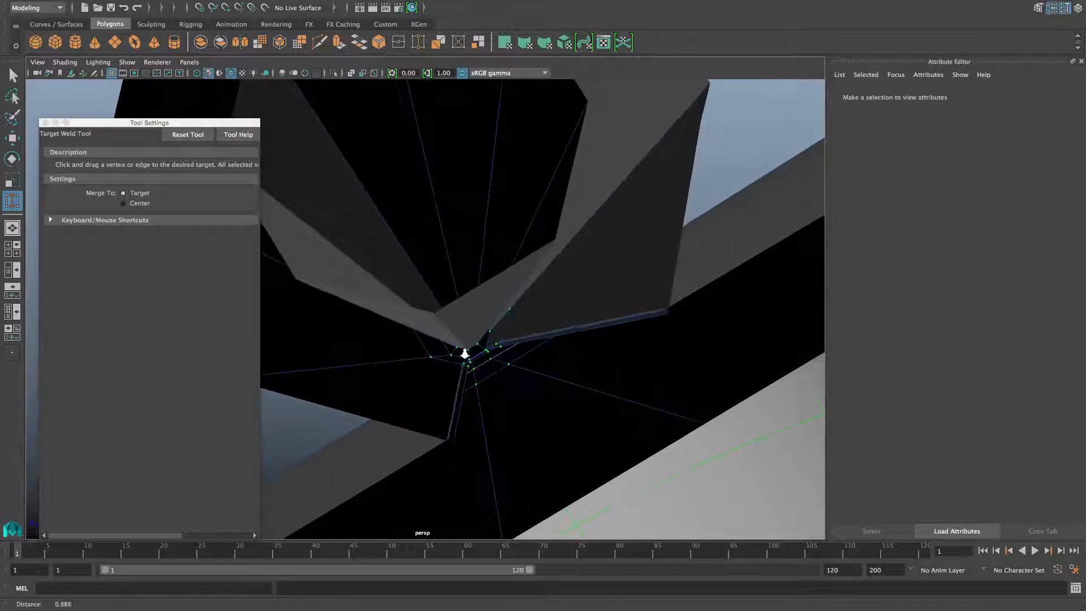
pyautogui.keyDown('alt'); pyautogui.moveTo(467, 364); pyautogui.dragTo(478, 371); pyautogui.keyUp('alt')
pyautogui.keyDown('alt'); pyautogui.moveTo(481, 373); pyautogui.dragTo(494, 380, button='right'); pyautogui.keyUp('alt')
pyautogui.moveTo(494, 380)
pyautogui.keyDown('alt'); pyautogui.mouseDown(button='middle')
pyautogui.moveTo(514, 361)
pyautogui.moveTo(497, 361)
pyautogui.mouseUp(button='middle'); pyautogui.keyUp('alt')
pyautogui.keyDown('alt'); pyautogui.moveTo(497, 362); pyautogui.dragTo(518, 382, button='right'); pyautogui.keyUp('alt')
pyautogui.keyDown('alt'); pyautogui.moveTo(517, 382); pyautogui.dragTo(497, 363); pyautogui.keyUp('alt')
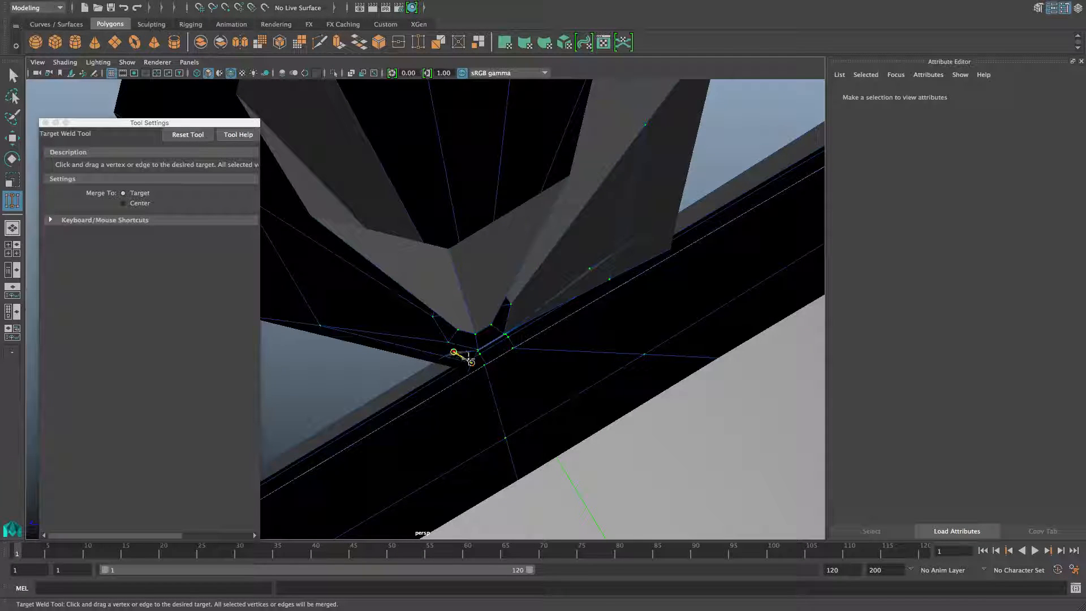
pyautogui.moveTo(469, 357); pyautogui.dragTo(471, 358)
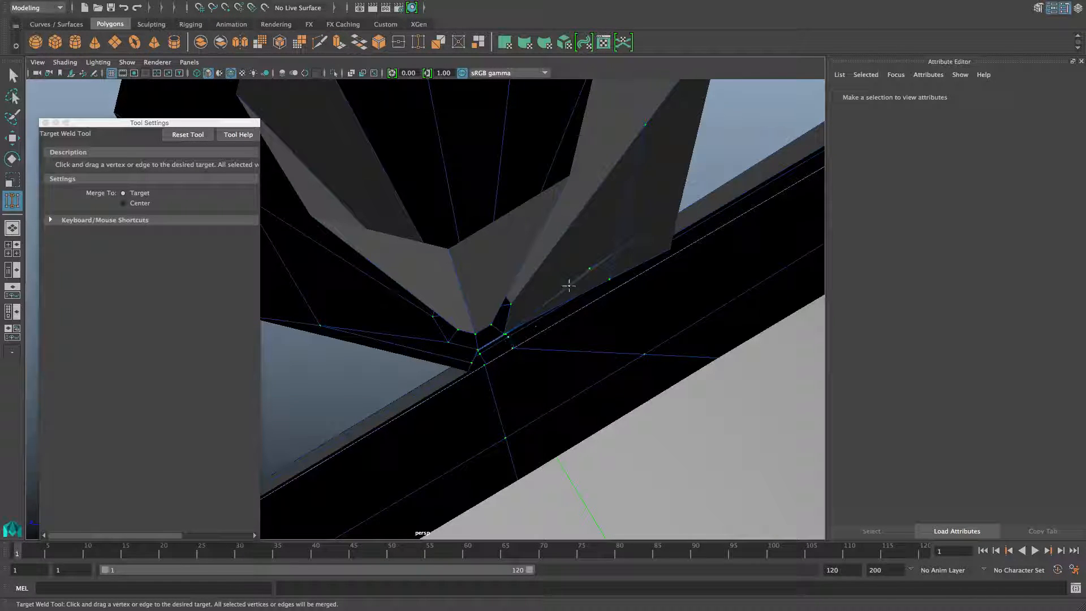
pyautogui.moveTo(608, 280); pyautogui.dragTo(609, 280)
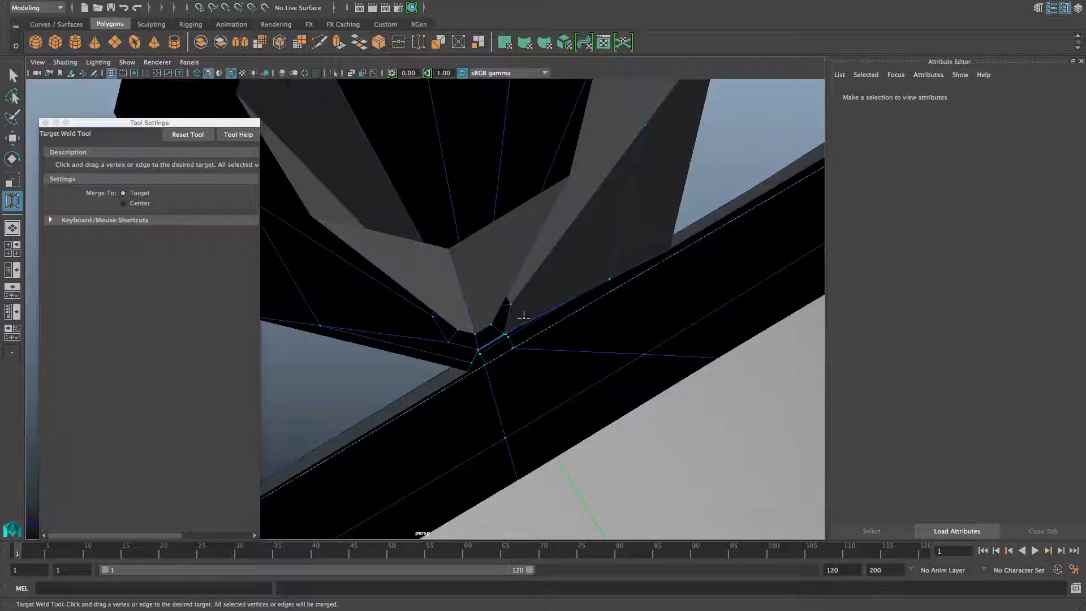
# Target-weld the remaining lower vertices at the pipe's open end onto the cap's slot corners and return to object mode.
pyautogui.scroll(-3, 523, 318)
pyautogui.keyDown('alt'); pyautogui.moveTo(463, 342); pyautogui.dragTo(587, 363); pyautogui.keyUp('alt')
pyautogui.keyDown('alt'); pyautogui.moveTo(396, 365); pyautogui.dragTo(583, 413, button='right'); pyautogui.keyUp('alt')
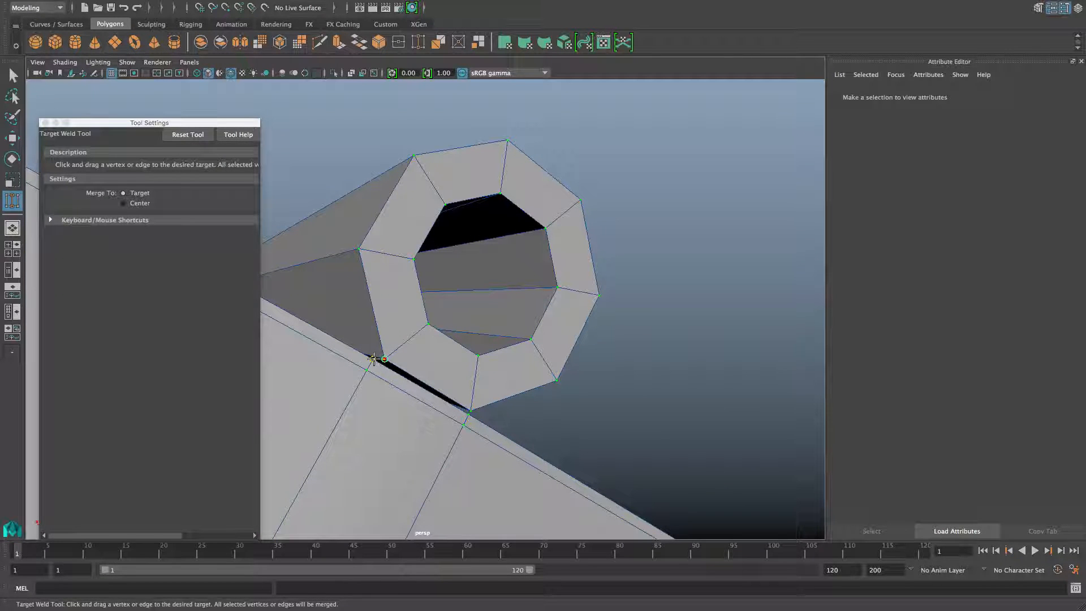
pyautogui.moveTo(374, 359); pyautogui.dragTo(372, 357)
pyautogui.moveTo(473, 415); pyautogui.dragTo(384, 375)
pyautogui.scroll(-8, 469, 396)
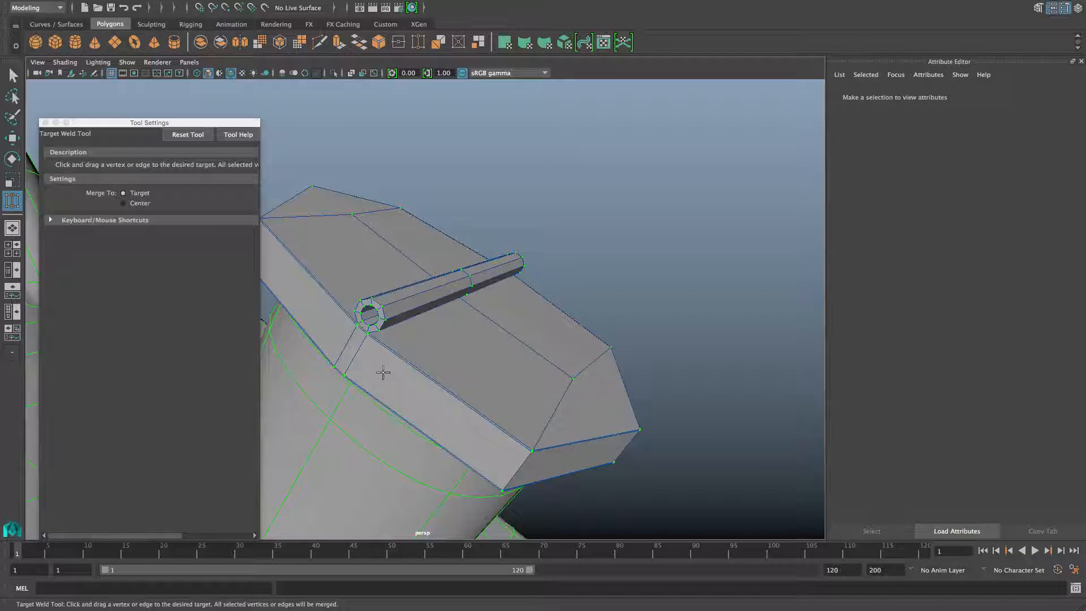
pyautogui.press('F8')
pyautogui.keyDown('alt'); pyautogui.moveTo(465, 359); pyautogui.dragTo(378, 375); pyautogui.keyUp('alt')
pyautogui.keyDown('alt'); pyautogui.moveTo(430, 370); pyautogui.dragTo(438, 300, button='middle'); pyautogui.keyUp('alt')
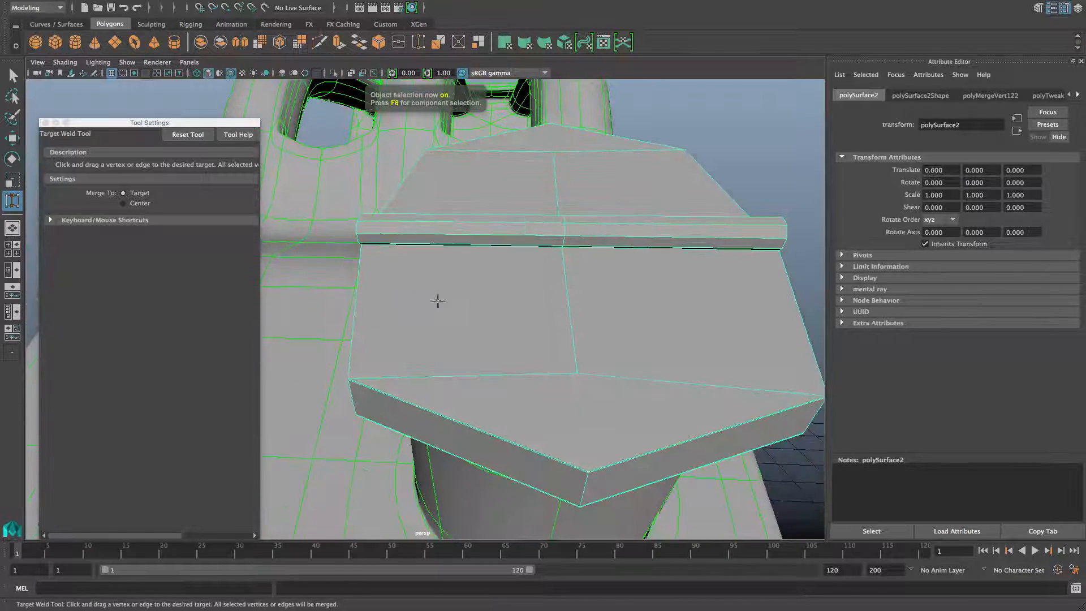
pyautogui.keyDown('alt'); pyautogui.moveTo(420, 312); pyautogui.dragTo(378, 352); pyautogui.keyUp('alt')
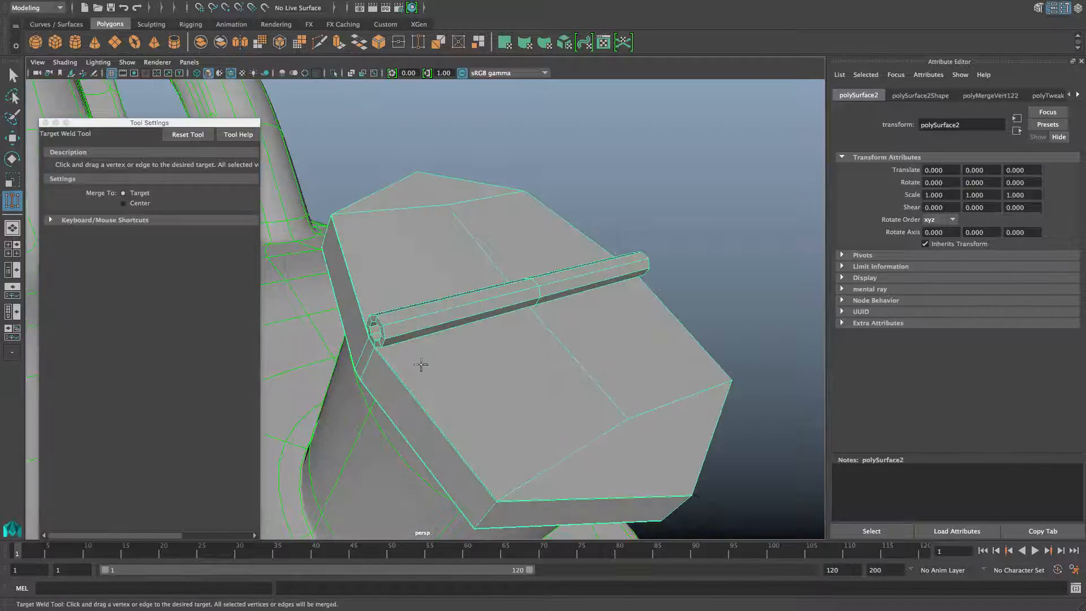
# Try inserting edge loops across the pipe and cap on both sides of the centre edge, and undo them.
pyautogui.keyDown('shift'); pyautogui.moveTo(461, 357); pyautogui.dragTo(422, 358, button='right'); pyautogui.keyUp('shift')
pyautogui.keyDown('alt'); pyautogui.moveTo(422, 359); pyautogui.dragTo(467, 309); pyautogui.keyUp('alt')
pyautogui.moveTo(468, 309); pyautogui.dragTo(444, 298, button='right')
pyautogui.moveTo(440, 333); pyautogui.dragTo(435, 460)
pyautogui.click(590, 250)
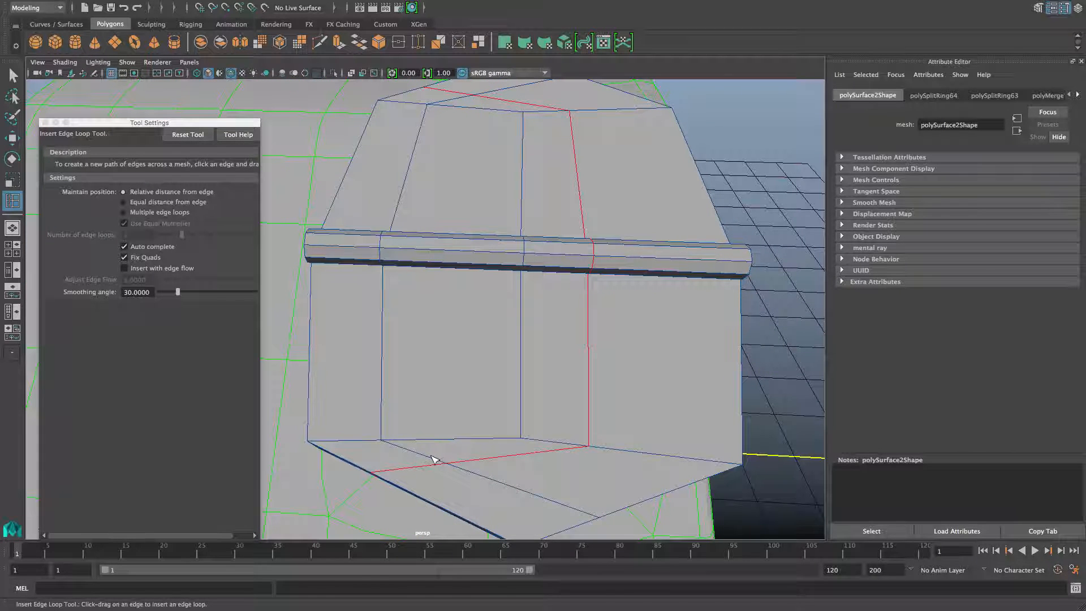
pyautogui.hotkey('ctrl', 'z')
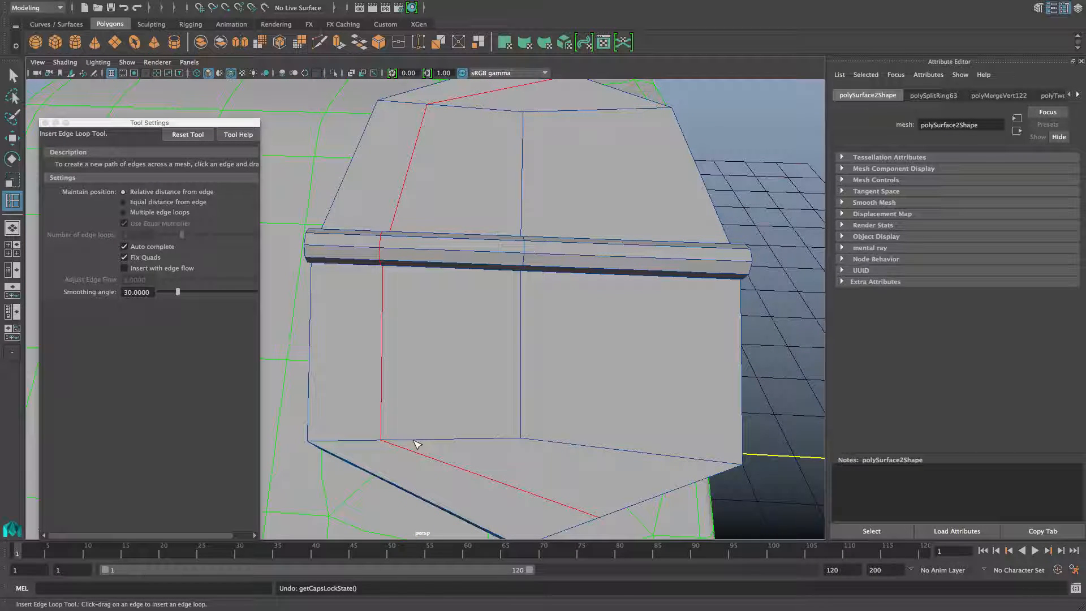
pyautogui.hotkey('ctrl', 'z')
pyautogui.hotkey('ctrl', 'z')
# Use Multi-Cut to add an edge from the central vertex on the cap's top face to the cap's front tip.
pyautogui.keyDown('alt'); pyautogui.moveTo(478, 346); pyautogui.dragTo(356, 443); pyautogui.keyUp('alt')
pyautogui.keyDown('alt'); pyautogui.moveTo(572, 350); pyautogui.dragTo(549, 338); pyautogui.keyUp('alt')
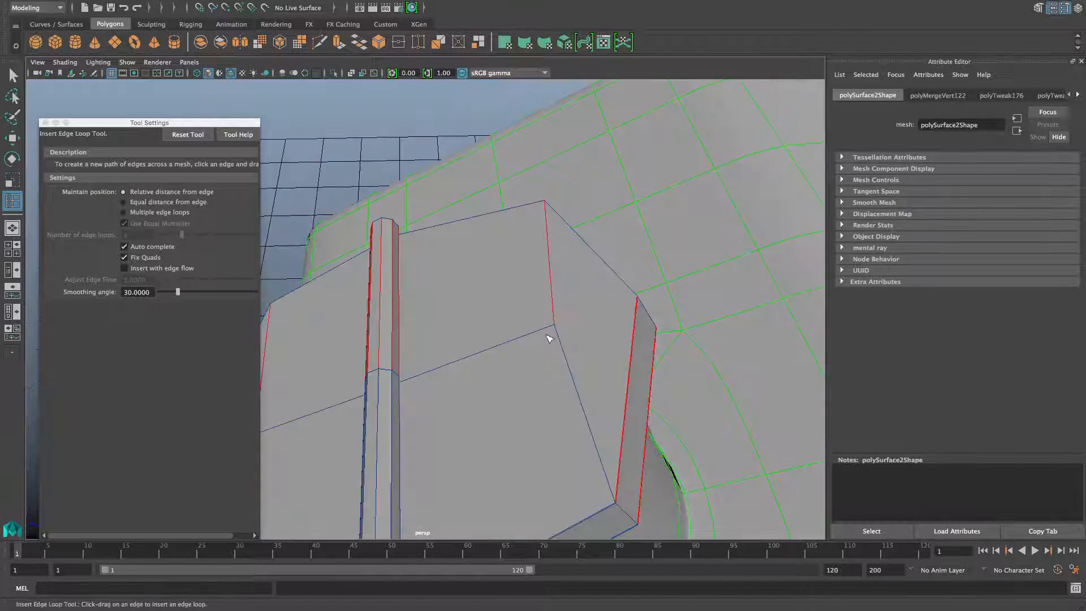
pyautogui.moveTo(463, 428)
pyautogui.keyDown('alt'); pyautogui.mouseDown()
pyautogui.moveTo(552, 424)
pyautogui.moveTo(461, 449)
pyautogui.moveTo(475, 441)
pyautogui.mouseUp(); pyautogui.keyUp('alt')
pyautogui.moveTo(540, 382)
pyautogui.keyDown('alt'); pyautogui.mouseDown()
pyautogui.moveTo(511, 390)
pyautogui.moveTo(525, 384)
pyautogui.mouseUp(); pyautogui.keyUp('alt')
pyautogui.keyDown('alt'); pyautogui.moveTo(524, 384); pyautogui.dragTo(508, 339, button='middle'); pyautogui.keyUp('alt')
pyautogui.keyDown('alt'); pyautogui.moveTo(495, 366); pyautogui.dragTo(503, 368); pyautogui.keyUp('alt')
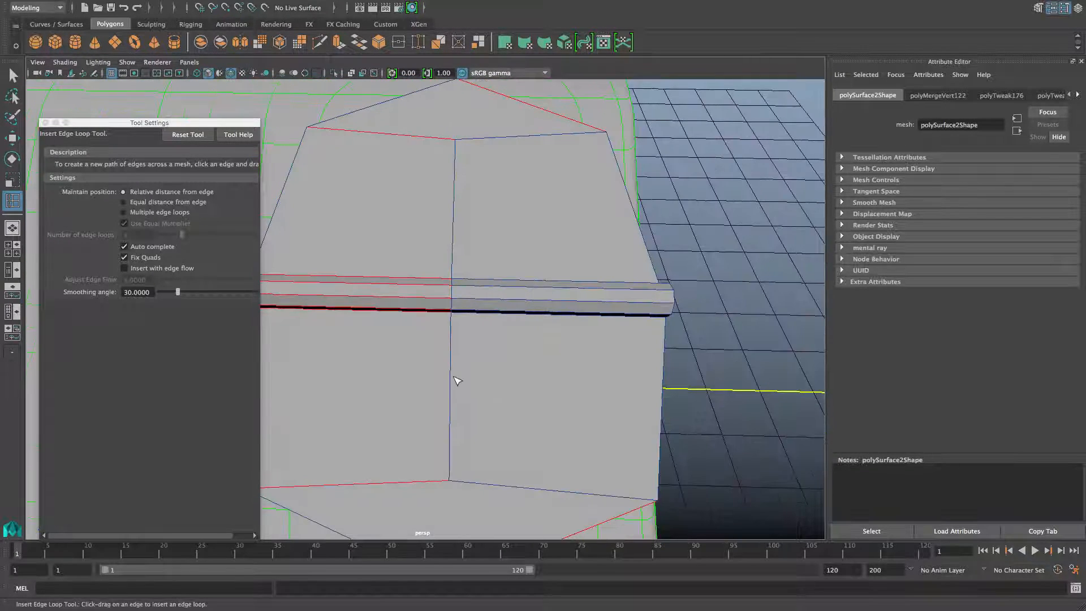
pyautogui.moveTo(464, 394); pyautogui.dragTo(476, 313, button='right')
pyautogui.press('q')
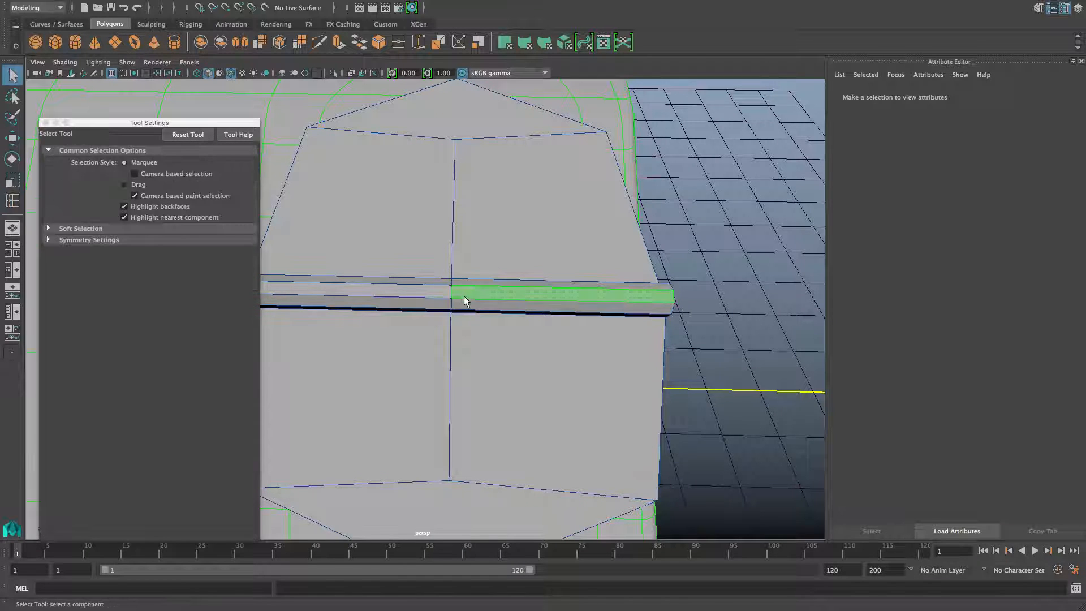
pyautogui.click(465, 305)
pyautogui.press('F8')
pyautogui.keyDown('shift'); pyautogui.moveTo(466, 296); pyautogui.dragTo(406, 299, button='right'); pyautogui.keyUp('shift')
pyautogui.keyDown('alt'); pyautogui.moveTo(463, 504); pyautogui.dragTo(473, 379, button='middle'); pyautogui.keyUp('alt')
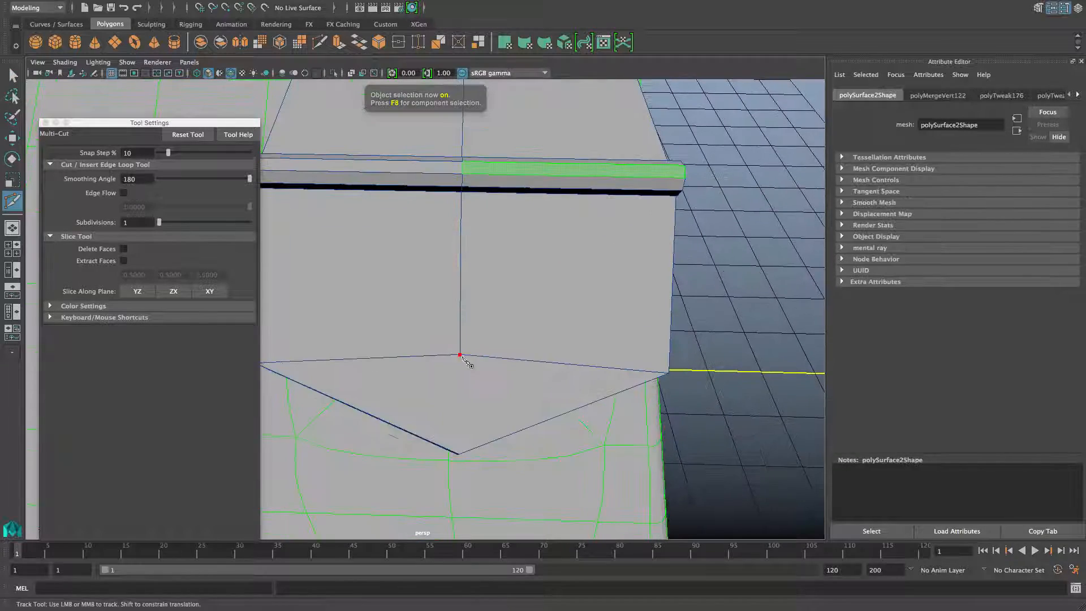
pyautogui.click(460, 355)
pyautogui.keyDown('alt'); pyautogui.moveTo(474, 425); pyautogui.dragTo(405, 403); pyautogui.keyUp('alt')
pyautogui.keyDown('alt'); pyautogui.moveTo(405, 403); pyautogui.dragTo(429, 395, button='right'); pyautogui.keyUp('alt')
pyautogui.keyDown('alt'); pyautogui.moveTo(428, 400); pyautogui.dragTo(451, 401); pyautogui.keyUp('alt')
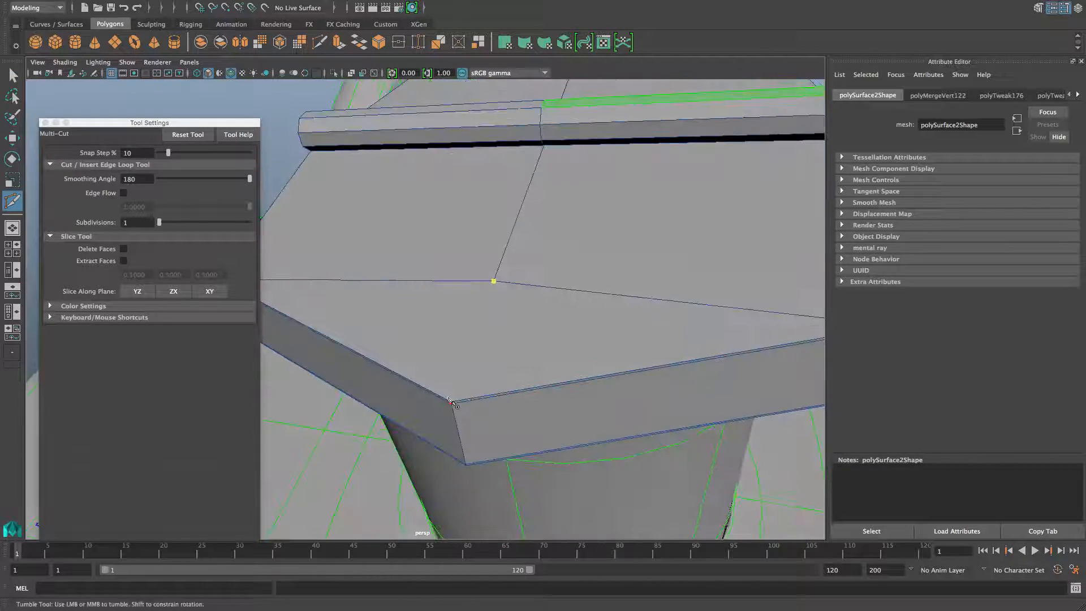
pyautogui.click(450, 401)
pyautogui.rightClick(519, 347)
# Cut a matching edge from the central vertex on the other side of the pipe to the cap's opposite tip.
pyautogui.keyDown('alt'); pyautogui.moveTo(518, 346); pyautogui.dragTo(526, 377); pyautogui.keyUp('alt')
pyautogui.keyDown('alt'); pyautogui.moveTo(527, 376); pyautogui.dragTo(564, 255, button='middle'); pyautogui.keyUp('alt')
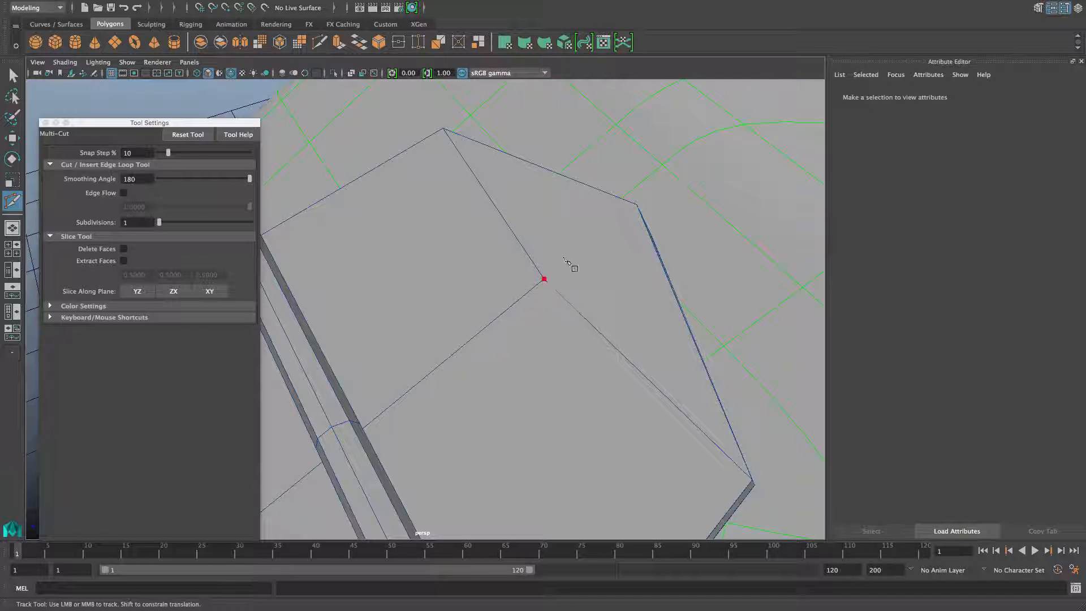
pyautogui.click(634, 205)
pyautogui.rightClick(566, 294)
pyautogui.keyDown('alt'); pyautogui.moveTo(478, 424); pyautogui.dragTo(487, 399); pyautogui.keyUp('alt')
pyautogui.keyDown('alt'); pyautogui.moveTo(488, 399); pyautogui.dragTo(477, 436, button='right'); pyautogui.keyUp('alt')
pyautogui.keyDown('alt'); pyautogui.moveTo(482, 443); pyautogui.dragTo(492, 369, button='middle'); pyautogui.keyUp('alt')
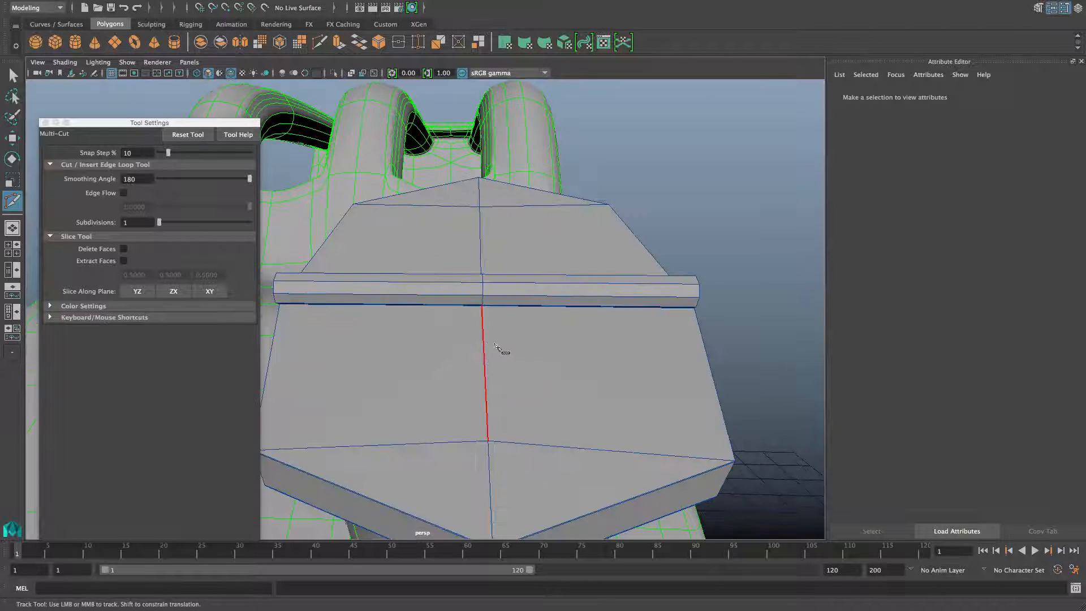
# Try inserting an edge loop across the cap and pipe just inside the pipe's end, and undo it.
pyautogui.press('w')
pyautogui.moveTo(508, 335)
pyautogui.keyDown('shift'); pyautogui.mouseDown(button='right')
pyautogui.moveTo(456, 340)
pyautogui.moveTo(501, 334)
pyautogui.mouseUp(button='right'); pyautogui.keyUp('shift')
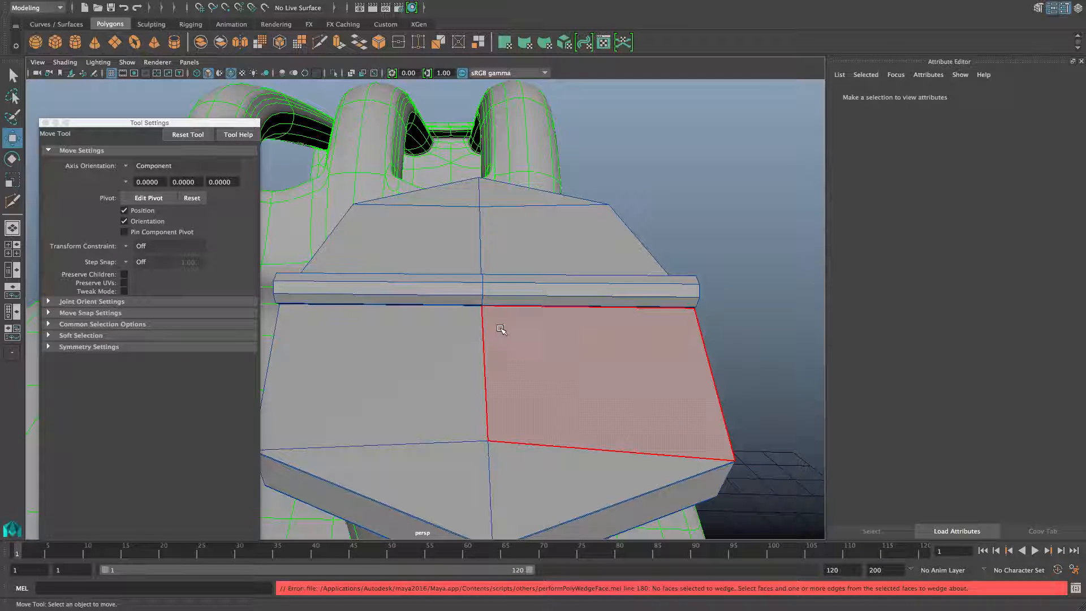
pyautogui.click(501, 330)
pyautogui.press('F8')
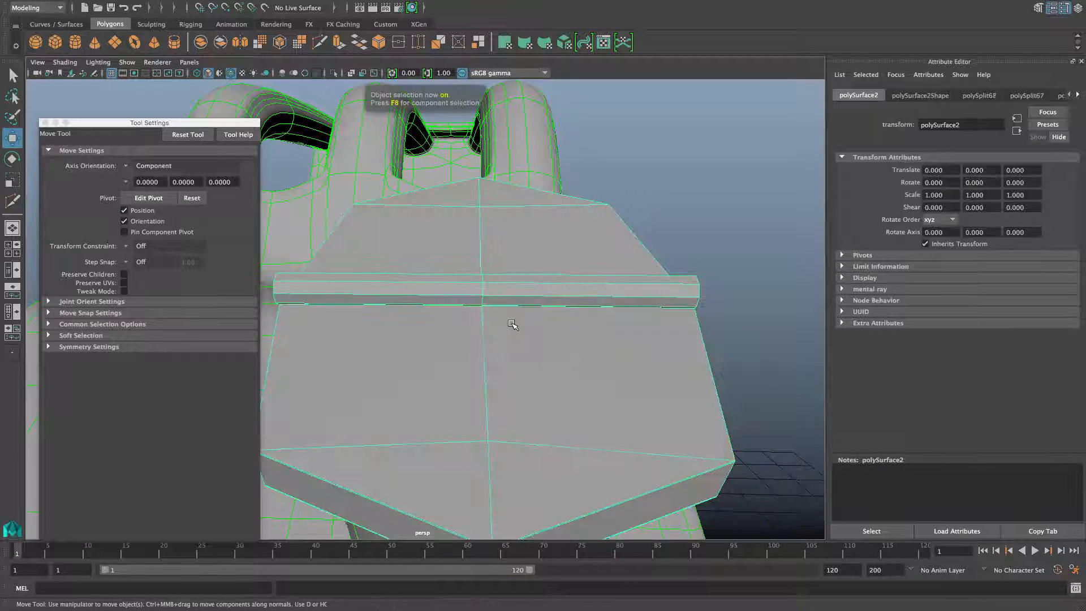
pyautogui.keyDown('shift'); pyautogui.moveTo(513, 325); pyautogui.dragTo(453, 340, button='right'); pyautogui.keyUp('shift')
pyautogui.moveTo(516, 337)
pyautogui.keyDown('alt'); pyautogui.mouseDown()
pyautogui.moveTo(500, 338)
pyautogui.moveTo(529, 347)
pyautogui.moveTo(565, 320)
pyautogui.moveTo(524, 342)
pyautogui.mouseUp(); pyautogui.keyUp('alt')
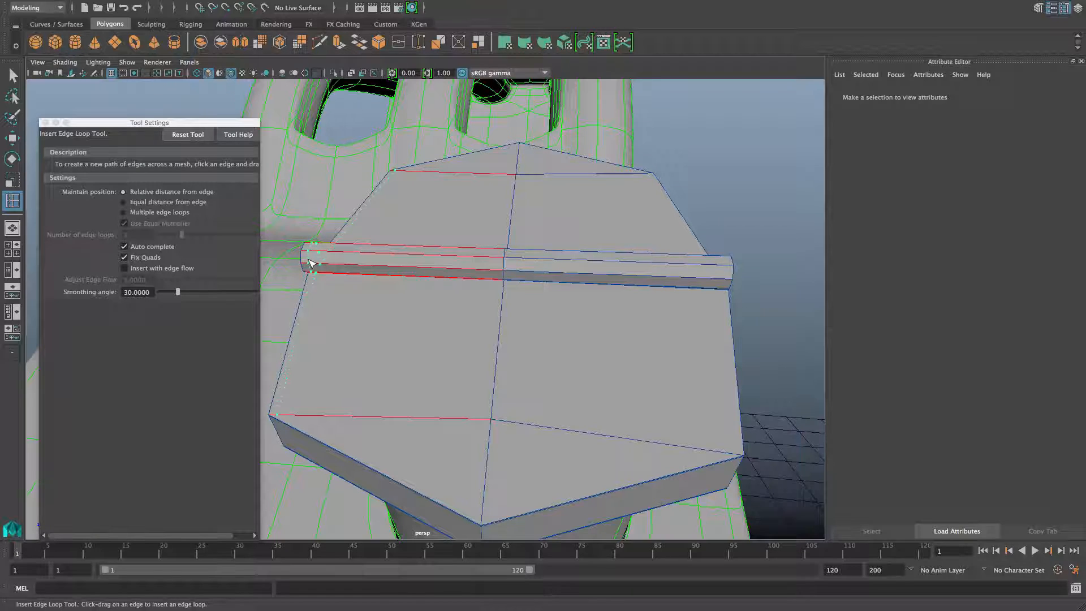
pyautogui.moveTo(312, 264); pyautogui.dragTo(402, 286)
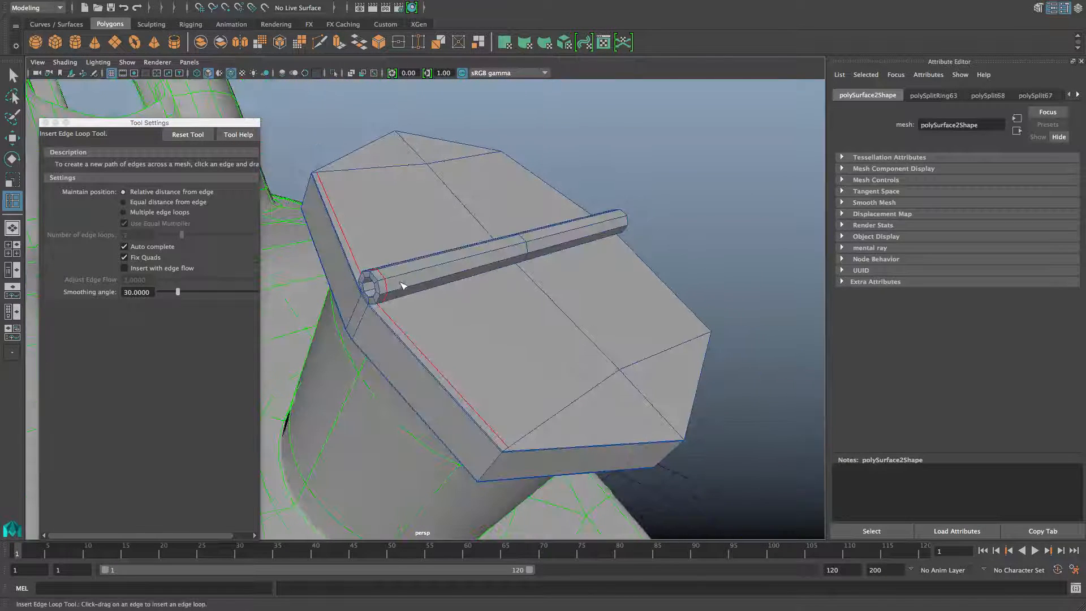
pyautogui.hotkey('ctrl', 'z')
pyautogui.hotkey('ctrl', 'z')
# Try inserting the edge loop again much closer to the pipe's end, and undo it.
pyautogui.keyDown('alt'); pyautogui.moveTo(417, 293); pyautogui.dragTo(424, 475, button='right'); pyautogui.keyUp('alt')
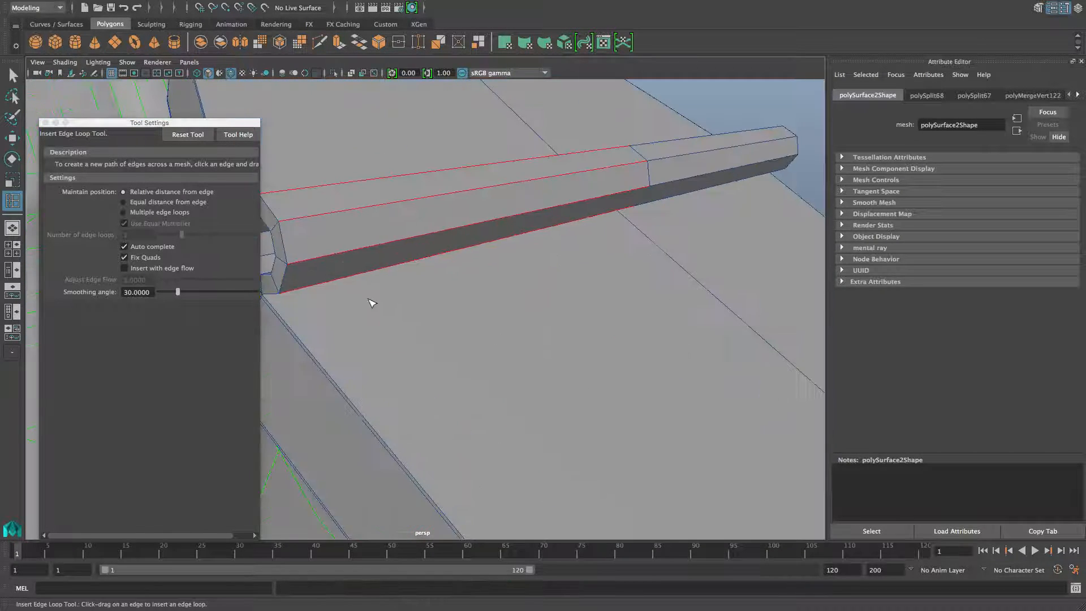
pyautogui.keyDown('alt'); pyautogui.moveTo(371, 303); pyautogui.dragTo(463, 350, button='middle'); pyautogui.keyUp('alt')
pyautogui.keyDown('alt'); pyautogui.moveTo(463, 350); pyautogui.dragTo(362, 342); pyautogui.keyUp('alt')
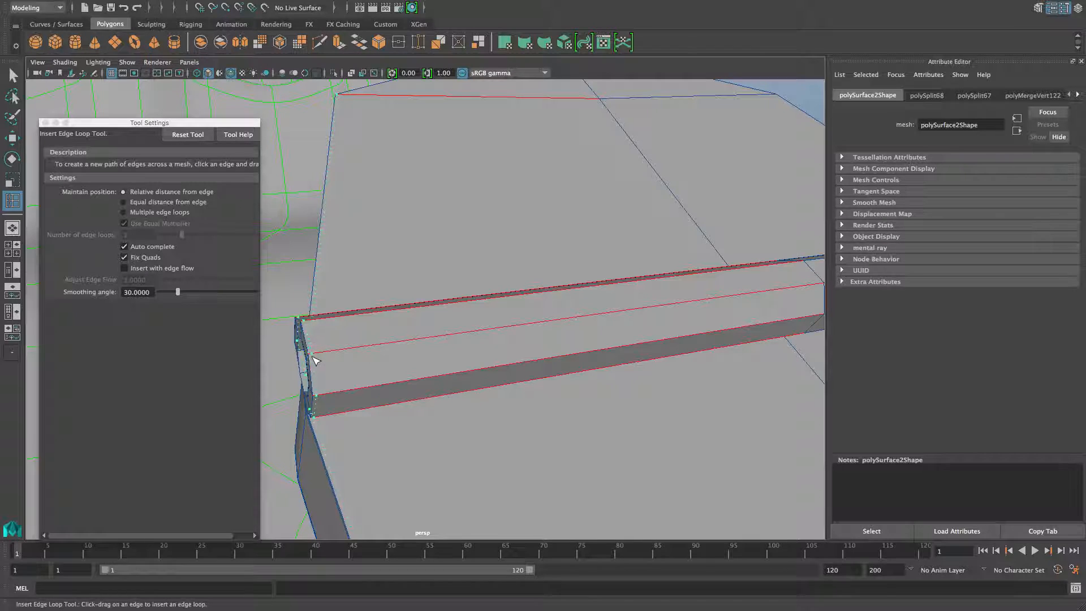
pyautogui.click(310, 354)
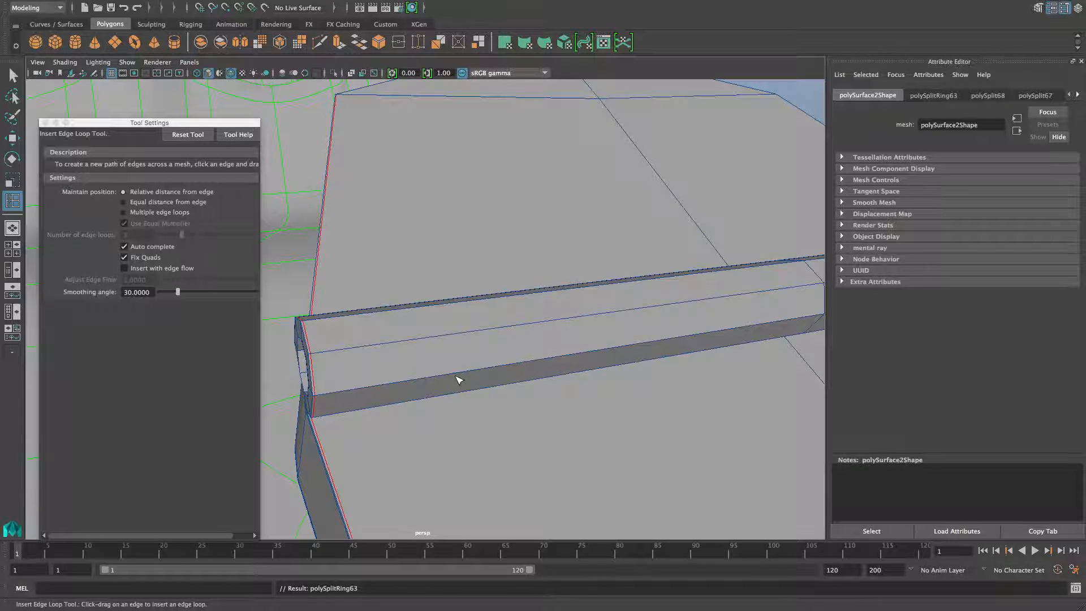
pyautogui.hotkey('ctrl', 'z')
# Select the ring of vertices at the pipe's opposite end, ready for moving.
pyautogui.keyDown('alt'); pyautogui.moveTo(455, 378); pyautogui.dragTo(463, 326); pyautogui.keyUp('alt')
pyautogui.moveTo(486, 305); pyautogui.dragTo(441, 289, button='right')
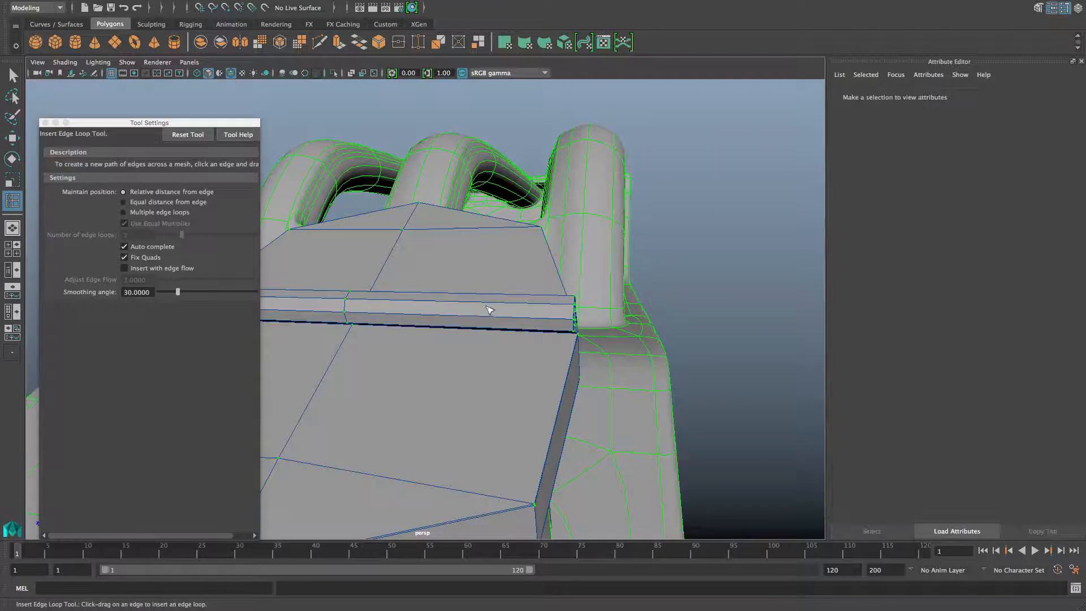
pyautogui.keyDown('alt'); pyautogui.moveTo(490, 310); pyautogui.dragTo(447, 271); pyautogui.keyUp('alt')
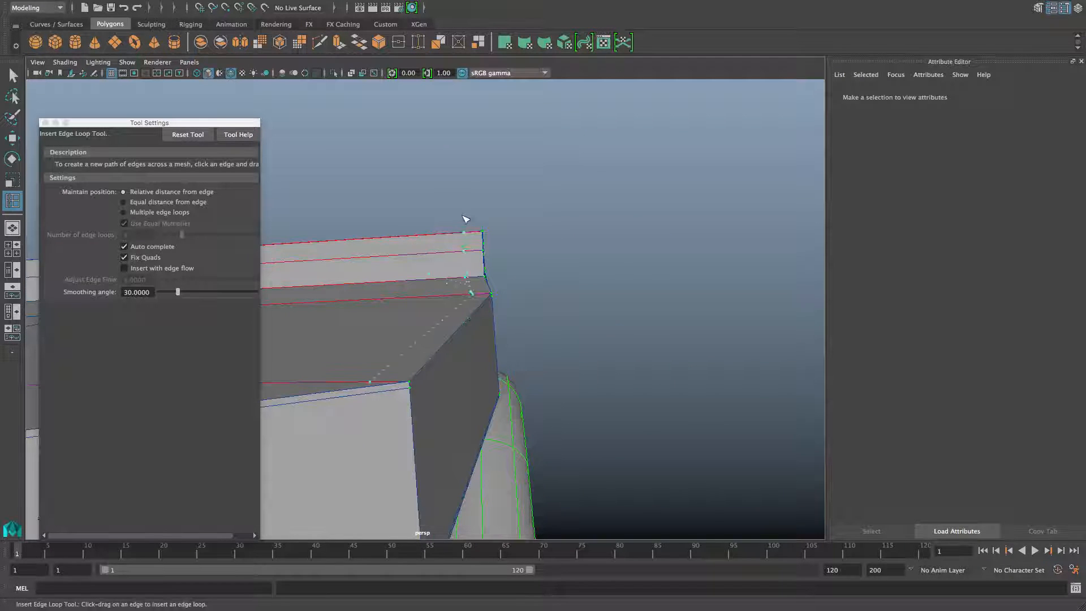
pyautogui.press('q')
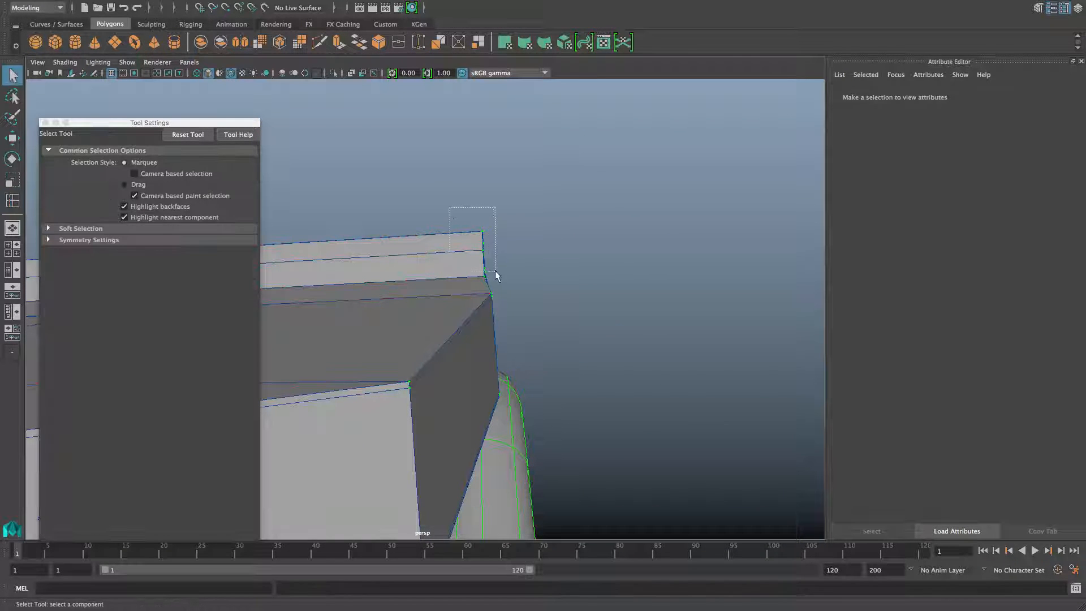
pyautogui.keyDown('alt'); pyautogui.moveTo(499, 281); pyautogui.dragTo(428, 385); pyautogui.keyUp('alt')
pyautogui.press('w')
pyautogui.scroll(5, 432, 323)
pyautogui.scroll(-4, 461, 351)
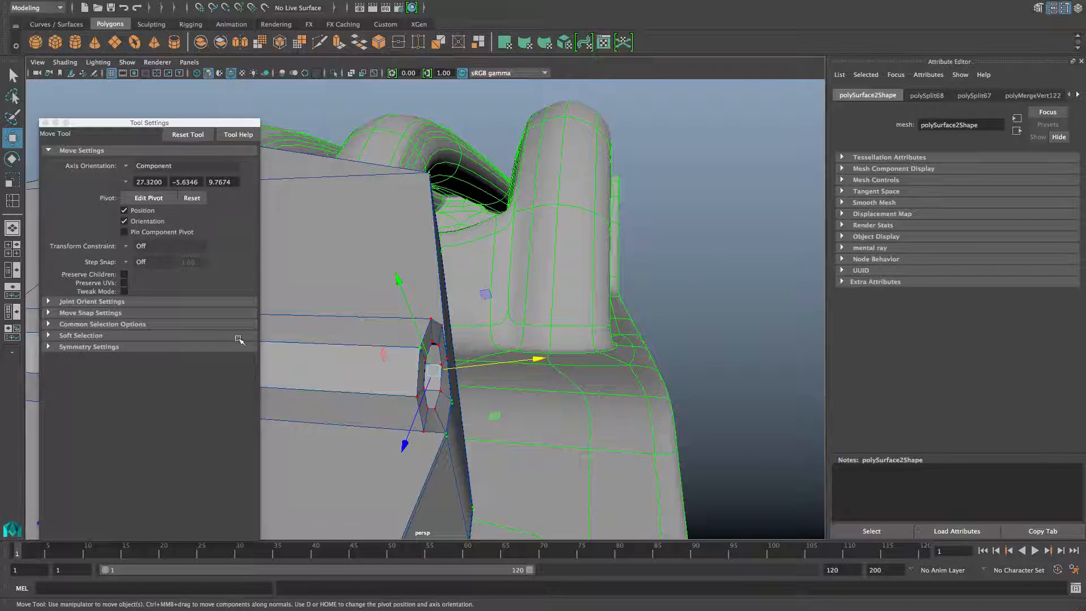
# Try scaling the selected pipe-end vertices along the pipe's length.
pyautogui.press('r')
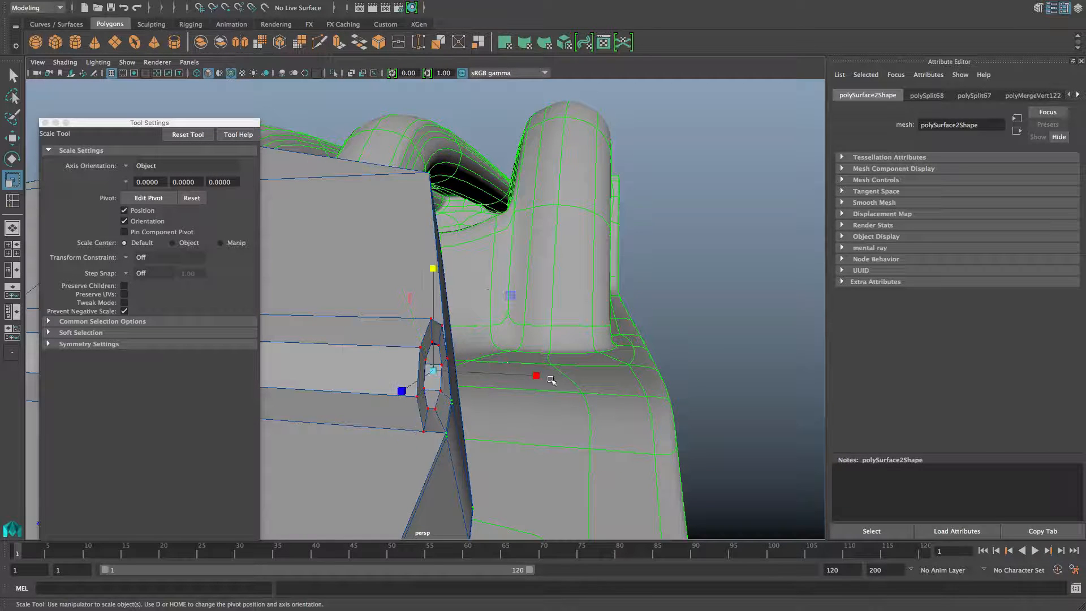
pyautogui.keyDown('alt'); pyautogui.moveTo(541, 378); pyautogui.dragTo(551, 386); pyautogui.keyUp('alt')
pyautogui.moveTo(488, 397)
pyautogui.keyDown('alt'); pyautogui.mouseDown()
pyautogui.moveTo(479, 390)
pyautogui.moveTo(495, 385)
pyautogui.mouseUp(); pyautogui.keyUp('alt')
pyautogui.keyDown('alt'); pyautogui.moveTo(493, 383); pyautogui.dragTo(517, 367); pyautogui.keyUp('alt')
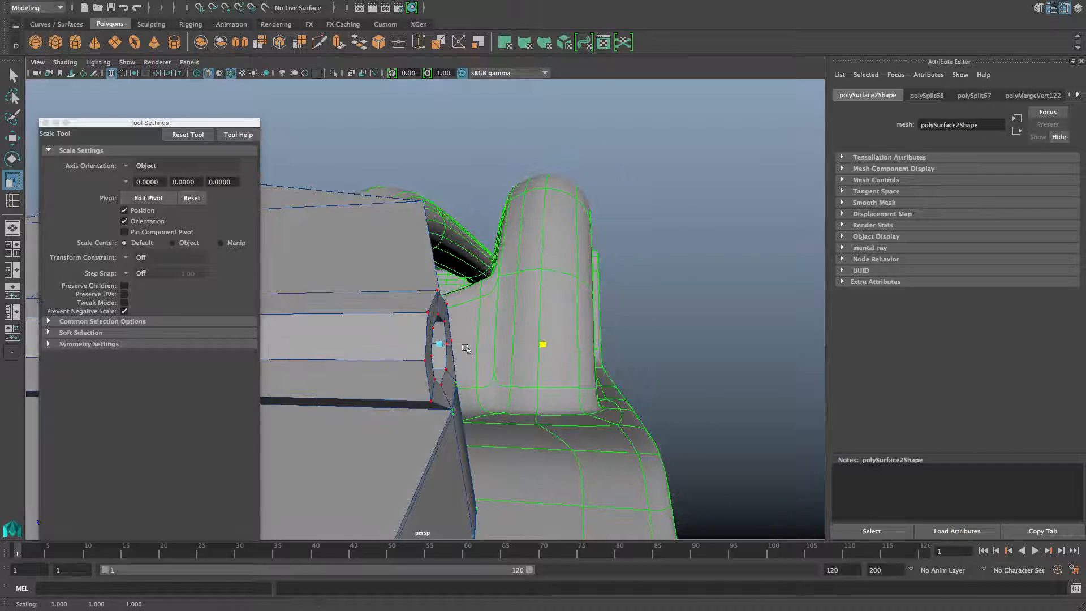
# Reset the Move tool, set its axis orientation to Object, and shift the pipe-end vertices slightly outward along the pipe's length.
pyautogui.press('w')
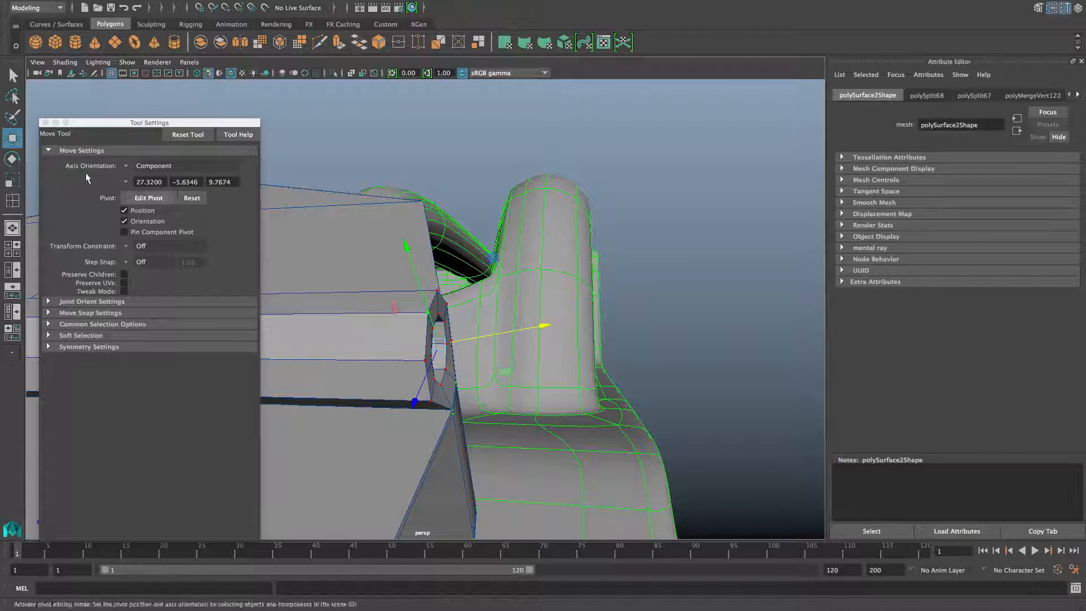
pyautogui.click(176, 136)
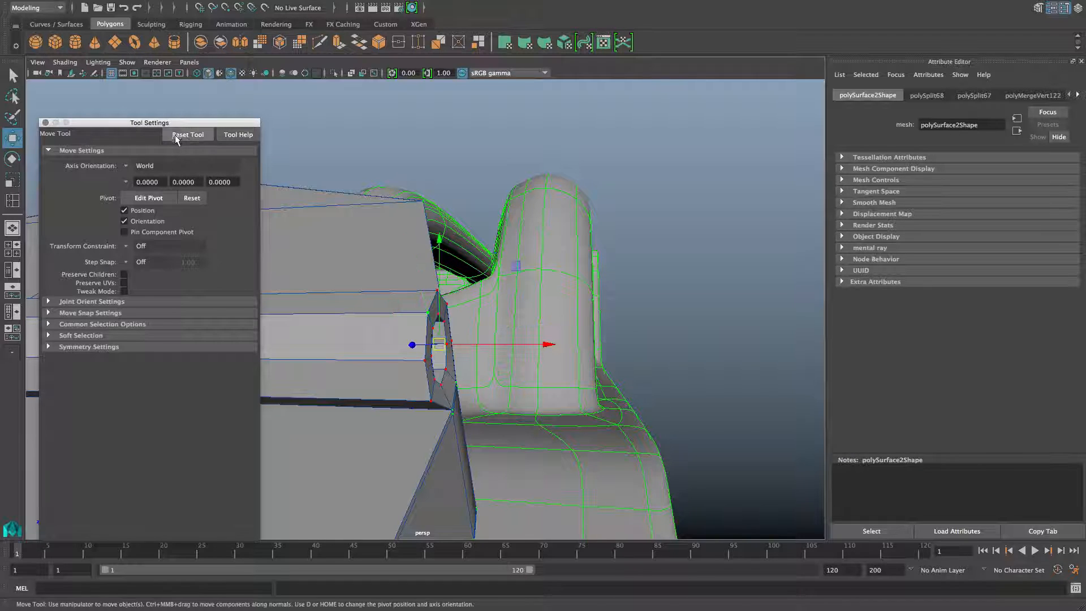
pyautogui.click(124, 165)
pyautogui.click(149, 196)
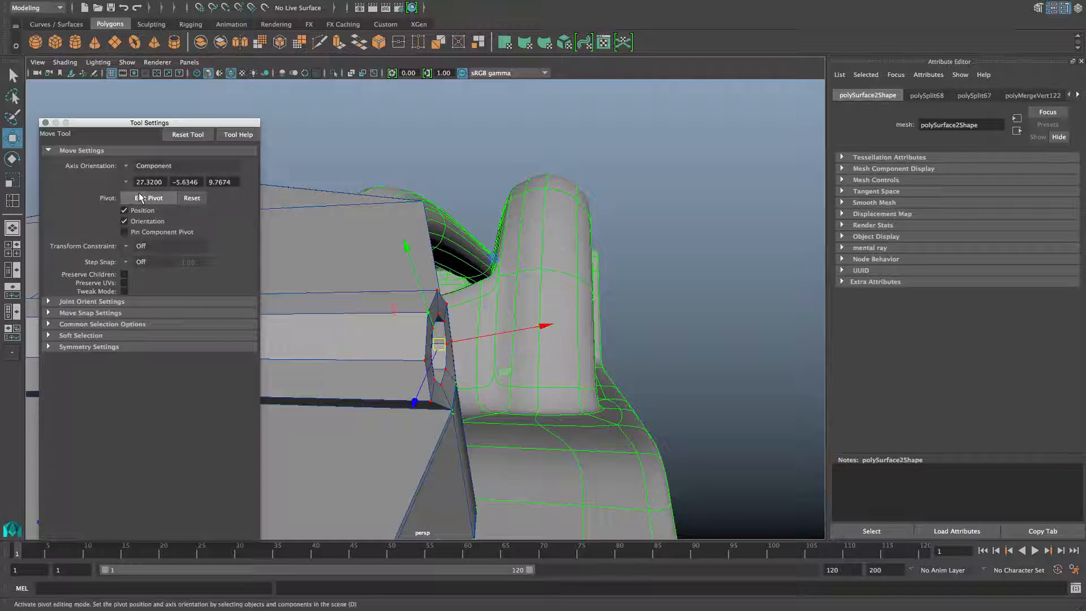
pyautogui.click(129, 166)
pyautogui.click(151, 168)
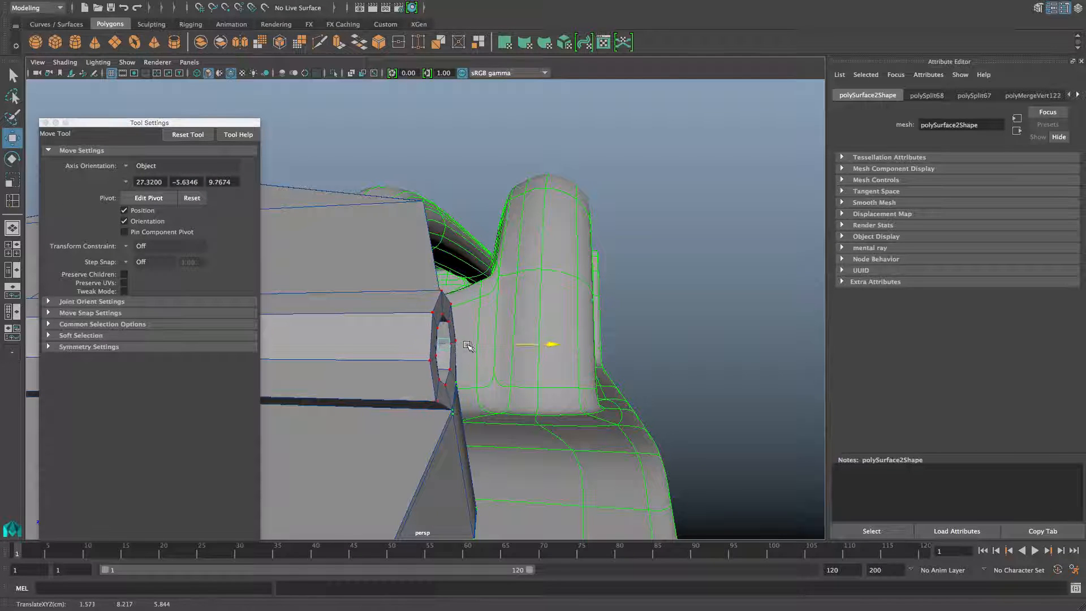
pyautogui.keyDown('alt'); pyautogui.moveTo(462, 345); pyautogui.dragTo(415, 308); pyautogui.keyUp('alt')
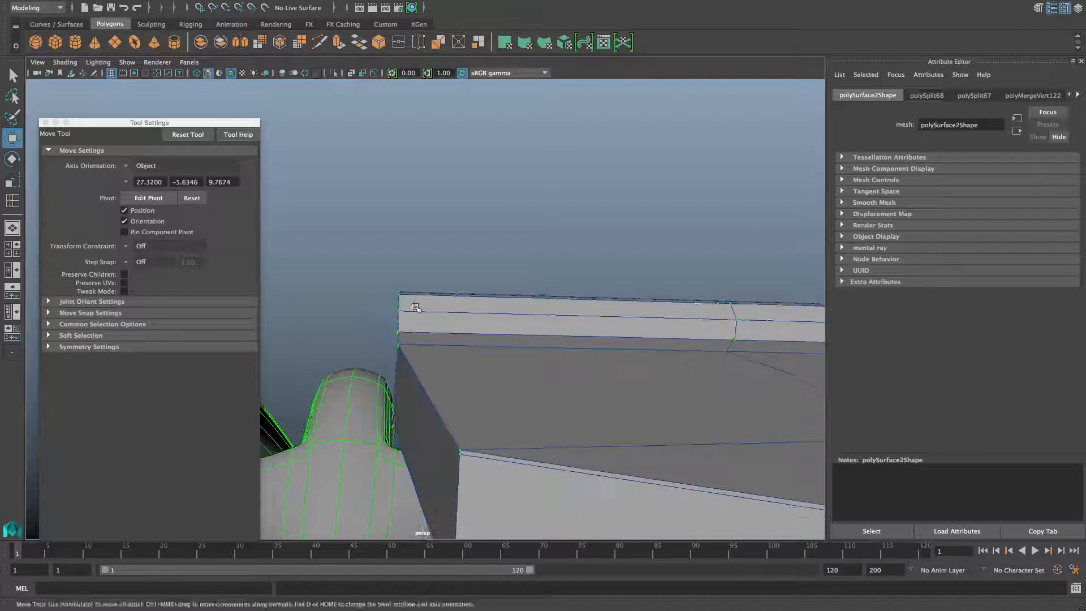
pyautogui.keyDown('alt'); pyautogui.moveTo(414, 308); pyautogui.dragTo(540, 371, button='right'); pyautogui.keyUp('alt')
pyautogui.keyDown('alt'); pyautogui.moveTo(408, 336); pyautogui.dragTo(366, 301); pyautogui.keyUp('alt')
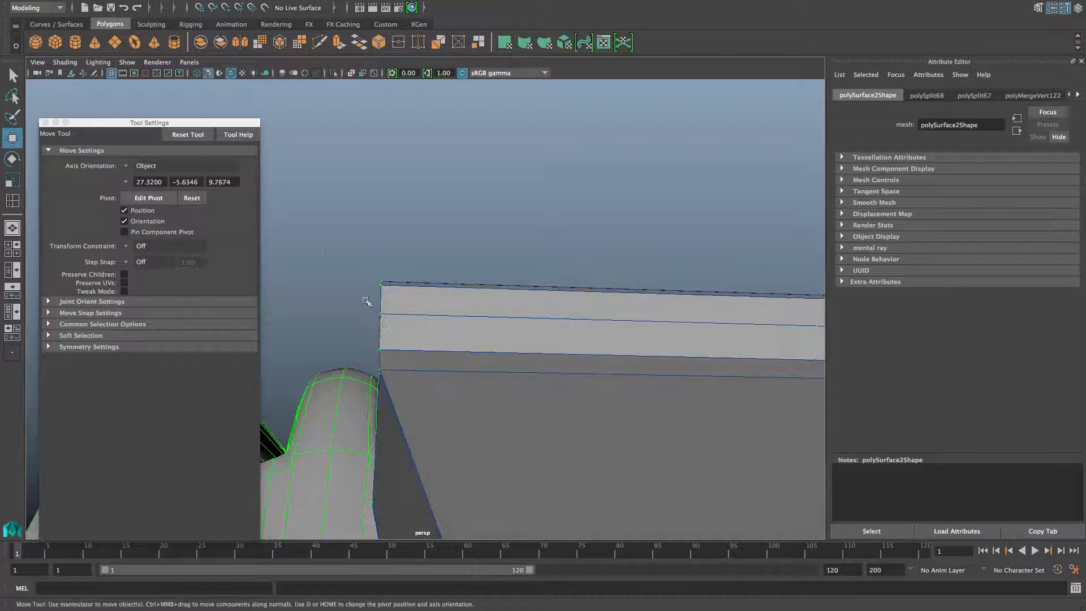
pyautogui.keyDown('alt'); pyautogui.moveTo(407, 360); pyautogui.dragTo(399, 338); pyautogui.keyUp('alt')
pyautogui.press('F8')
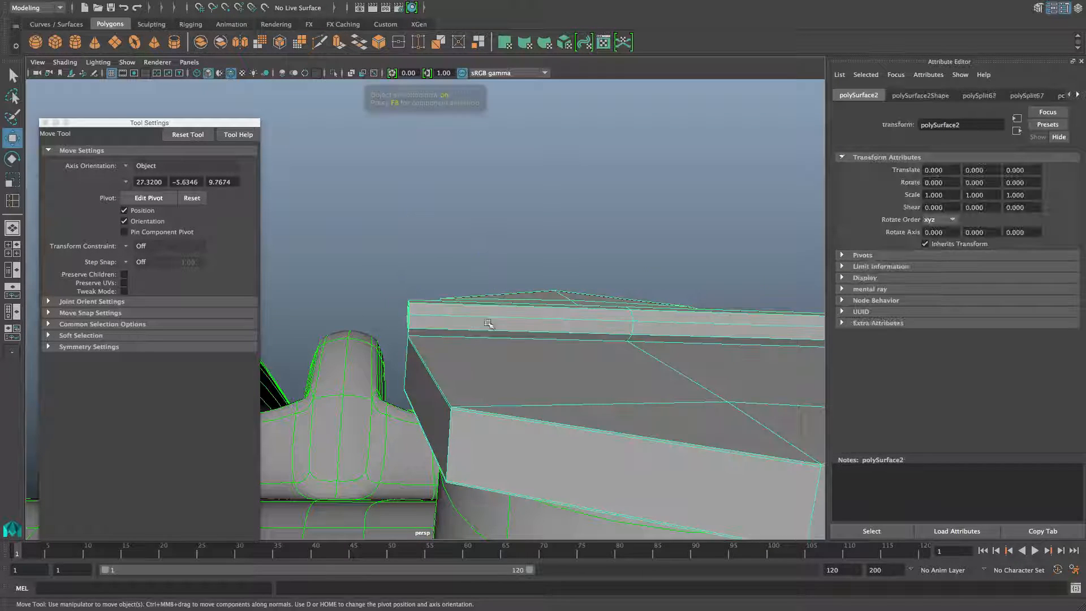
# Insert an edge loop around the pipe and across the cap, very close to the pipe's end.
pyautogui.keyDown('alt'); pyautogui.moveTo(487, 322); pyautogui.dragTo(509, 357); pyautogui.keyUp('alt')
pyautogui.keyDown('alt'); pyautogui.moveTo(509, 356); pyautogui.dragTo(493, 306, button='middle'); pyautogui.keyUp('alt')
pyautogui.keyDown('shift'); pyautogui.moveTo(493, 306); pyautogui.dragTo(386, 317, button='right'); pyautogui.keyUp('shift')
pyautogui.keyDown('alt'); pyautogui.moveTo(385, 317); pyautogui.dragTo(391, 322); pyautogui.keyUp('alt')
pyautogui.keyDown('alt'); pyautogui.moveTo(390, 322); pyautogui.dragTo(620, 401, button='right'); pyautogui.keyUp('alt')
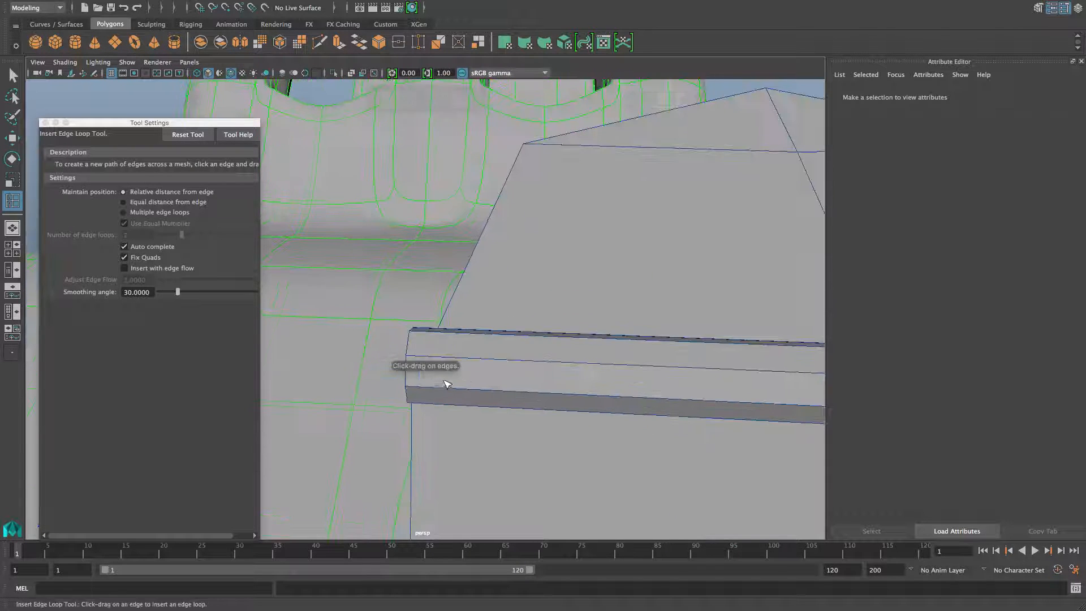
pyautogui.keyDown('alt'); pyautogui.moveTo(448, 383); pyautogui.dragTo(448, 260, button='middle'); pyautogui.keyUp('alt')
pyautogui.moveTo(431, 202); pyautogui.dragTo(419, 205)
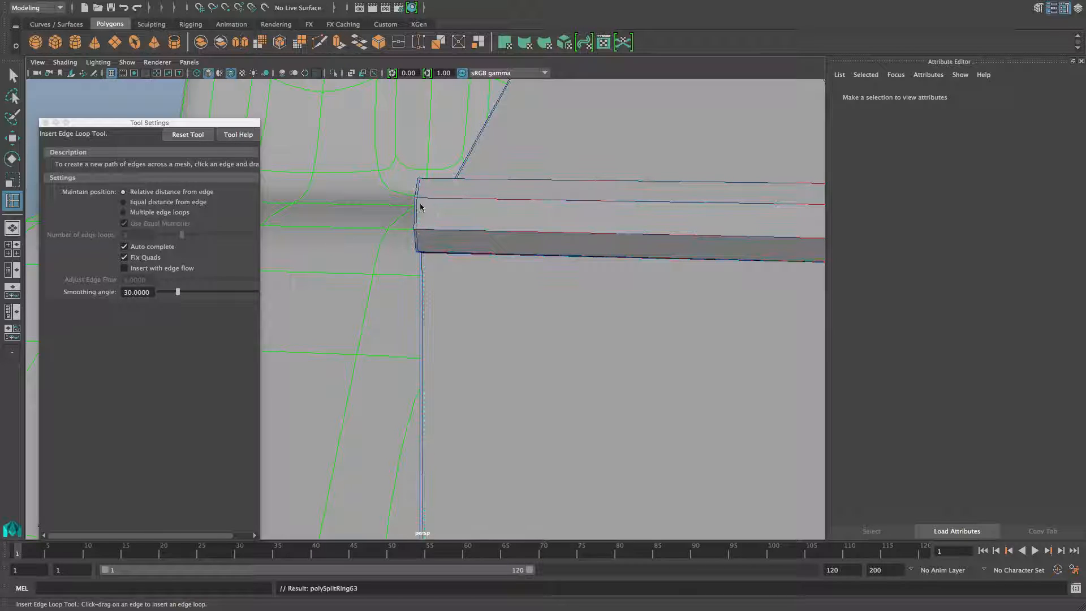
# Insert an edge loop around the pipe and across the cap, very close to the pipe's opposite end.
pyautogui.keyDown('alt'); pyautogui.moveTo(549, 247); pyautogui.dragTo(512, 287); pyautogui.keyUp('alt')
pyautogui.keyDown('alt'); pyautogui.moveTo(746, 311); pyautogui.dragTo(447, 321); pyautogui.keyUp('alt')
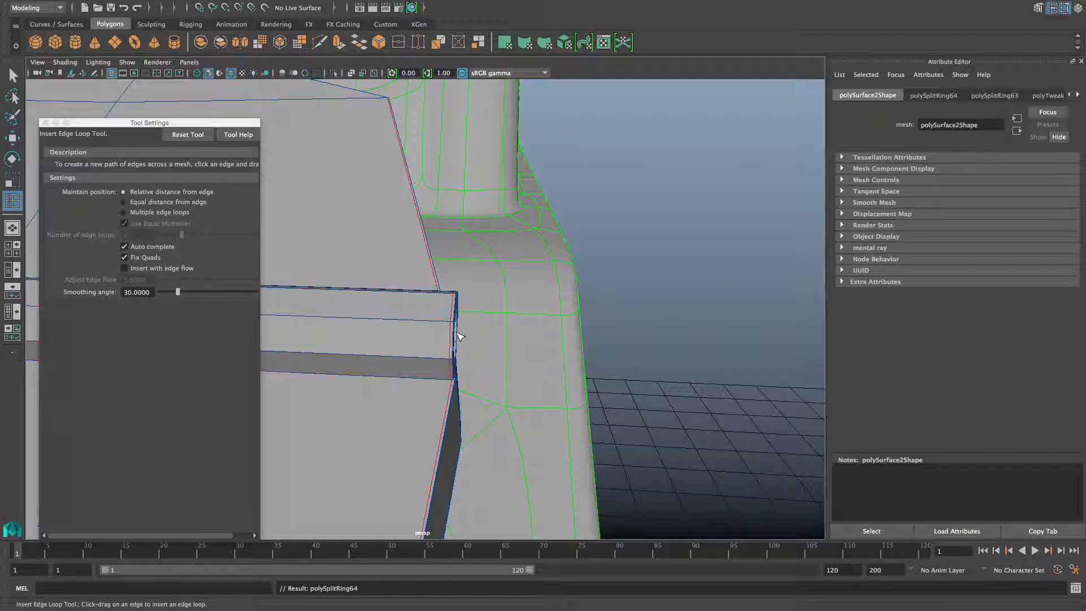
pyautogui.scroll(-5, 457, 333)
pyautogui.keyDown('alt'); pyautogui.moveTo(405, 331); pyautogui.dragTo(540, 339, button='middle'); pyautogui.keyUp('alt')
pyautogui.keyDown('alt'); pyautogui.moveTo(539, 339); pyautogui.dragTo(496, 314); pyautogui.keyUp('alt')
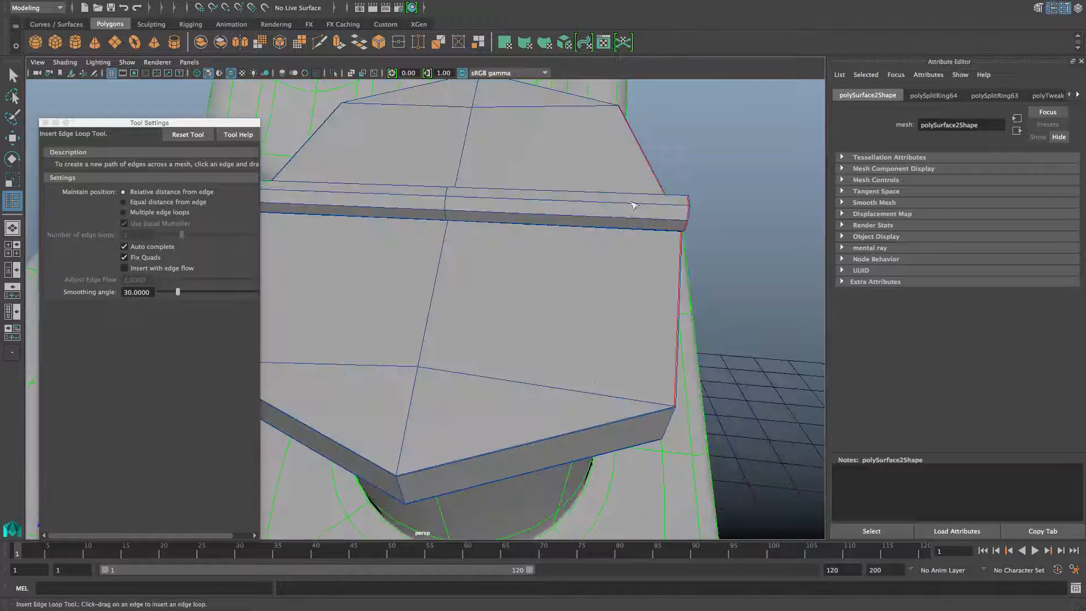
pyautogui.keyDown('alt'); pyautogui.moveTo(381, 253); pyautogui.dragTo(539, 375); pyautogui.keyUp('alt')
# Switch the cap to edge component mode and activate the Multi-Cut tool.
pyautogui.press('F8')
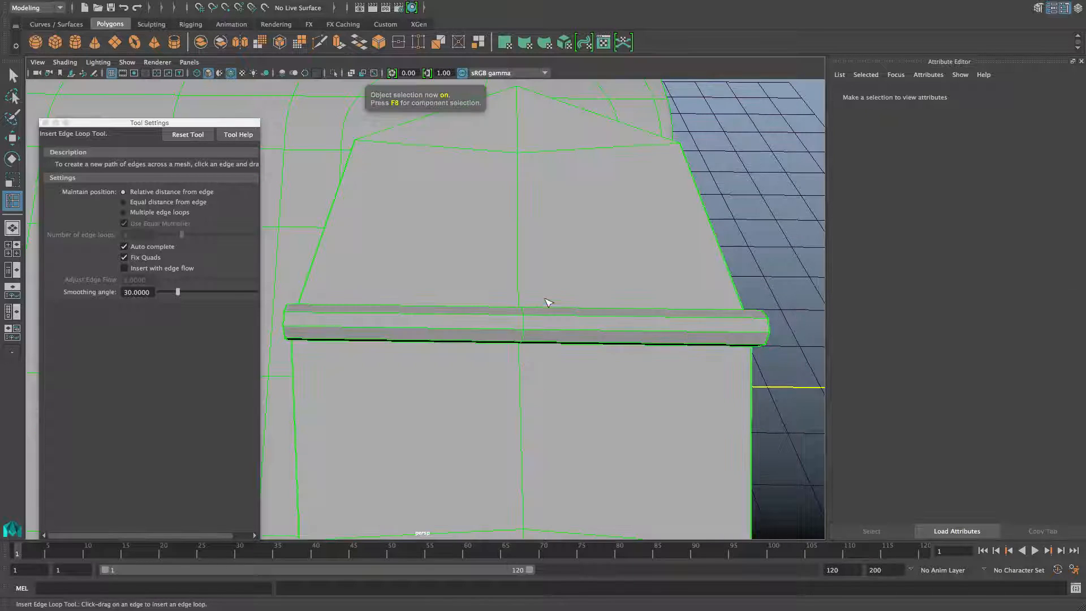
pyautogui.keyDown('shift'); pyautogui.rightClick(490, 234); pyautogui.keyUp('shift')
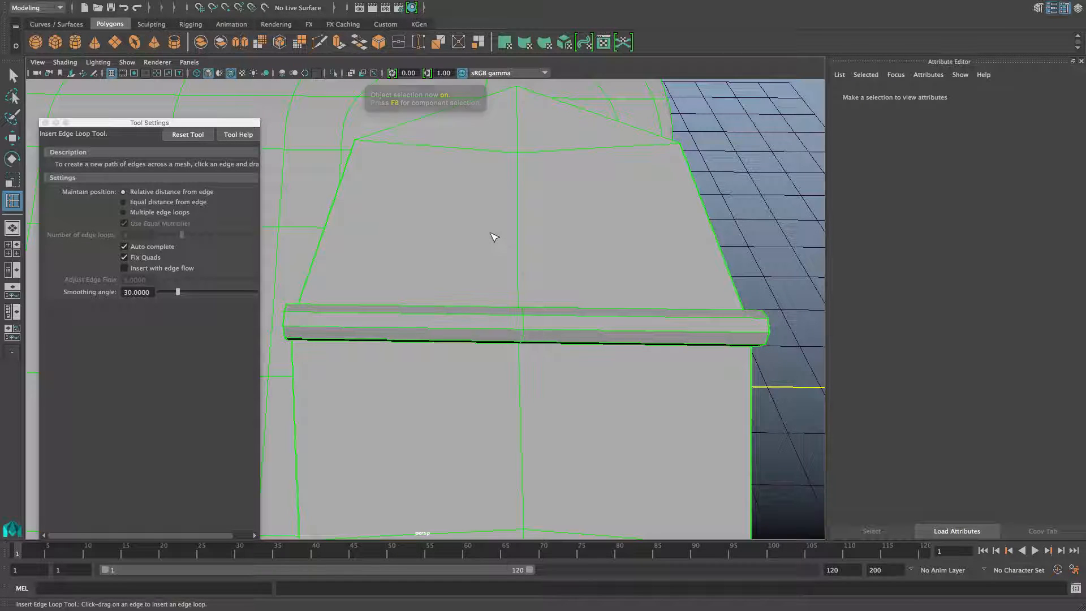
pyautogui.moveTo(489, 233); pyautogui.dragTo(490, 195, button='right')
pyautogui.keyDown('shift'); pyautogui.rightClick(490, 213); pyautogui.keyUp('shift')
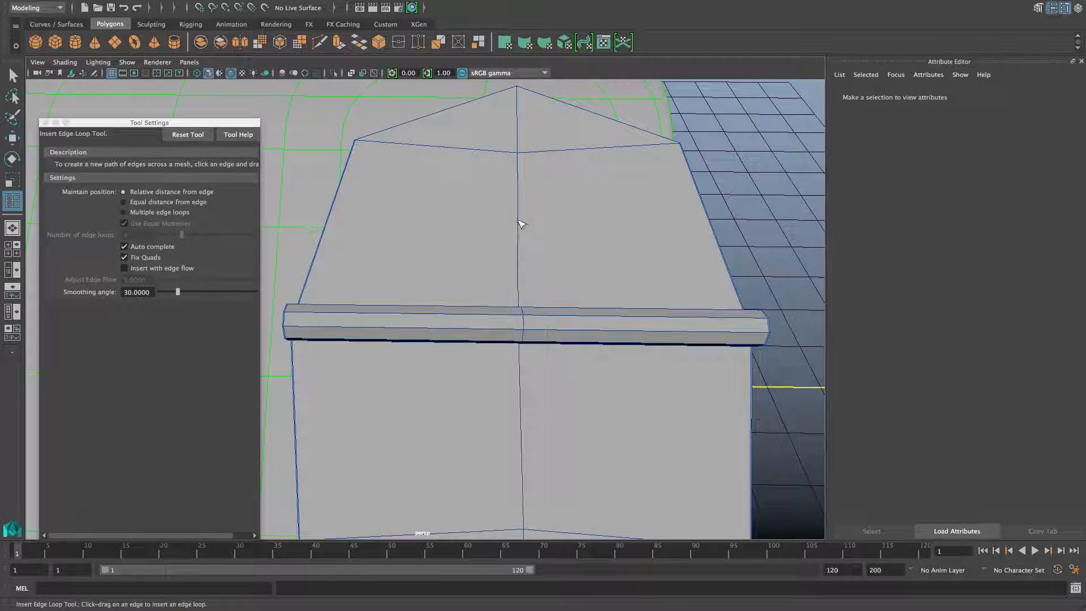
pyautogui.press('q')
pyautogui.click(515, 218)
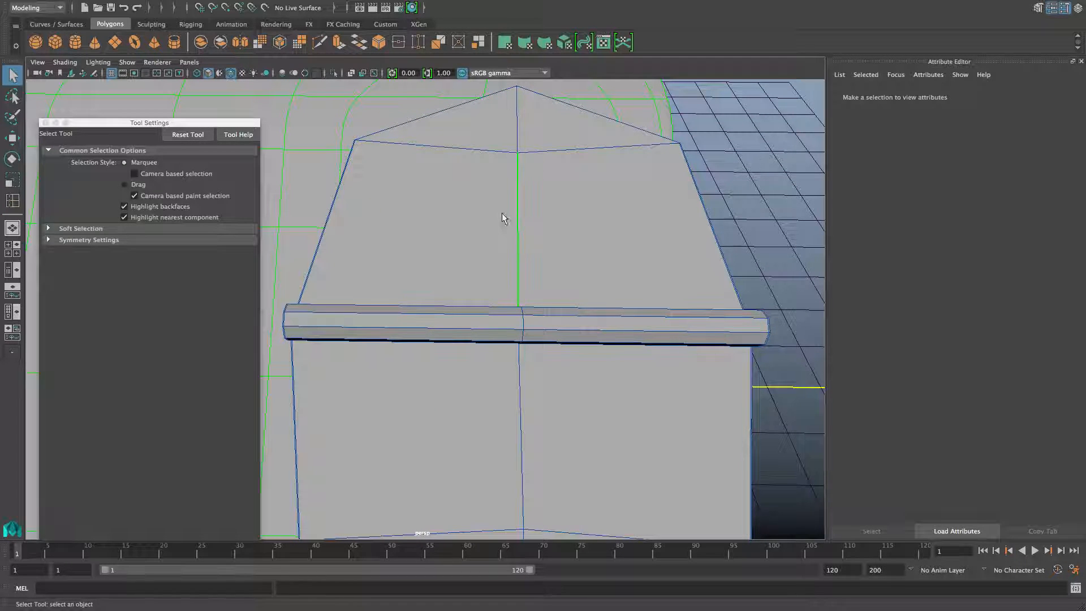
pyautogui.keyDown('shift'); pyautogui.rightClick(470, 210); pyautogui.keyUp('shift')
pyautogui.keyDown('shift'); pyautogui.moveTo(468, 210); pyautogui.dragTo(413, 212, button='right'); pyautogui.keyUp('shift')
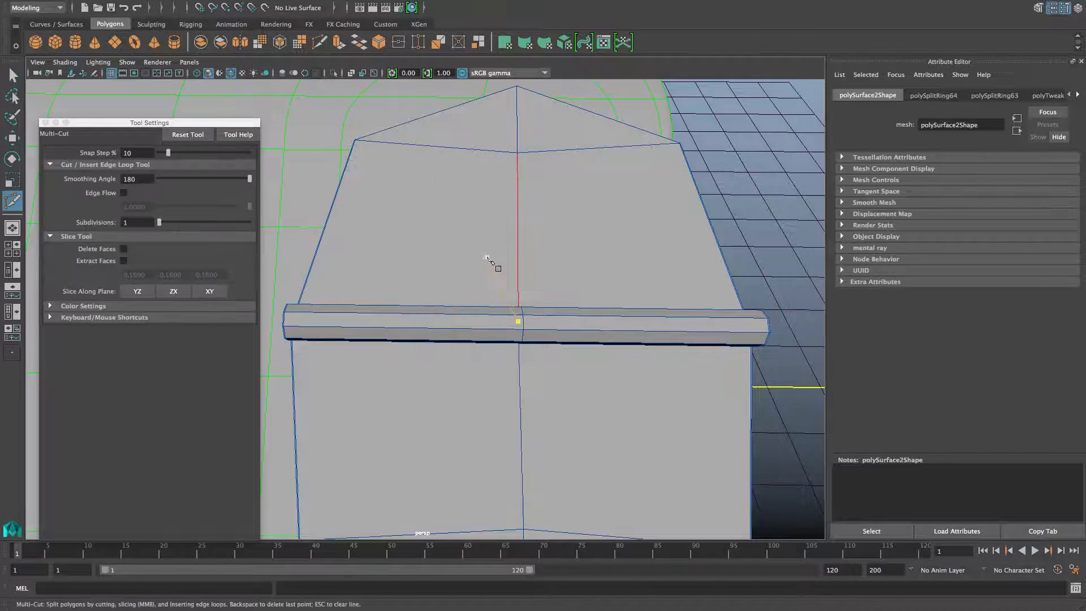
# Cut a supporting edge across the cap's rear point, from one corner edge loop past the tip to the opposite corner.
pyautogui.keyDown('alt'); pyautogui.moveTo(490, 240); pyautogui.dragTo(479, 303, button='middle'); pyautogui.keyUp('alt')
pyautogui.keyDown('alt'); pyautogui.moveTo(509, 321); pyautogui.dragTo(392, 303); pyautogui.keyUp('alt')
pyautogui.keyDown('alt'); pyautogui.moveTo(393, 303); pyautogui.dragTo(458, 337, button='right'); pyautogui.keyUp('alt')
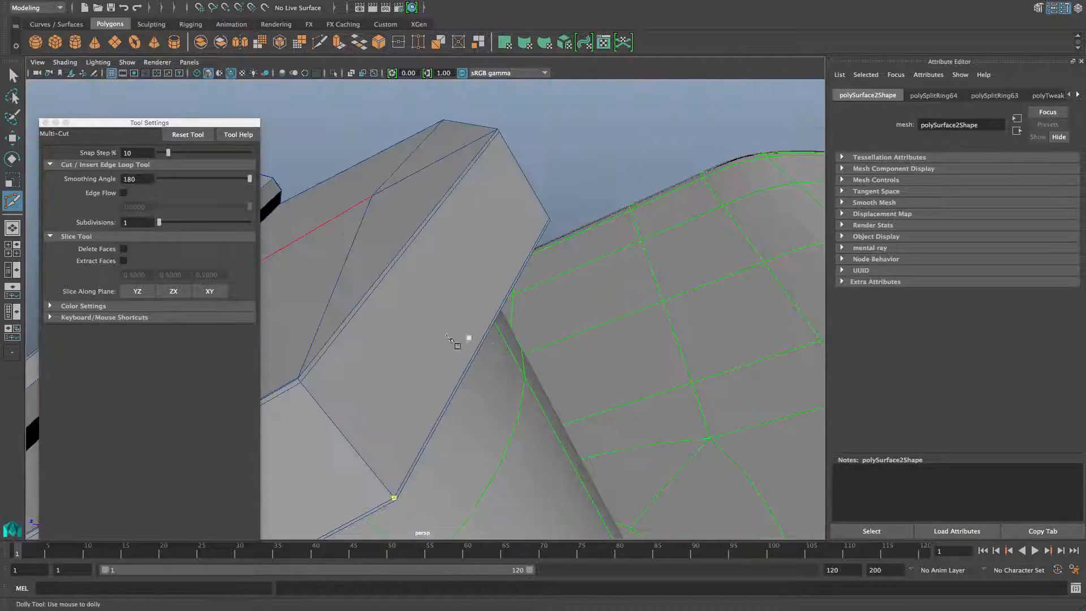
pyautogui.keyDown('alt'); pyautogui.moveTo(362, 320); pyautogui.dragTo(475, 335, button='middle'); pyautogui.keyUp('alt')
pyautogui.keyDown('alt'); pyautogui.moveTo(475, 335); pyautogui.dragTo(524, 345); pyautogui.keyUp('alt')
pyautogui.keyDown('alt'); pyautogui.moveTo(524, 345); pyautogui.dragTo(457, 307, button='middle'); pyautogui.keyUp('alt')
pyautogui.click(517, 340)
pyautogui.keyDown('alt'); pyautogui.moveTo(457, 316); pyautogui.dragTo(533, 366, button='right'); pyautogui.keyUp('alt')
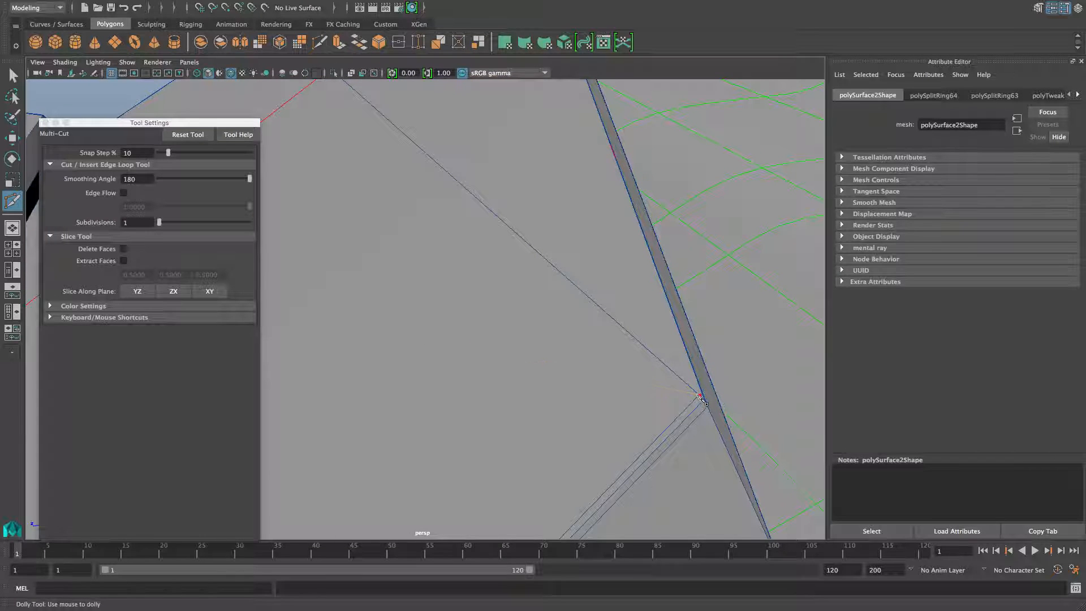
pyautogui.keyDown('alt'); pyautogui.moveTo(693, 399); pyautogui.dragTo(568, 379); pyautogui.keyUp('alt')
pyautogui.keyDown('alt'); pyautogui.moveTo(568, 379); pyautogui.dragTo(550, 422, button='middle'); pyautogui.keyUp('alt')
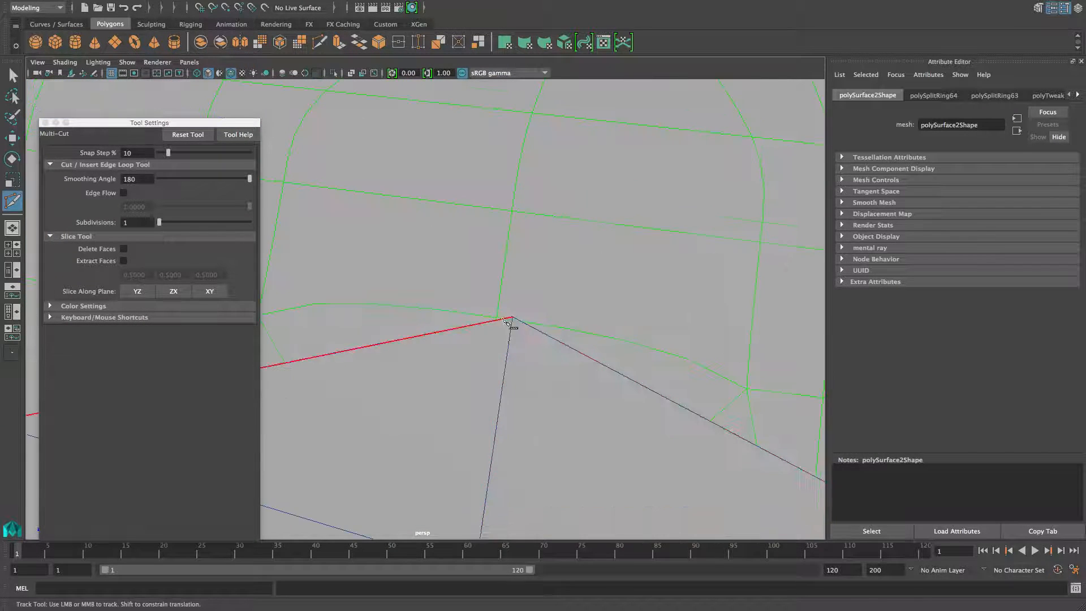
pyautogui.moveTo(511, 327); pyautogui.dragTo(512, 322)
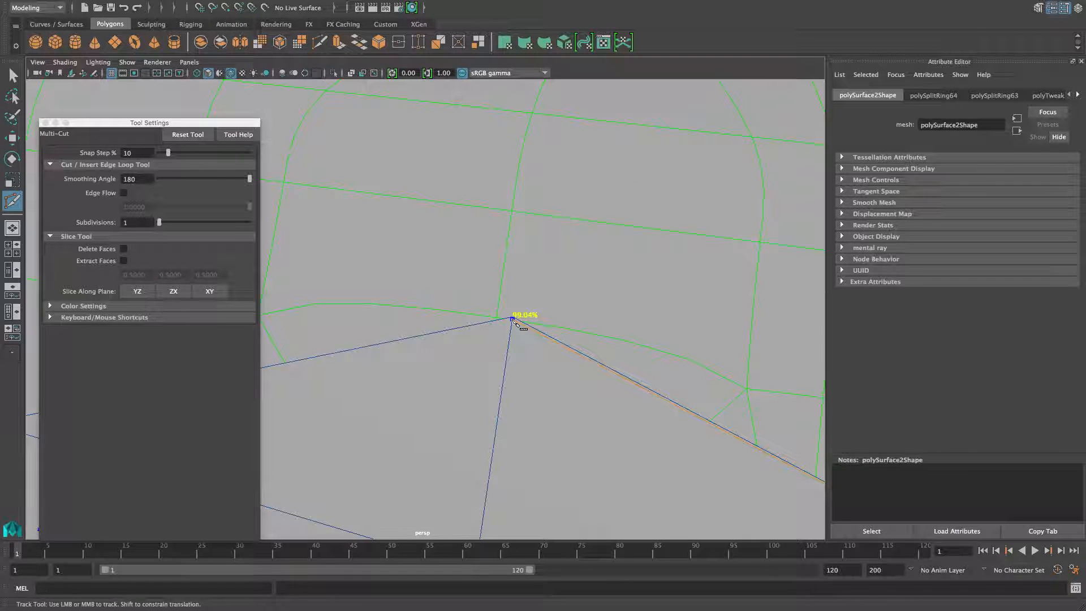
pyautogui.keyDown('alt'); pyautogui.moveTo(504, 379); pyautogui.dragTo(477, 383); pyautogui.keyUp('alt')
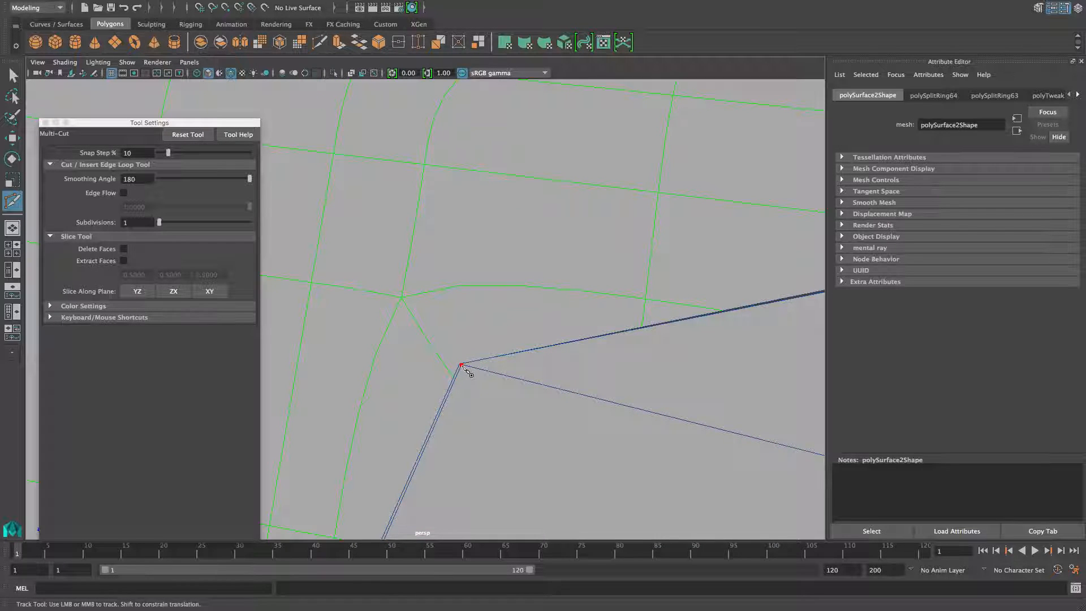
pyautogui.rightClick(475, 394)
# Start a cut on the cap's front end at the corner where the side edge loop meets the rim.
pyautogui.scroll(-6, 504, 444)
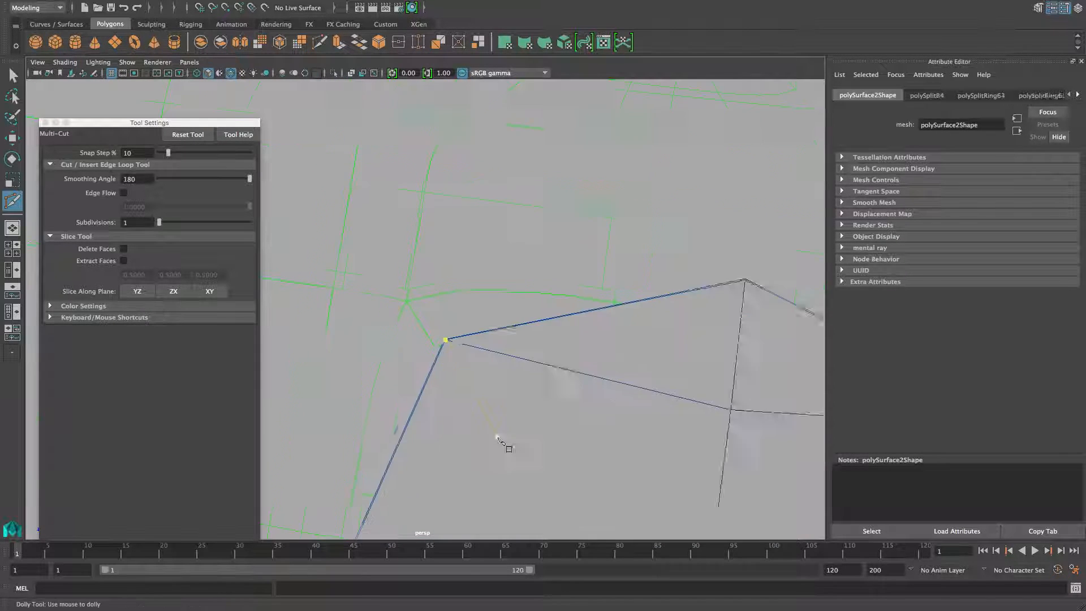
pyautogui.keyDown('alt'); pyautogui.moveTo(472, 410); pyautogui.dragTo(478, 368, button='middle'); pyautogui.keyUp('alt')
pyautogui.keyDown('alt'); pyautogui.moveTo(481, 373); pyautogui.dragTo(425, 423); pyautogui.keyUp('alt')
pyautogui.keyDown('alt'); pyautogui.moveTo(330, 391); pyautogui.dragTo(437, 395, button='middle'); pyautogui.keyUp('alt')
pyautogui.keyDown('alt'); pyautogui.moveTo(437, 396); pyautogui.dragTo(691, 519, button='right'); pyautogui.keyUp('alt')
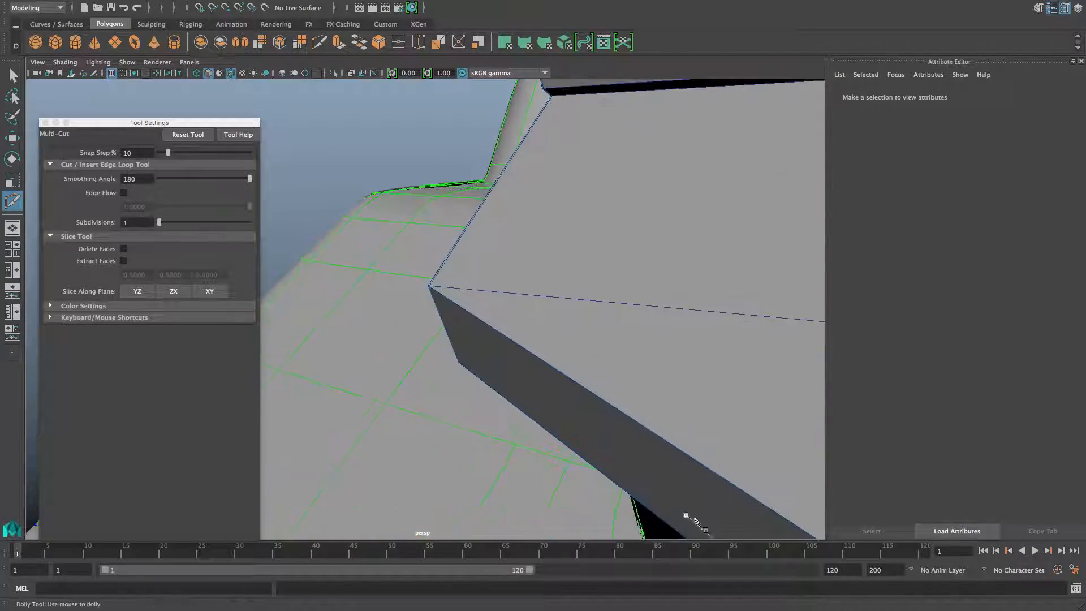
pyautogui.click(456, 360)
pyautogui.click(428, 286)
pyautogui.keyDown('alt'); pyautogui.moveTo(484, 347); pyautogui.dragTo(593, 433, button='right'); pyautogui.keyUp('alt')
pyautogui.keyDown('alt'); pyautogui.moveTo(591, 431); pyautogui.dragTo(573, 364); pyautogui.keyUp('alt')
pyautogui.keyDown('alt'); pyautogui.moveTo(541, 310); pyautogui.dragTo(528, 405, button='middle'); pyautogui.keyUp('alt')
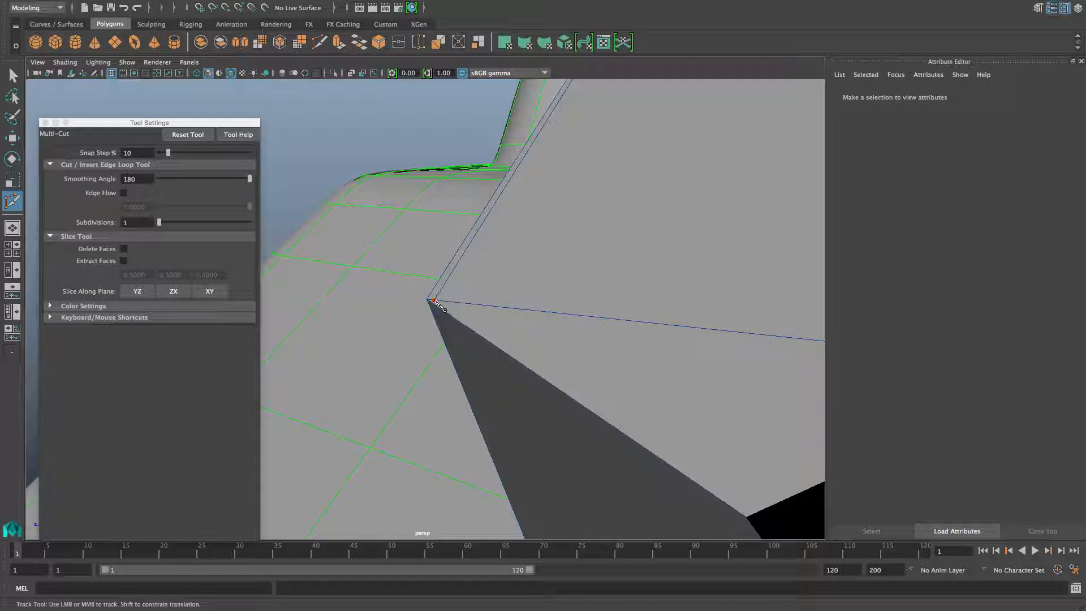
# Continue the cut just inside the front rim past the tip to the opposite corner and complete it.
pyautogui.keyDown('alt'); pyautogui.moveTo(580, 373); pyautogui.dragTo(600, 438); pyautogui.keyUp('alt')
pyautogui.keyDown('alt'); pyautogui.moveTo(600, 438); pyautogui.dragTo(489, 378, button='middle'); pyautogui.keyUp('alt')
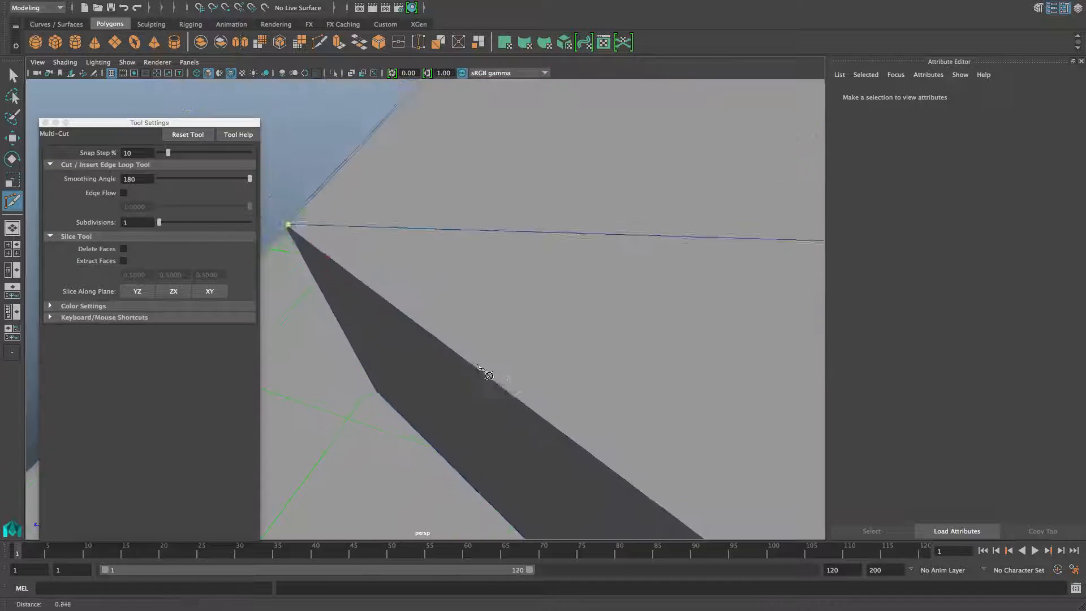
pyautogui.keyDown('alt'); pyautogui.moveTo(676, 444); pyautogui.dragTo(611, 400, button='middle'); pyautogui.keyUp('alt')
pyautogui.keyDown('alt'); pyautogui.moveTo(611, 400); pyautogui.dragTo(610, 436, button='right'); pyautogui.keyUp('alt')
pyautogui.keyDown('alt'); pyautogui.moveTo(610, 437); pyautogui.dragTo(549, 400, button='middle'); pyautogui.keyUp('alt')
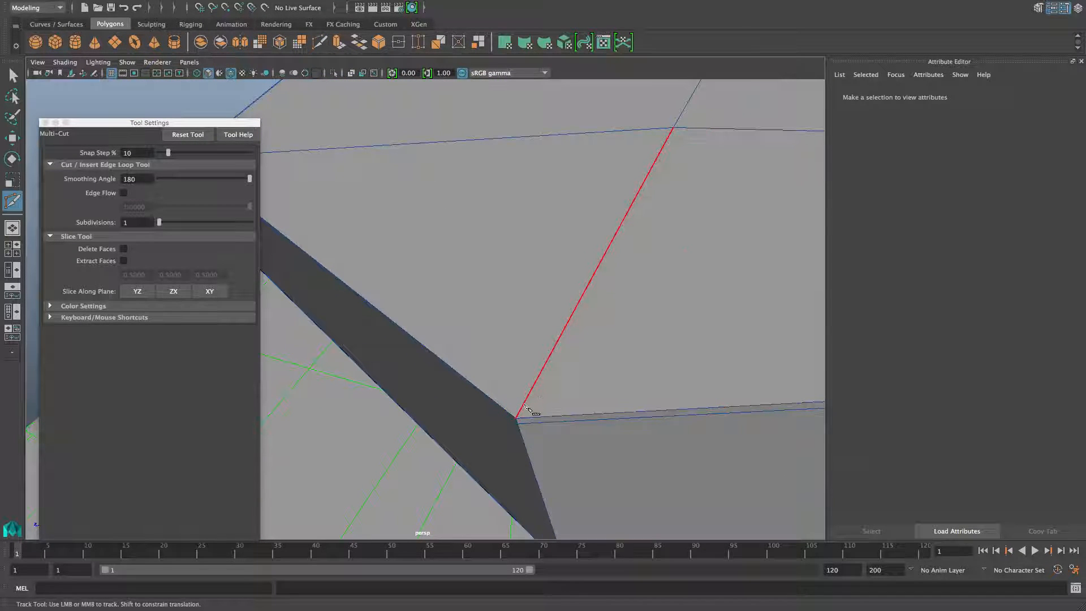
pyautogui.click(524, 404)
pyautogui.click(521, 414)
pyautogui.keyDown('alt'); pyautogui.moveTo(622, 416); pyautogui.dragTo(343, 433, button='middle'); pyautogui.keyUp('alt')
pyautogui.keyDown('alt'); pyautogui.moveTo(529, 438); pyautogui.dragTo(504, 436, button='middle'); pyautogui.keyUp('alt')
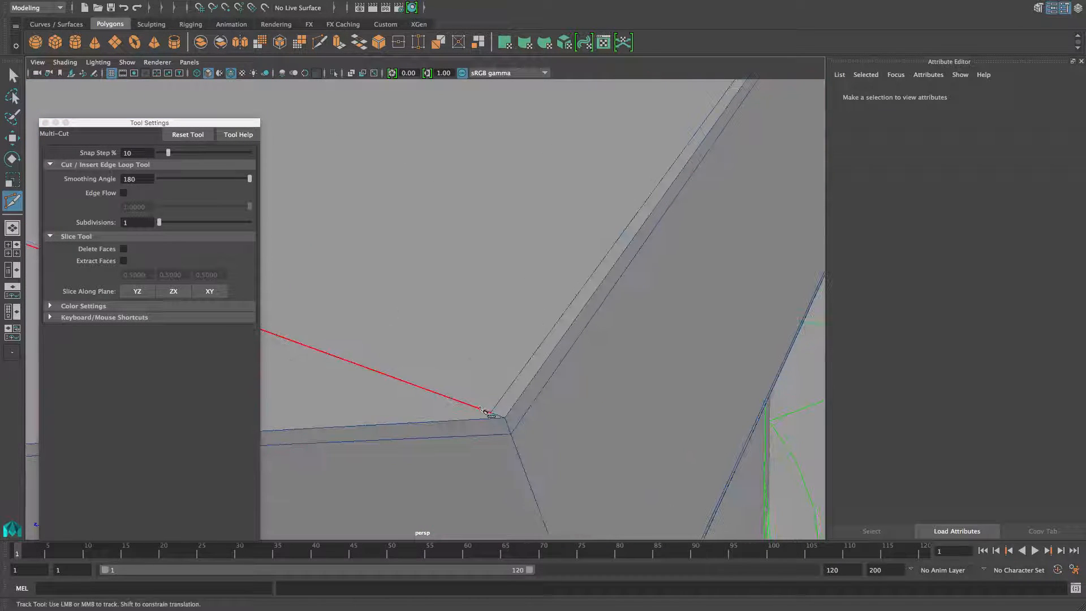
pyautogui.click(491, 413)
pyautogui.rightClick(492, 414)
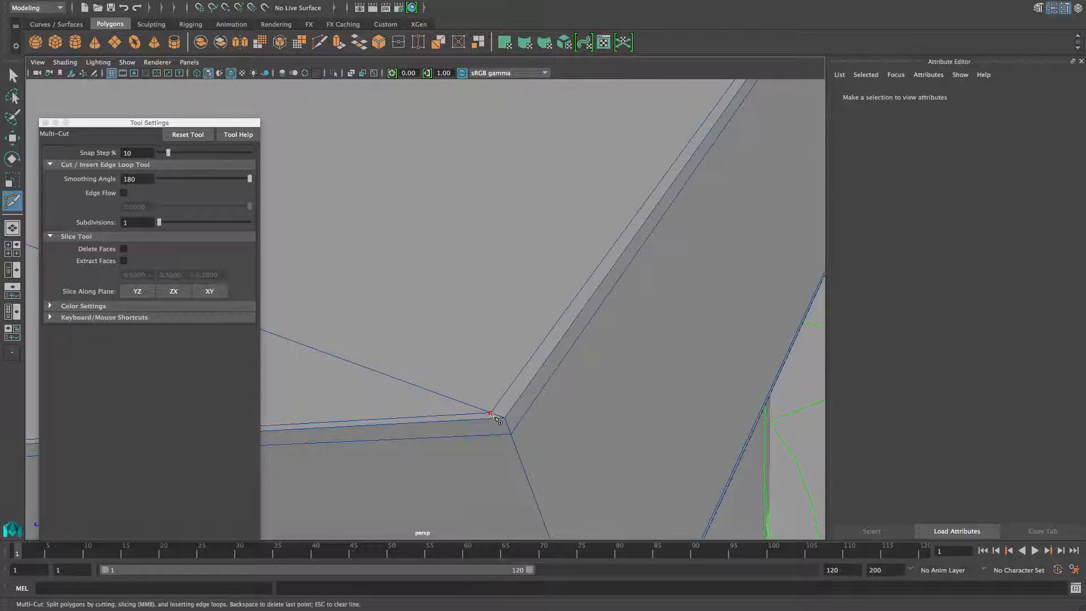
# Check the whole cap in smooth preview and return it to the unsmoothed display.
pyautogui.scroll(-10, 497, 418)
pyautogui.press('3')
pyautogui.keyDown('alt'); pyautogui.moveTo(439, 353); pyautogui.dragTo(526, 389); pyautogui.keyUp('alt')
pyautogui.press('1')
pyautogui.press('q')
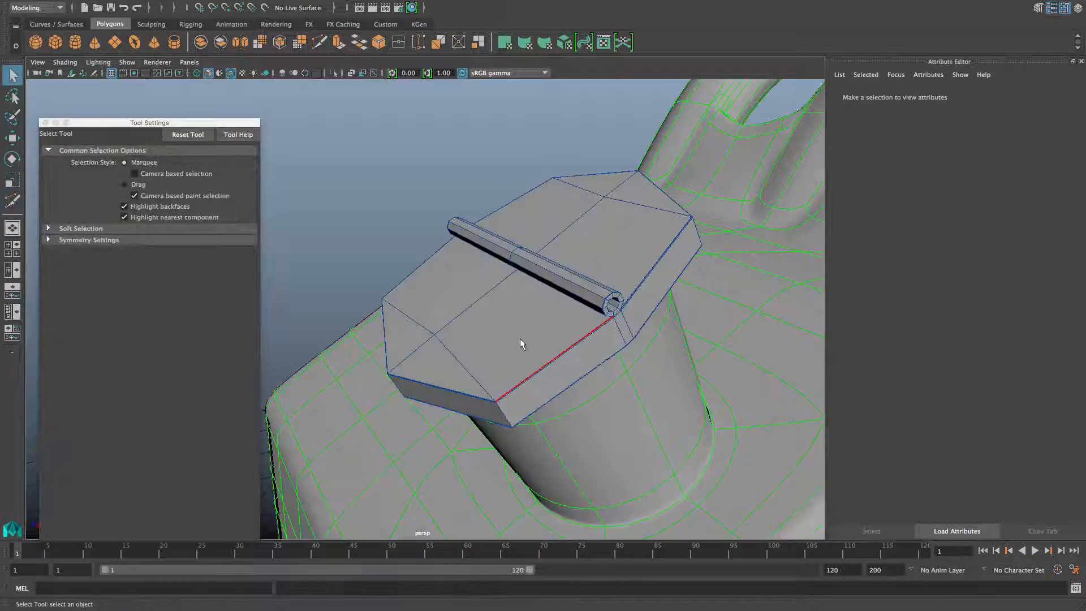
# Select the cap in object mode and activate the Insert Edge Loop tool at the pipe's open end.
pyautogui.press('F8')
pyautogui.click(514, 336)
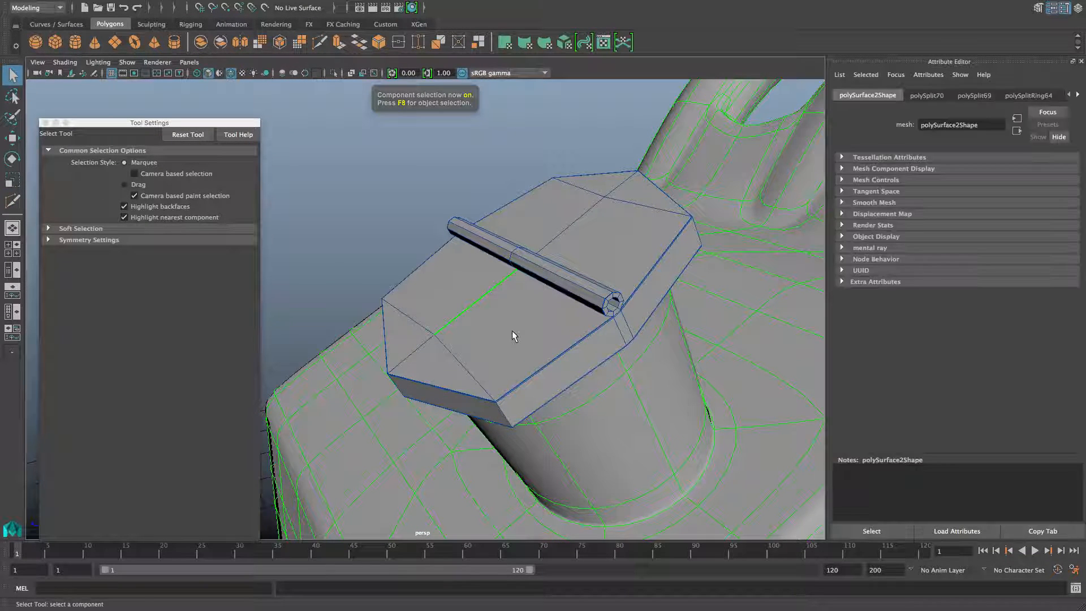
pyautogui.press('F8')
pyautogui.keyDown('alt'); pyautogui.moveTo(514, 336); pyautogui.dragTo(459, 347); pyautogui.keyUp('alt')
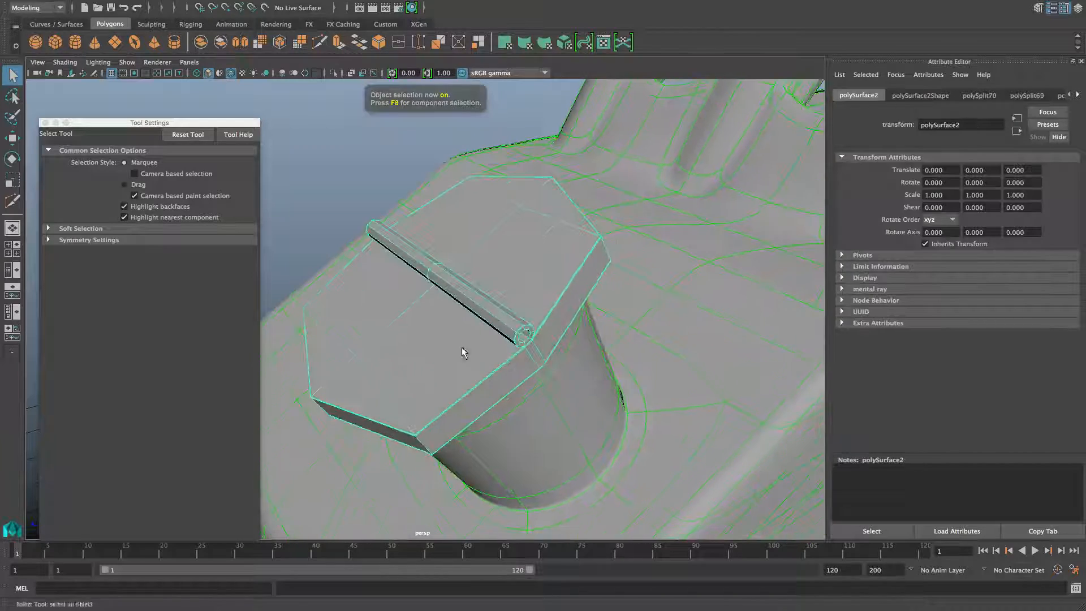
pyautogui.keyDown('alt'); pyautogui.moveTo(459, 348); pyautogui.dragTo(660, 414, button='right'); pyautogui.keyUp('alt')
pyautogui.keyDown('alt'); pyautogui.moveTo(661, 414); pyautogui.dragTo(547, 378); pyautogui.keyUp('alt')
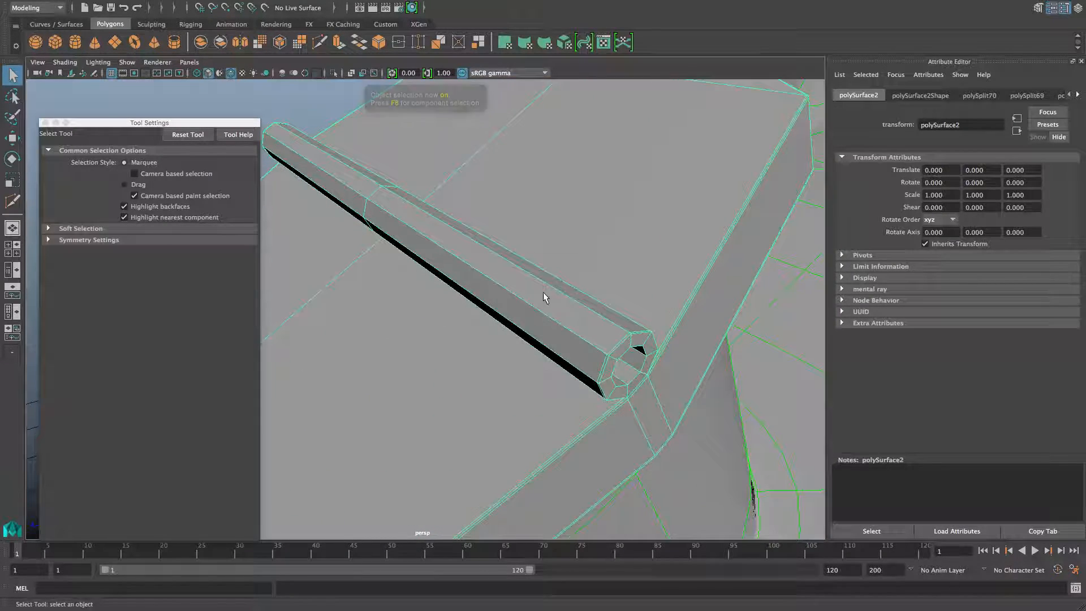
pyautogui.keyDown('shift'); pyautogui.moveTo(544, 292); pyautogui.dragTo(473, 308, button='right'); pyautogui.keyUp('shift')
pyautogui.keyDown('alt'); pyautogui.moveTo(572, 341); pyautogui.dragTo(524, 337); pyautogui.keyUp('alt')
pyautogui.keyDown('alt'); pyautogui.moveTo(525, 339); pyautogui.dragTo(598, 376, button='right'); pyautogui.keyUp('alt')
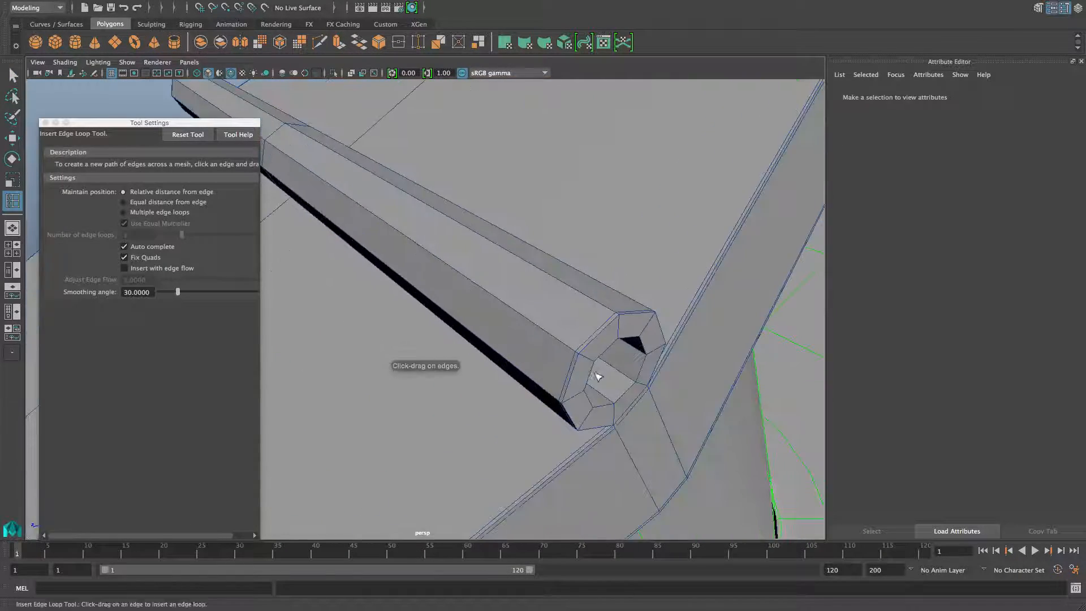
# Try inserting an edge loop inside the pipe's bore and undo the loops that run lengthwise.
pyautogui.moveTo(622, 374); pyautogui.dragTo(564, 334)
pyautogui.hotkey('ctrl', 'z')
pyautogui.keyDown('alt'); pyautogui.moveTo(540, 305); pyautogui.dragTo(556, 360, button='middle'); pyautogui.keyUp('alt')
pyautogui.keyDown('alt'); pyautogui.moveTo(556, 359); pyautogui.dragTo(530, 343); pyautogui.keyUp('alt')
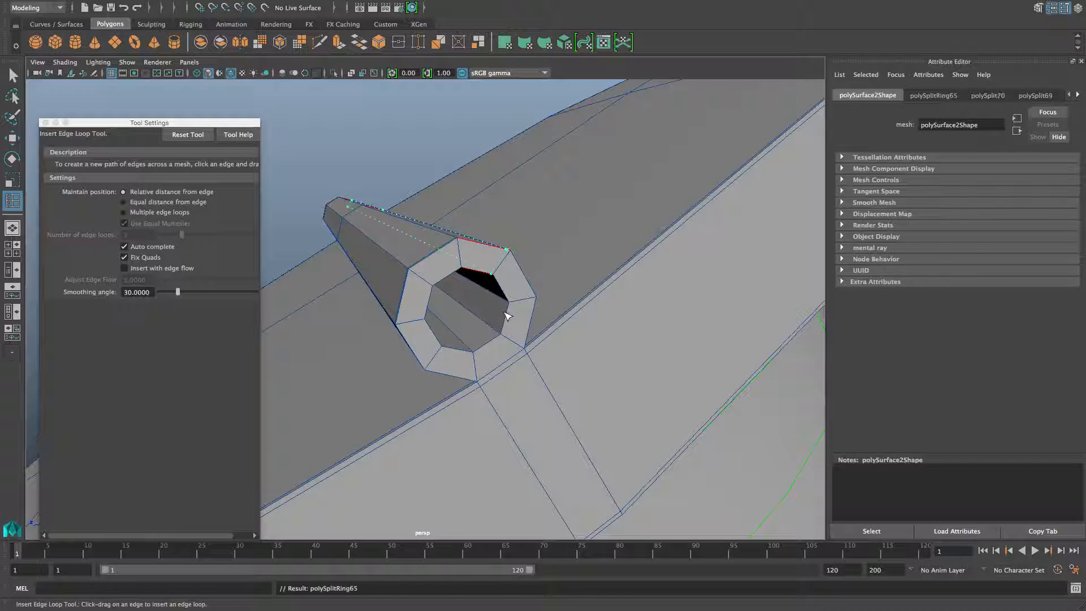
pyautogui.press('super+z')
pyautogui.click(490, 291)
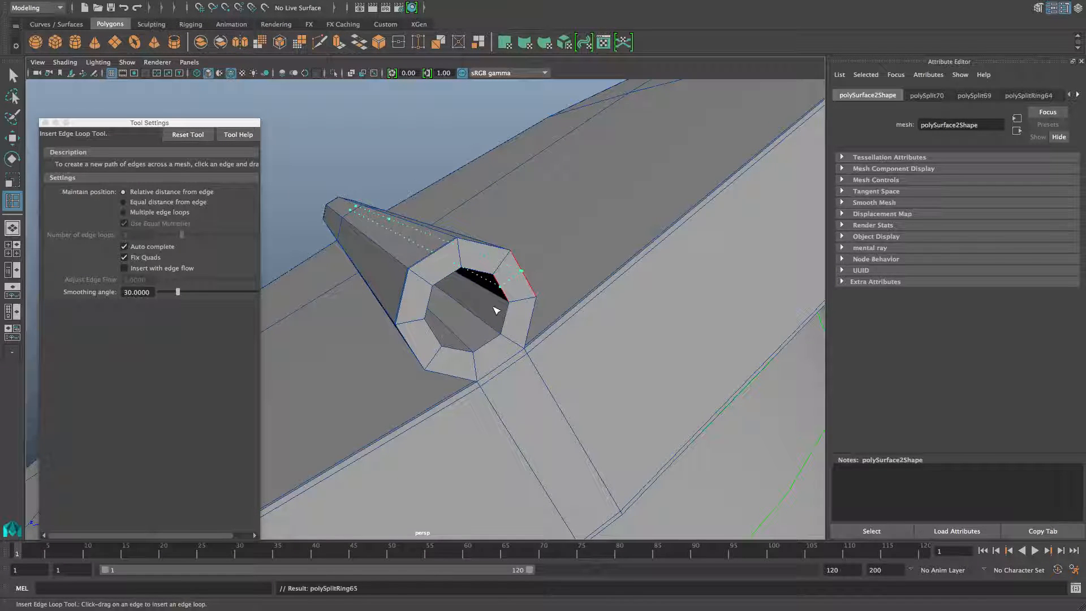
pyautogui.press('super+z')
# Insert an edge loop inside the pipe's bore close to each of its two open ends.
pyautogui.moveTo(474, 316); pyautogui.dragTo(628, 345)
pyautogui.keyDown('alt'); pyautogui.moveTo(523, 339); pyautogui.dragTo(639, 320, button='middle'); pyautogui.keyUp('alt')
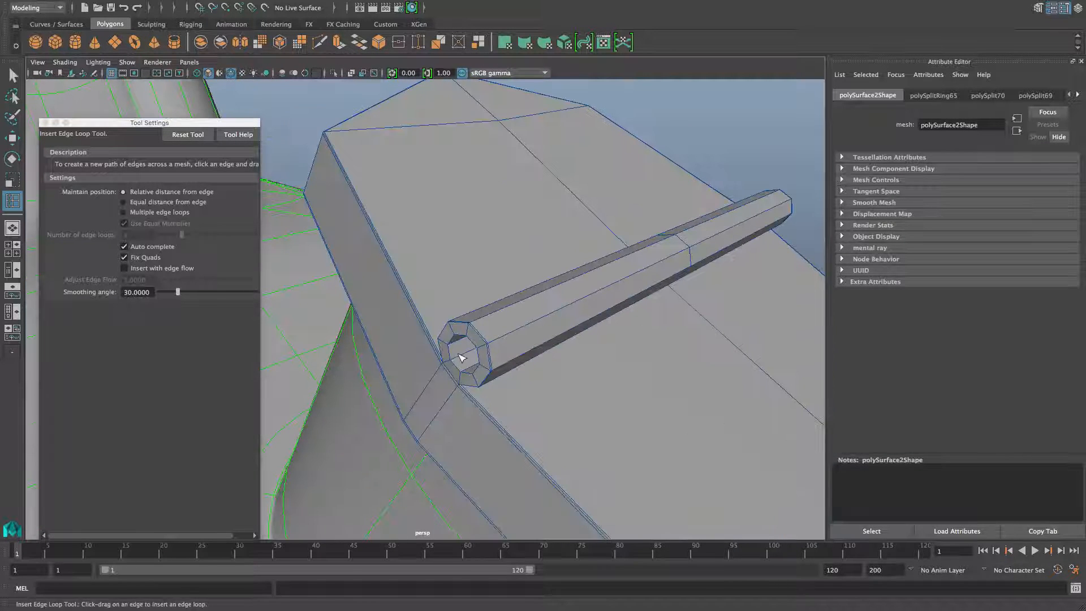
pyautogui.keyDown('alt'); pyautogui.moveTo(472, 362); pyautogui.dragTo(593, 380, button='right'); pyautogui.keyUp('alt')
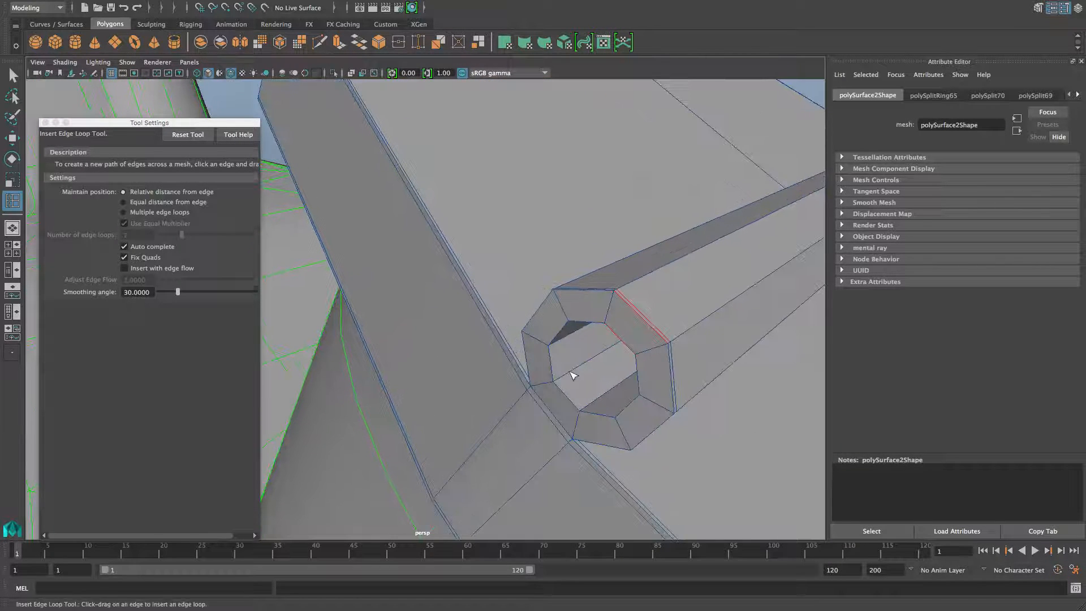
pyautogui.hotkey('ctrl', 'z')
pyautogui.moveTo(573, 370)
pyautogui.mouseDown()
pyautogui.moveTo(550, 381)
pyautogui.moveTo(560, 371)
pyautogui.mouseUp()
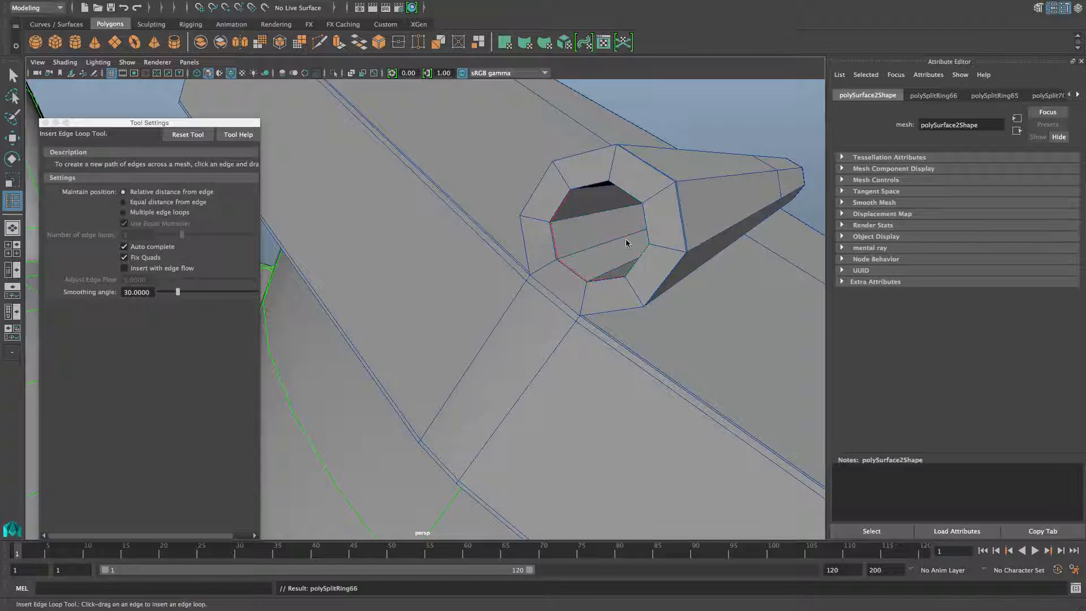
pyautogui.keyDown('alt'); pyautogui.moveTo(626, 243); pyautogui.dragTo(623, 346); pyautogui.keyUp('alt')
pyautogui.press('super+z')
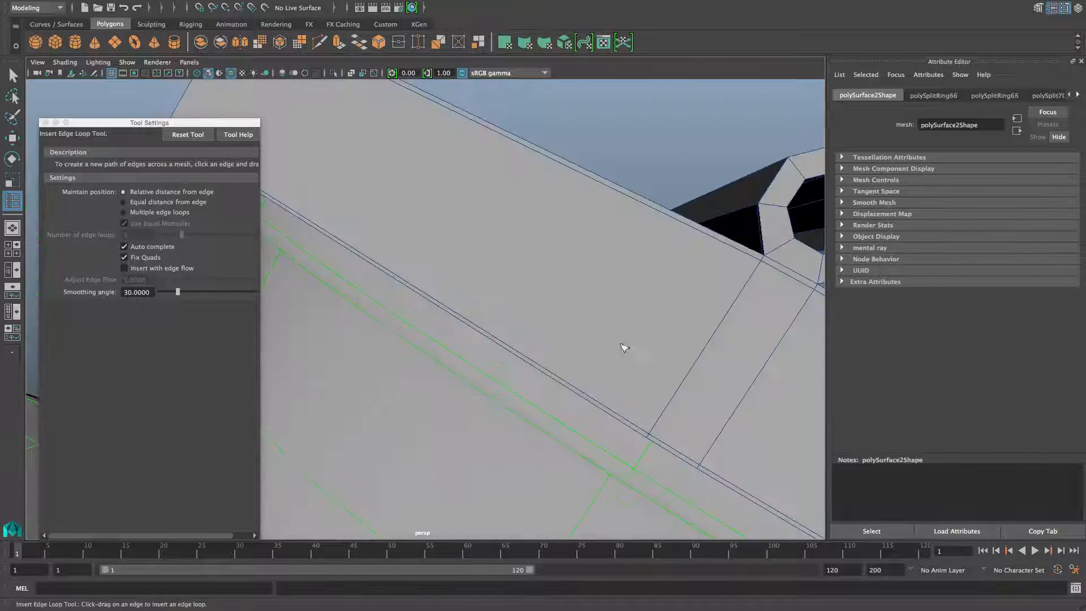
# Insert two edge loops on the pipe's end face, one close to the inner rim and one close to the outer rim.
pyautogui.keyDown('alt'); pyautogui.moveTo(641, 328); pyautogui.dragTo(551, 364, button='middle'); pyautogui.keyUp('alt')
pyautogui.keyDown('alt'); pyautogui.moveTo(551, 363); pyautogui.dragTo(553, 342); pyautogui.keyUp('alt')
pyautogui.keyDown('alt'); pyautogui.moveTo(552, 341); pyautogui.dragTo(588, 295, button='right'); pyautogui.keyUp('alt')
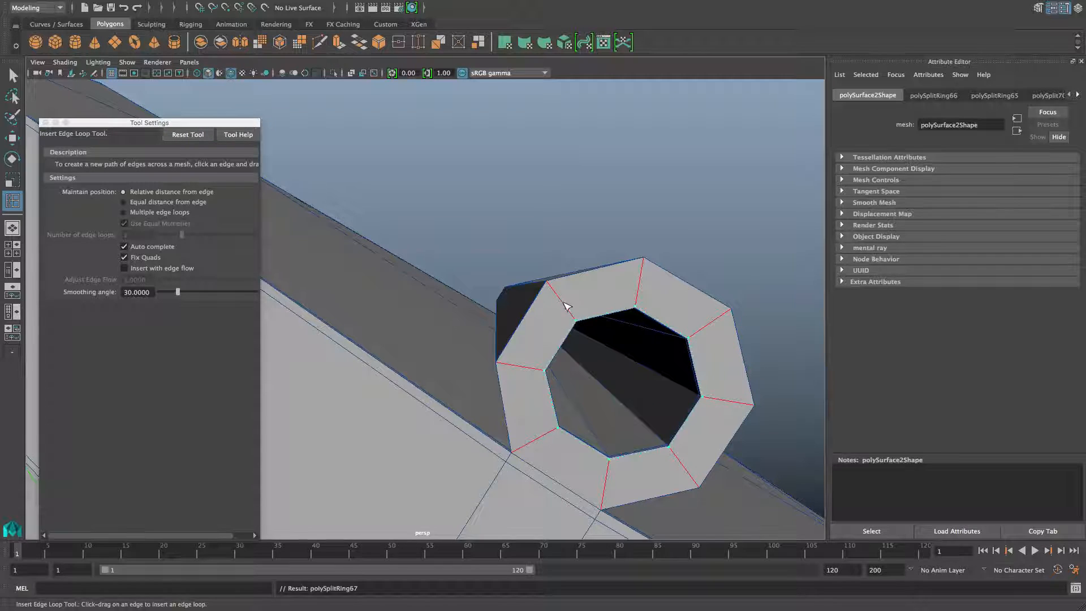
pyautogui.moveTo(566, 306); pyautogui.dragTo(561, 301)
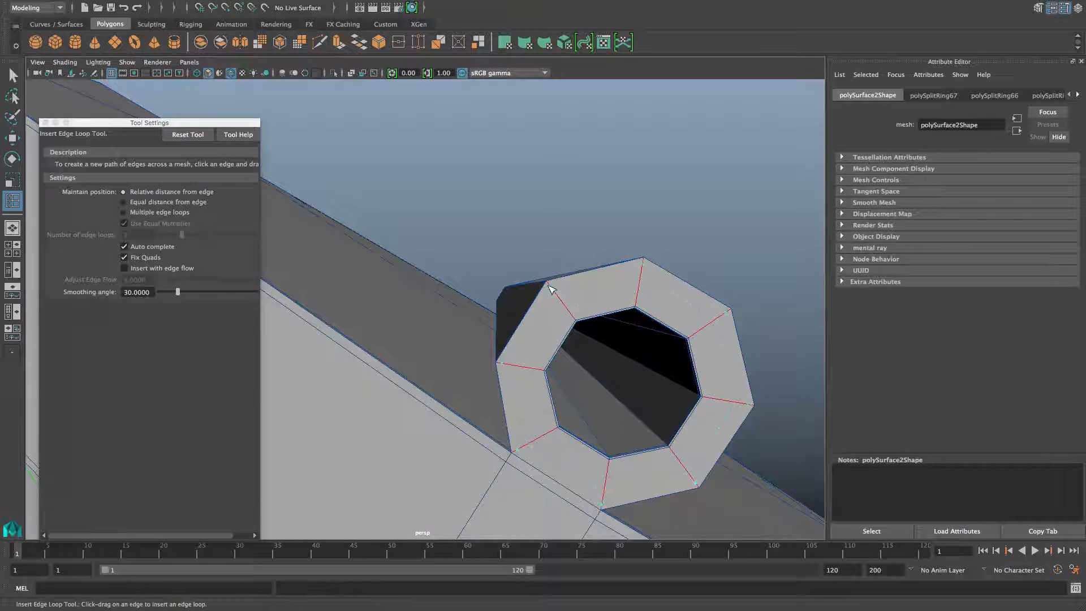
# Insert edge loops on the pipe's opposite end face, close to its outer and inner rims.
pyautogui.keyDown('alt'); pyautogui.moveTo(664, 341); pyautogui.dragTo(577, 341); pyautogui.keyUp('alt')
pyautogui.keyDown('alt'); pyautogui.moveTo(577, 342); pyautogui.dragTo(616, 327, button='right'); pyautogui.keyUp('alt')
pyautogui.keyDown('alt'); pyautogui.moveTo(615, 327); pyautogui.dragTo(579, 346); pyautogui.keyUp('alt')
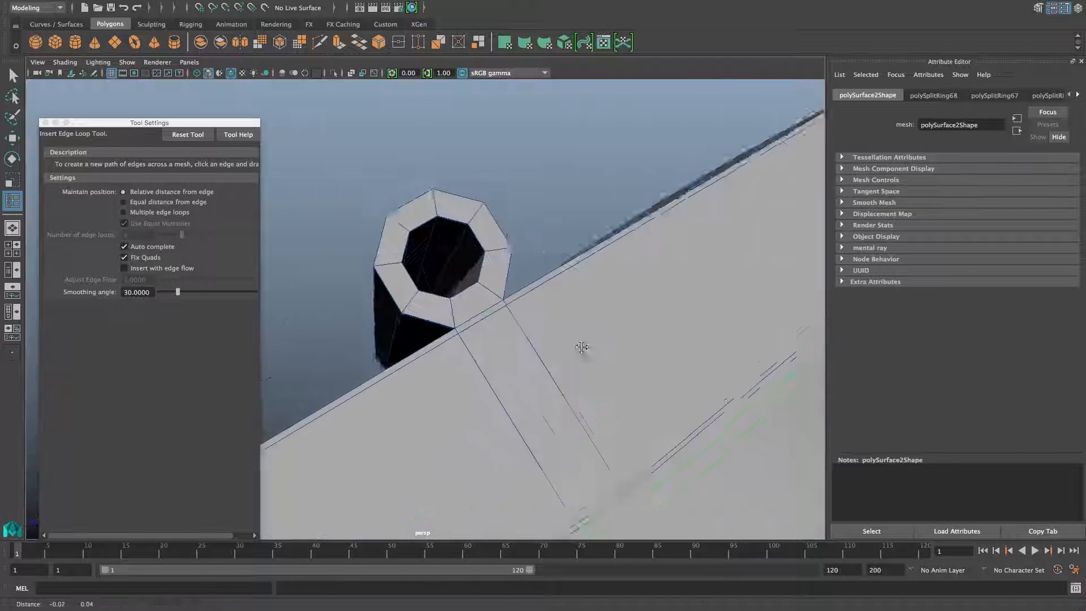
pyautogui.keyDown('alt'); pyautogui.moveTo(569, 356); pyautogui.dragTo(630, 383, button='right'); pyautogui.keyUp('alt')
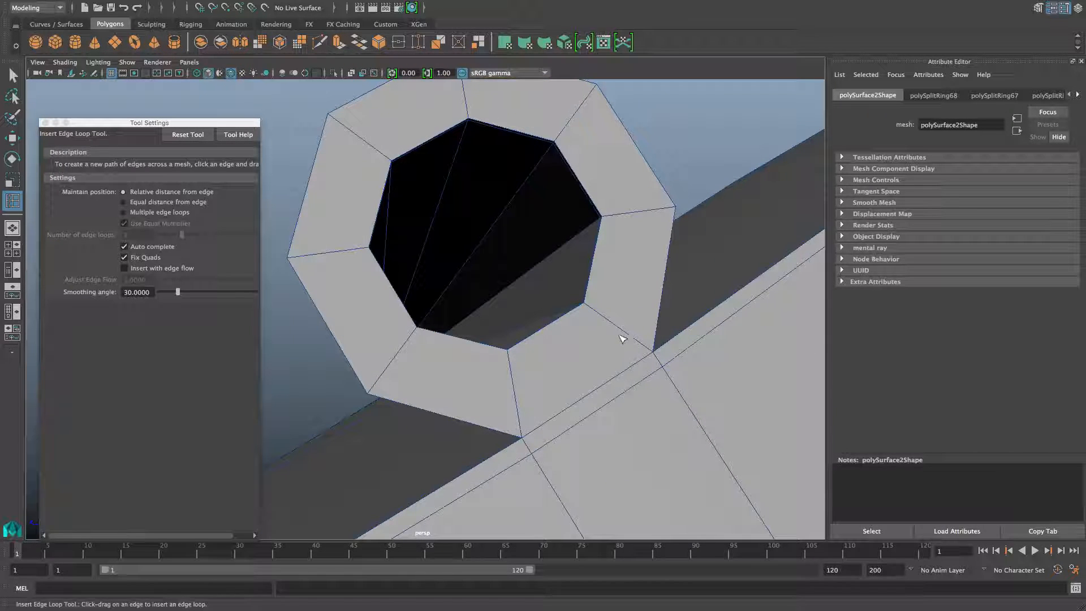
pyautogui.click(649, 358)
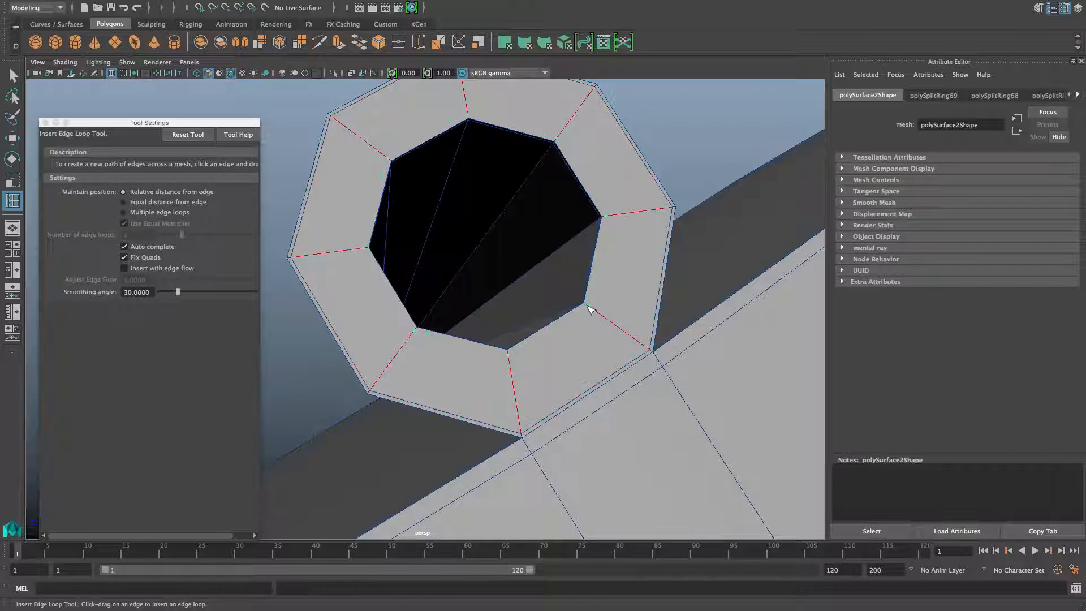
# Display the cap in smooth preview and return to object mode with the Select tool active.
pyautogui.scroll(-8, 601, 359)
pyautogui.keyDown('alt'); pyautogui.moveTo(601, 361); pyautogui.dragTo(672, 304); pyautogui.keyUp('alt')
pyautogui.scroll(4, 568, 356)
pyautogui.keyDown('alt'); pyautogui.moveTo(569, 356); pyautogui.dragTo(520, 387); pyautogui.keyUp('alt')
pyautogui.press('3')
pyautogui.press('F8')
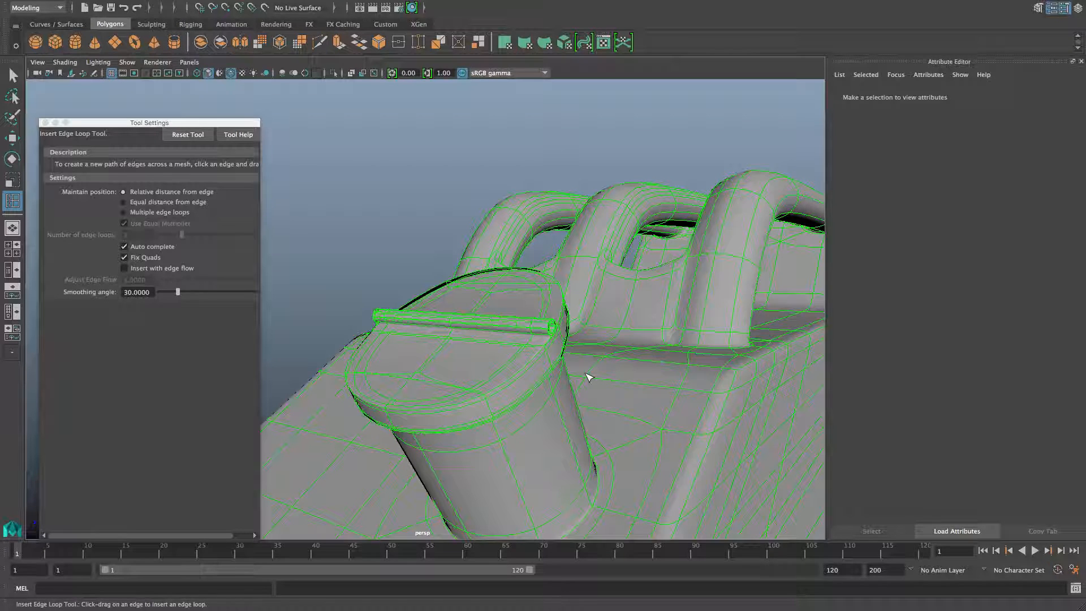
pyautogui.scroll(-5, 588, 376)
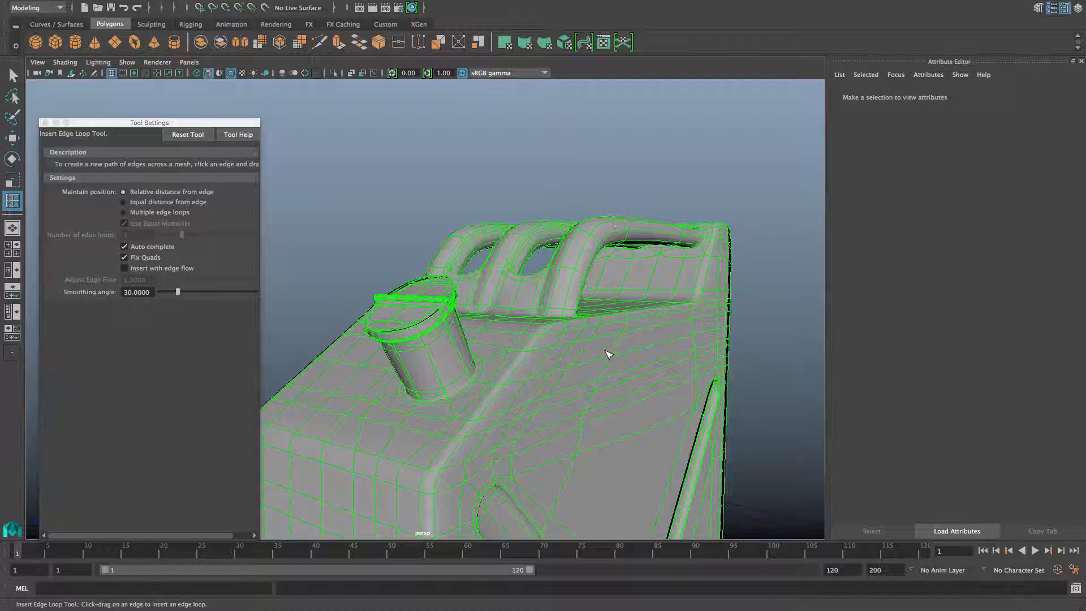
pyautogui.press('q')
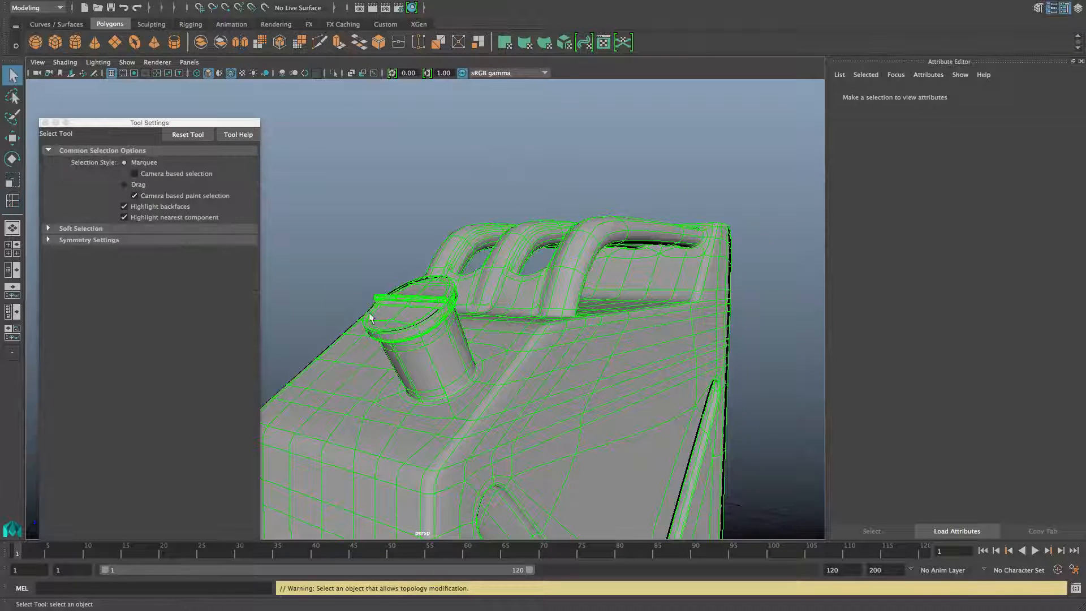
pyautogui.click(404, 357)
pyautogui.keyDown('alt'); pyautogui.moveTo(413, 369); pyautogui.dragTo(445, 342); pyautogui.keyUp('alt')
pyautogui.hotkey('ctrl', 'g')
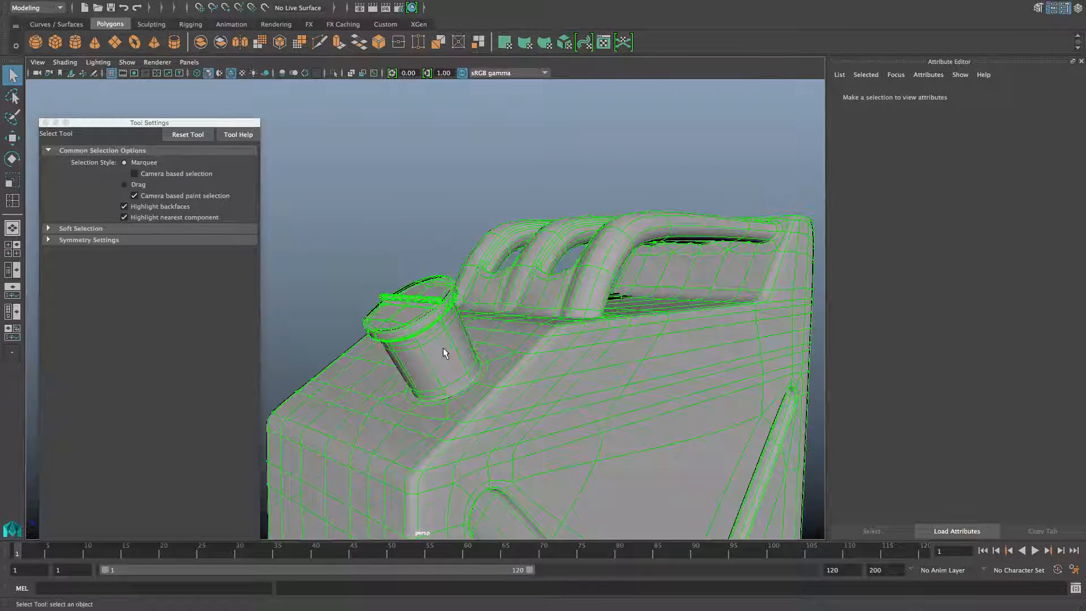